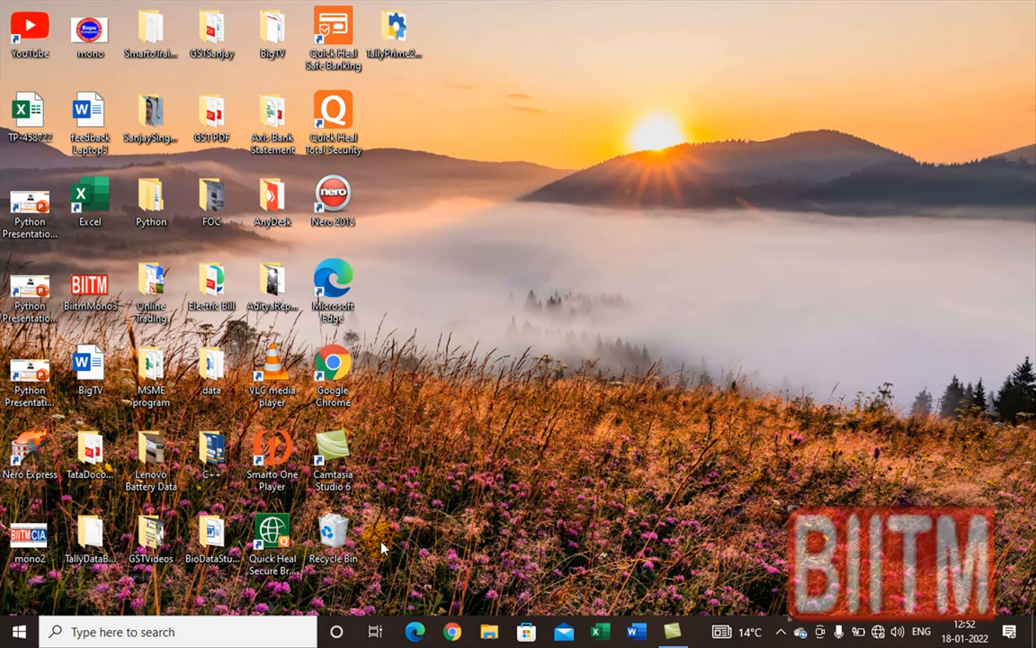
Launch Word with the Run command winword, and close it again from its start screen
left_click(176, 629)
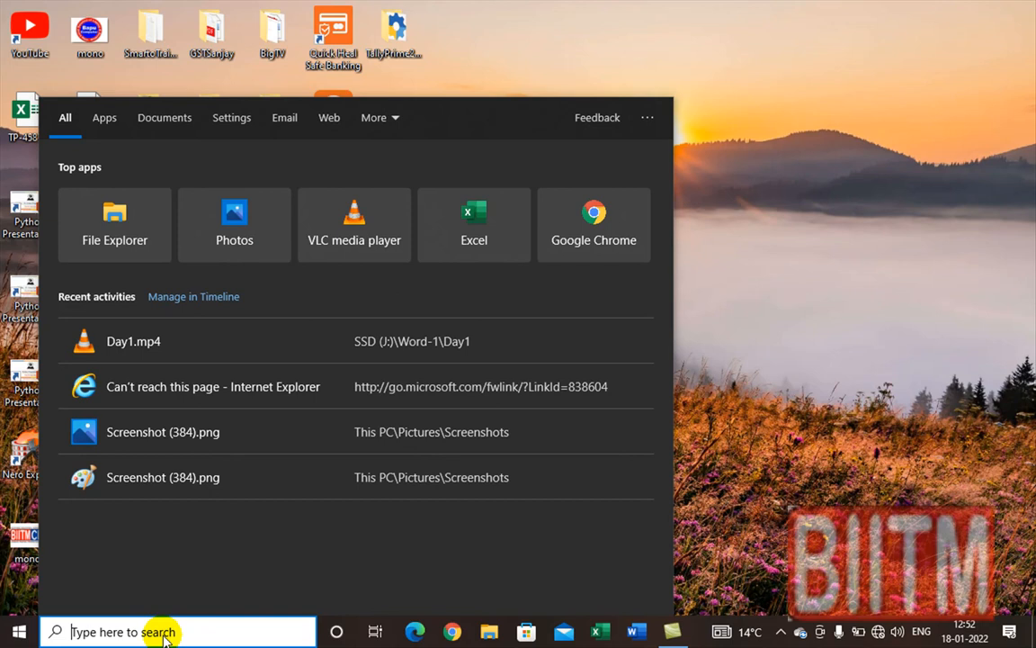
key("super+r")
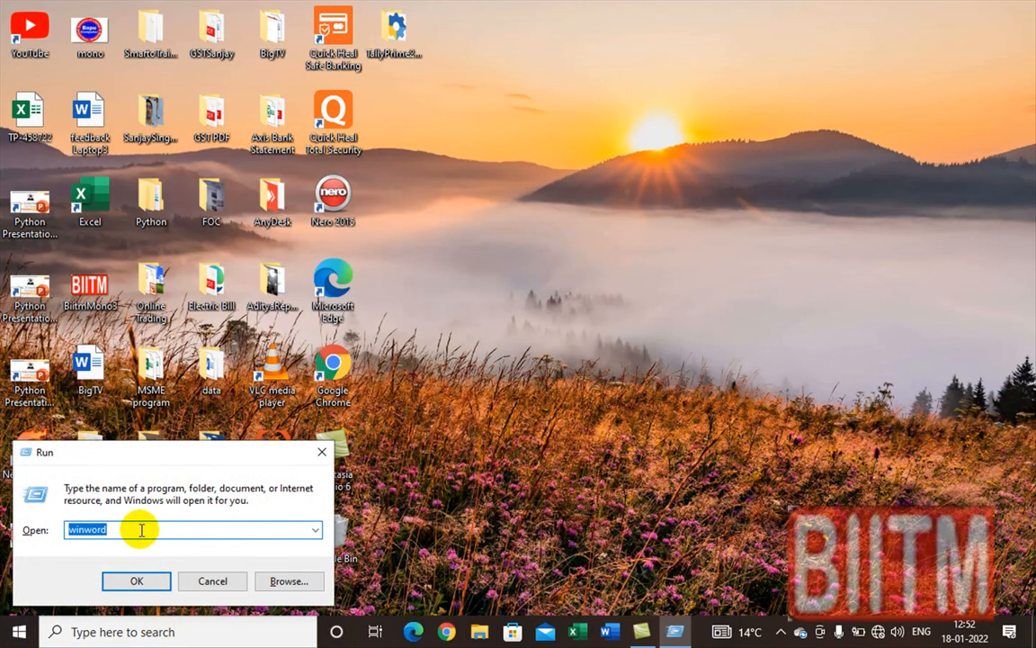
left_click(135, 582)
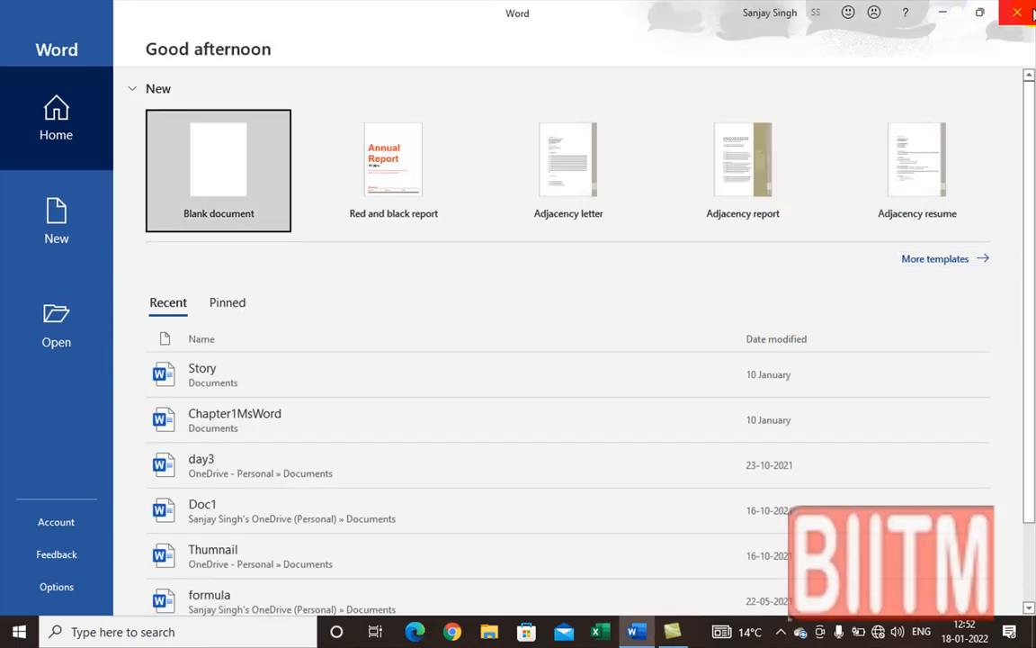
left_click(1019, 14)
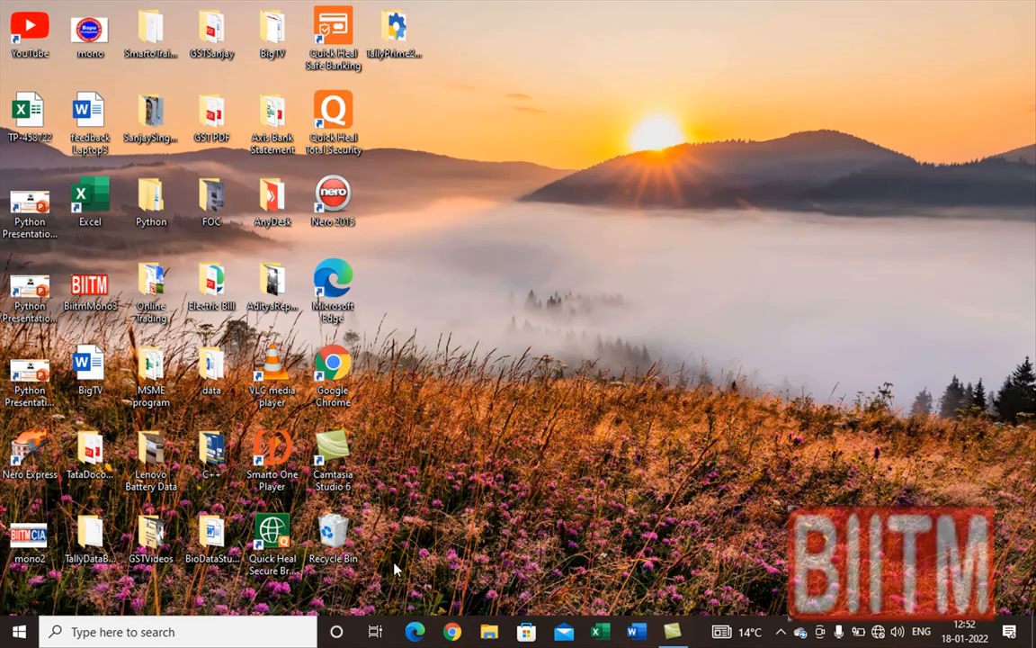
Search Windows for winword and unpin the Word app from the taskbar
left_click(158, 634)
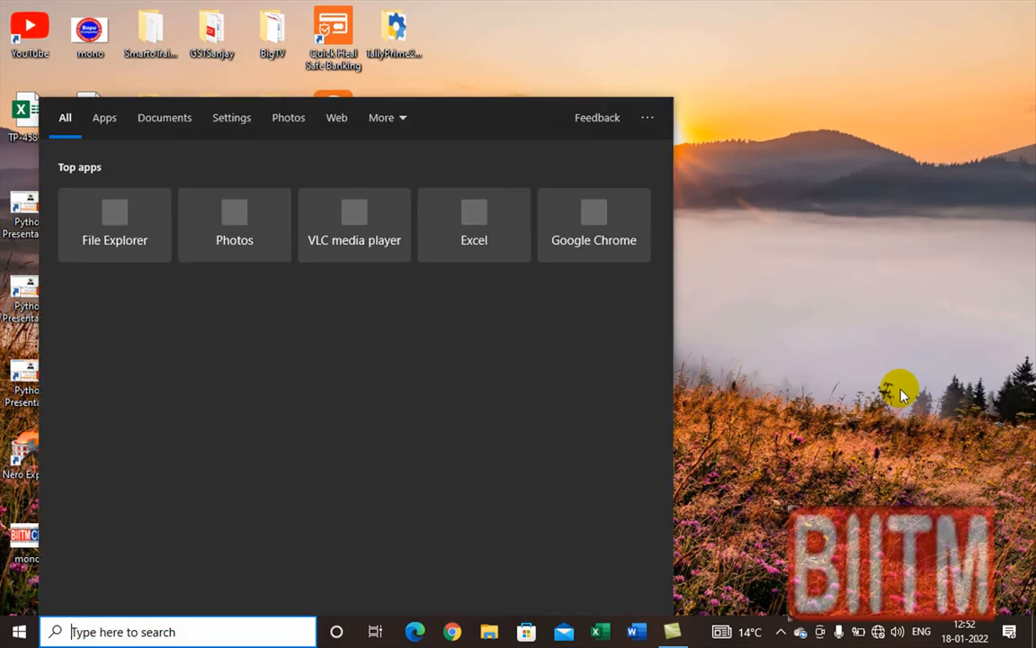
type("win")
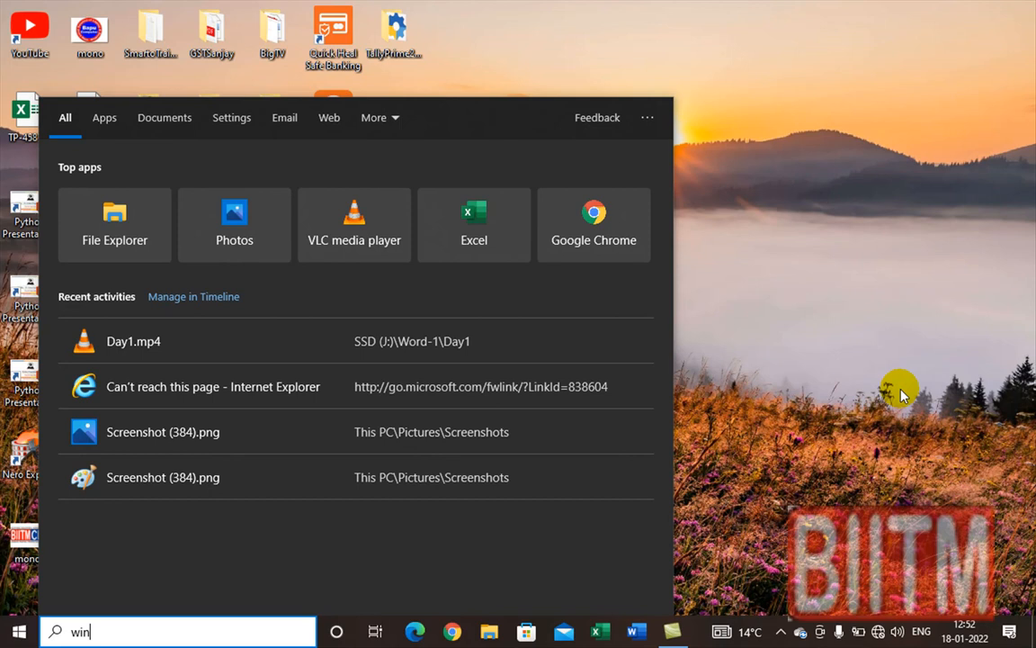
type("word")
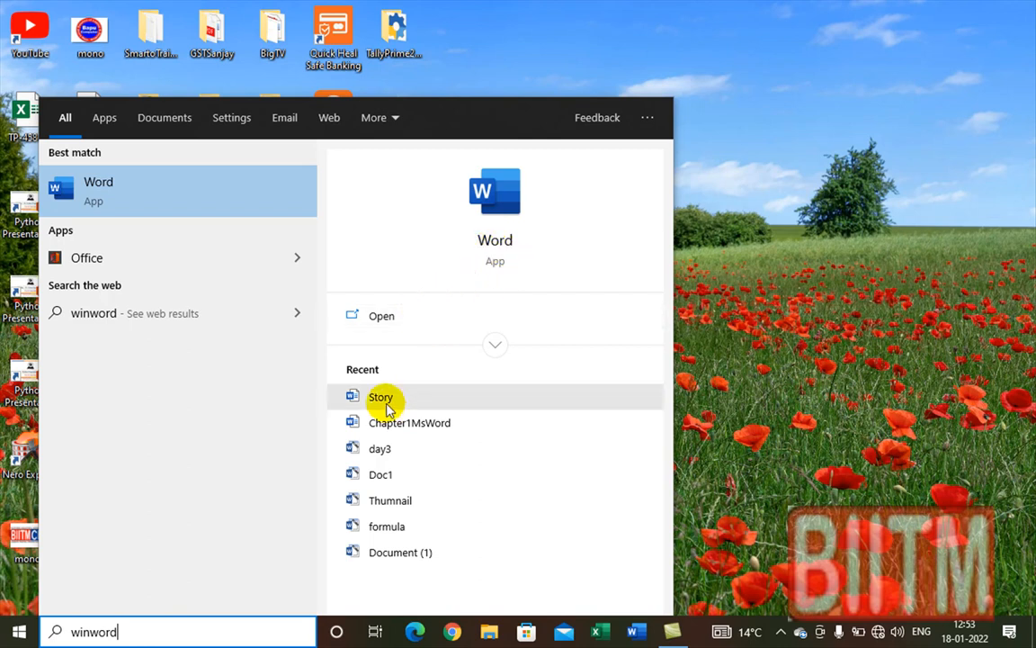
left_click(496, 344)
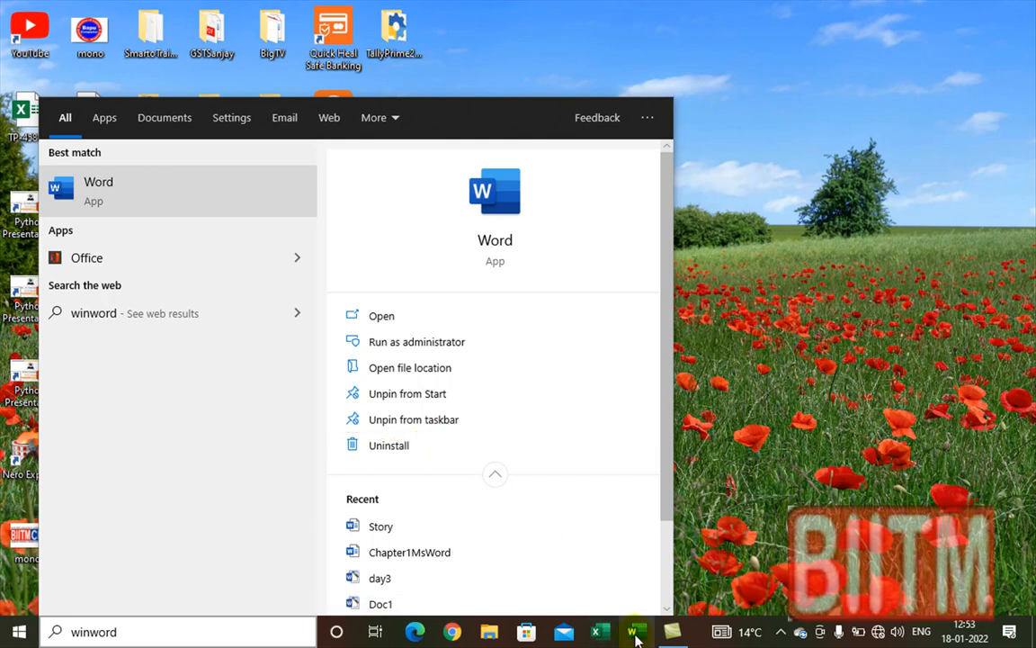
left_click(431, 426)
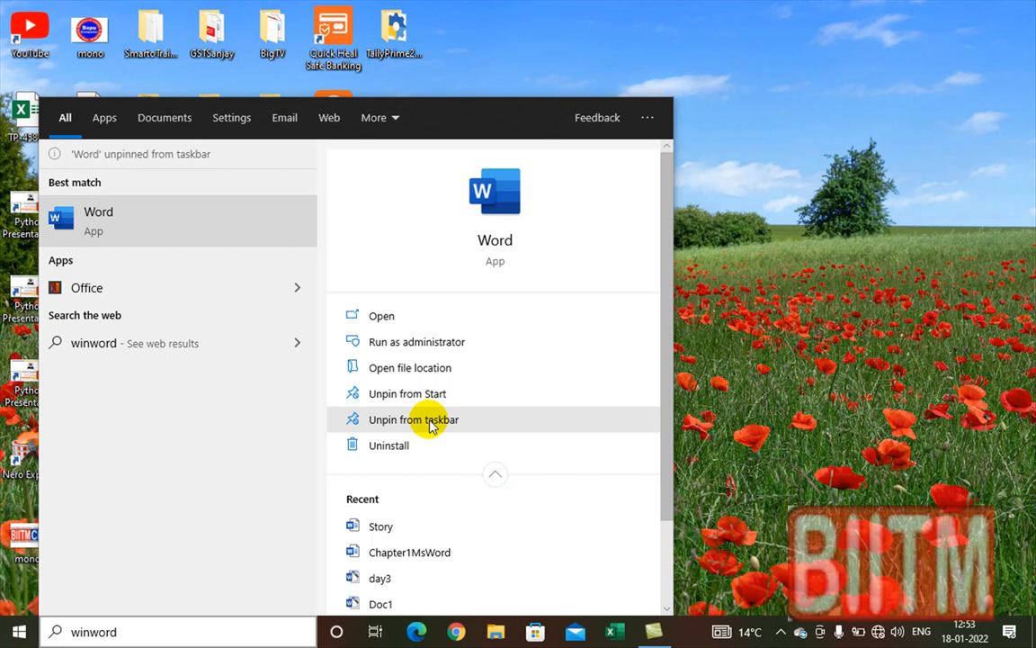
left_click(790, 358)
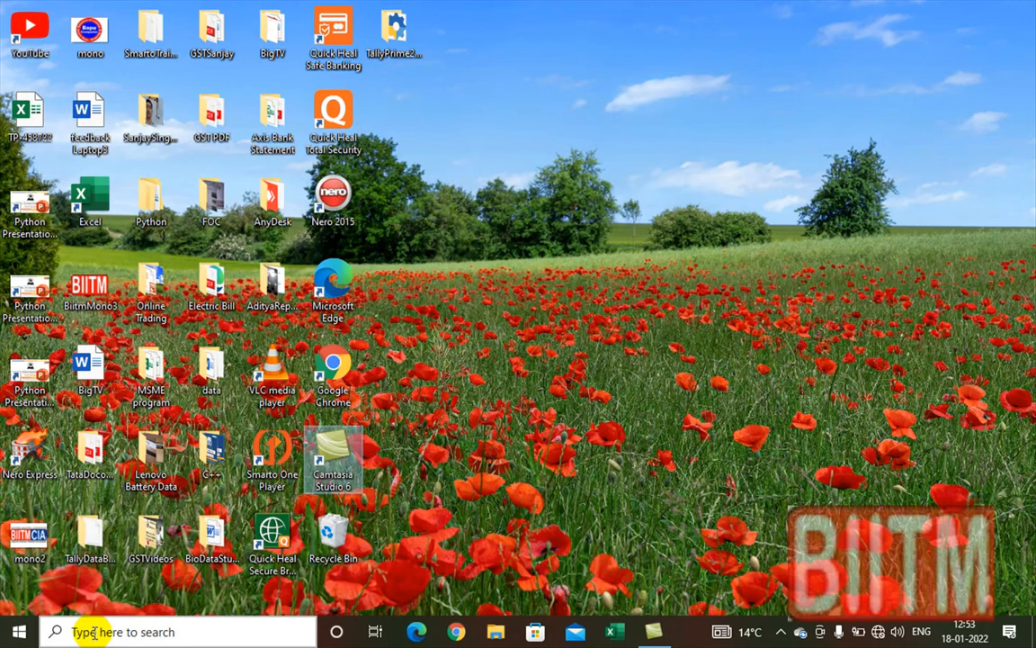
Find the Word app with a Windows search for winword and pin it to the taskbar
left_click(90, 632)
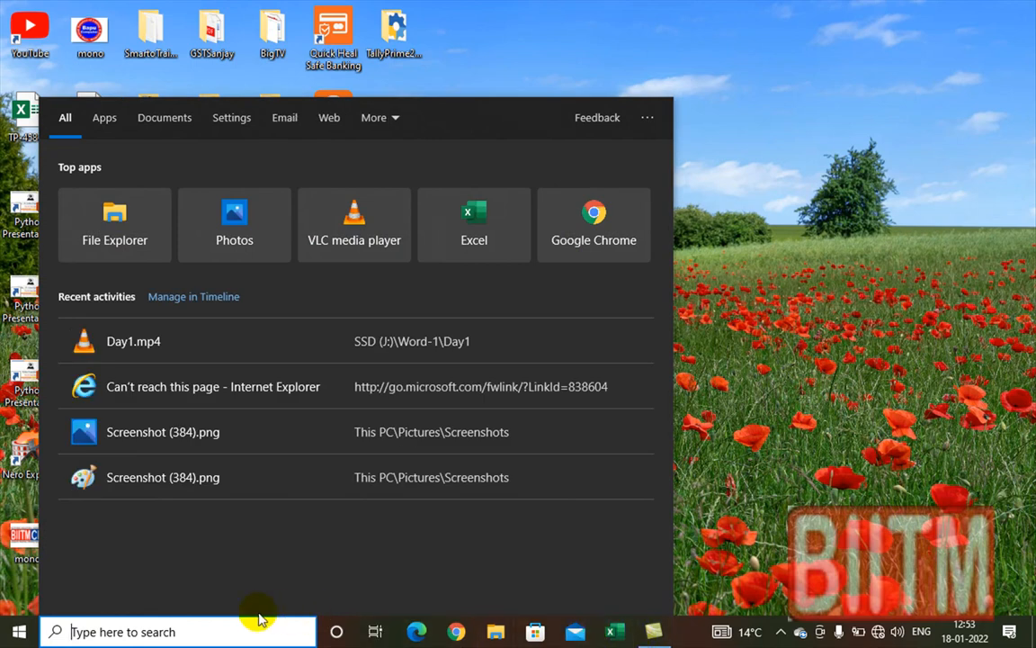
type("wi")
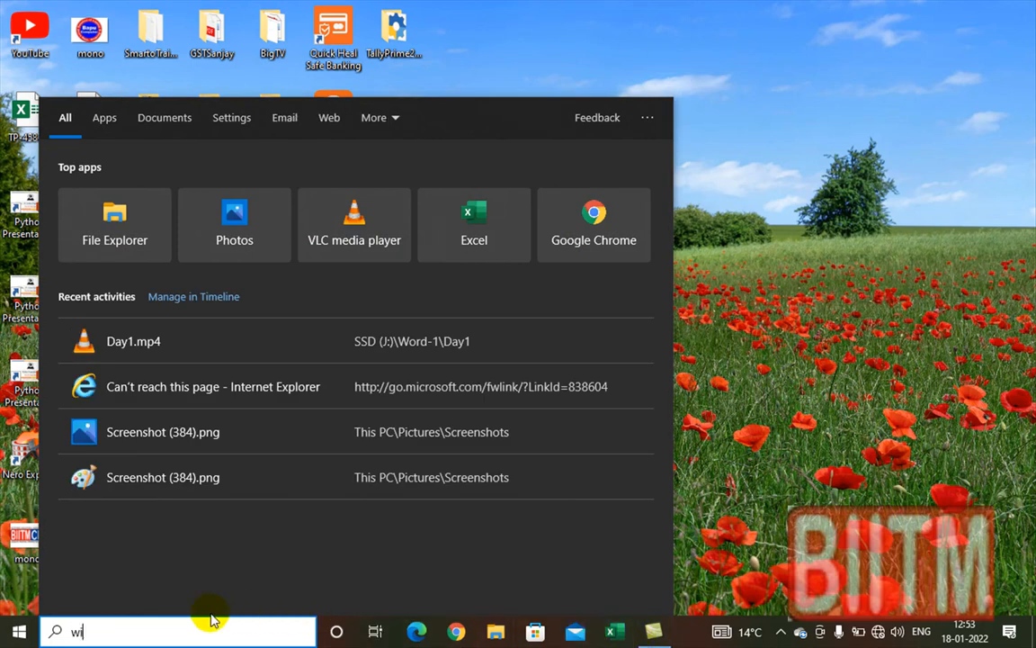
type("nword")
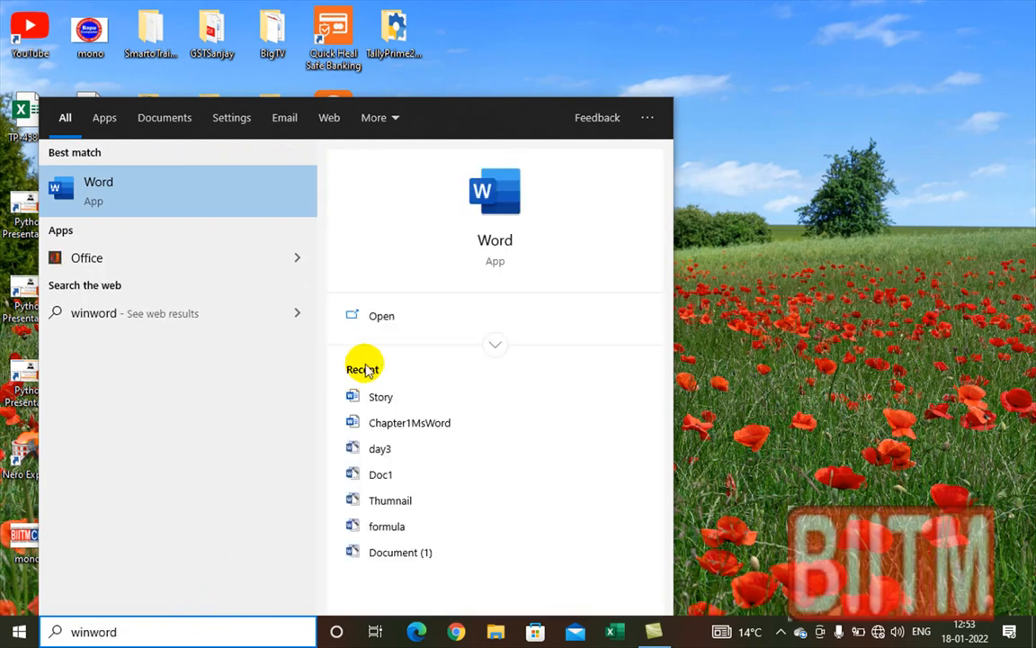
left_click(494, 346)
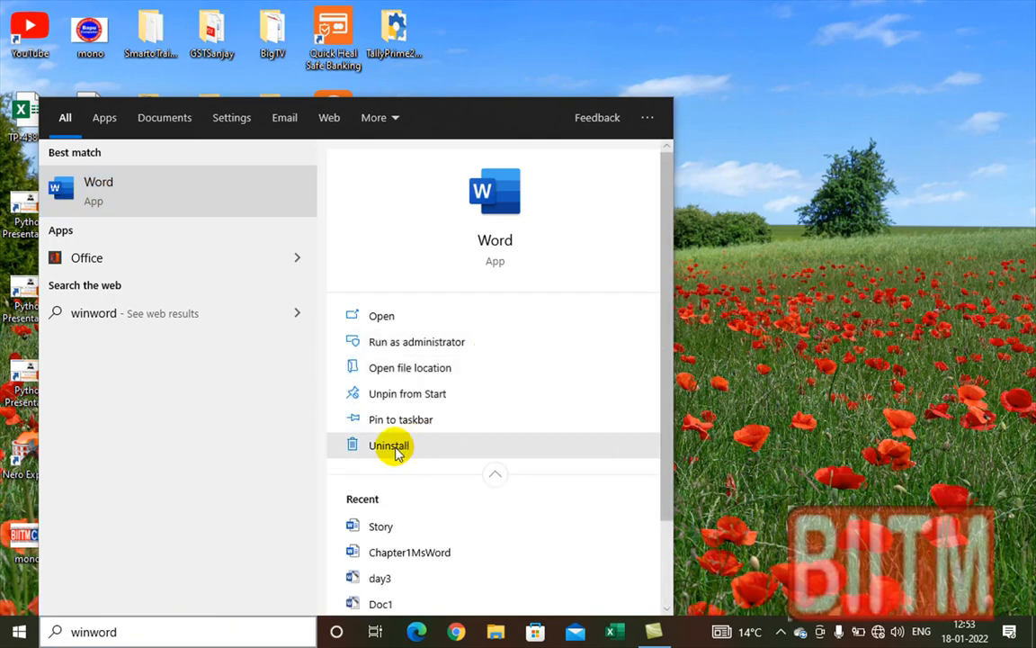
left_click(410, 421)
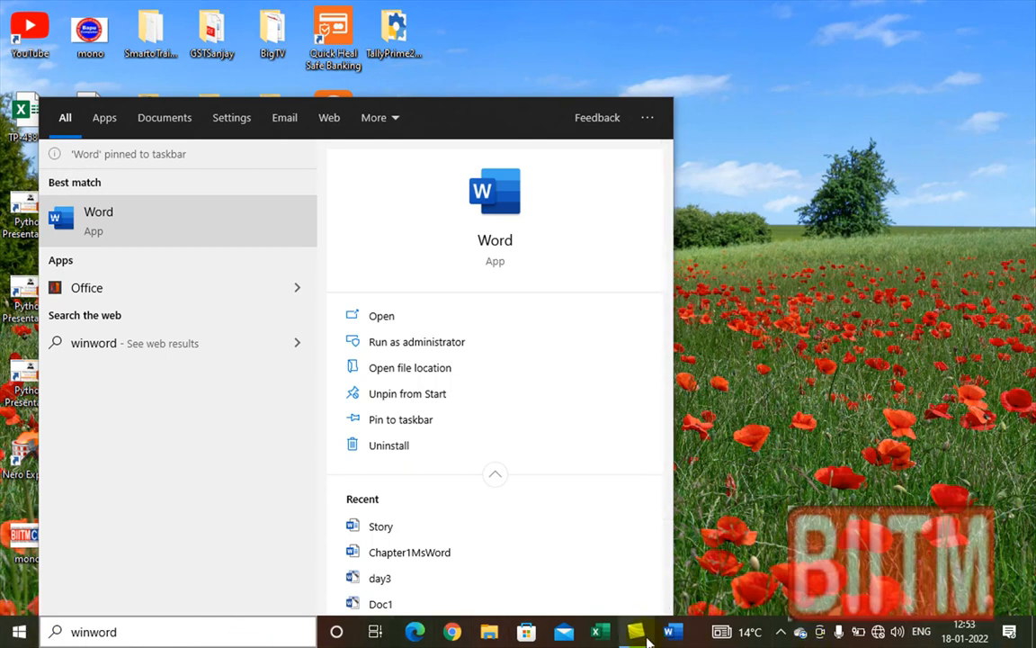
Close the Windows search, switch to Word and create a new blank document
left_click(763, 107)
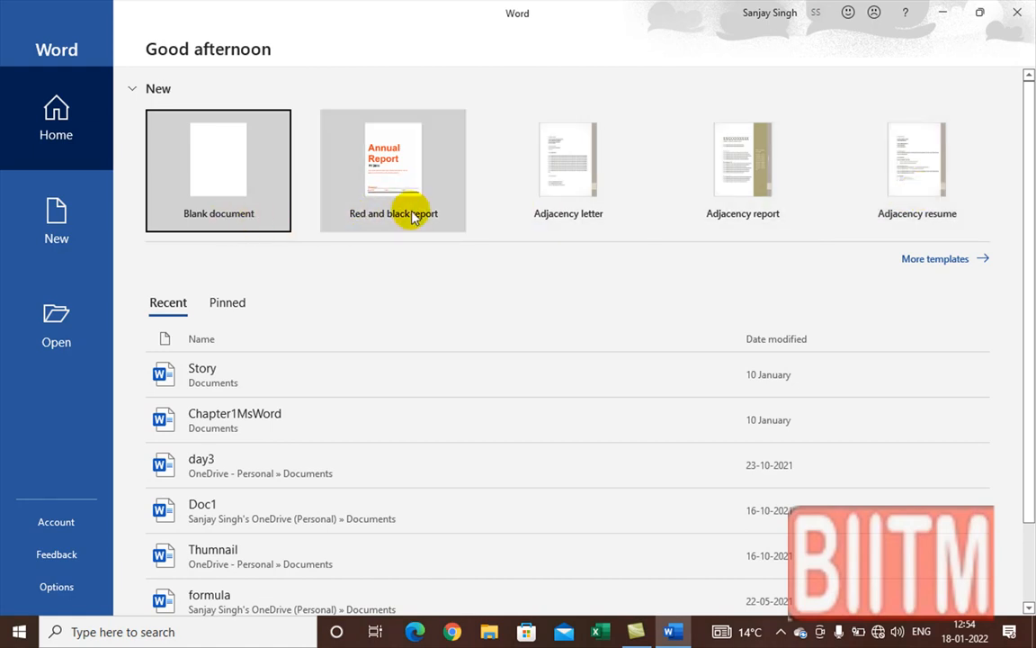
left_click(224, 187)
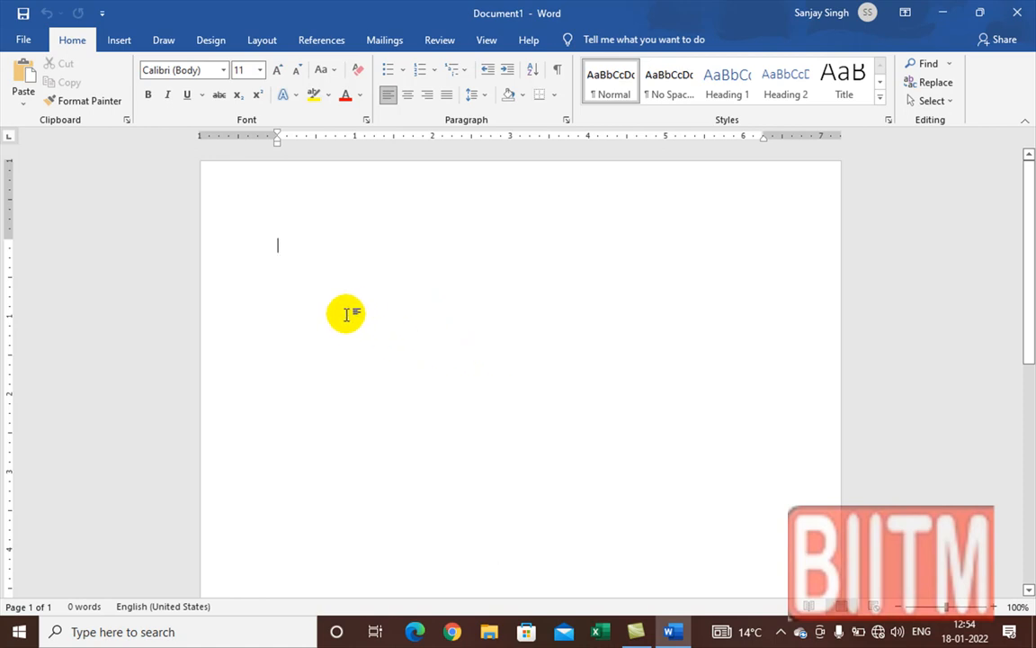
Paste the multi-paragraph sample text beginning "Video provides a powerful way to help you prove your point" into the blank document
right_click(301, 258)
left_click(333, 329)
key("ctrl+v")
scroll(510, 432, "up", 10)
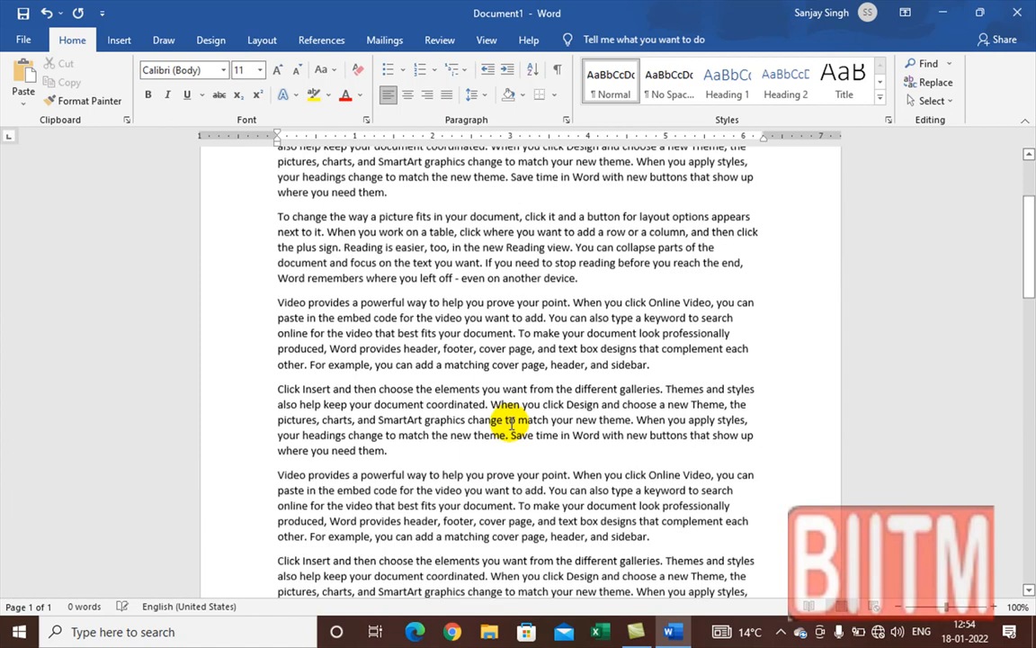
scroll(509, 420, "up", 4)
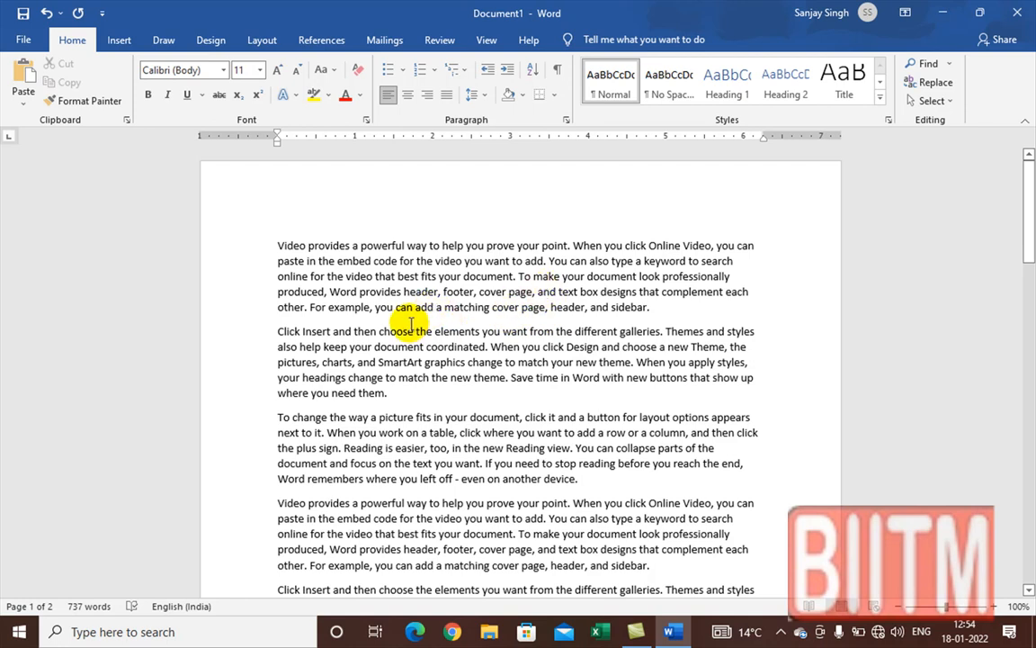
scroll(410, 324, "down", 4)
scroll(410, 324, "up", 4)
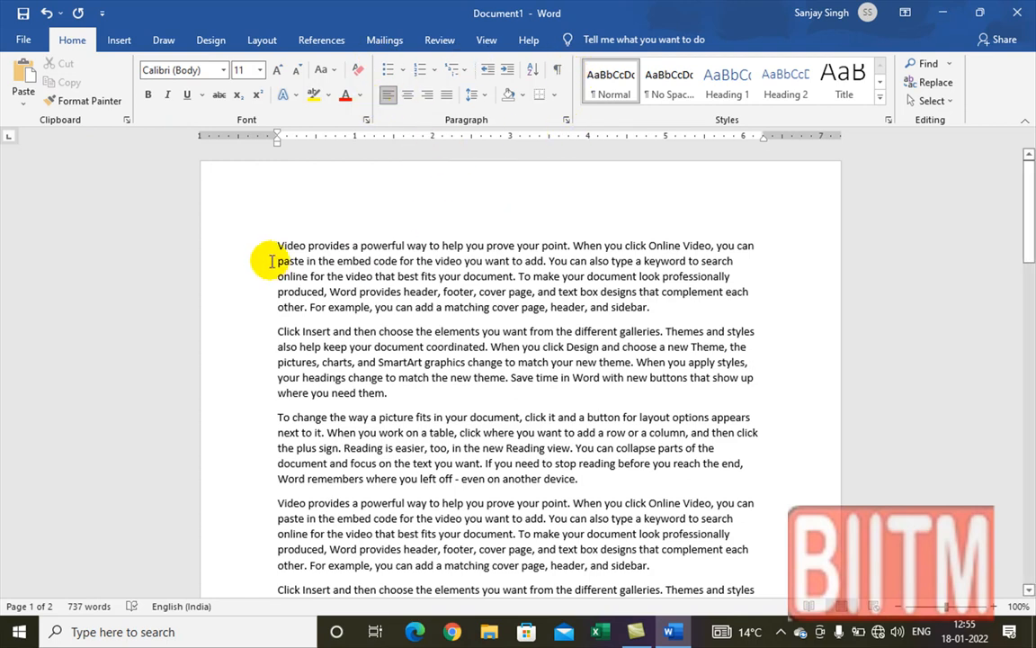
Apply center, right and finally justified alignment to the first two paragraphs
left_click_drag(276, 244, 396, 395)
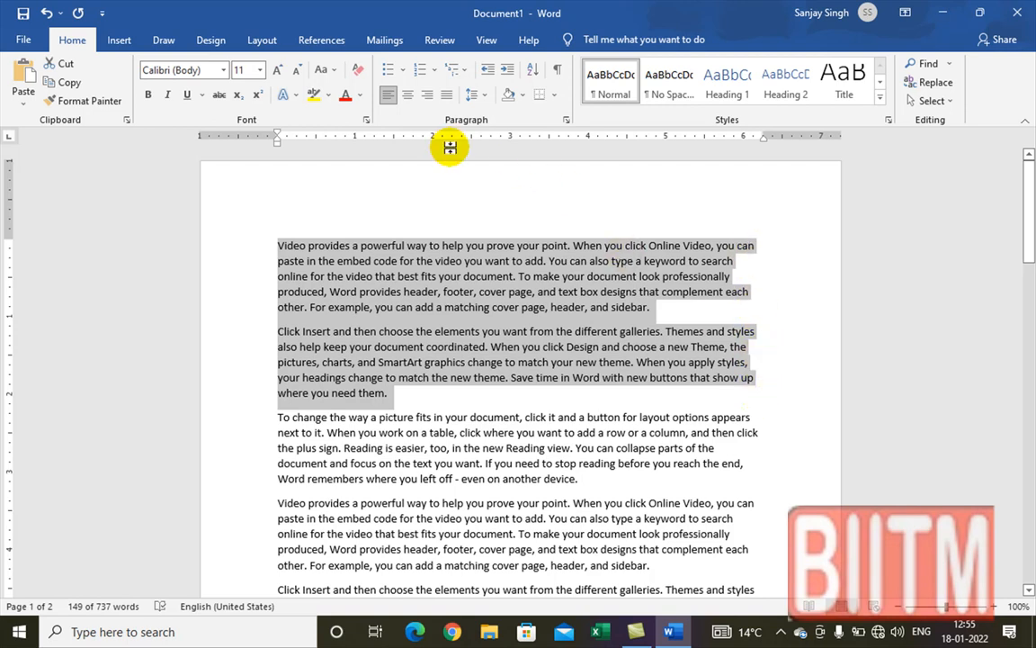
left_click(407, 95)
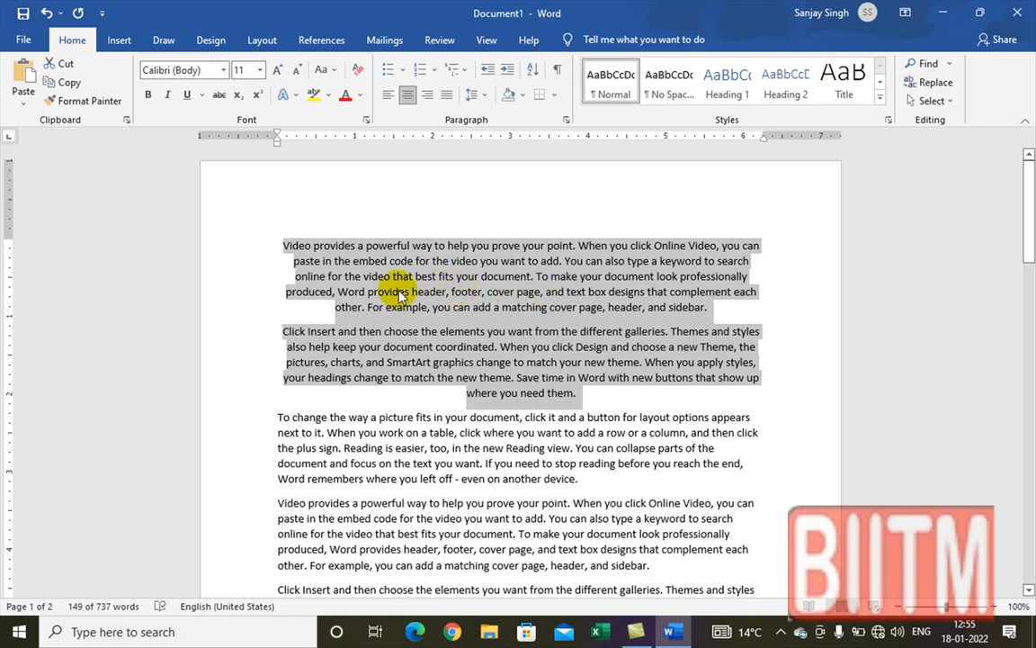
left_click(428, 96)
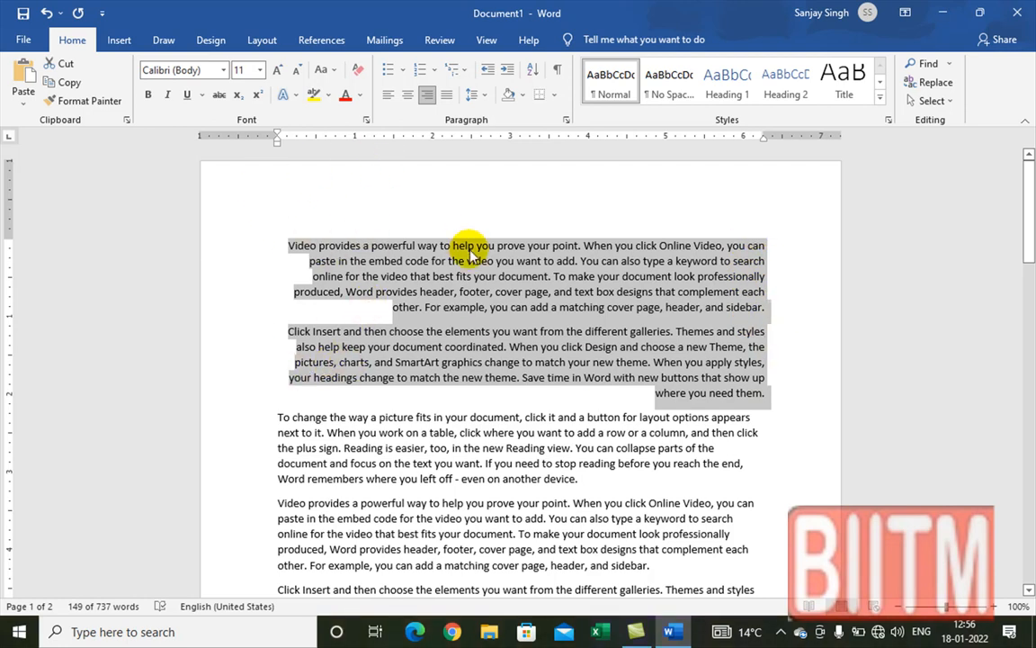
left_click(445, 96)
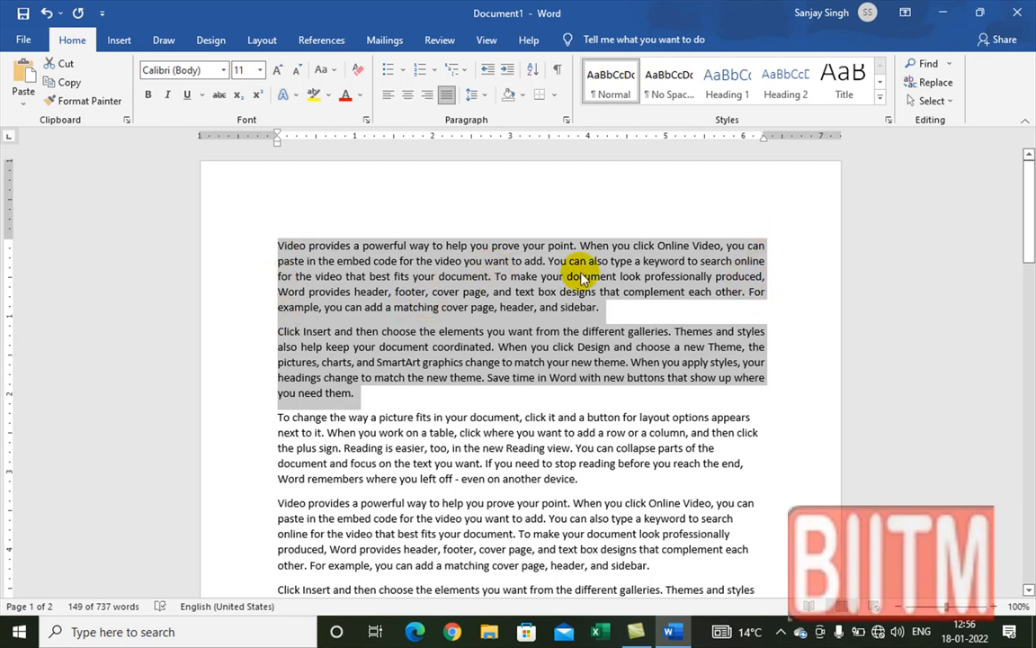
Cycle the two selected paragraphs through left, center and right alignment, ending on justified
key("ctrl+l")
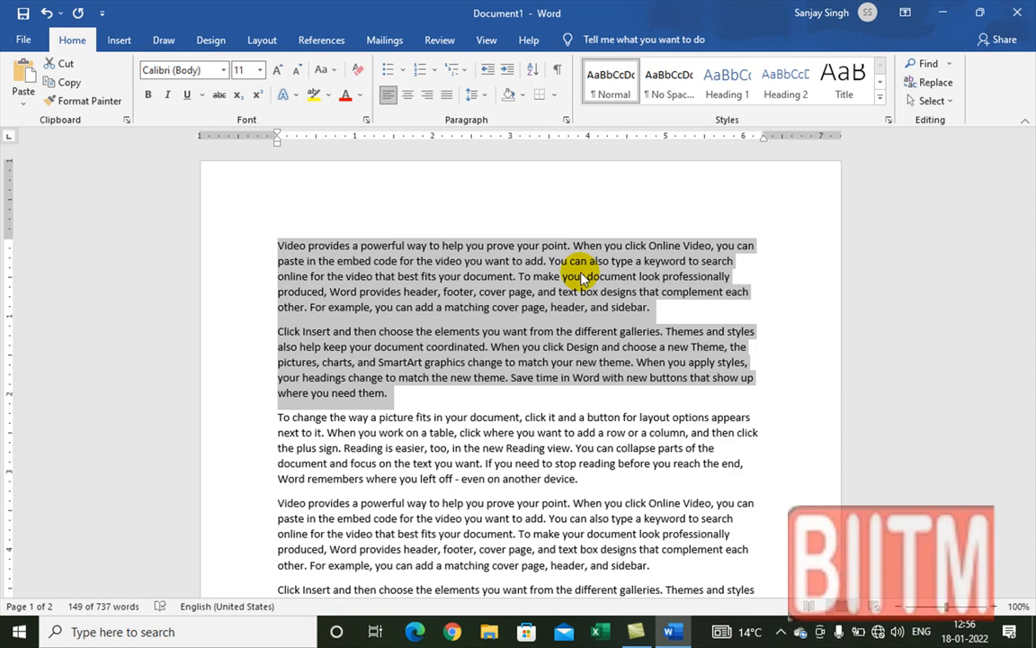
key("ctrl+e")
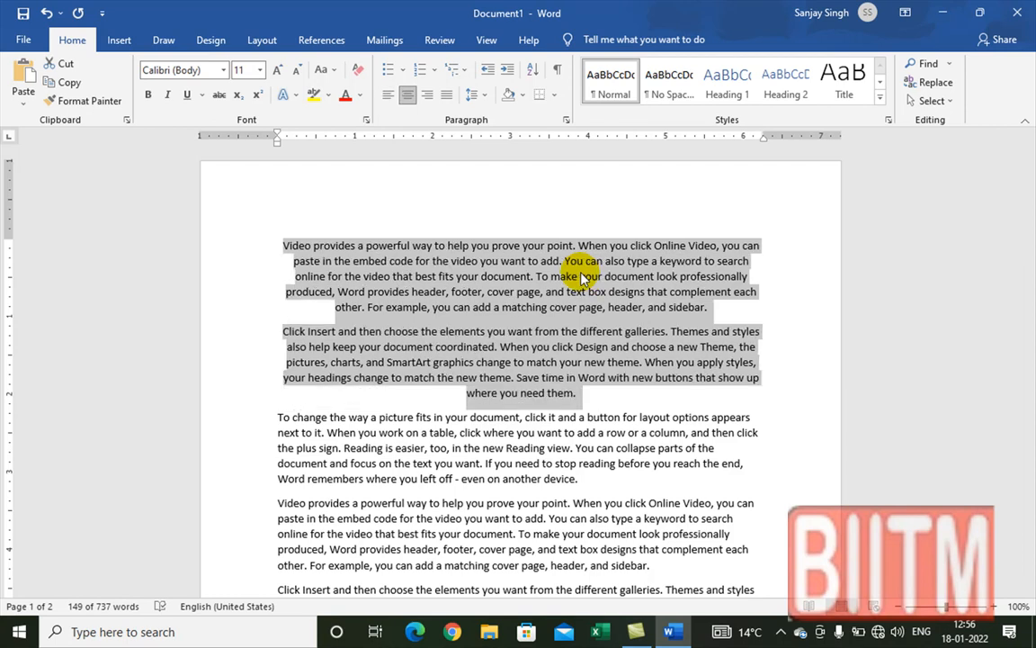
key("ctrl+r")
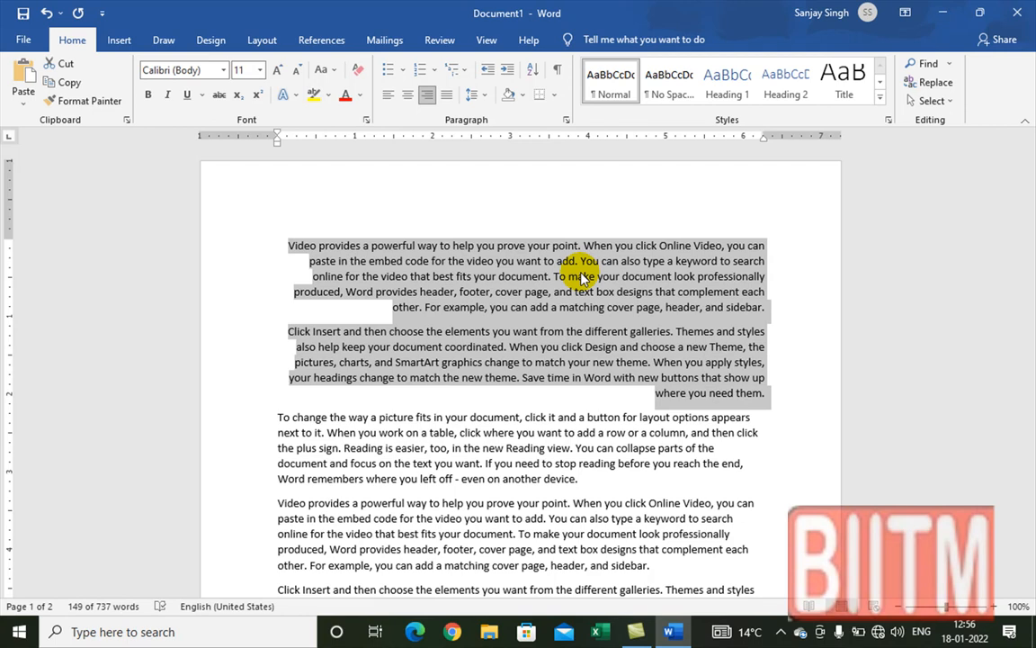
key("ctrl+j")
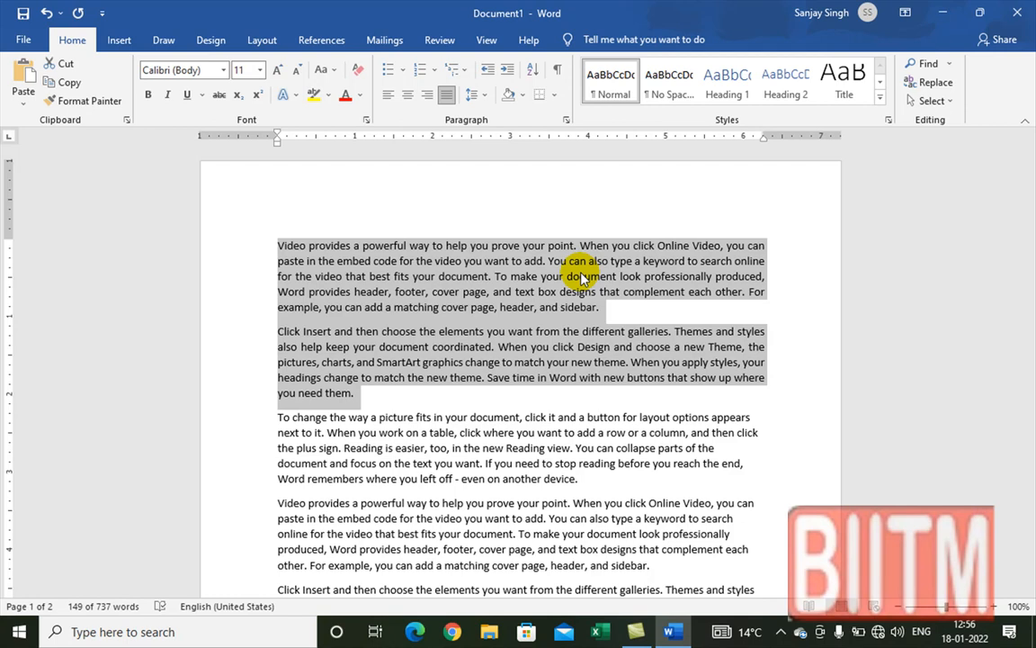
Try 2.0 line spacing on the two selected paragraphs, toggling it with undo and redo and ending with it undone
left_click(483, 95)
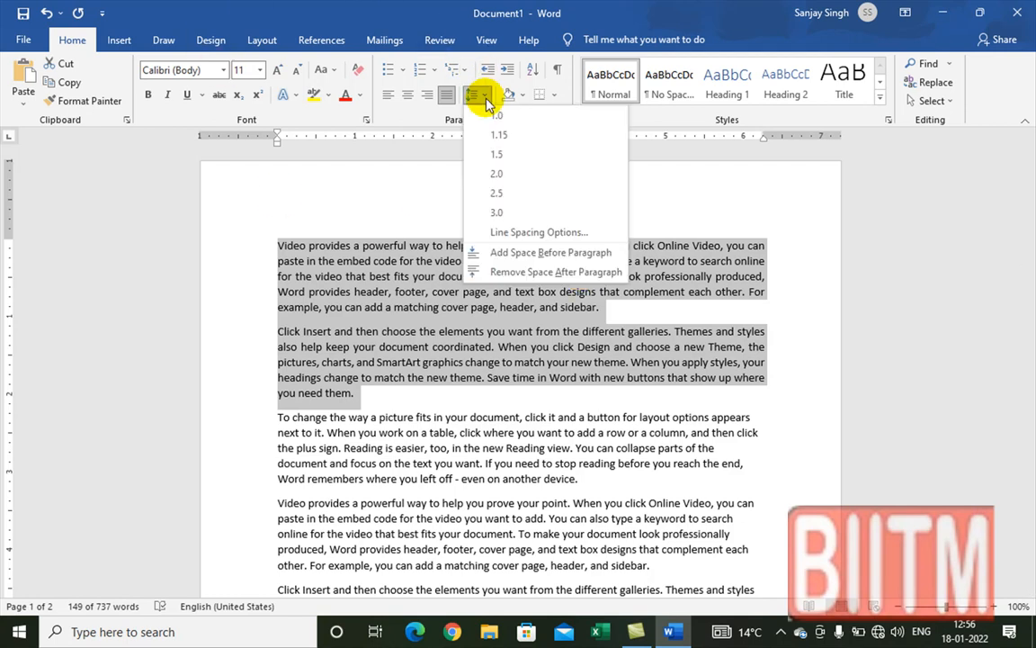
left_click(498, 175)
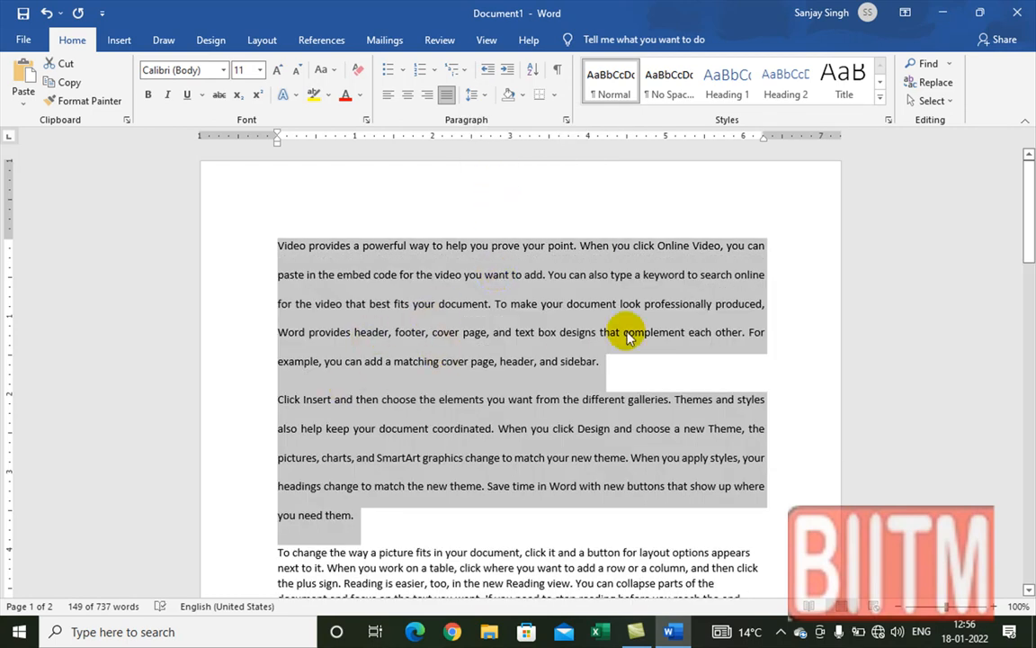
key("ctrl+z")
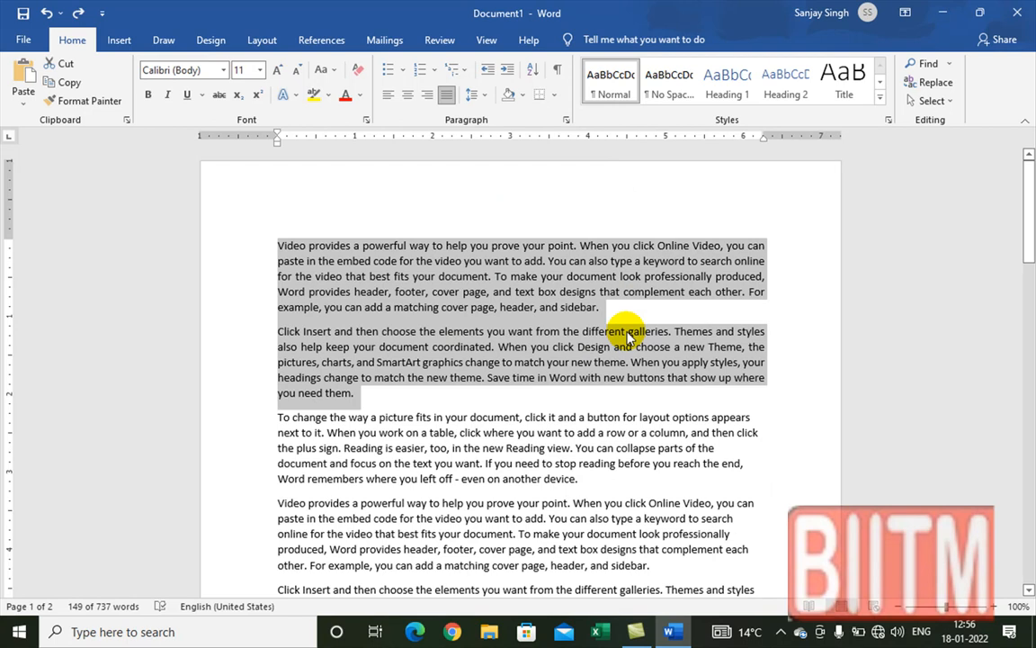
key("ctrl+y")
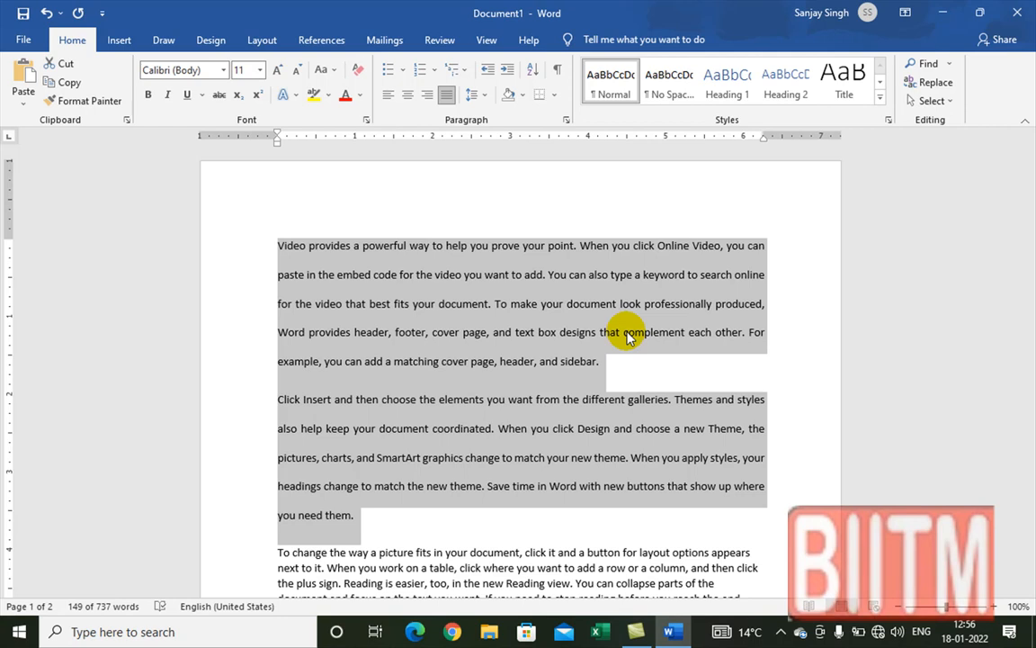
key("ctrl+z")
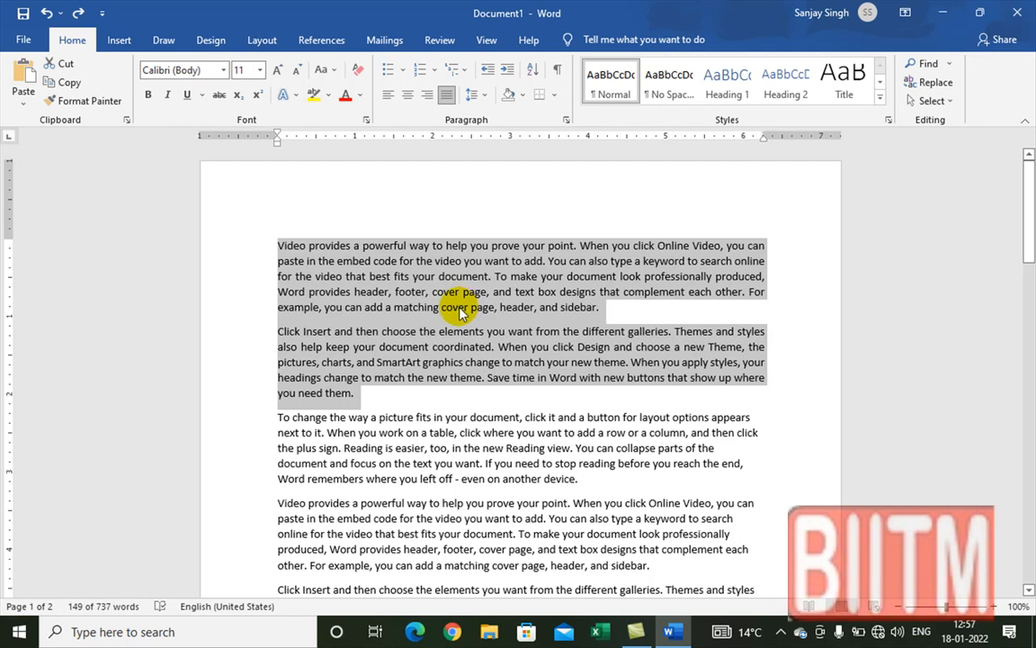
Shade the background of the two selected paragraphs with the standard orange color
left_click(523, 95)
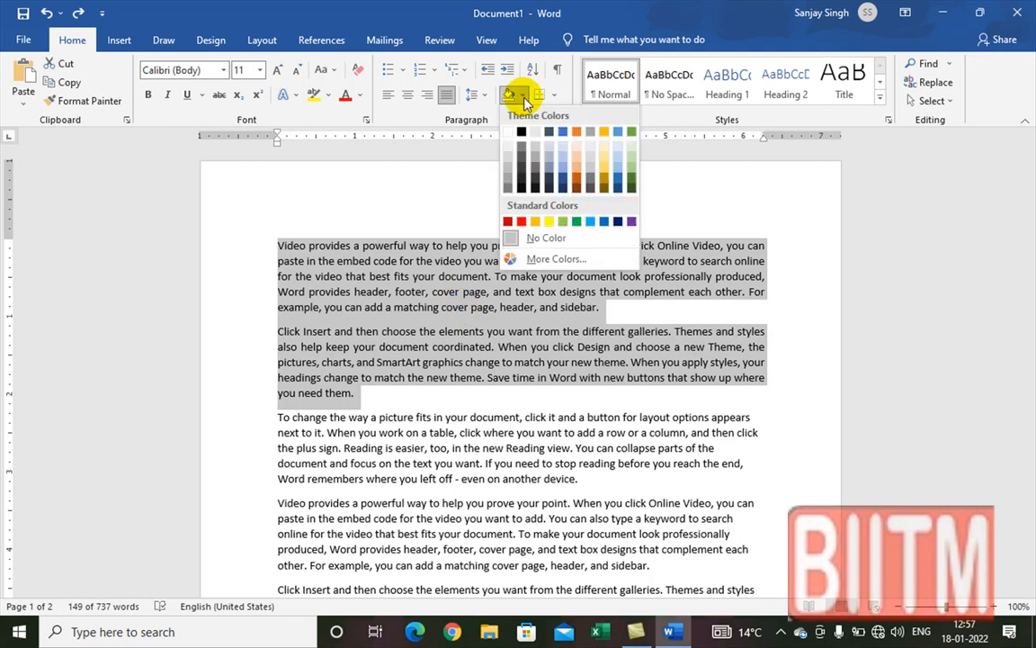
left_click(536, 222)
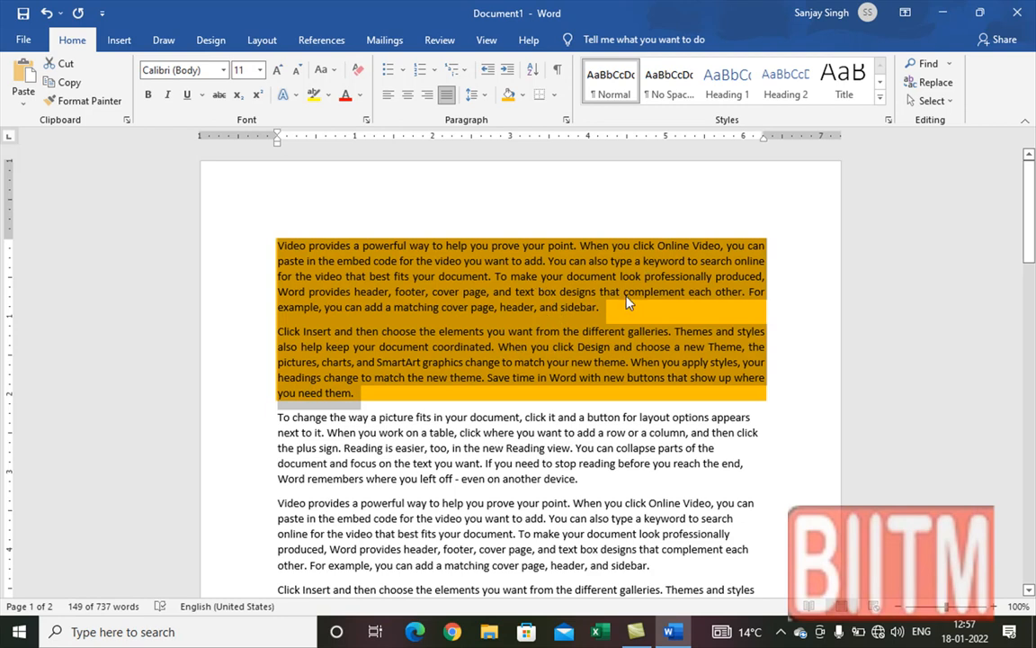
Undo the orange shading of the first two paragraphs
key("ctrl+z")
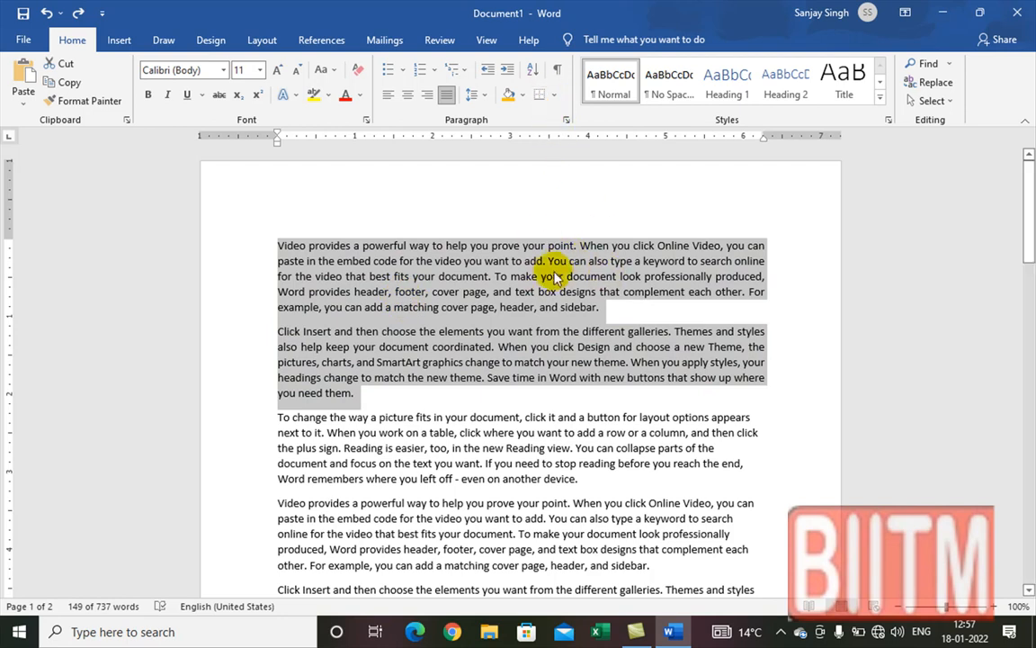
Try All Borders on the first paragraph only, and end by setting it back to No Border
left_click(422, 279)
left_click_drag(293, 249, 625, 304)
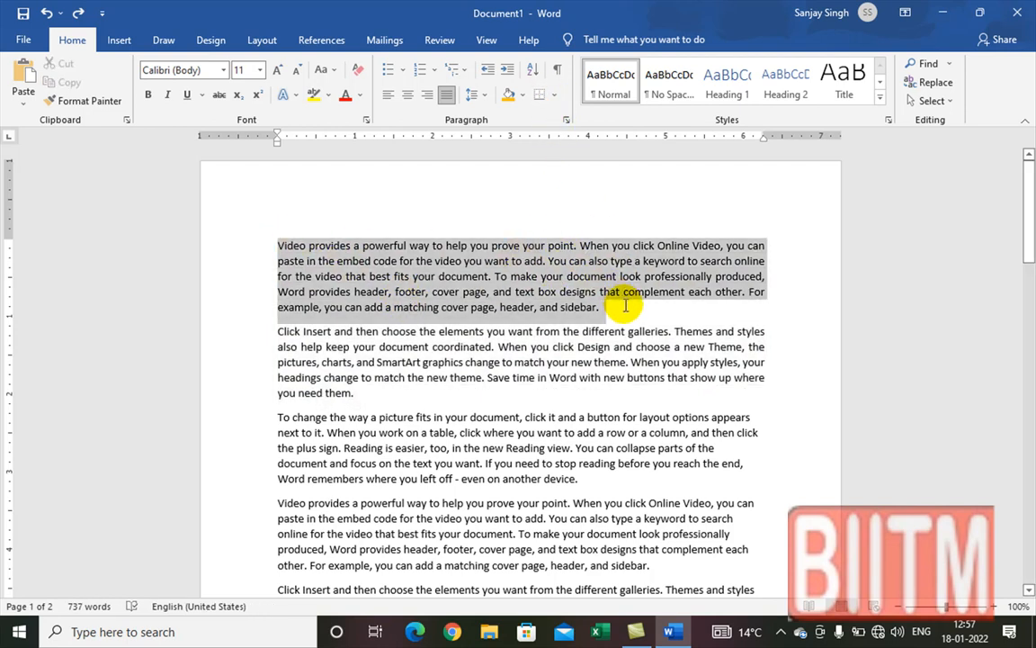
left_click(555, 96)
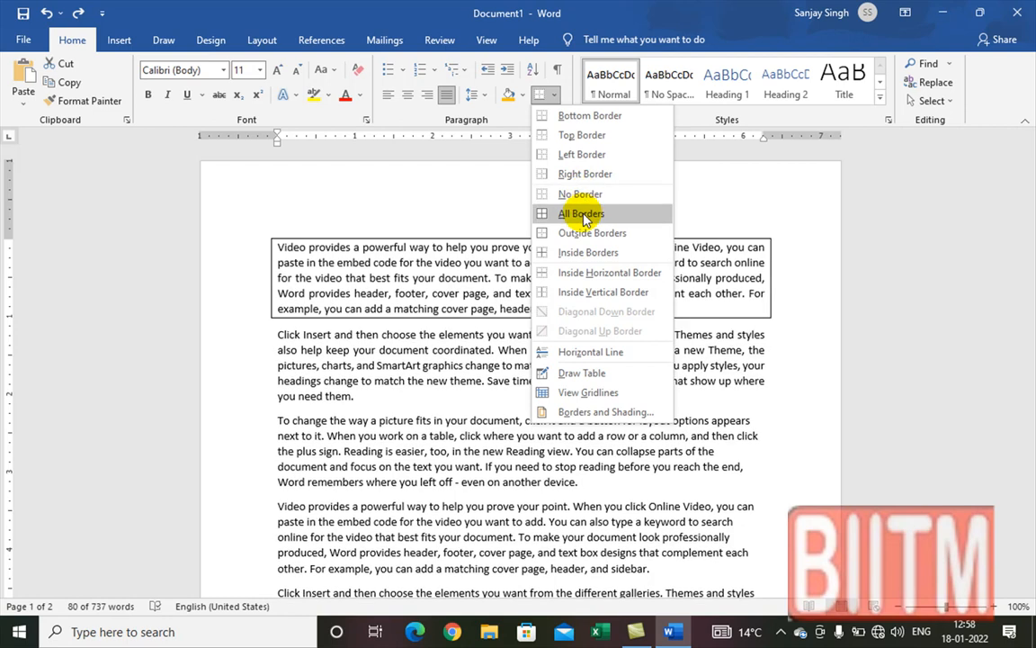
left_click(583, 214)
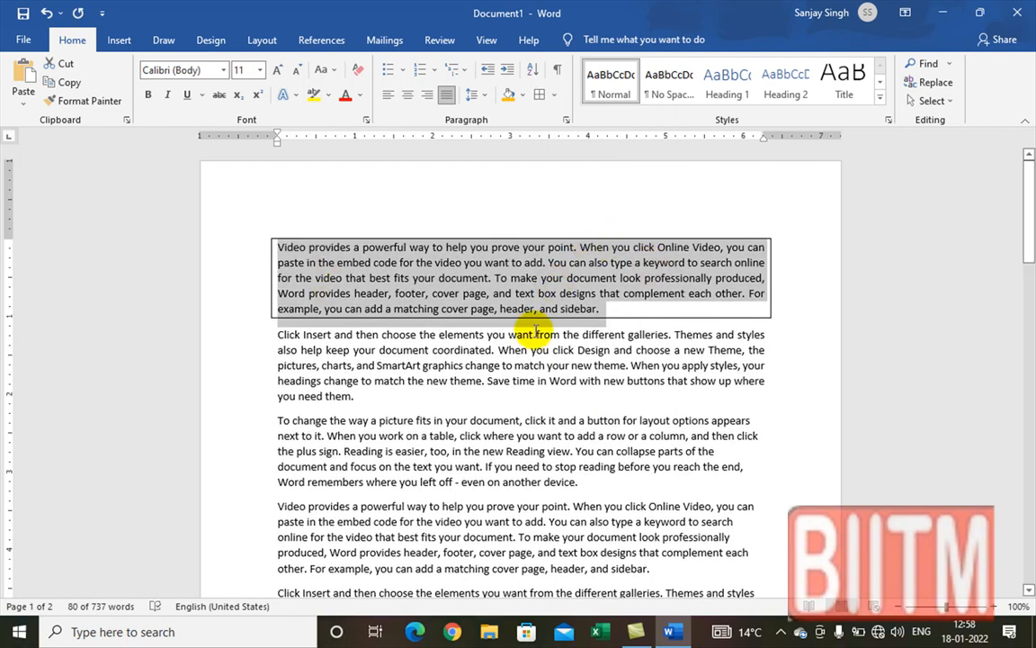
left_click(555, 101)
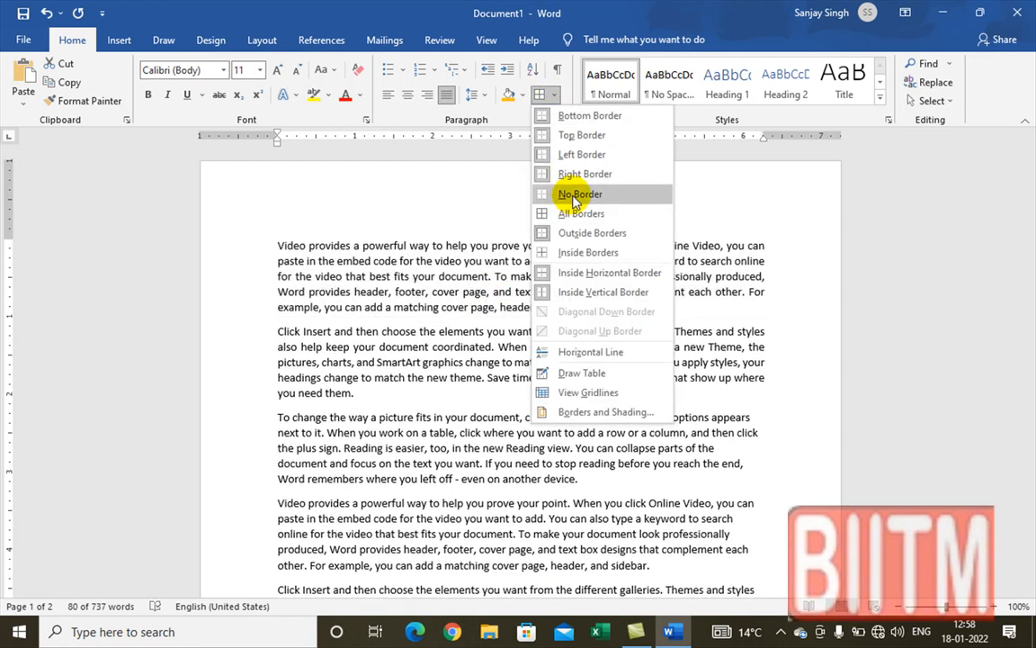
left_click(575, 196)
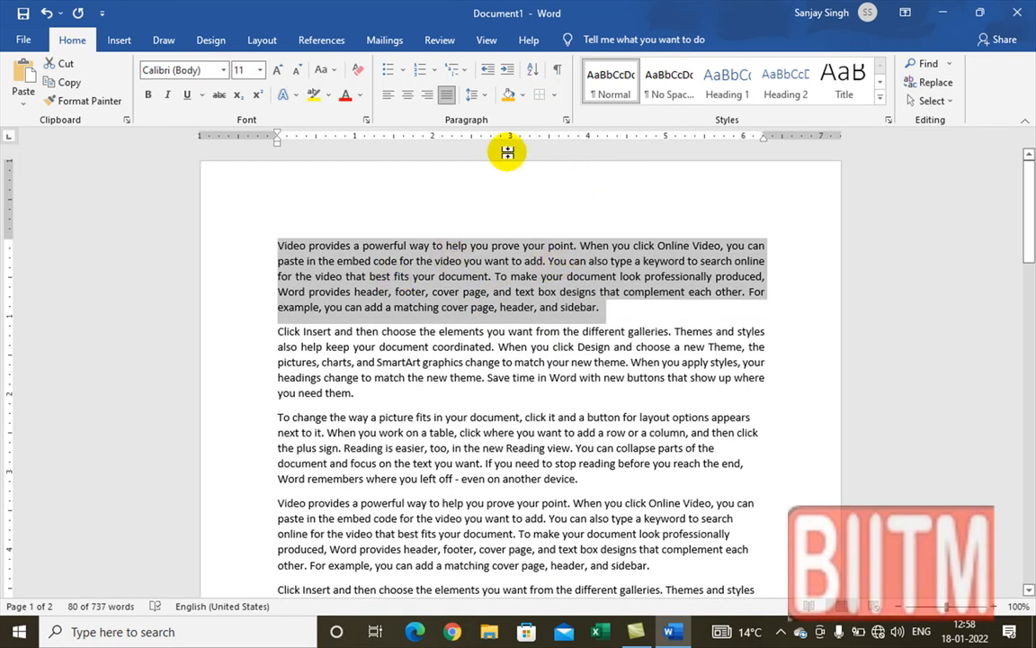
Try the Inside Horizontal Border and Inside Vertical Border on the first paragraph, switching both off again
left_click(554, 95)
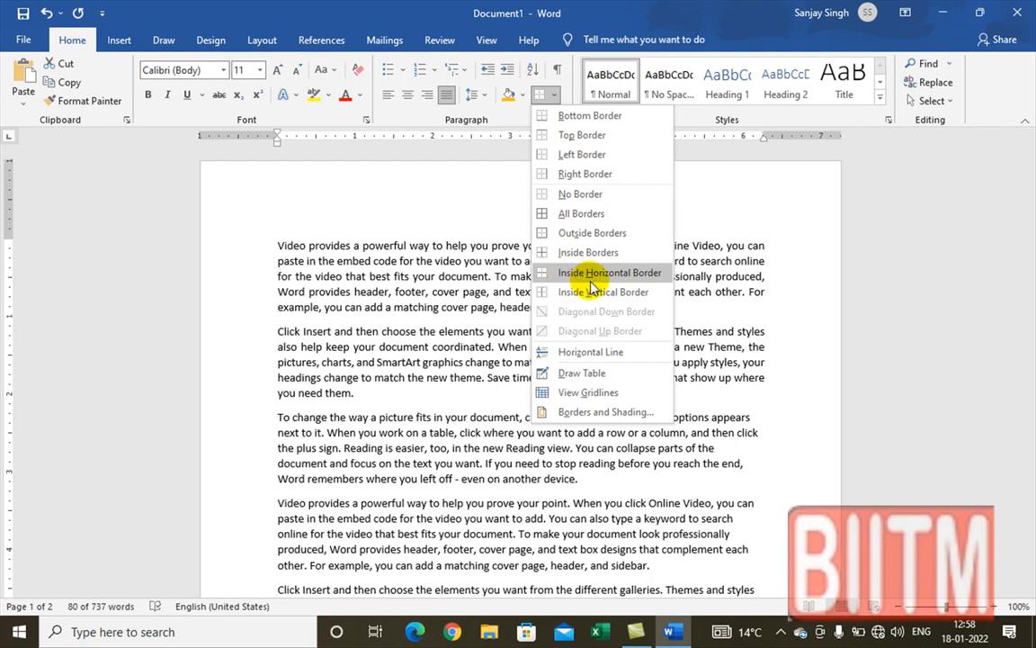
left_click(617, 274)
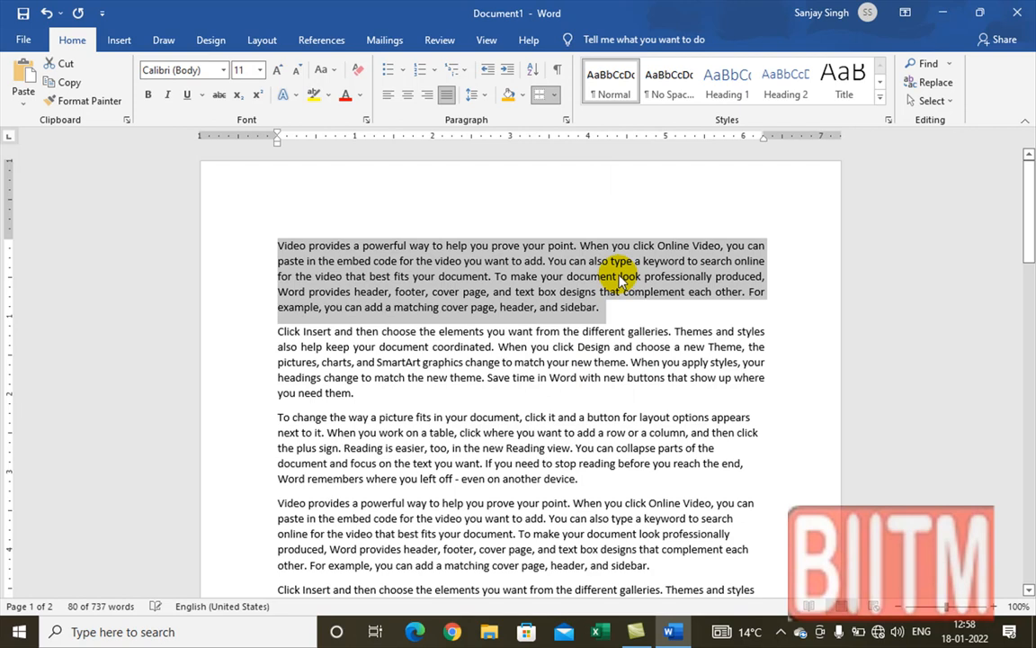
left_click(555, 95)
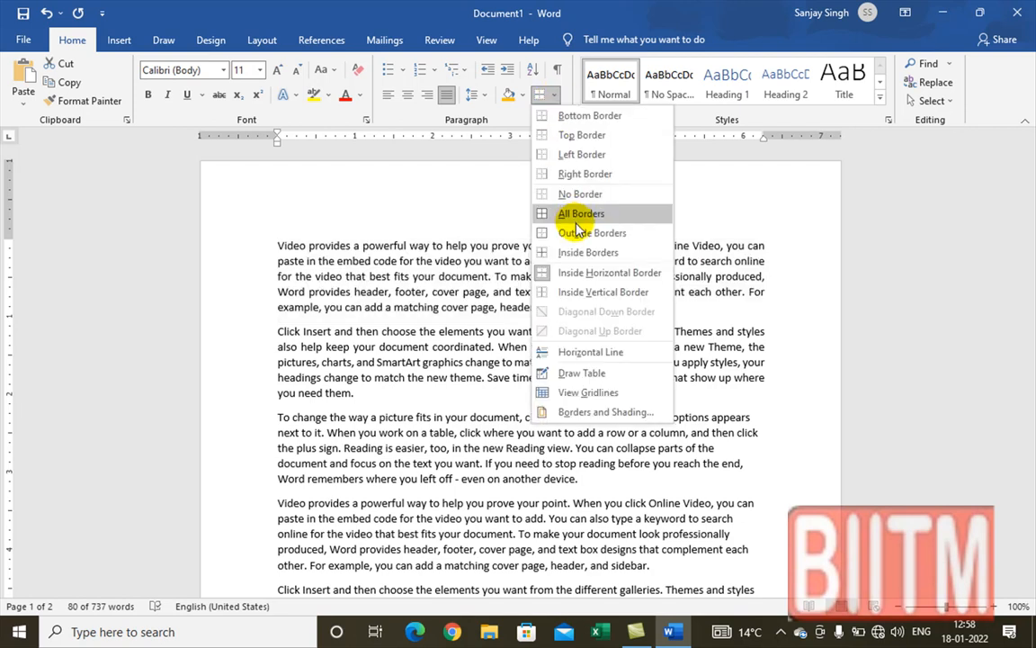
left_click(612, 294)
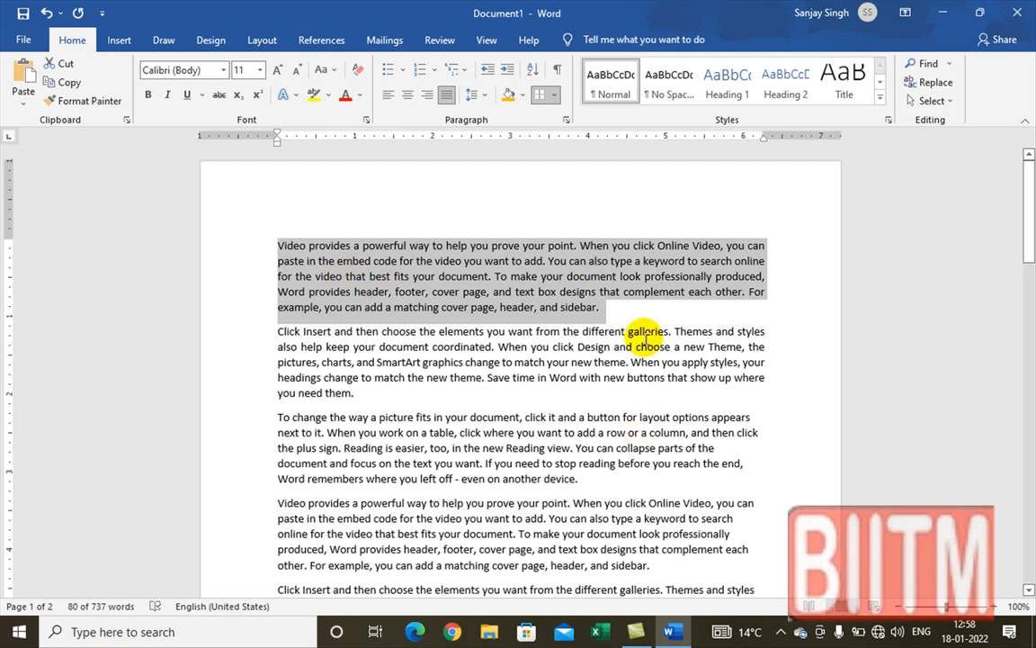
left_click(554, 96)
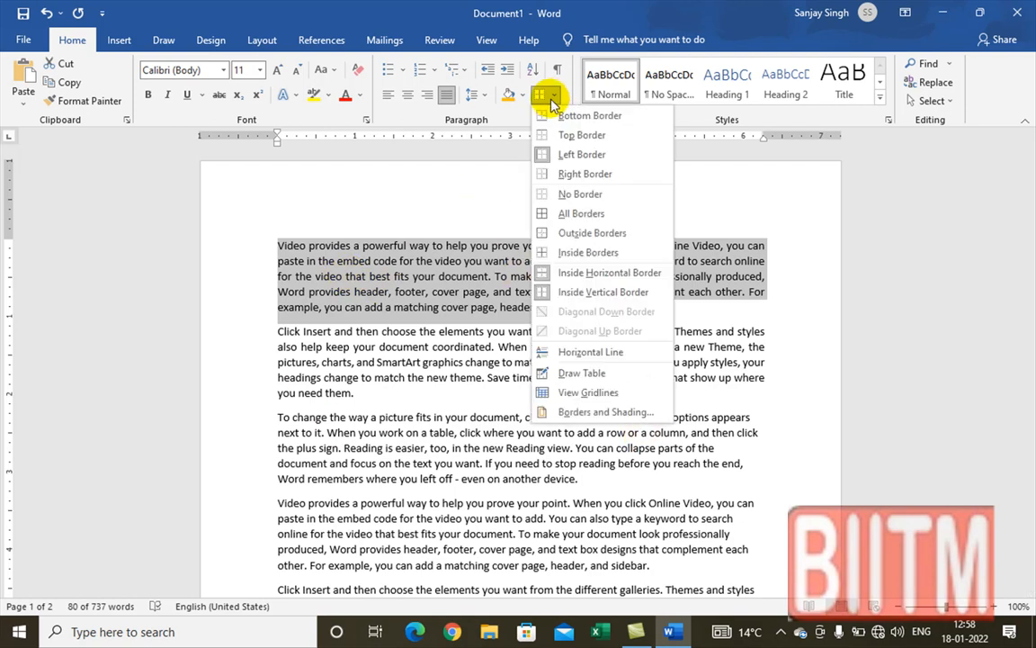
left_click(583, 291)
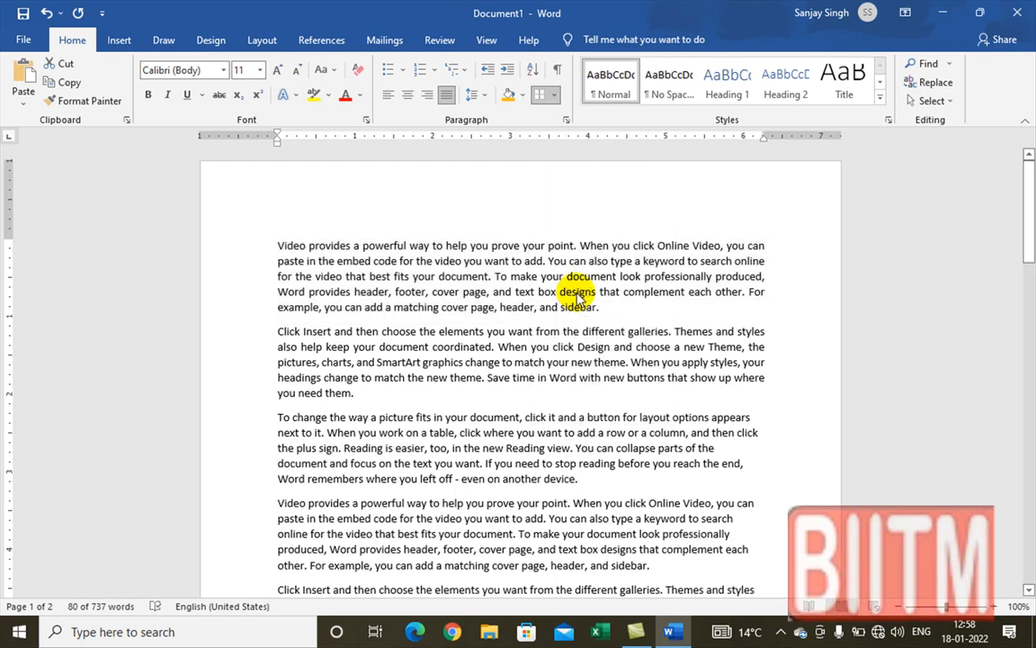
left_click(550, 93)
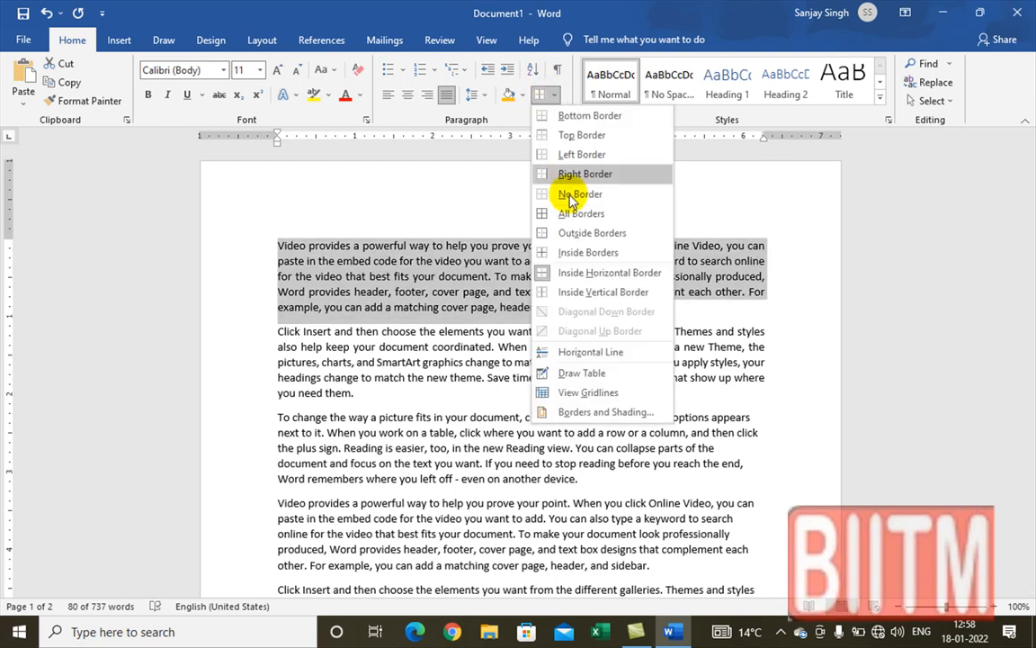
left_click(591, 275)
Try inserting a horizontal line with the first paragraph still selected, and undo the insertion
left_click(554, 95)
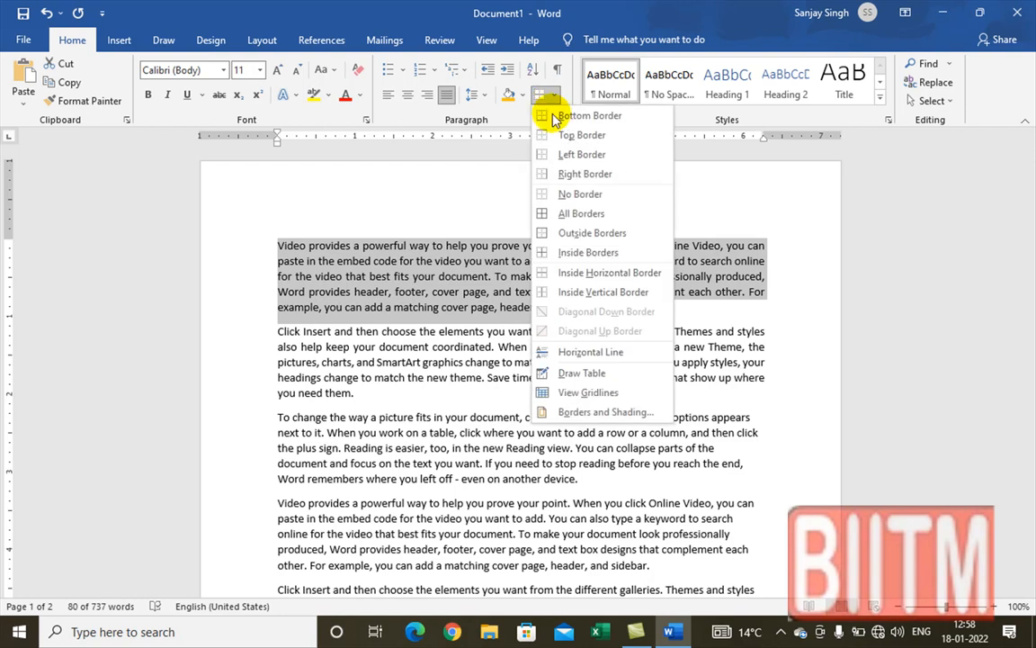
left_click(591, 355)
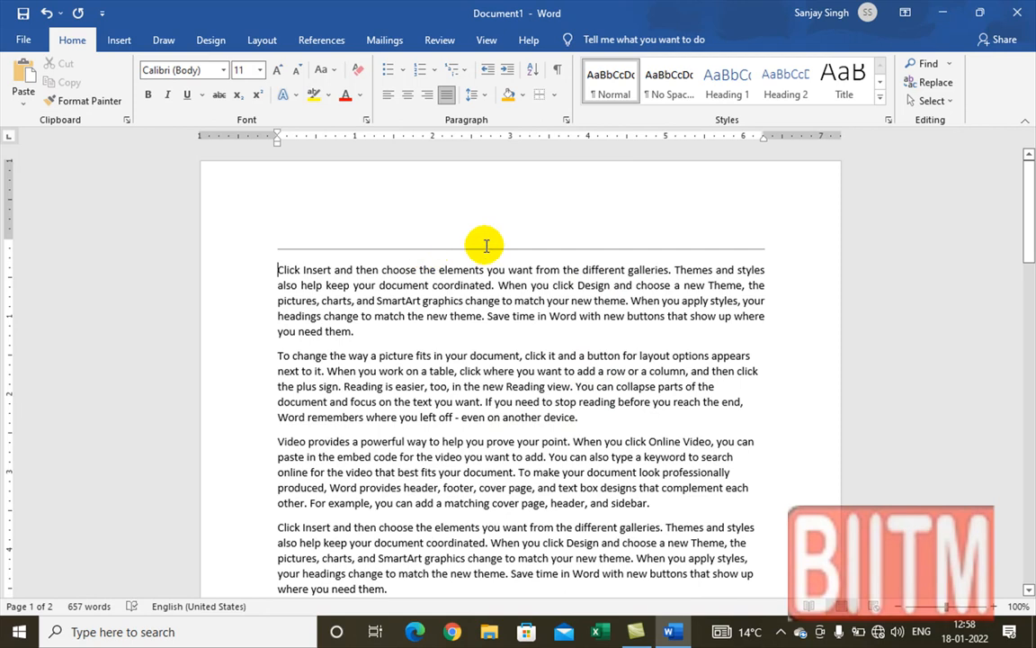
key("ctrl+z")
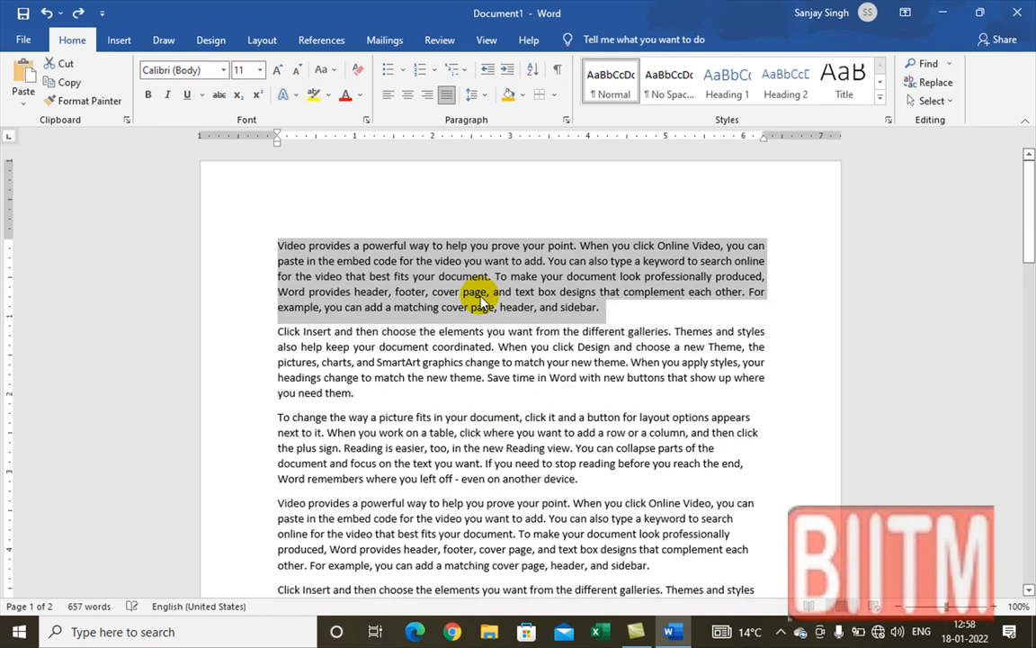
Add an empty paragraph after the second paragraph and insert a horizontal line in it
left_click(409, 396)
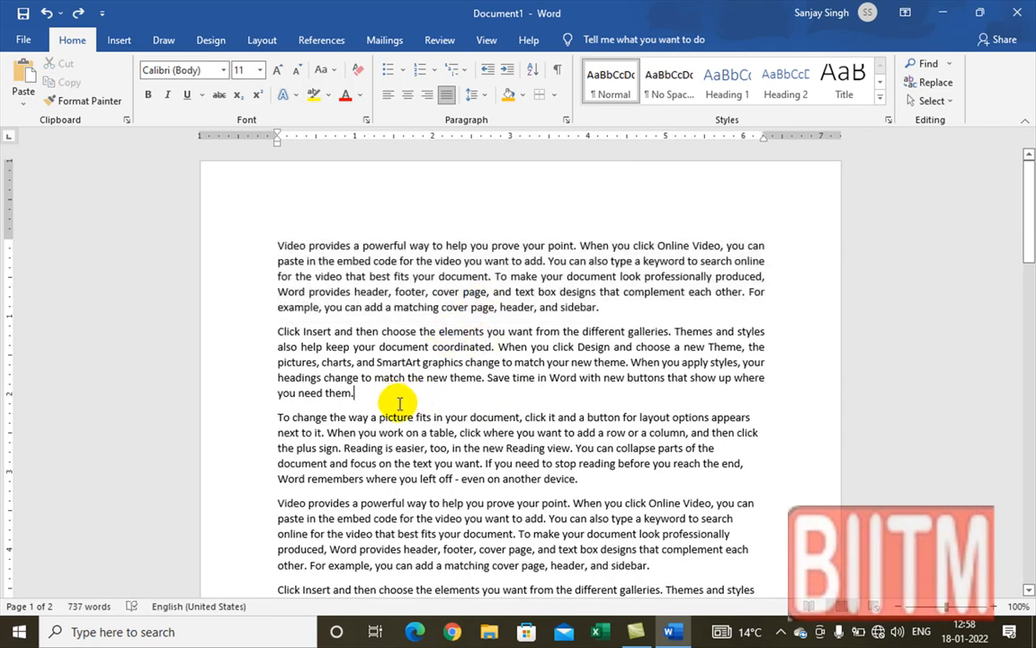
key("Return")
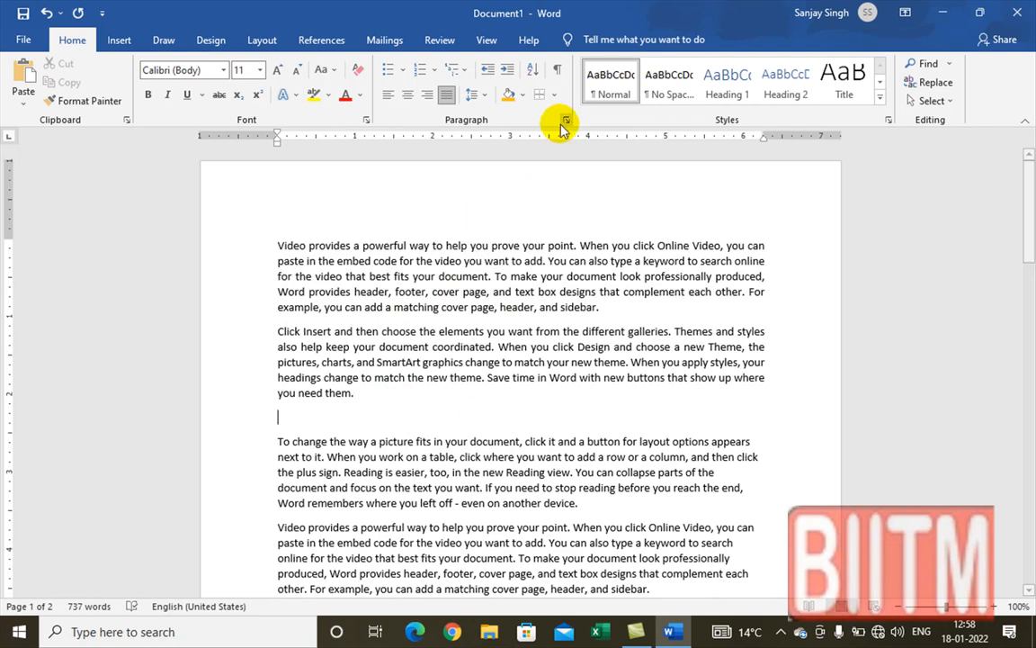
left_click(555, 96)
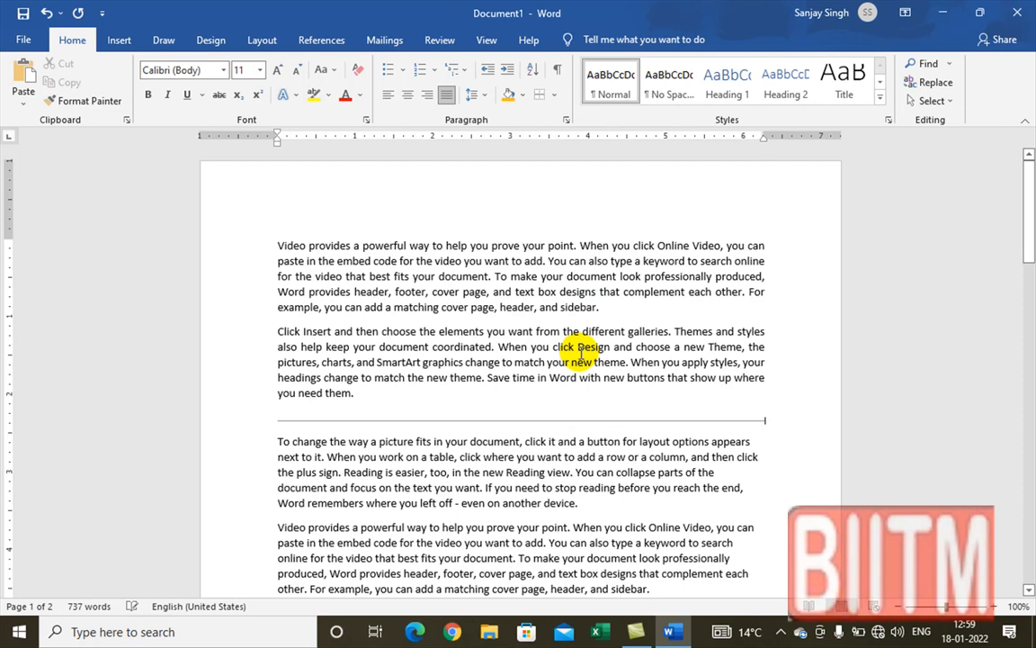
Set the horizontal line's height to 3 pt, keeping 100% width, shaded color and center alignment
double_click(498, 421)
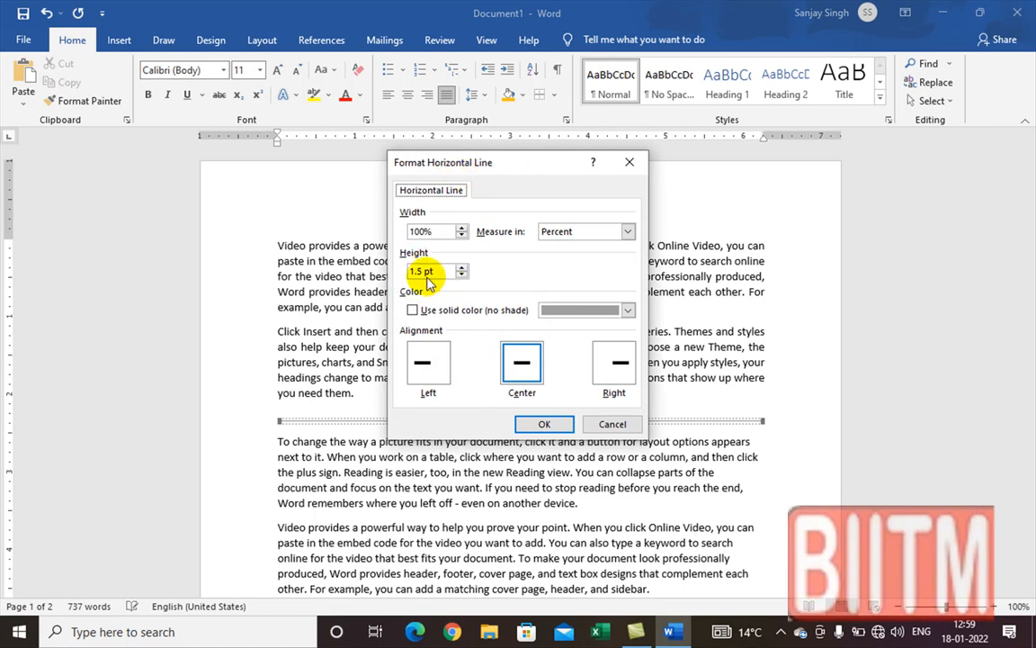
left_click(628, 231)
left_click(629, 231)
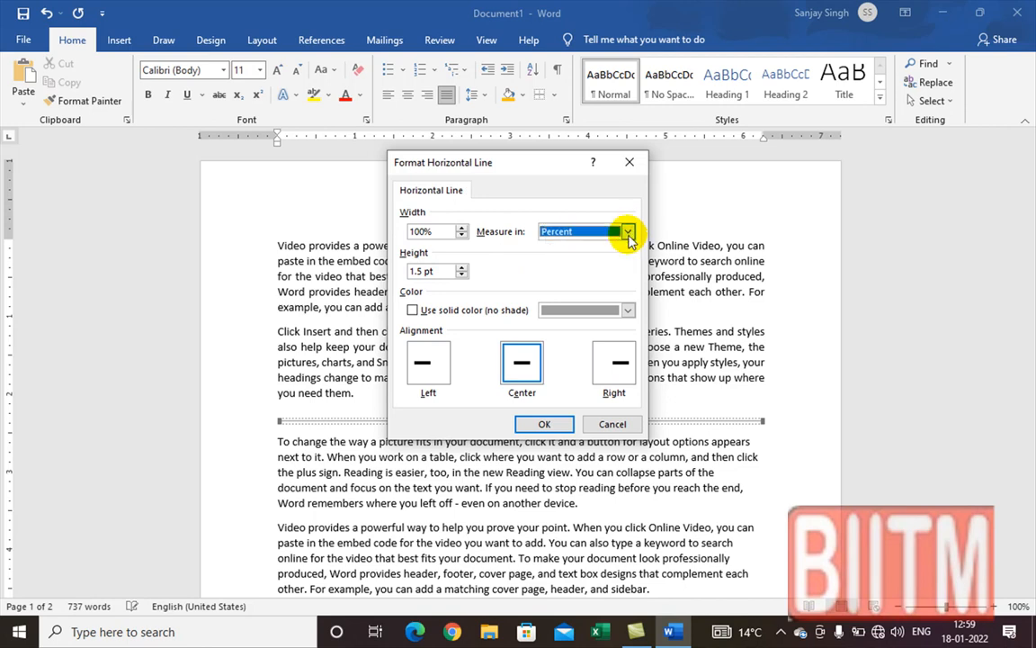
left_click(460, 269)
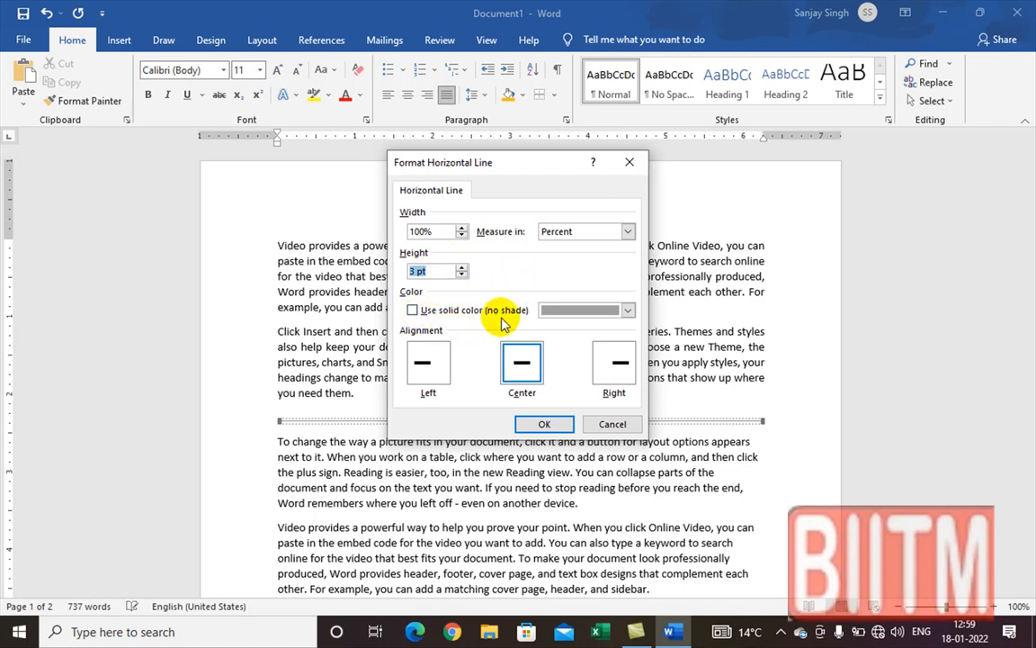
left_click(413, 311)
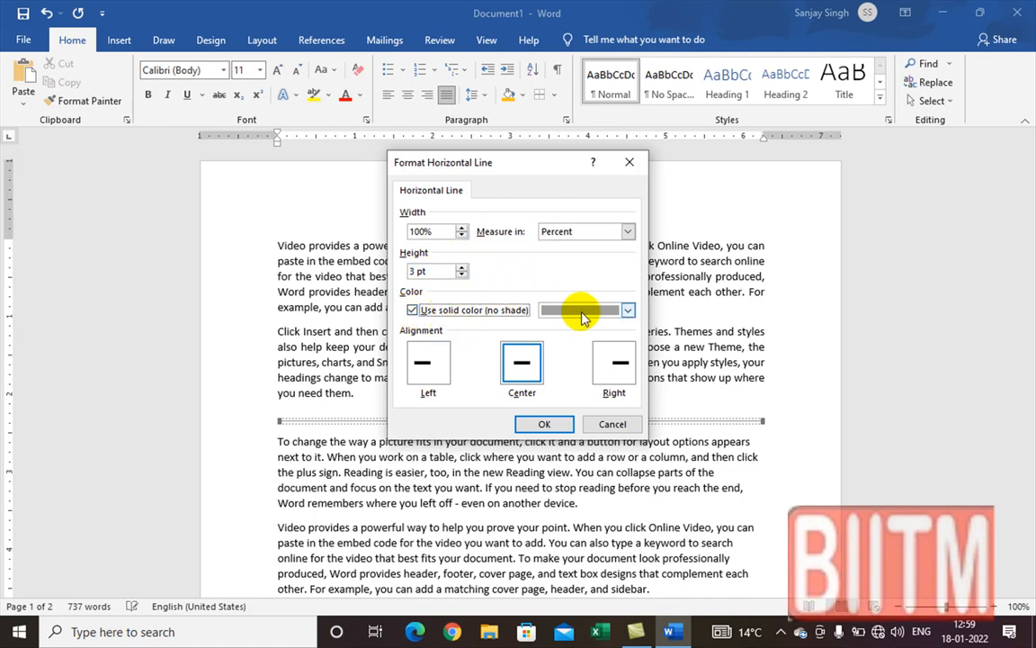
left_click(414, 311)
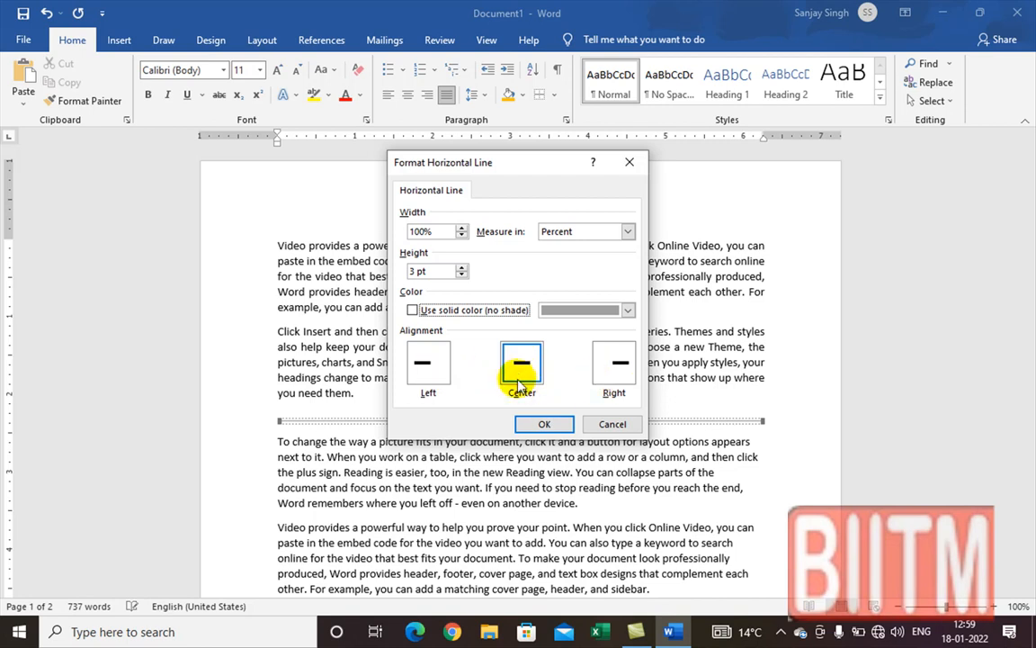
left_click(558, 426)
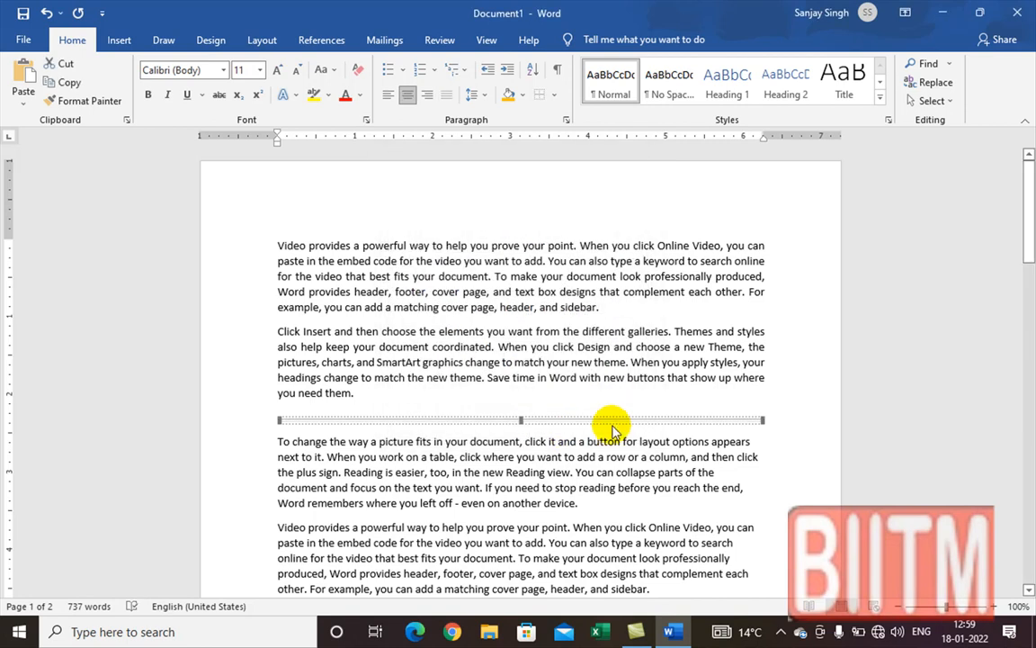
Format the horizontal line with a solid color without shade, using the standard red
double_click(504, 417)
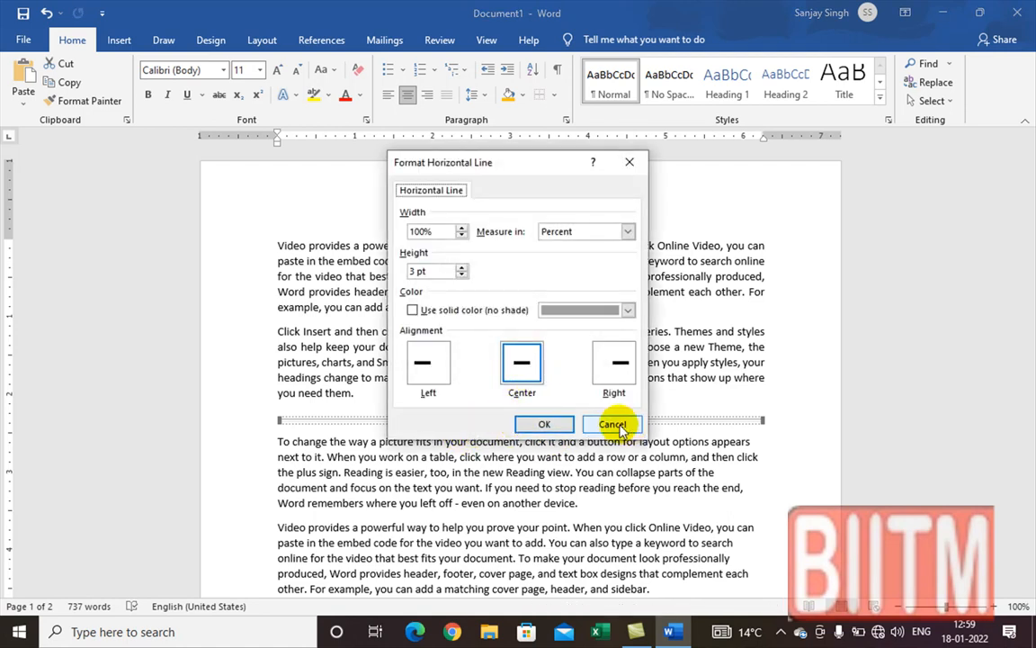
left_click(412, 309)
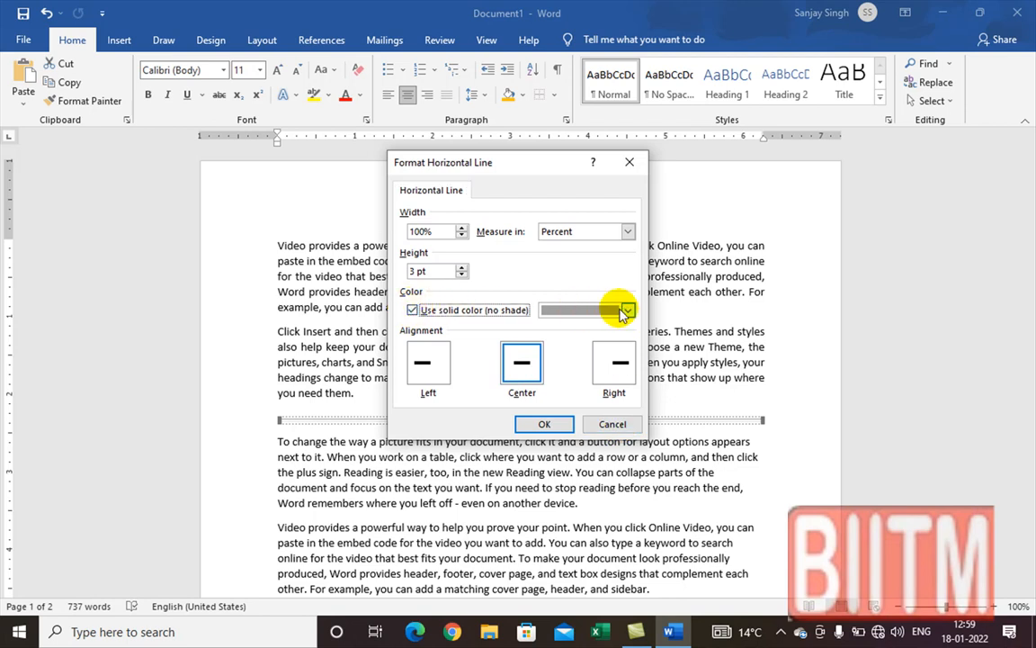
left_click(629, 311)
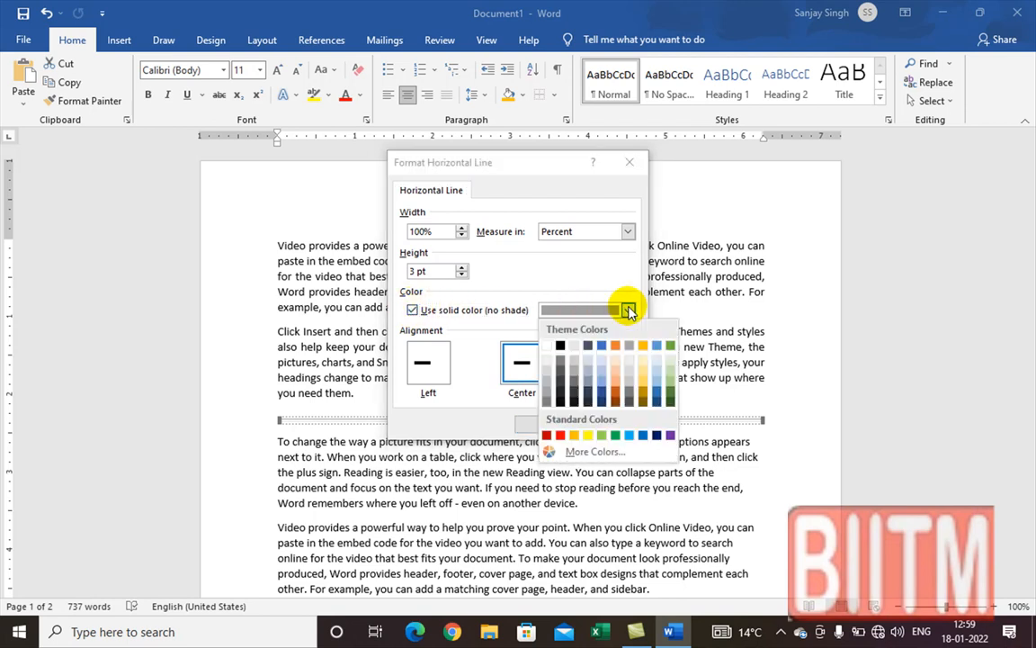
left_click(561, 430)
left_click(546, 423)
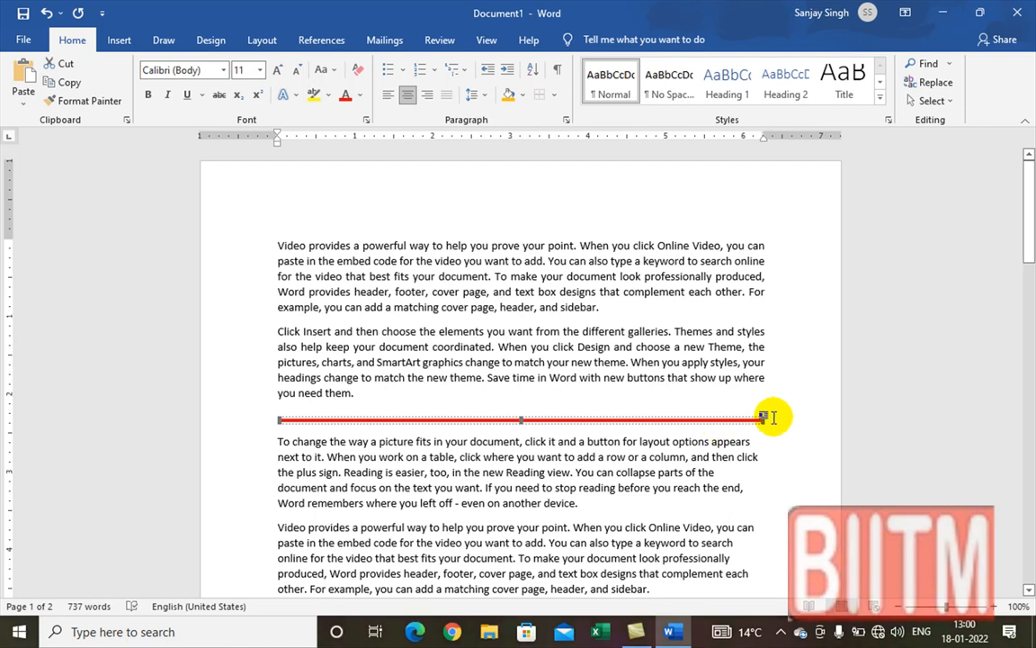
Shorten the red horizontal line to about 79% of the text width and align it left
left_click_drag(751, 419, 666, 419)
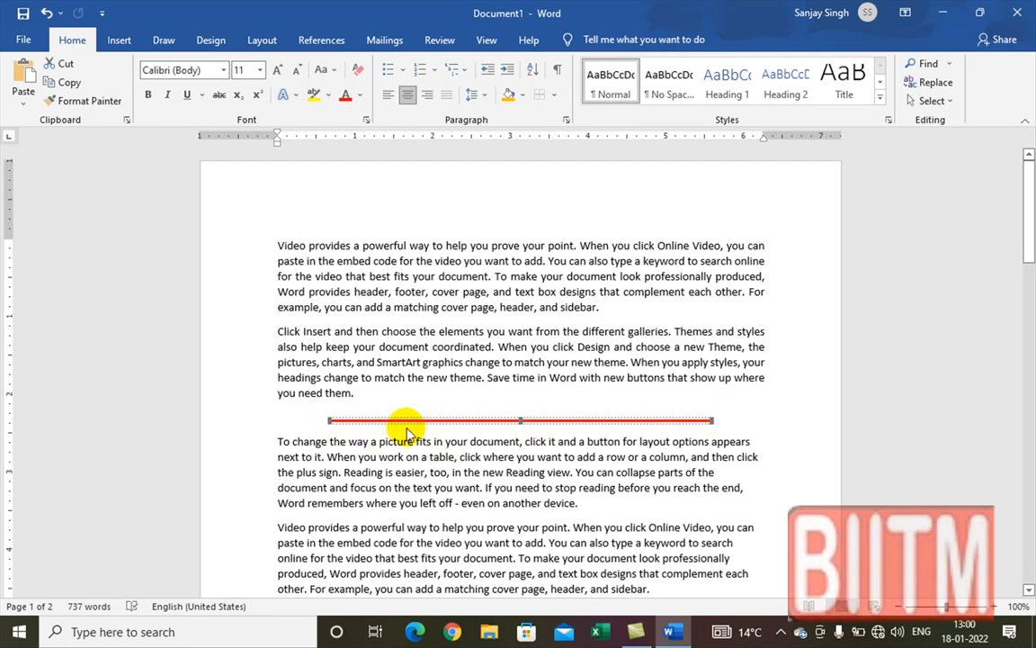
double_click(535, 419)
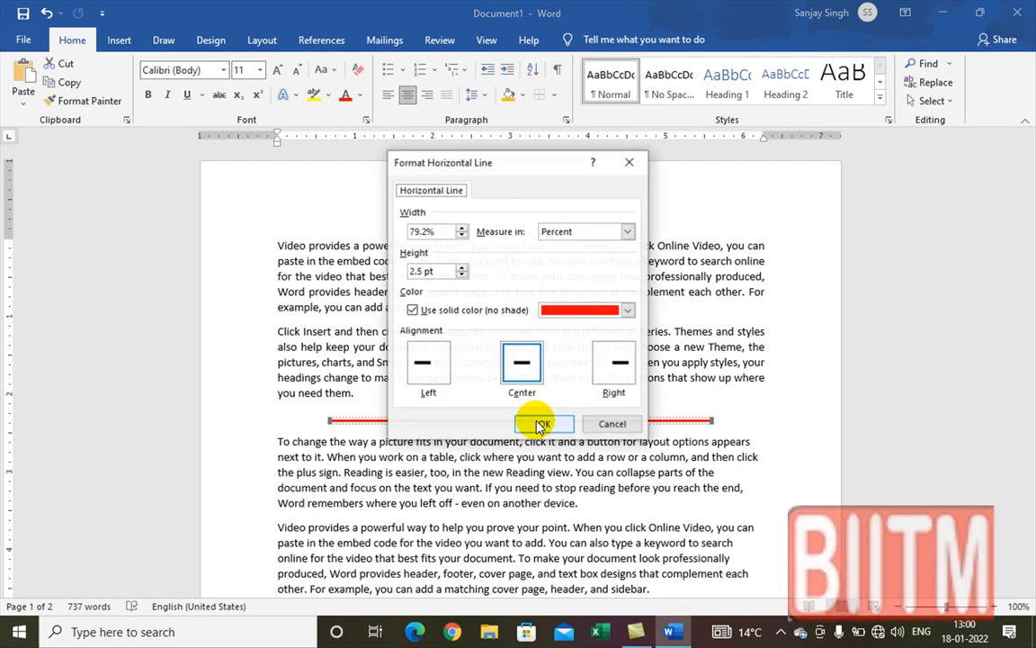
left_click(432, 369)
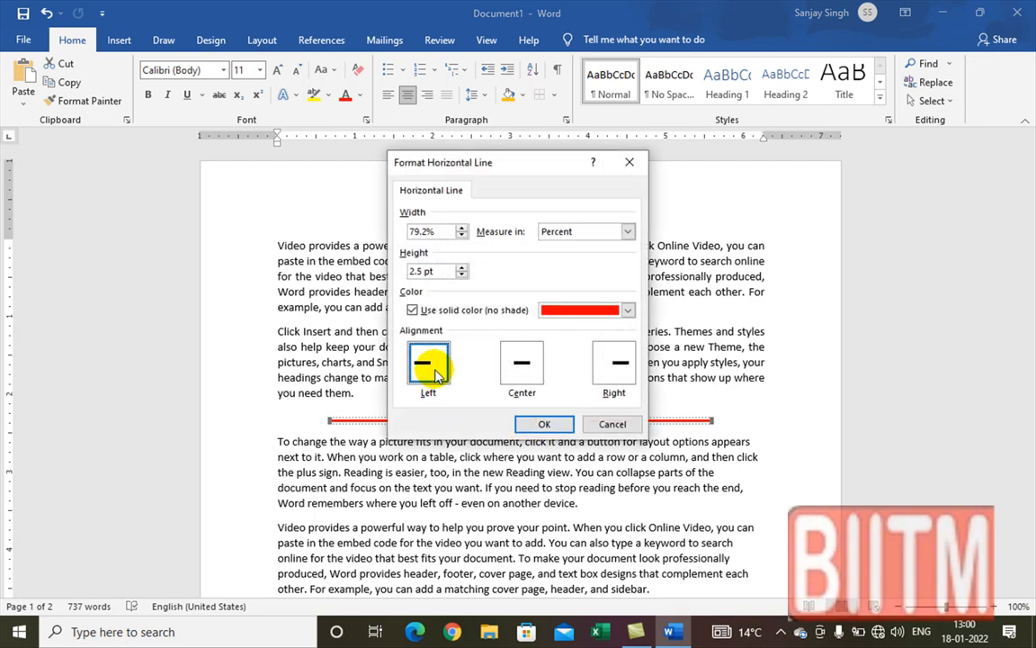
left_click(544, 424)
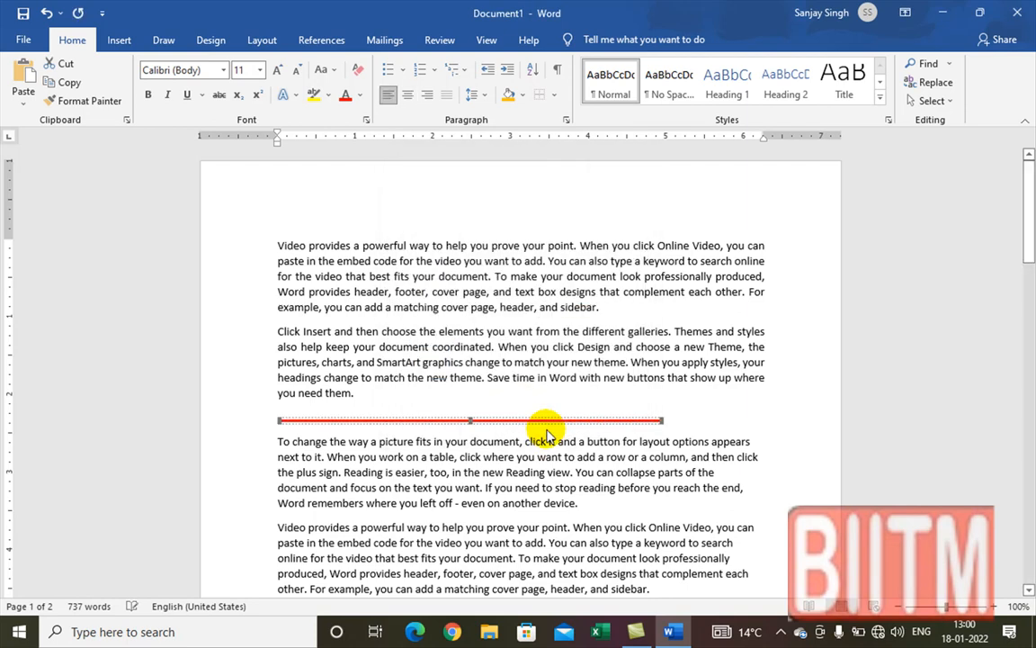
Align the red horizontal line below the second paragraph to the right
double_click(496, 419)
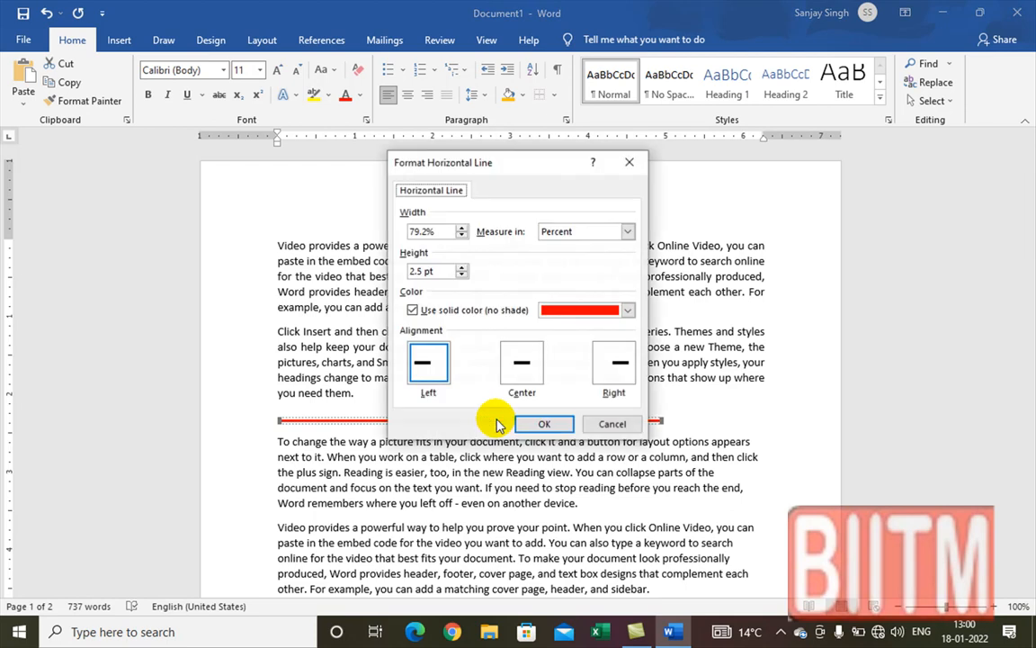
left_click(614, 363)
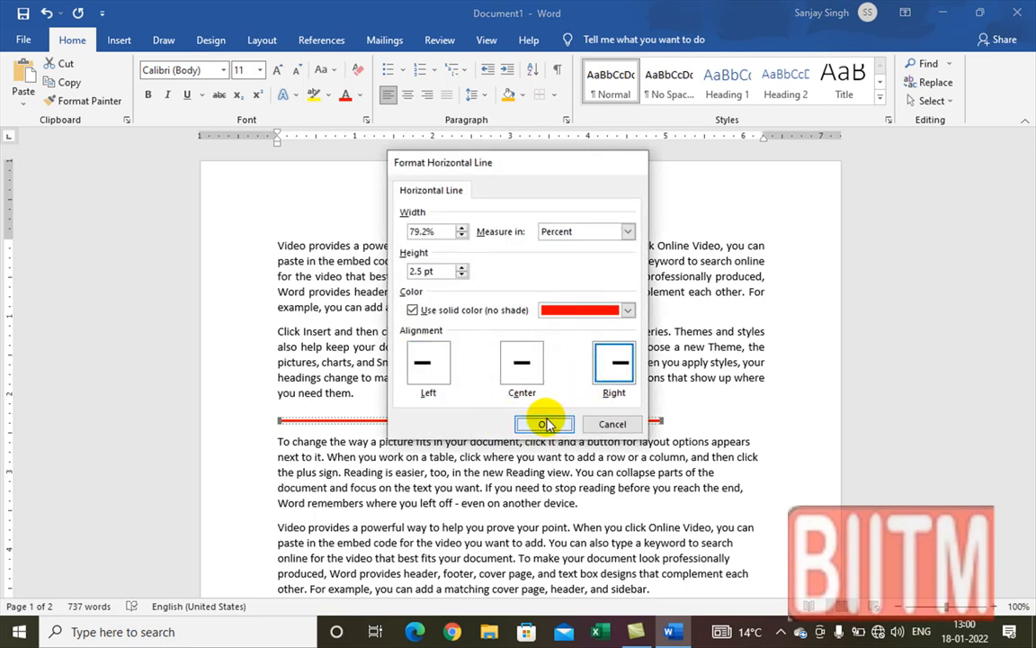
left_click(550, 423)
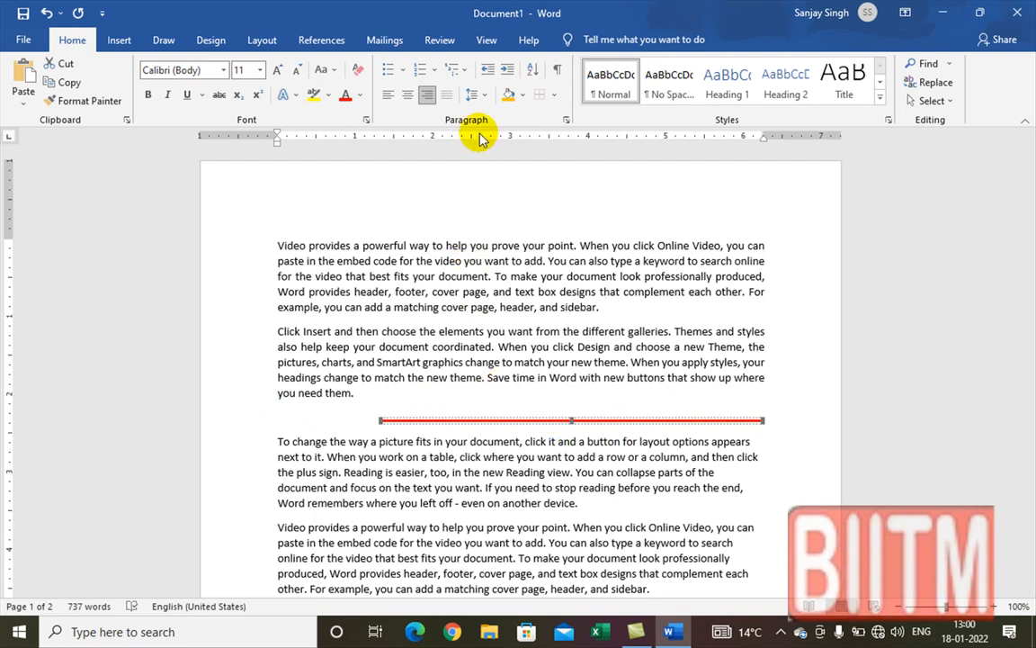
Turn off the solid color (no shade) option for the horizontal line
double_click(572, 419)
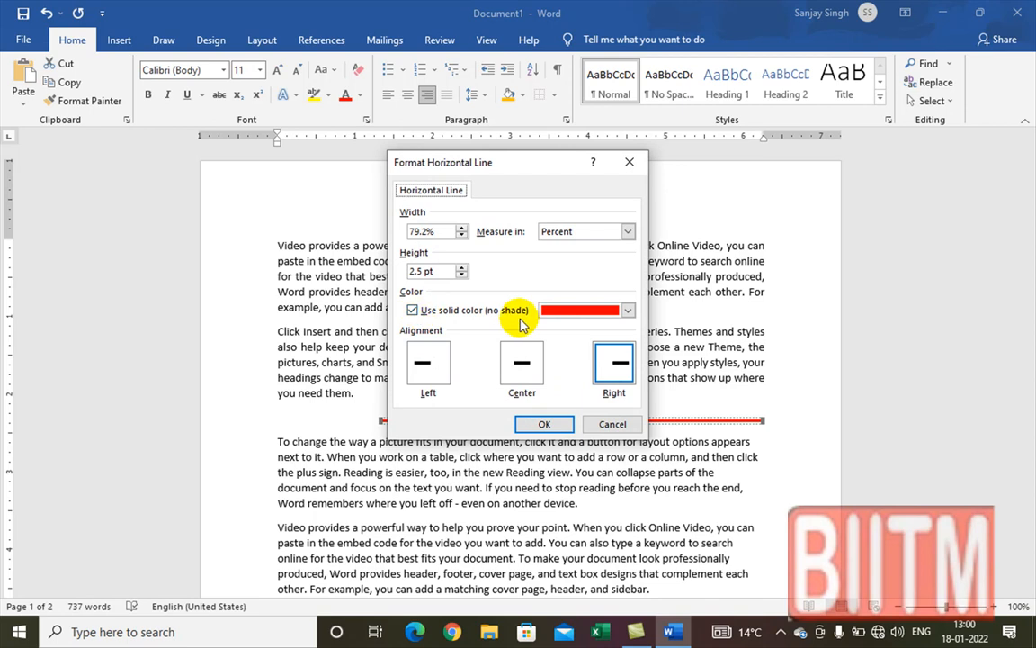
left_click(413, 311)
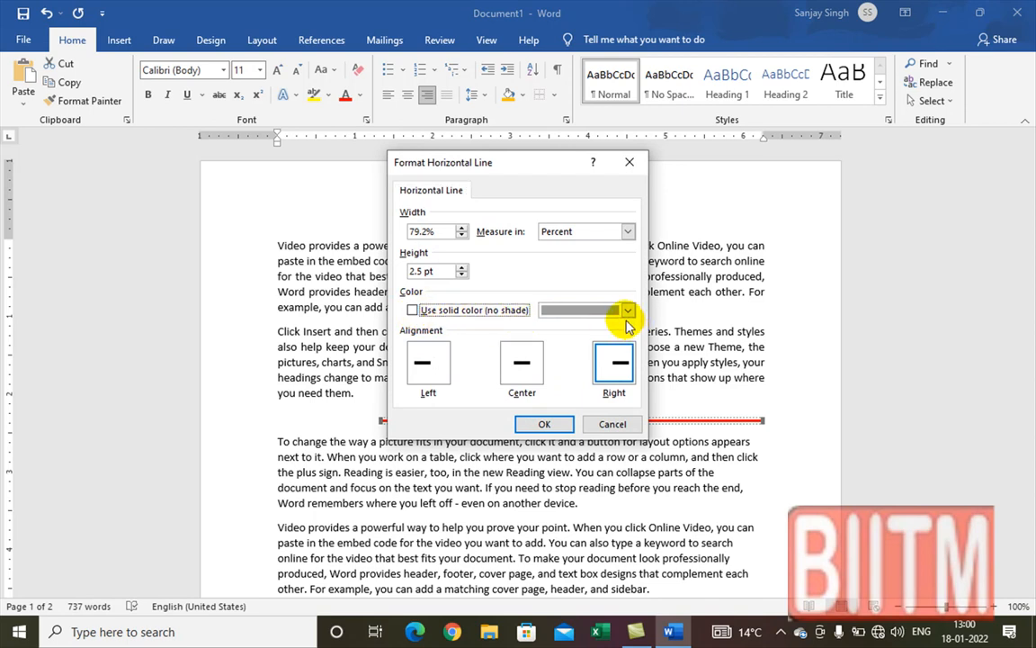
left_click(545, 423)
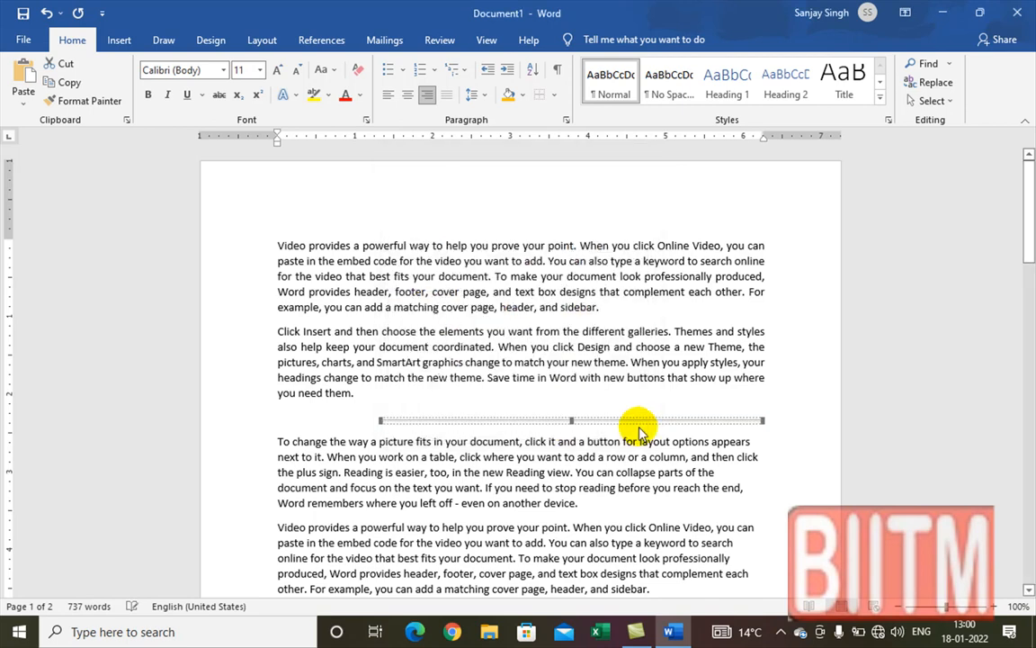
Change the horizontal line's alignment to center
double_click(571, 421)
left_click(523, 396)
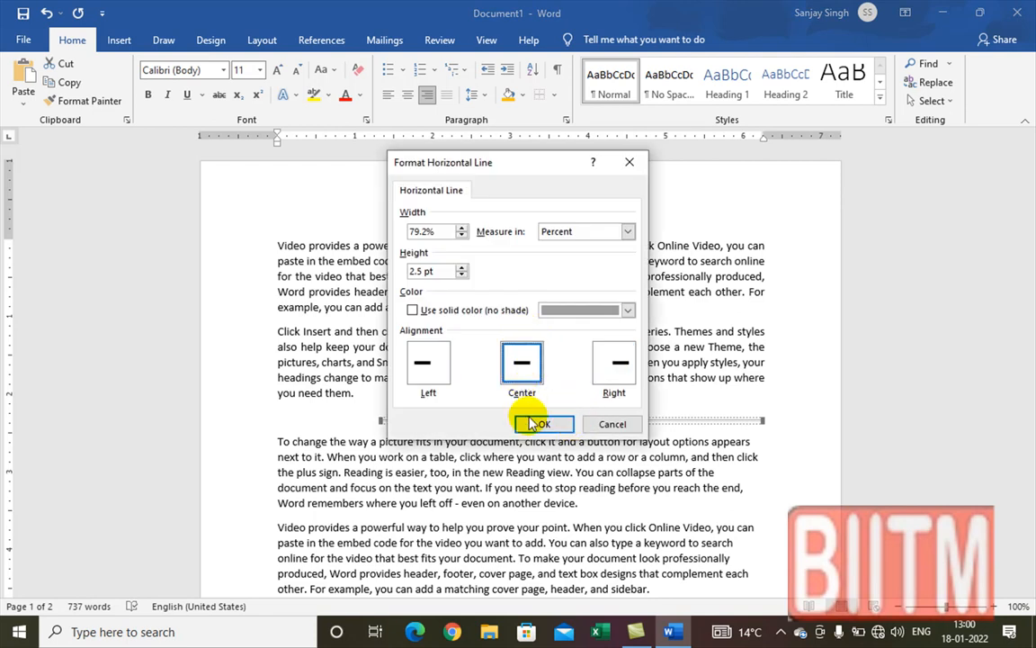
left_click(545, 424)
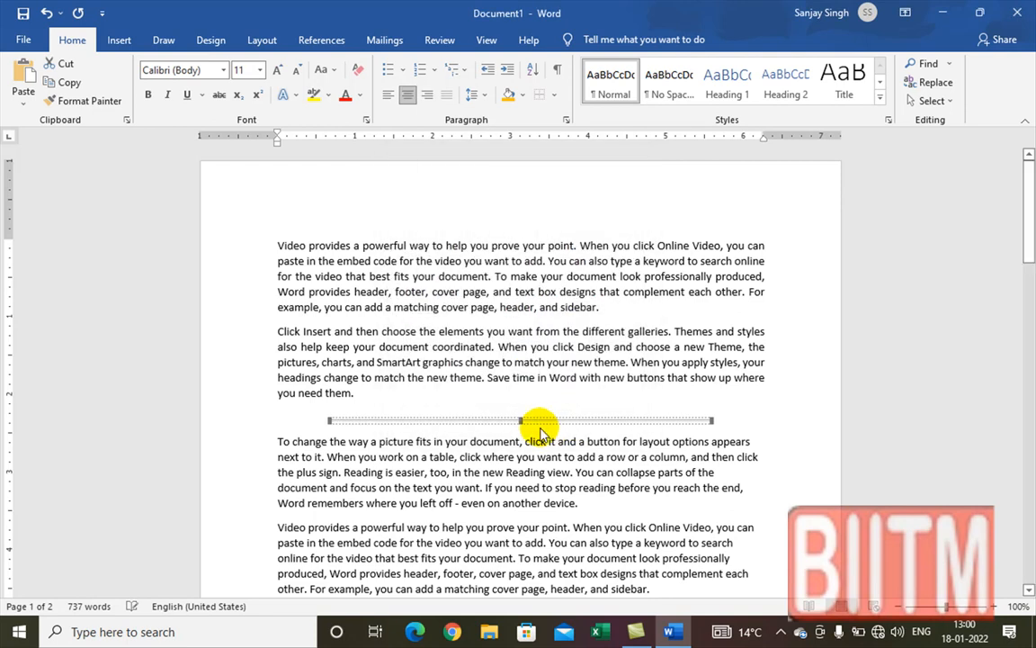
Set the horizontal line's height to 4 pt and recheck its format settings
double_click(527, 419)
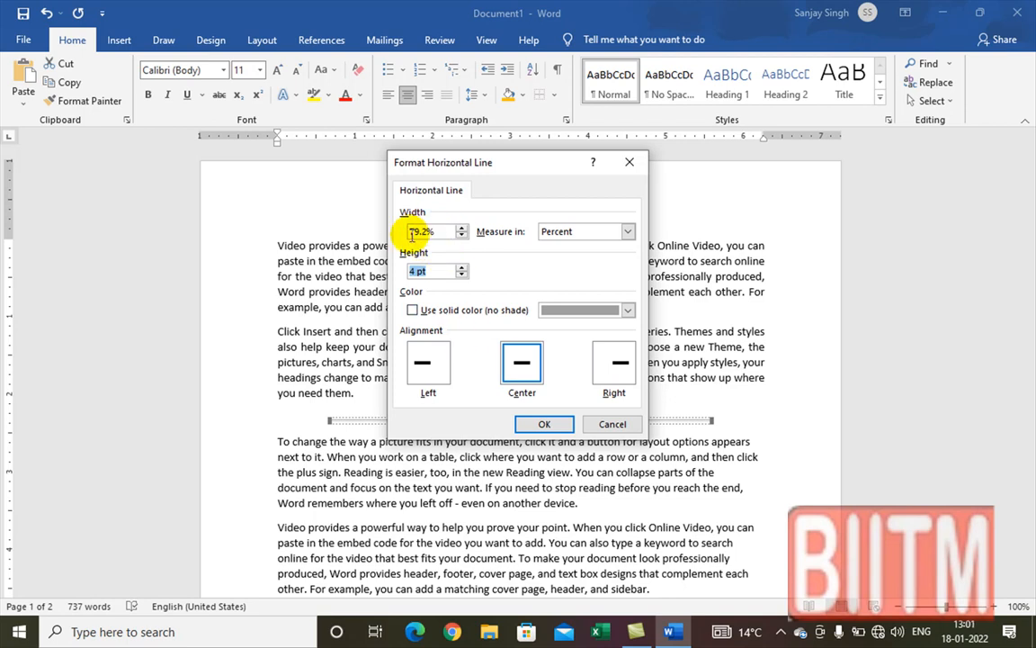
left_click(546, 425)
left_click(522, 424)
left_click(523, 421)
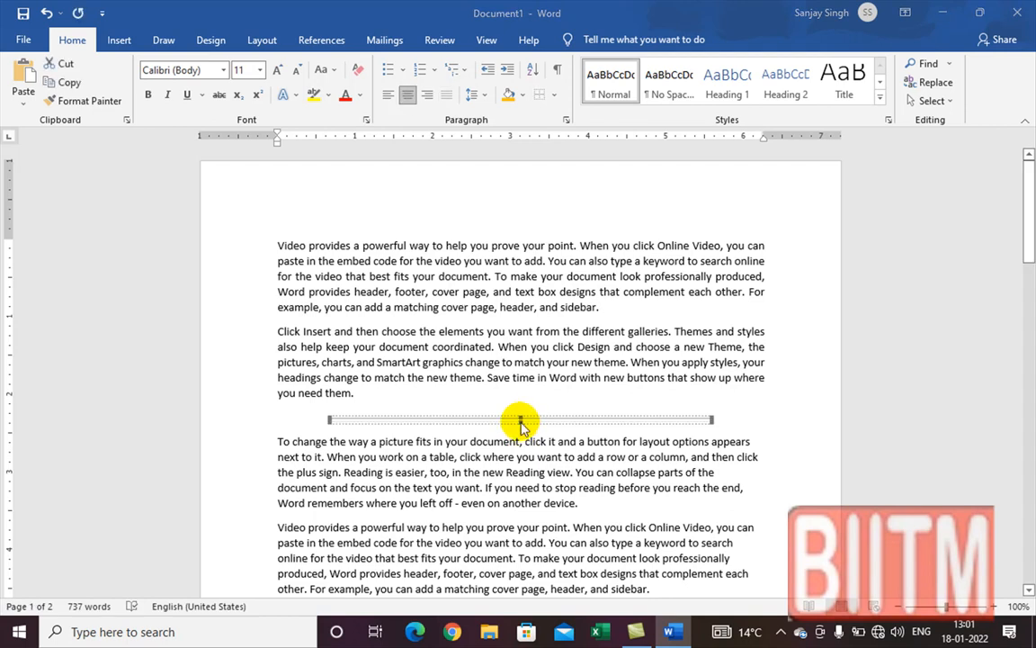
double_click(521, 423)
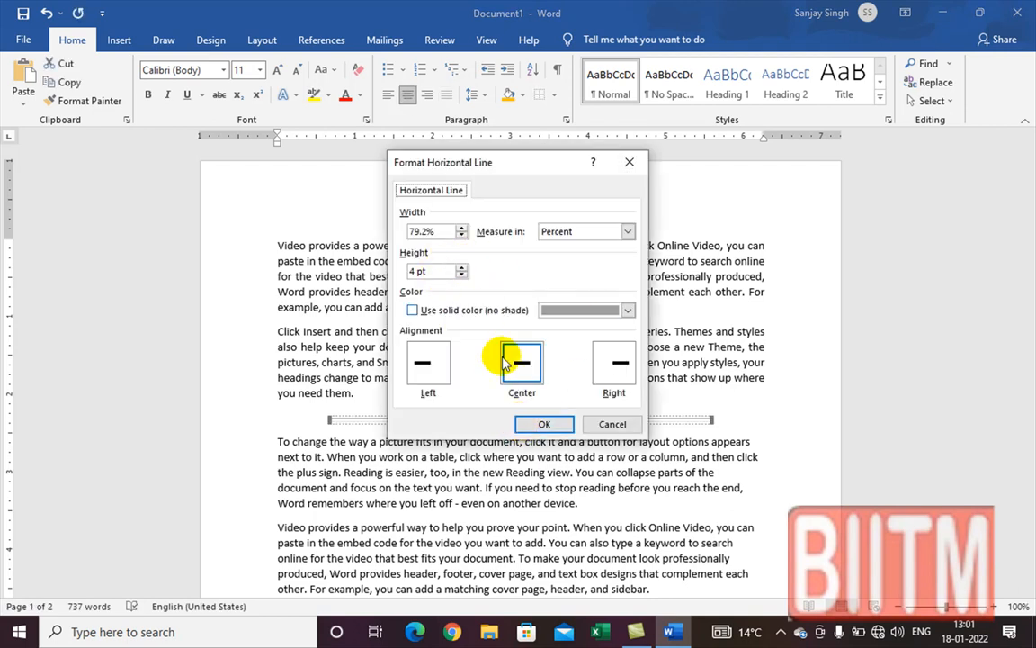
left_click(613, 424)
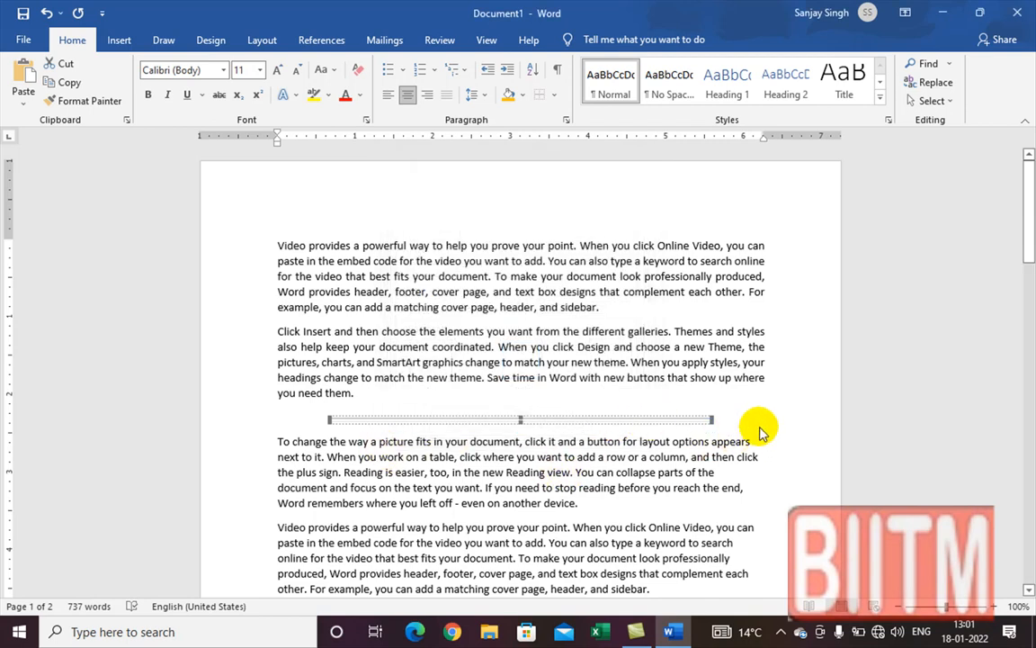
Delete the horizontal line and the empty paragraph that held it, below the second paragraph
key("Left")
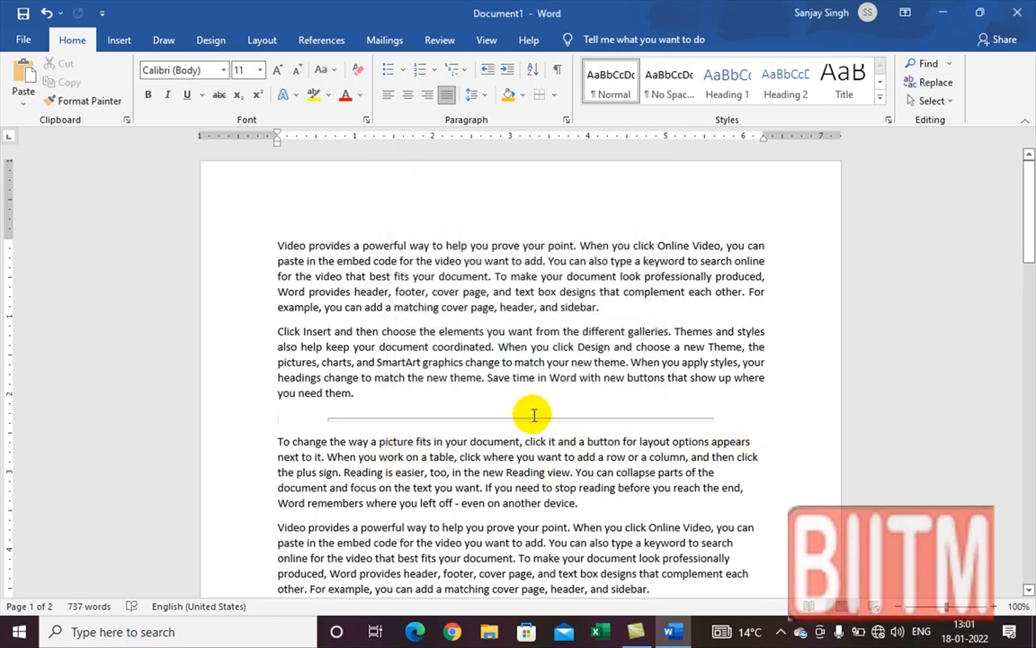
left_click(531, 419)
key("Delete")
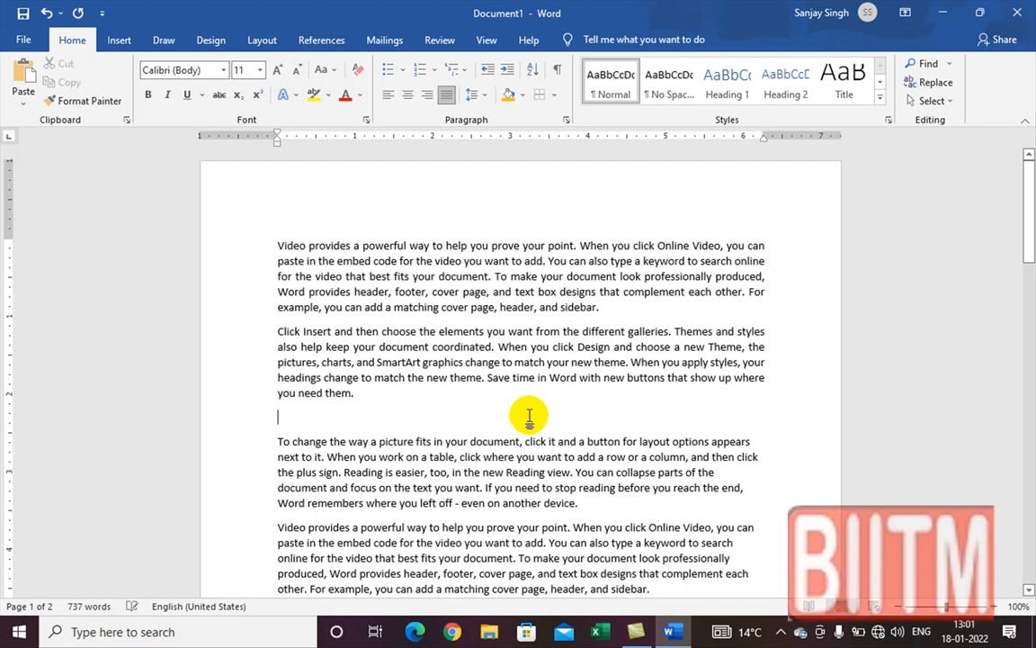
left_click(363, 398)
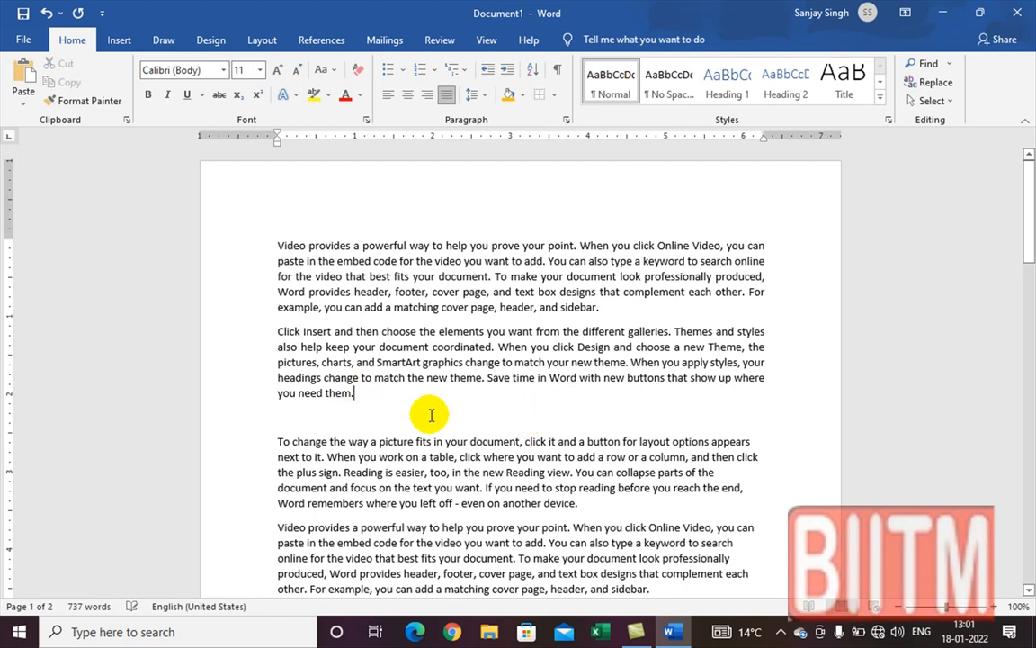
key("Delete")
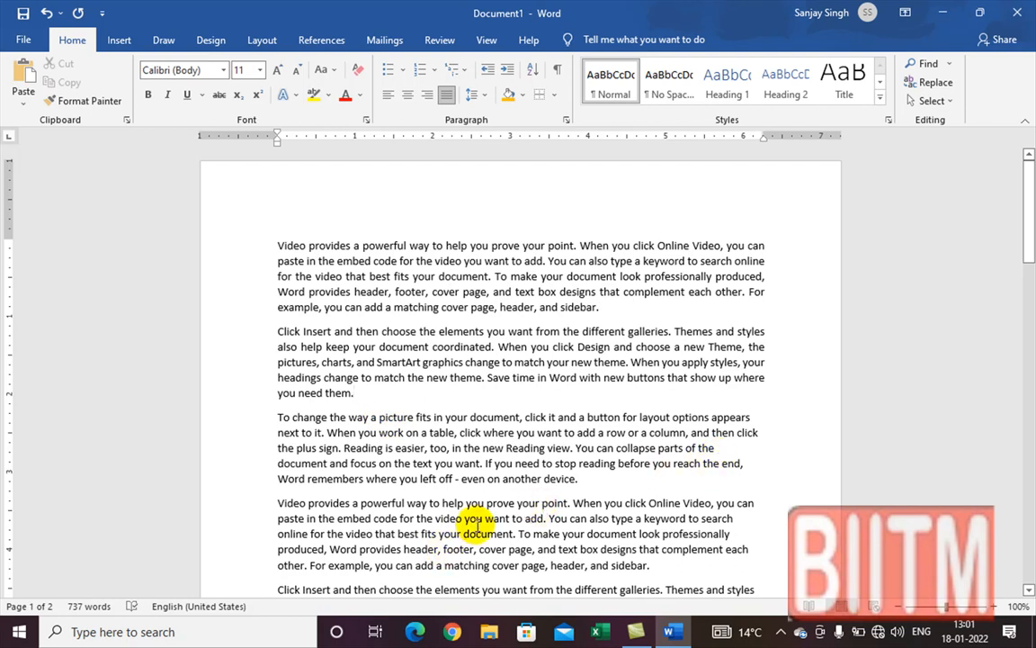
Select the whole first paragraph and switch the display of gridlines on and off again
left_click_drag(277, 245, 616, 312)
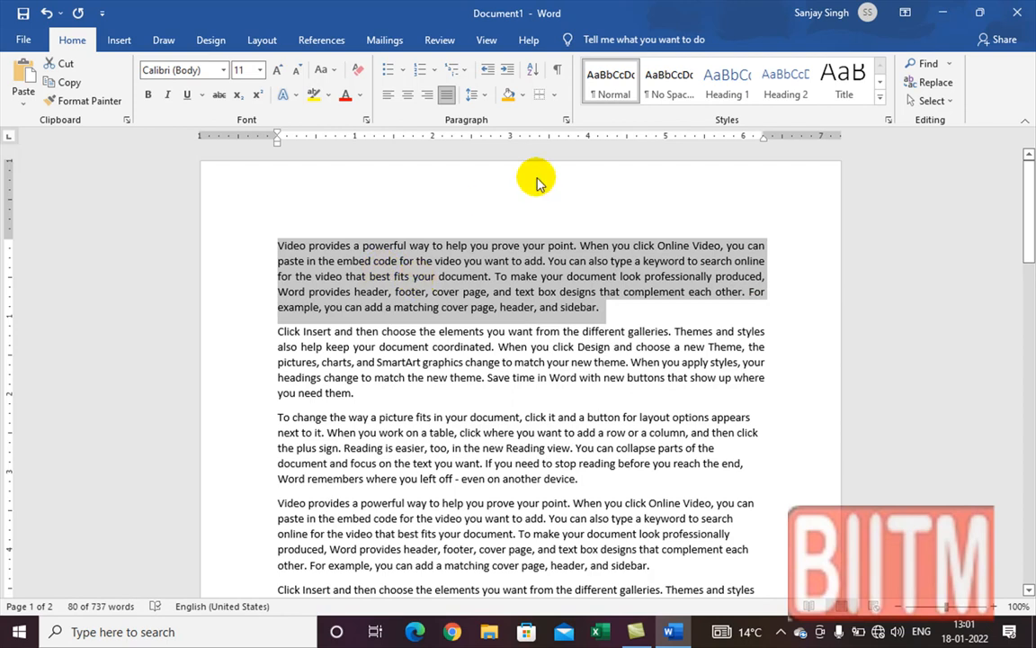
left_click(556, 97)
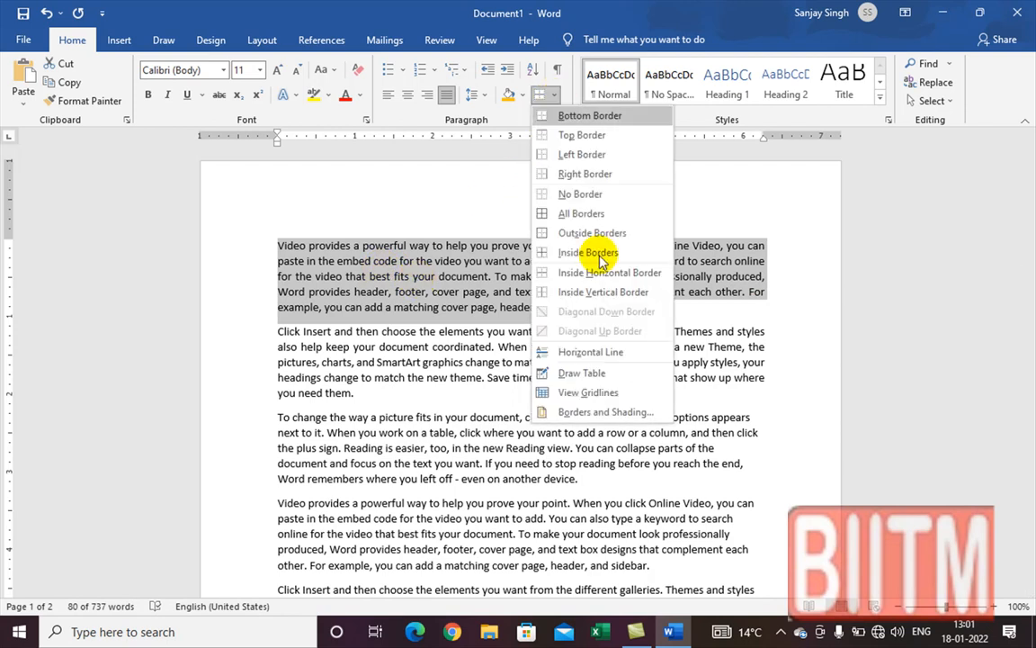
left_click(605, 393)
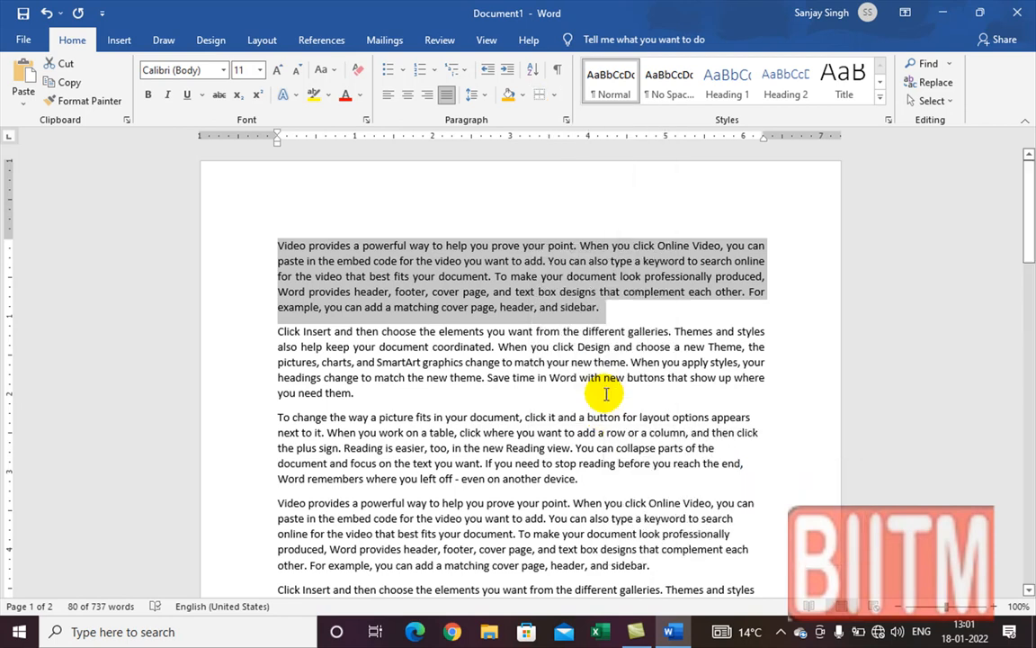
left_click(557, 97)
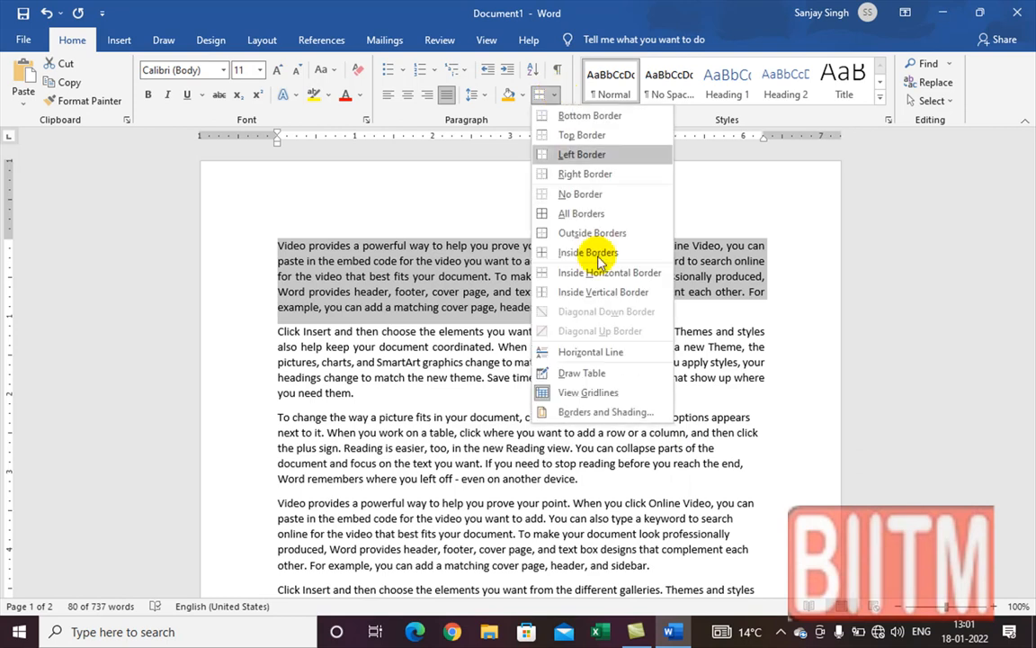
left_click(548, 393)
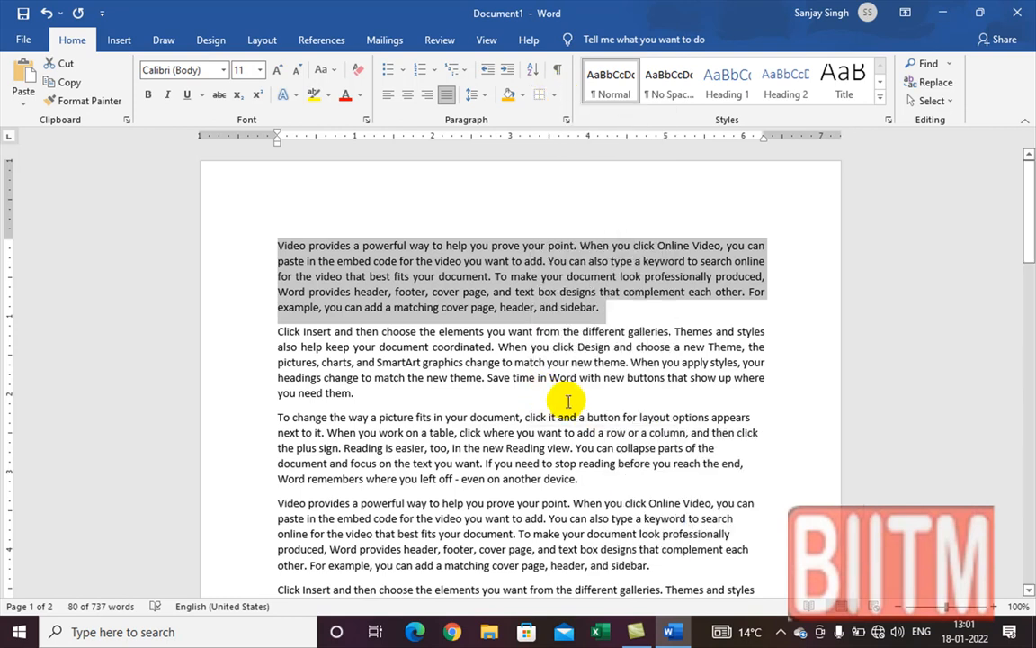
In the border settings for the selected first paragraph, choose a Box border with the triple-line style
left_click(567, 120)
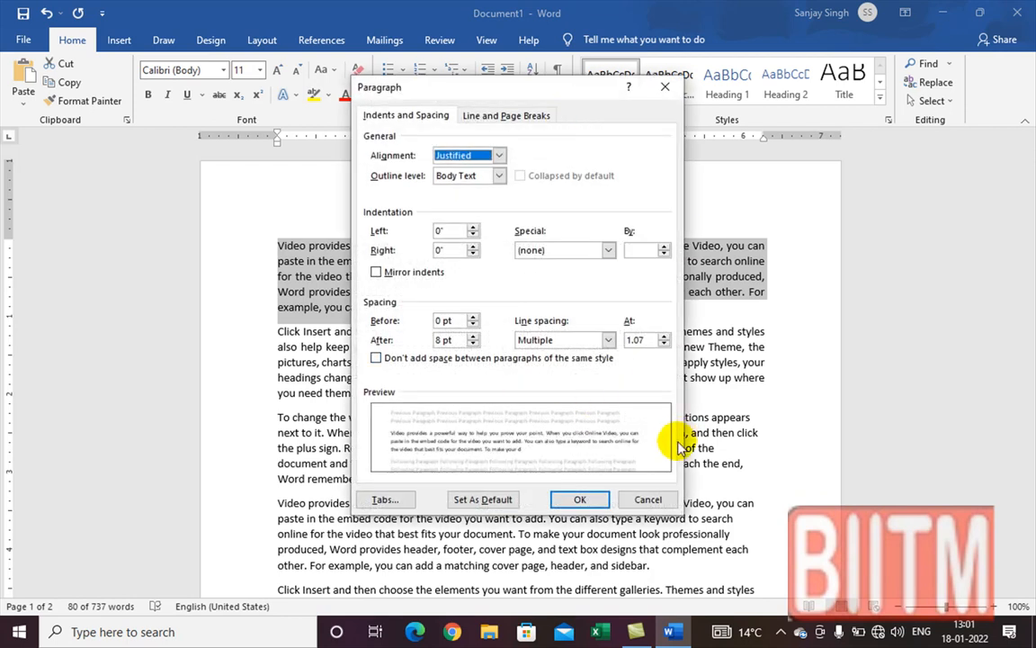
left_click(655, 502)
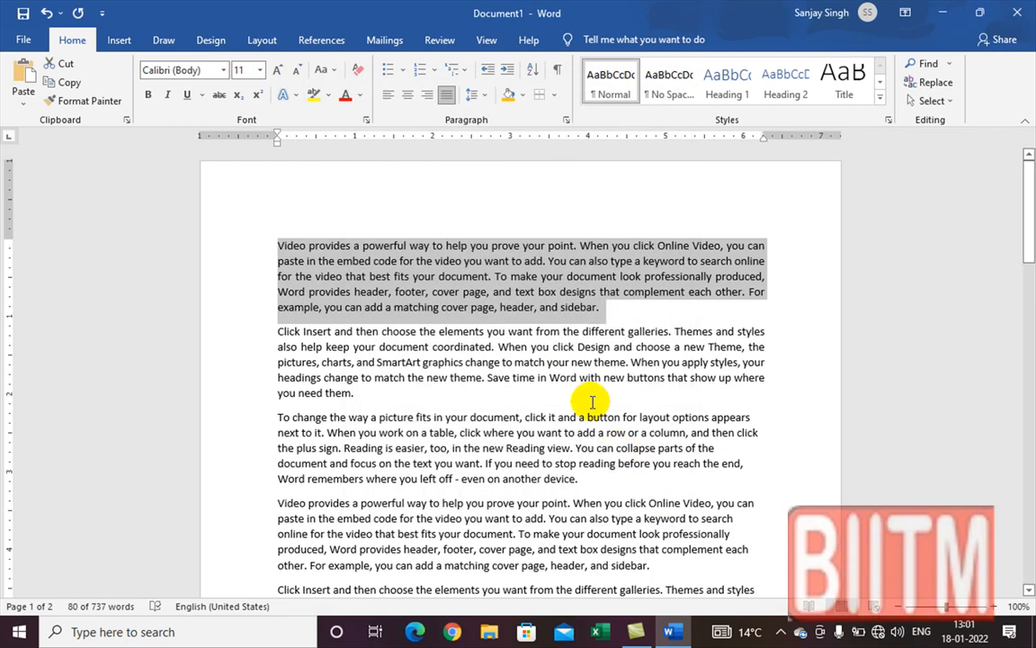
left_click(557, 99)
left_click(594, 410)
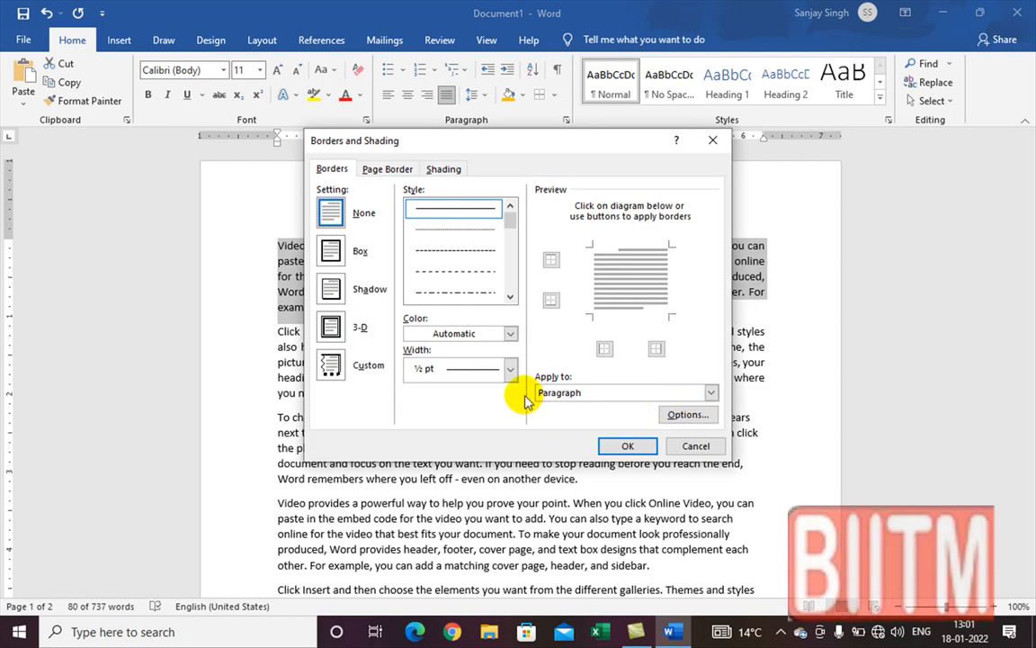
left_click(386, 168)
left_click(333, 170)
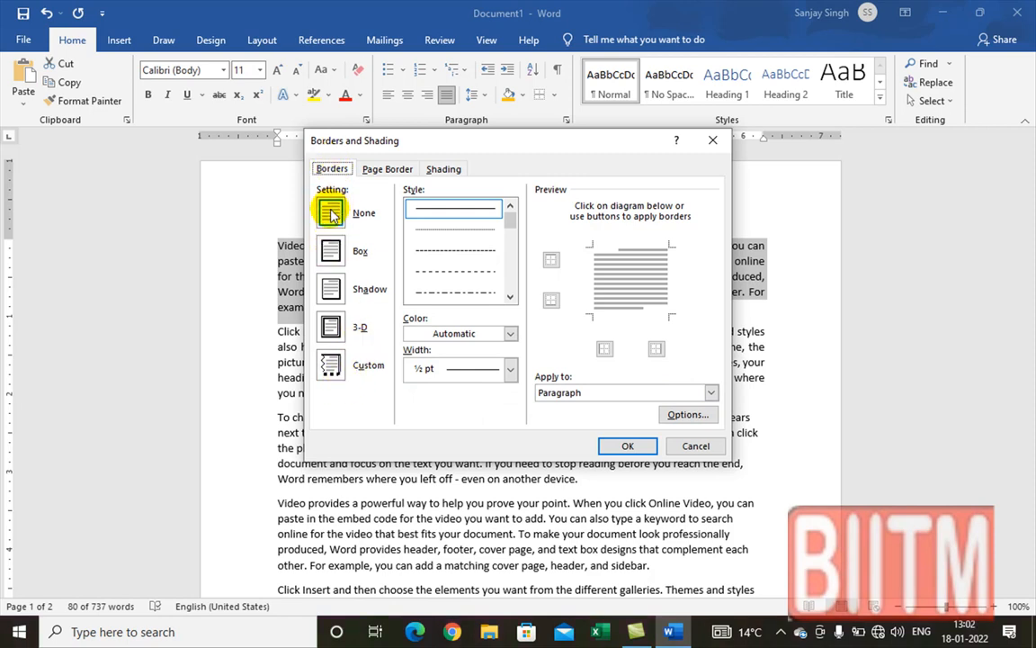
left_click(330, 252)
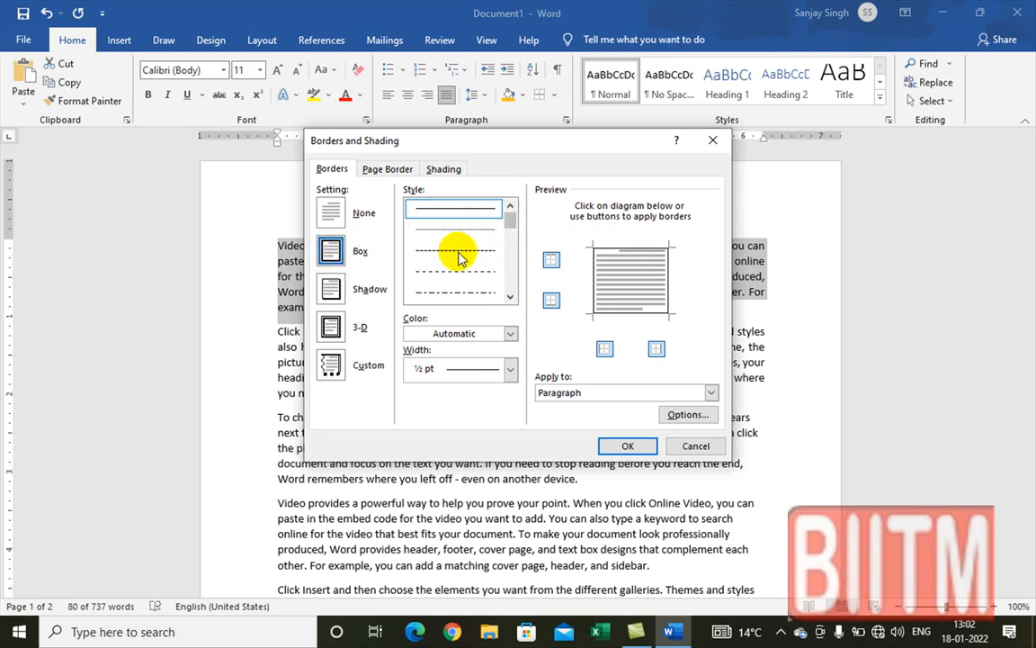
left_click(511, 300)
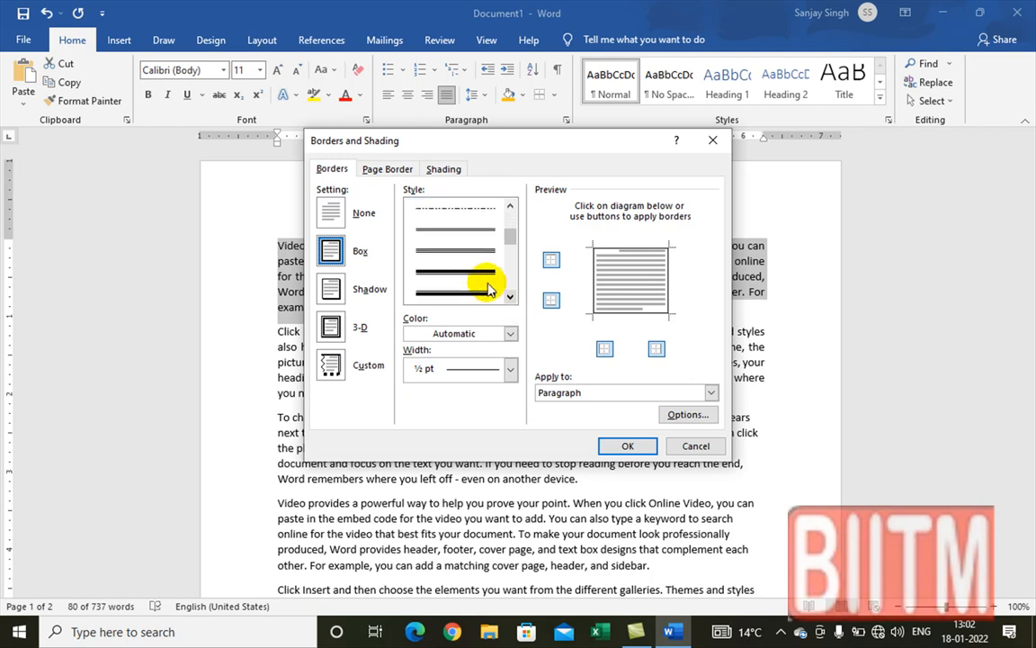
left_click(467, 257)
left_click(463, 286)
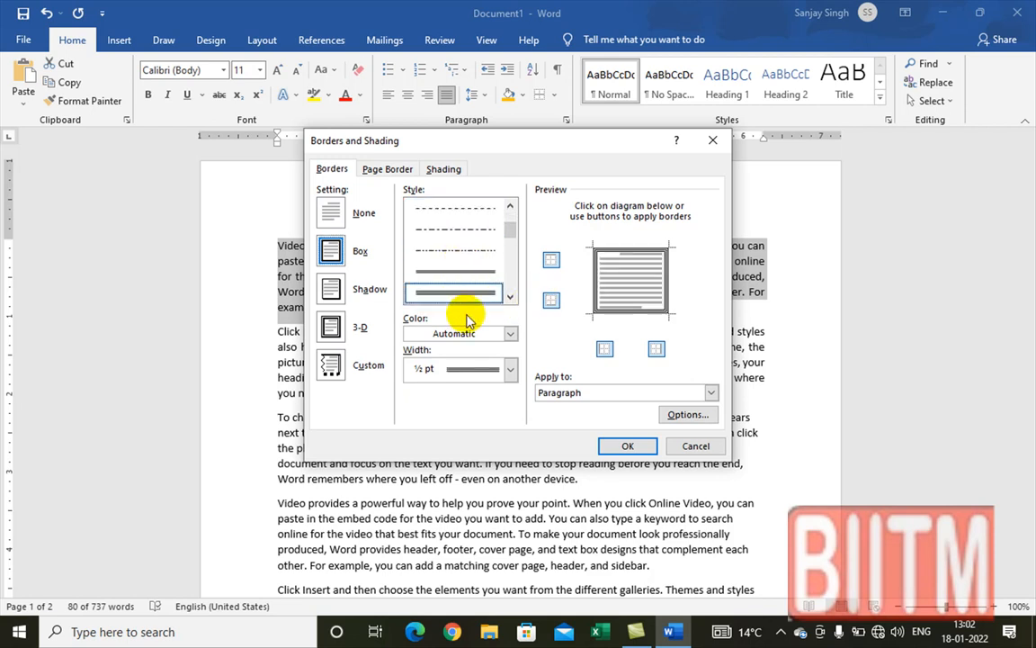
Color the box border standard red and apply it to the paragraph
left_click(511, 333)
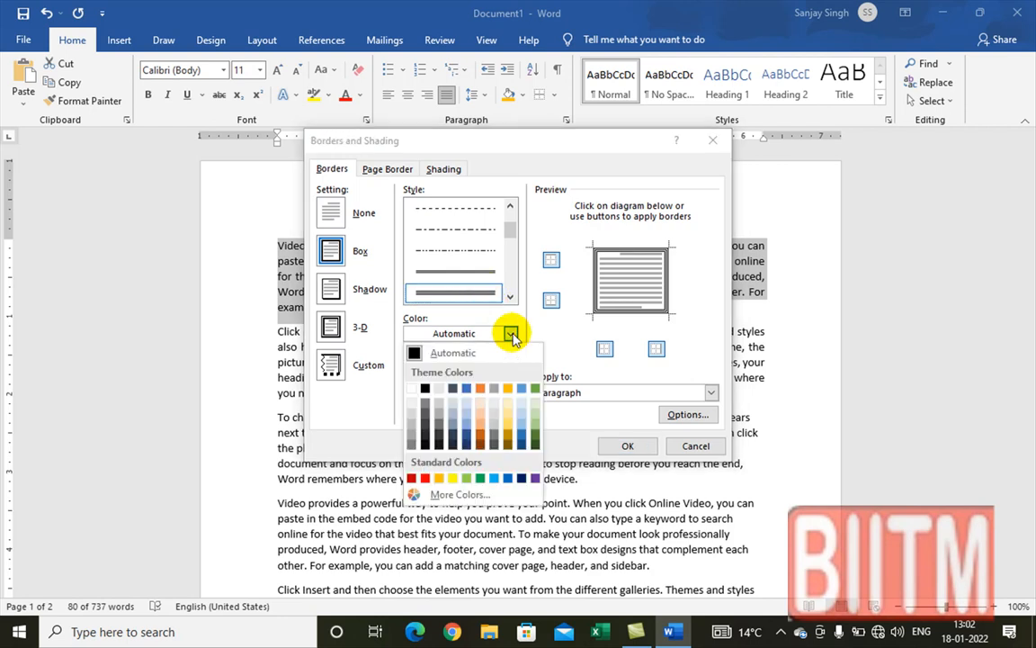
left_click(425, 479)
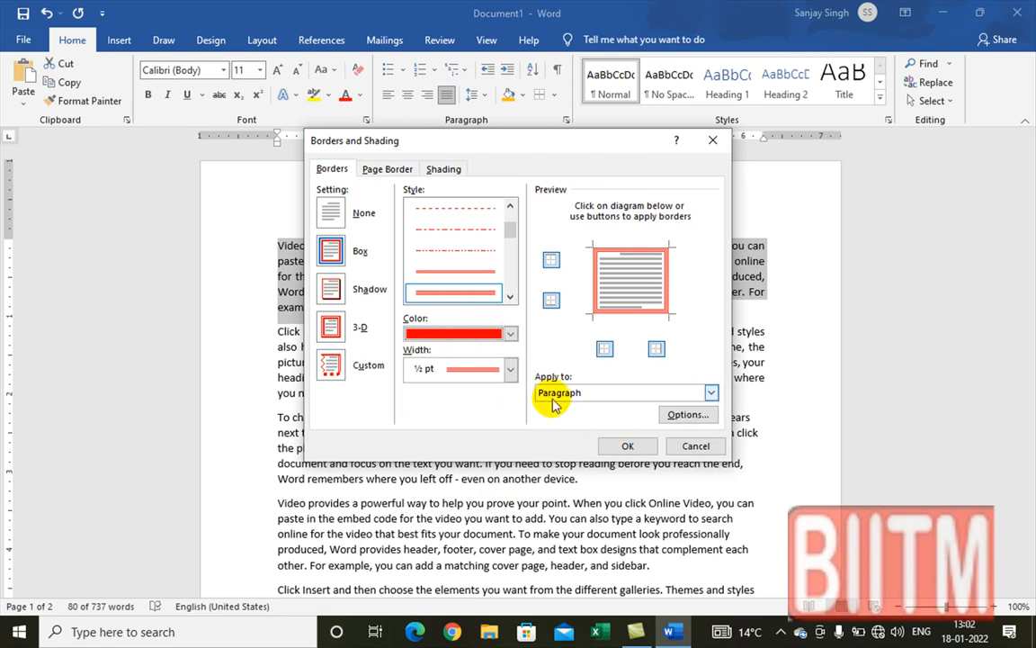
left_click(711, 392)
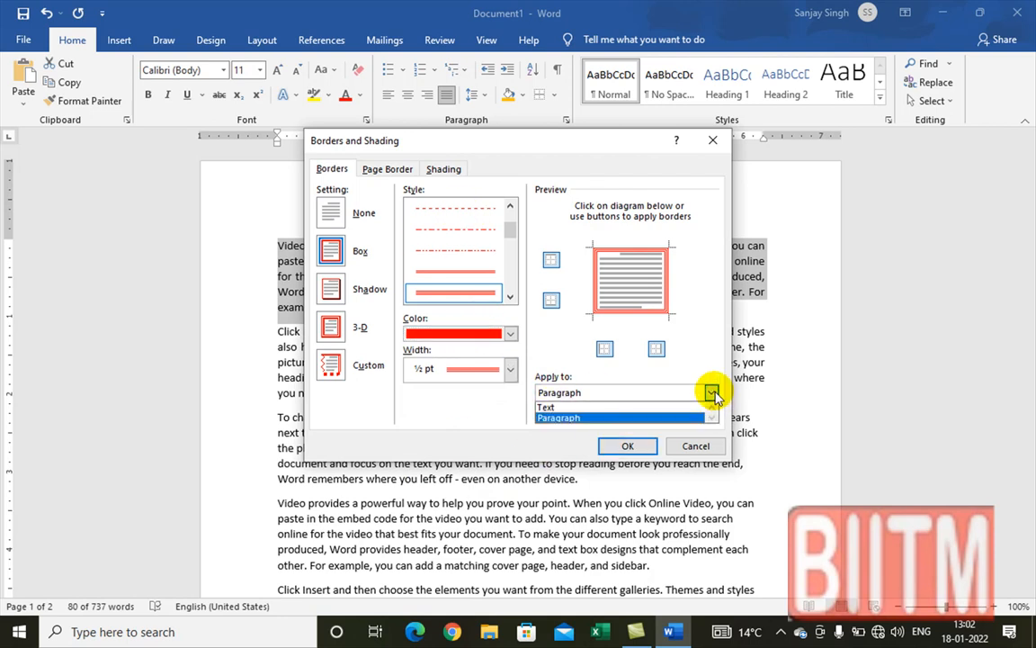
left_click(711, 393)
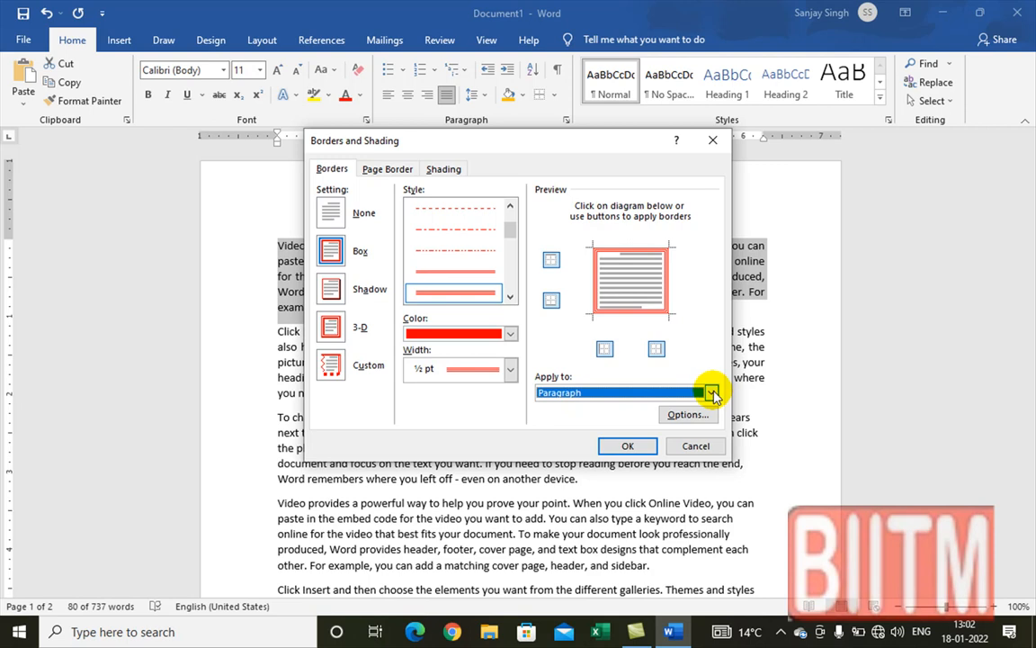
left_click(622, 446)
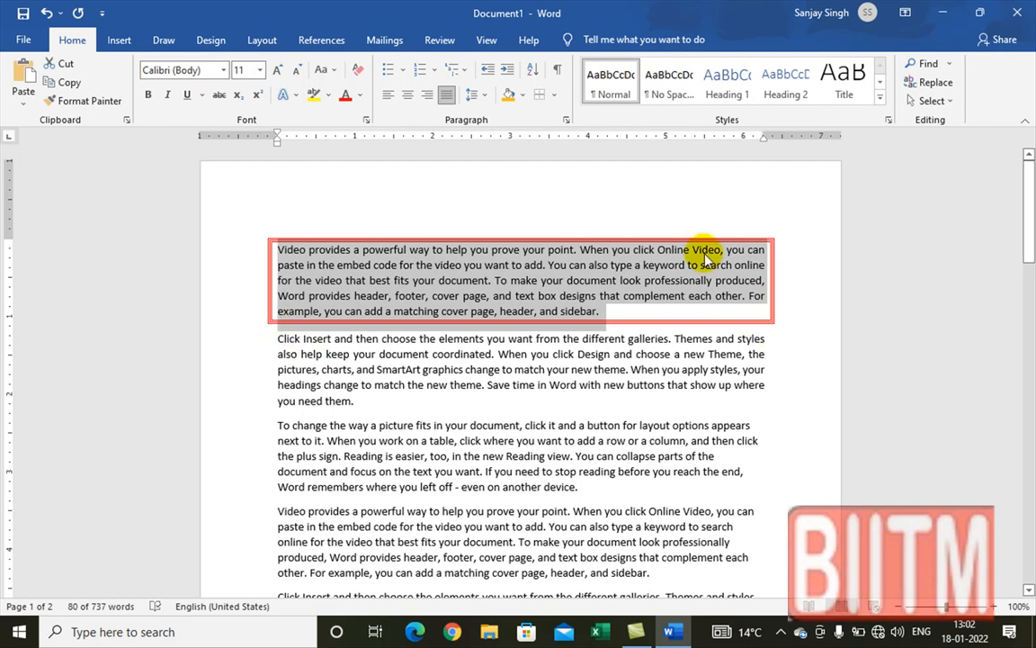
left_click(565, 118)
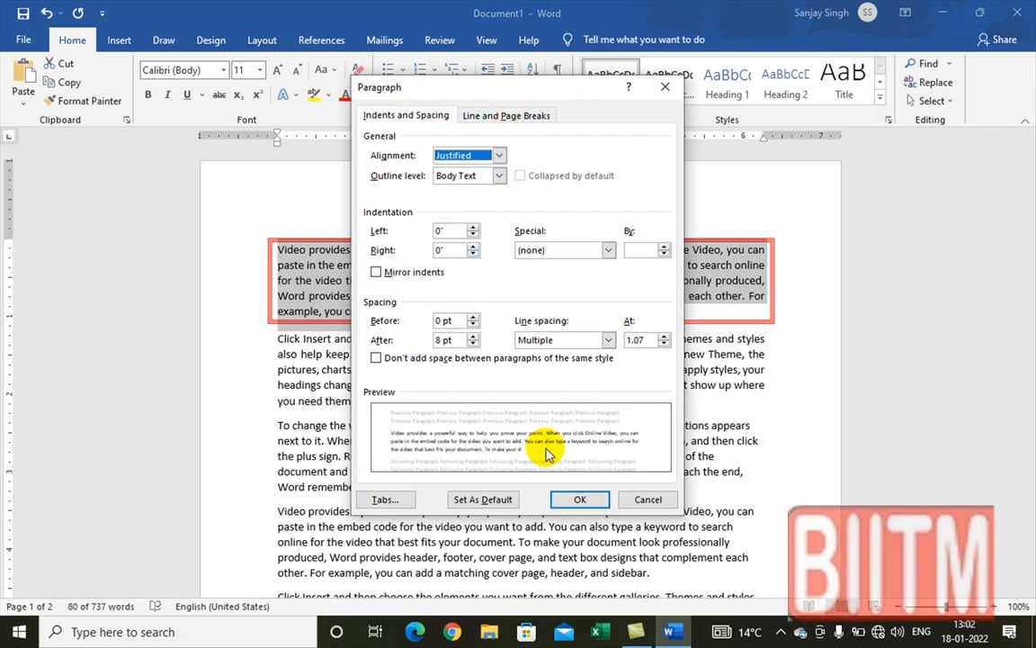
left_click(630, 497)
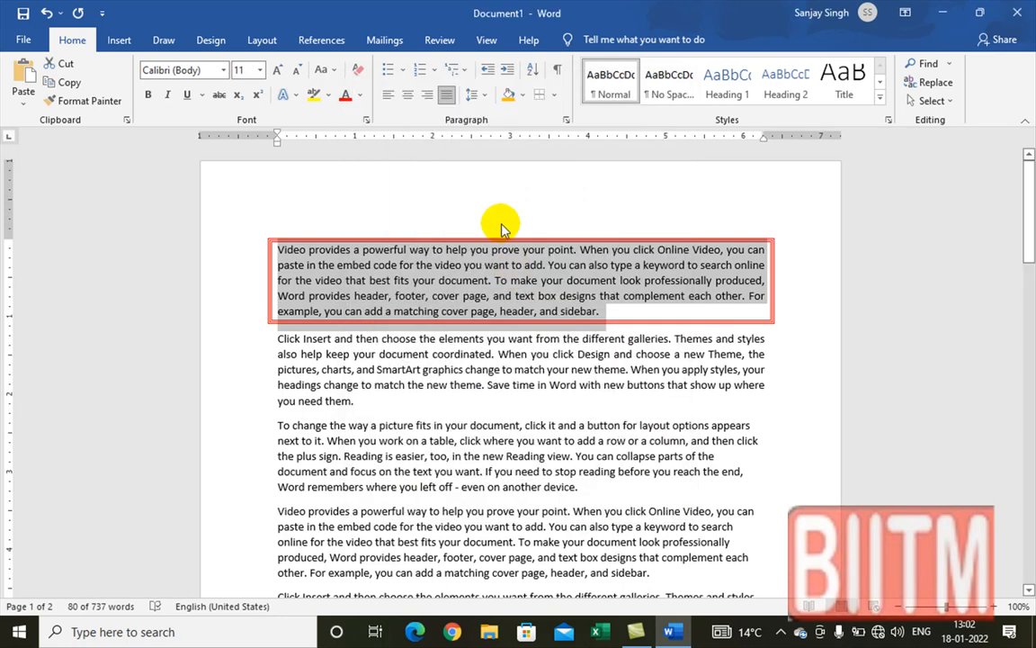
In the border settings for the first paragraph, apply the Box border to Text and choose the 3 pt thick-and-thin line style
left_click(554, 95)
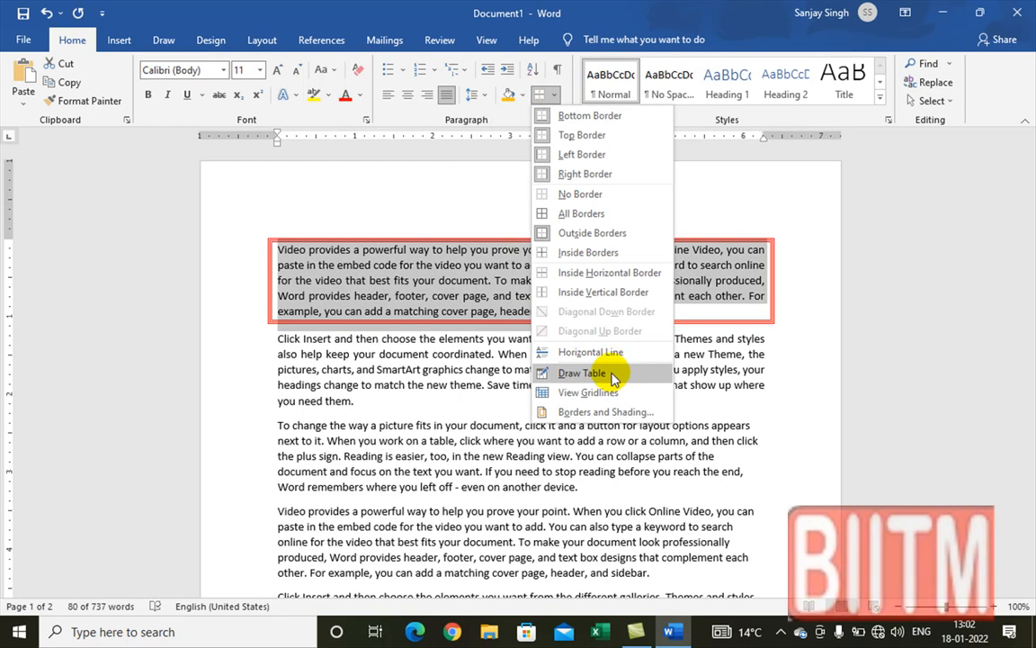
left_click(608, 412)
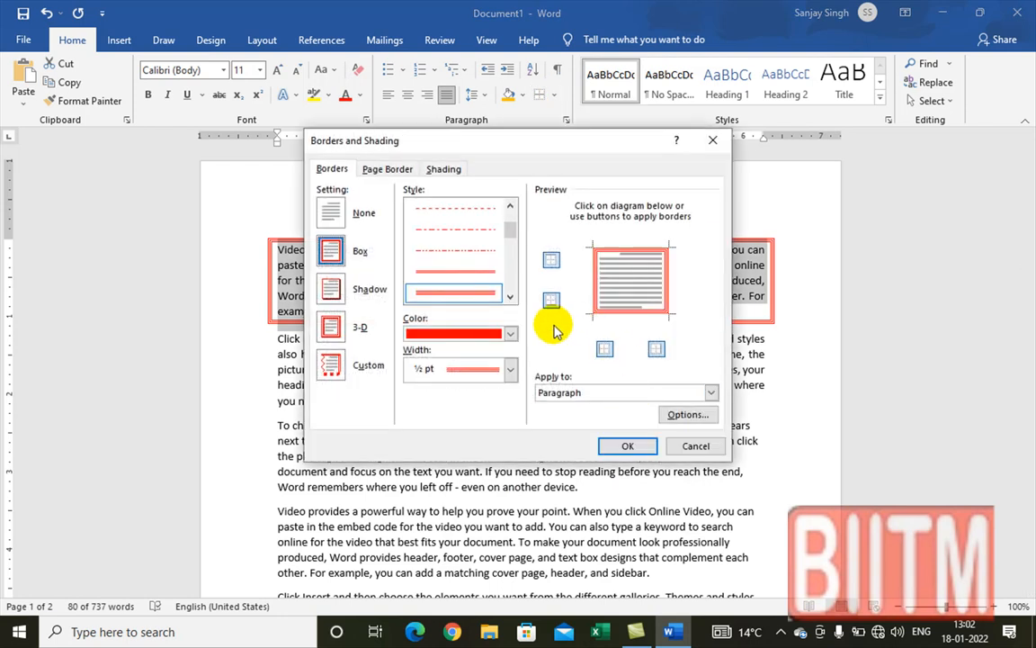
left_click(711, 392)
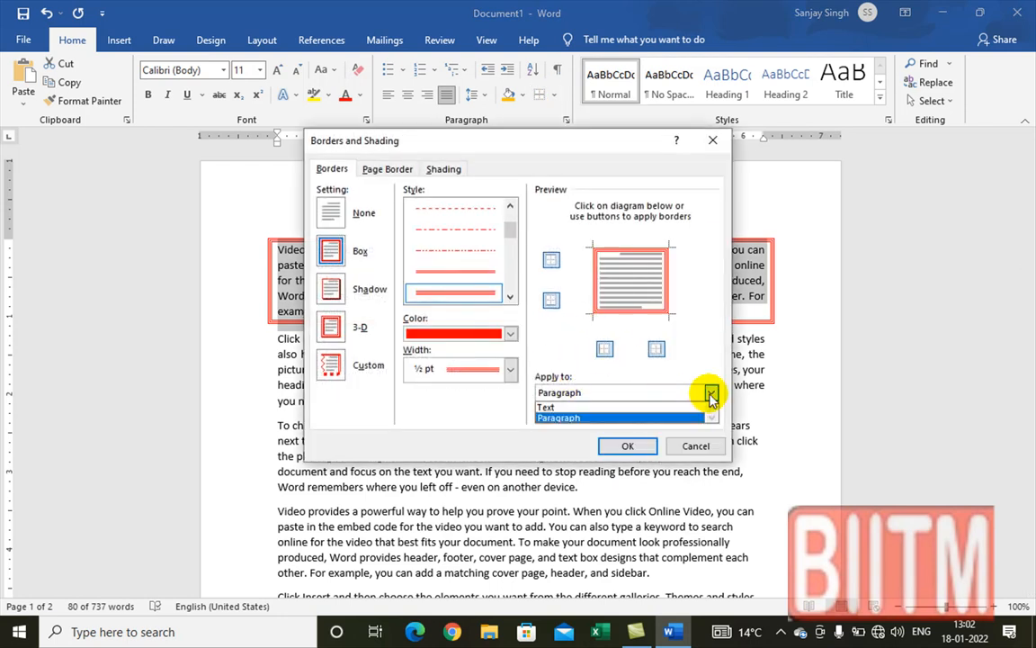
left_click(577, 410)
left_click(510, 297)
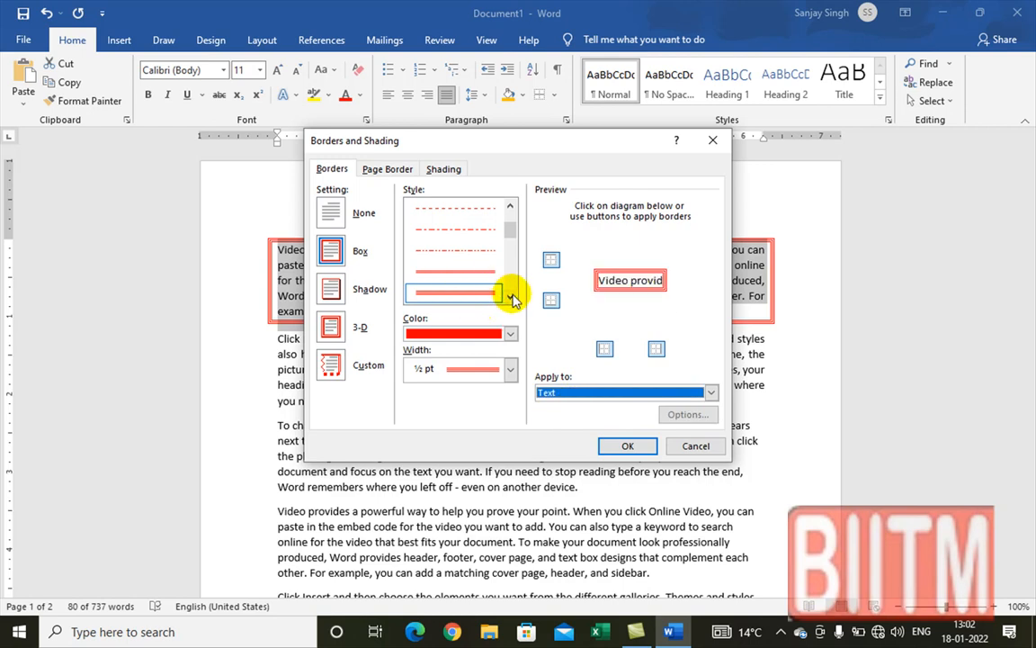
left_click(510, 297)
left_click(510, 297)
left_click(477, 273)
Set the text border's color to Automatic, apply it to the first paragraph's text and clear the selection
left_click(509, 335)
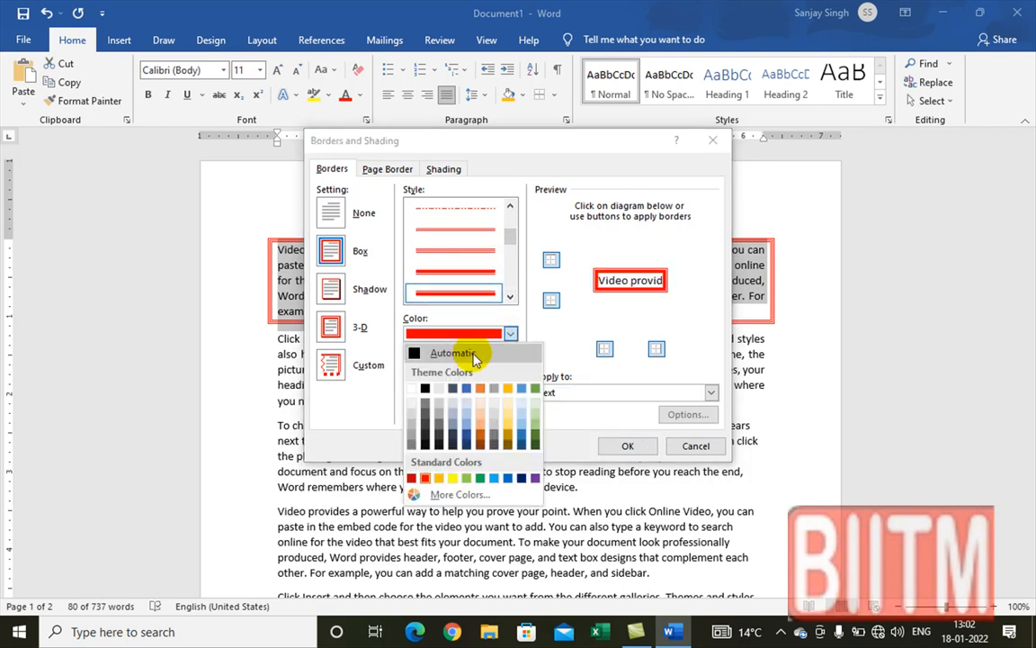
left_click(421, 353)
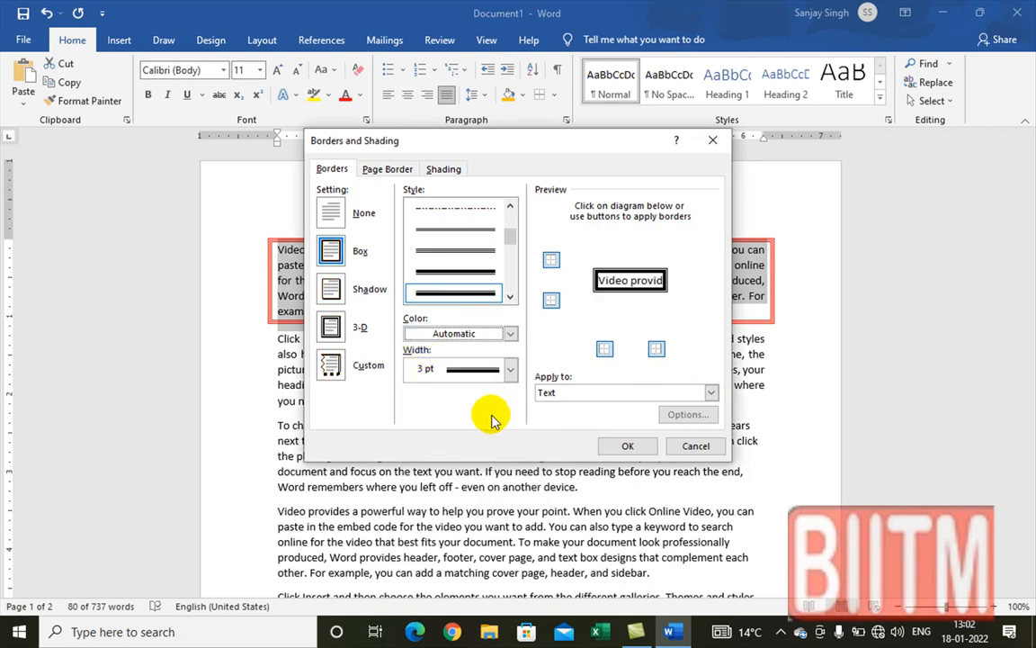
left_click(641, 453)
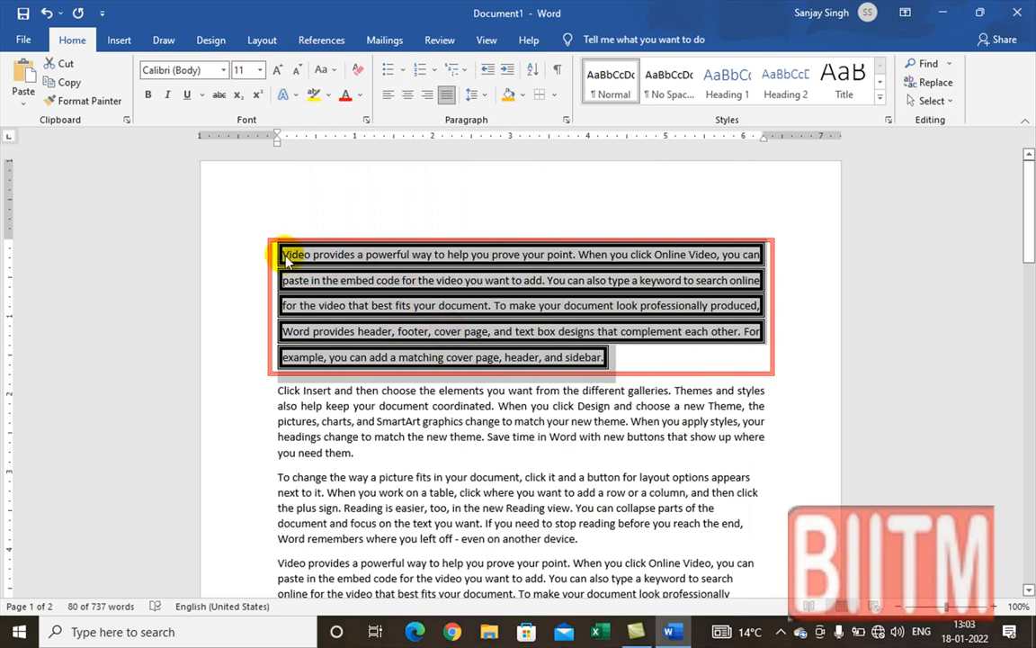
left_click(377, 287)
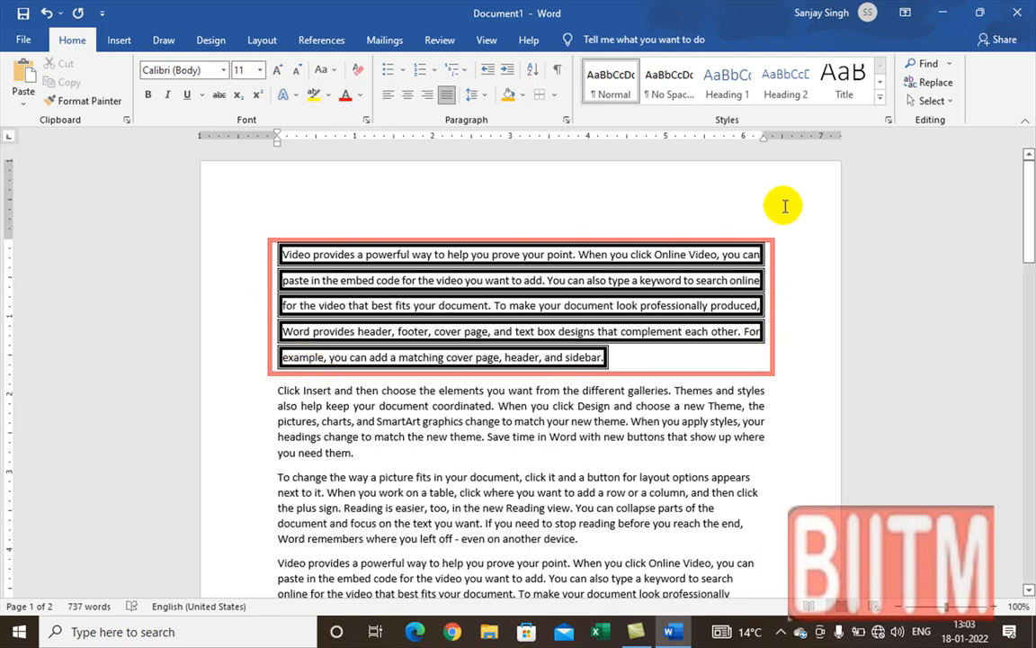
Select the first paragraph and remove its red paragraph border by setting the paragraph-level border to None
left_click_drag(279, 254, 657, 359)
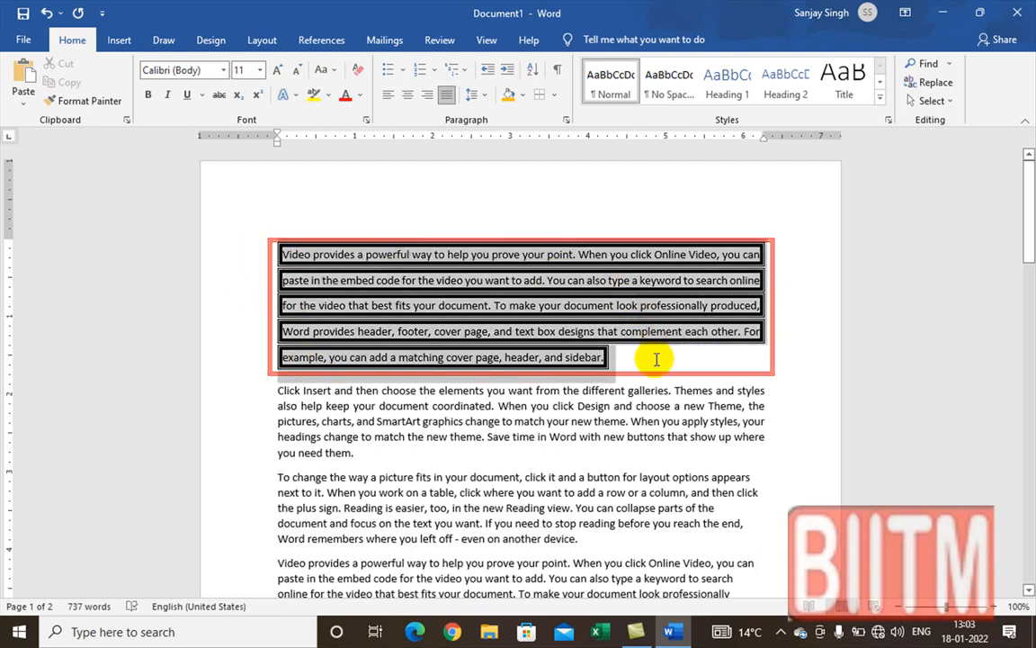
left_click(644, 364)
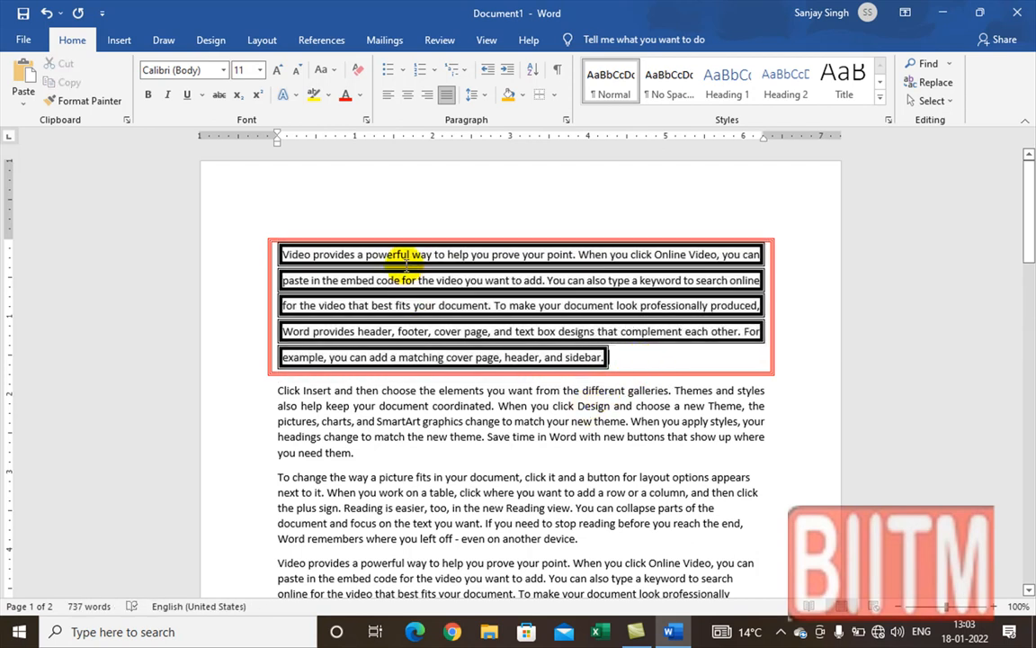
left_click_drag(275, 253, 628, 358)
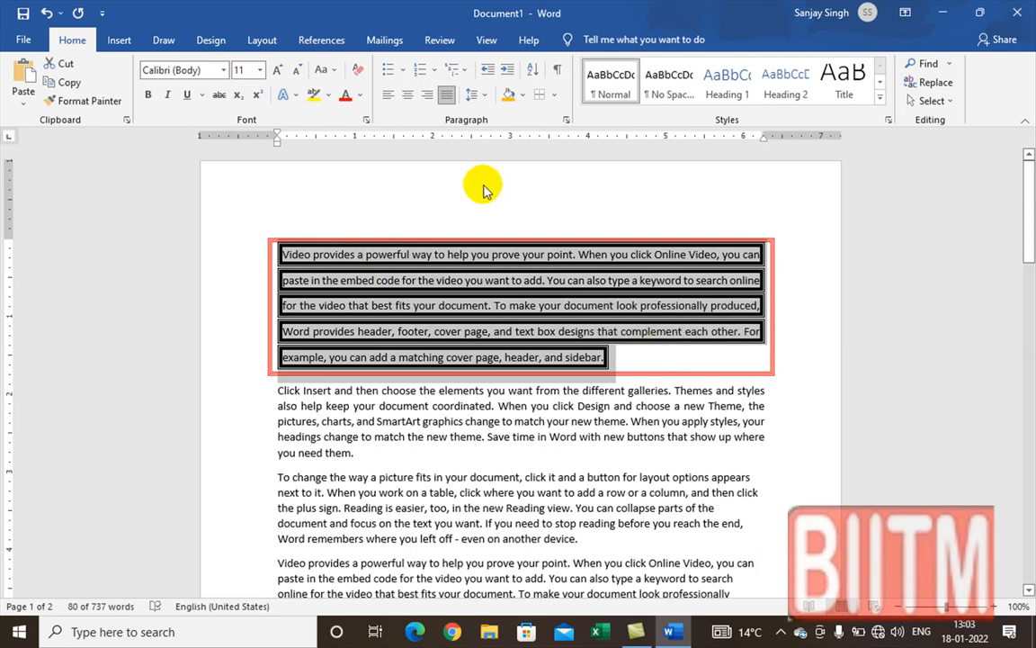
left_click(555, 94)
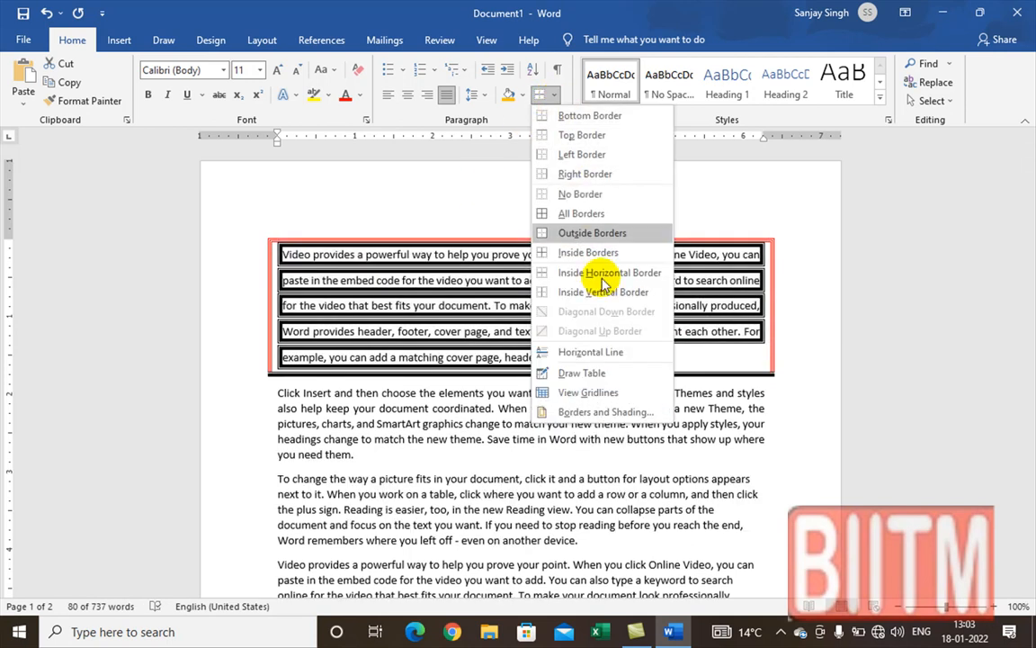
left_click(600, 410)
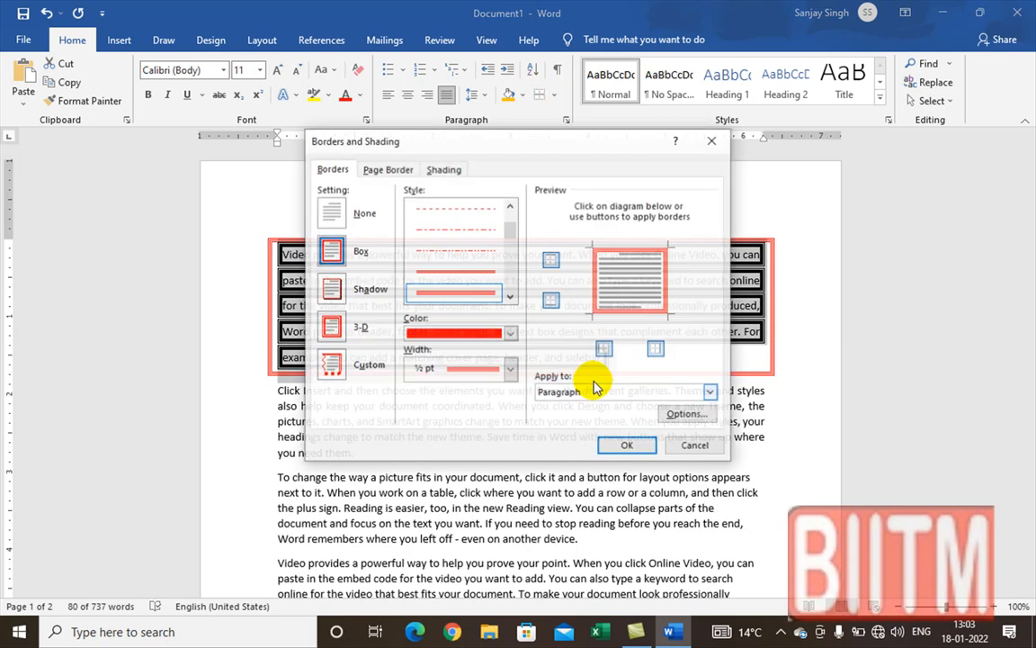
left_click(328, 212)
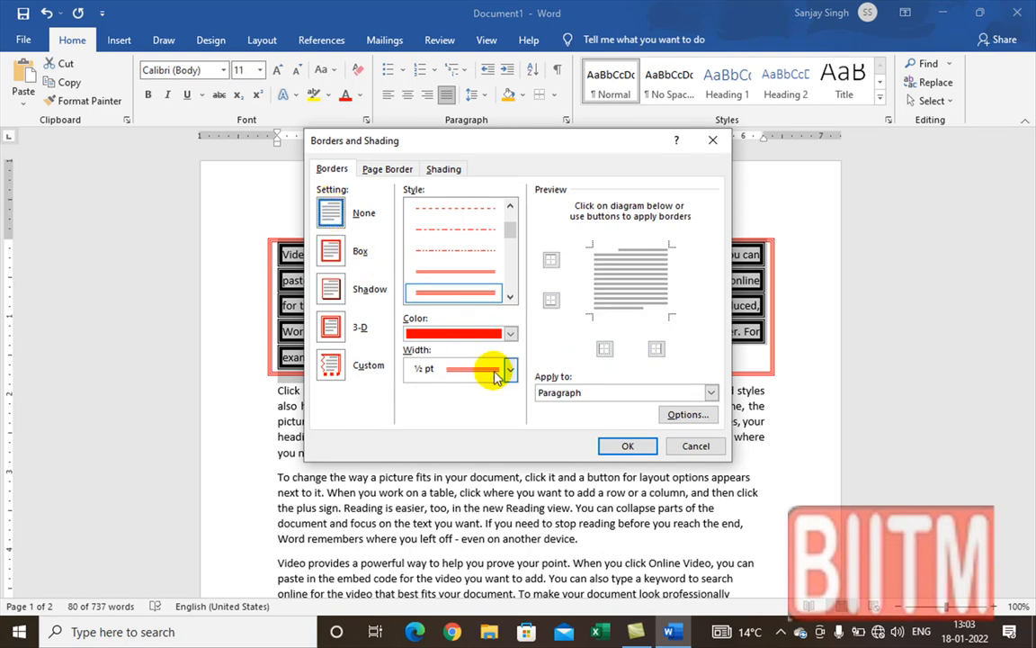
left_click(627, 446)
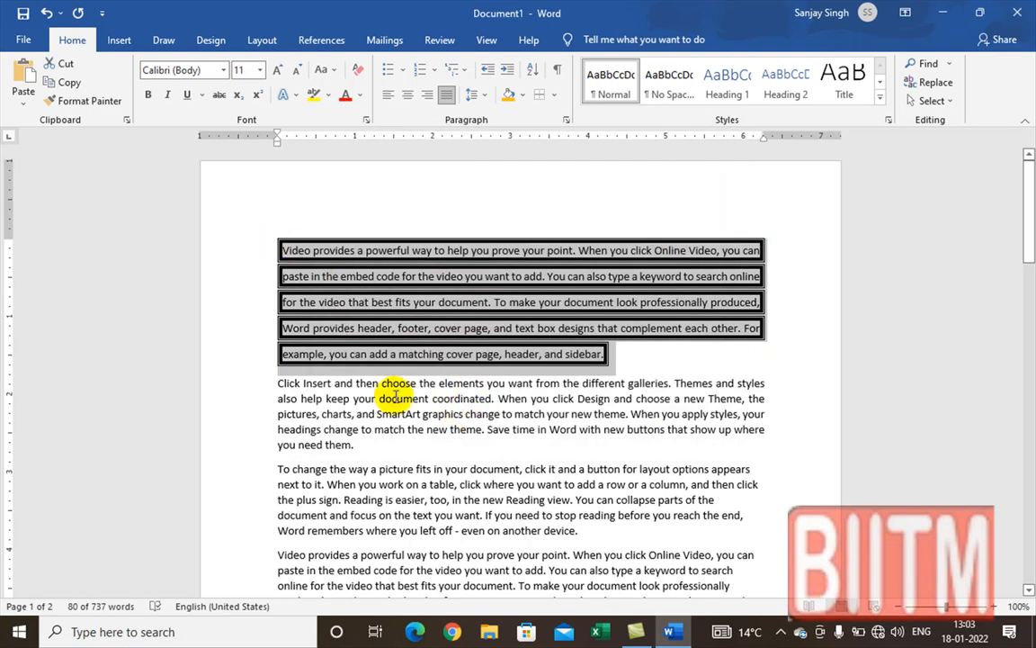
Remove the black border around the first paragraph's text lines by setting the border applied to Text to None
left_click(564, 120)
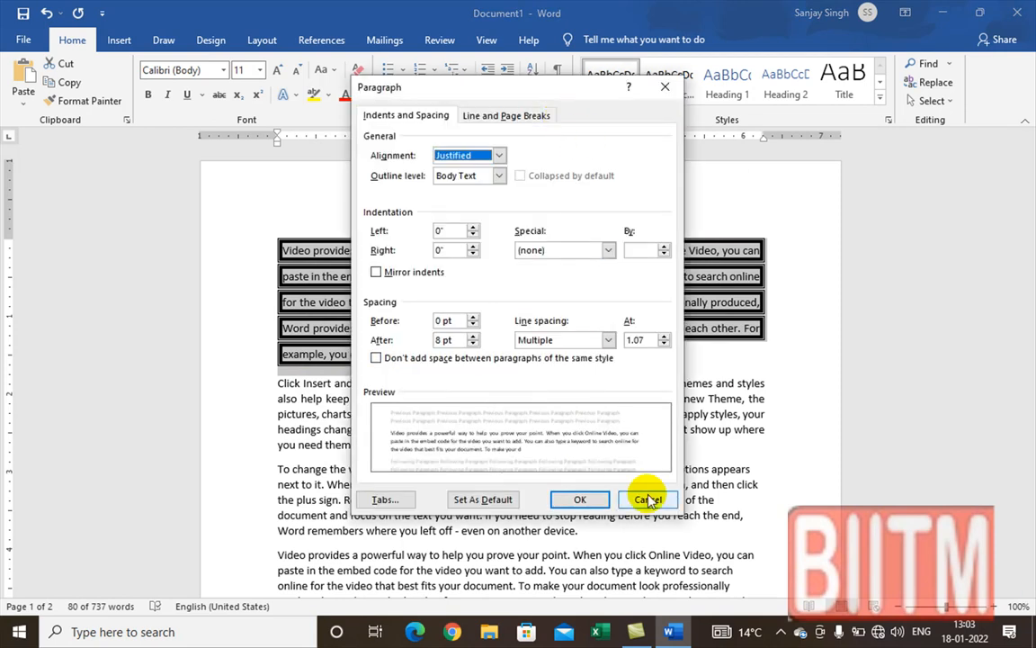
left_click(648, 500)
left_click(552, 99)
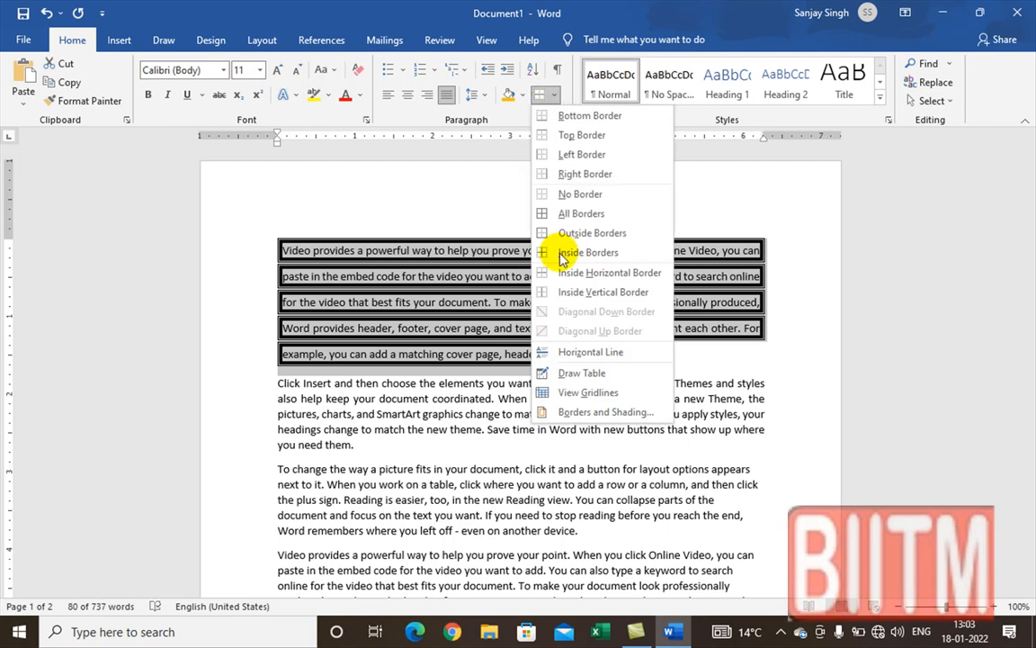
left_click(585, 412)
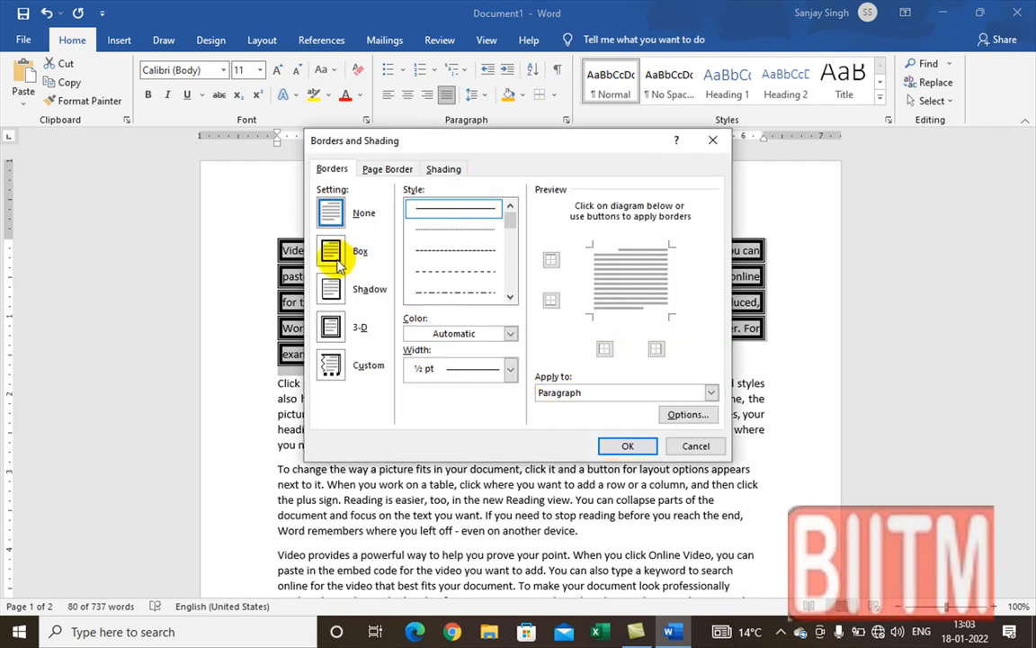
left_click(596, 394)
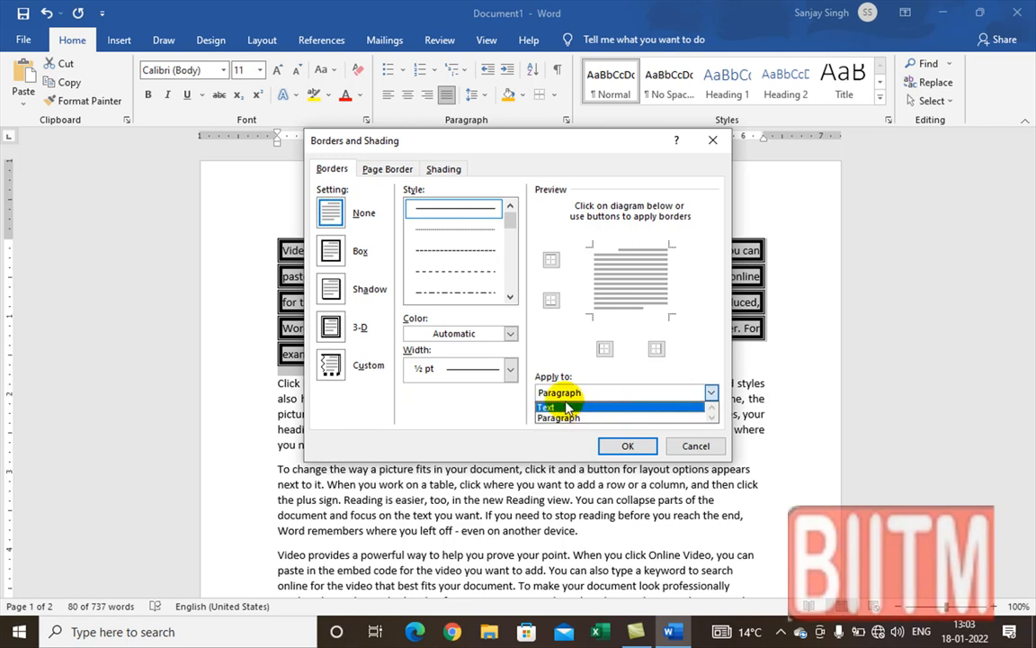
left_click(566, 408)
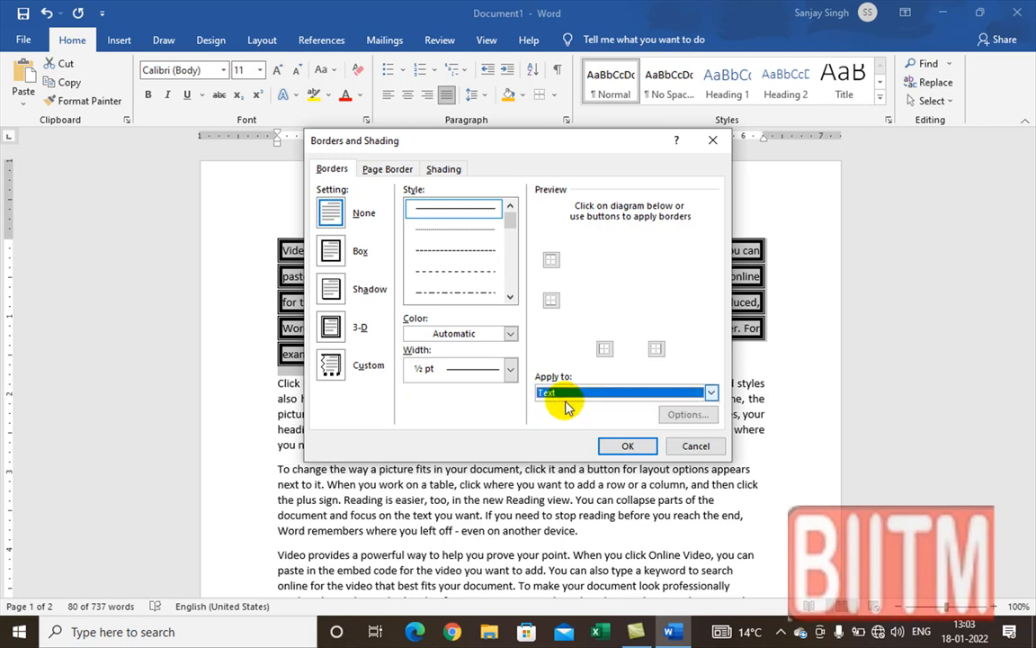
left_click(333, 253)
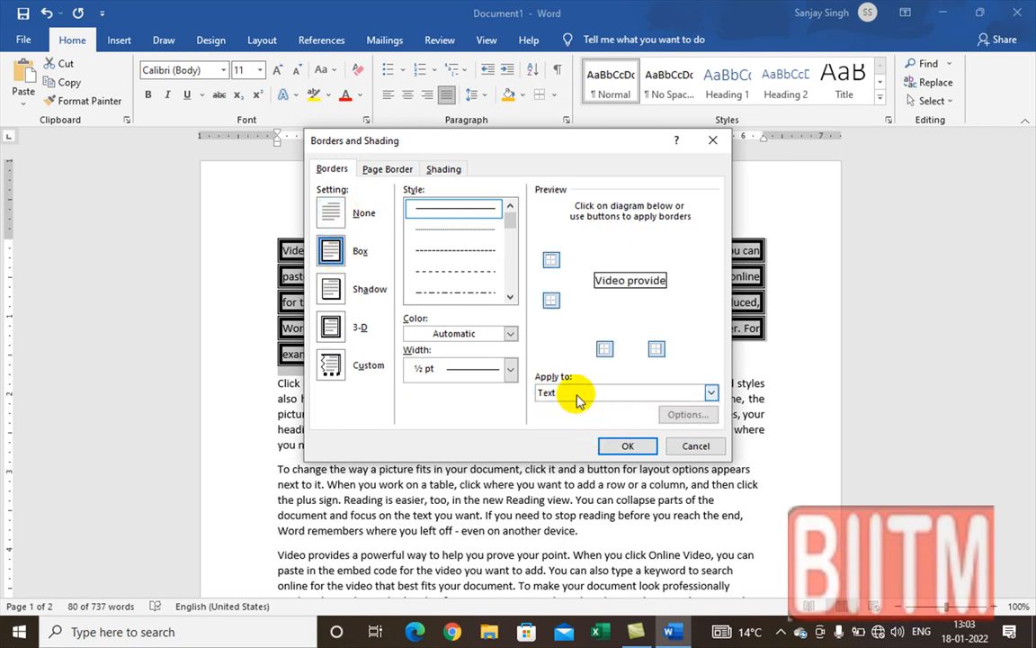
left_click(330, 214)
left_click(627, 446)
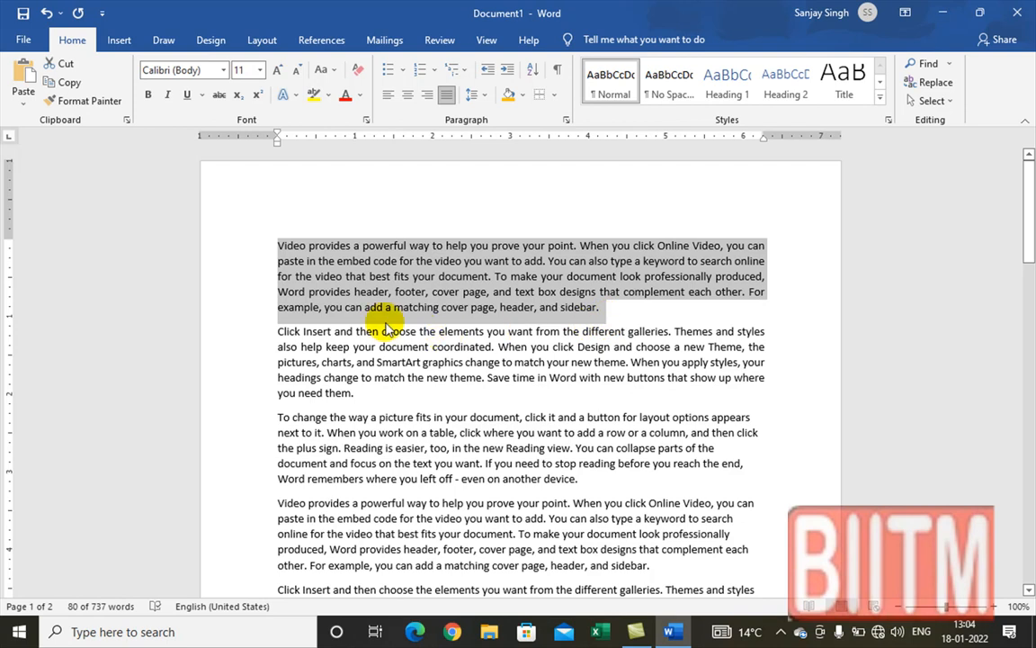
Select the first three paragraphs, increase their left indent by two levels and decrease it back to the margin
left_click_drag(277, 245, 586, 483)
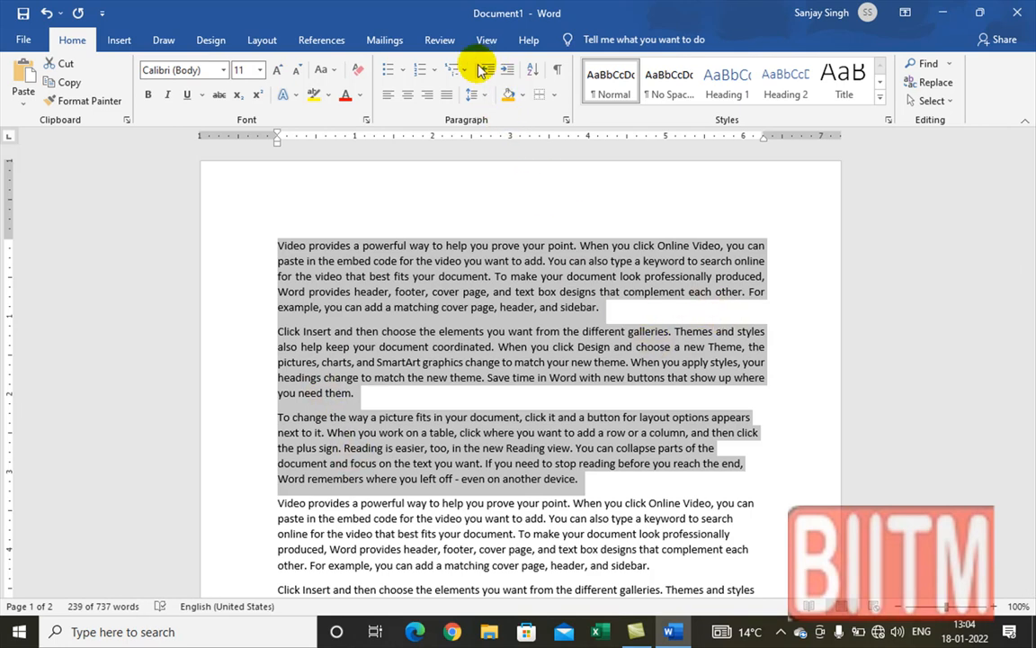
left_click(507, 70)
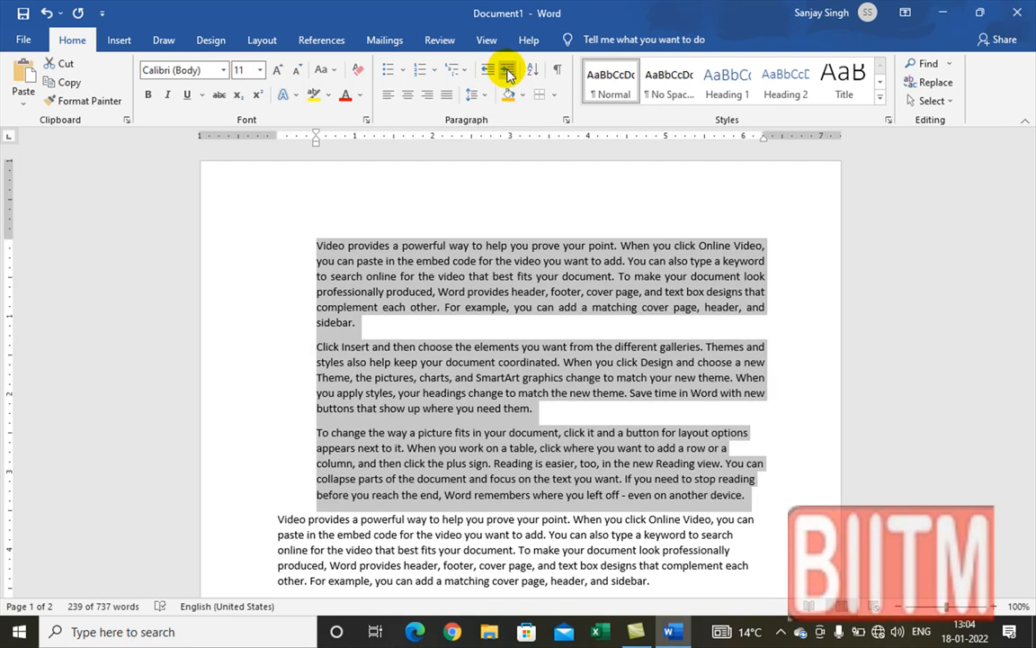
left_click(508, 74)
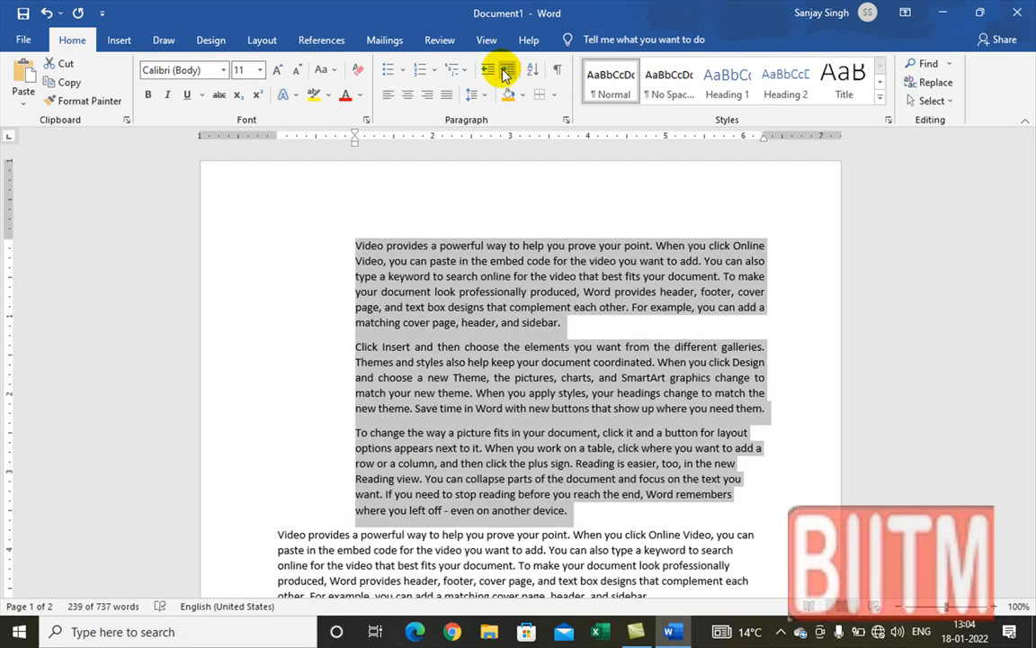
left_click(485, 74)
left_click(485, 75)
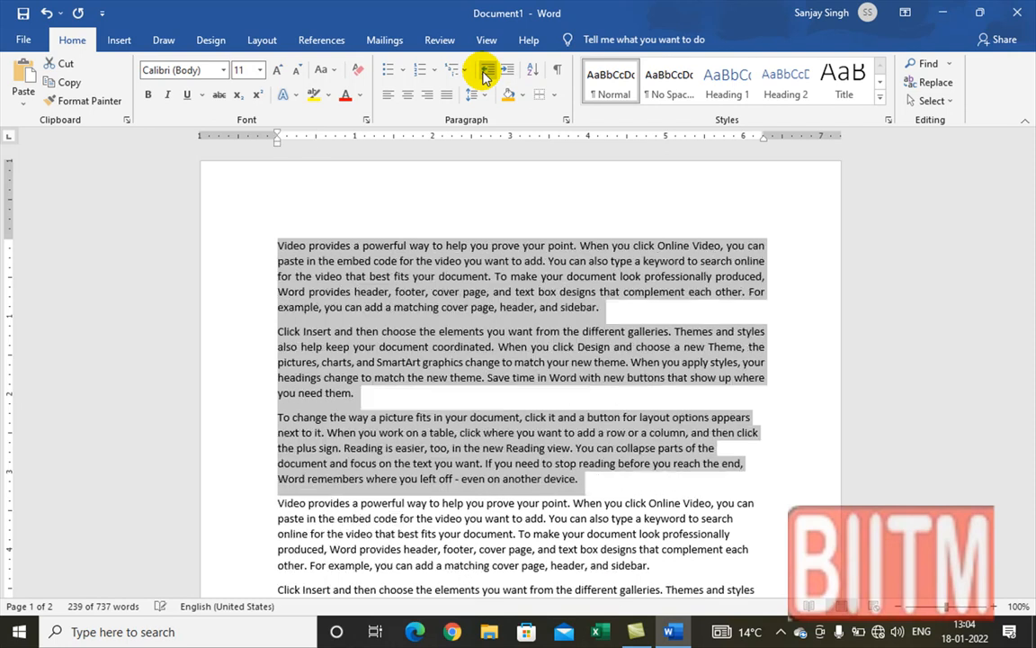
Practise indenting the three selected paragraphs by one level, two levels and one level, returning them to the margin each time
left_click(508, 71)
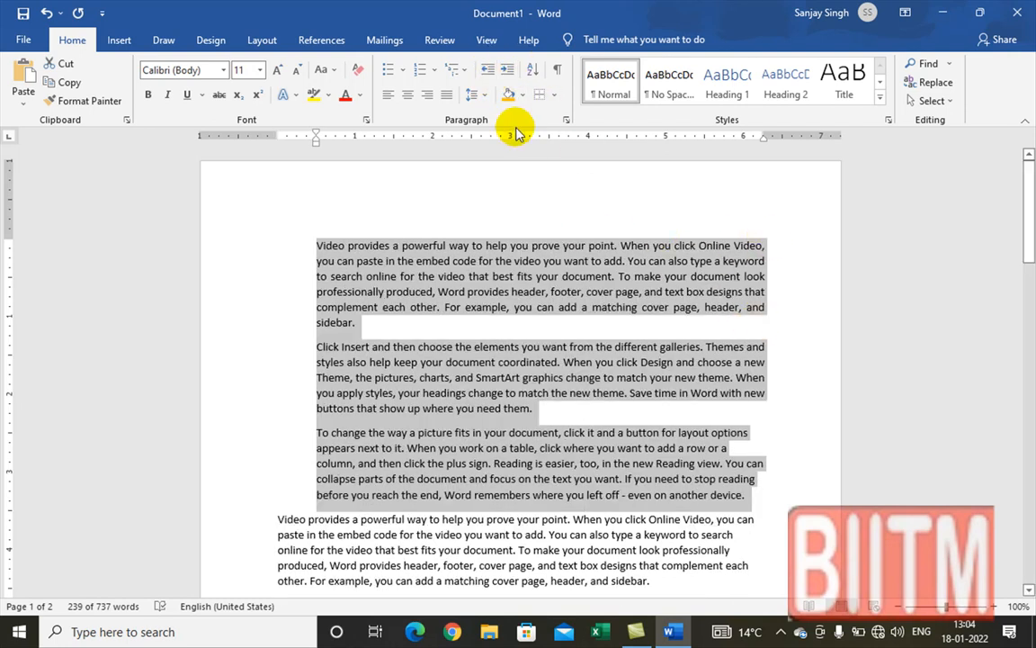
left_click(486, 71)
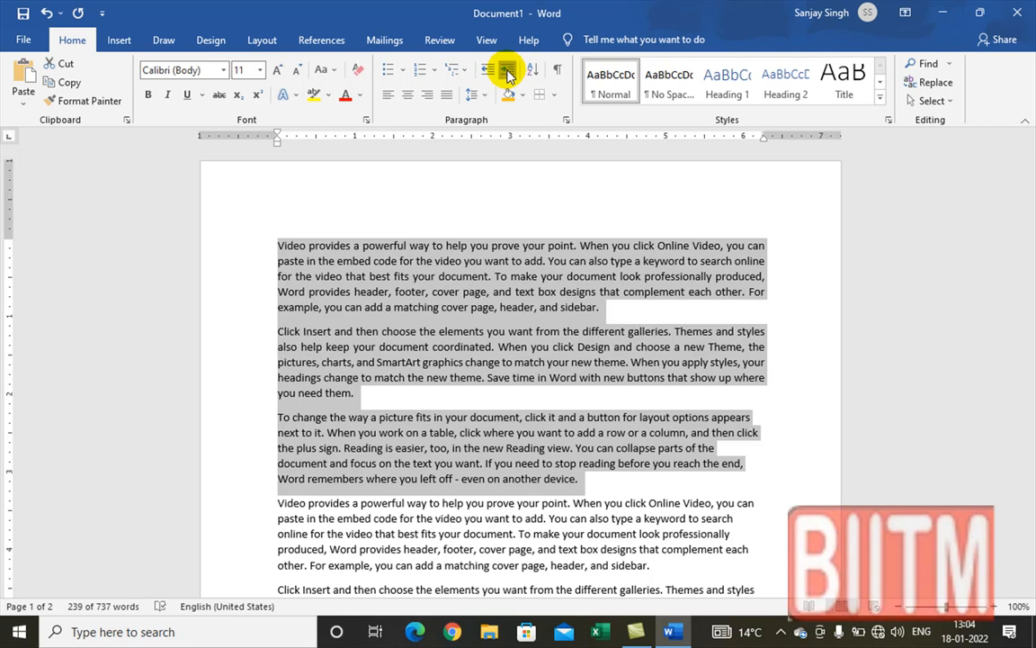
left_click(508, 72)
left_click(508, 72)
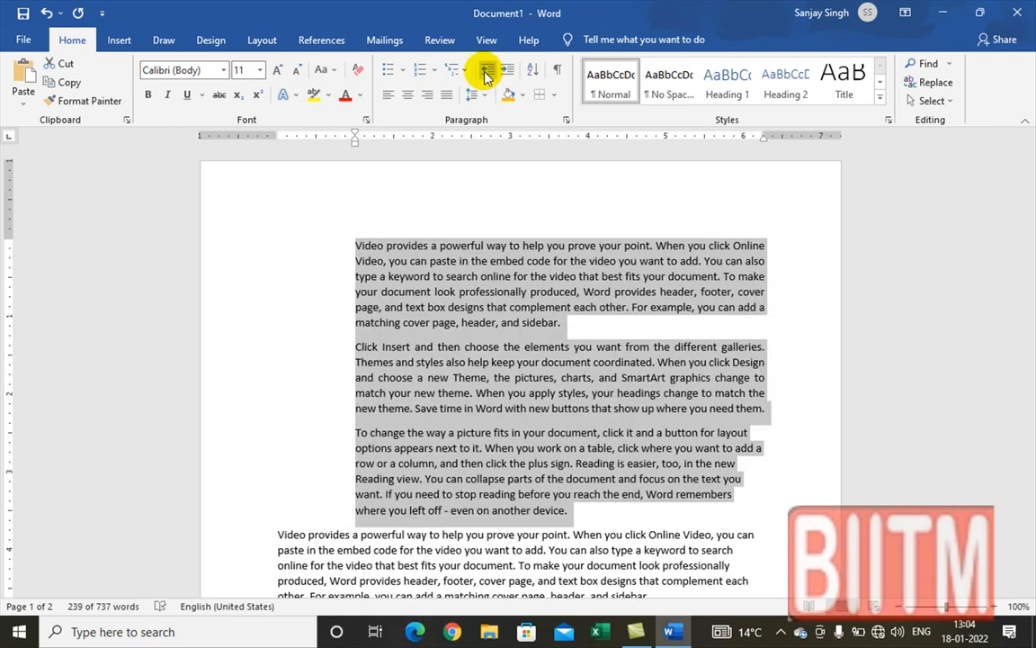
left_click(486, 72)
left_click(486, 72)
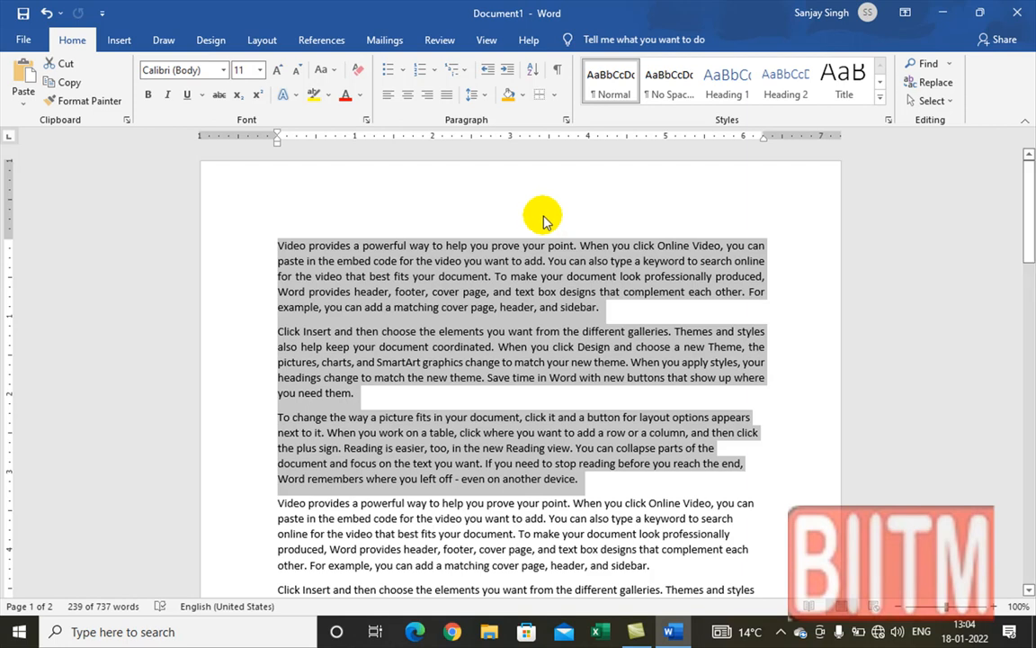
left_click(503, 72)
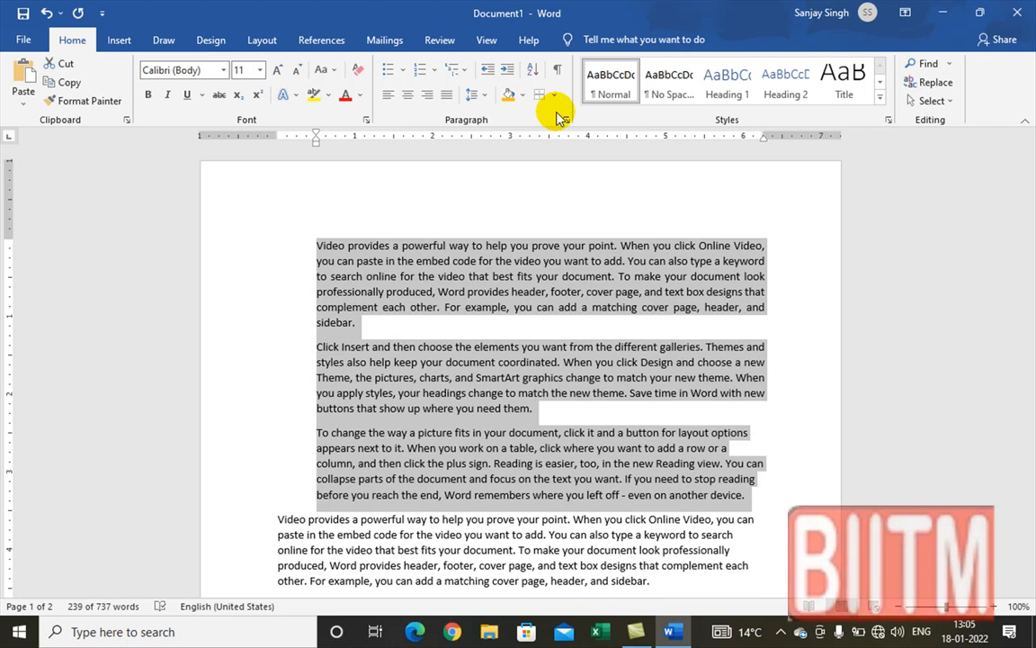
key("ctrl+shift+m")
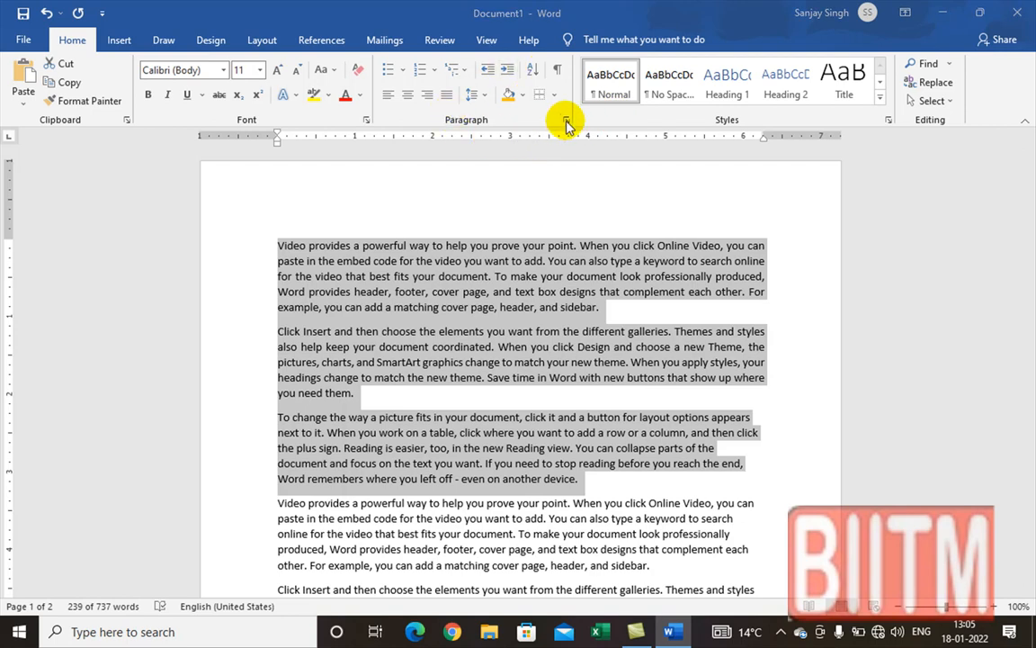
In the paragraph settings for the three selected paragraphs, set the left indentation to 0.5"
left_click(566, 123)
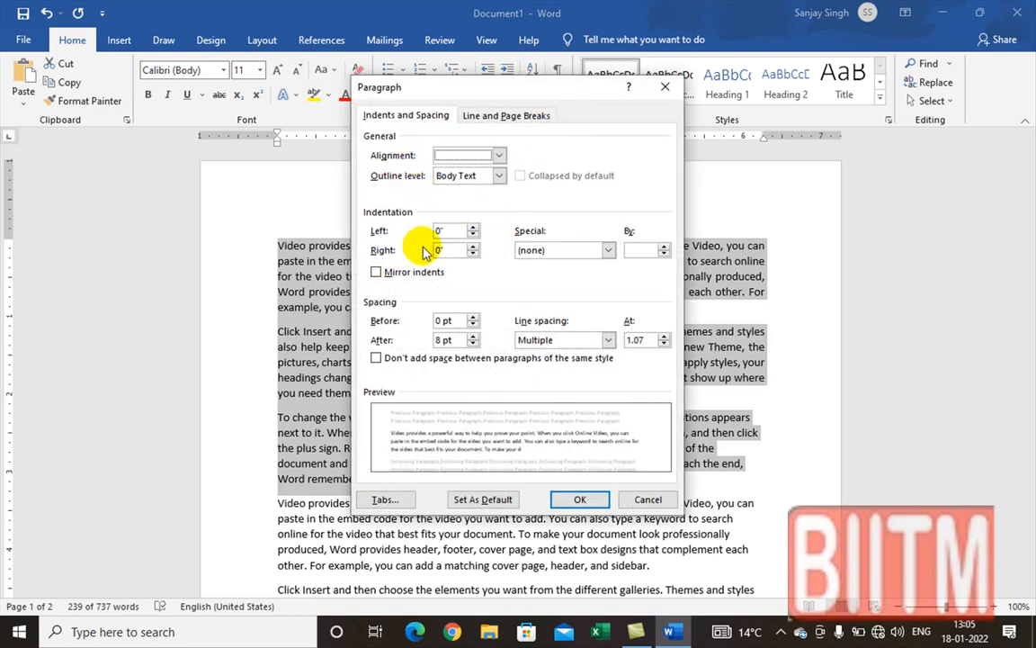
left_click(473, 228)
left_click(473, 228)
left_click(473, 227)
left_click(473, 227)
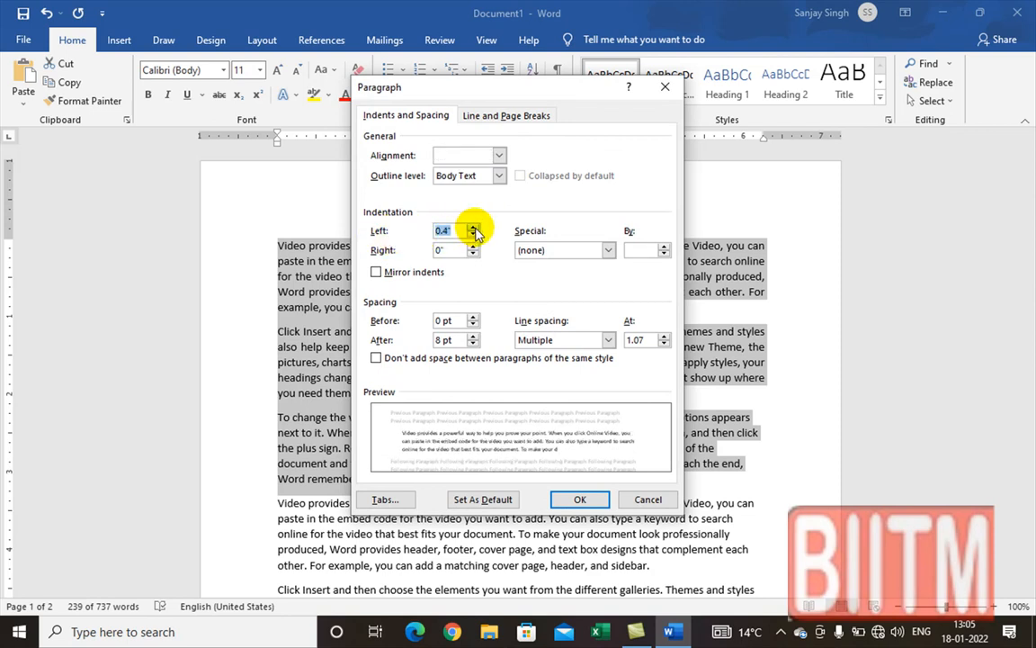
left_click(473, 228)
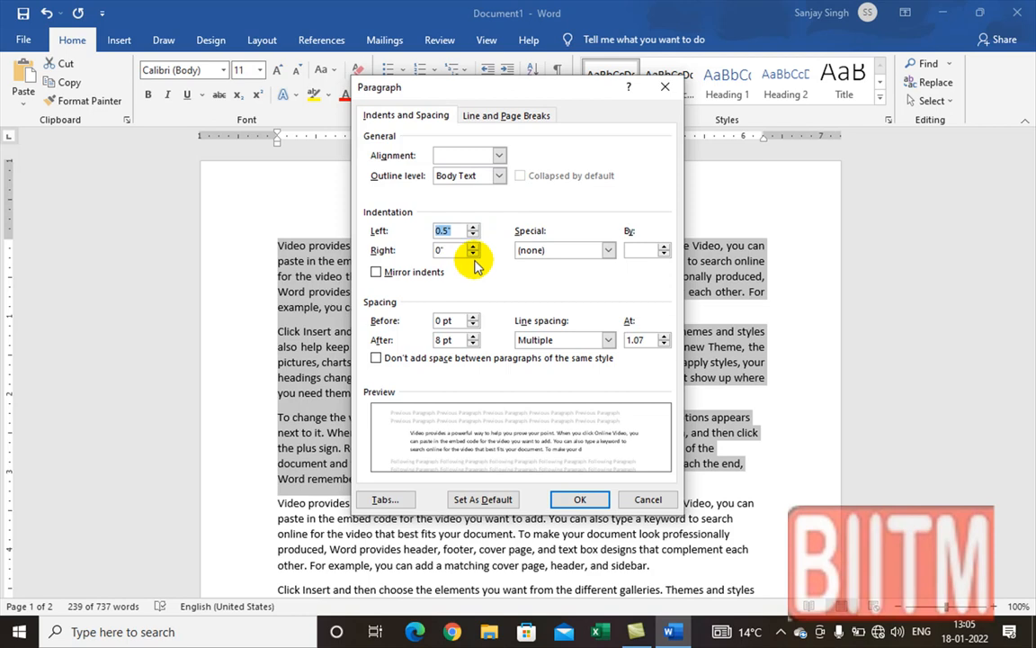
Apply and undo the left indentation, and give the three selected paragraphs a First line special indent of 0.5"
left_click(581, 501)
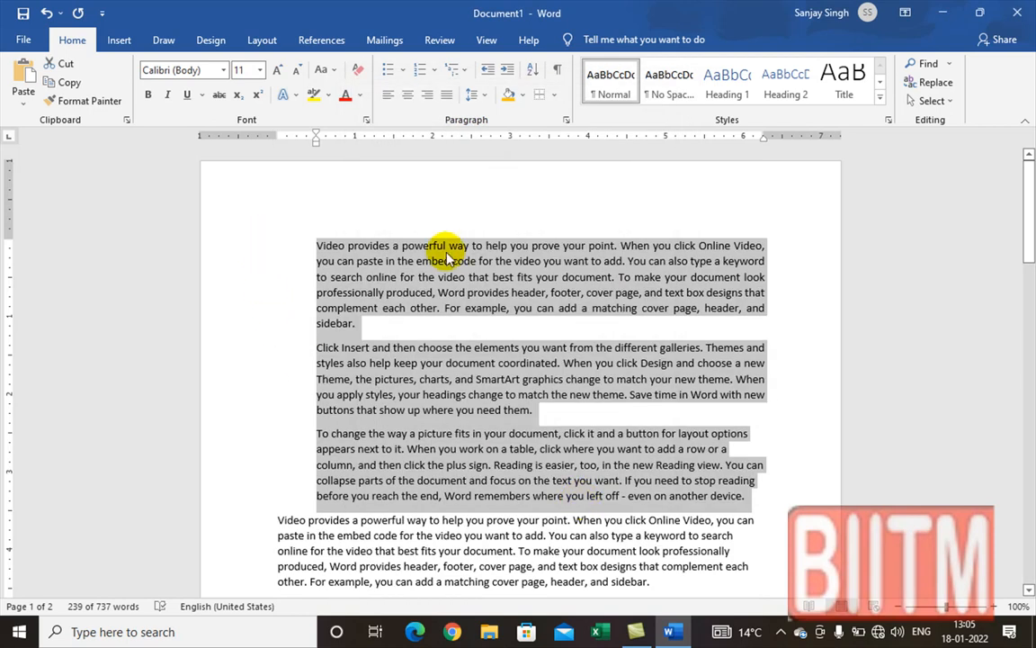
key("ctrl+z")
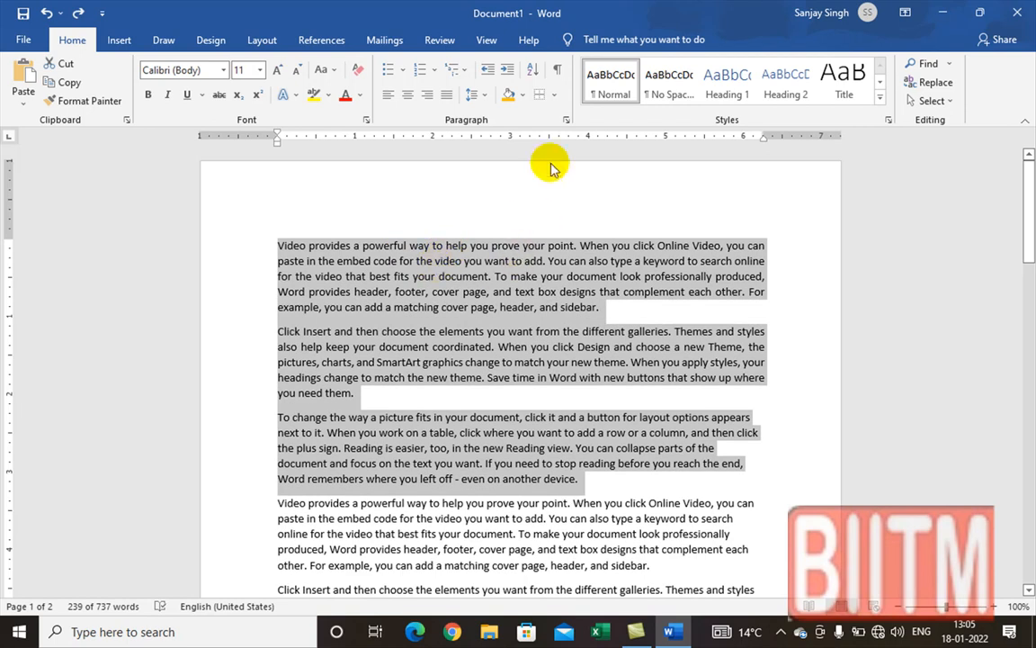
left_click(564, 118)
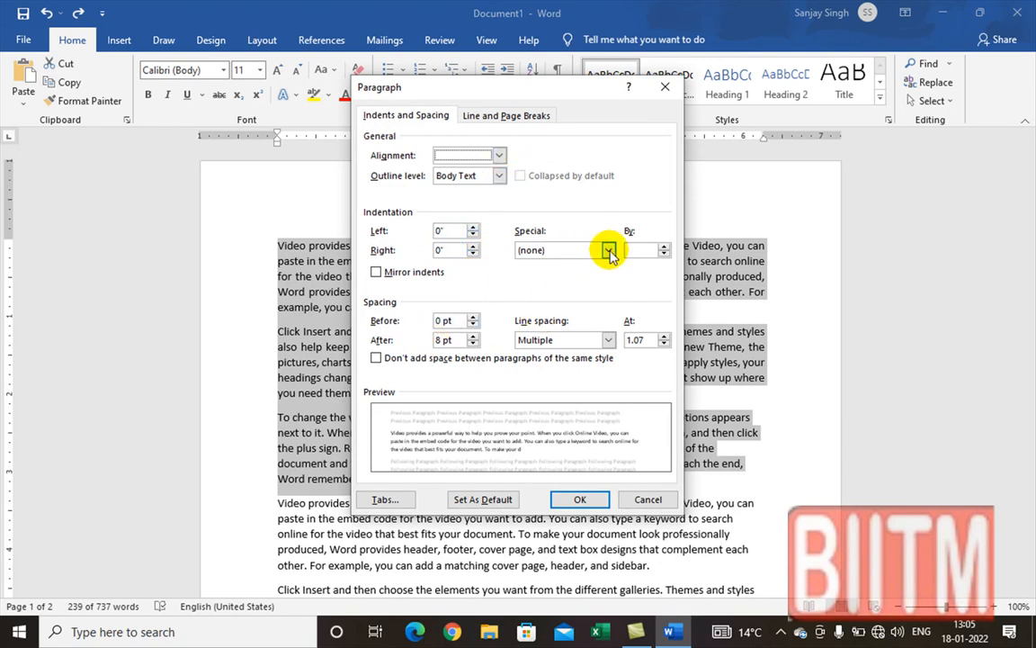
left_click(609, 251)
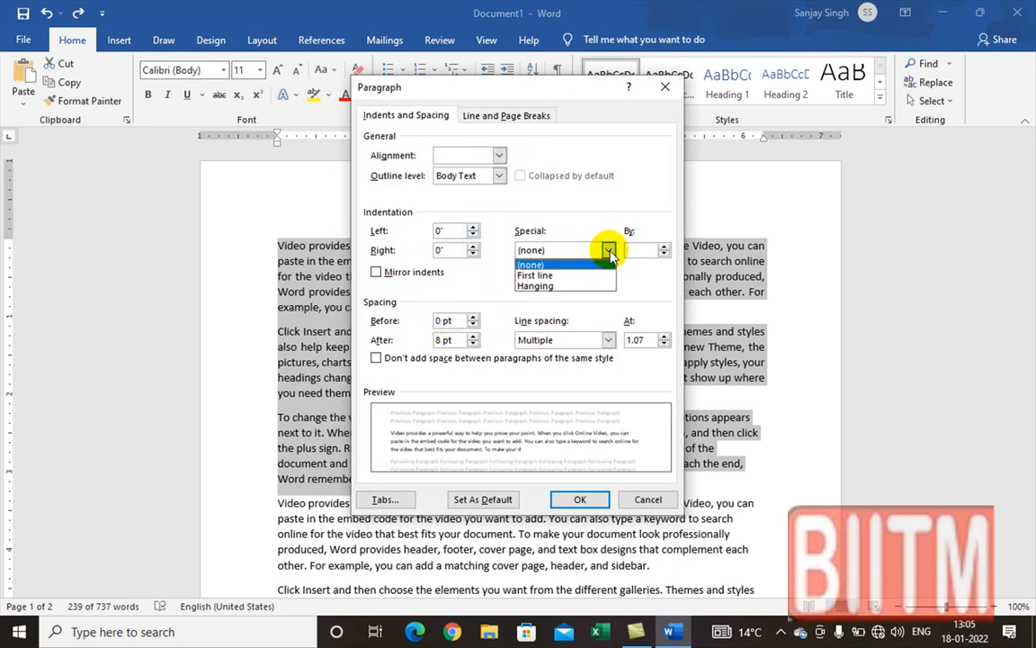
left_click(547, 275)
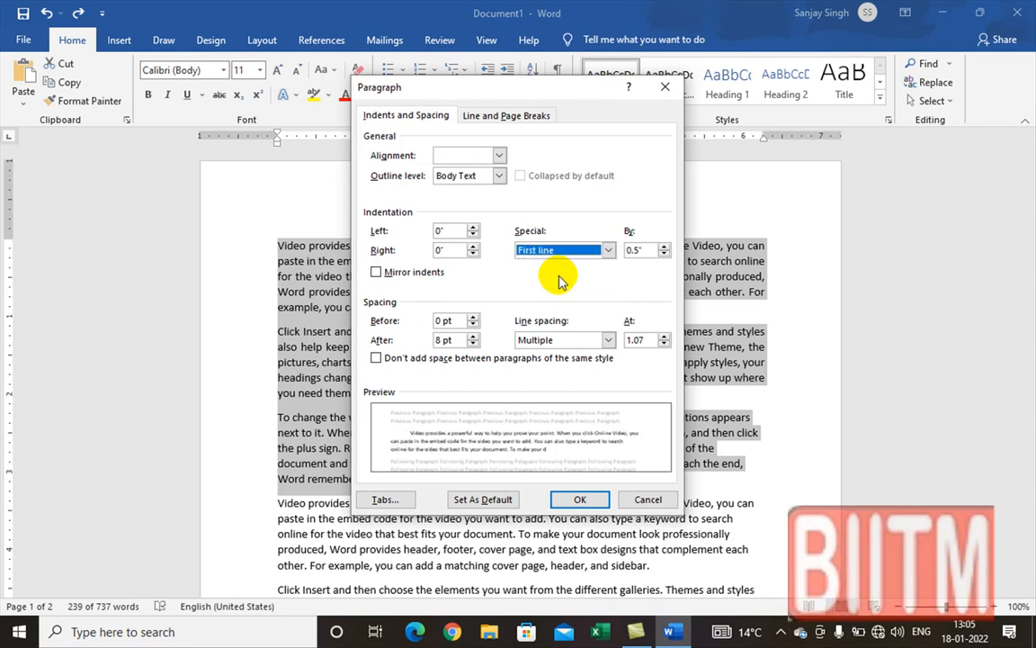
left_click(580, 497)
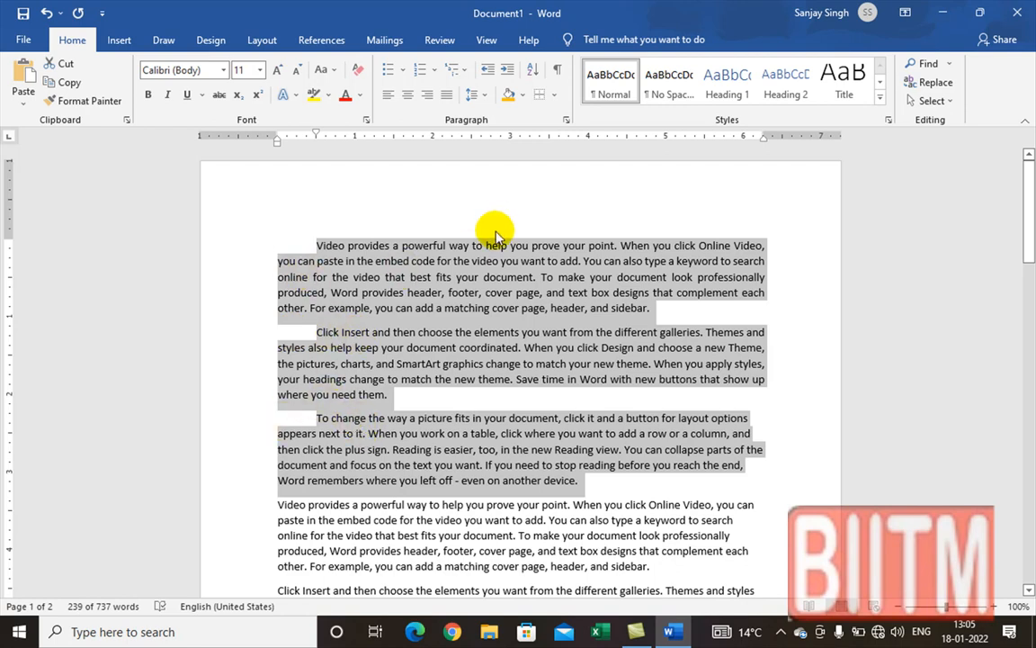
Change the special indentation of the three selected paragraphs to Hanging by 0.5"
left_click(567, 117)
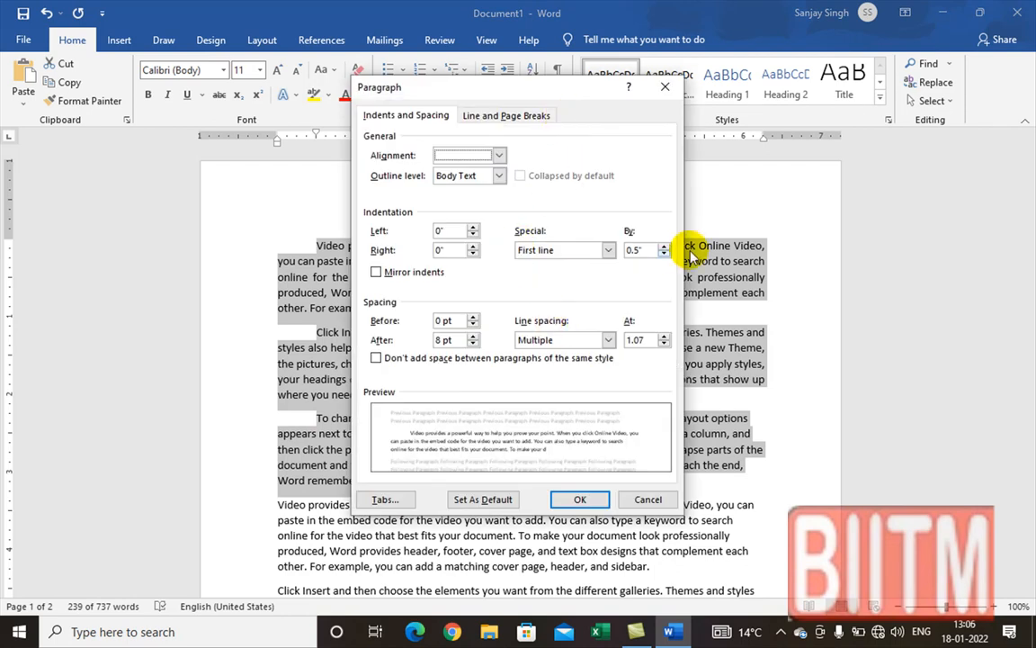
left_click(608, 250)
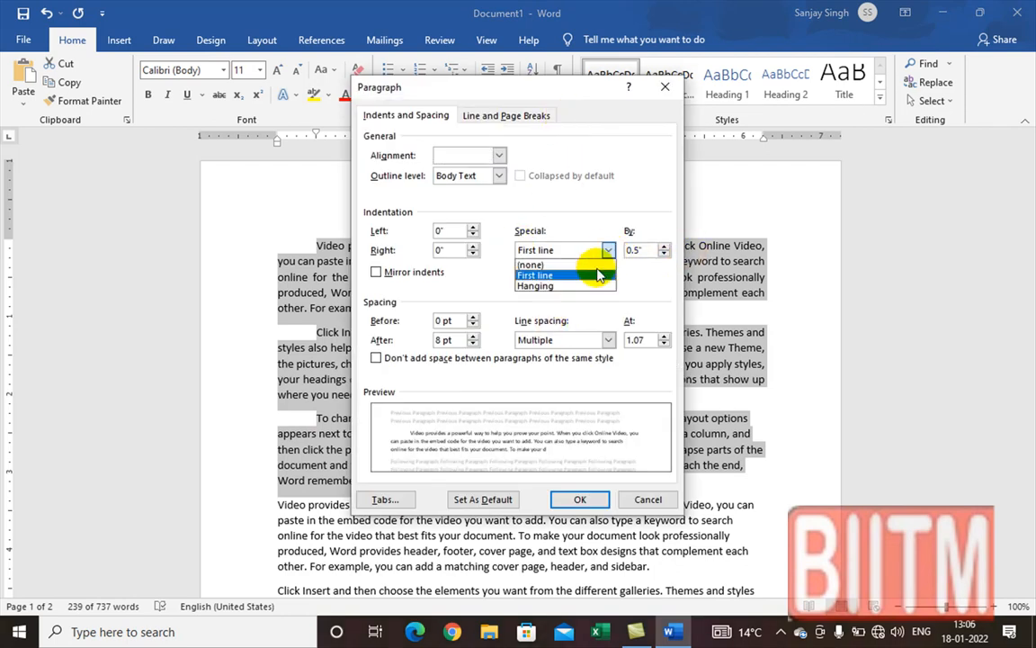
left_click(587, 288)
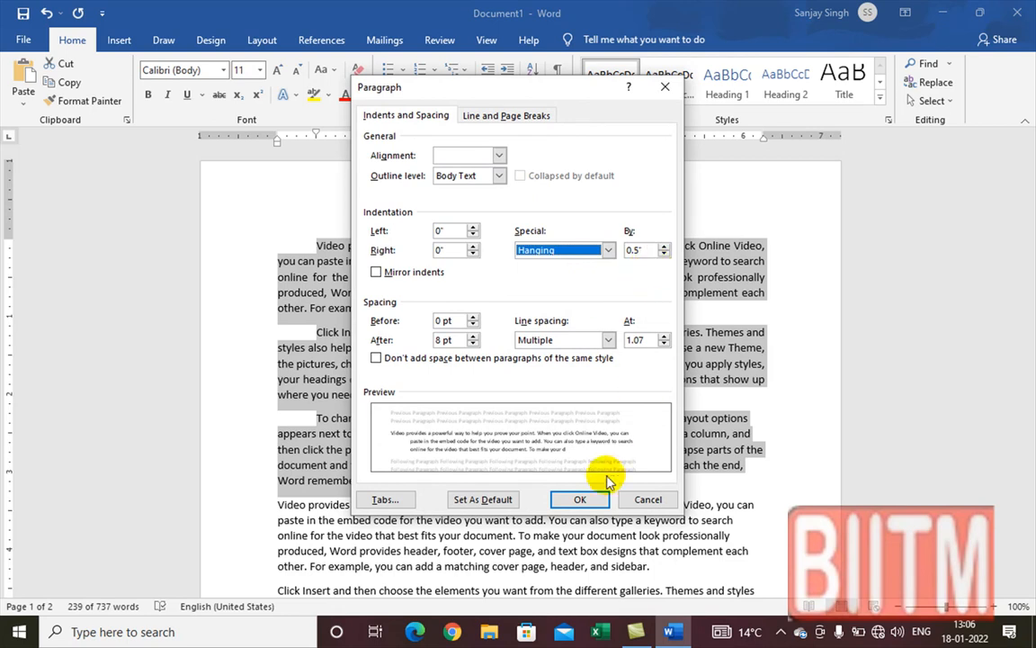
left_click(582, 499)
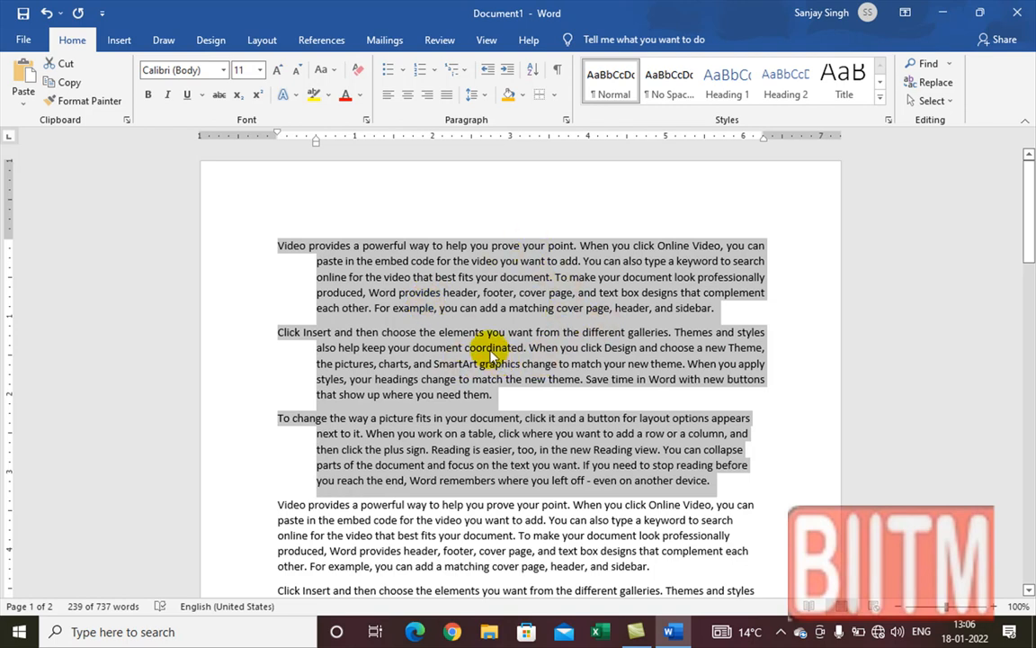
Set the three selected paragraphs' special indentation to (none) and their spacing after to 18 pt
left_click(566, 122)
left_click(607, 250)
left_click(540, 261)
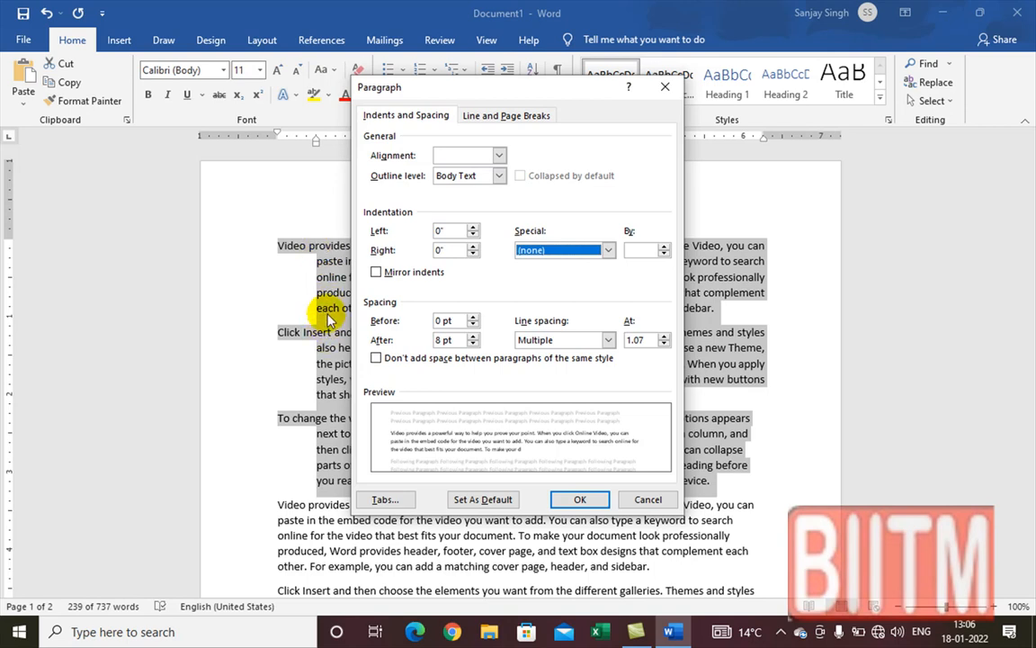
left_click(473, 335)
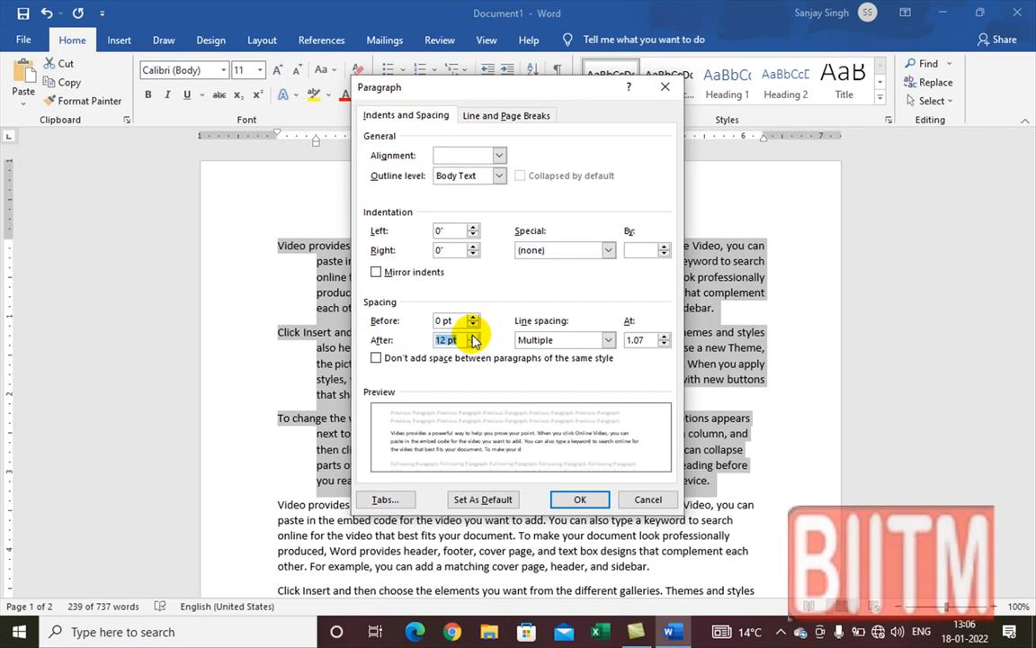
left_click(473, 336)
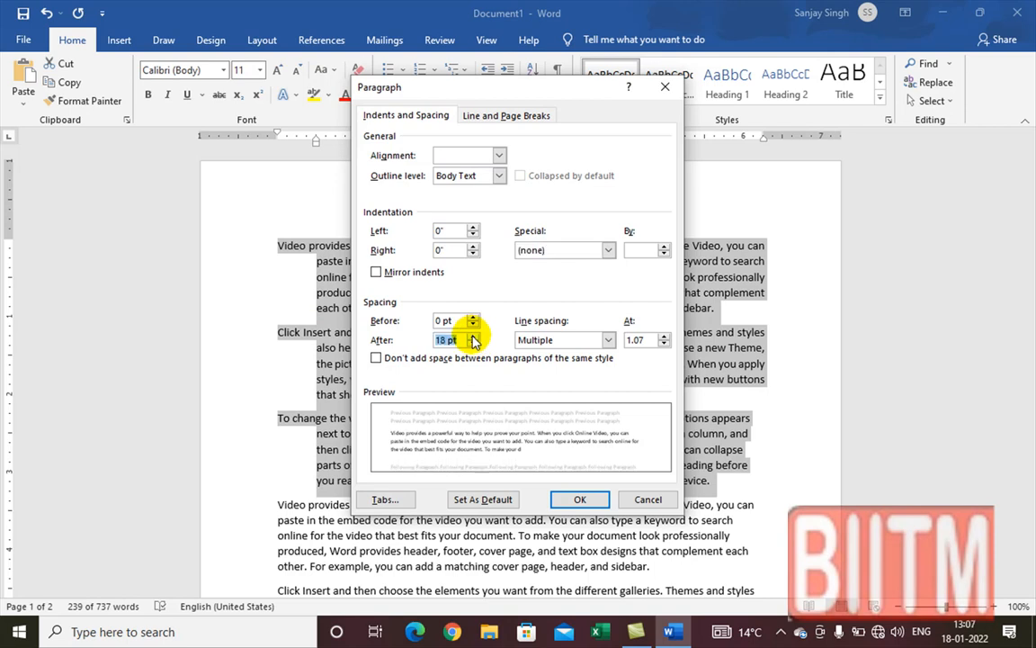
left_click(583, 498)
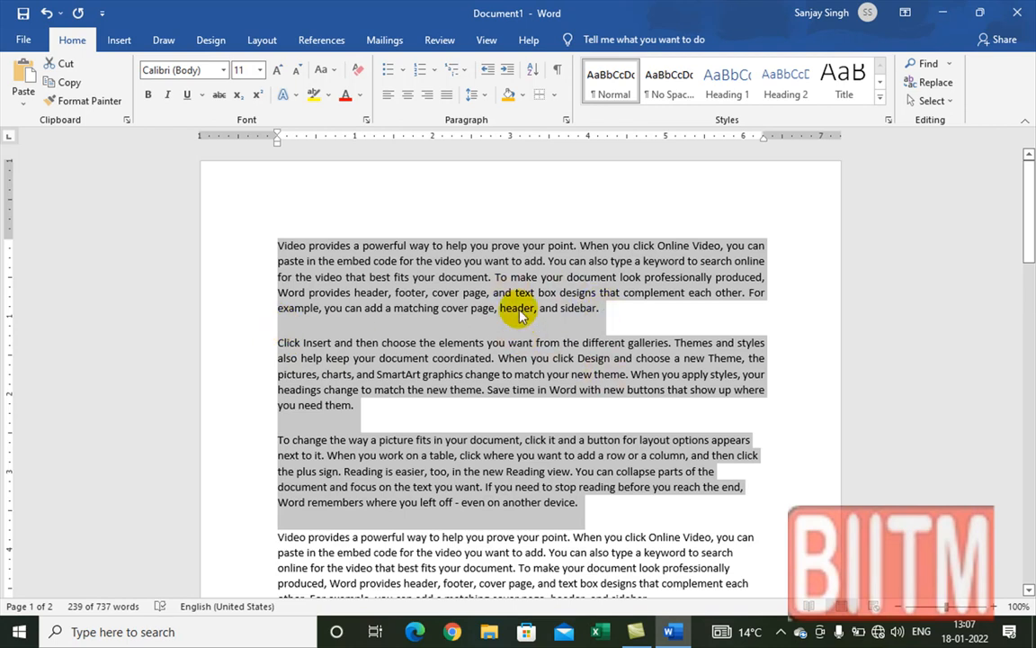
Set the spacing before the three selected paragraphs to 6 pt
left_click(566, 122)
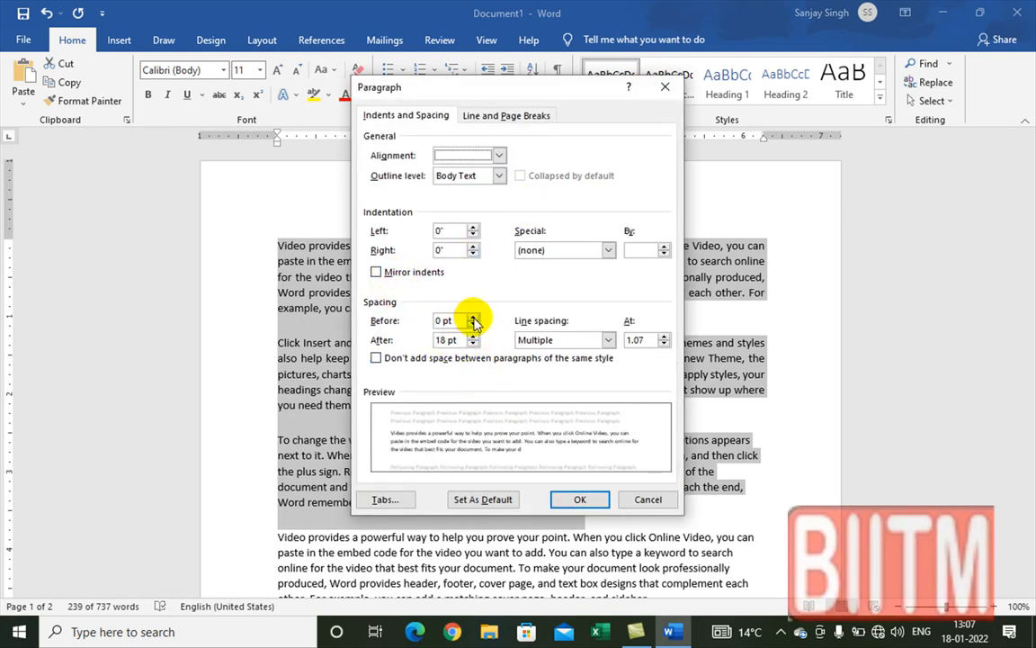
left_click(578, 499)
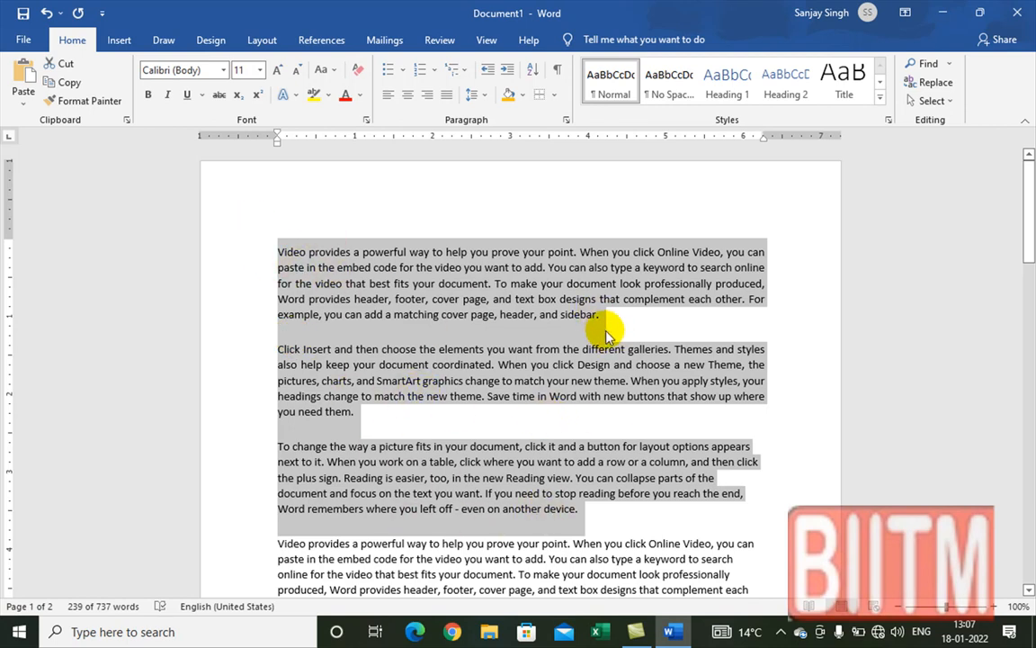
In the selected paragraphs' settings, set spacing before to 0 pt, spacing after to 6 pt and left indentation to 0.5"
left_click(565, 121)
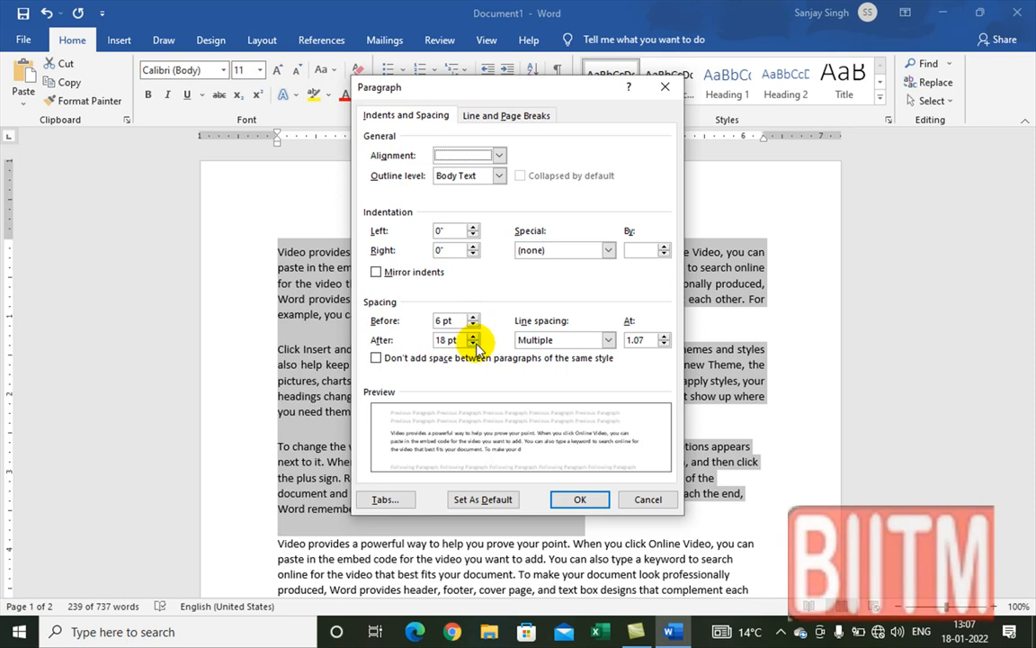
left_click(473, 344)
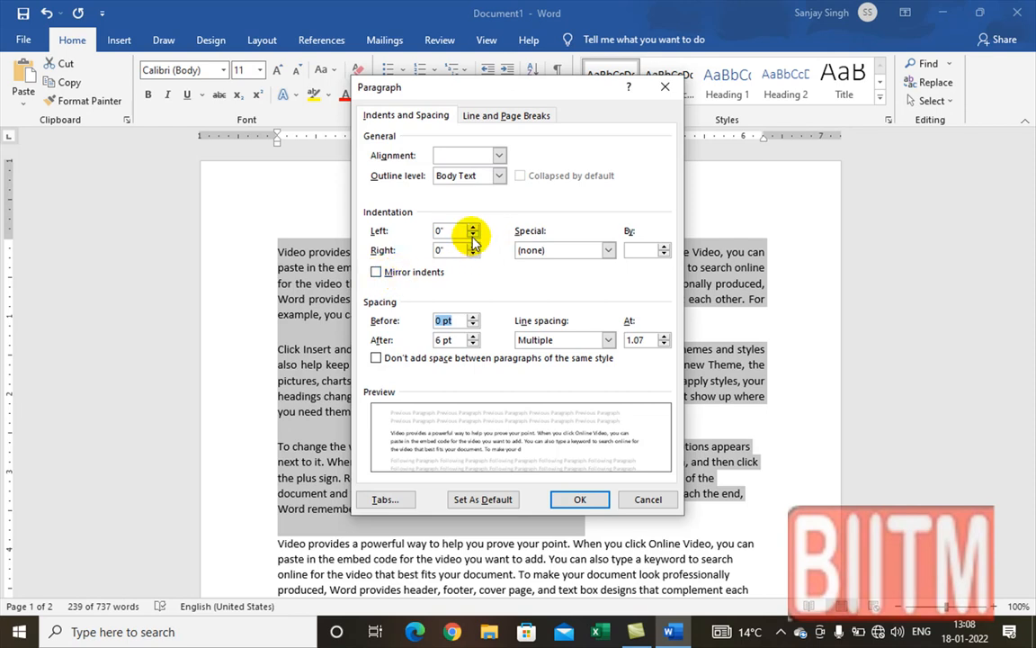
left_click(472, 227)
left_click(472, 227)
left_click(473, 227)
left_click(472, 227)
left_click(473, 227)
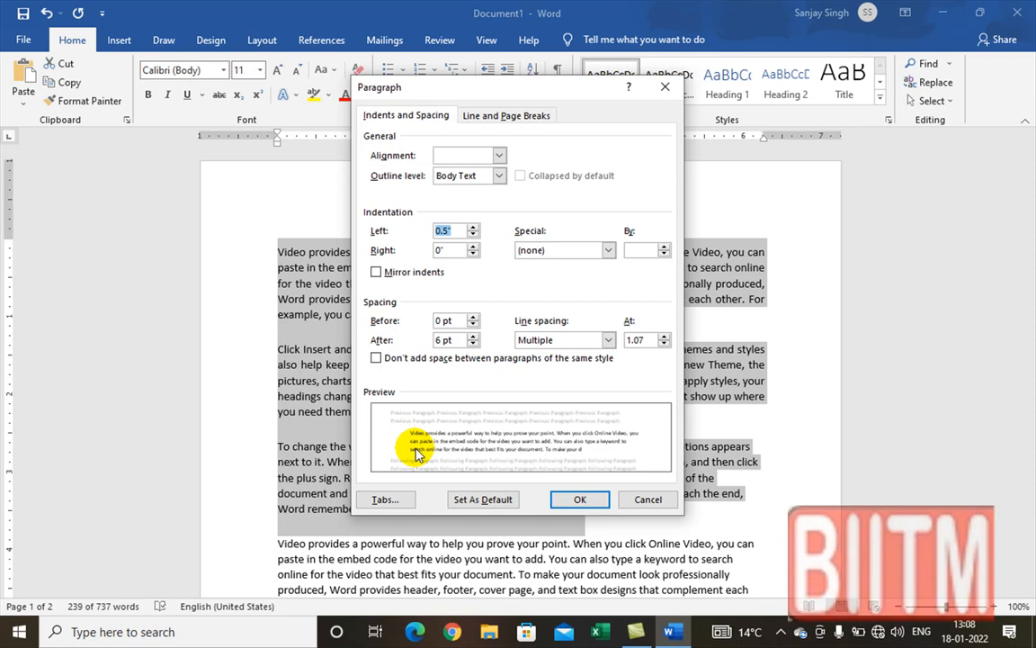
Turn on mirror indents, apply the settings to the selected paragraphs, and undo the latest paragraph formatting changes
left_click(375, 271)
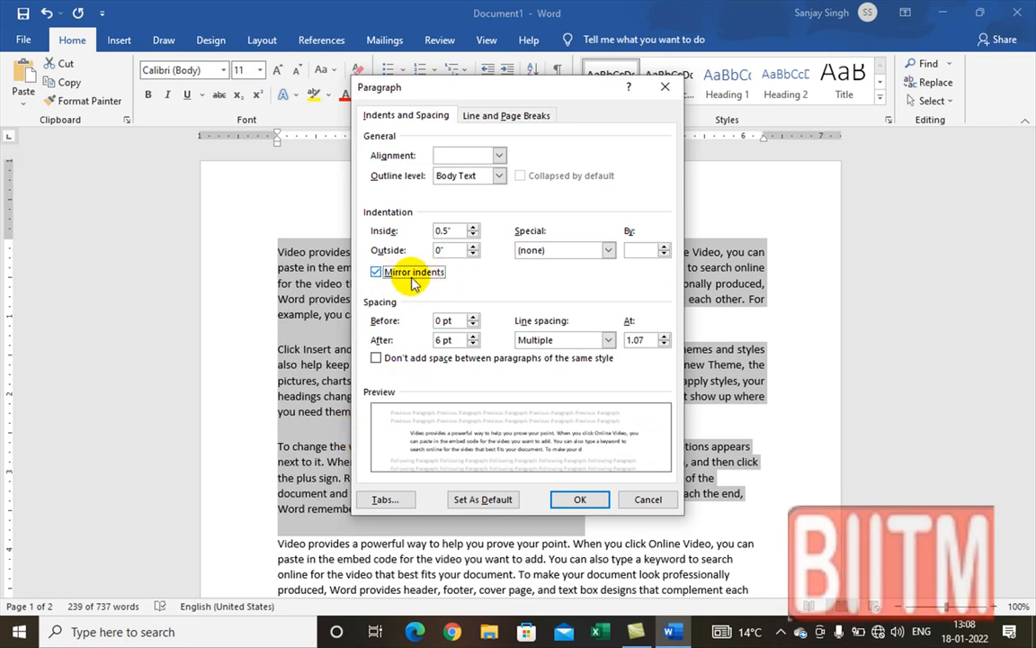
left_click(580, 499)
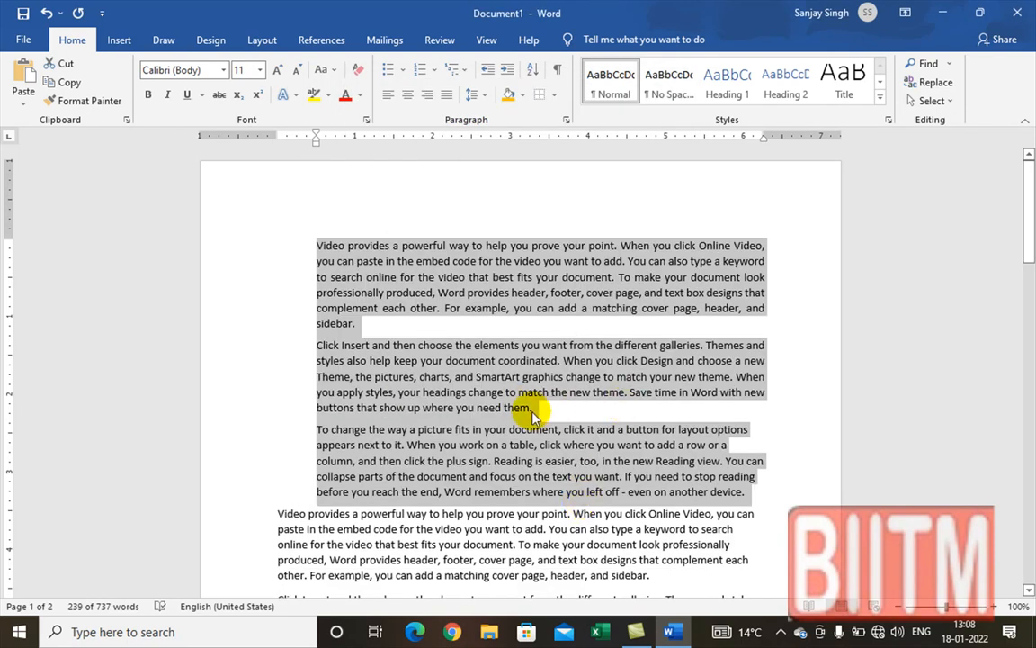
key("ctrl+z")
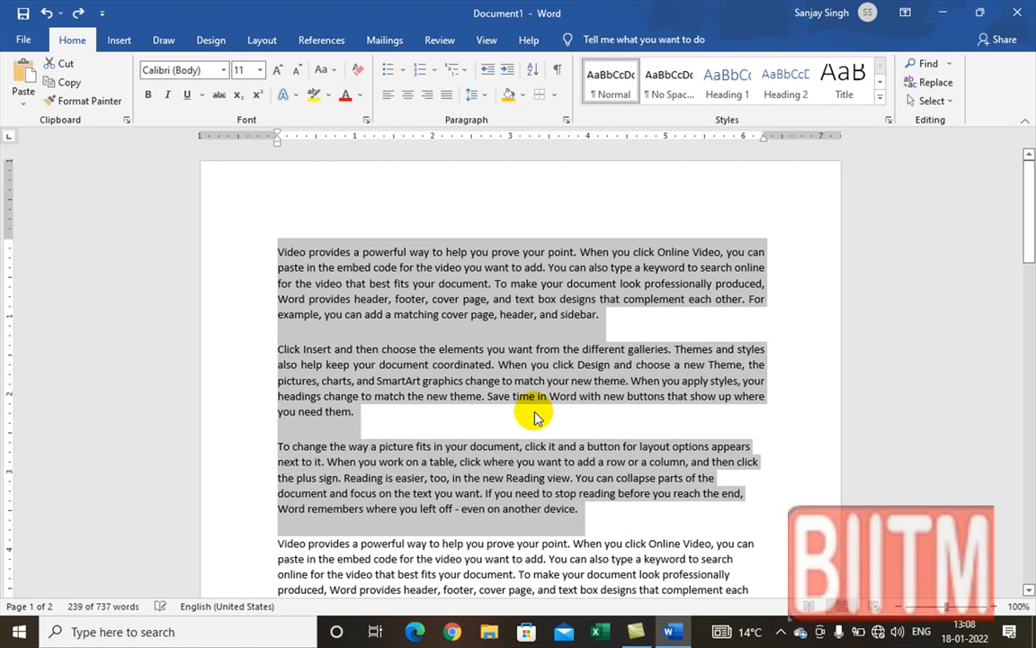
Set the three selected paragraphs' alignment to Justified and their outline level to Level 1
left_click(566, 120)
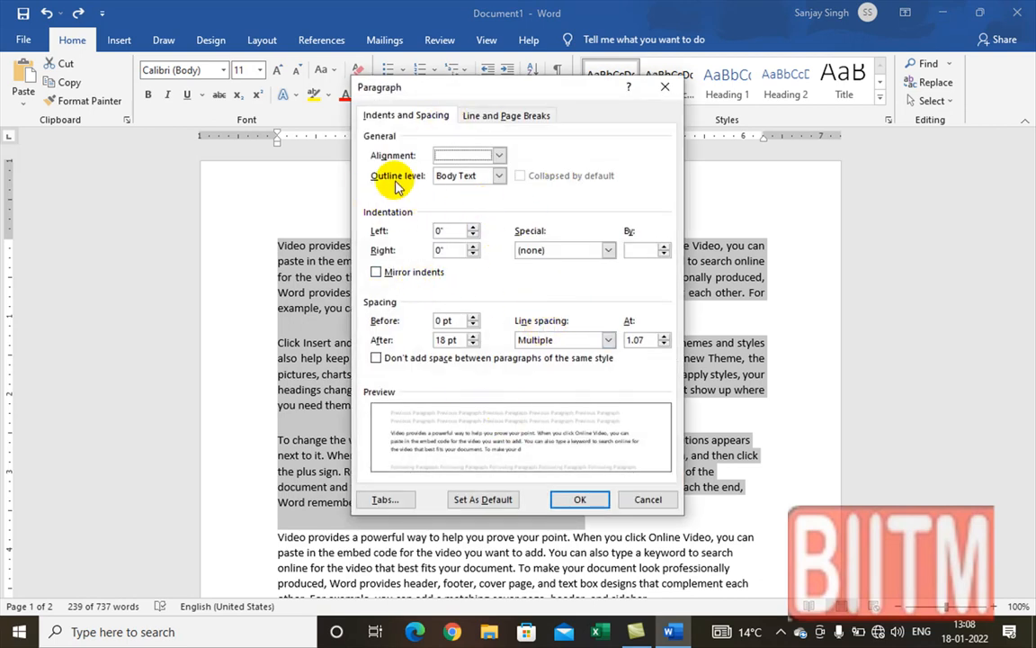
left_click(500, 176)
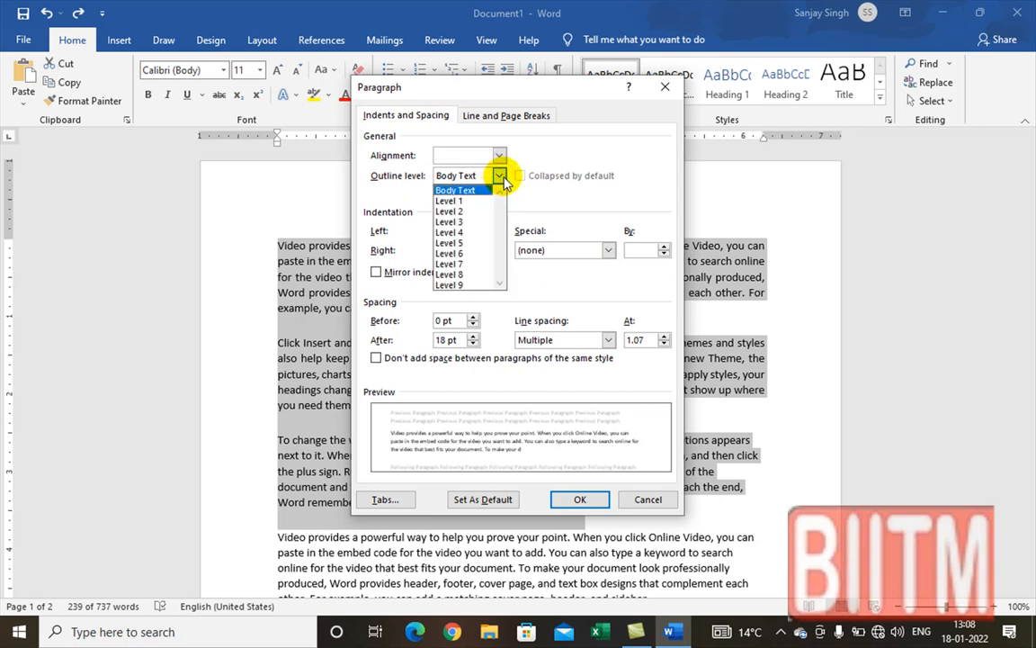
left_click(502, 177)
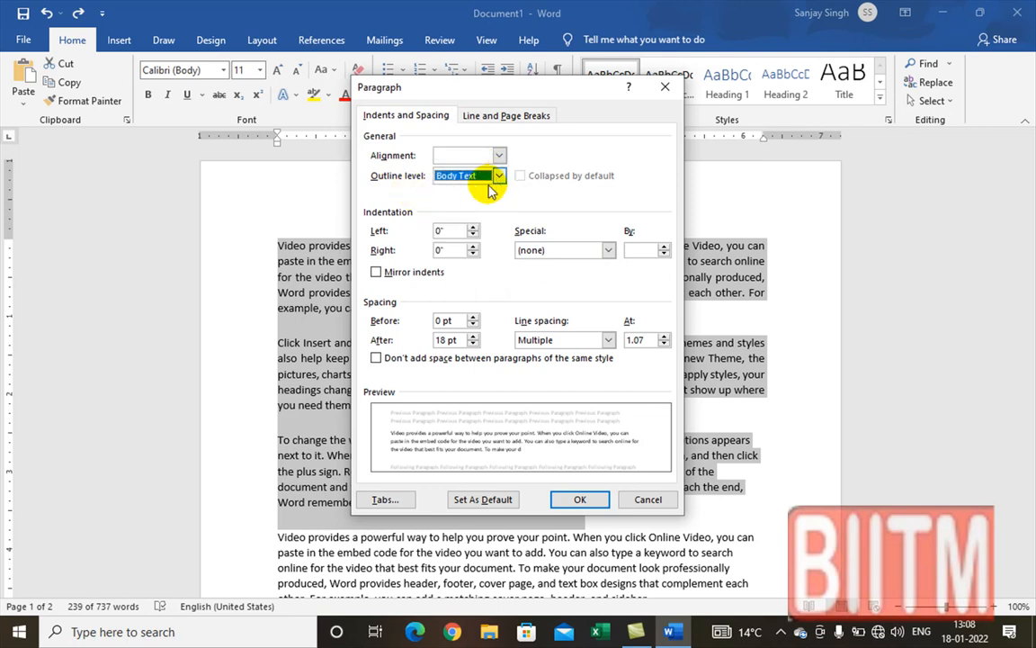
left_click(499, 157)
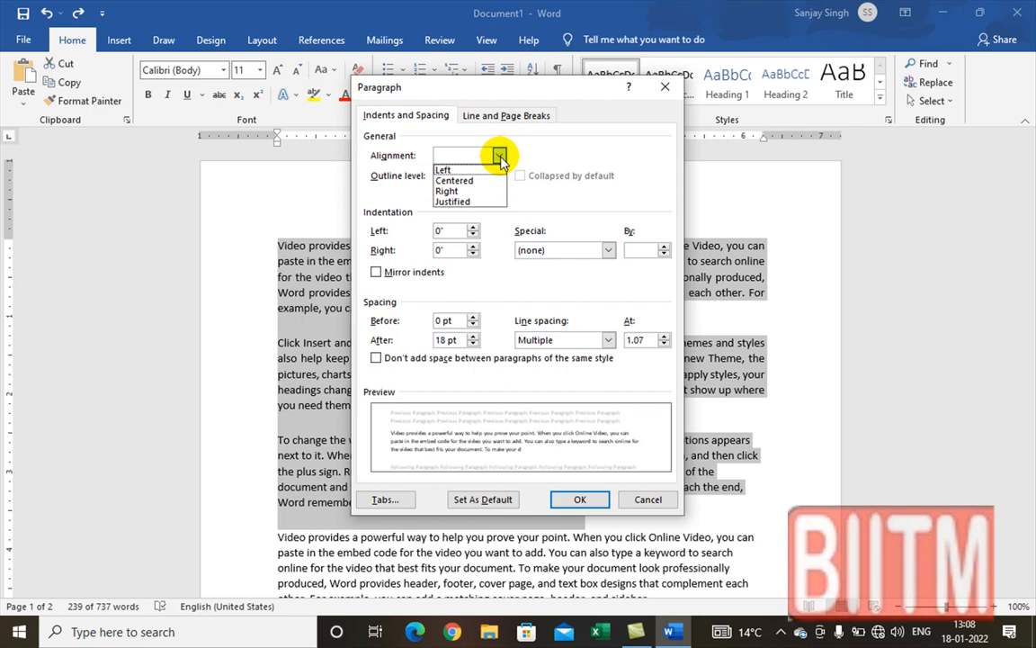
left_click(459, 200)
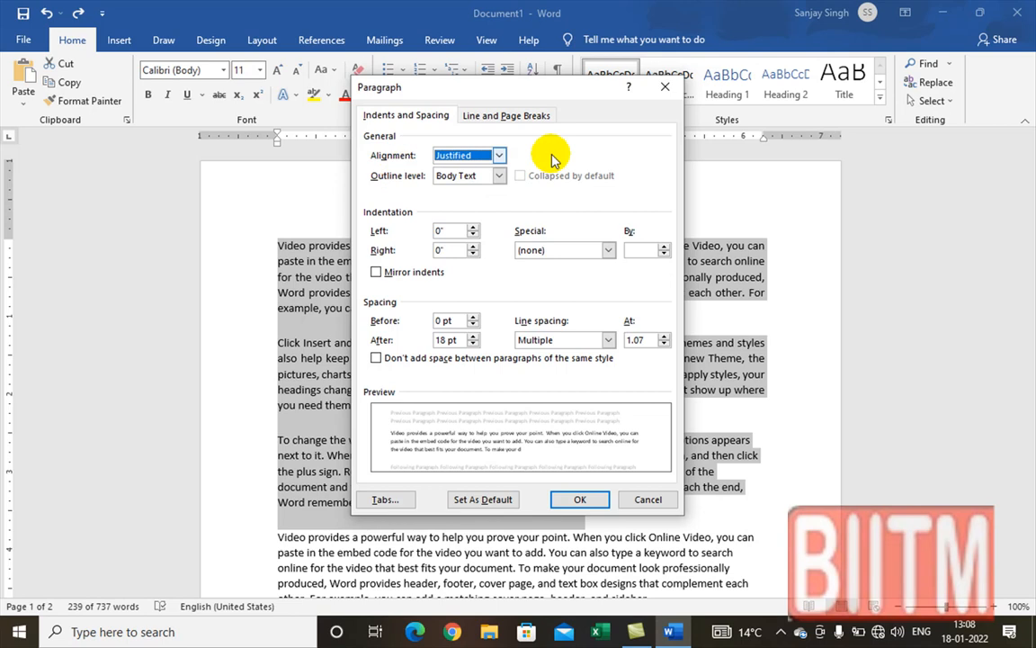
left_click(499, 176)
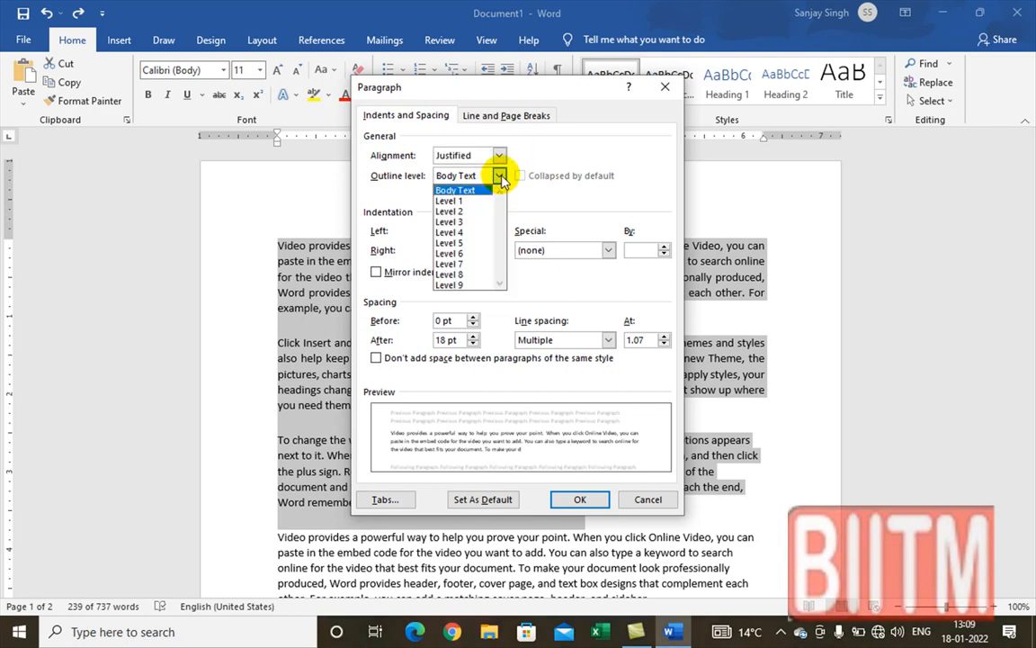
left_click(470, 202)
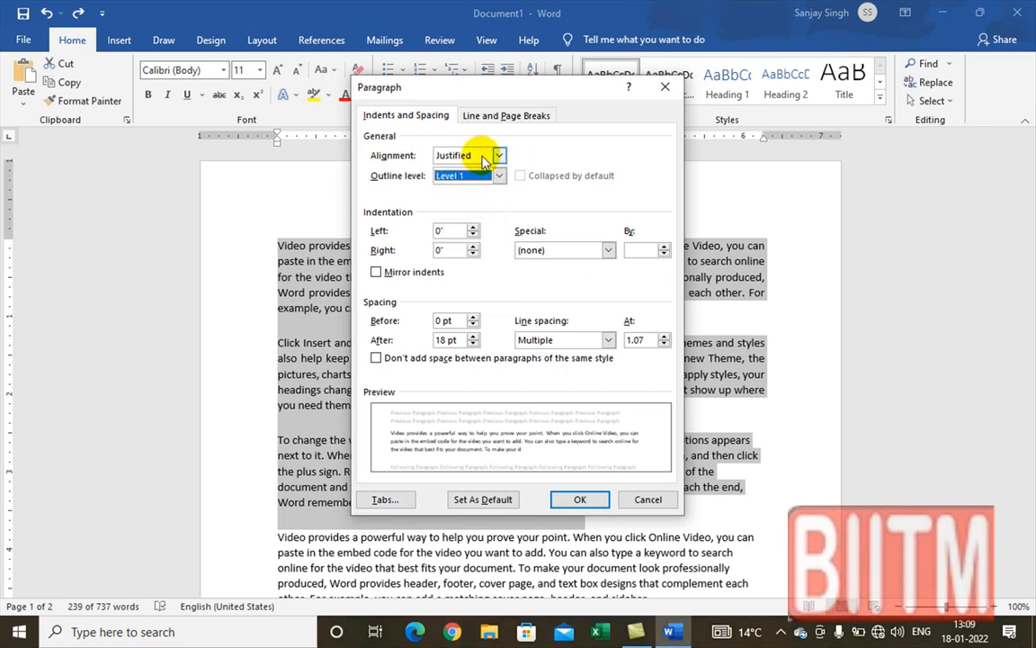
left_click(581, 501)
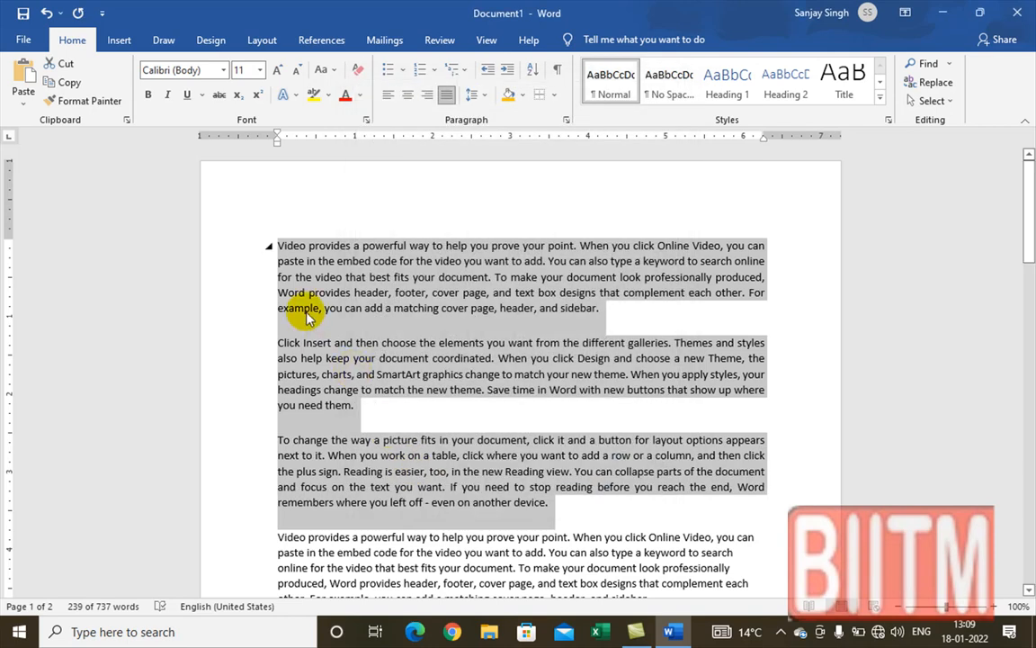
Set the three selected paragraphs' outline level to Body Text and their spacing after to 6 pt
left_click(566, 123)
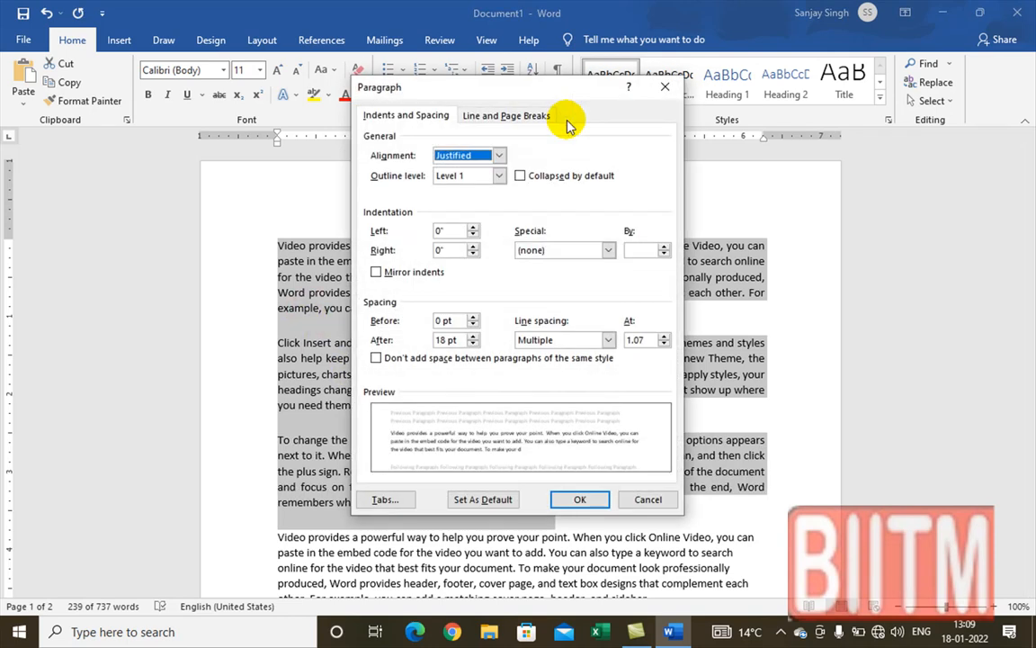
left_click(497, 175)
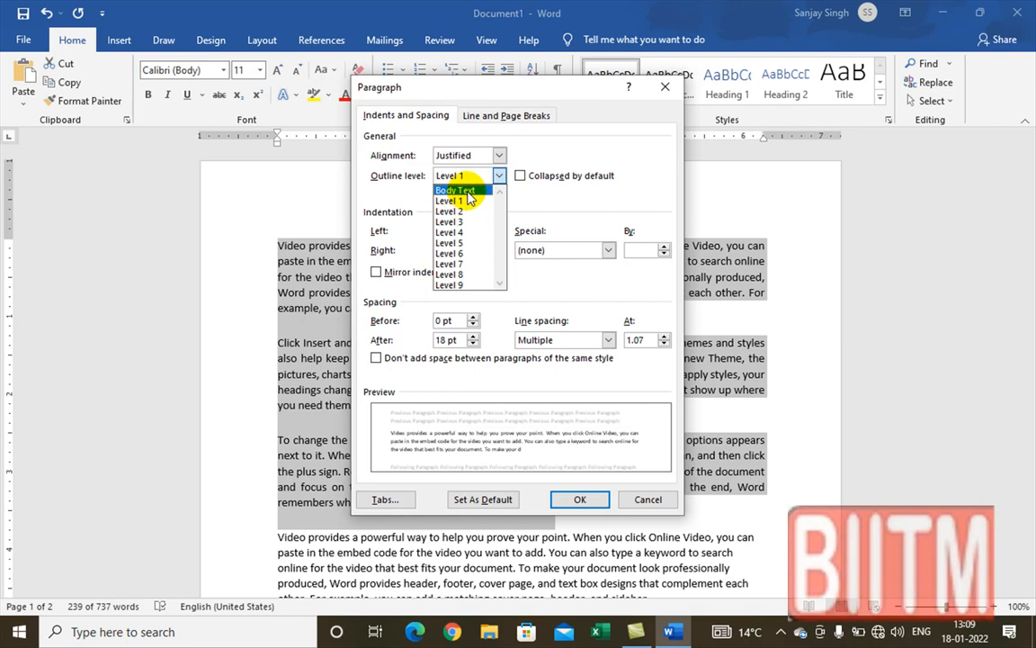
left_click(458, 190)
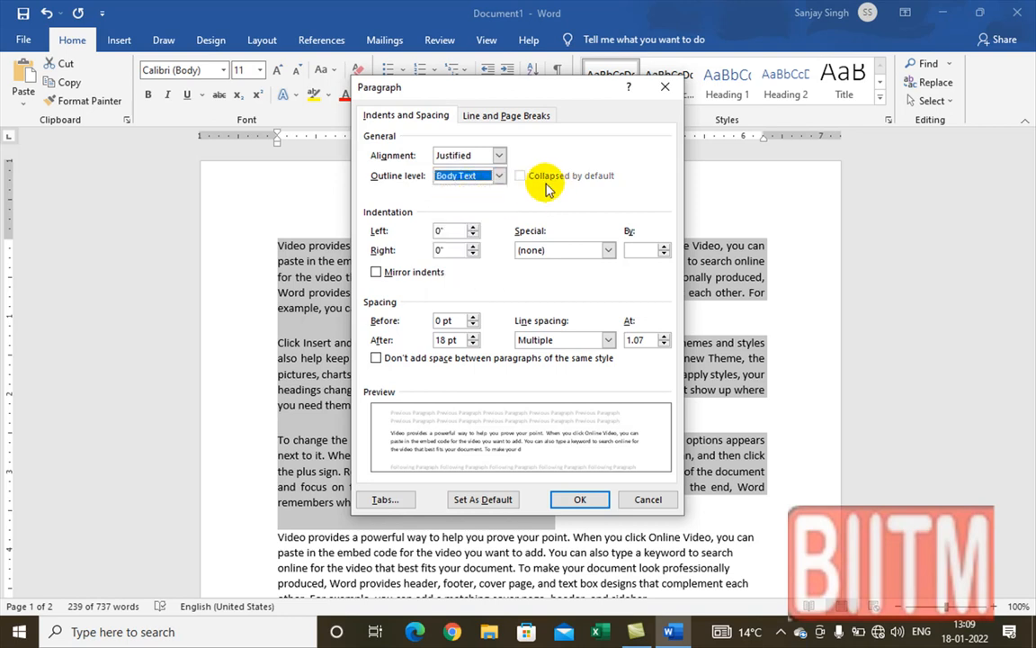
left_click(500, 156)
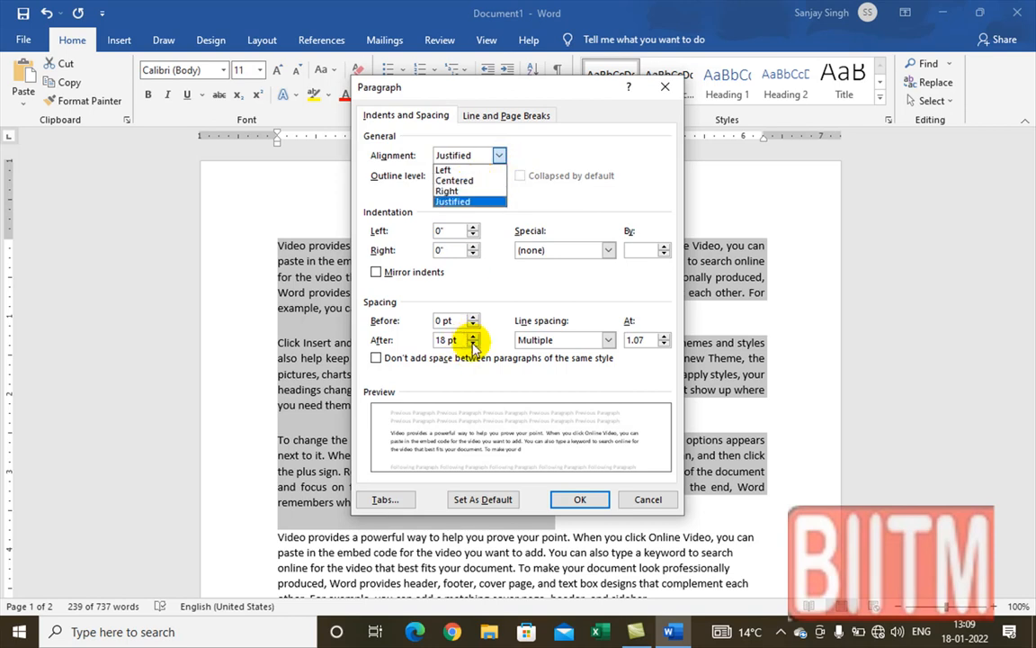
left_click(473, 342)
left_click(473, 342)
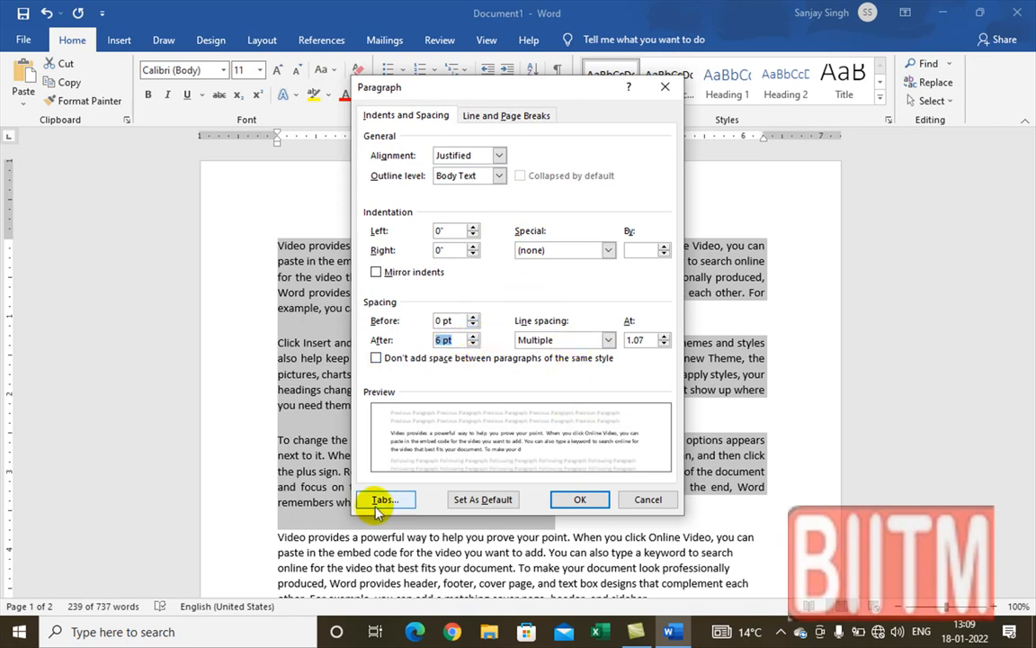
left_click(583, 498)
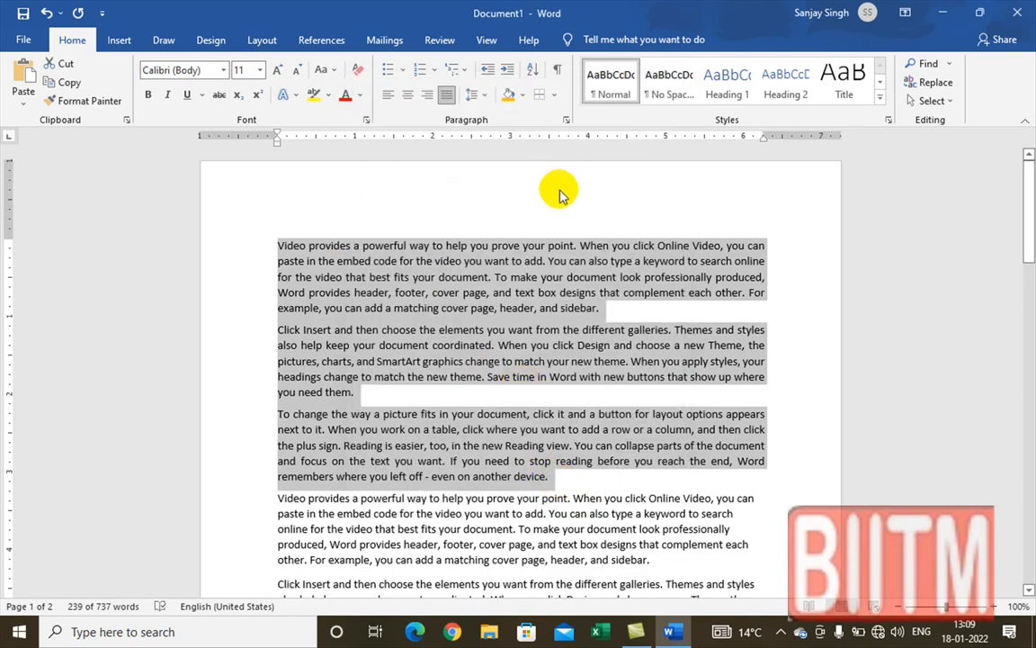
Set the line spacing of the three selected paragraphs to At least 15 pt
left_click(480, 97)
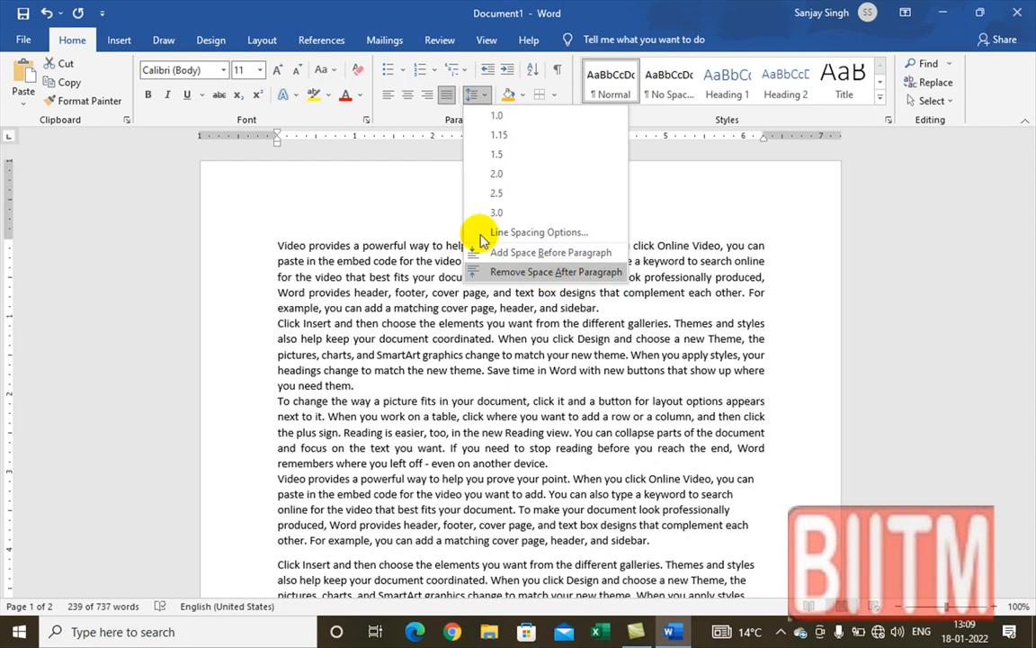
left_click(540, 233)
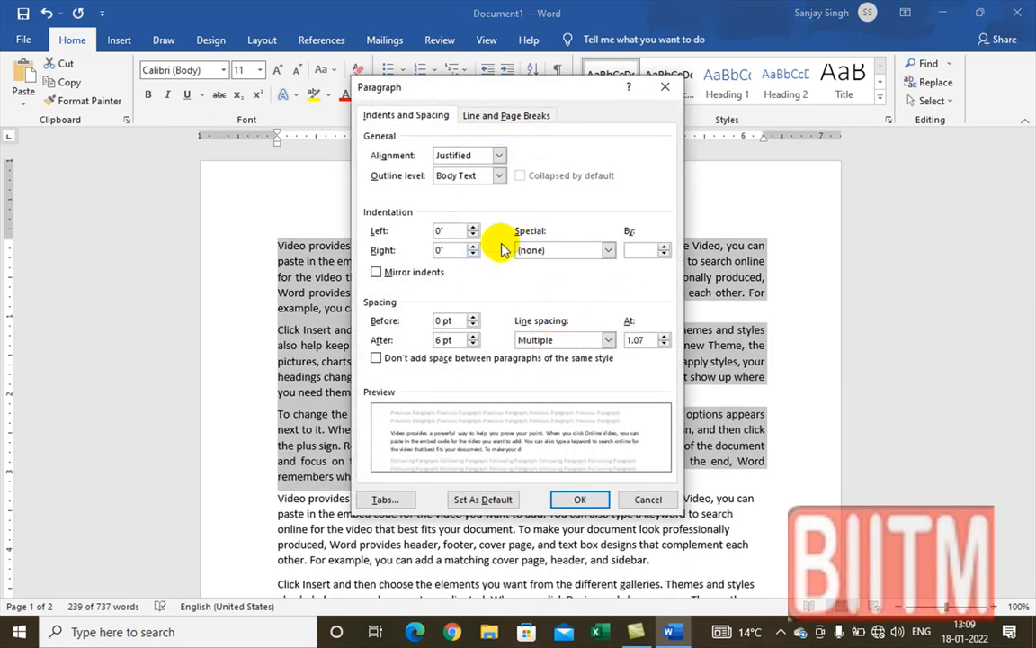
left_click(609, 341)
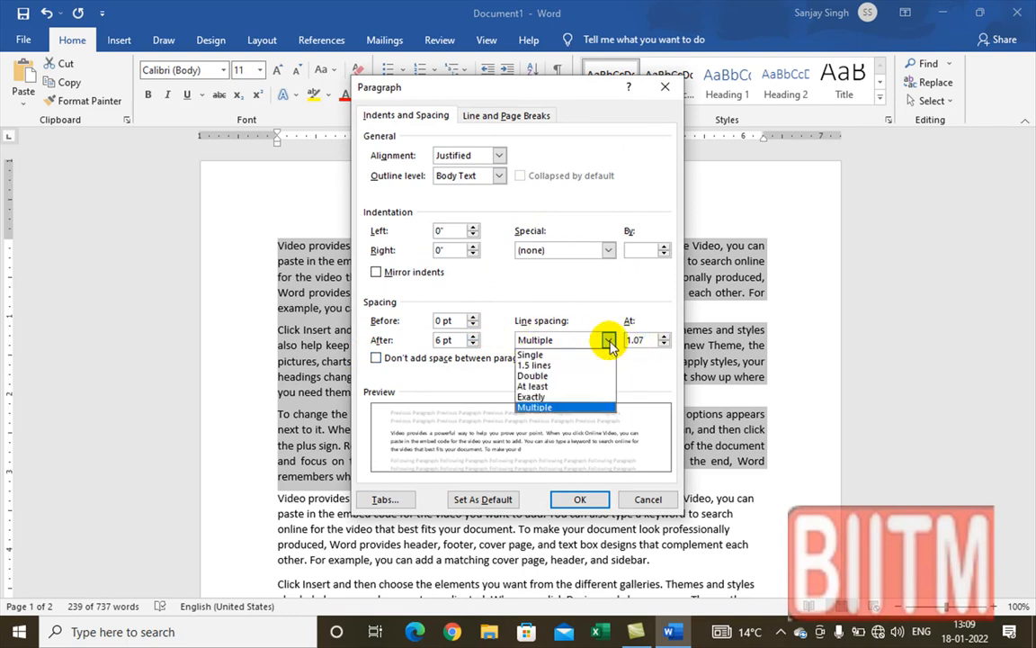
left_click(551, 387)
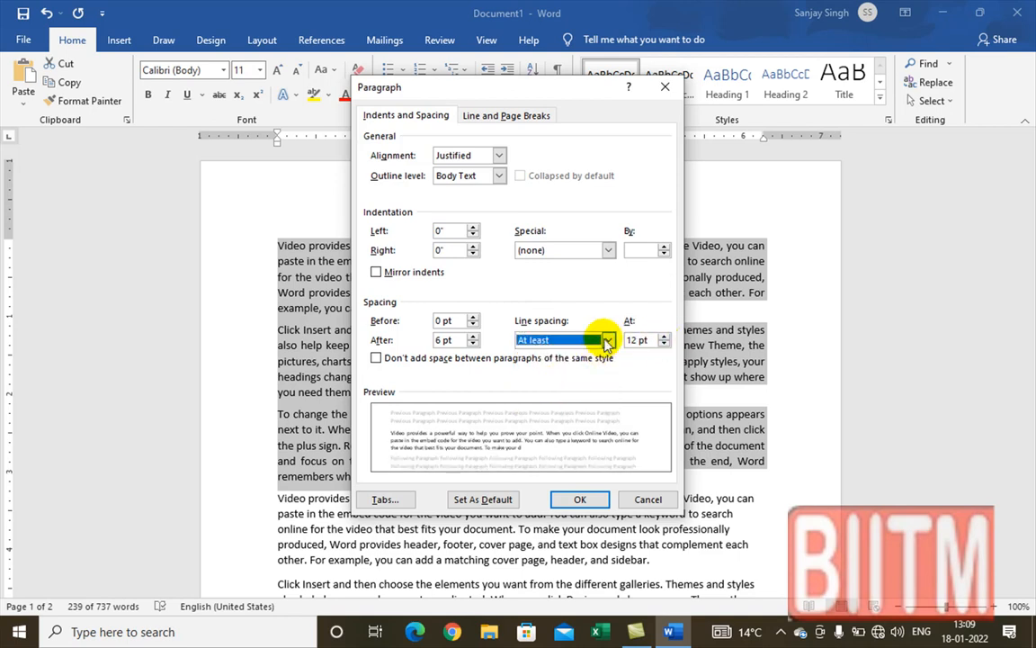
left_click(609, 341)
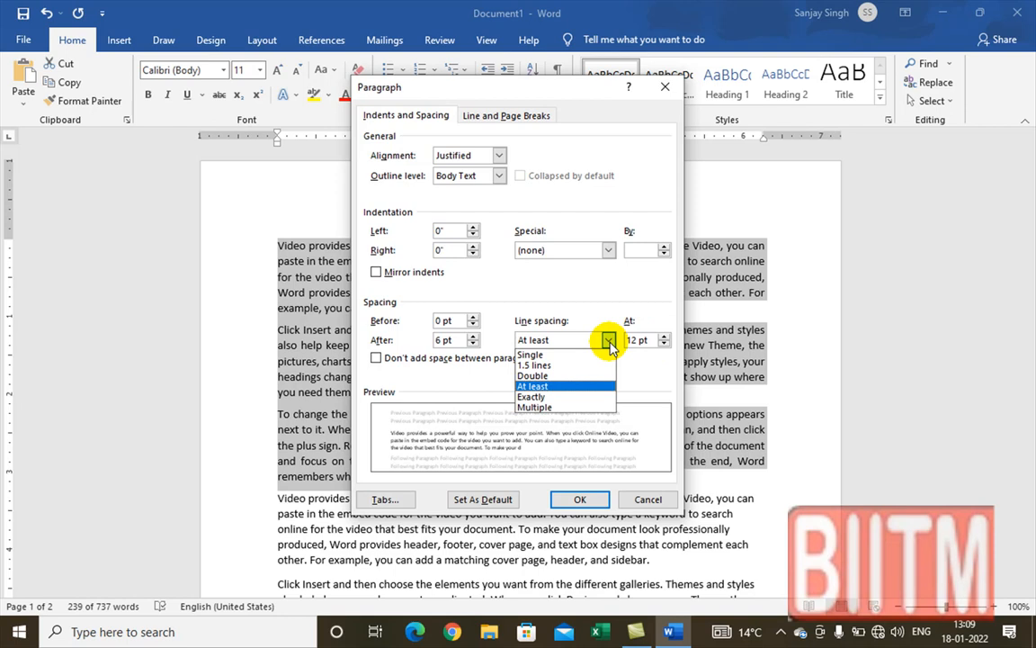
left_click(609, 343)
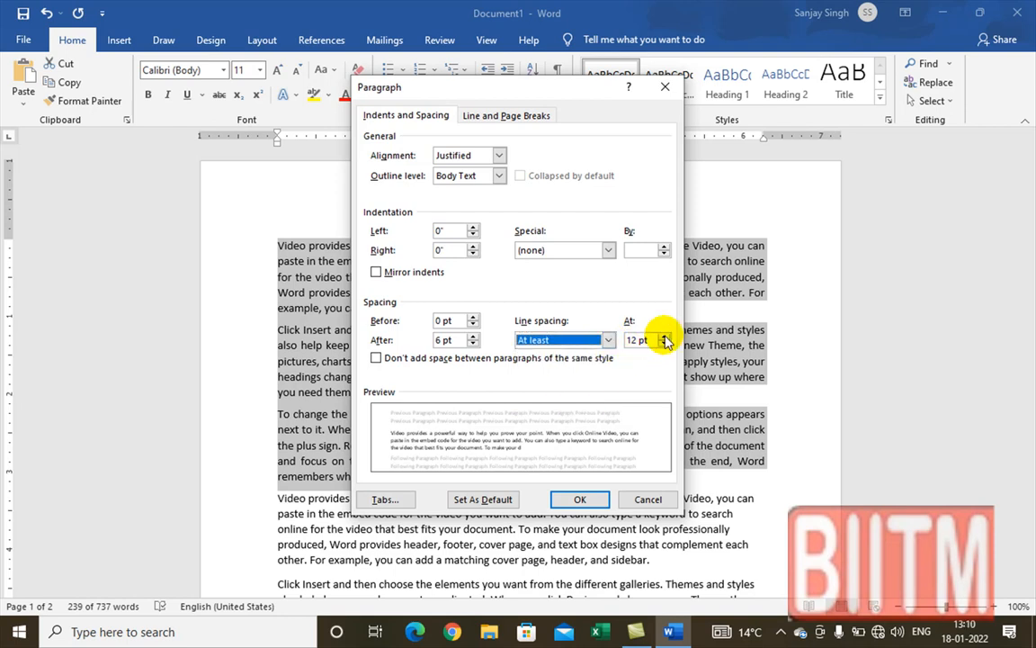
left_click(665, 337)
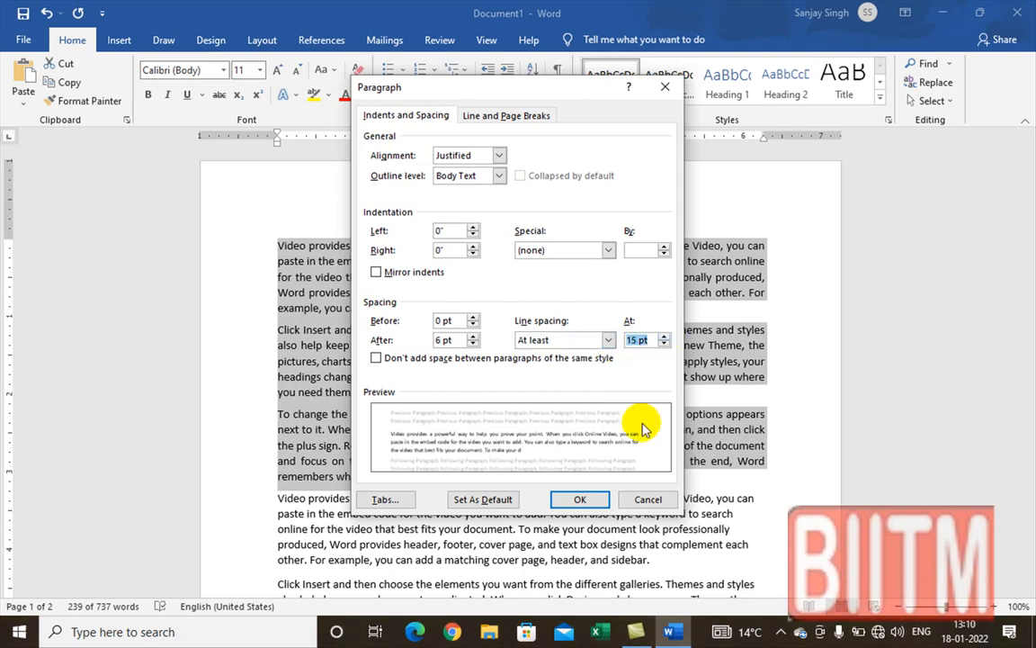
left_click(580, 497)
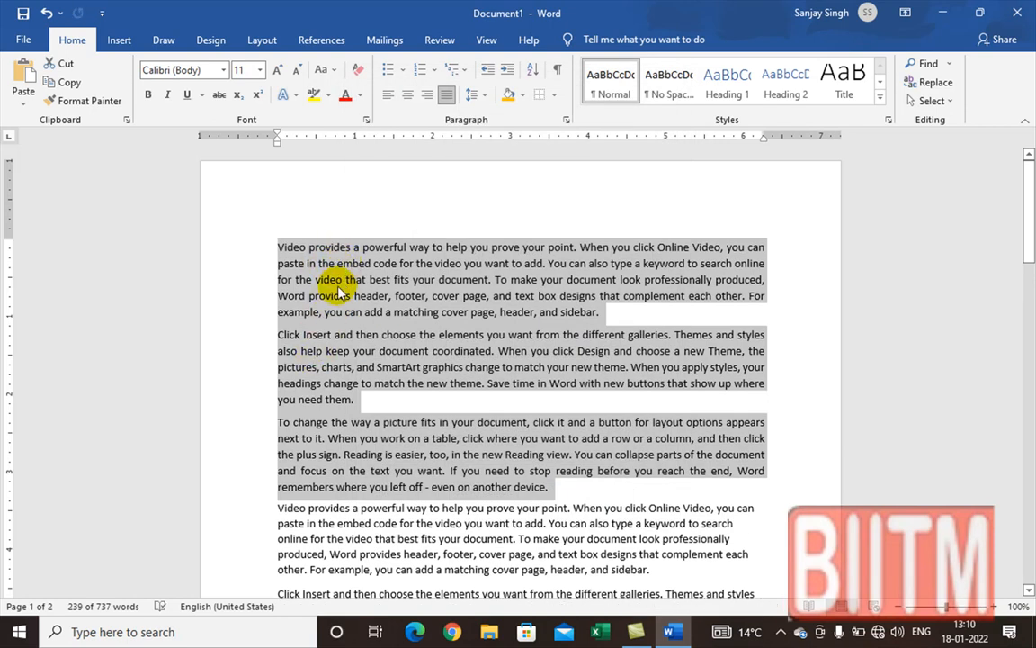
Try Exactly and then Multiple line spacing at 3 on the selected paragraphs, and undo the applied change
left_click(566, 119)
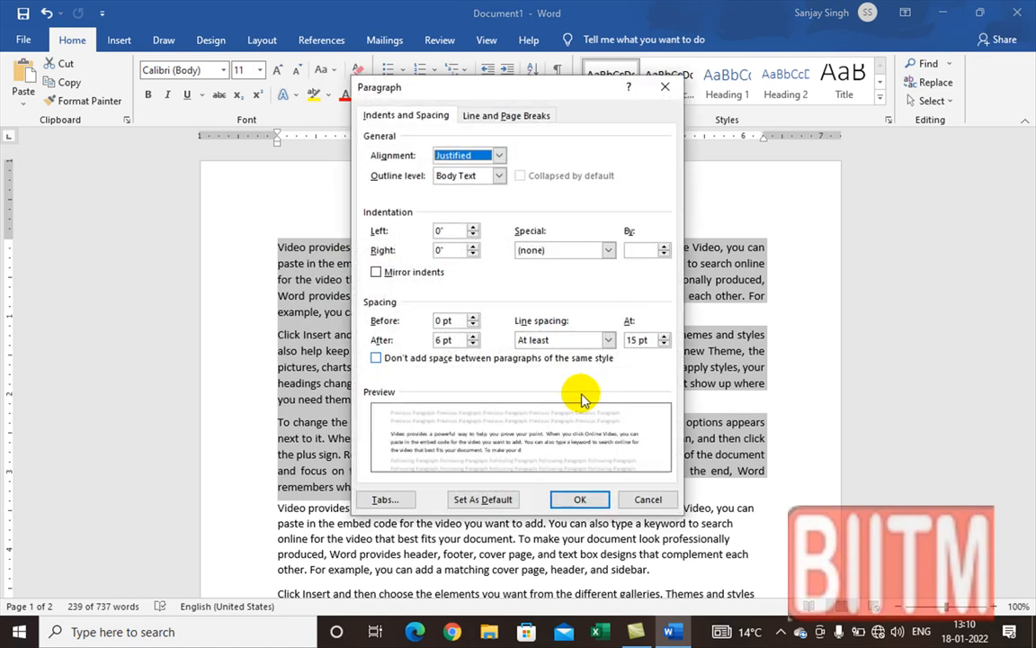
left_click(609, 341)
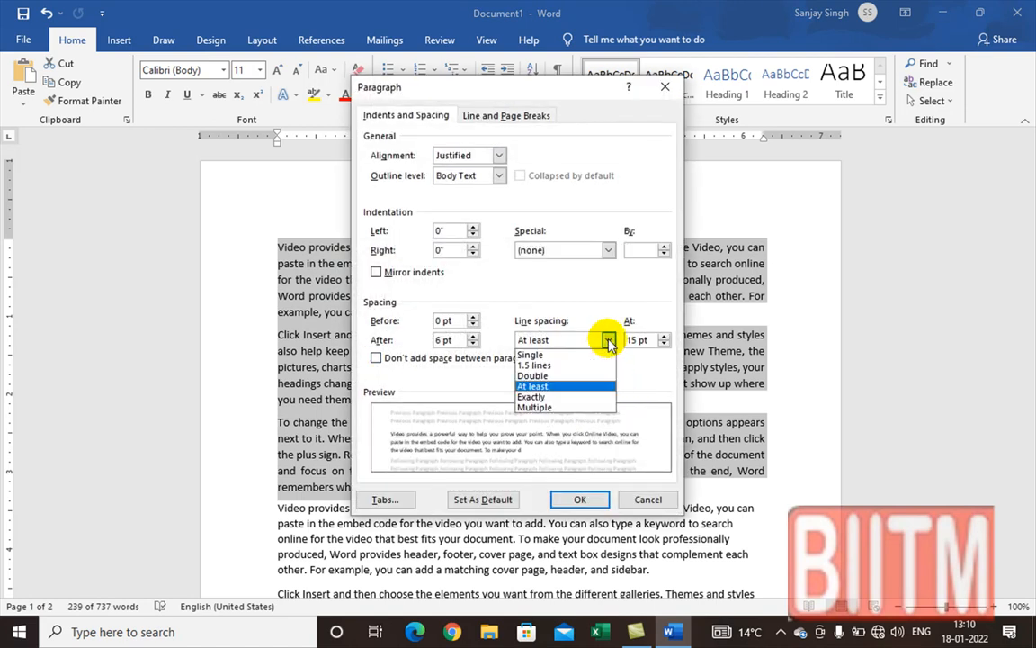
left_click(566, 398)
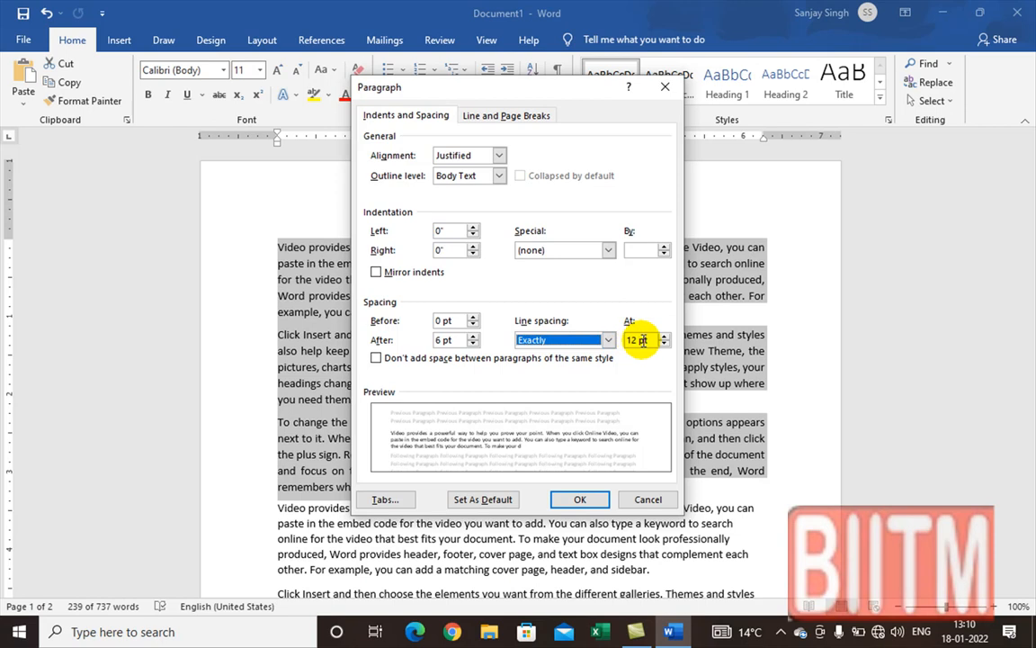
left_click(609, 341)
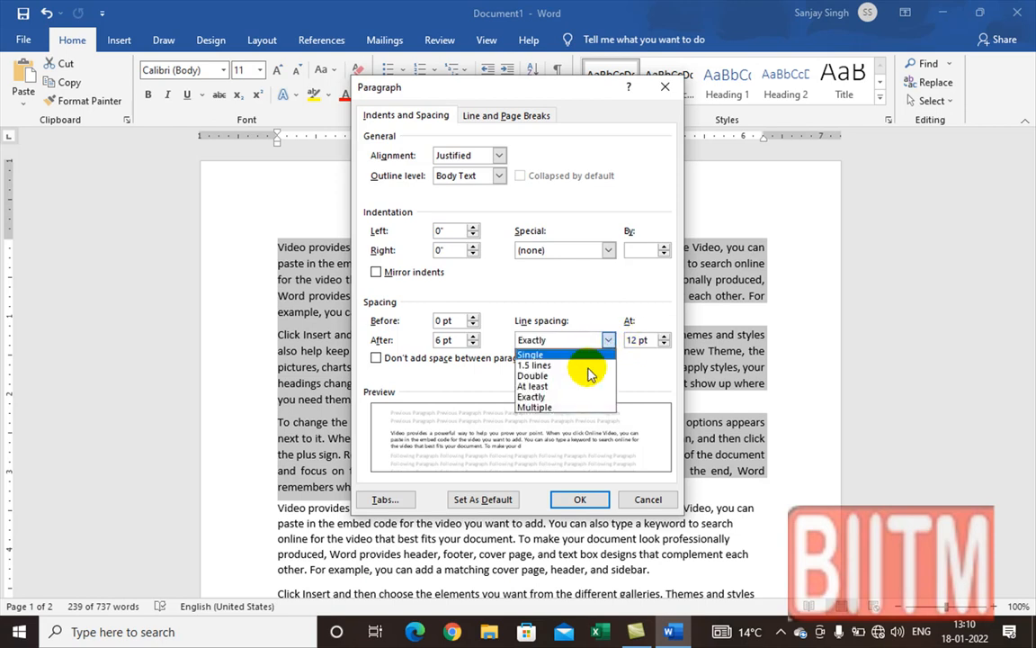
left_click(565, 410)
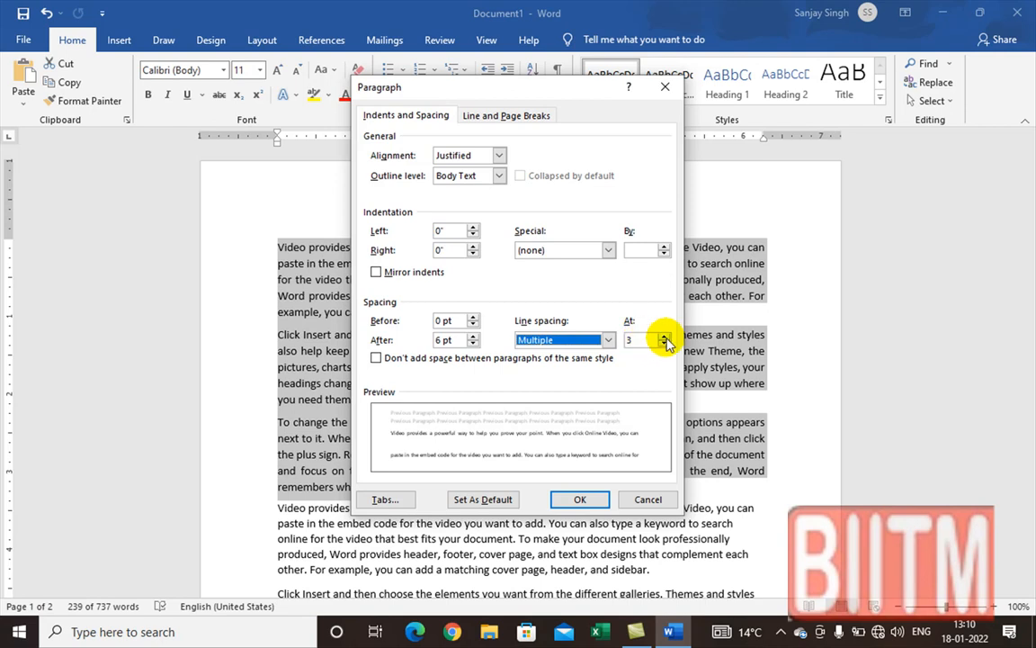
left_click(582, 498)
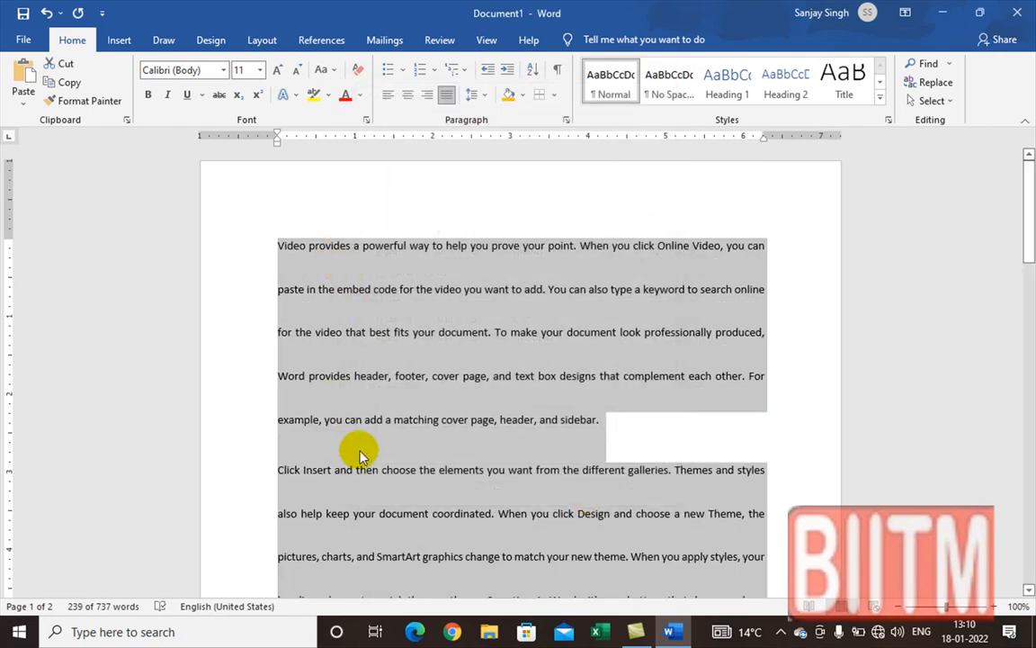
key("ctrl+z")
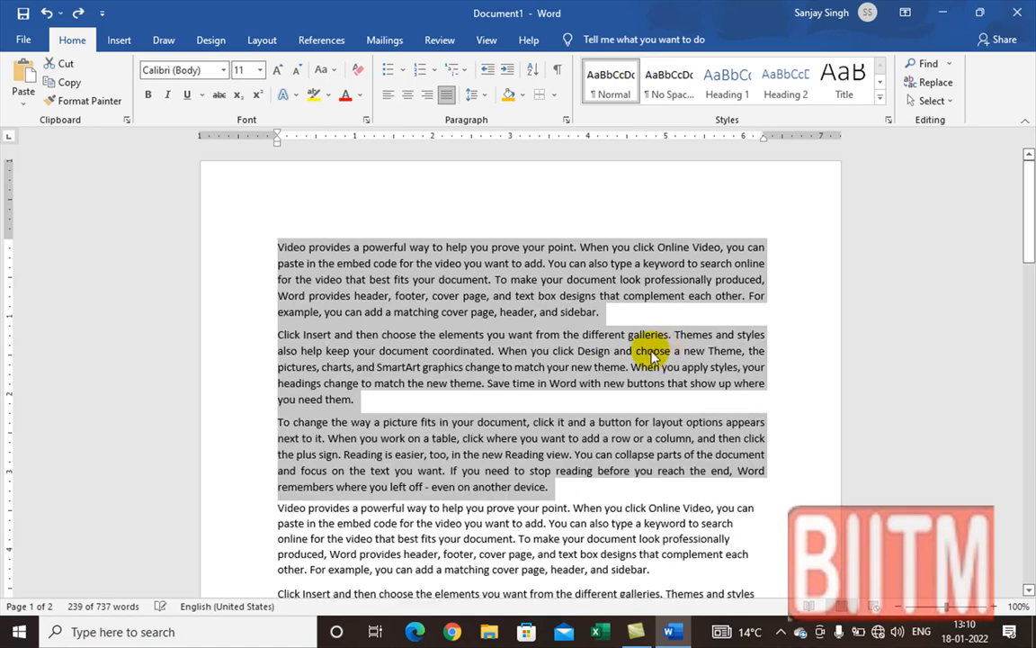
Change the selected paragraphs' line spacing to 1.5 lines
left_click(567, 121)
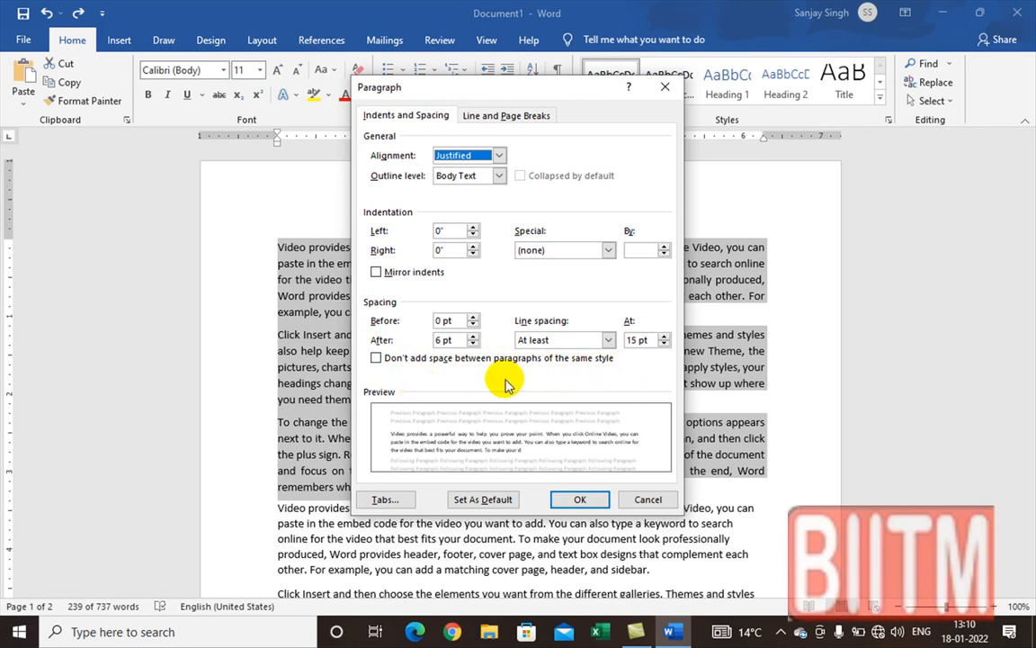
left_click(608, 339)
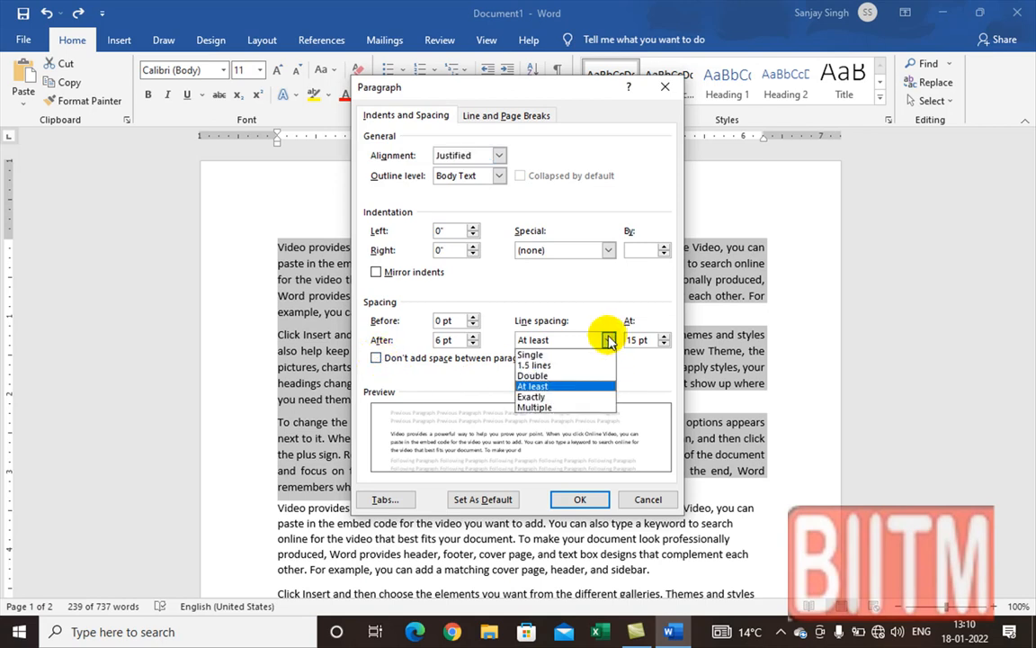
left_click(549, 366)
left_click(581, 499)
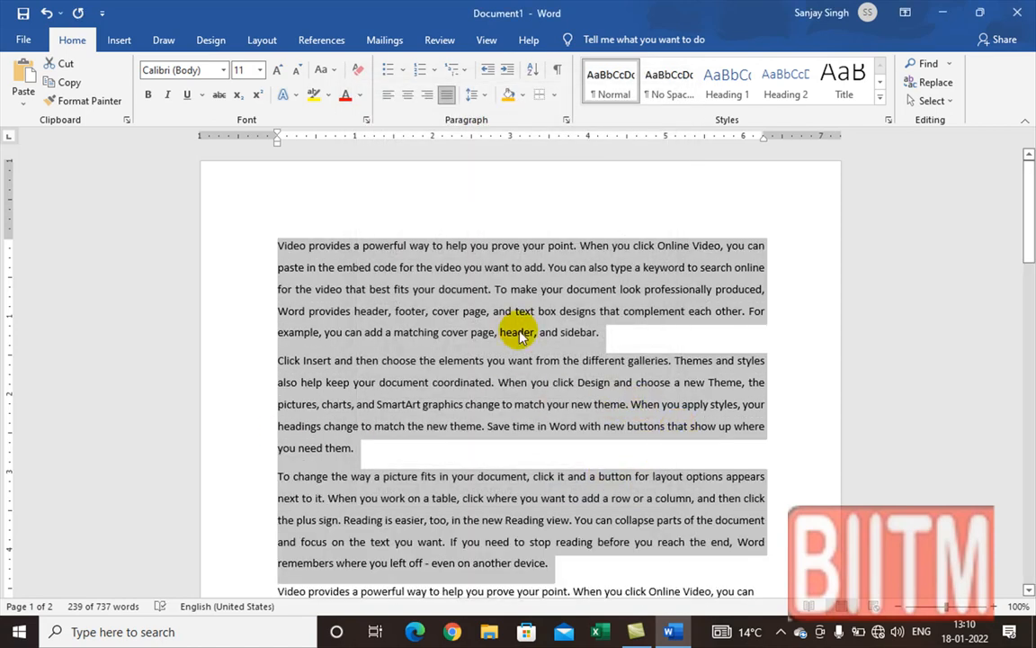
Change the selected paragraphs' line spacing to Single
left_click(566, 122)
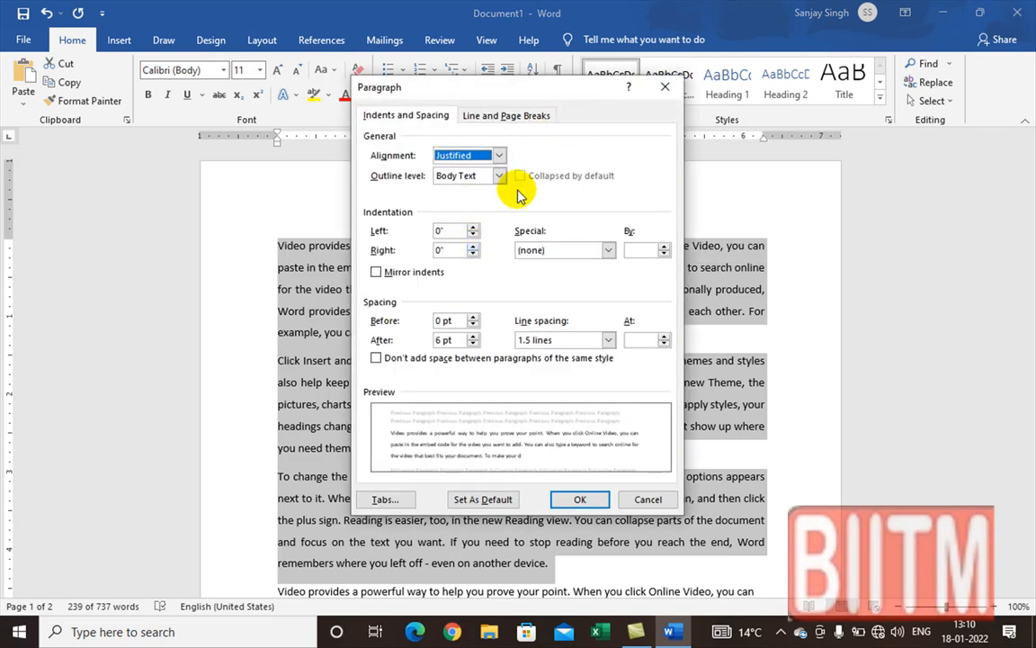
left_click(609, 340)
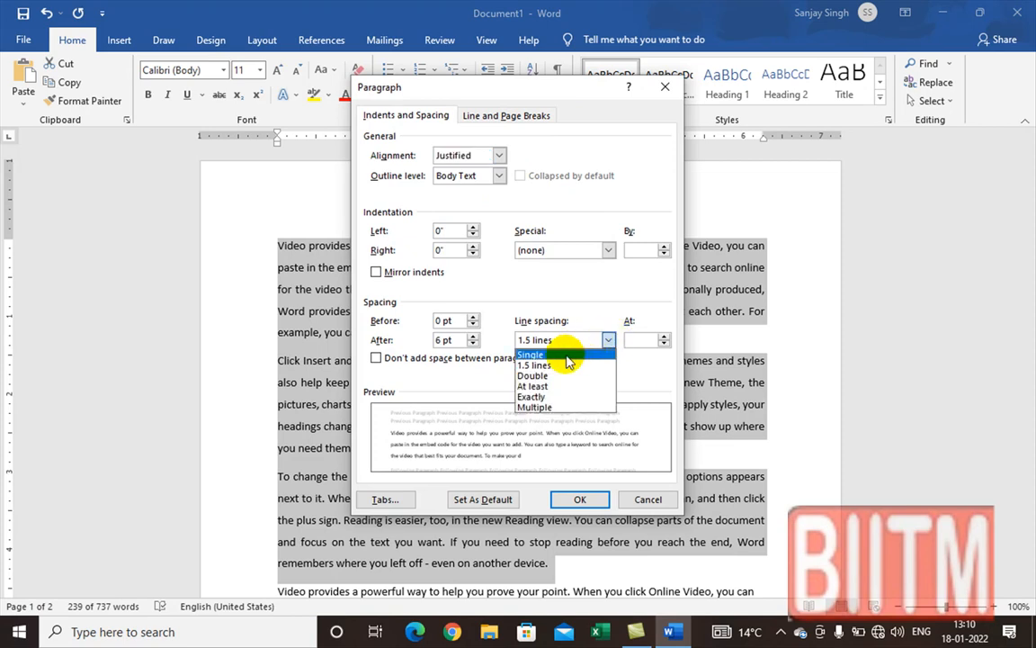
left_click(539, 356)
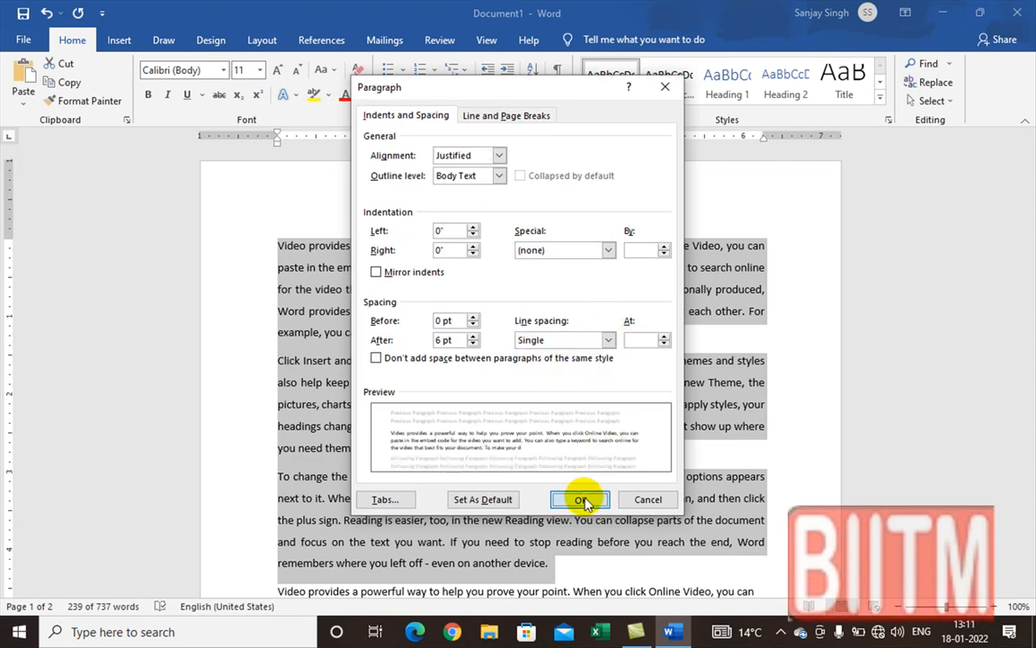
left_click(581, 498)
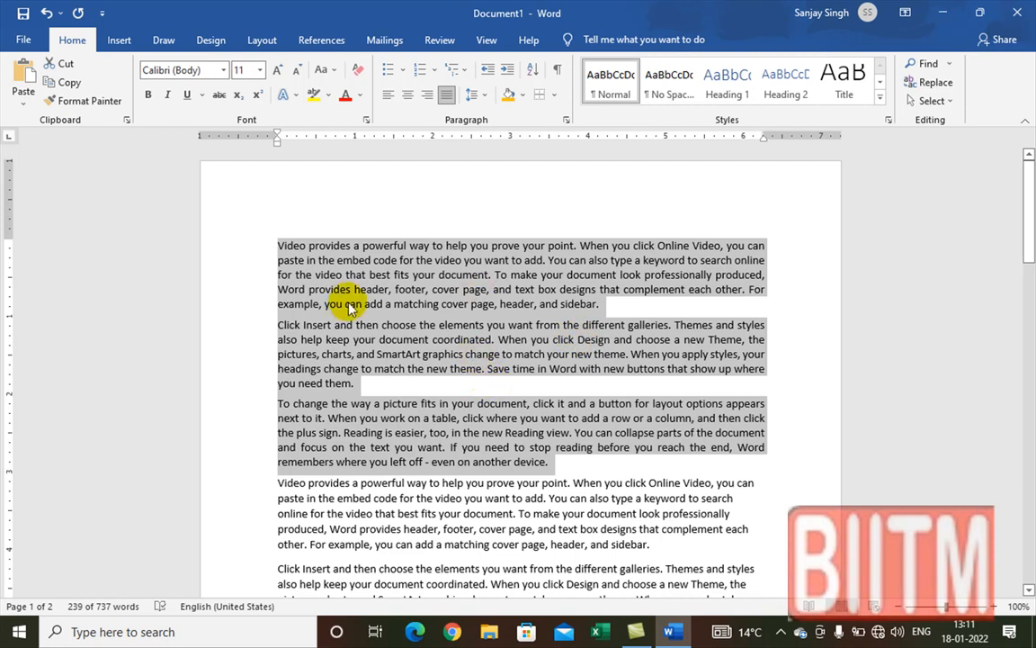
Undo the latest line spacing changes to the three selected paragraphs and clear the selection
scroll(450, 364, "down", 8)
scroll(461, 359, "down", 10)
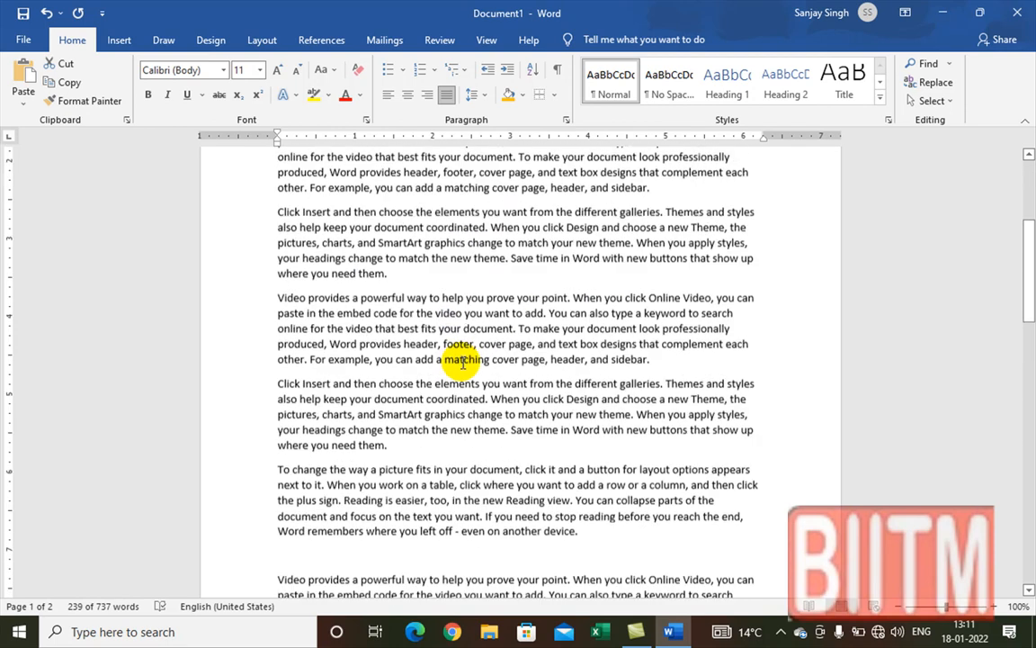
scroll(464, 355, "down", 10)
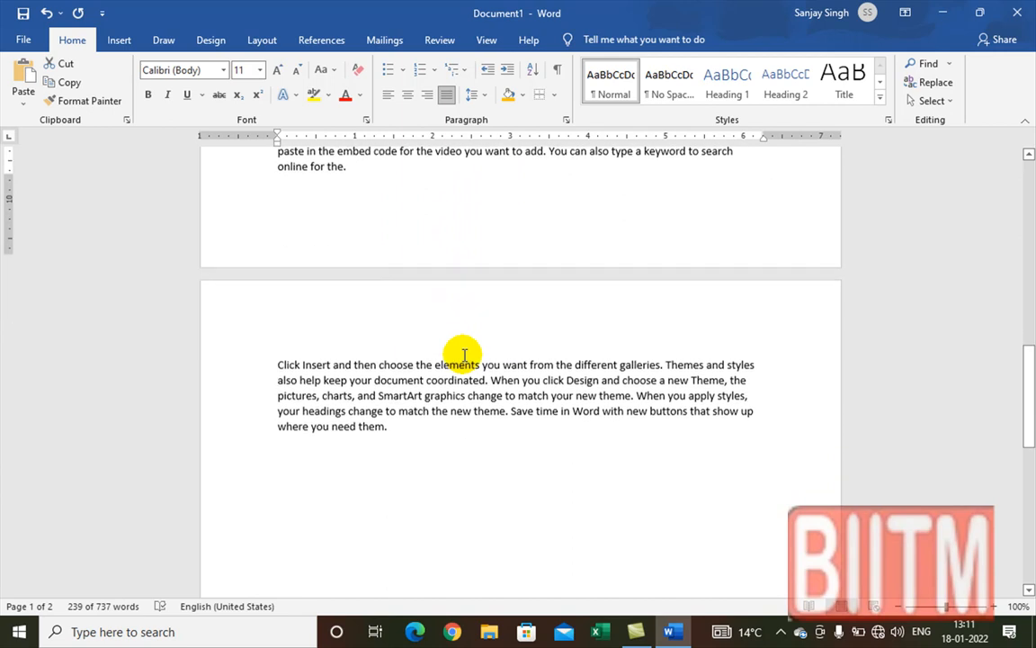
scroll(466, 355, "up", 10)
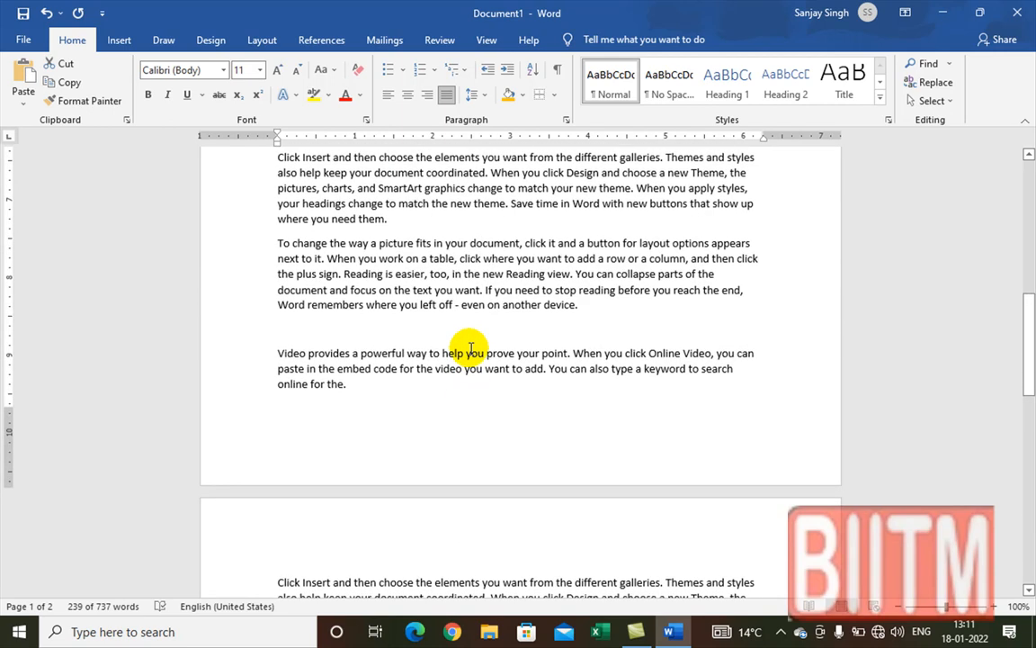
scroll(470, 348, "down", 4)
scroll(469, 348, "up", 9)
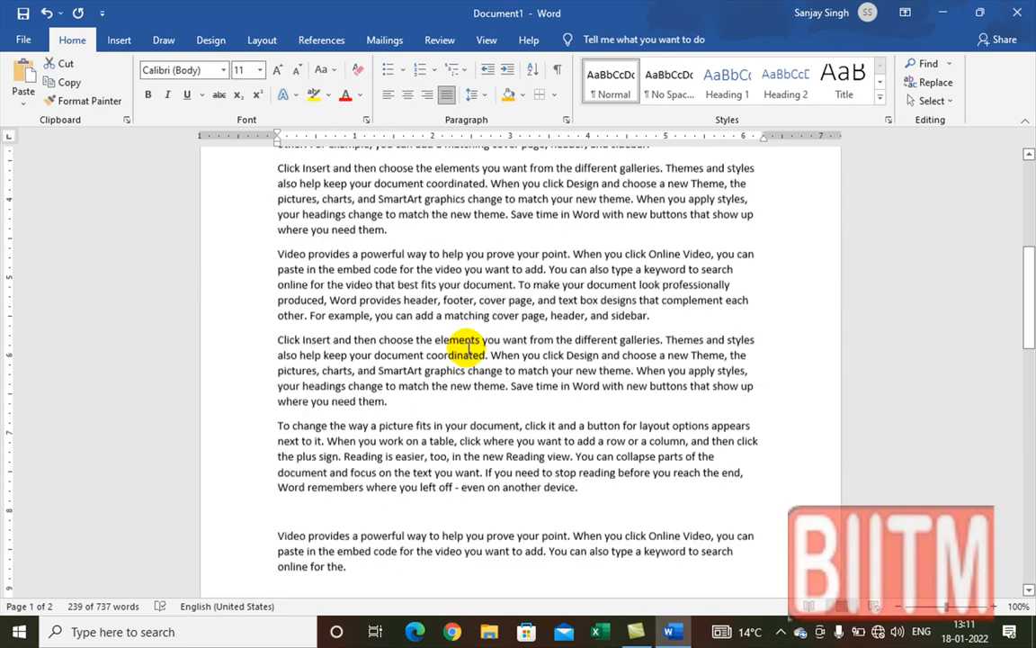
scroll(496, 332, "up", 2)
scroll(495, 332, "down", 1)
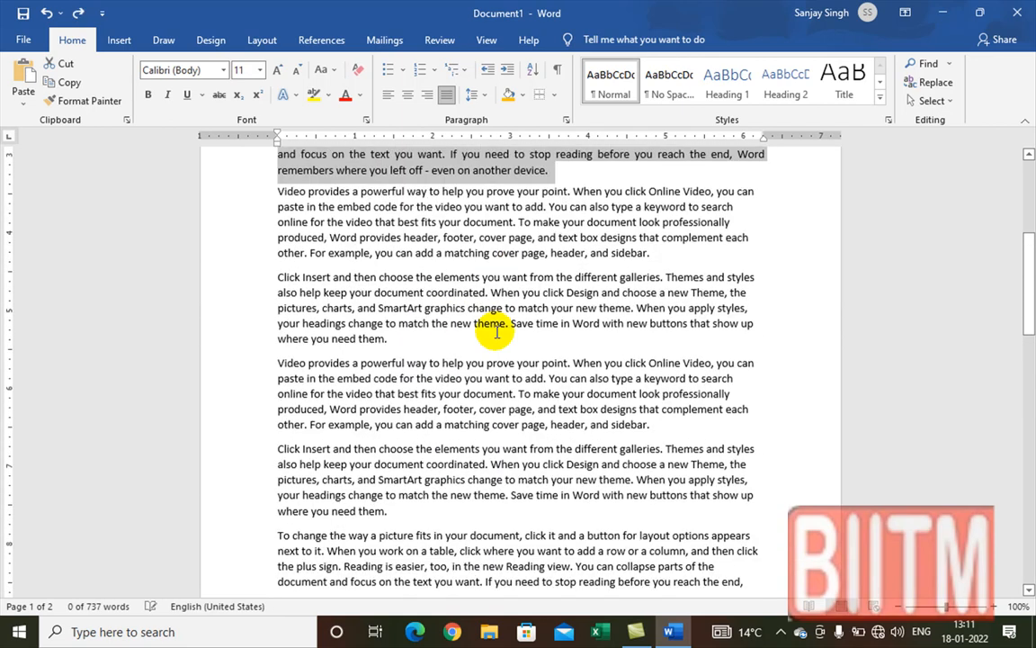
scroll(497, 332, "up", 5)
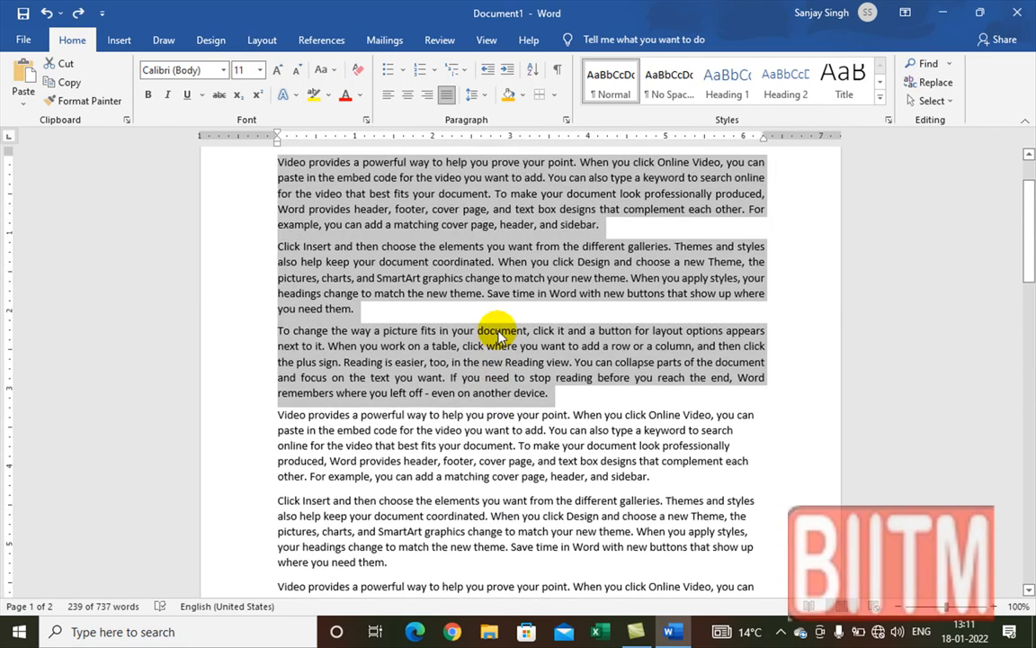
left_click(492, 346)
scroll(492, 346, "down", 15)
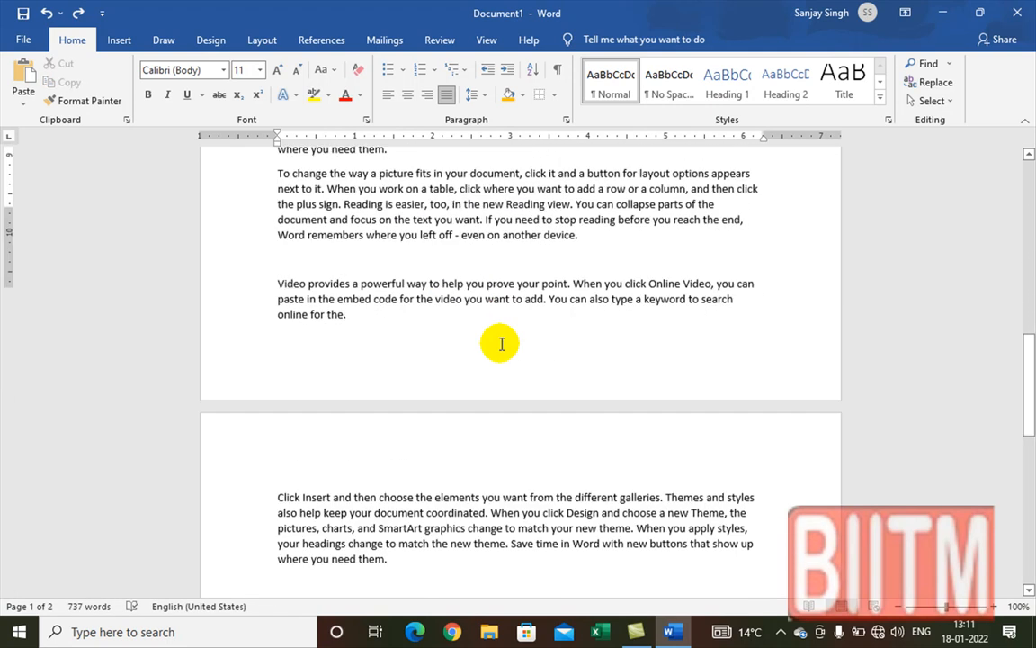
scroll(502, 344, "up", 3)
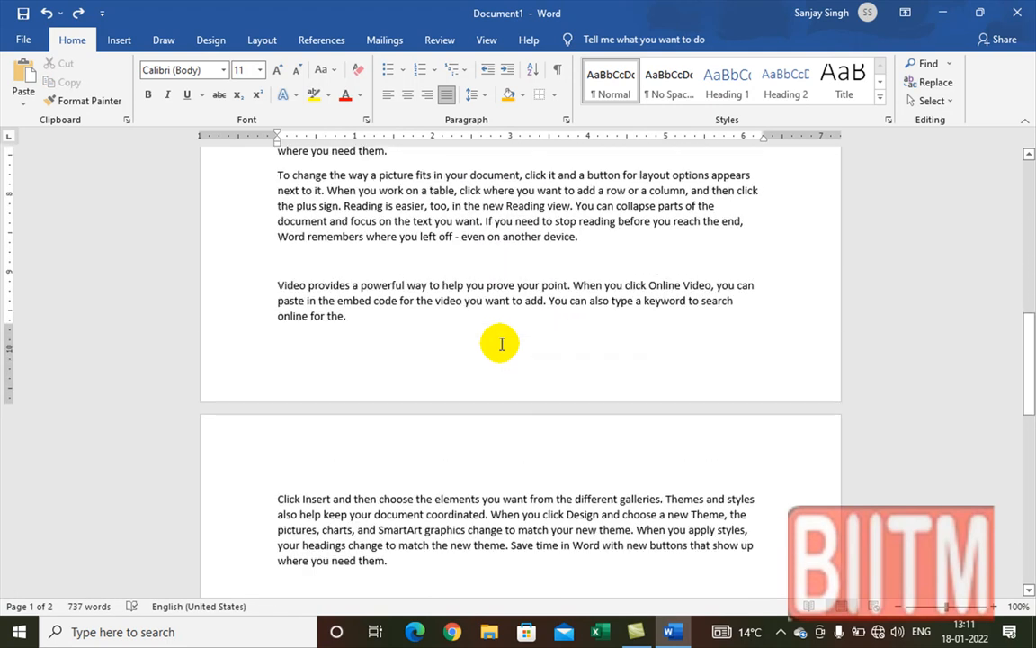
scroll(496, 345, "up", 7)
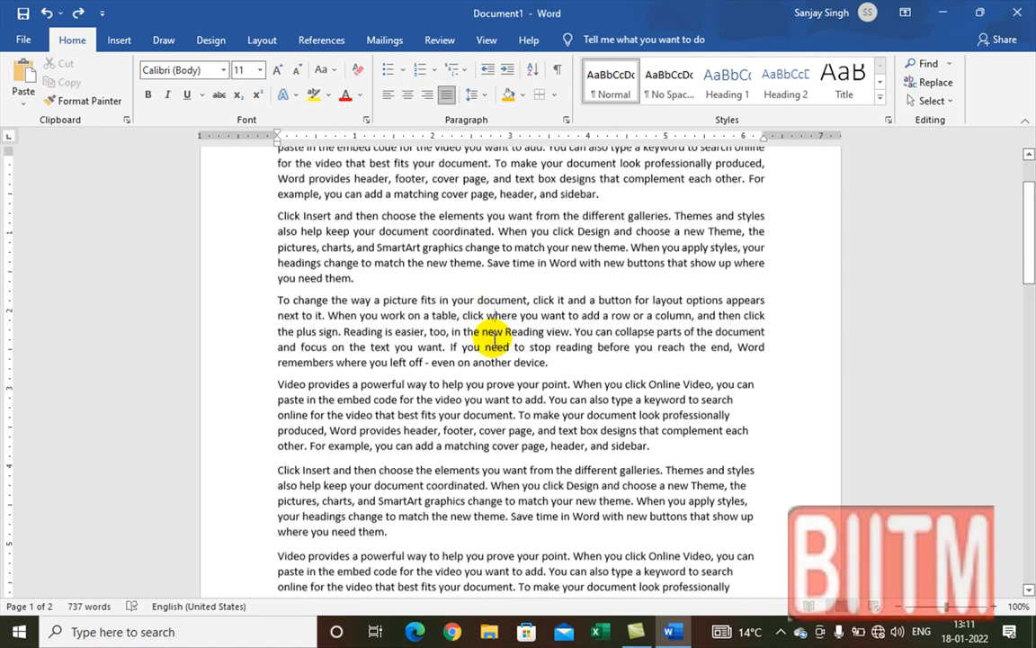
scroll(494, 334, "down", 8)
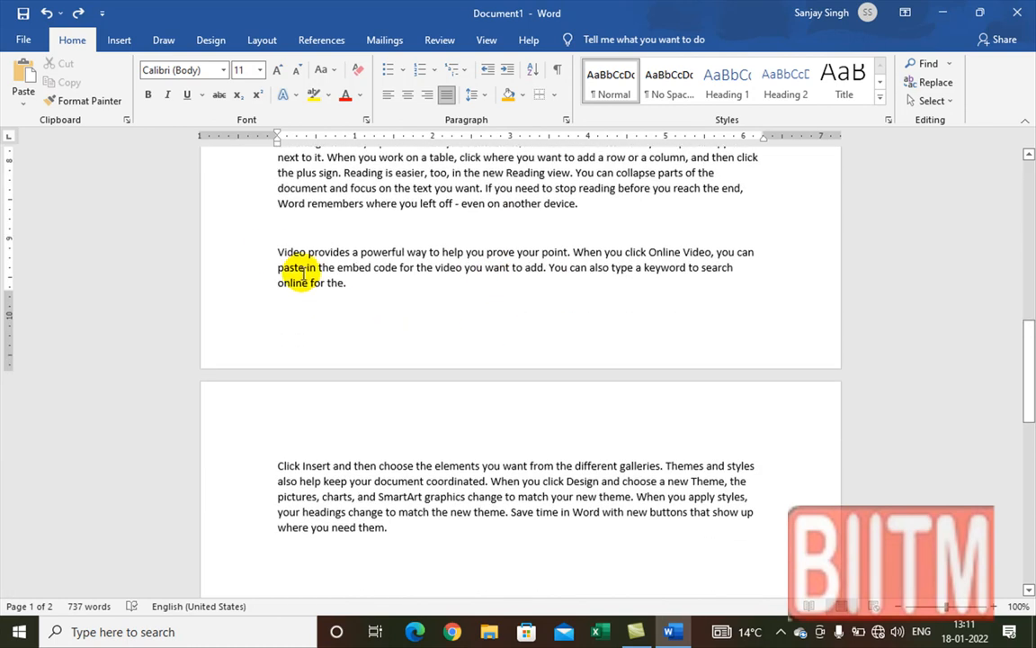
left_click_drag(272, 251, 431, 416)
left_click(373, 283)
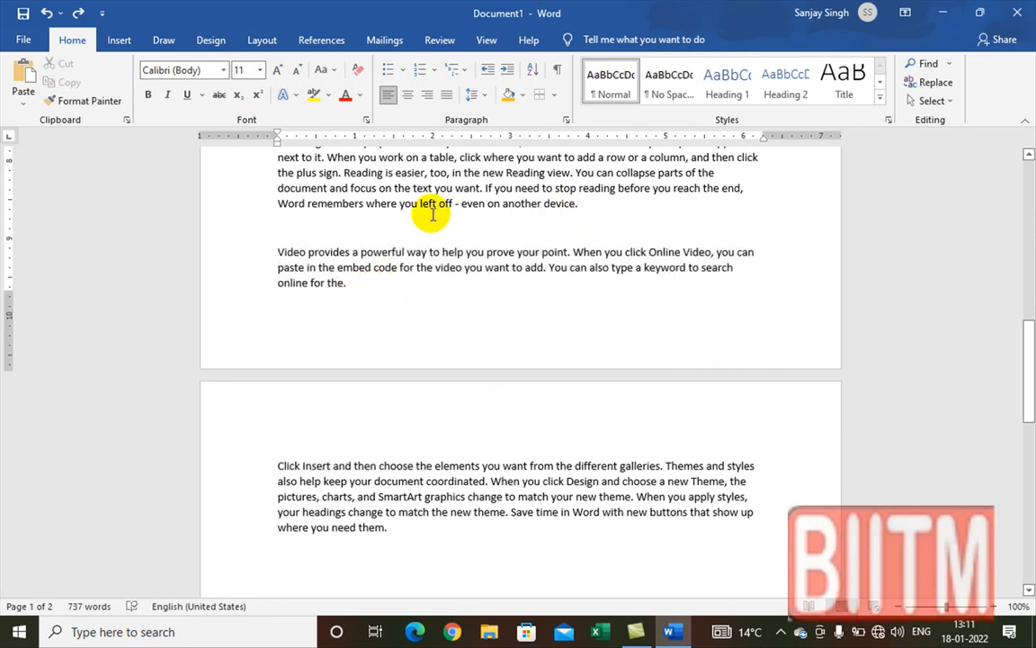
Insert an empty paragraph above the "To change the way a picture fits" paragraph just before the page break
scroll(483, 213, "up", 3)
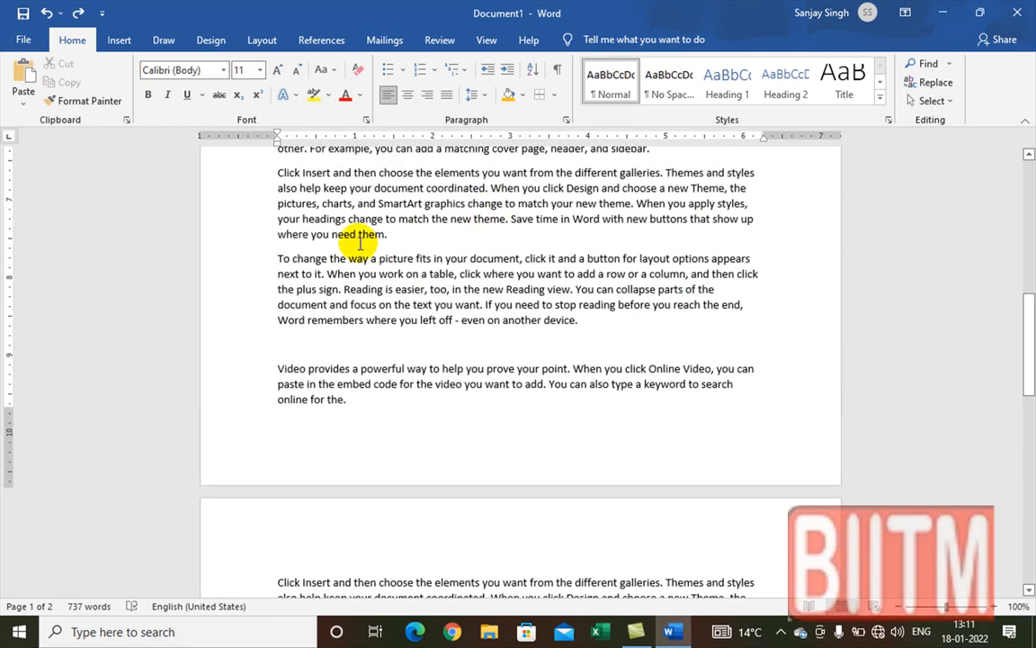
left_click(415, 236)
key("Return")
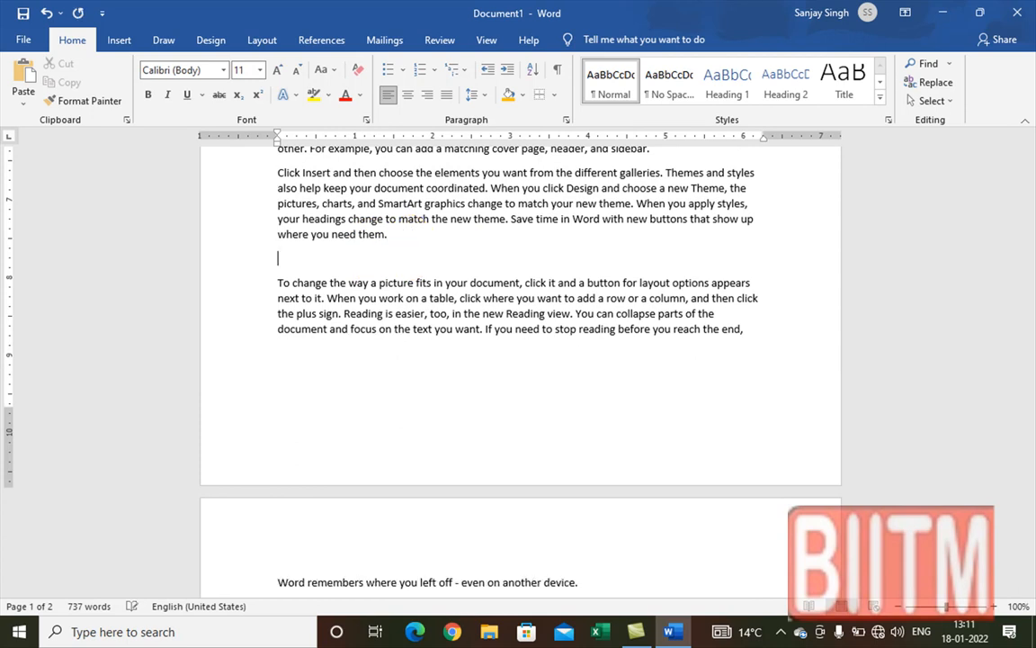
scroll(493, 469, "down", 3)
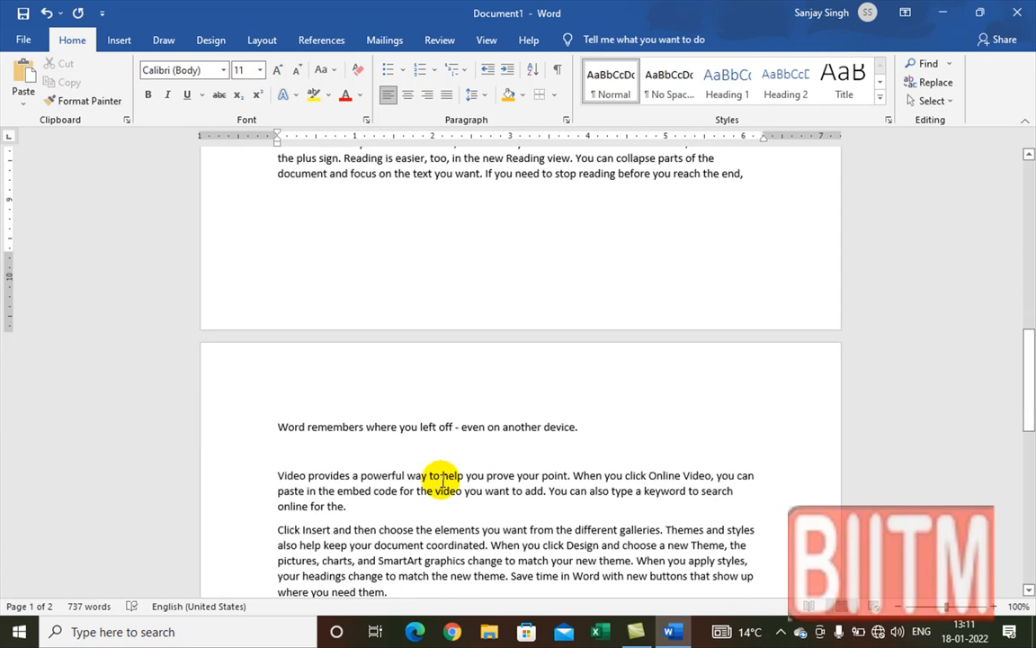
scroll(440, 261, "up", 2)
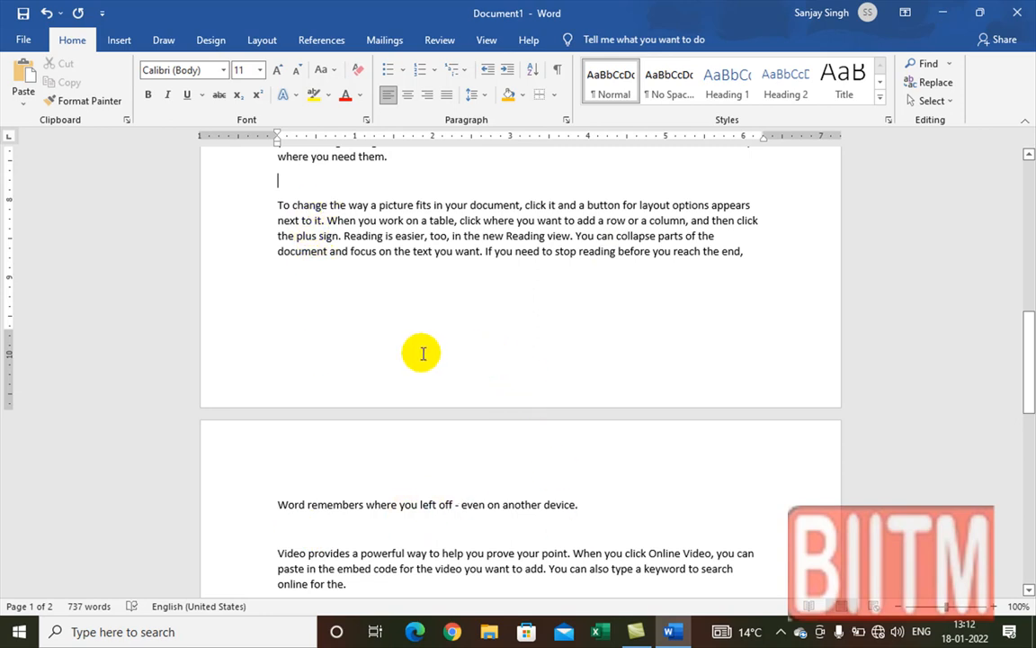
scroll(422, 353, "up", 1)
scroll(427, 334, "down", 1)
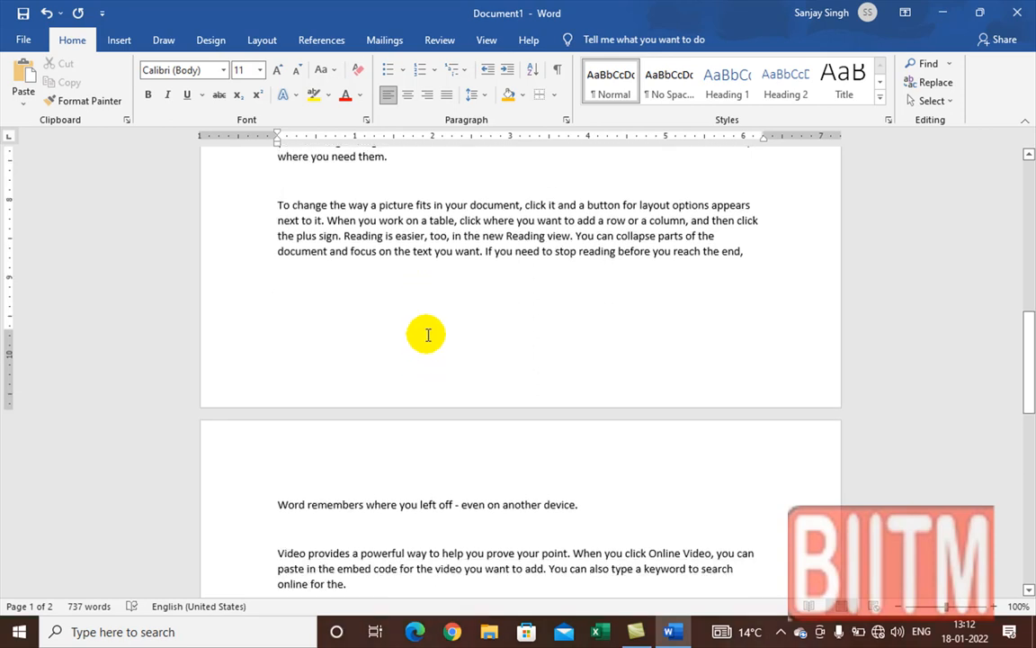
Try Widow/Orphan control without Keep with next on the "To change the way a picture fits" paragraph, and undo it
left_click_drag(273, 204, 585, 493)
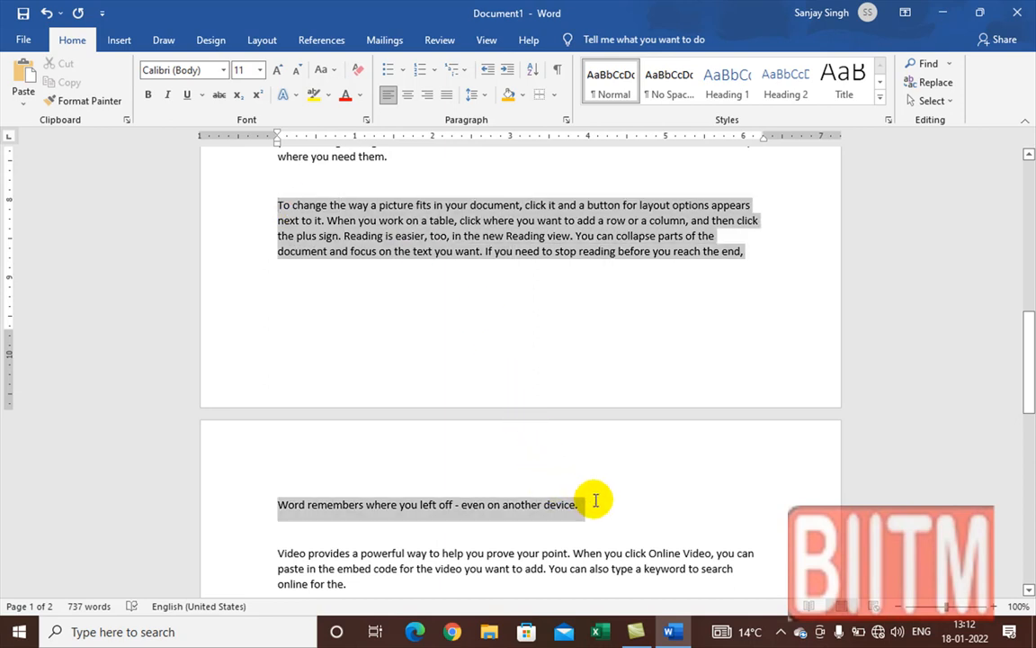
left_click(567, 122)
left_click(508, 115)
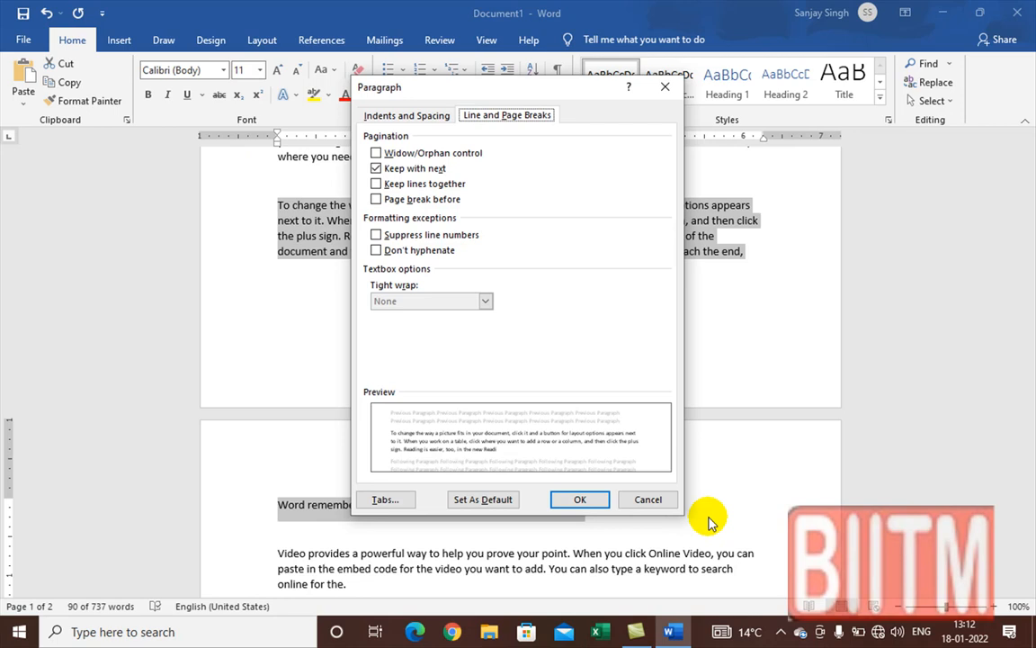
left_click(376, 167)
left_click(376, 153)
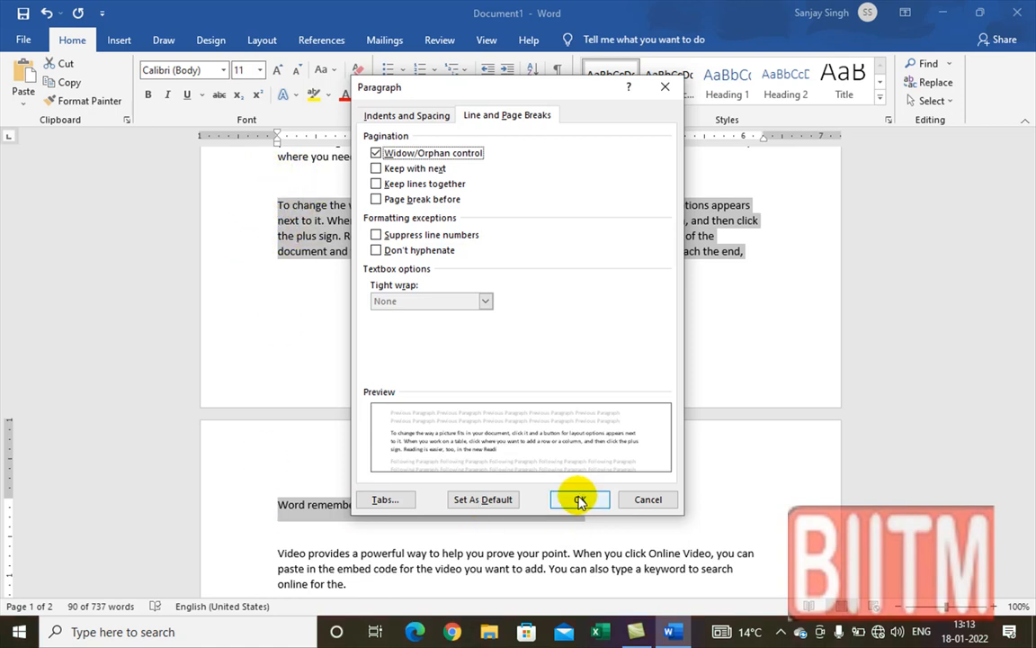
left_click(580, 500)
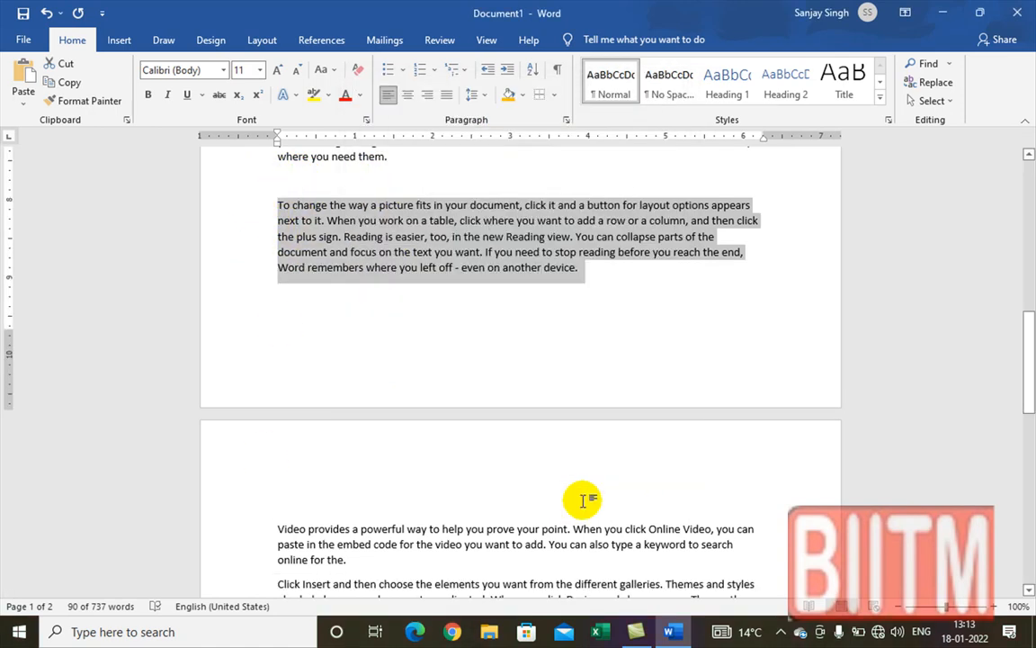
key("ctrl+z")
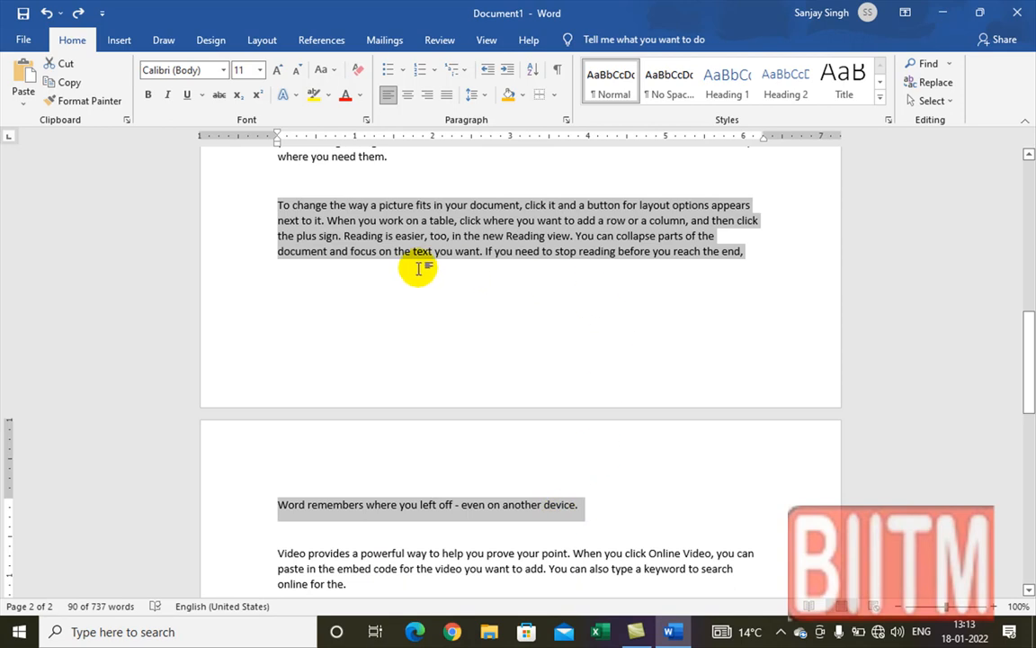
Turn off Keep with next and turn on Widow/Orphan control for the selected "To change the way a picture fits" paragraph
left_click(567, 122)
left_click(376, 153)
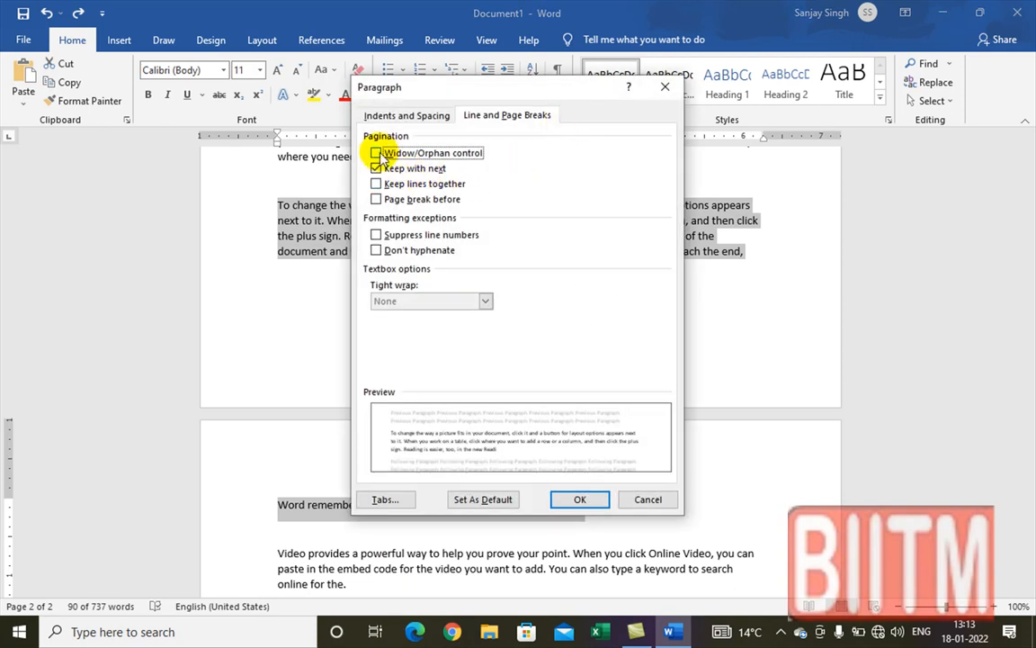
left_click(377, 168)
left_click(376, 153)
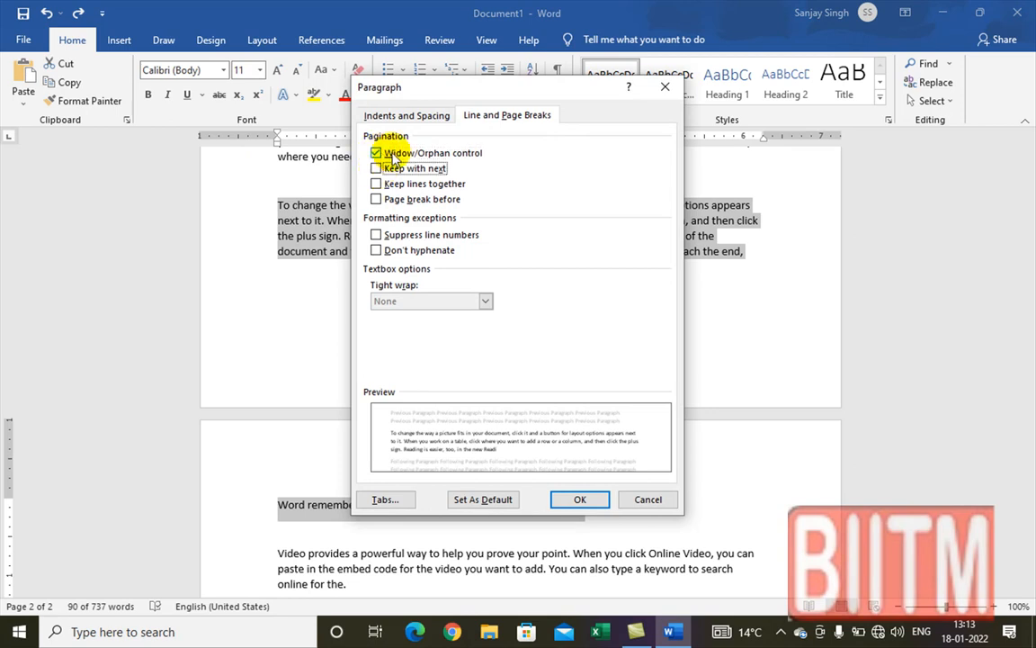
left_click_drag(486, 90, 847, 79)
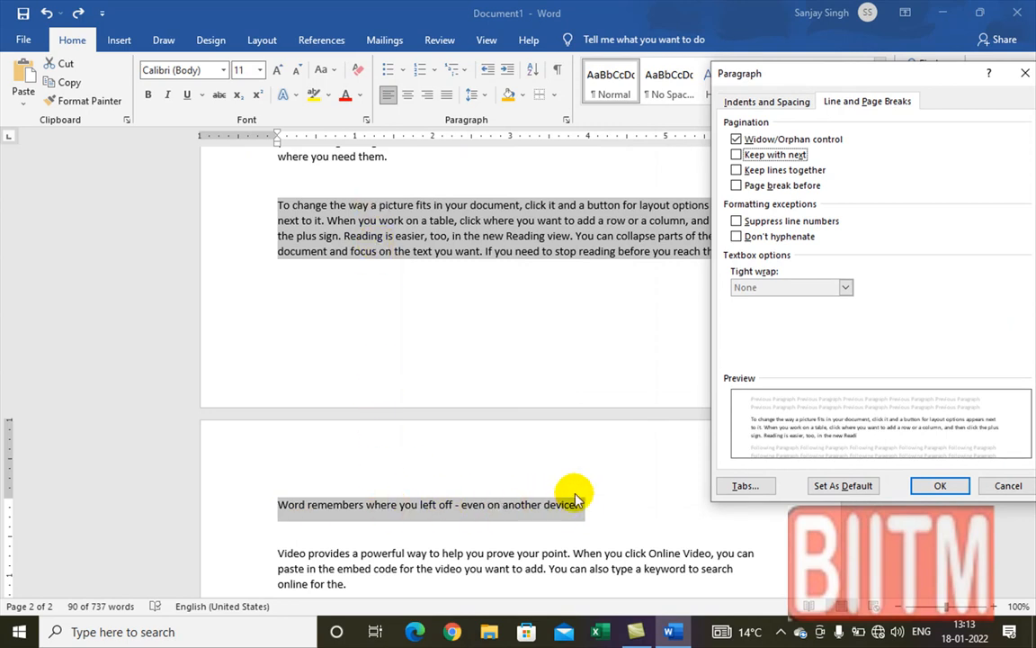
left_click(941, 486)
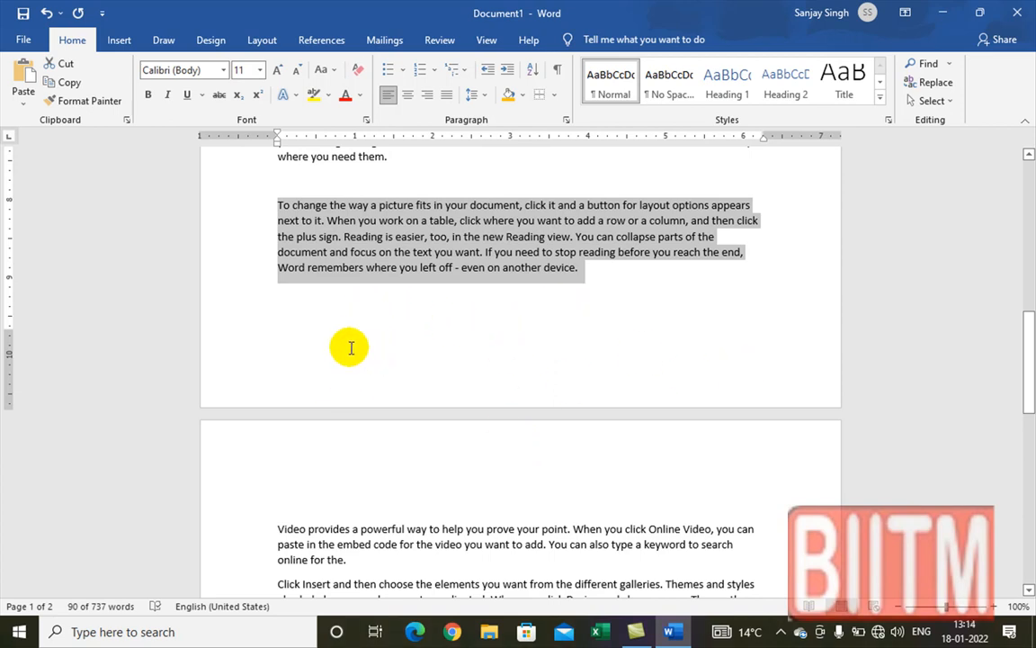
Delete the empty paragraph above the "To change the way a picture fits" paragraph
scroll(444, 462, "down", 1)
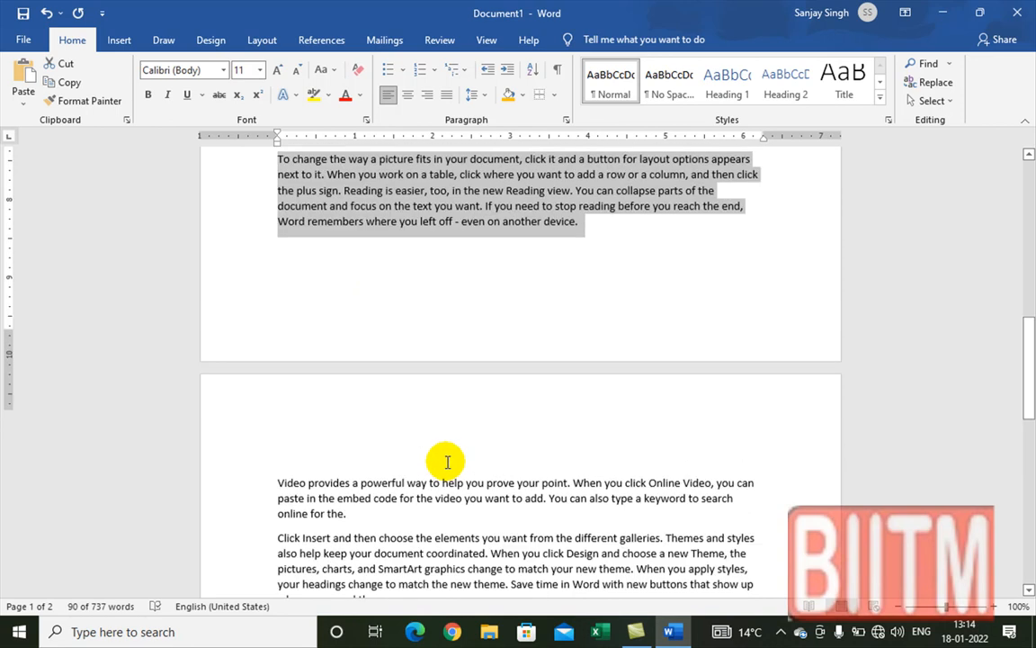
scroll(374, 504, "up", 2)
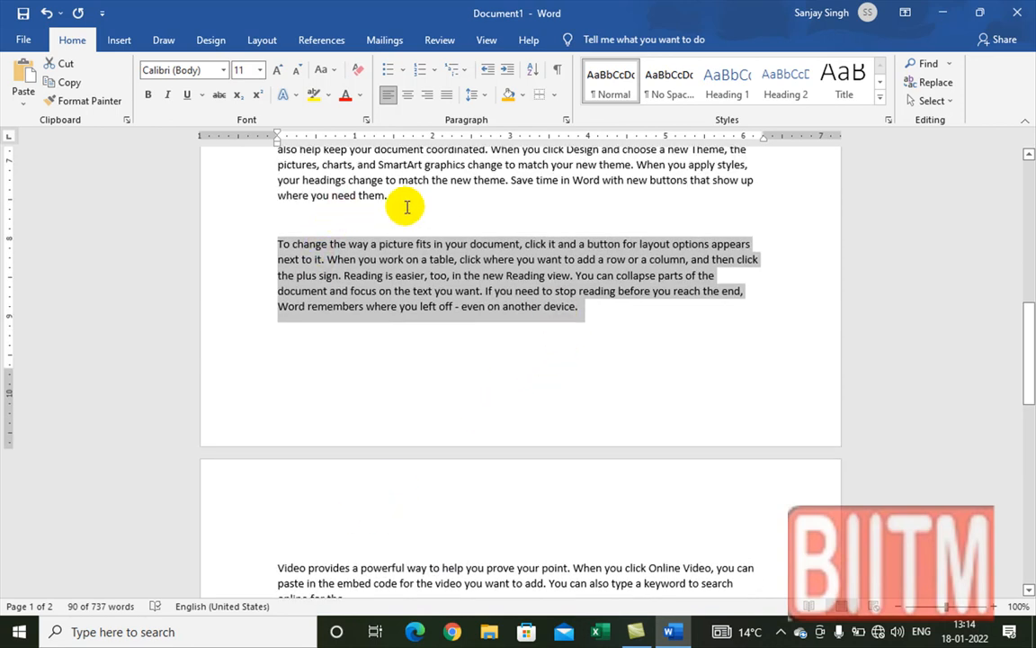
left_click(448, 203)
key("Delete")
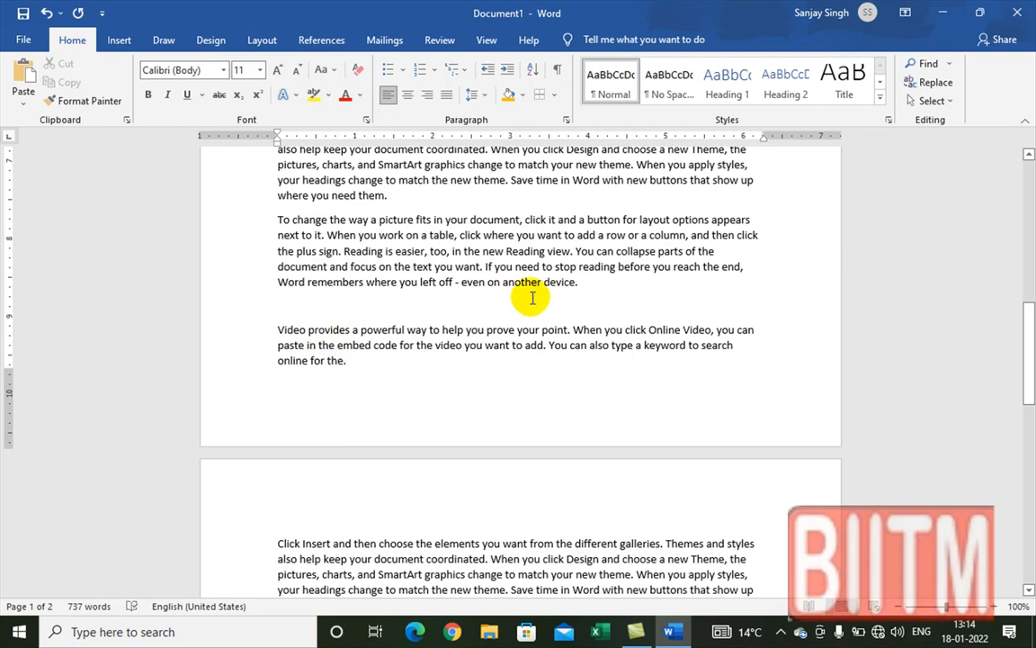
Insert a break after "even on another device." to push the "Video provides" paragraph to page two, and turn off Widow/Orphan control there
left_click(580, 283)
key("ctrl+Return")
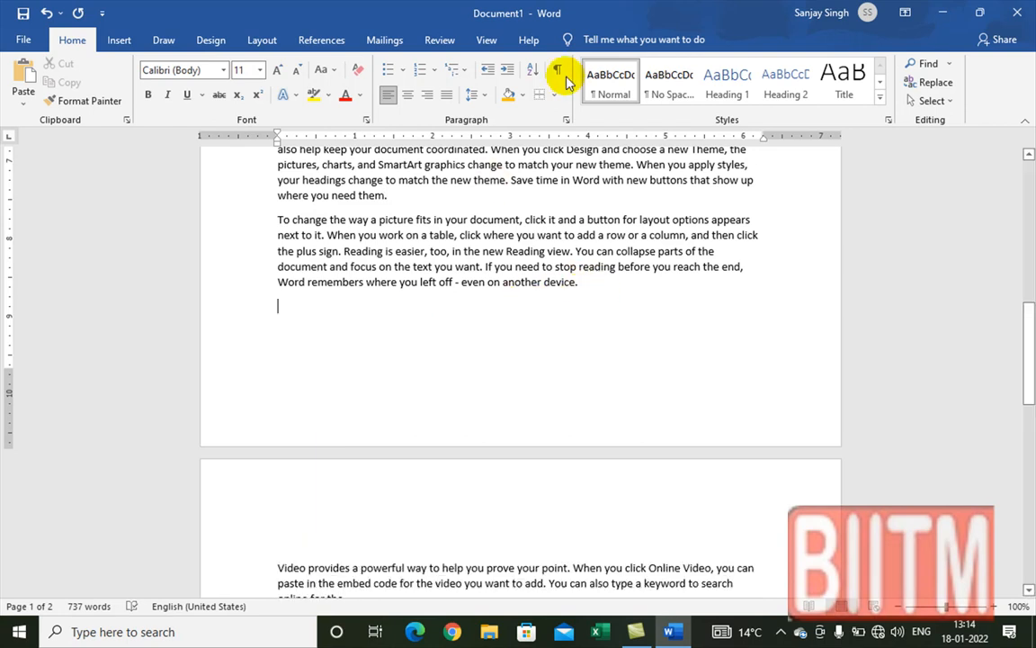
left_click(565, 119)
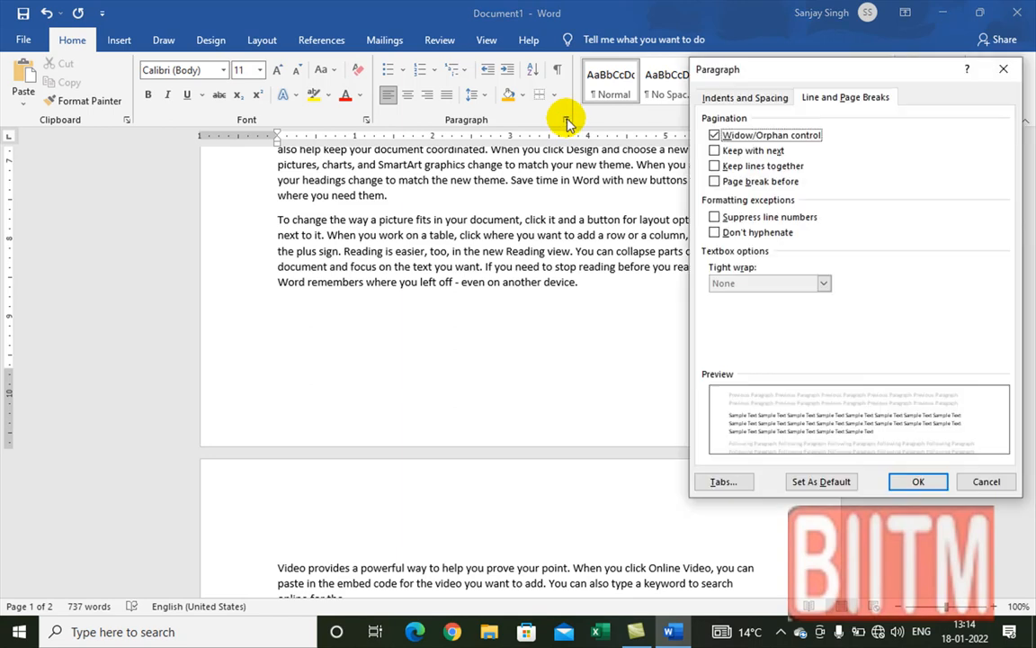
left_click(716, 135)
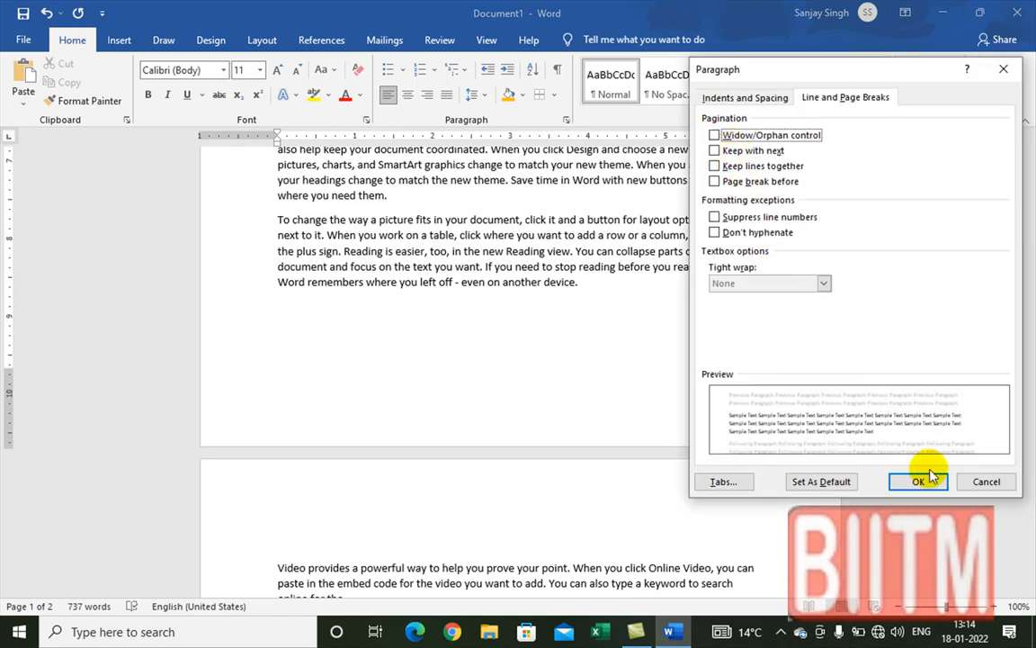
left_click(916, 482)
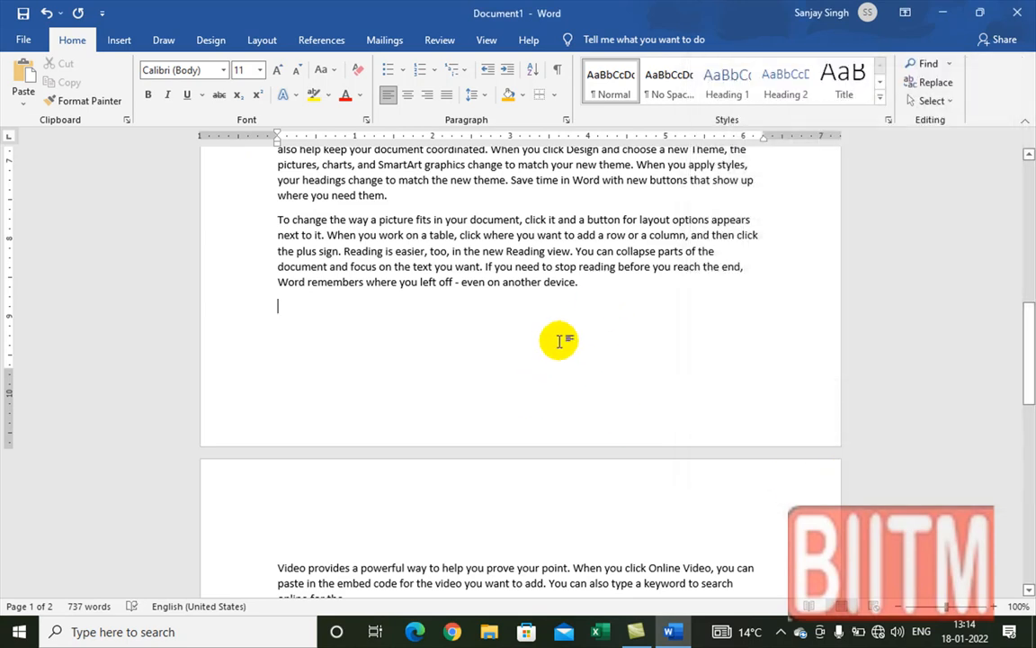
Remove the break after "even on another device.", try inserting it again, and undo that insertion
left_click(626, 290)
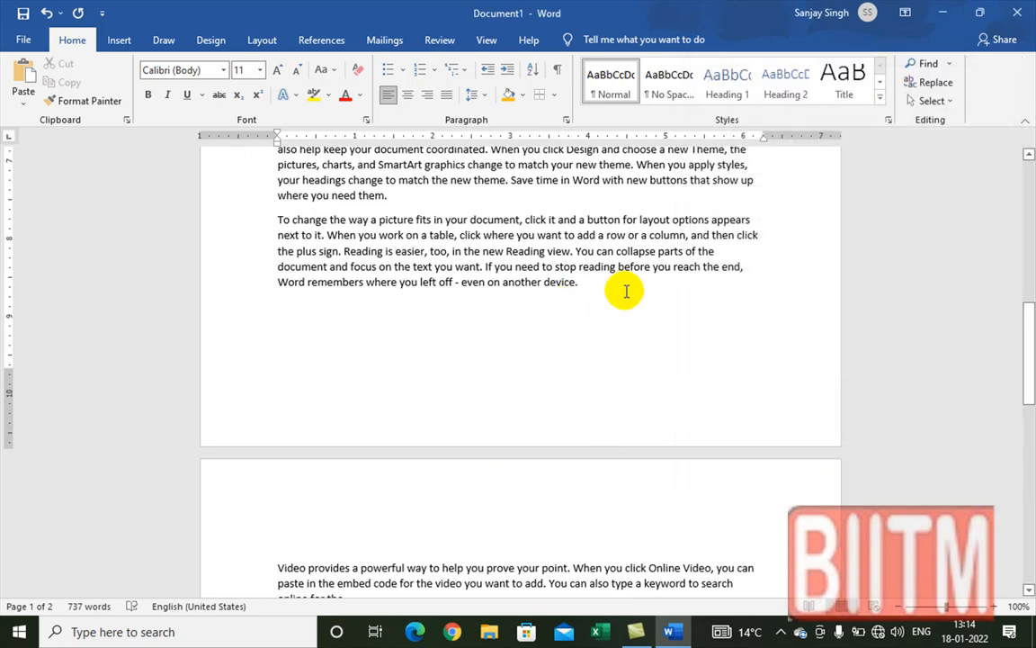
key("Delete")
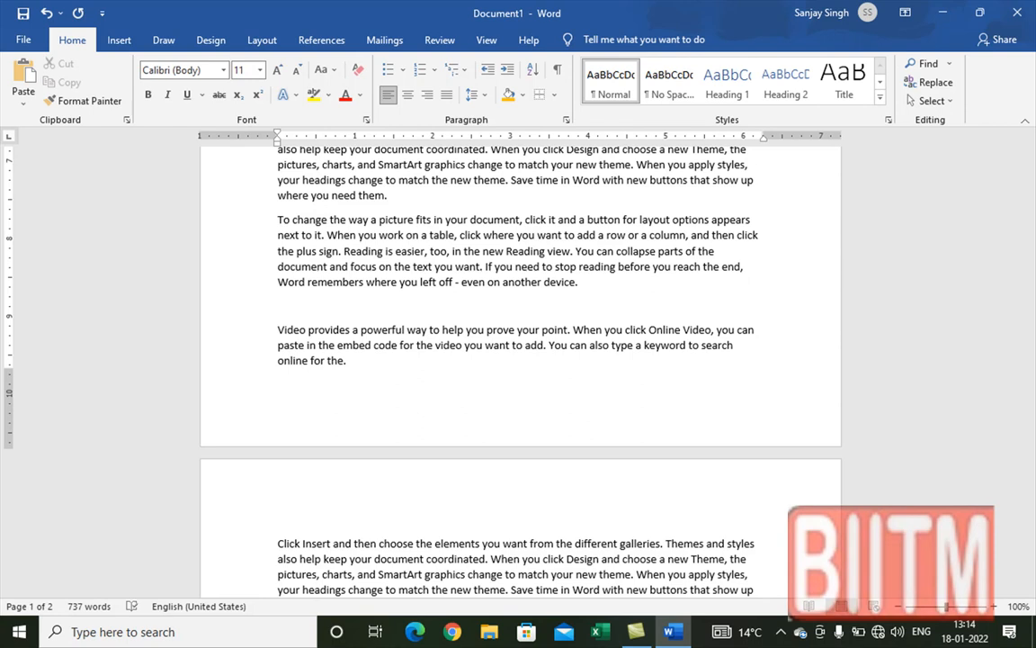
key("ctrl+Return")
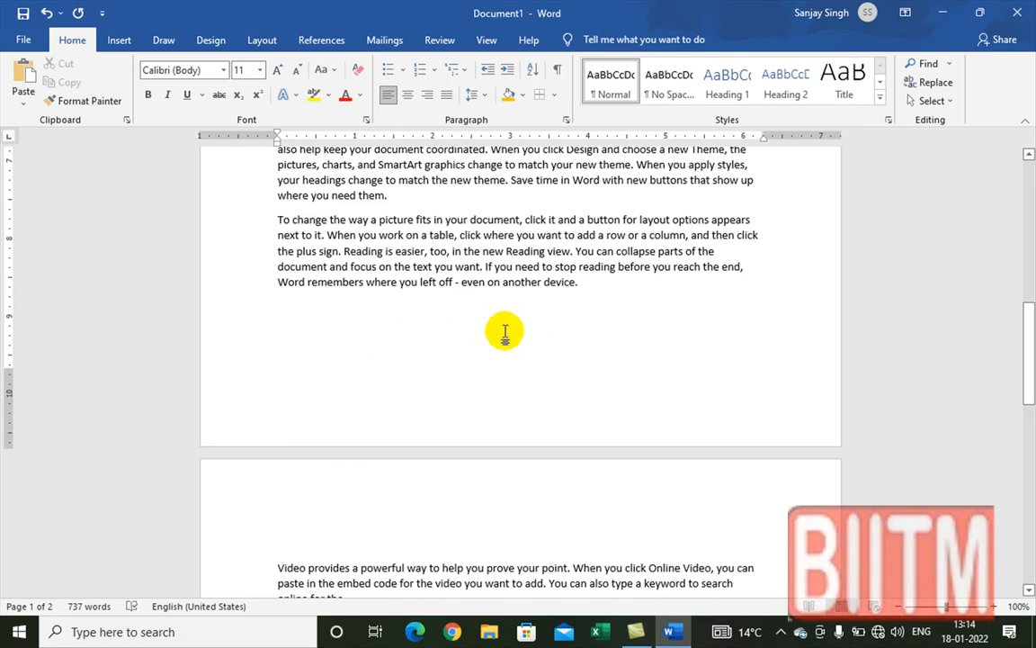
key("ctrl+z")
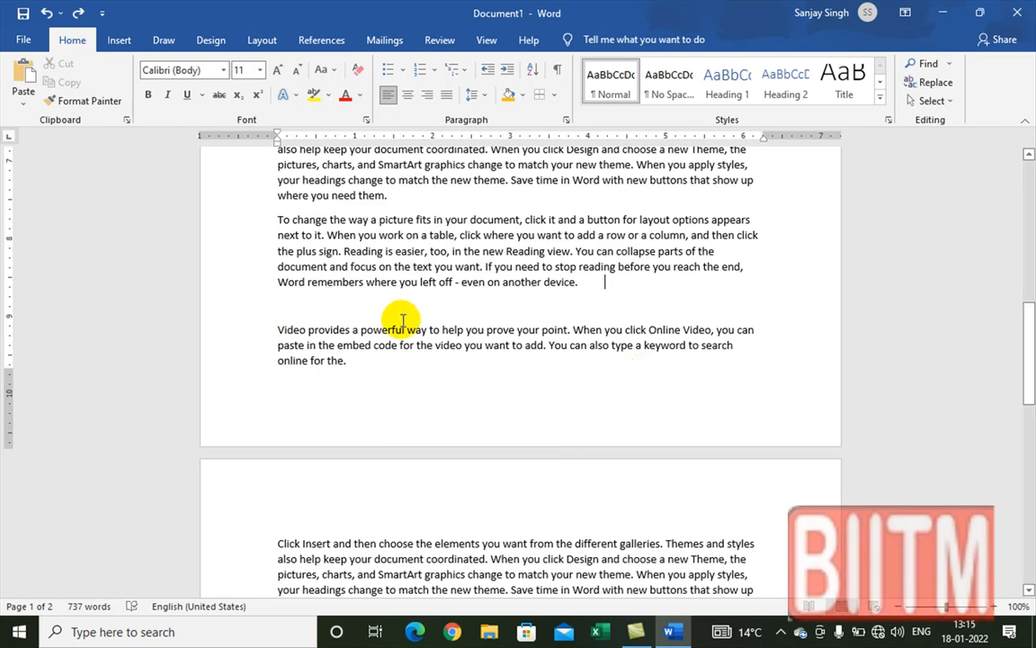
Join the "Click Insert" paragraph on page two to the end of "online for the." and delete the empty paragraph above "Video provides"
left_click(371, 370)
key("Delete")
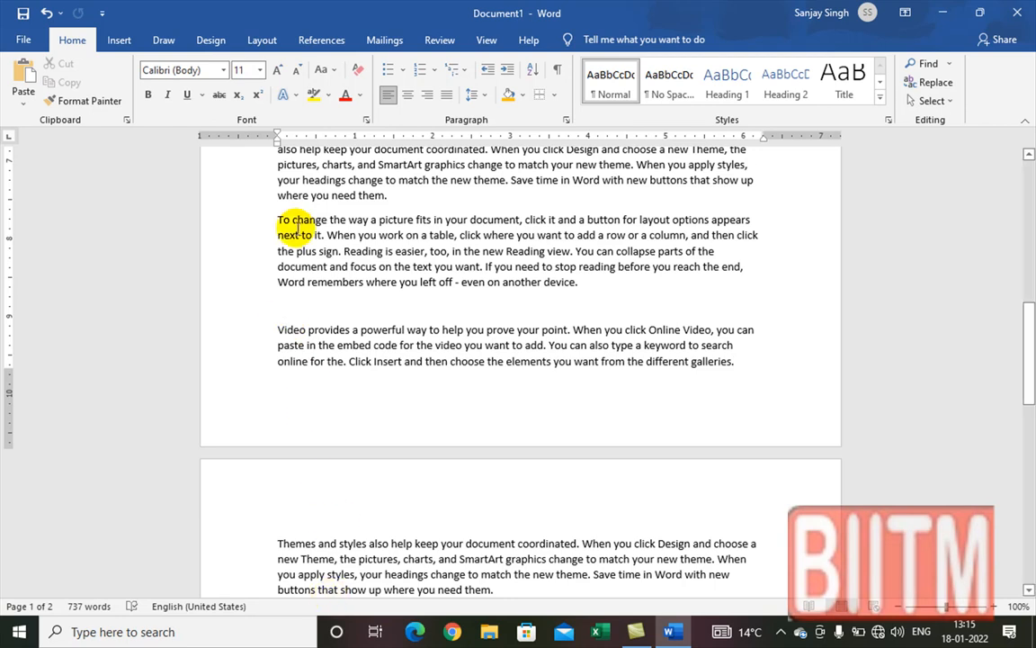
left_click(284, 310)
key("Delete")
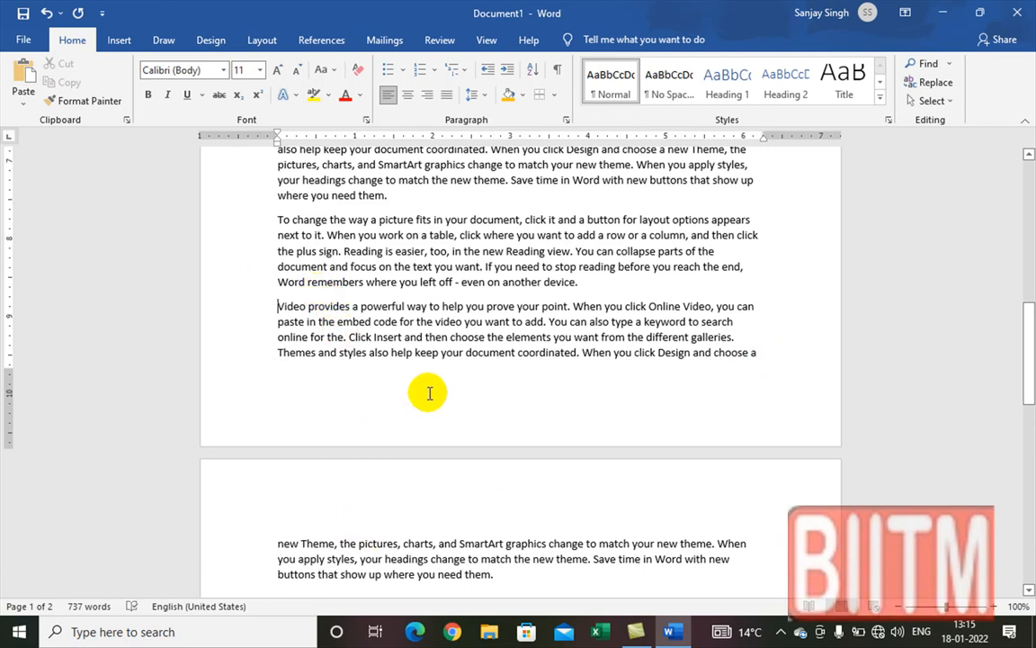
Turn off Widow/Orphan control and turn on Keep with next for the "To change the way" and "Video provides" paragraphs
left_click_drag(260, 217, 514, 572)
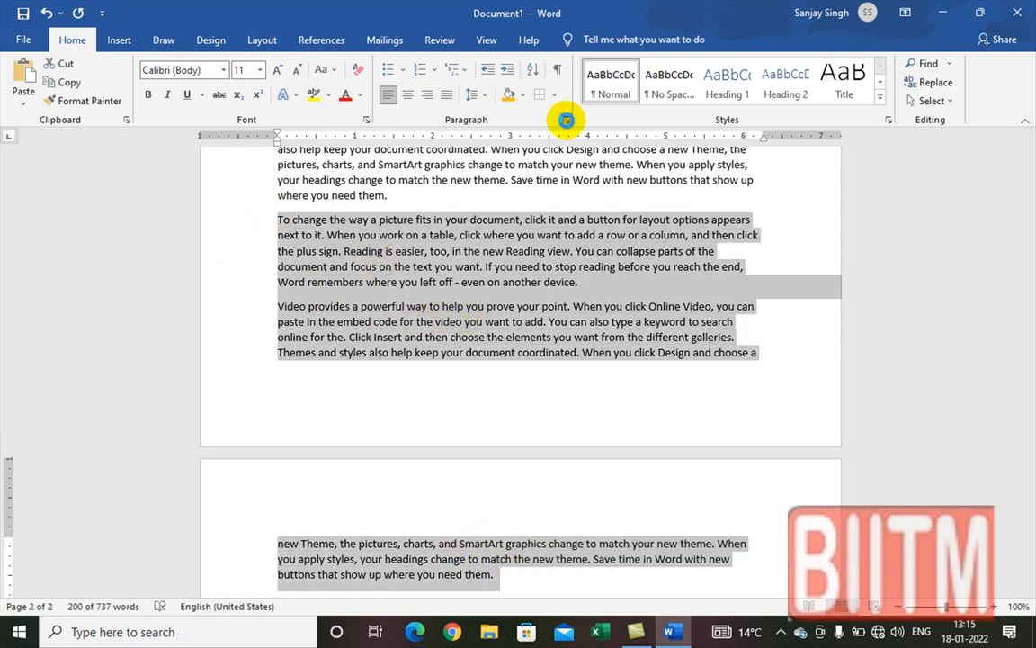
left_click(566, 120)
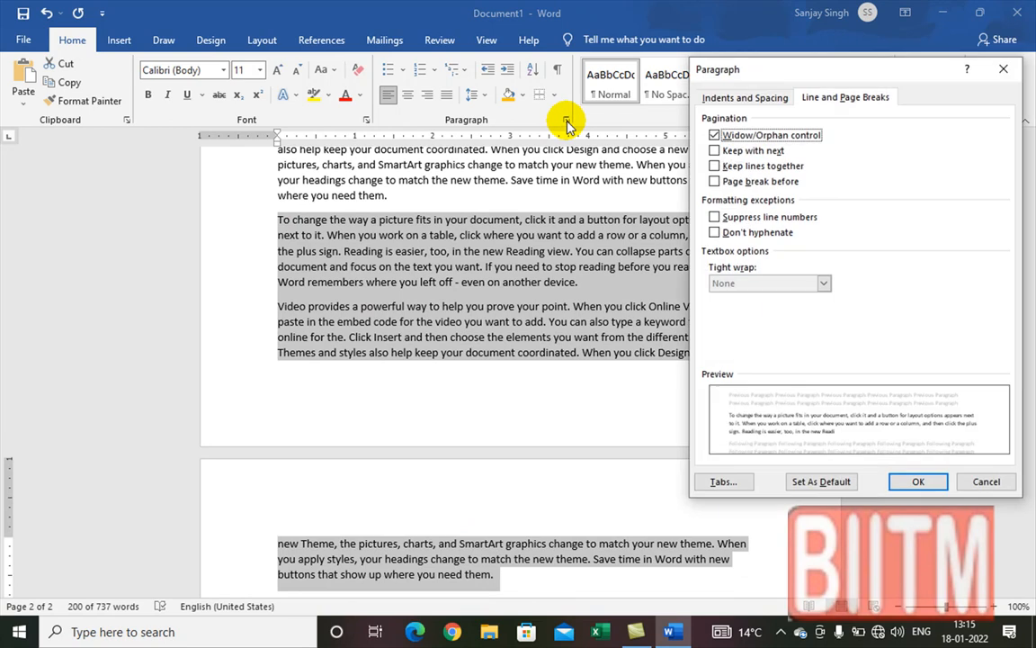
left_click(716, 137)
left_click(765, 152)
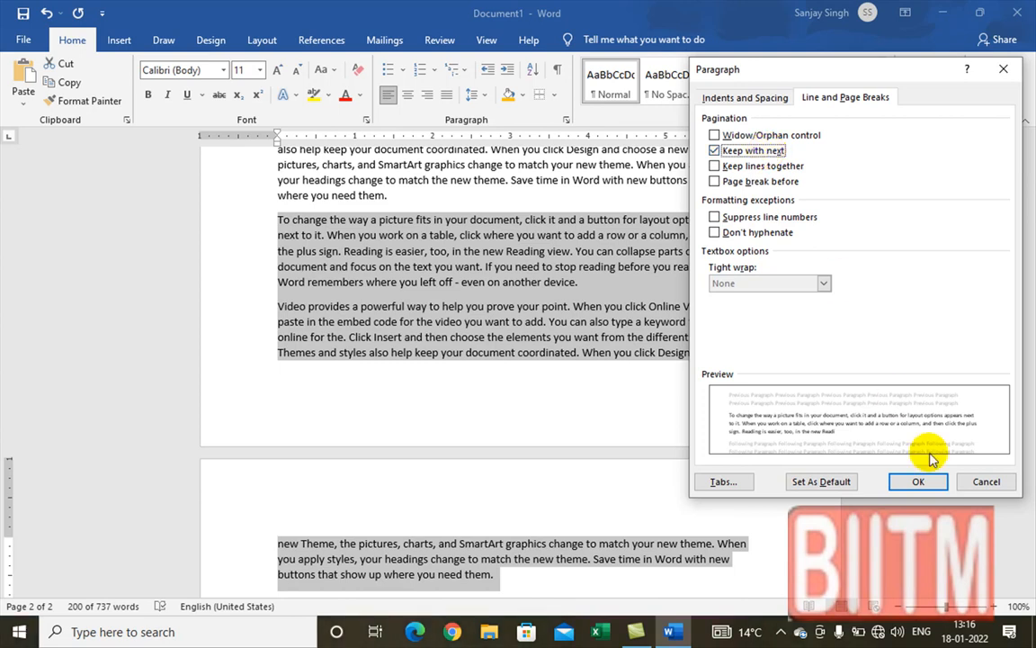
left_click(919, 481)
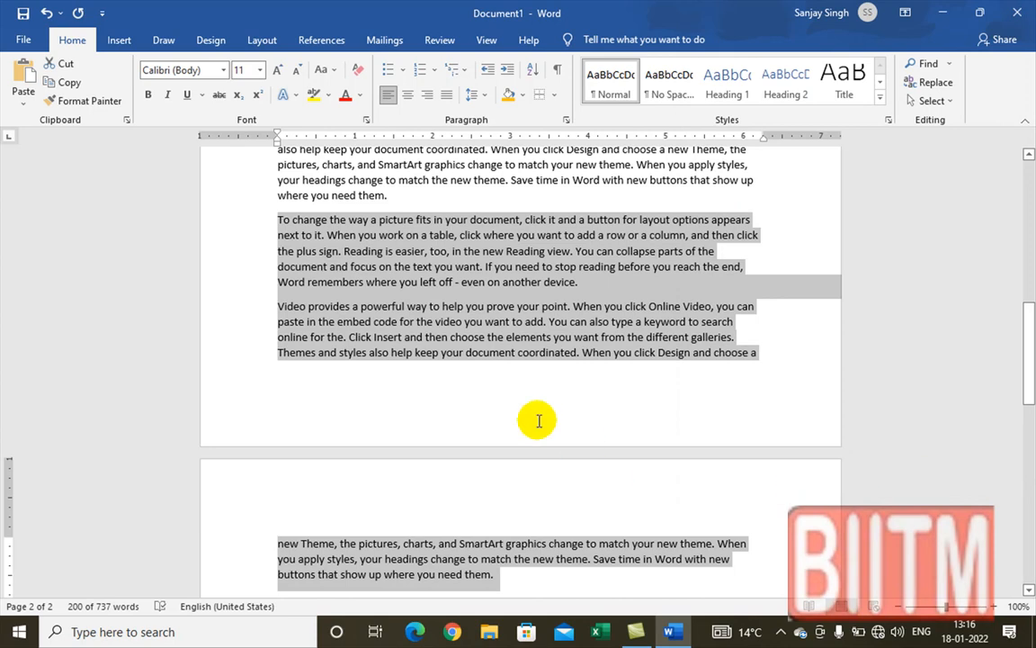
Insert two empty paragraphs between "even on another device." and the "Video provides" paragraph
scroll(540, 396, "down", 2)
scroll(541, 396, "up", 3)
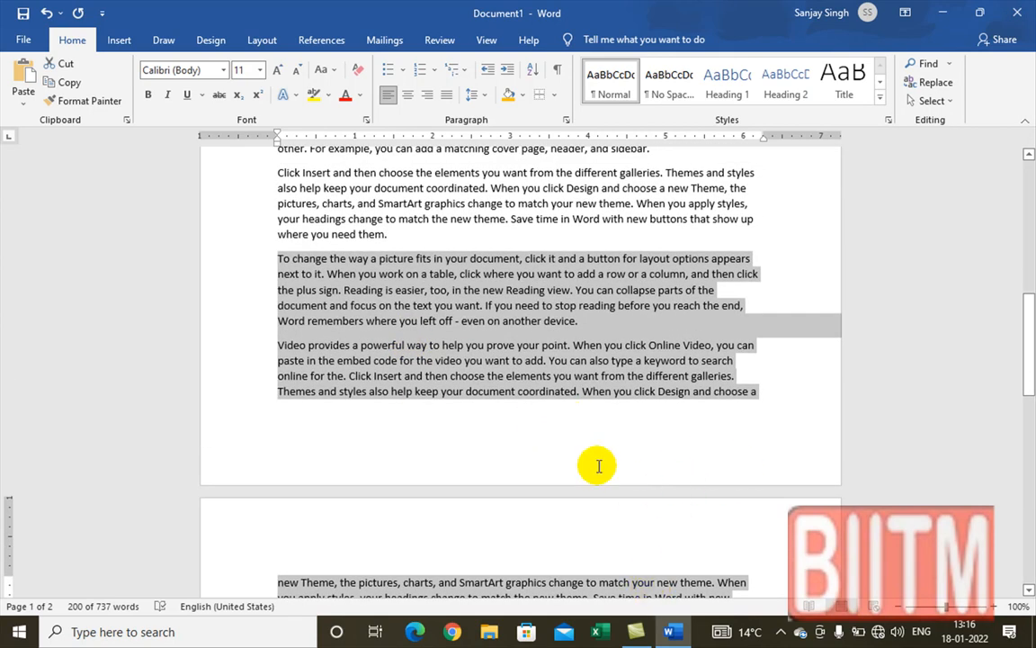
left_click(276, 259)
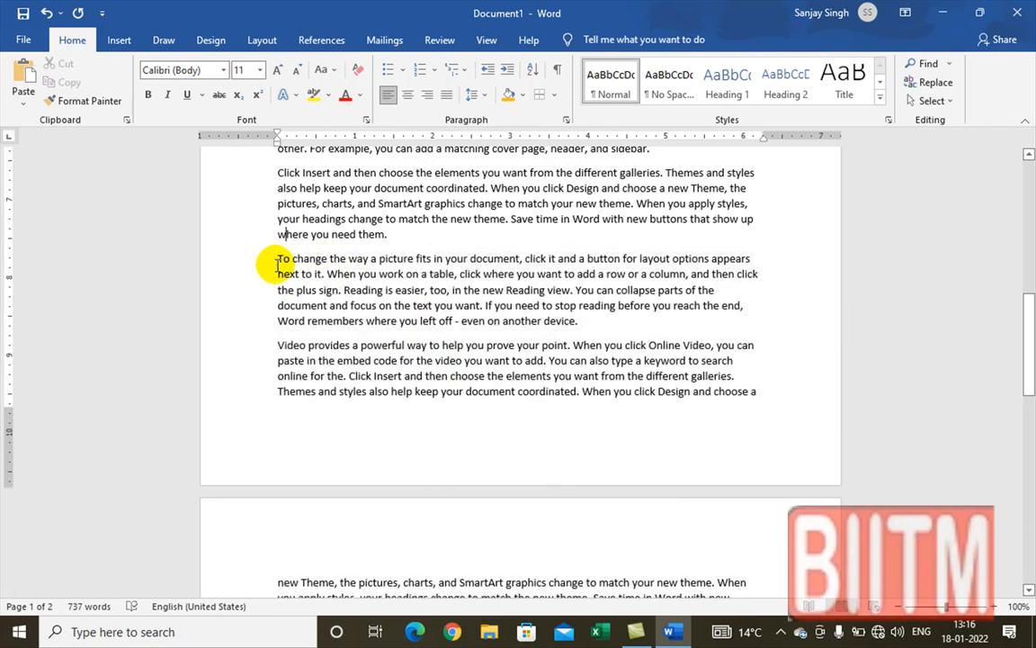
left_click(590, 322)
key("Return")
key("Return")
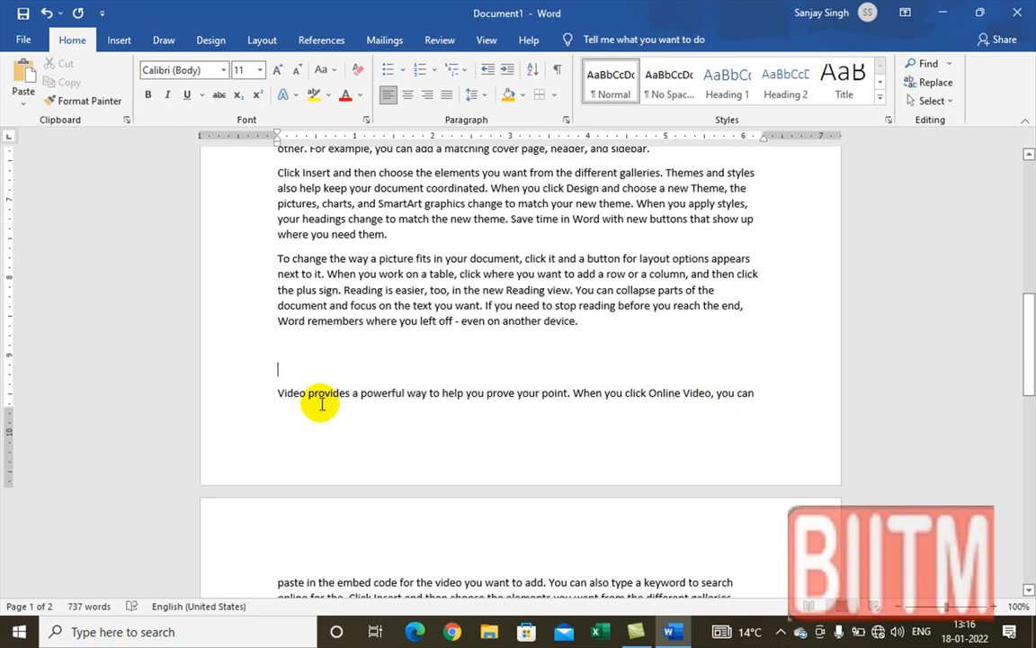
Turn off Keep with next and turn on Widow/Orphan control for the empty paragraph above "Video provides"
left_click(566, 120)
left_click(714, 151)
left_click(714, 134)
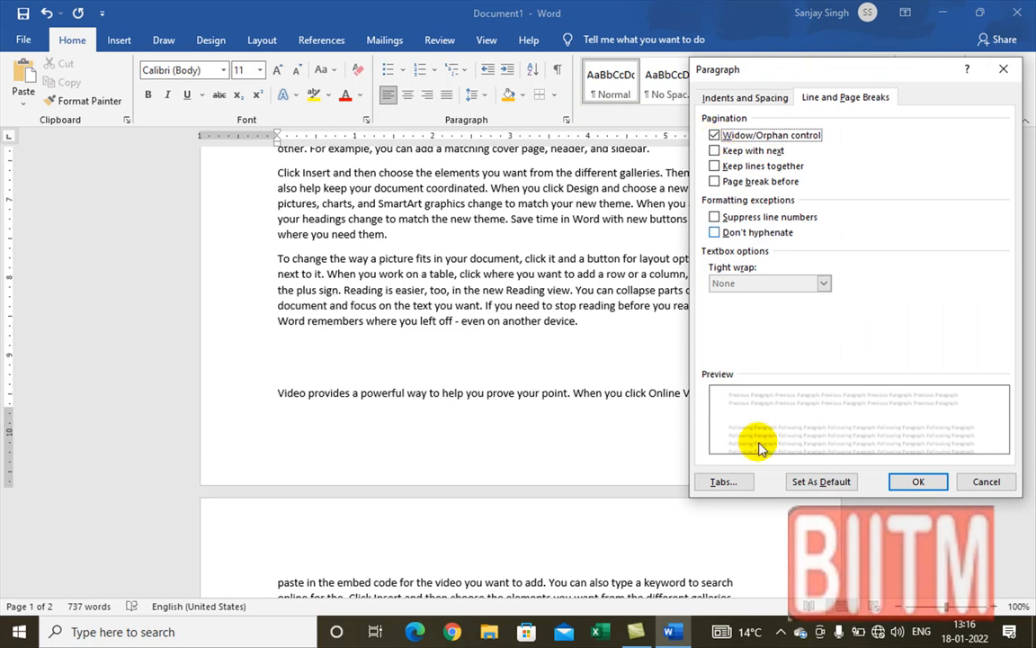
left_click(909, 481)
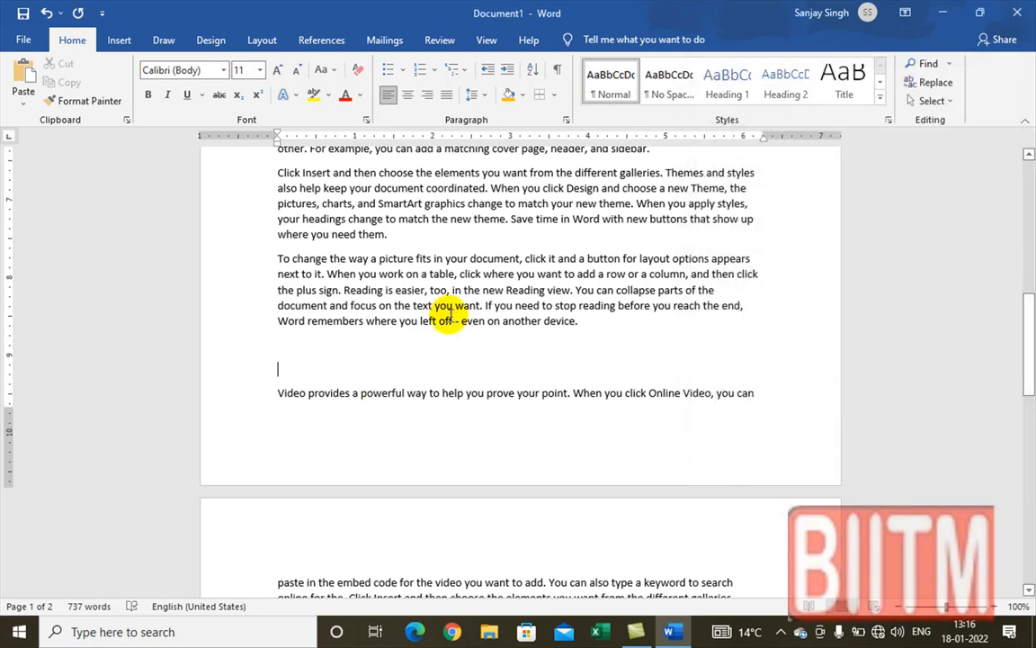
Turn off Keep with next and turn on Widow/Orphan control from the "To change the way" paragraph through the "Video provides" paragraph
left_click_drag(276, 258, 667, 572)
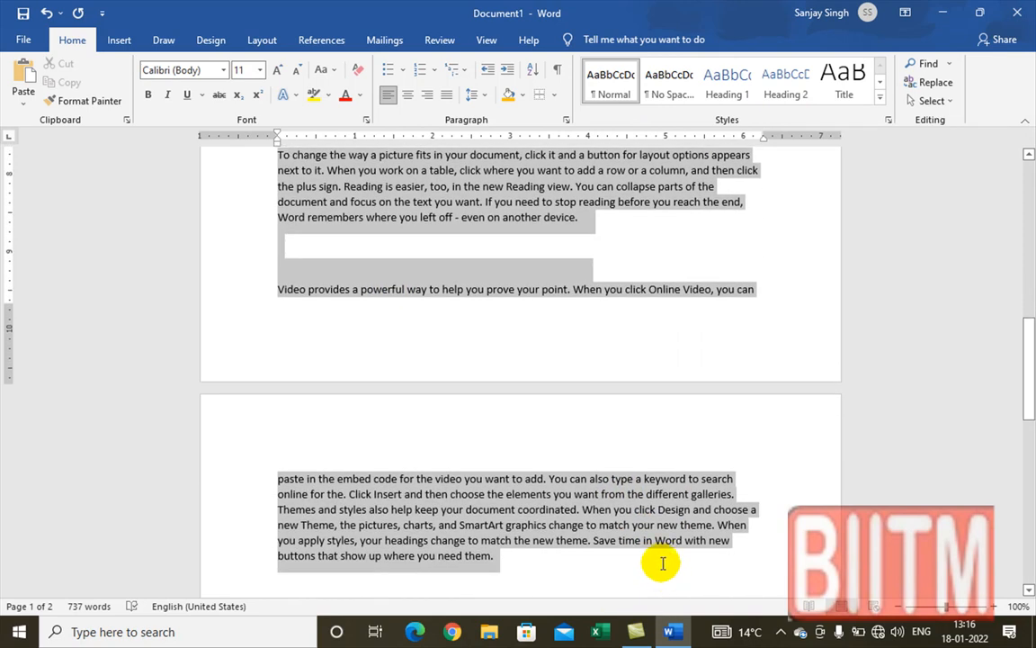
left_click(566, 118)
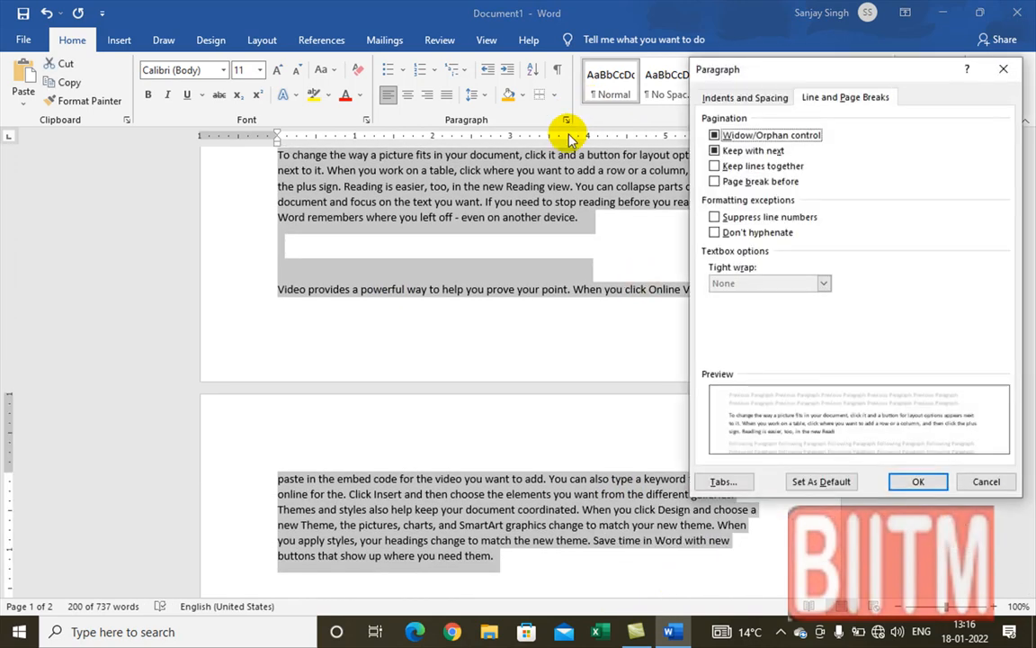
left_click(716, 151)
left_click(717, 154)
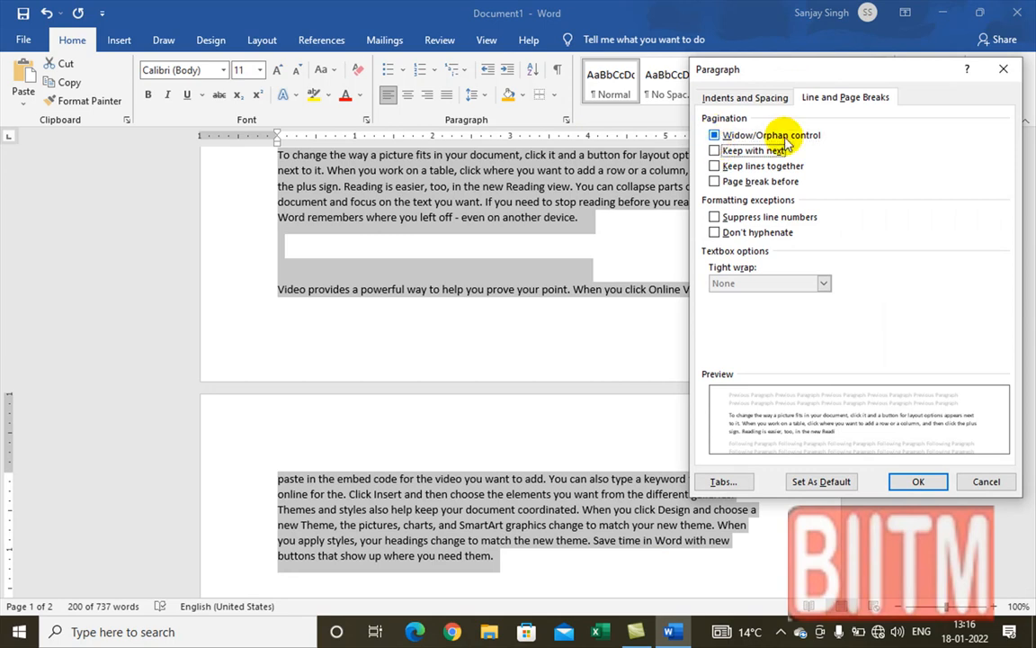
left_click(717, 135)
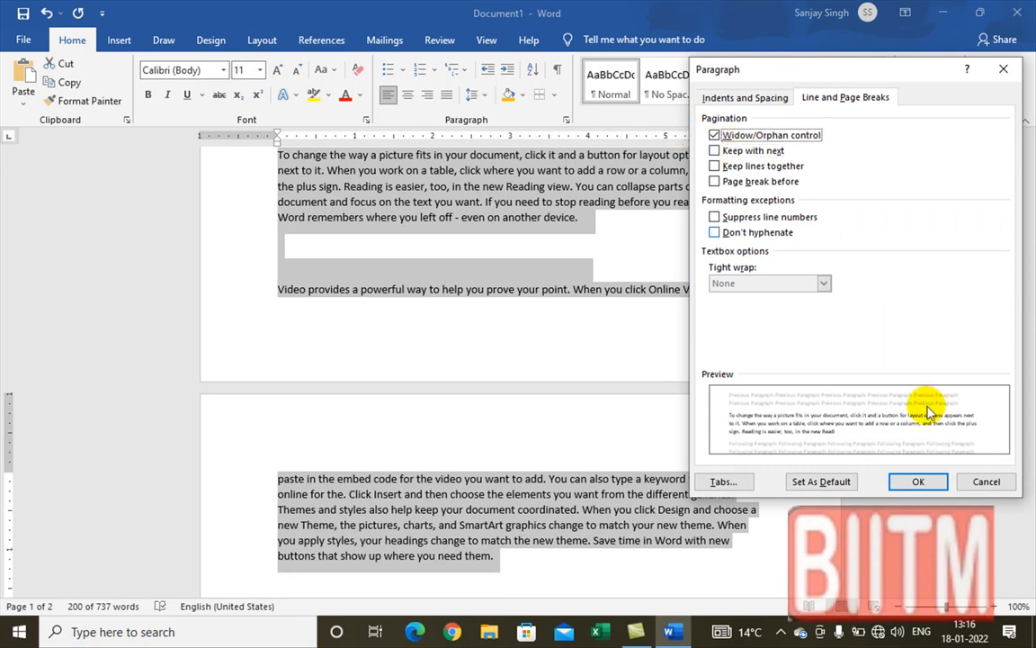
left_click(927, 482)
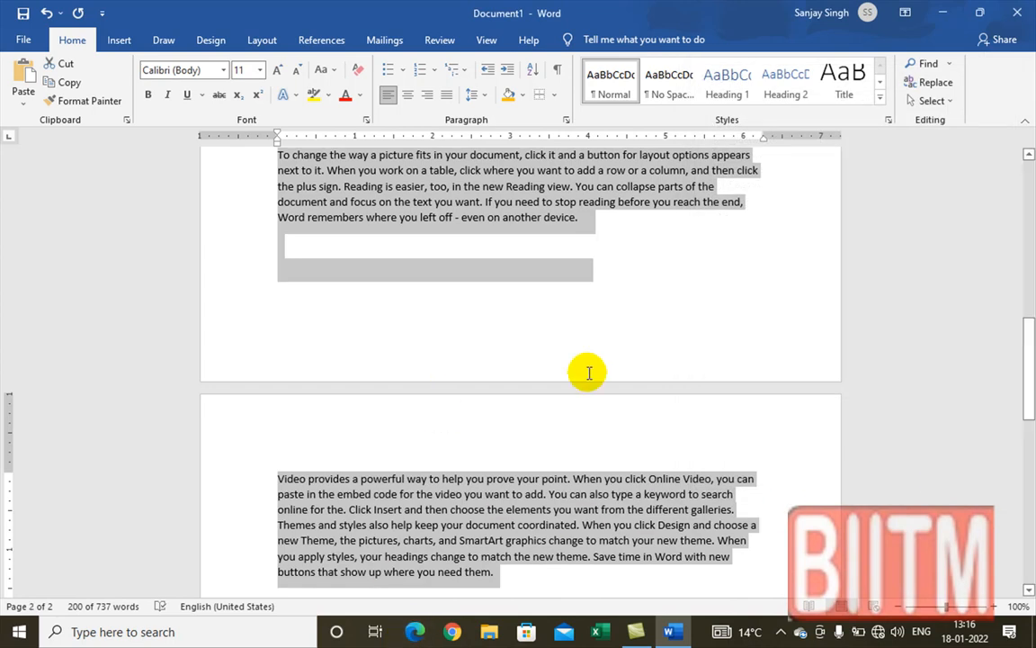
Undo the recent pagination changes and the empty paragraphs inserted above "Video provides"
left_click(617, 265)
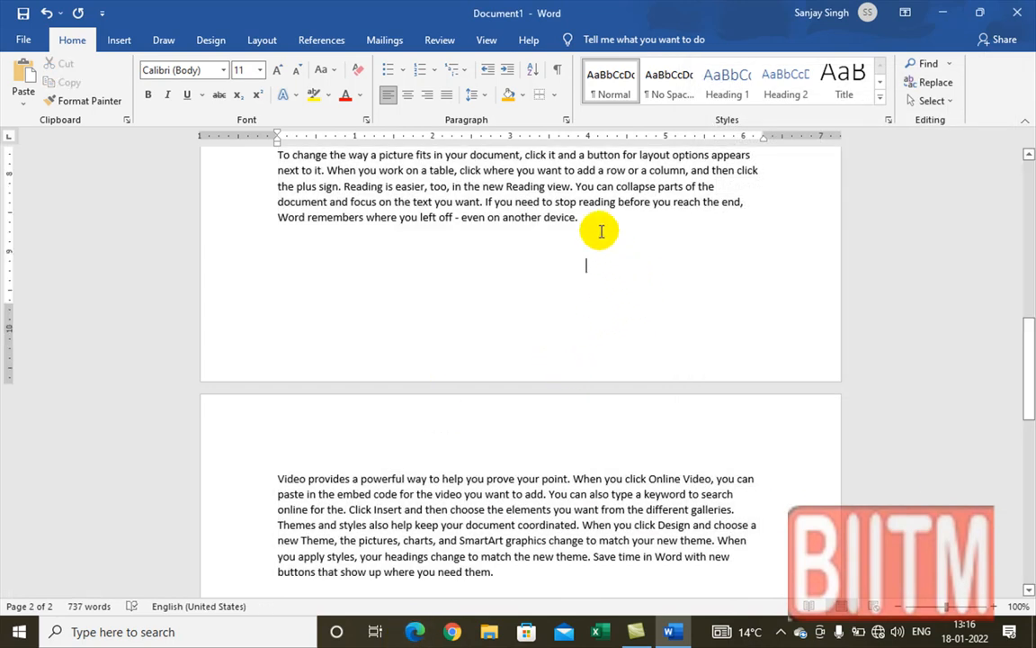
key("ctrl+z")
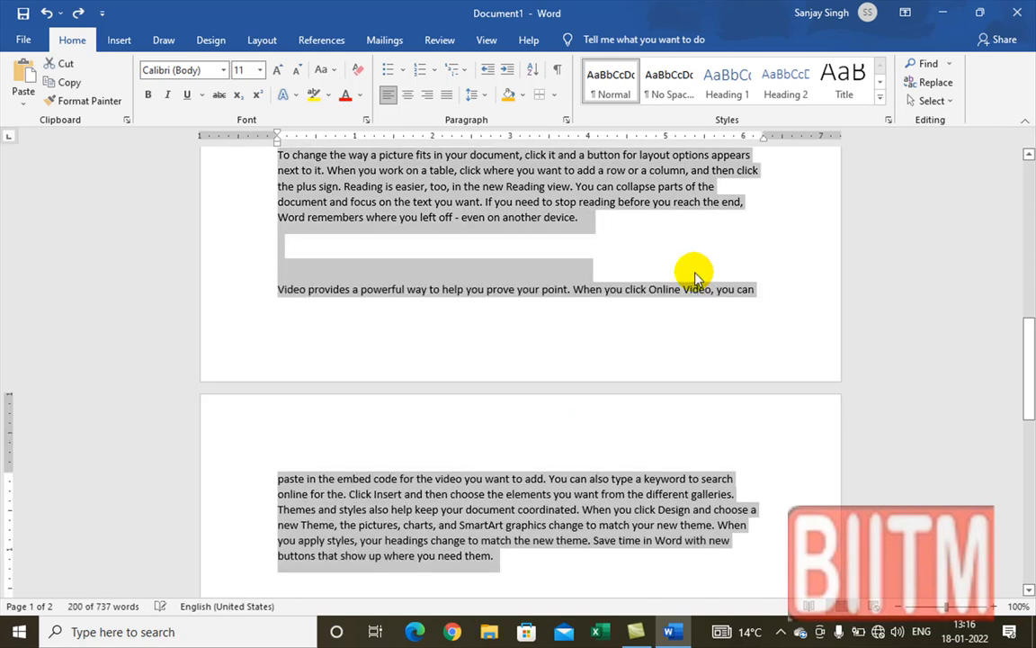
key("ctrl+z")
key("ctrl+z")
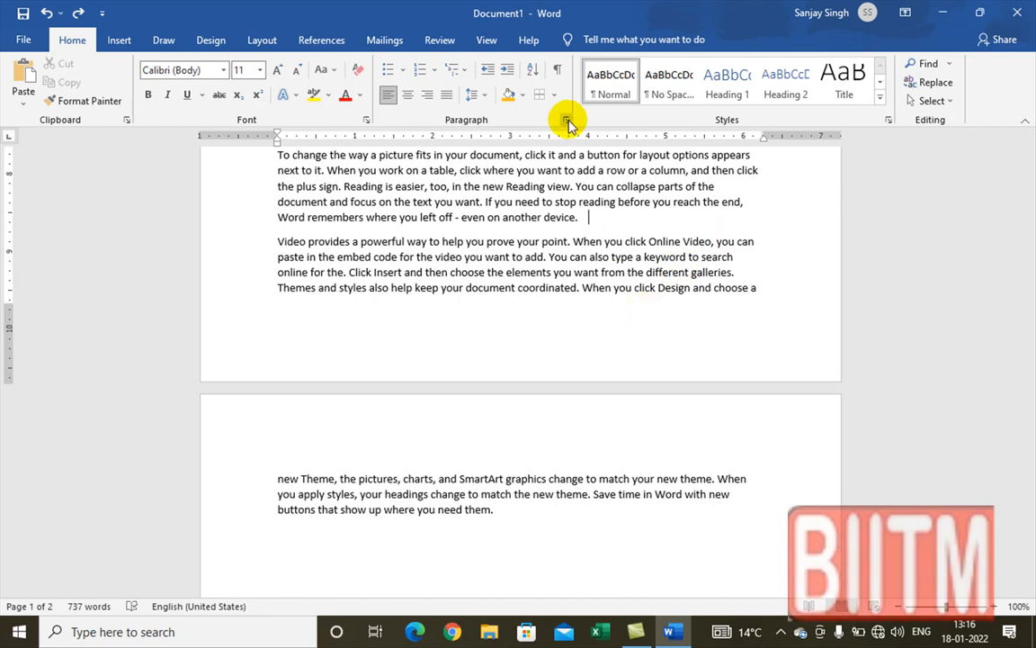
Apply Keep lines together with Keep with next off to the "To change the way" and "Video provides" paragraphs, and undo the change
scroll(367, 258, "up", 2)
left_click_drag(278, 233, 620, 555)
scroll(620, 555, "down", 2)
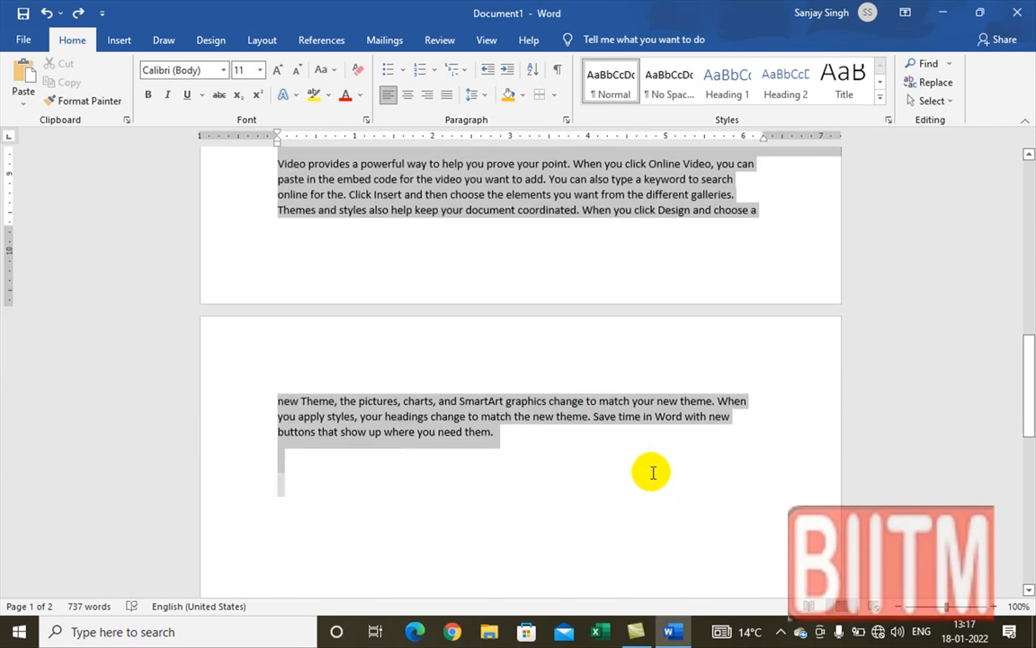
left_click_drag(652, 472, 650, 474)
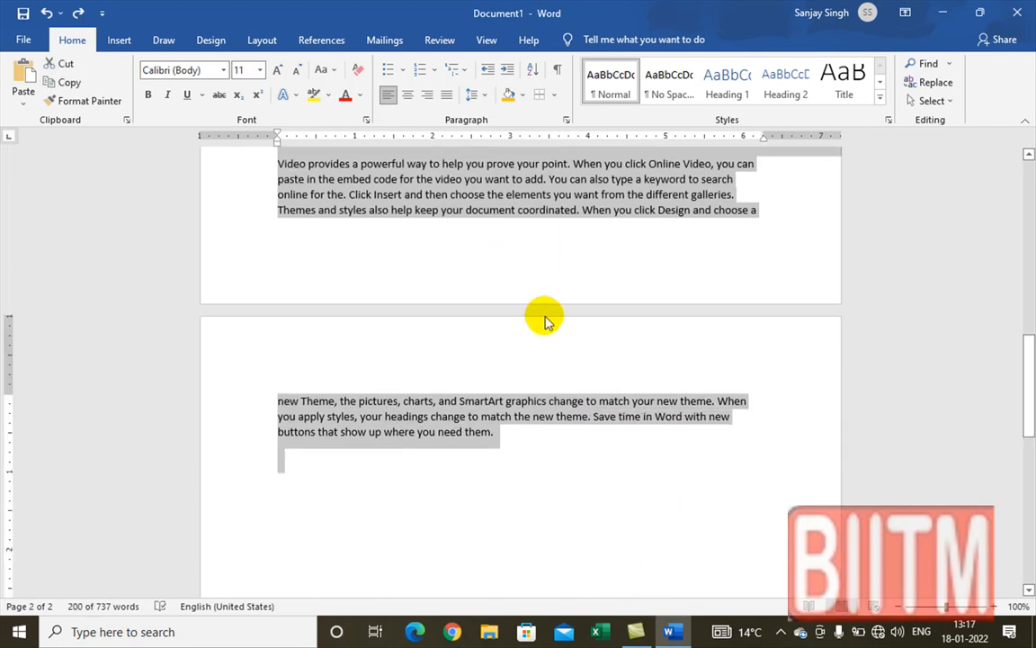
left_click(566, 120)
left_click(716, 150)
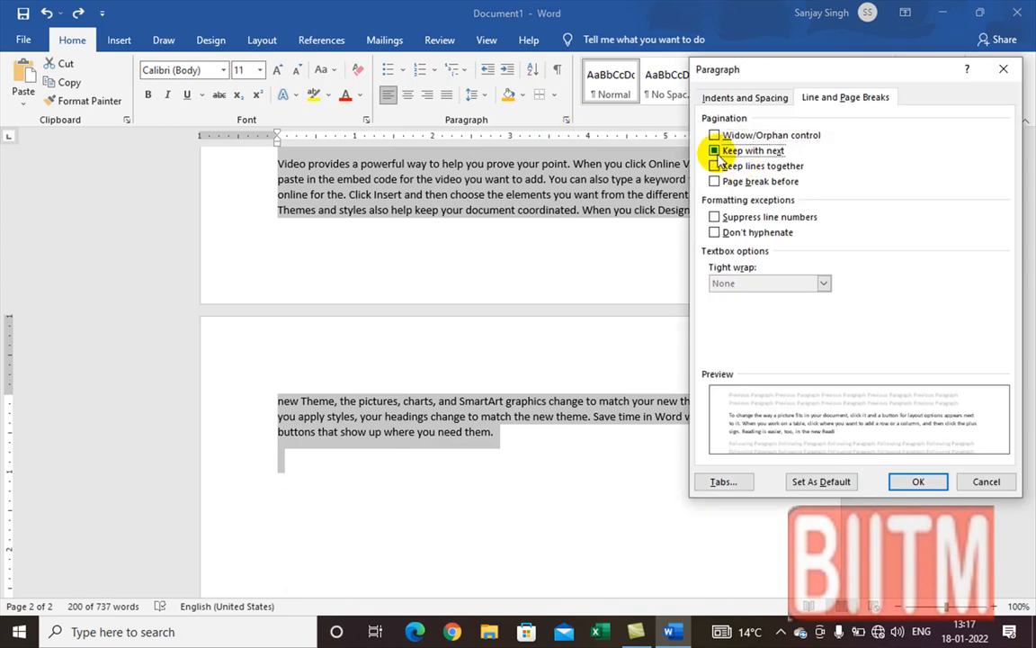
left_click(717, 167)
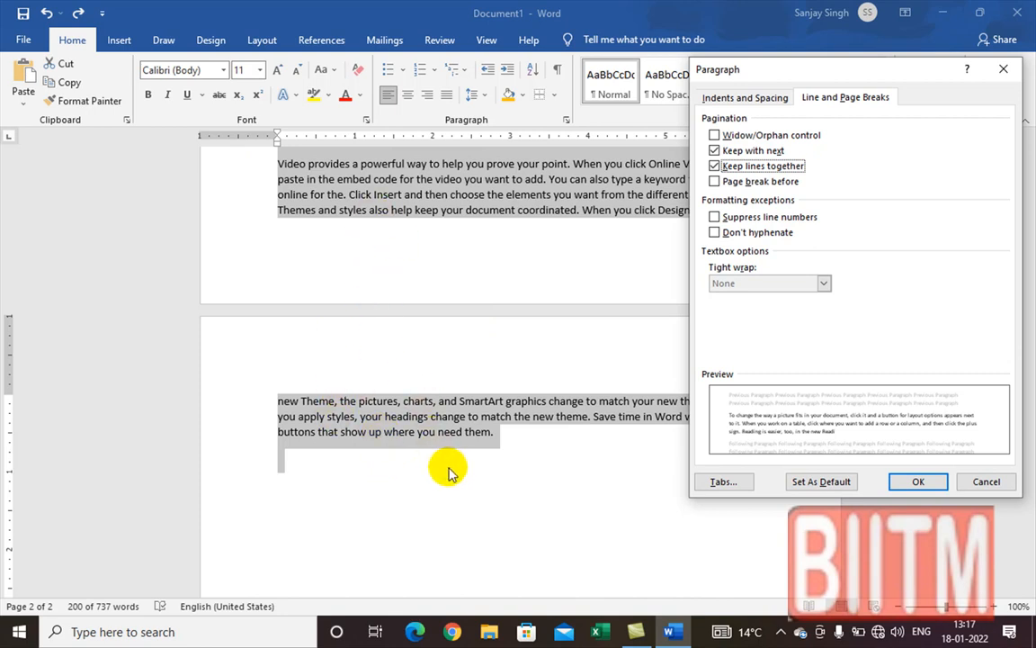
left_click(716, 152)
left_click(909, 482)
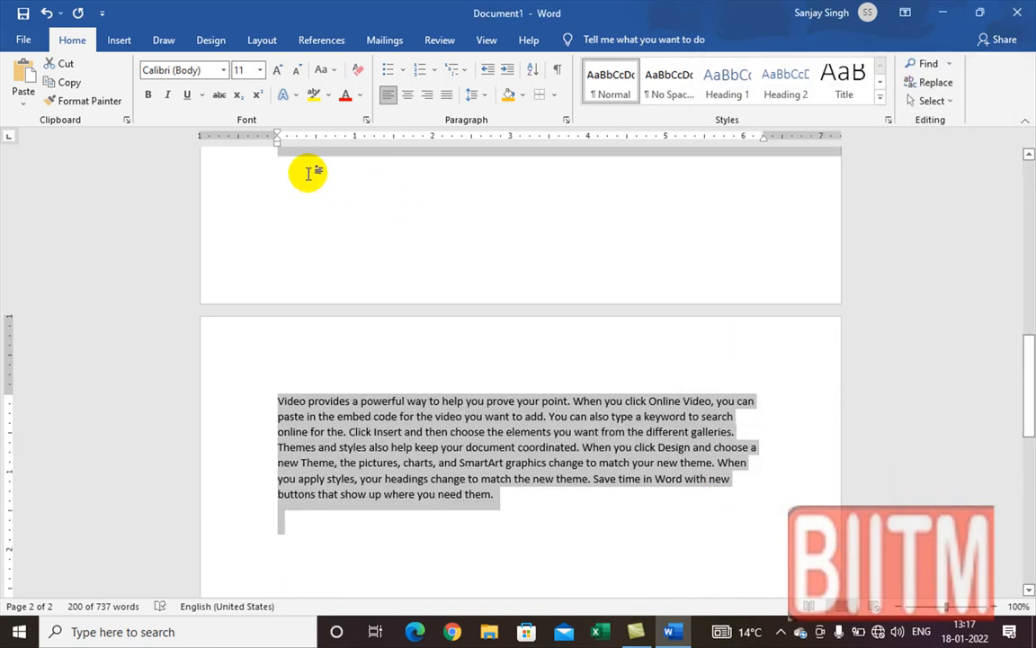
key("ctrl+z")
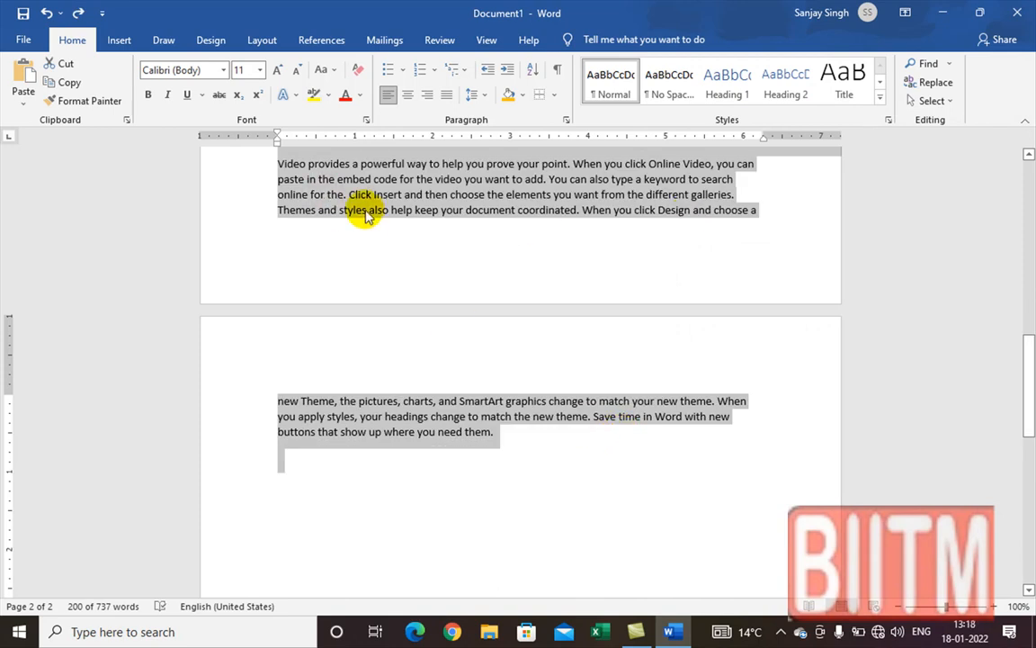
Try Keep lines together with Keep with next off on the same two paragraphs once more, and undo it again
scroll(414, 274, "up", 1)
scroll(414, 274, "up", 1)
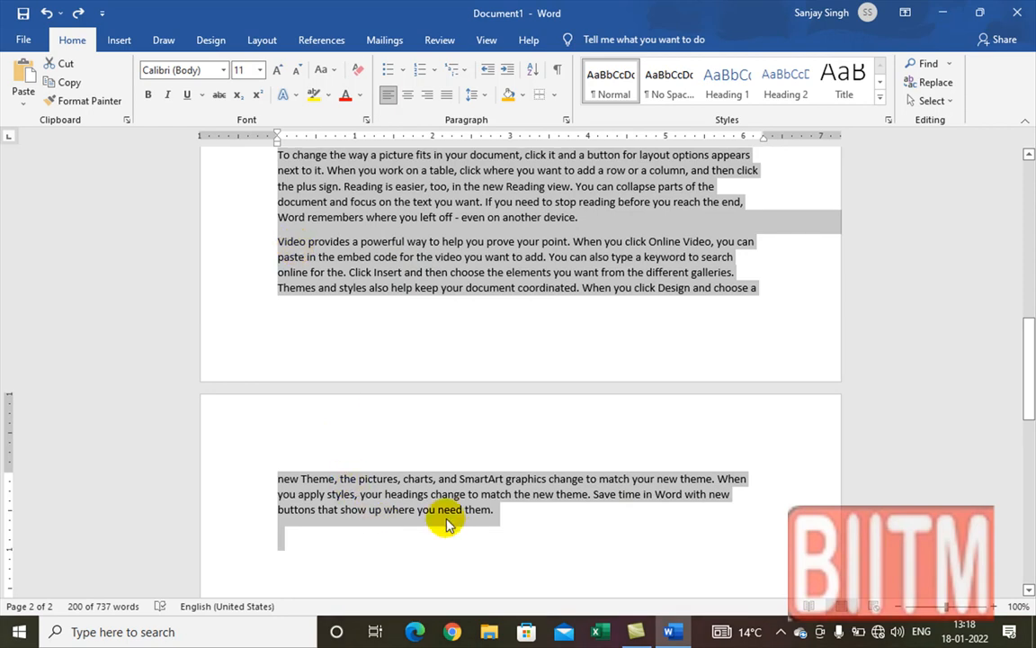
left_click(567, 119)
left_click(715, 152)
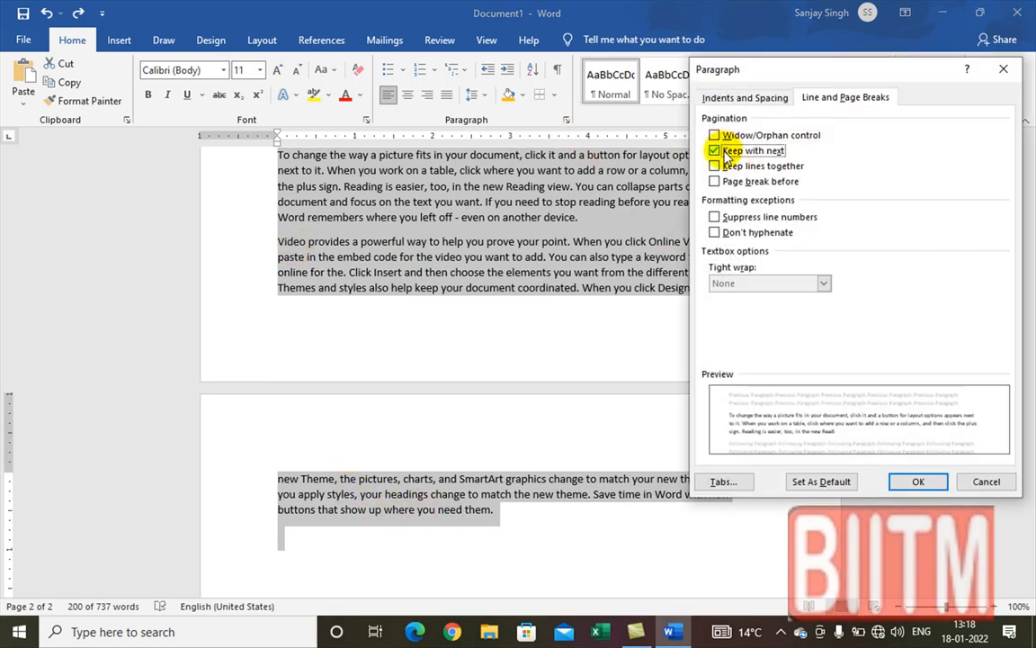
left_click(715, 151)
left_click(715, 166)
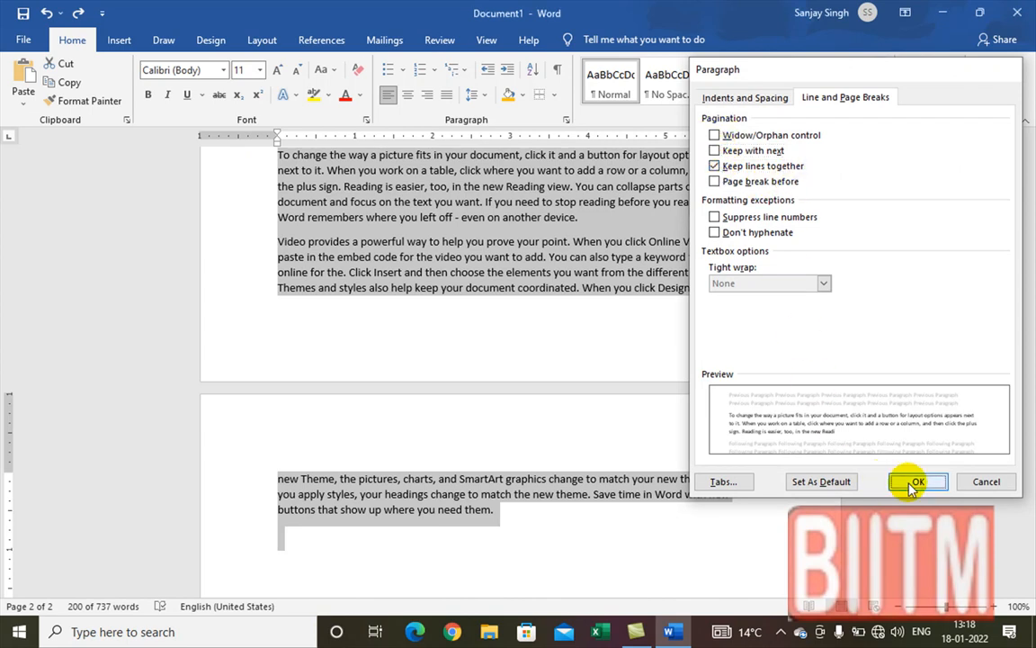
left_click(904, 481)
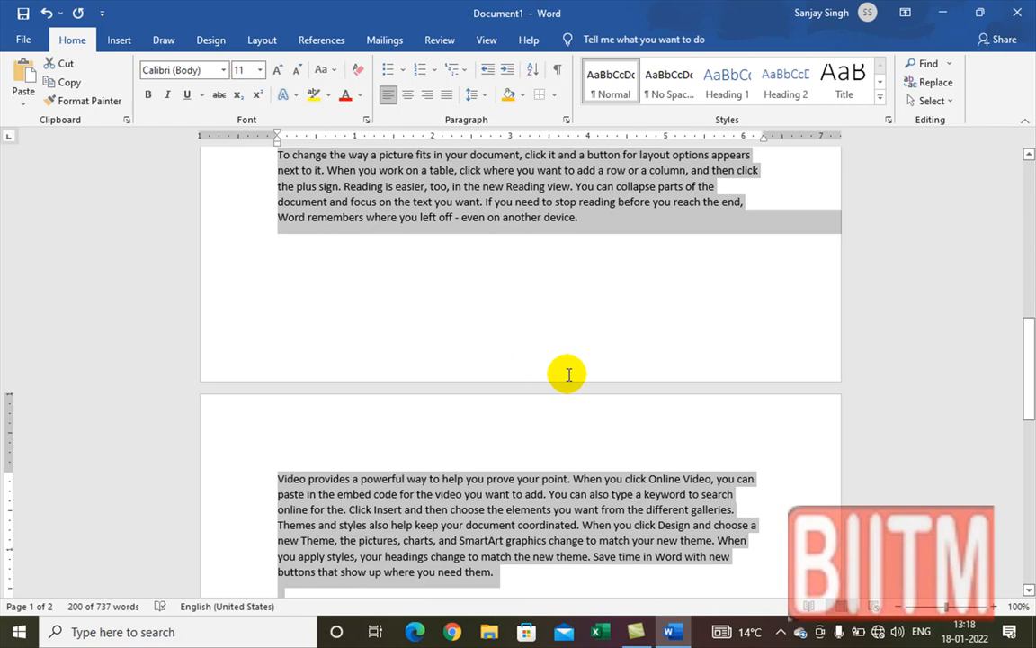
key("ctrl+z")
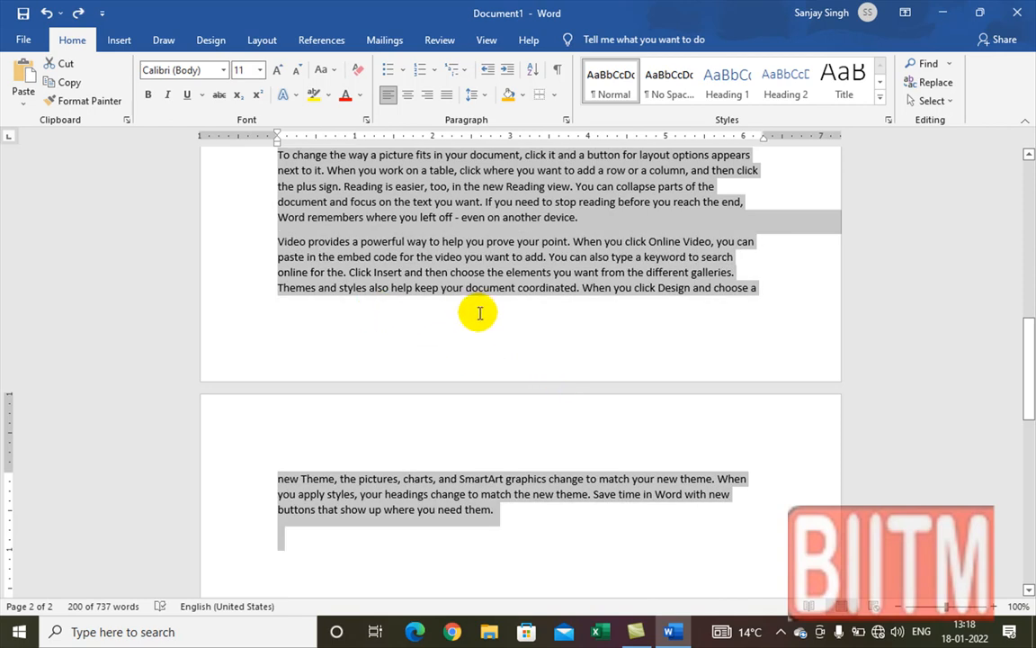
Turn off Keep with next and turn on Page break before for the "To change the way" and "Video provides" paragraphs
left_click(563, 119)
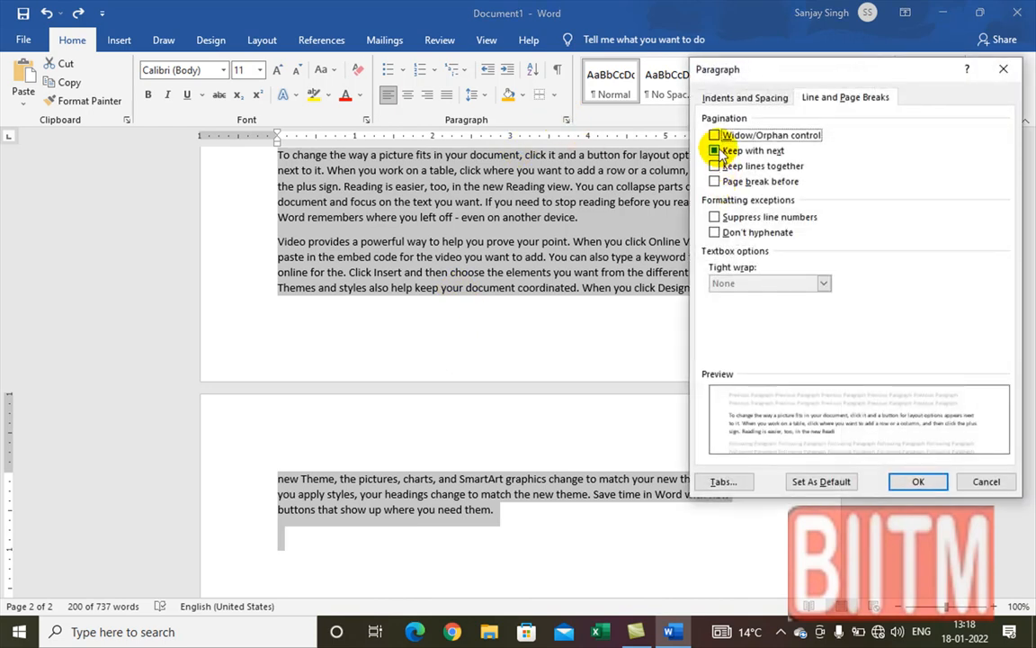
left_click(716, 151)
left_click(715, 151)
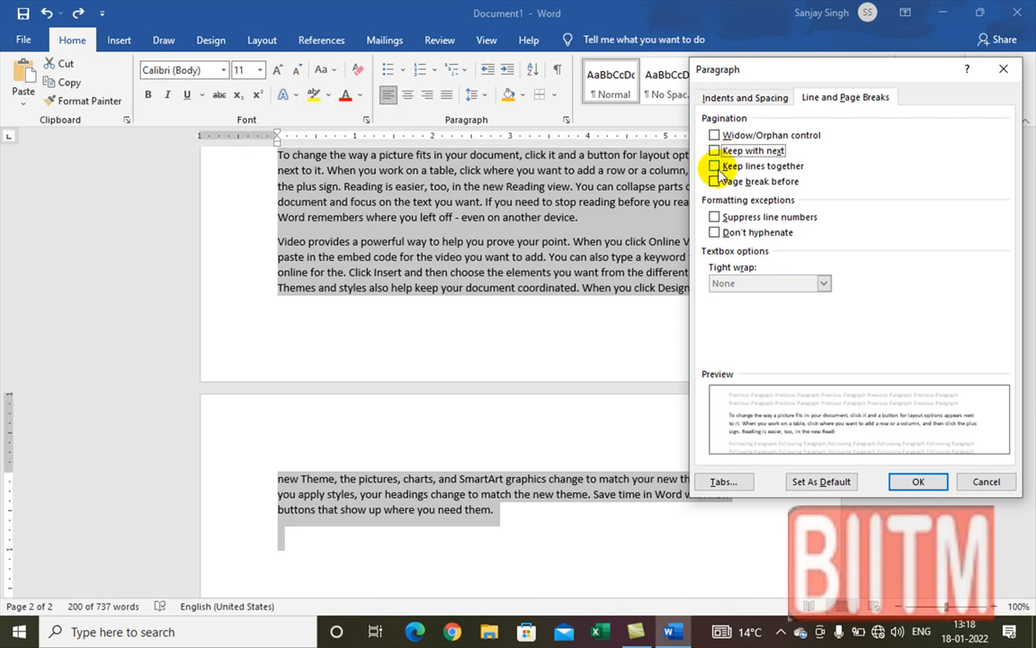
left_click(715, 182)
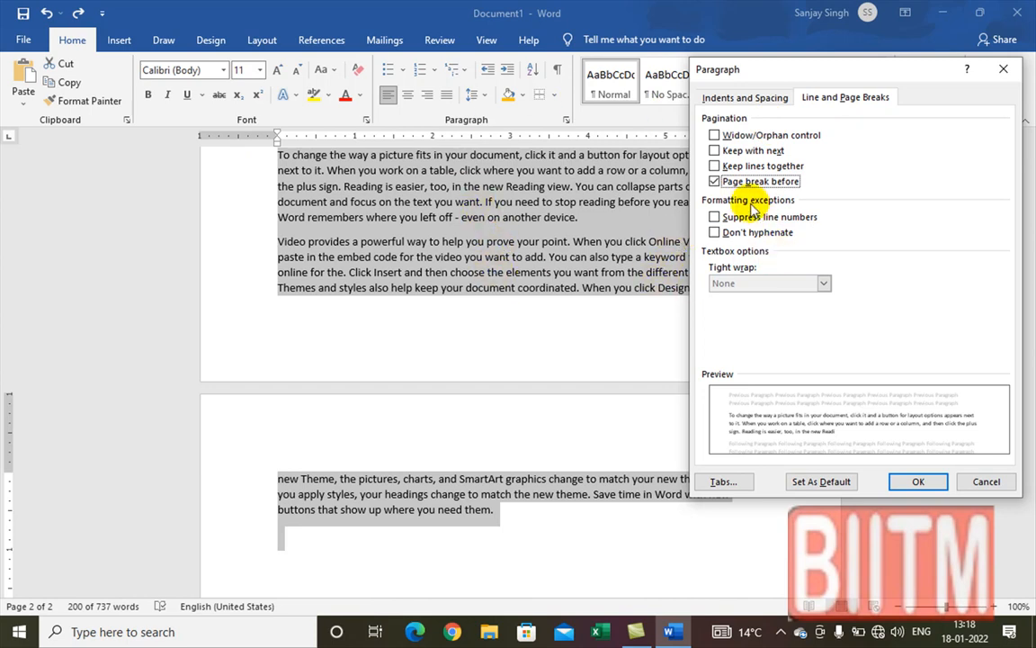
left_click(924, 483)
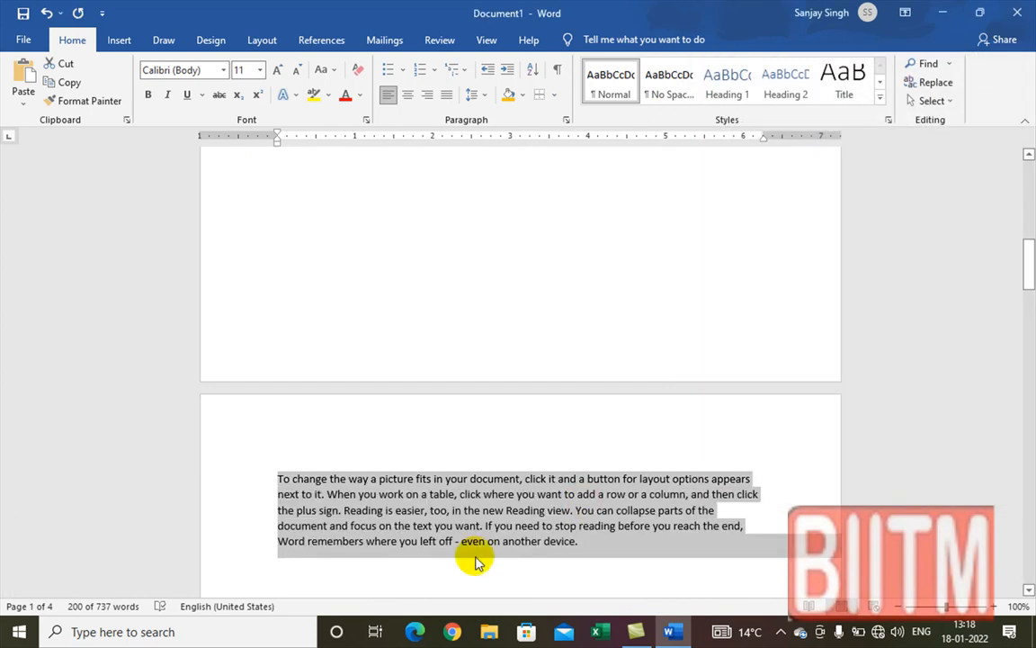
Look through the pages to examine where the "To change the way" paragraph starts with Page break before applied
scroll(512, 484, "up", 3)
scroll(513, 482, "down", 10)
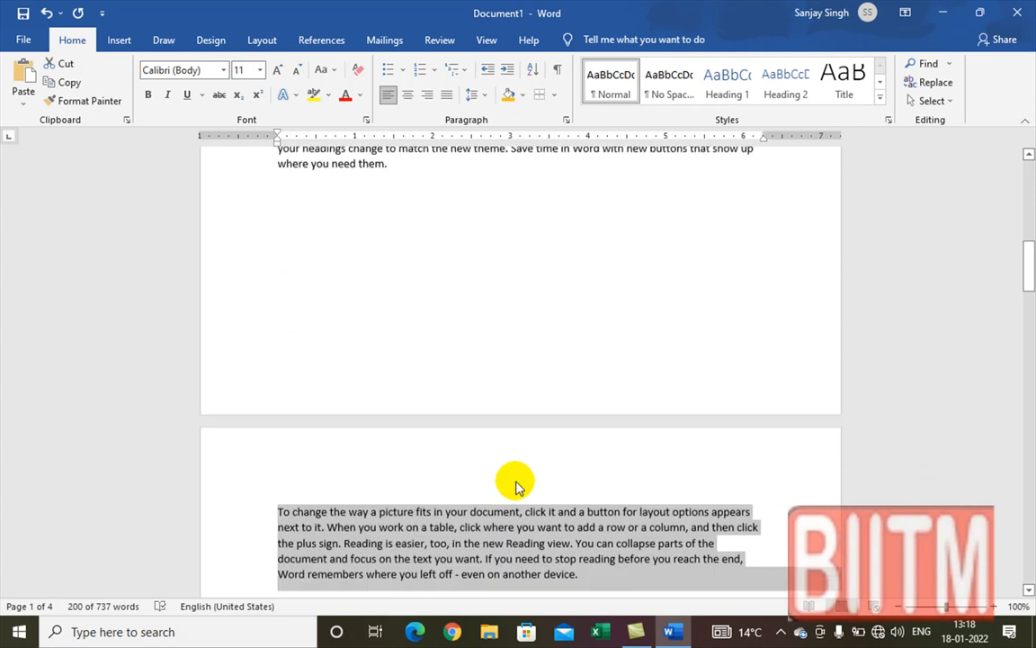
scroll(517, 481, "down", 3)
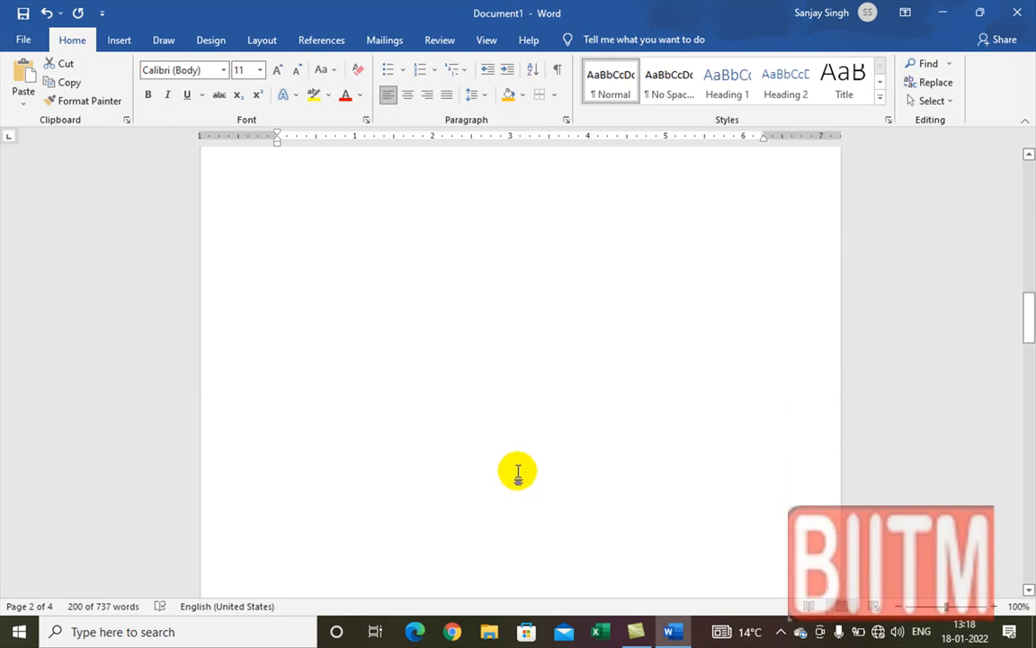
scroll(518, 464, "down", 5)
scroll(478, 342, "up", 6)
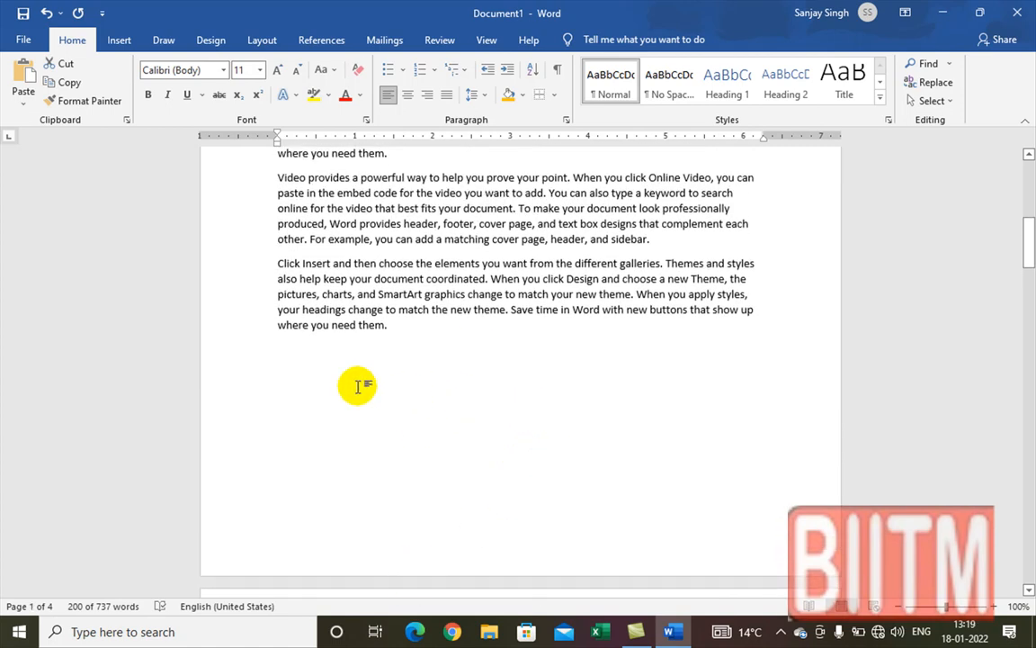
scroll(455, 414, "down", 2)
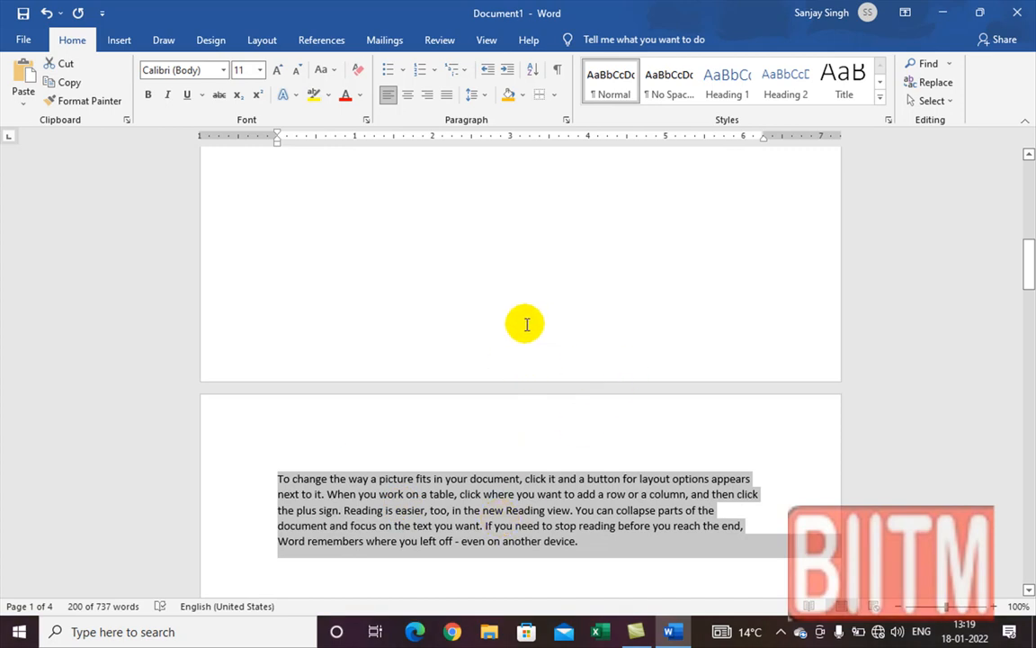
left_click(568, 124)
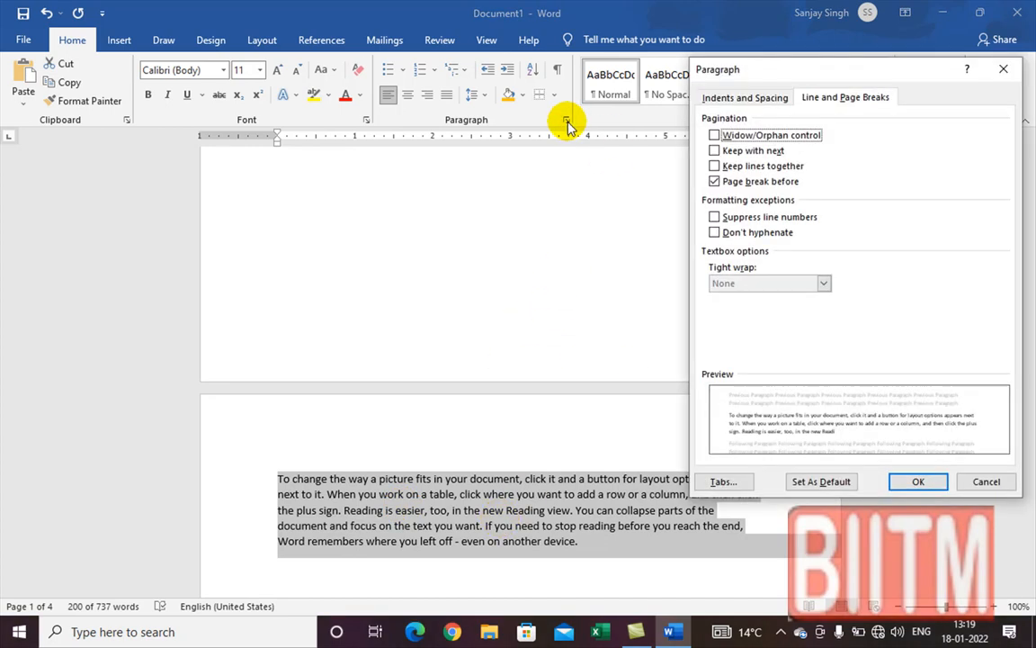
left_click(718, 182)
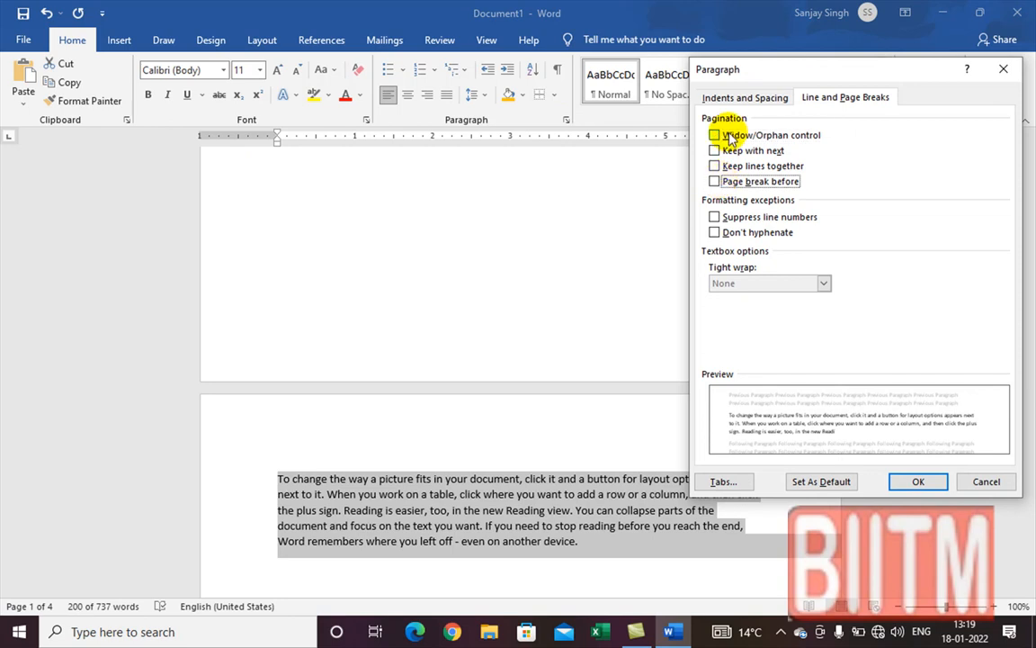
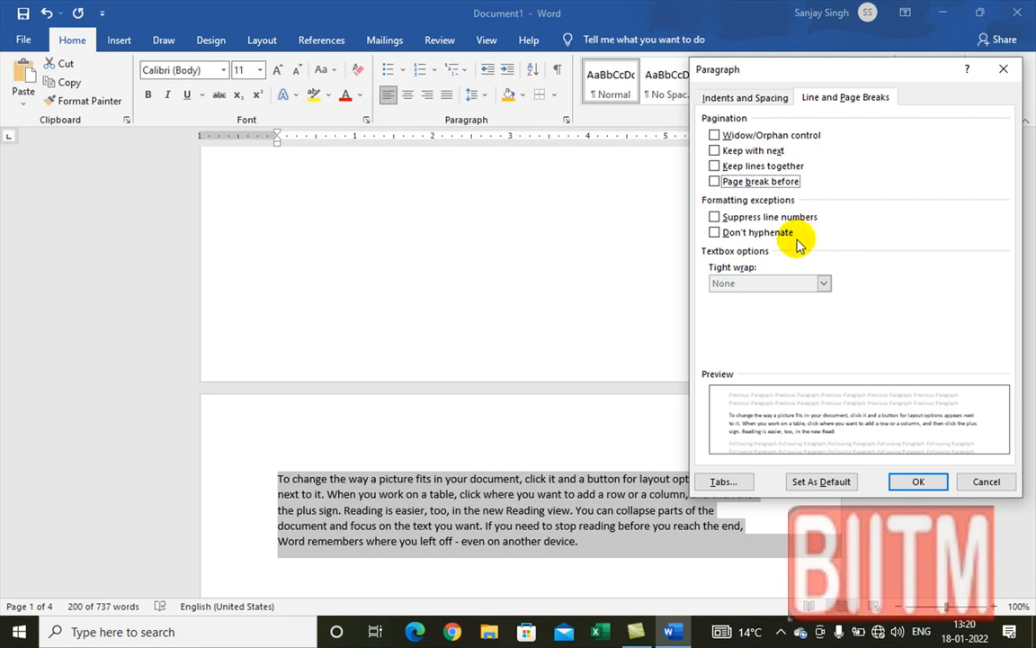
left_click(989, 483)
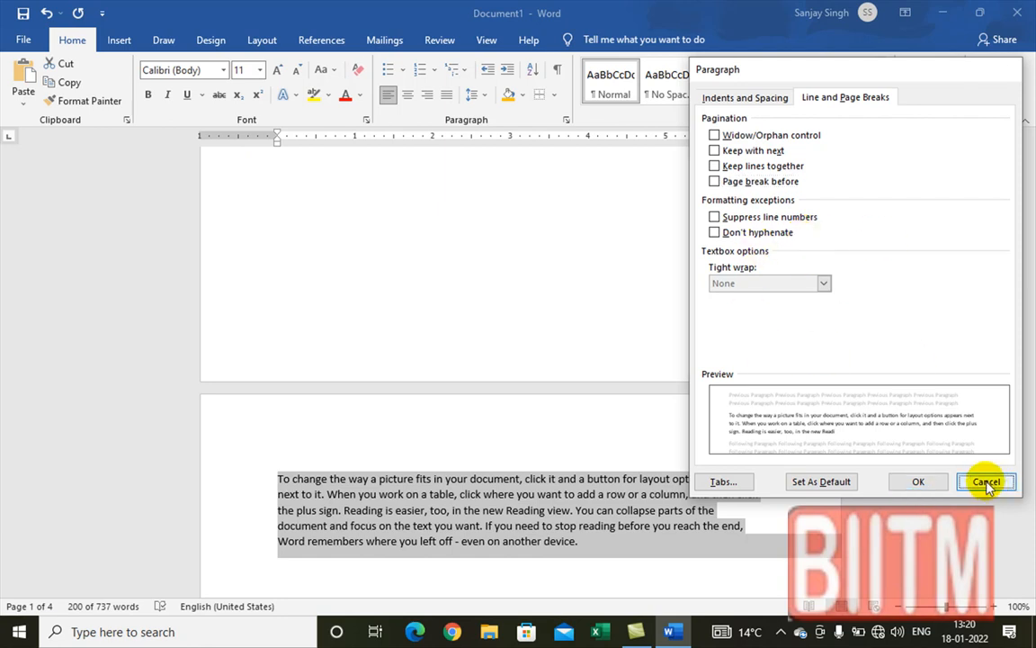
Turn on continuous line numbering for the document
scroll(495, 463, "up", 10)
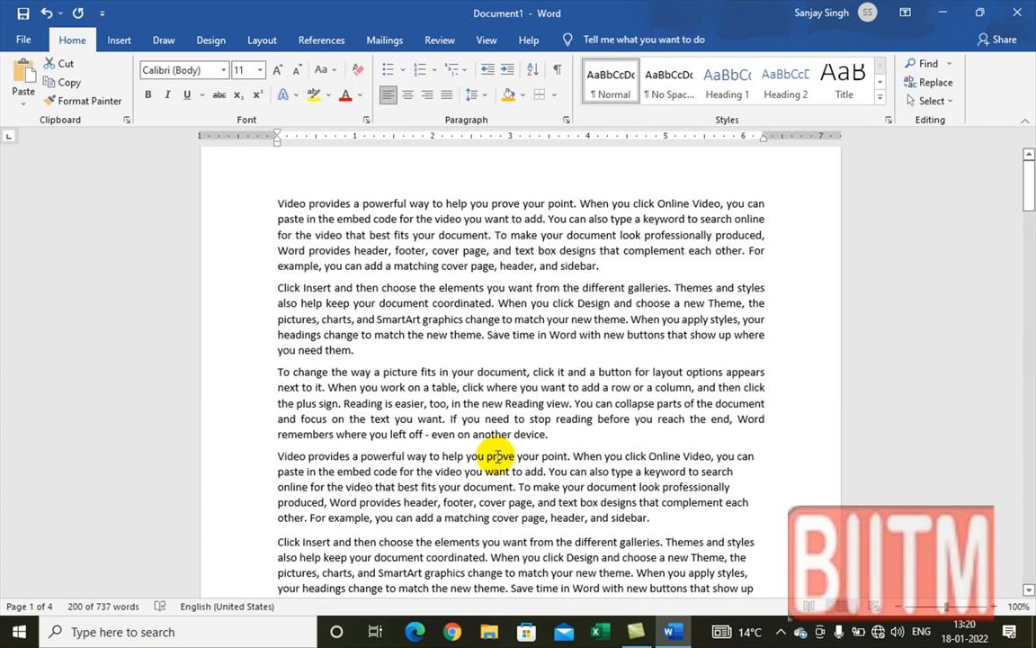
left_click_drag(274, 244, 325, 248)
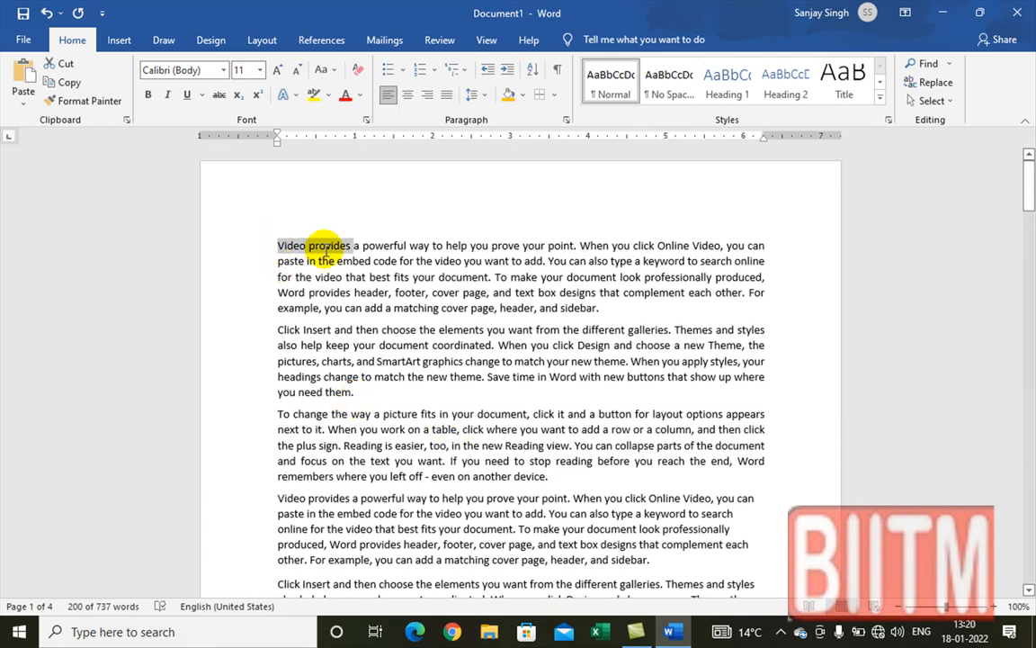
left_click(414, 344)
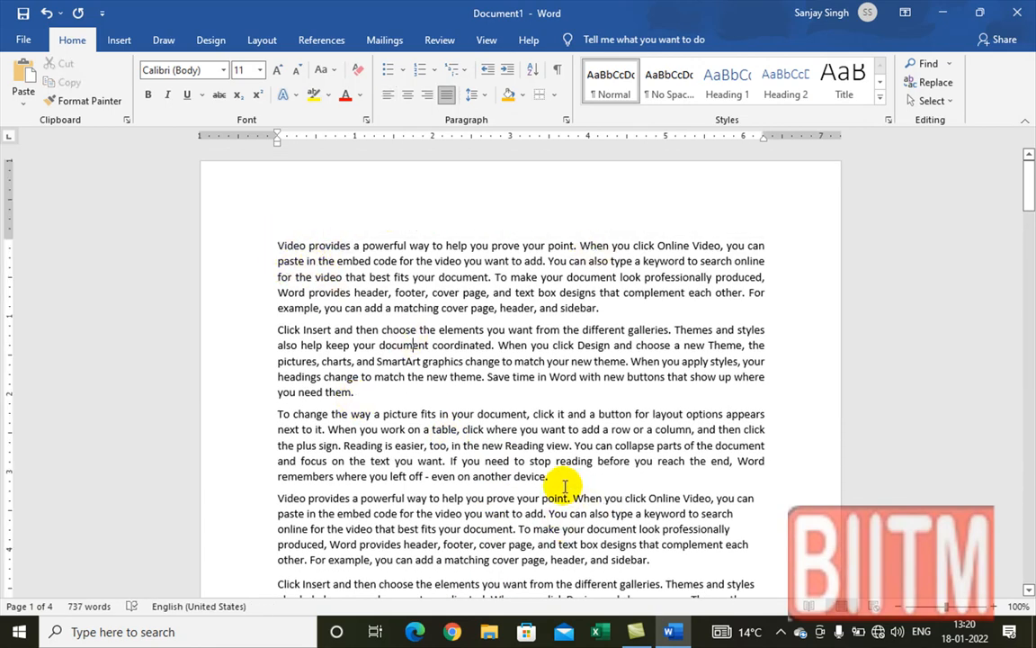
left_click(260, 40)
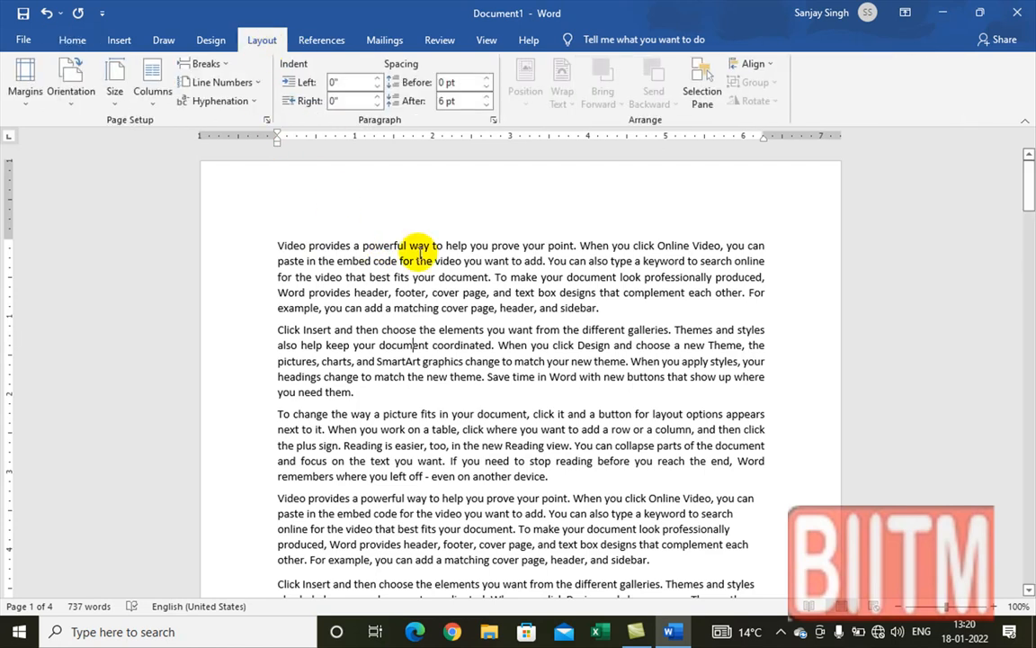
left_click(254, 84)
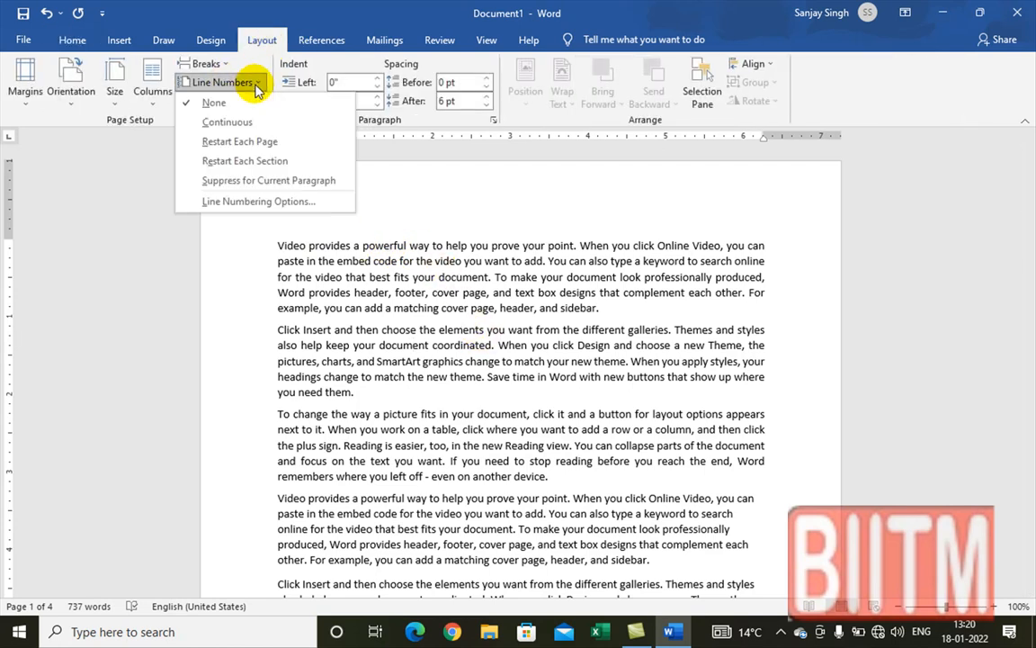
left_click(220, 103)
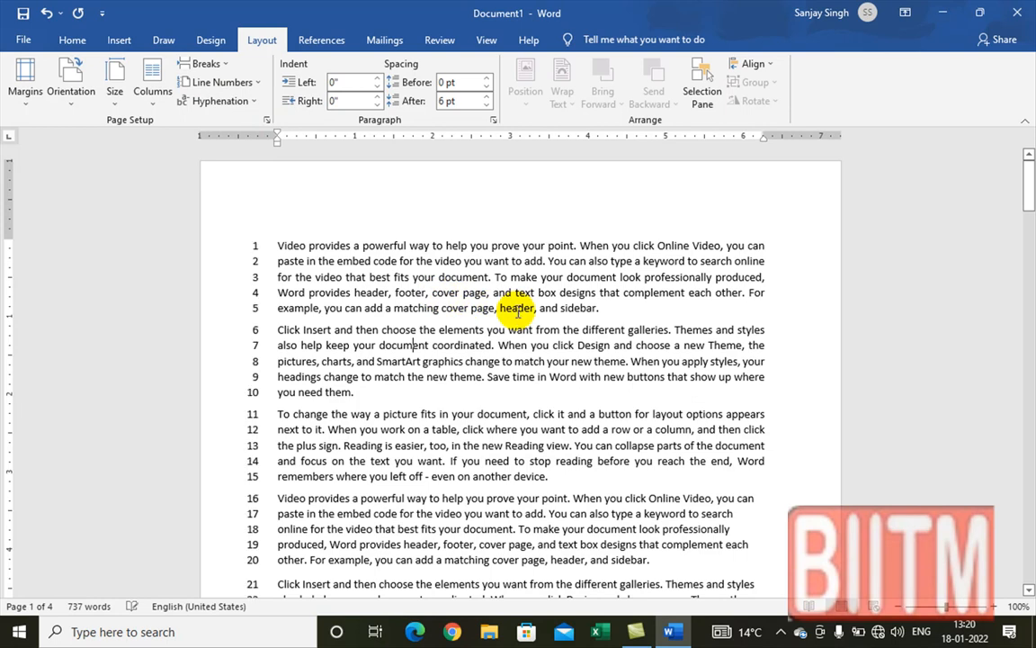
Examine how the line numbers run across the paragraphs and from the first page to the second
scroll(301, 239, "down", 7)
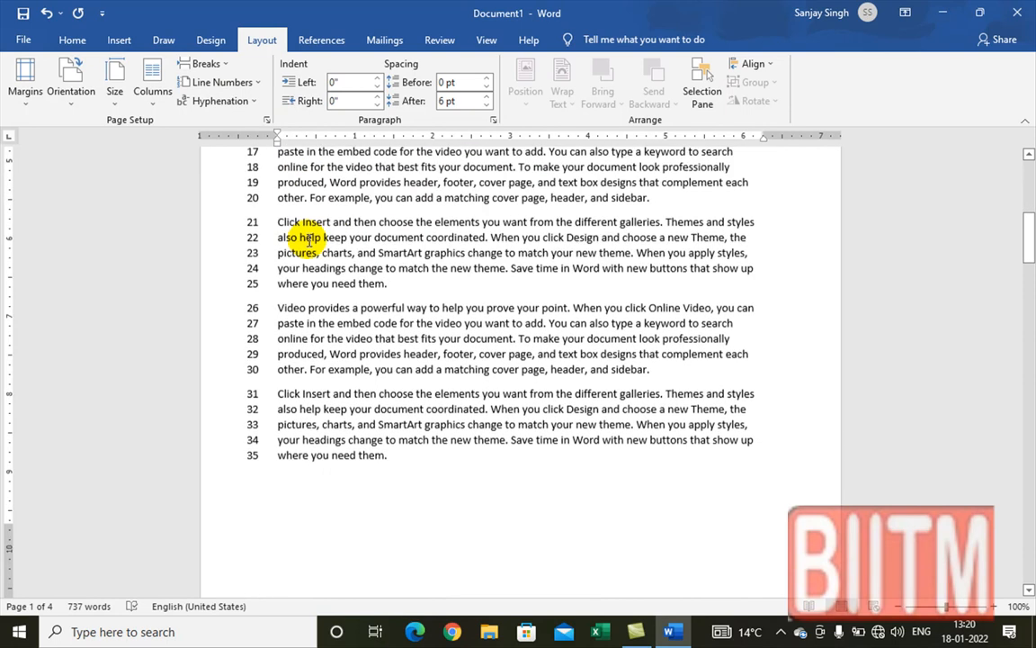
scroll(309, 239, "down", 12)
scroll(309, 240, "up", 10)
scroll(313, 231, "up", 2)
scroll(313, 233, "down", 9)
scroll(315, 237, "down", 1)
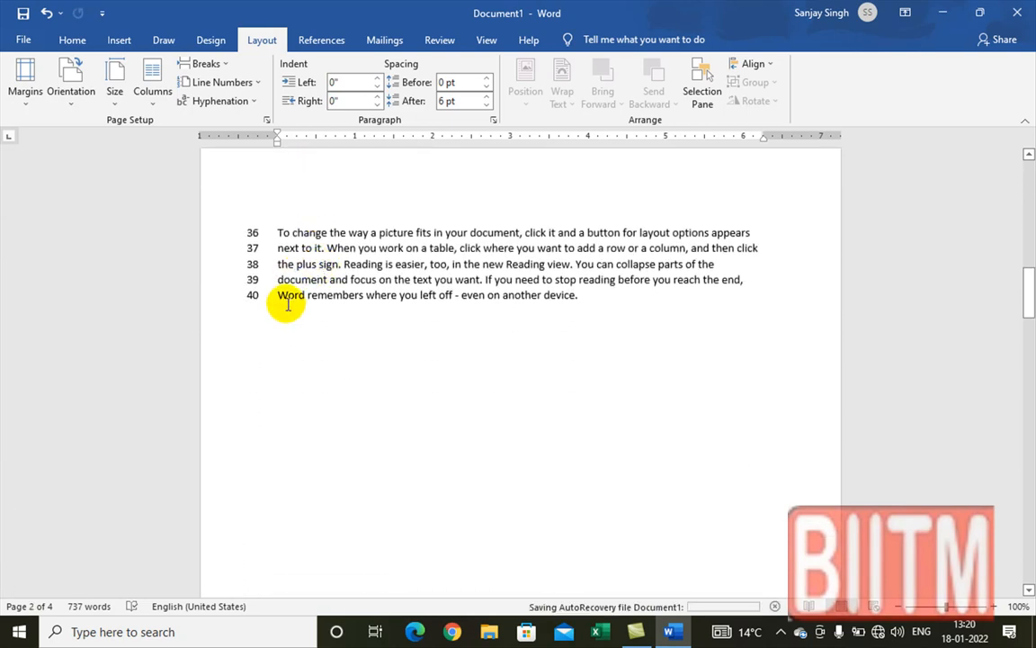
scroll(369, 279, "up", 15)
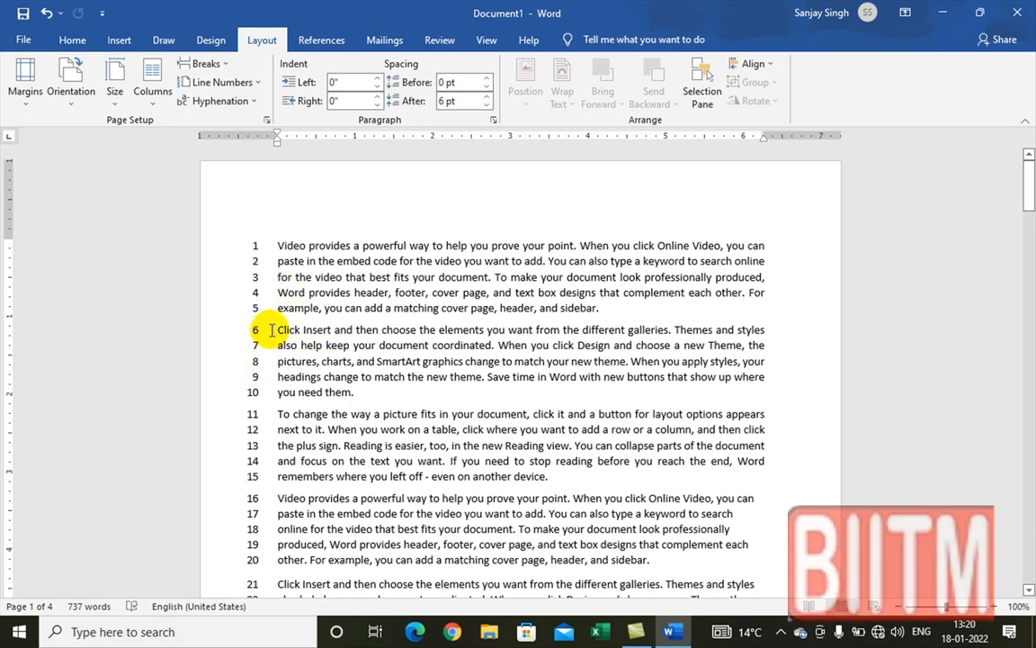
left_click_drag(277, 329, 555, 477)
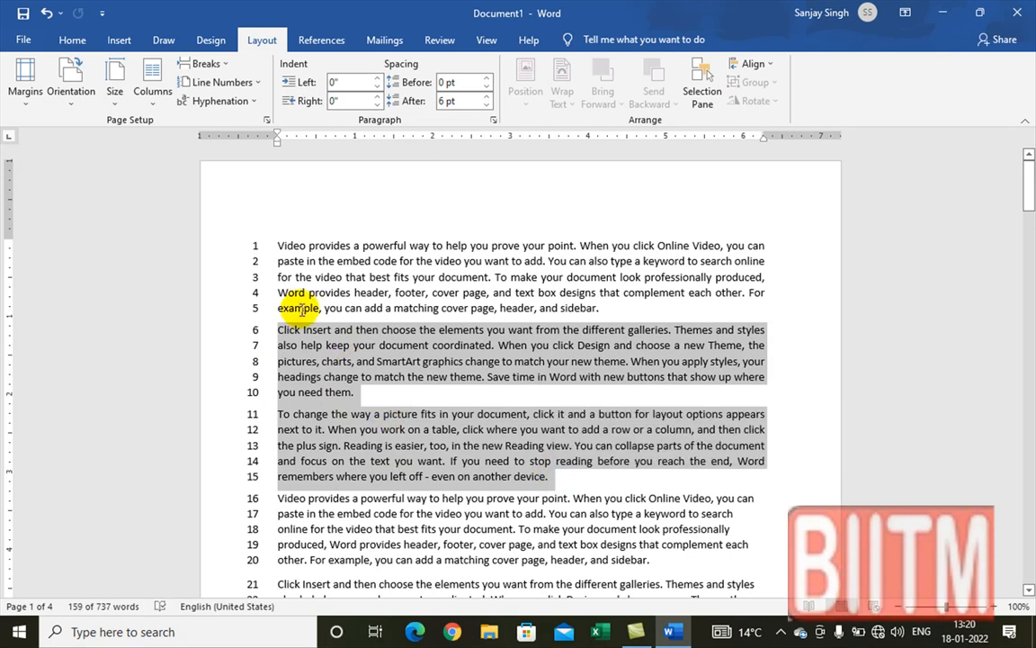
left_click(284, 292)
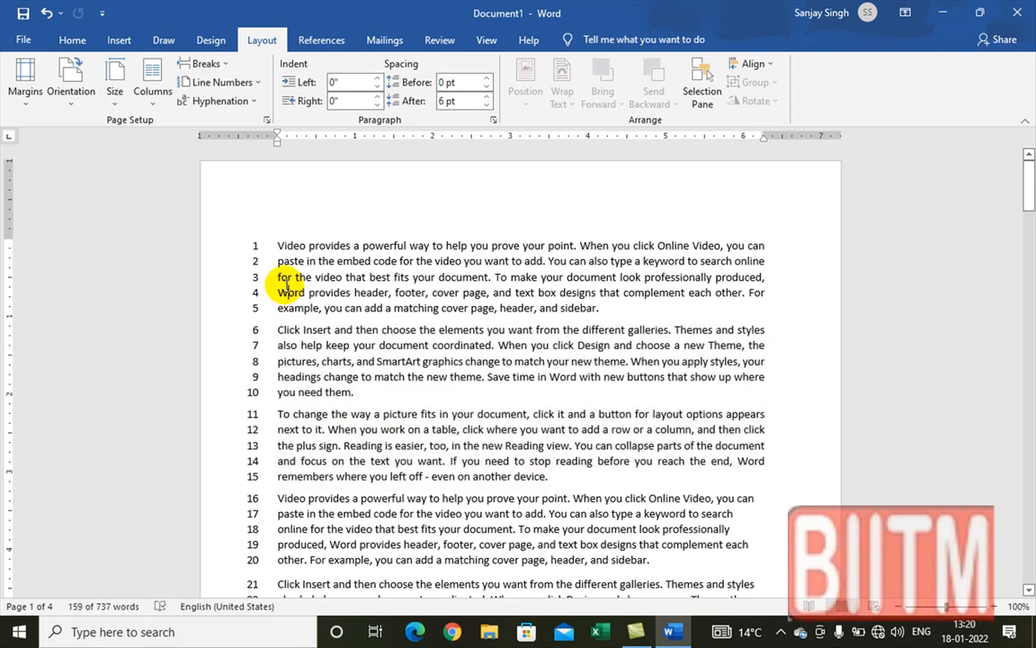
Change the line numbering to Restart Each Page and check the numbers on the second page
left_click(260, 83)
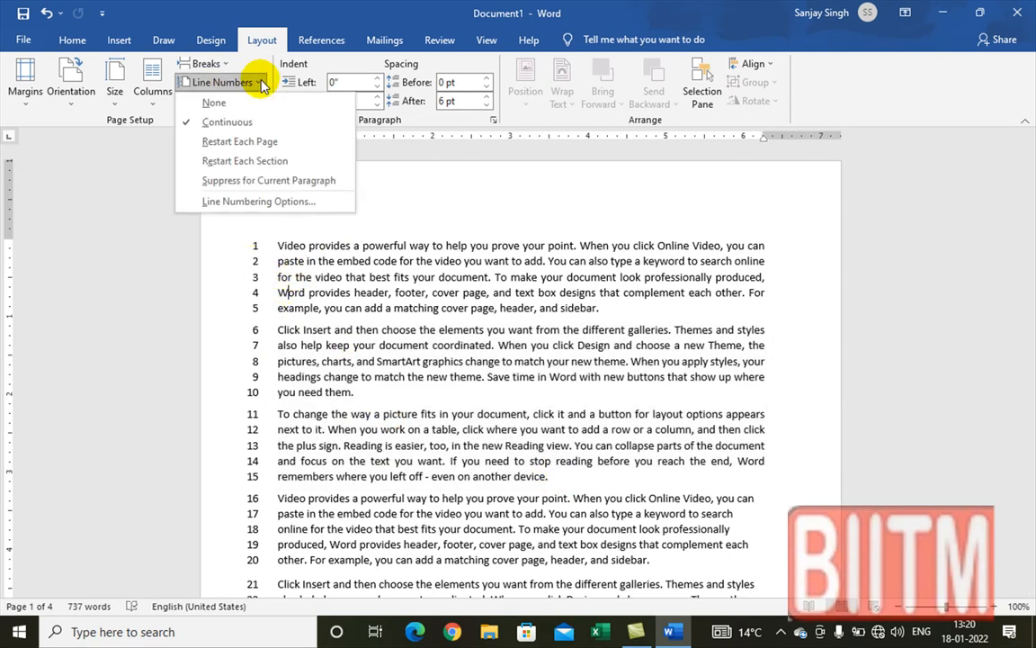
left_click(243, 142)
scroll(364, 344, "down", 8)
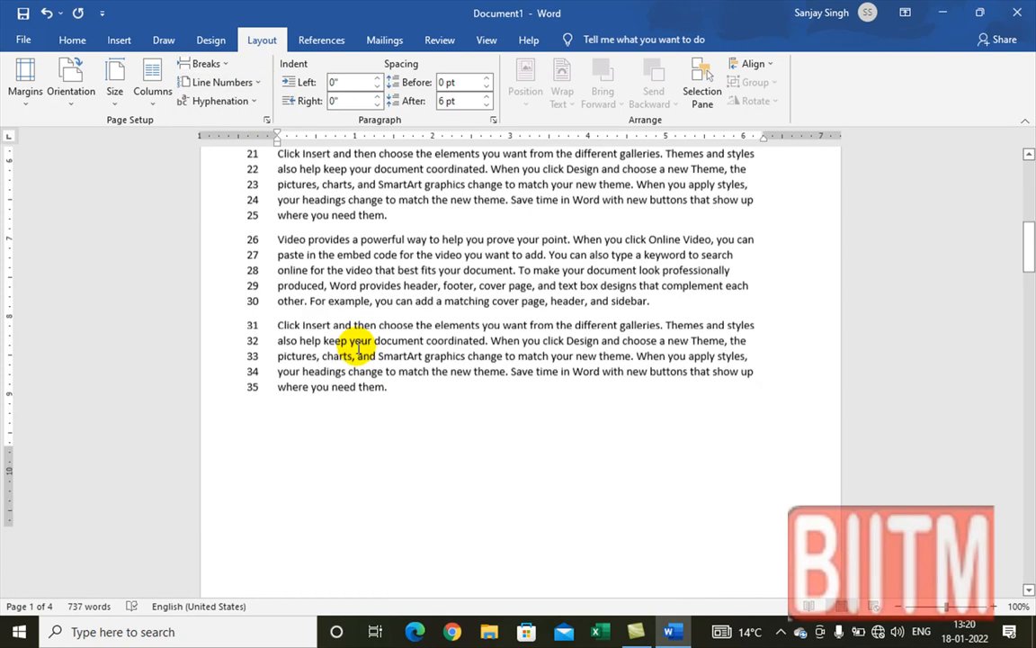
scroll(358, 349, "down", 9)
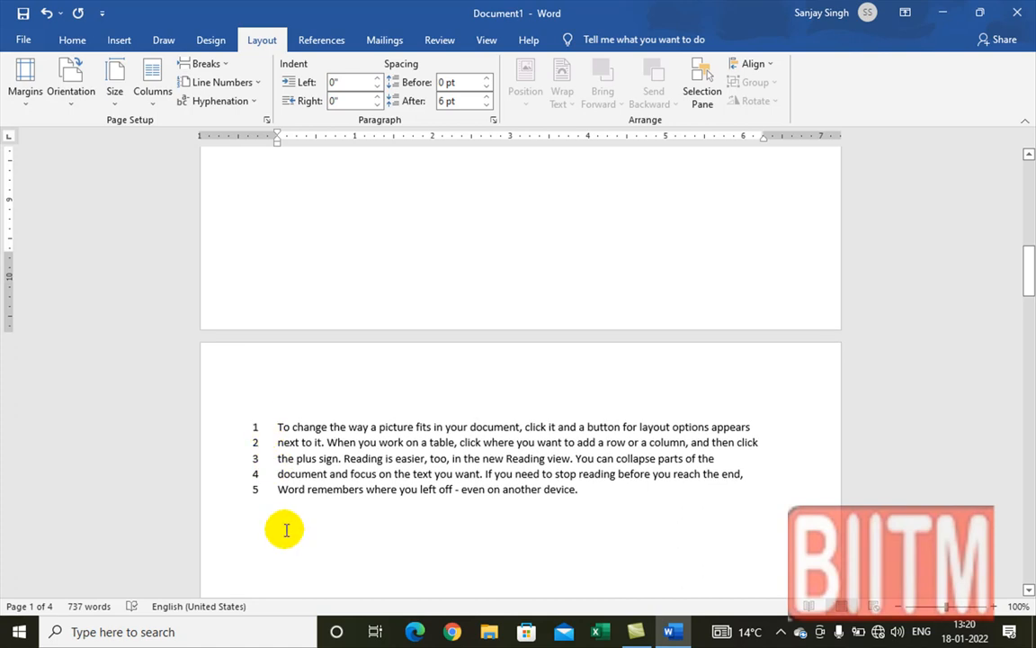
scroll(418, 365, "up", 10)
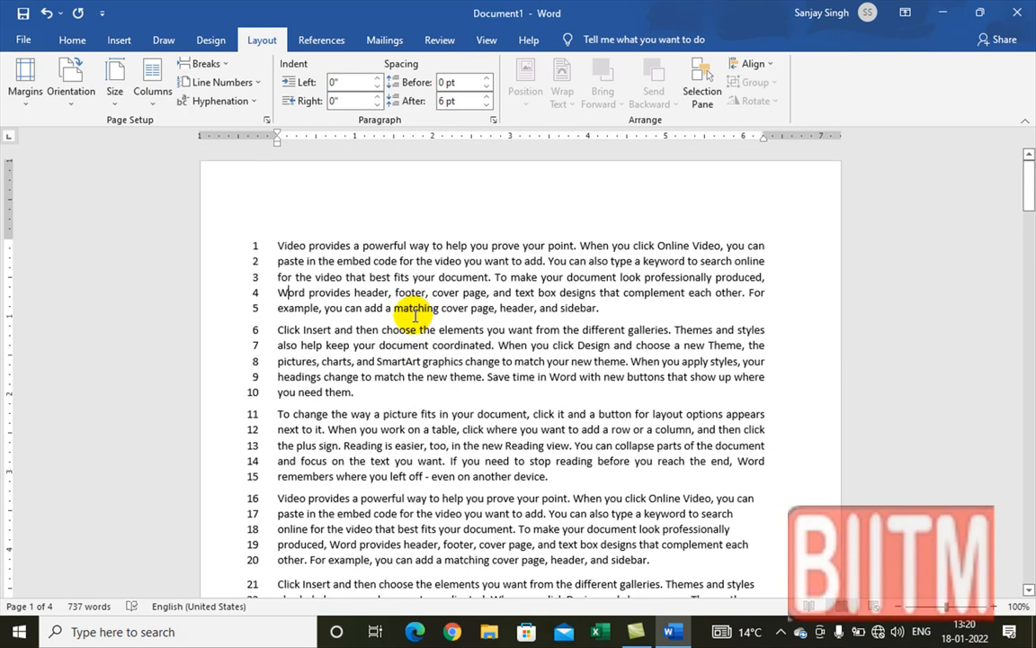
Suppress line numbers for the first "Click Insert" paragraph, and turn the suppression off again
left_click(254, 82)
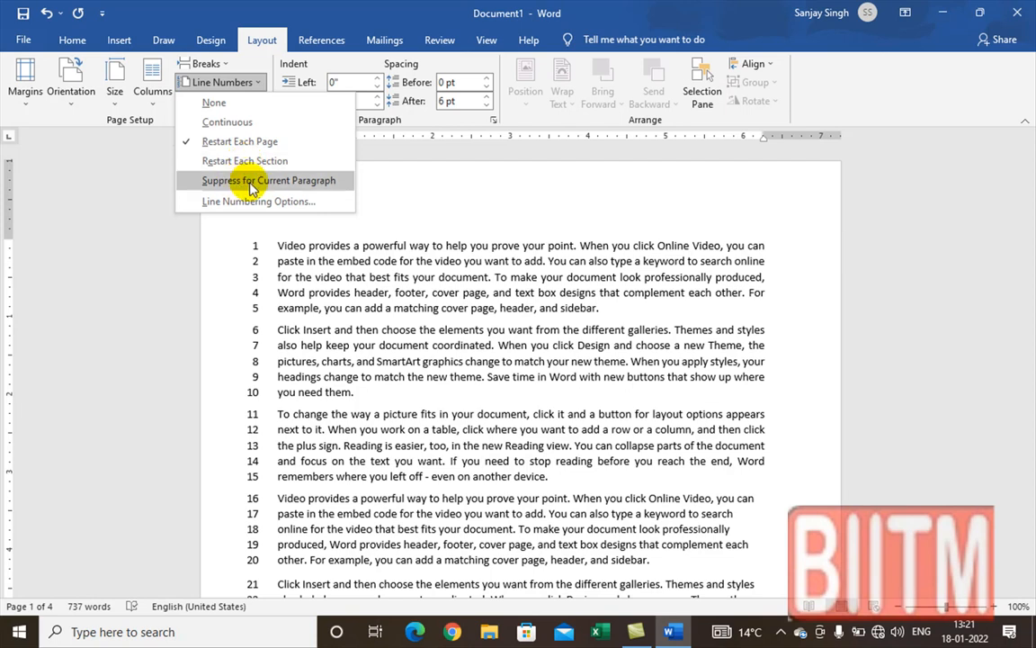
left_click(273, 342)
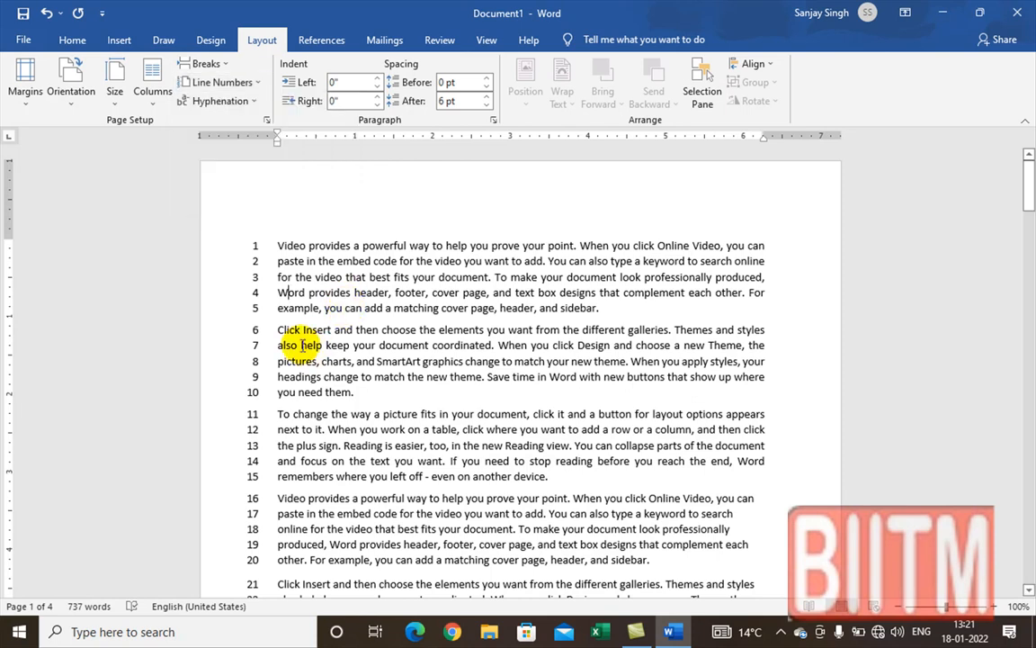
left_click_drag(280, 330, 369, 393)
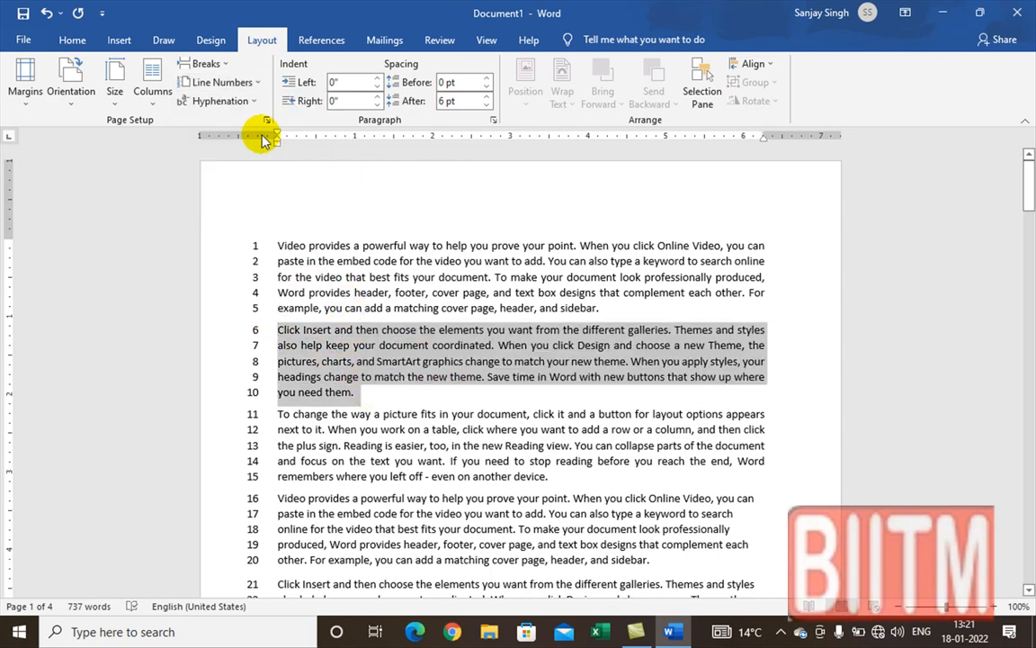
left_click(255, 83)
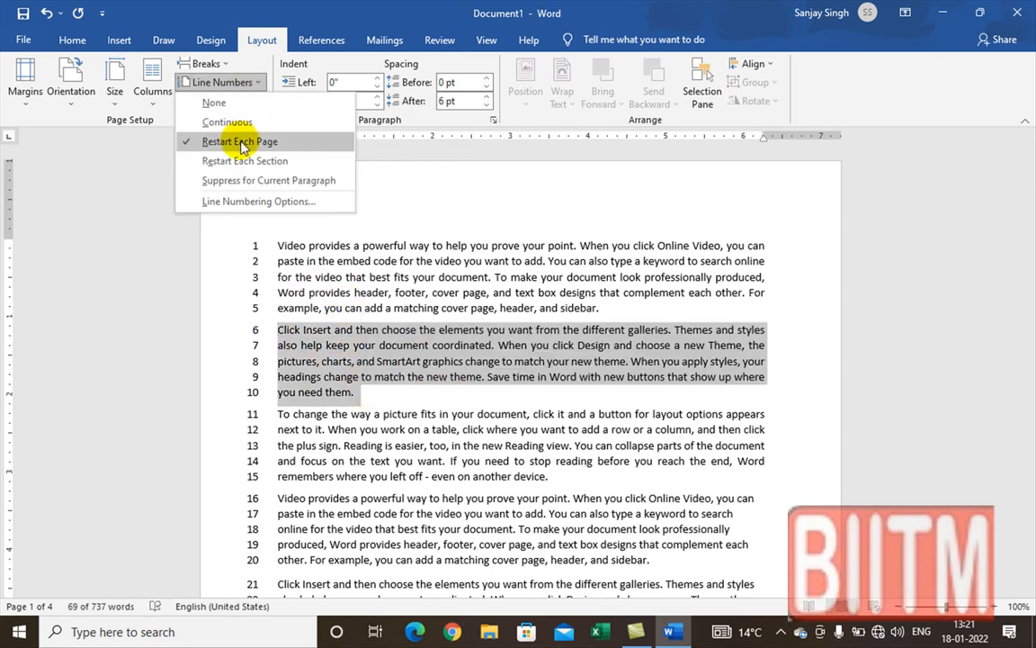
left_click(238, 182)
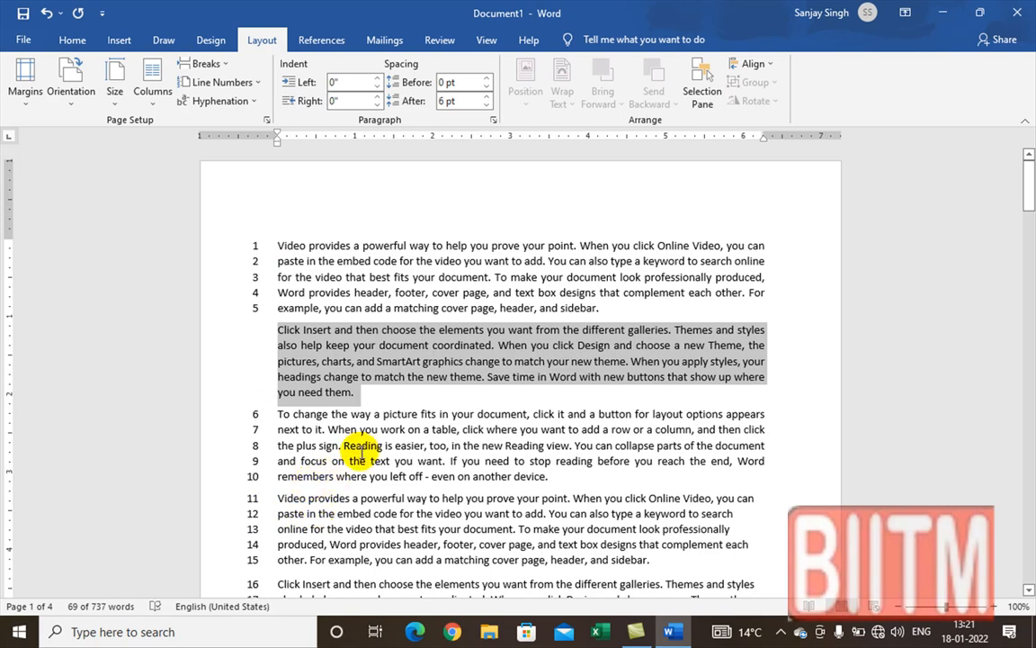
left_click(256, 84)
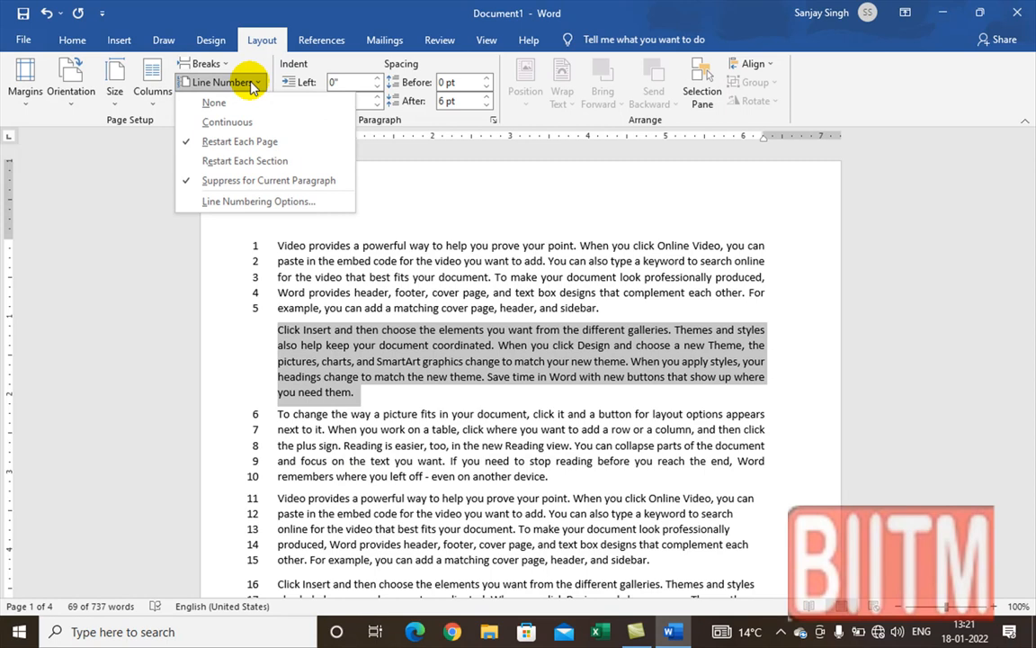
left_click(216, 183)
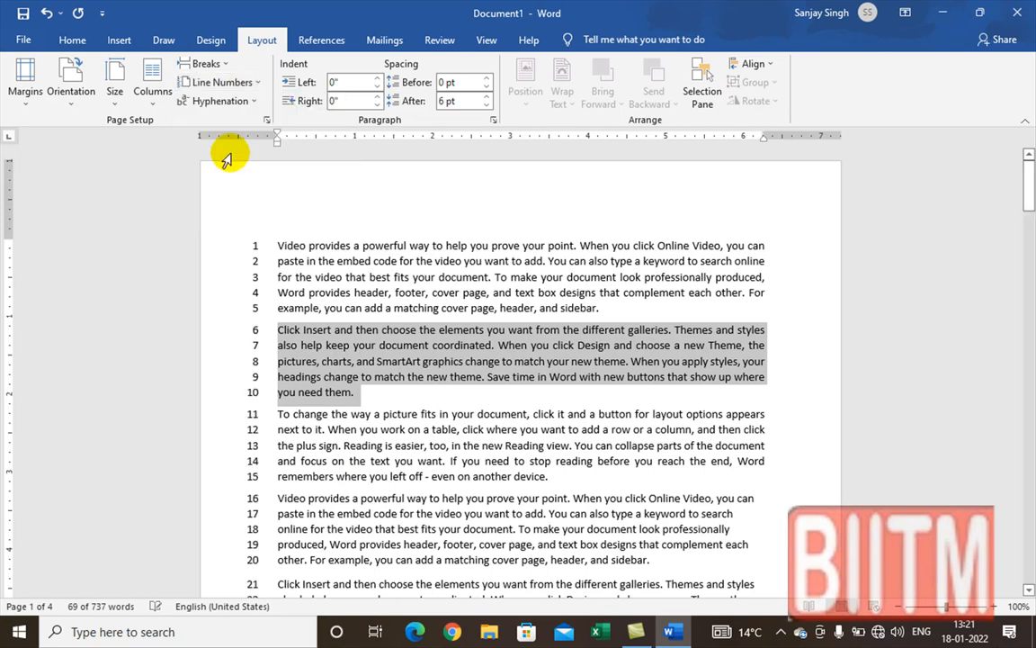
Review the detailed line numbering options, including start number, distance from text, count by and restart setting, and leave without changes
left_click(253, 85)
left_click(225, 200)
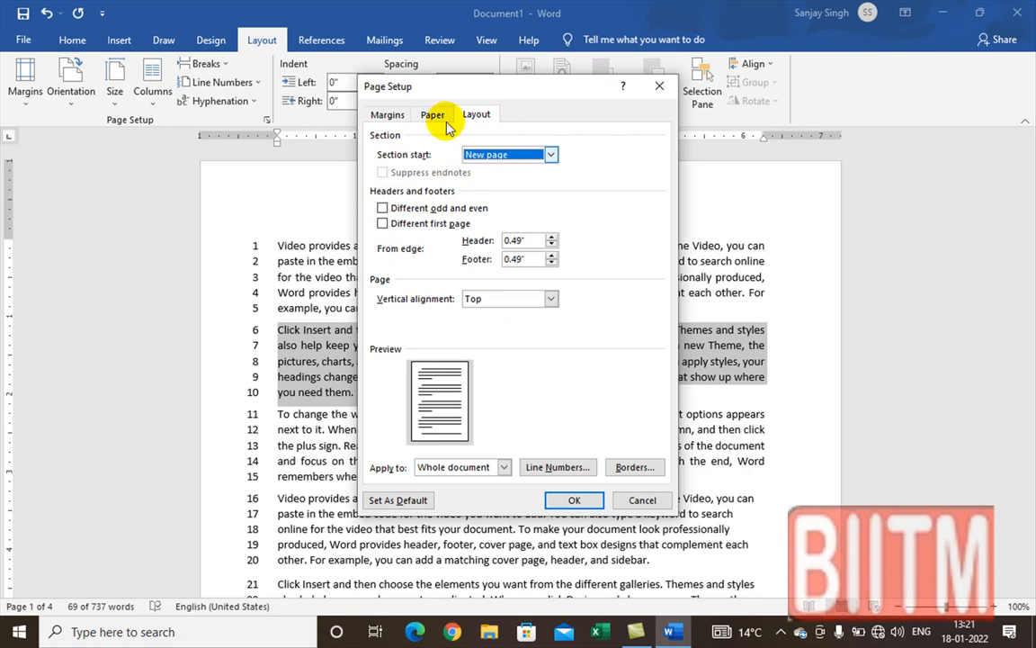
left_click(546, 465)
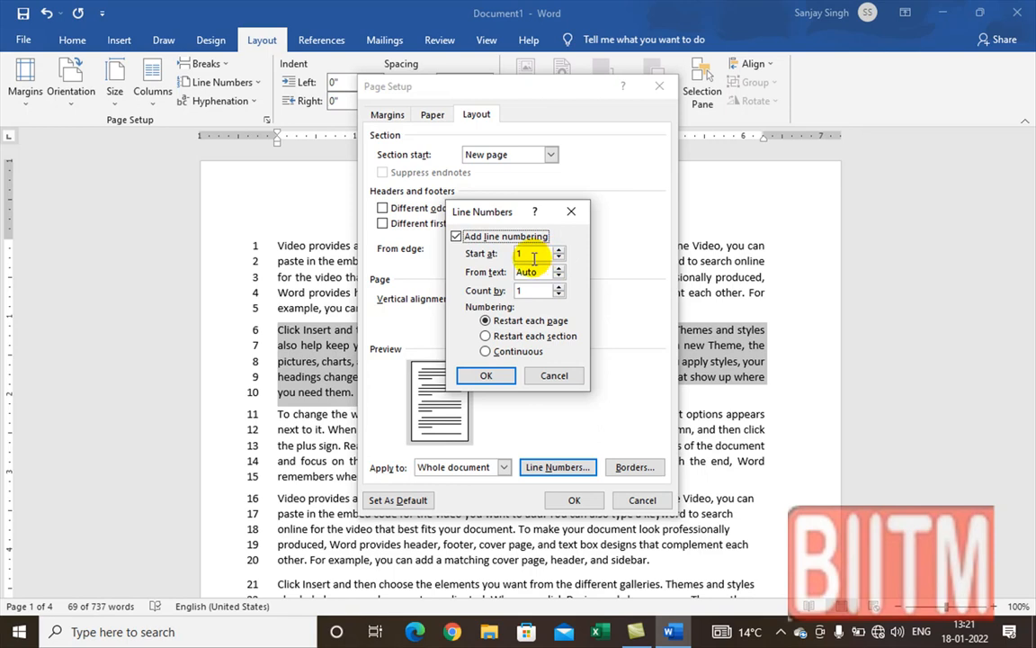
left_click(555, 376)
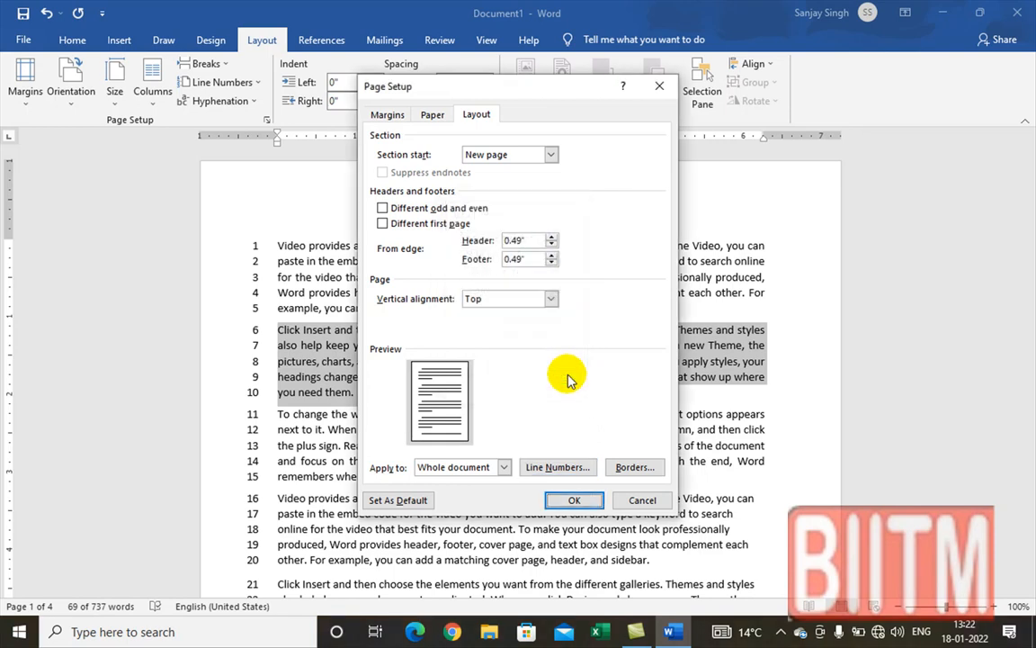
left_click(643, 494)
left_click(394, 276)
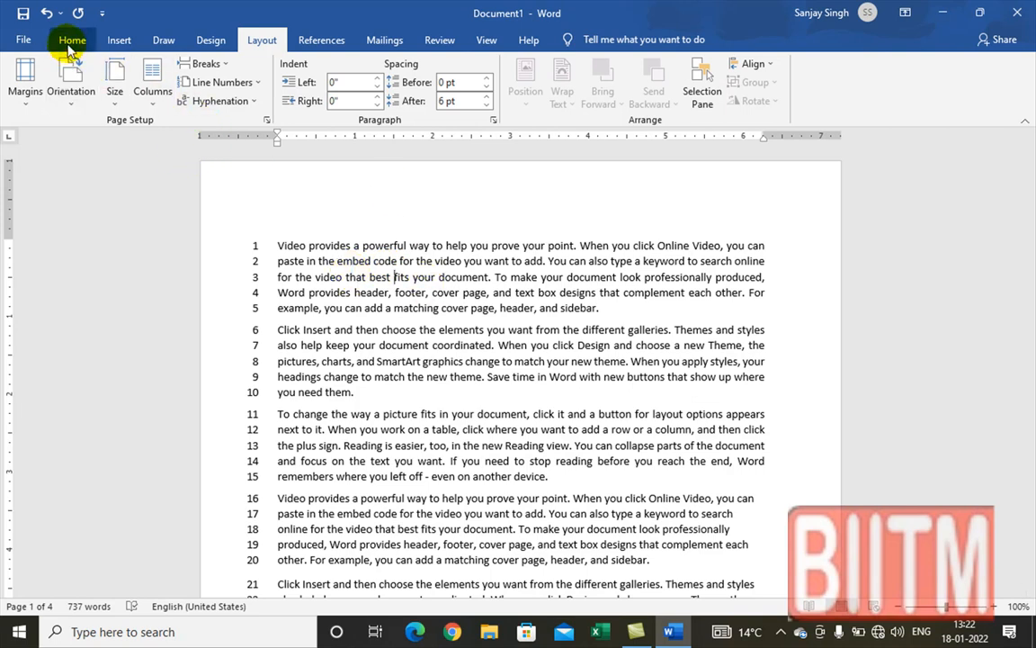
left_click(72, 41)
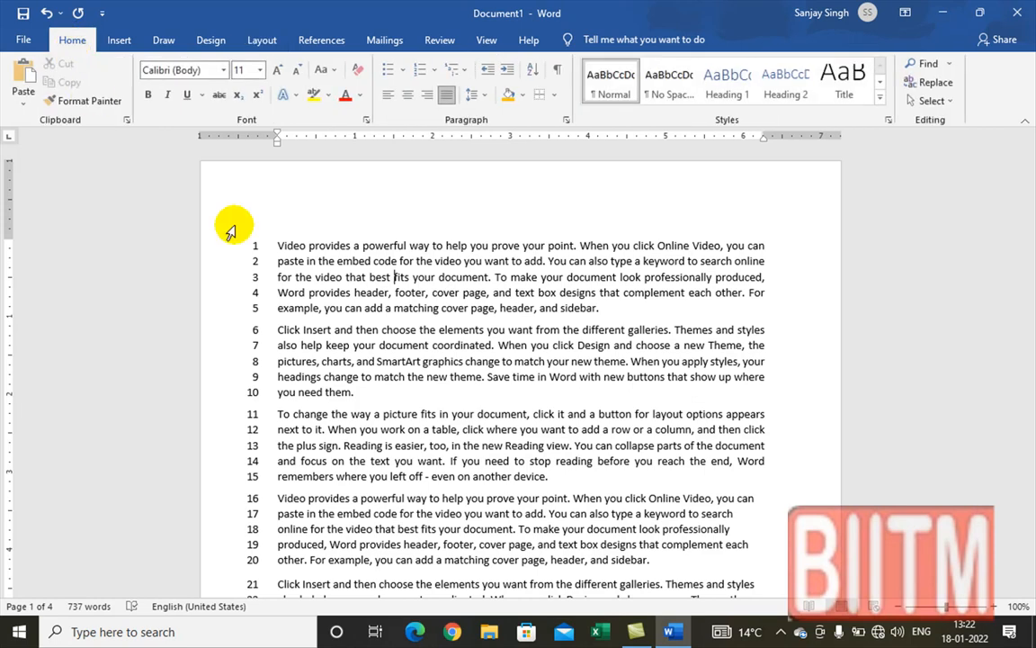
Suppress line numbers for the first "Video provides" paragraph
left_click(565, 120)
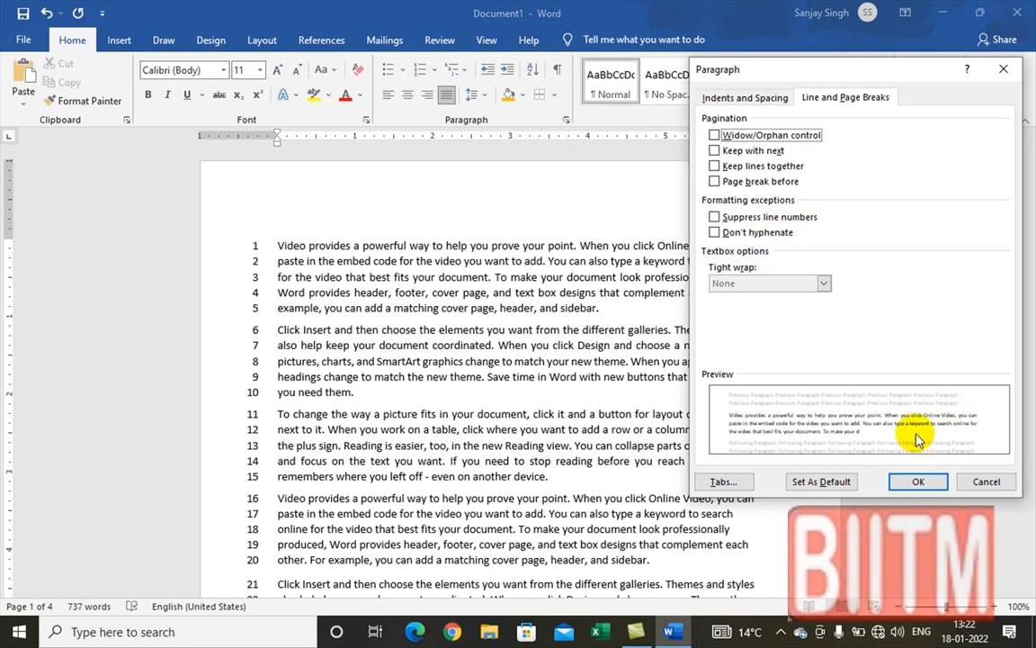
left_click(714, 217)
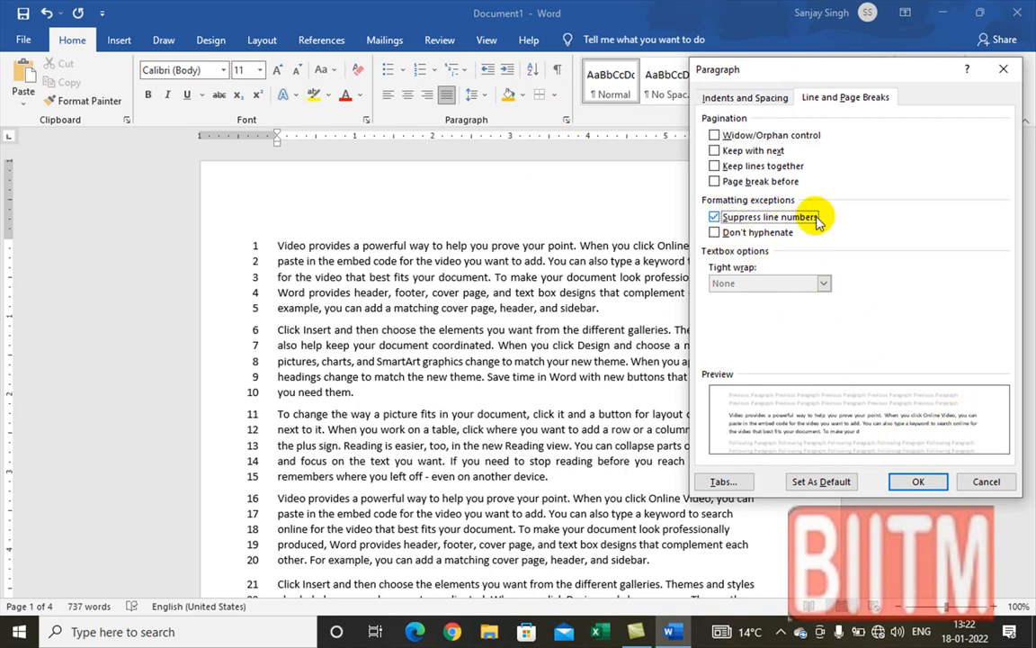
left_click(920, 482)
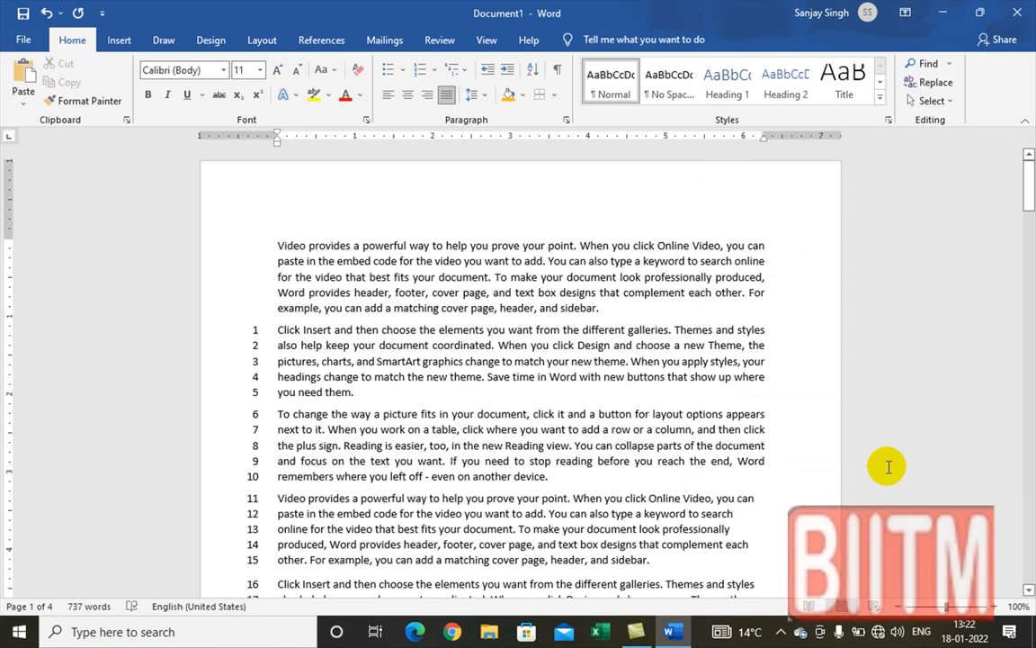
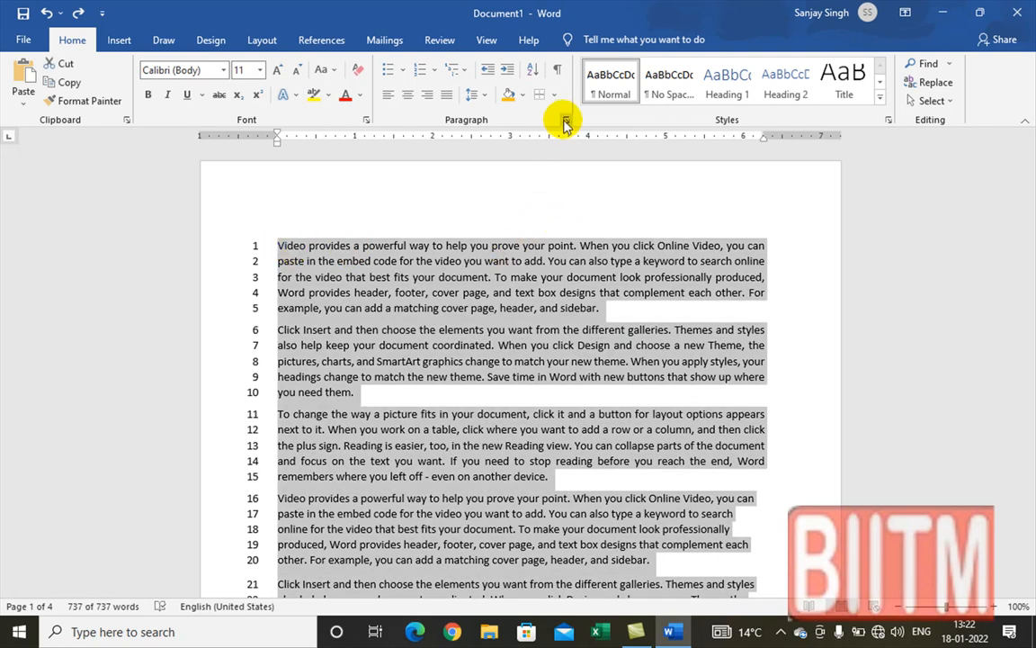
Suppress line numbers for the whole selected document, and turn the suppression off again
left_click(562, 118)
left_click(715, 217)
left_click(918, 482)
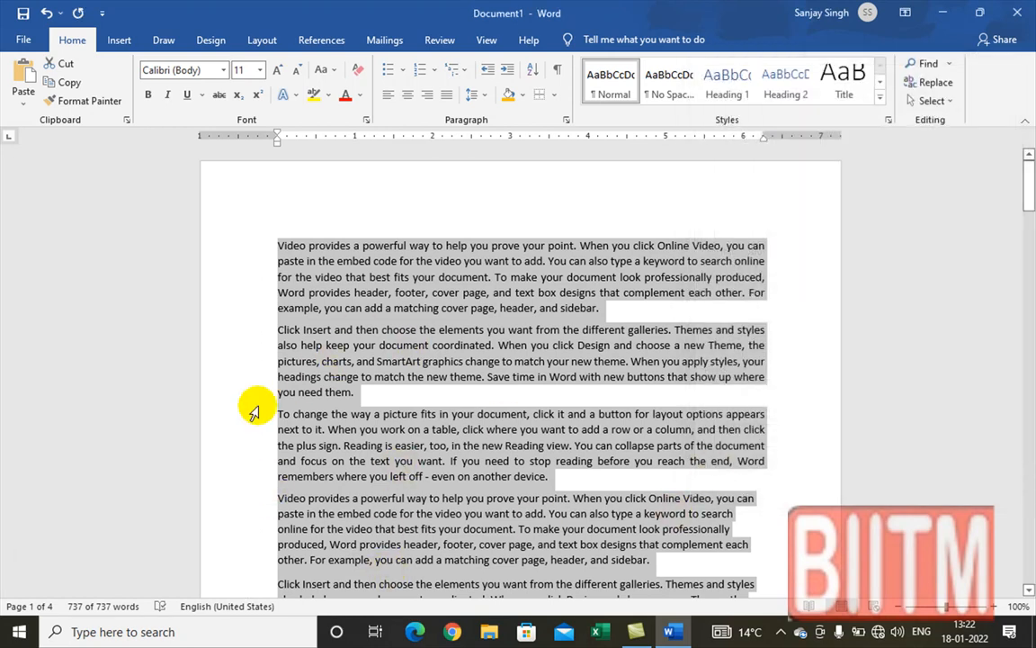
left_click(567, 120)
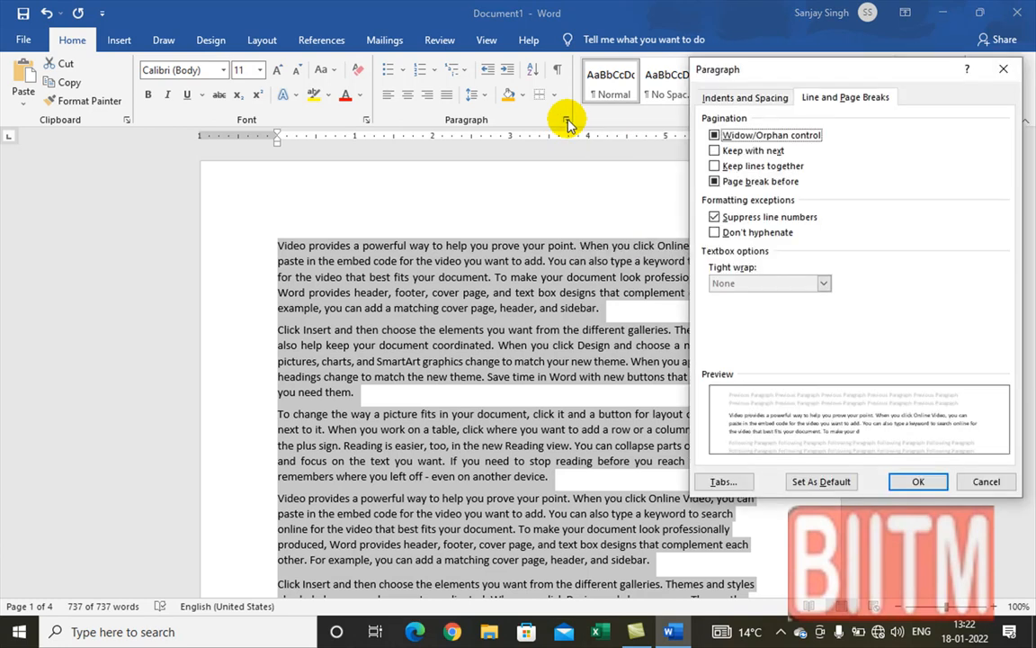
left_click(715, 218)
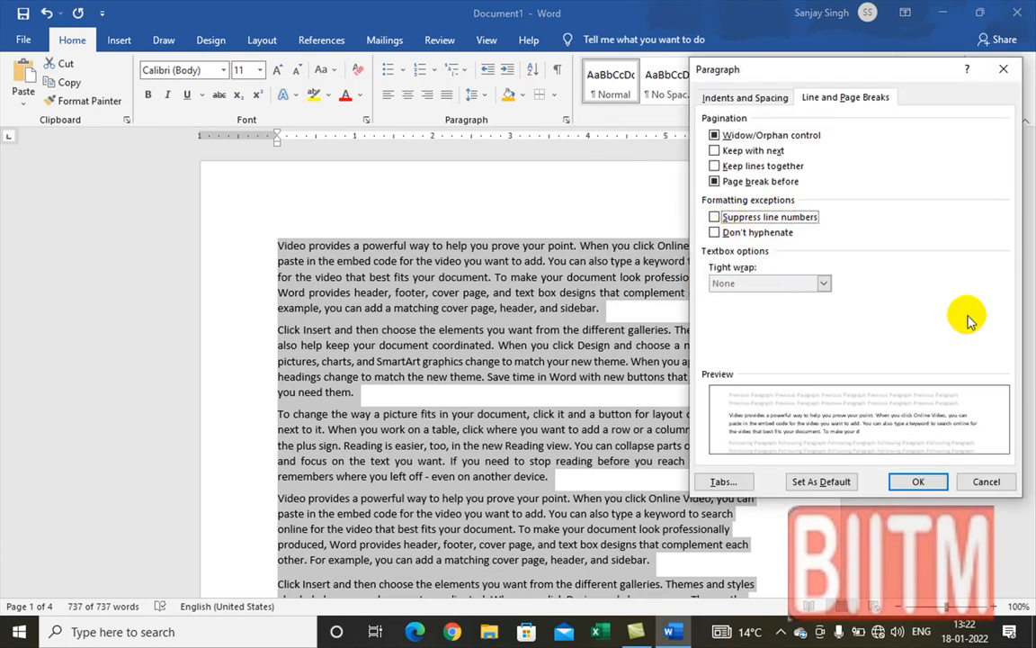
left_click(919, 482)
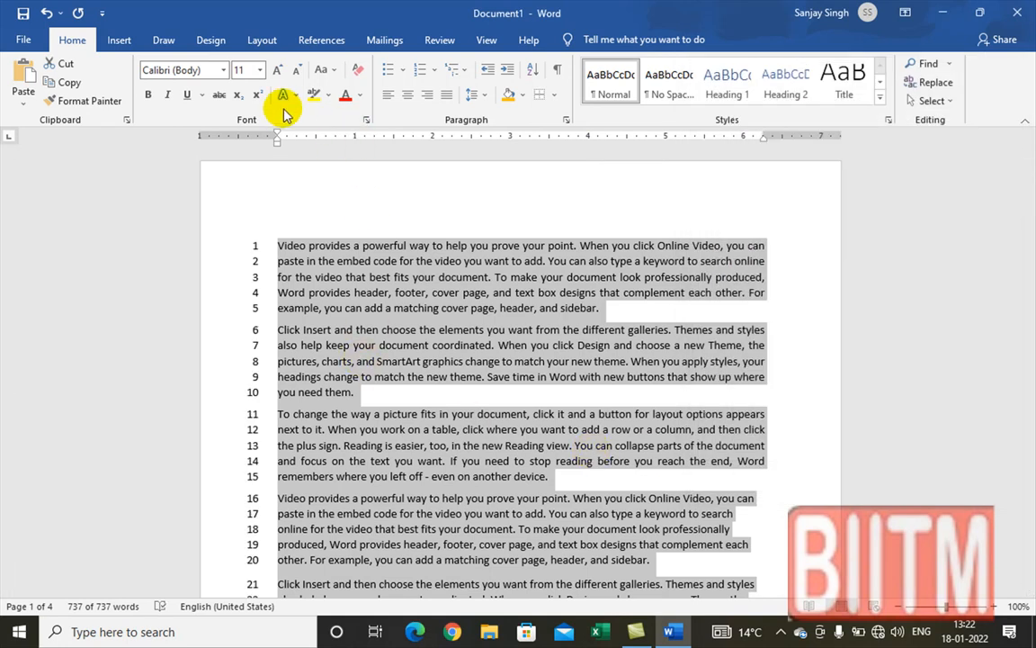
Remove line numbering from the whole document by setting it to None, and deselect the text
left_click(261, 42)
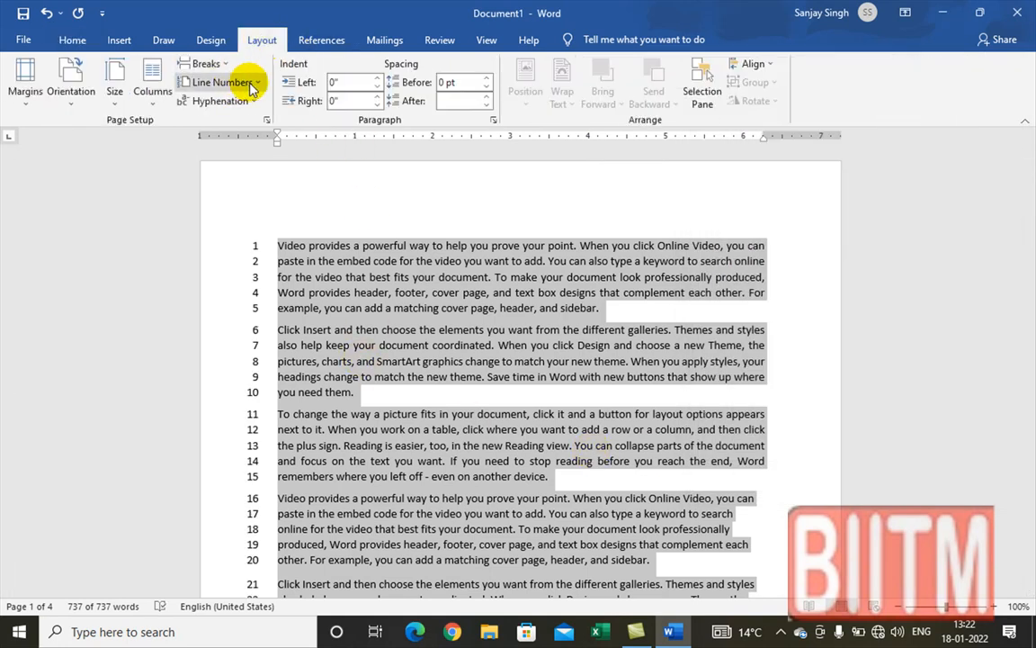
left_click(251, 83)
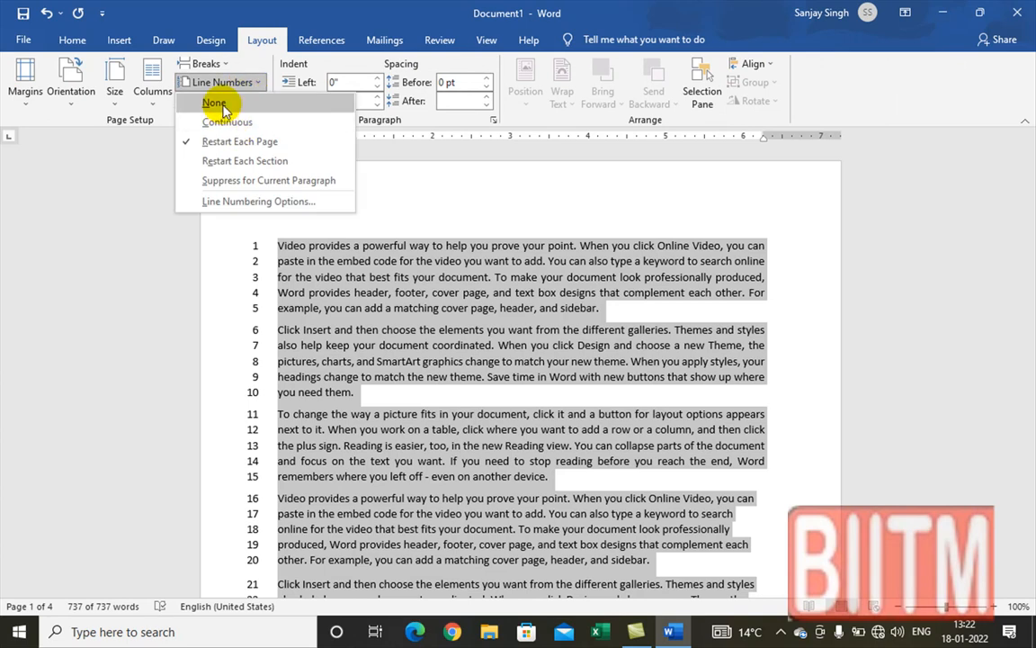
left_click(223, 108)
left_click(414, 301)
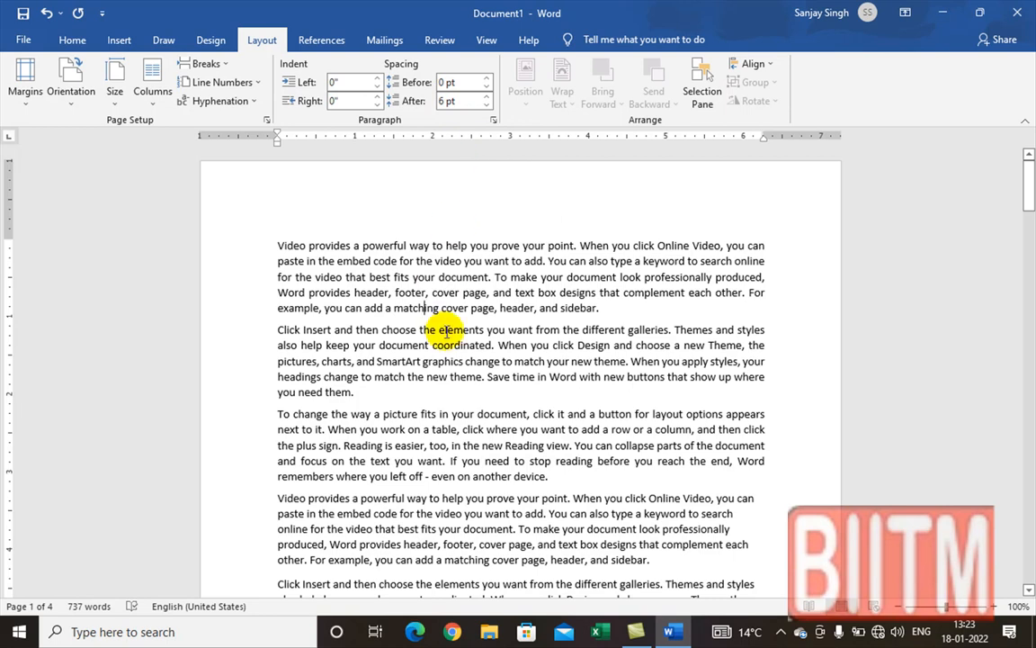
Insert the word "notwithunderstanding" before "online" in the second "Video provides" paragraph on the first page
scroll(591, 412, "down", 4)
scroll(590, 412, "down", 12)
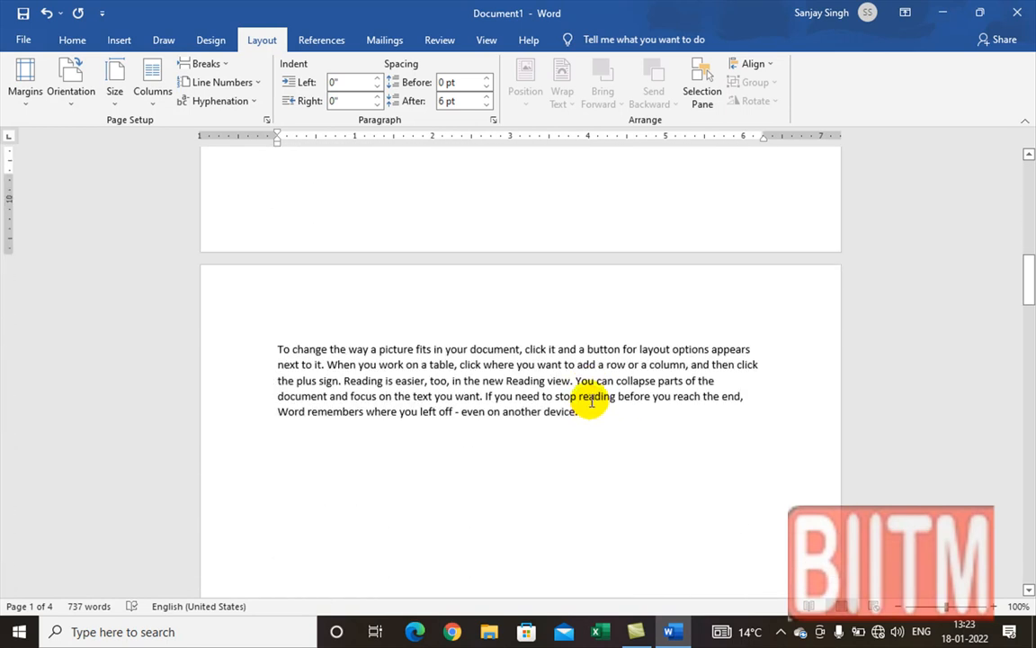
scroll(592, 400, "up", 10)
scroll(594, 378, "up", 1)
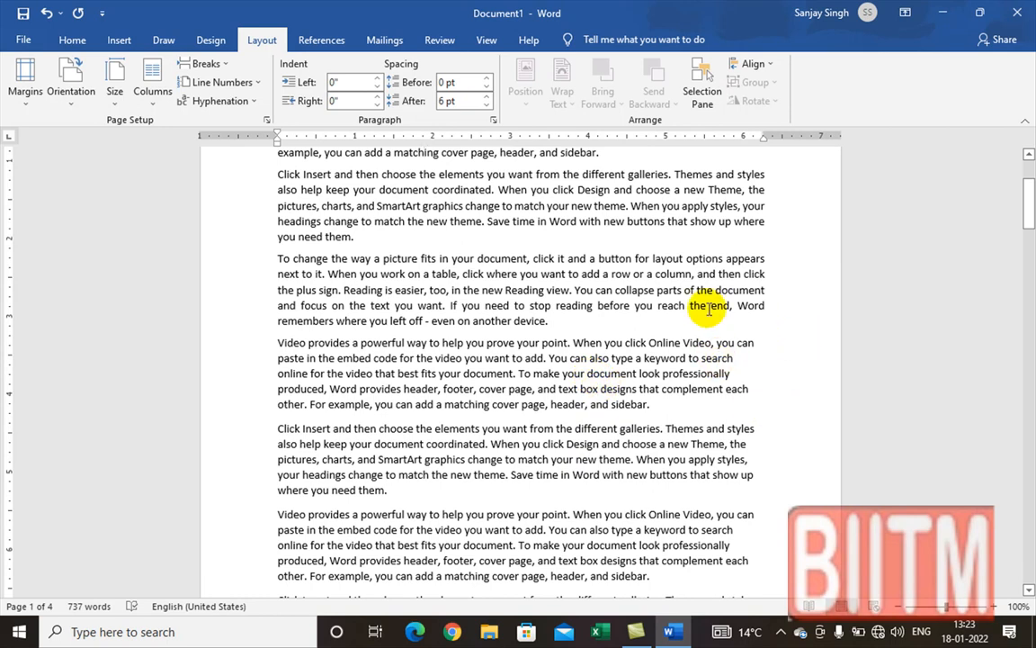
left_click(661, 416)
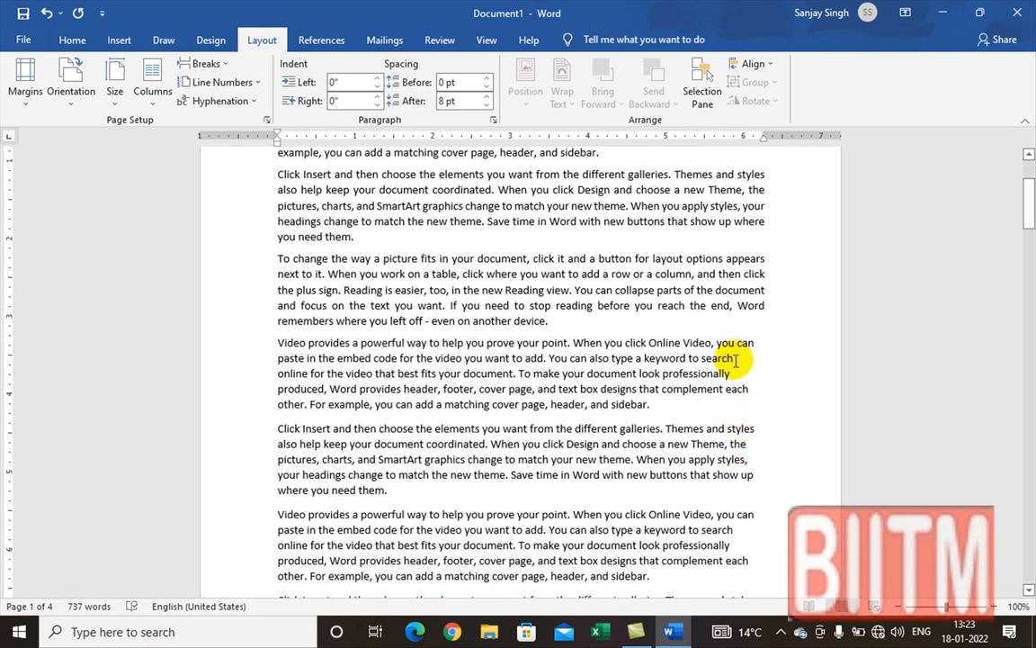
type("no")
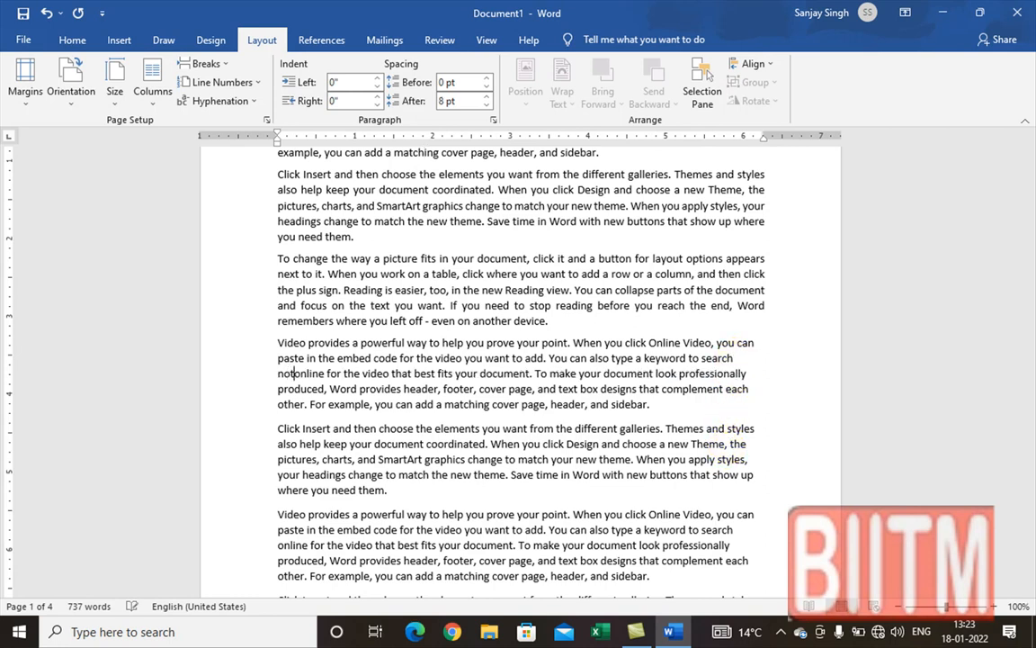
type("twith")
key("BackSpace")
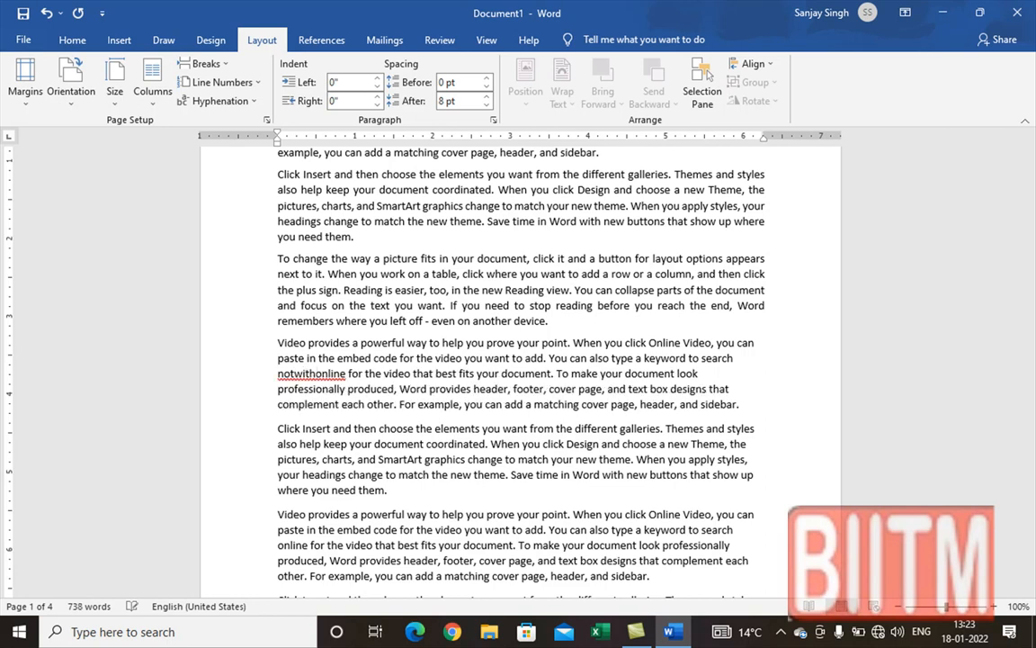
type("under")
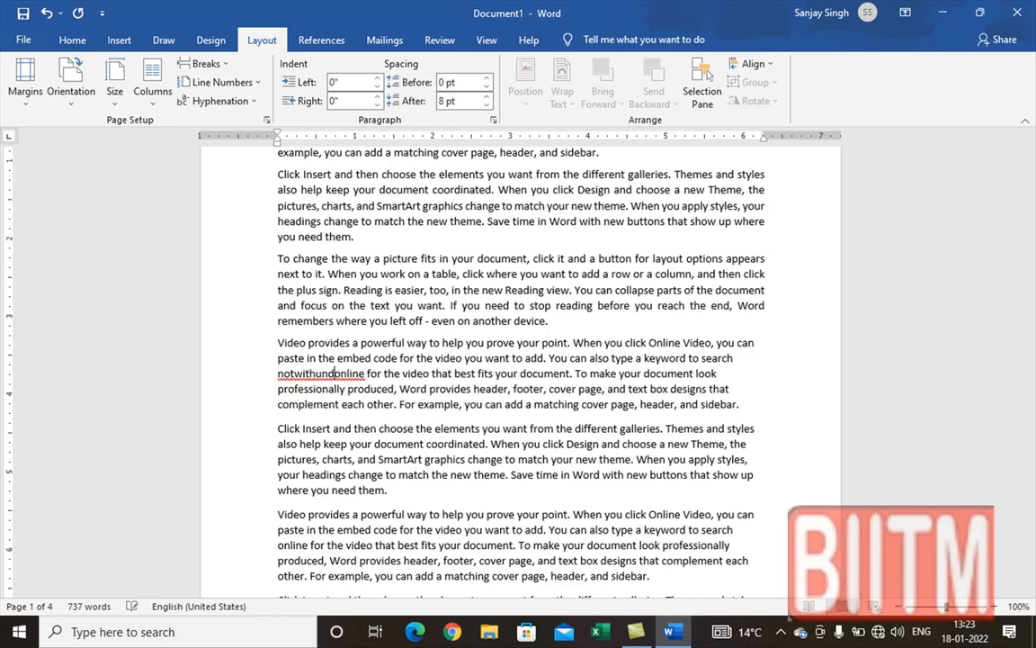
type("stan")
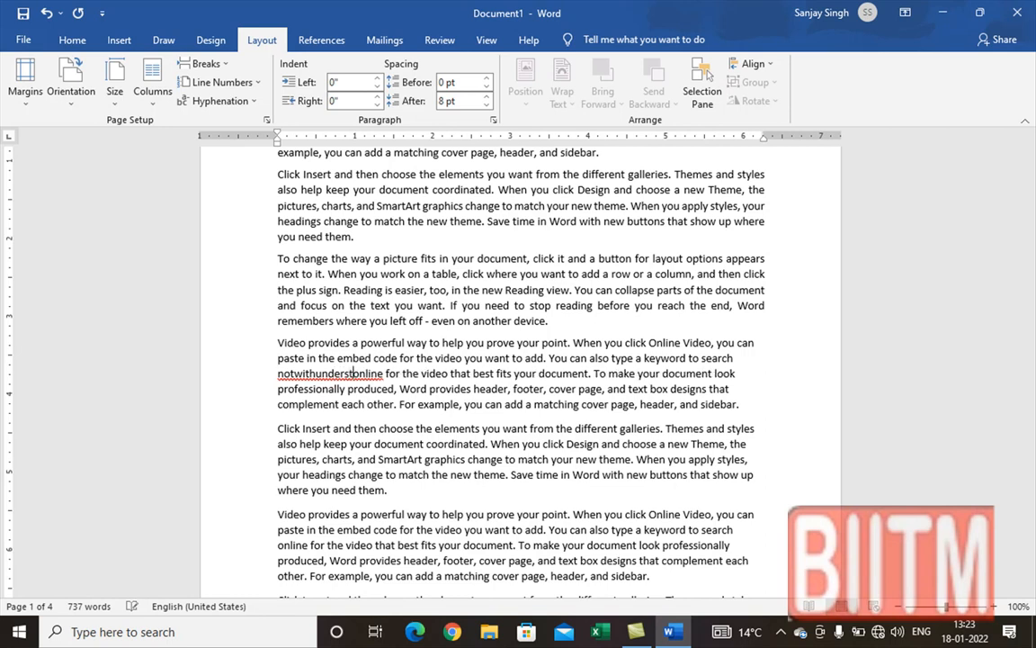
type("ding")
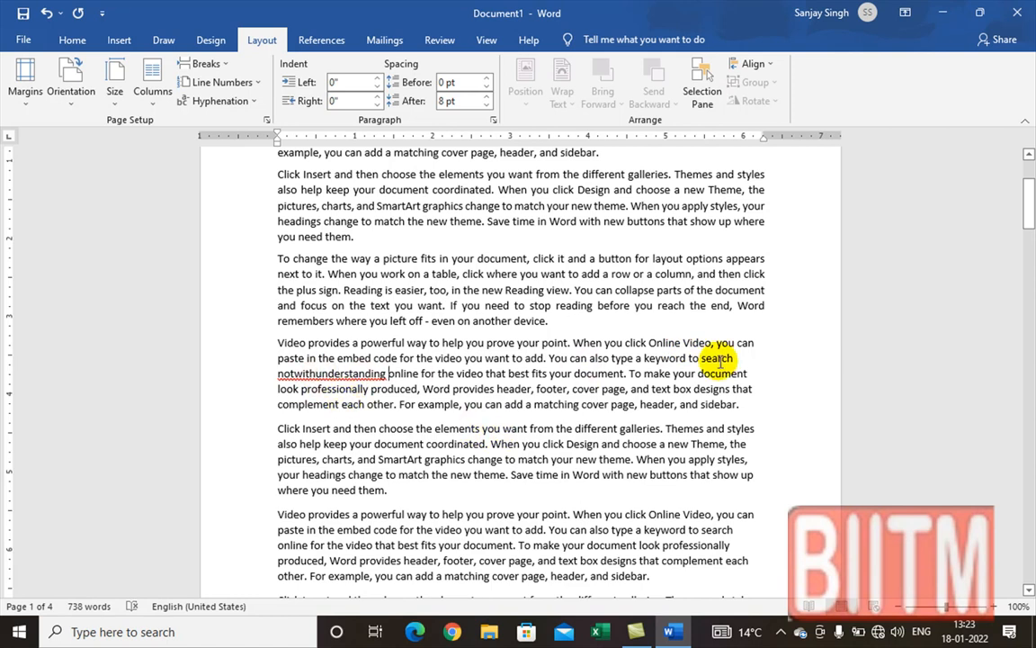
Delete the word "search" just before "notwithunderstanding"
double_click(705, 358)
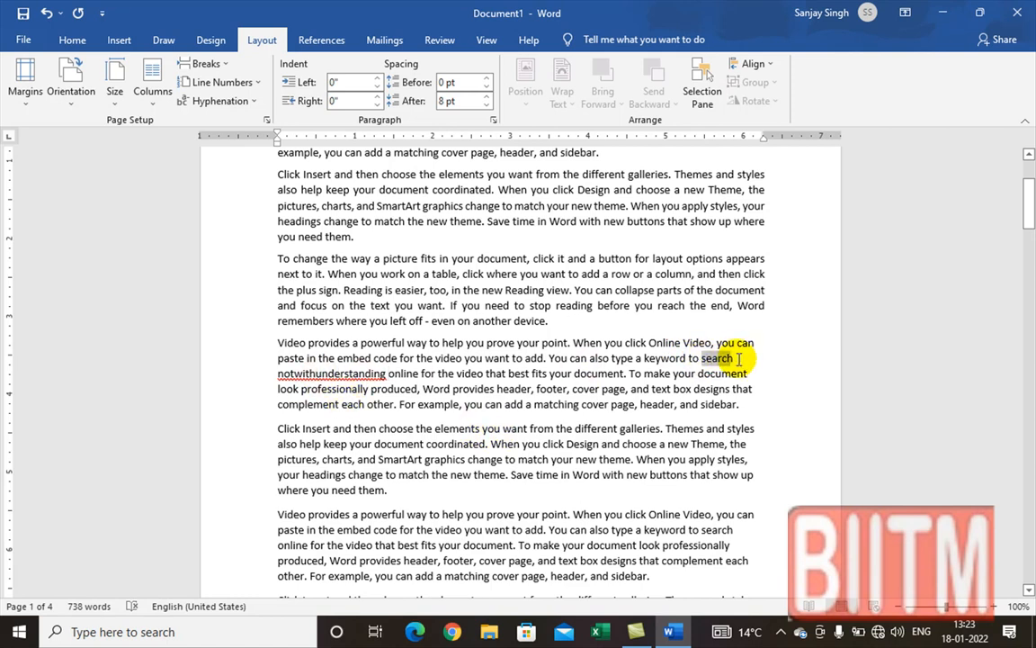
key("Delete")
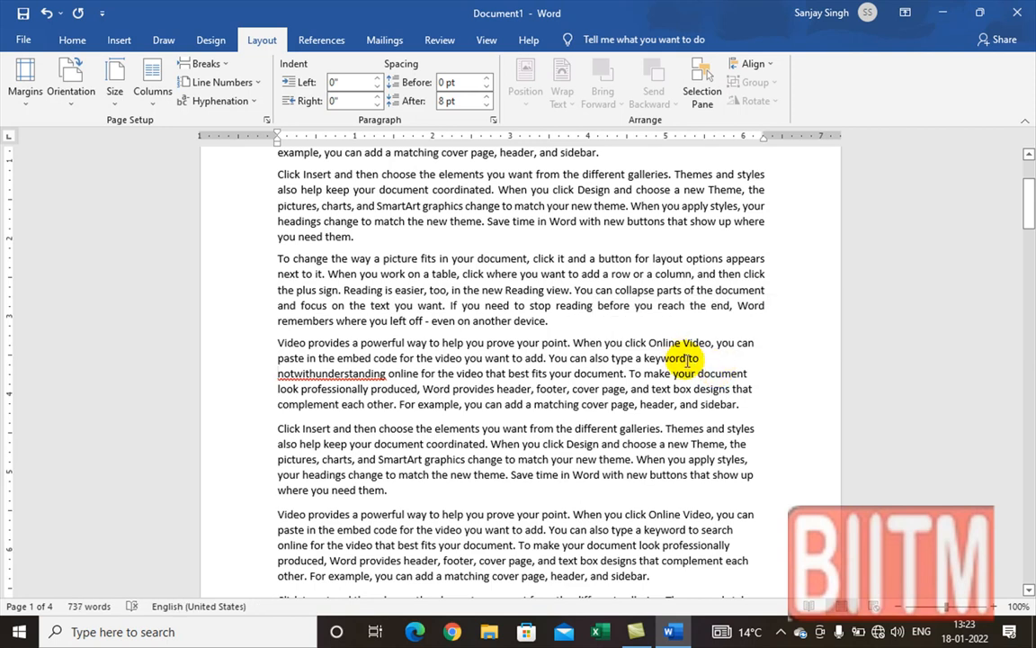
Try deleting "keyword to" before "notwithunderstanding" to see how the long word wraps, and undo the deletion
double_click(679, 358)
left_click(708, 358, "shift")
key("Delete")
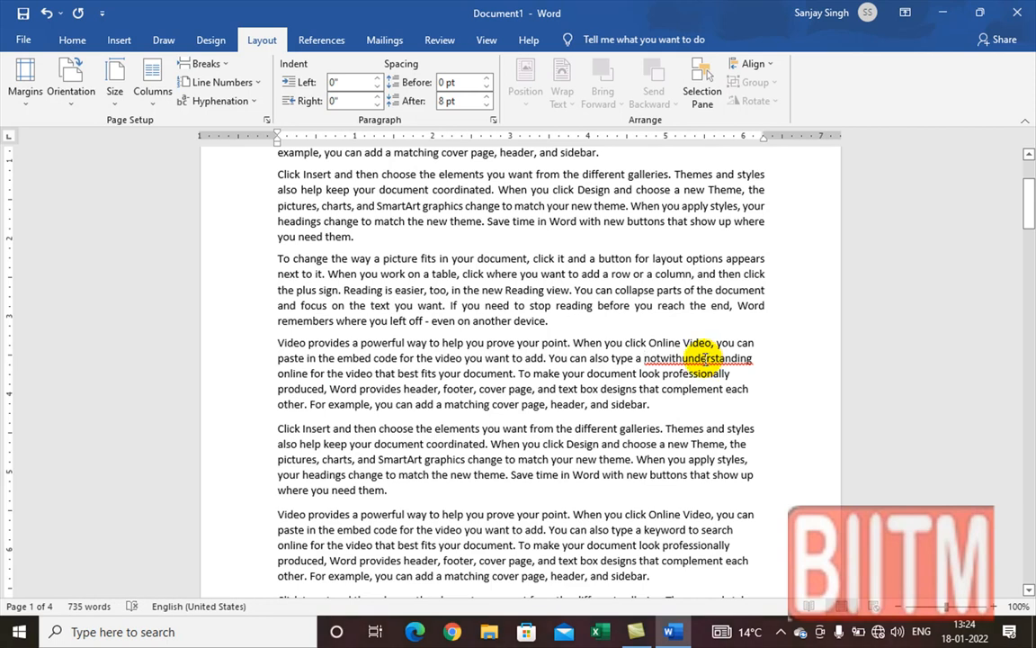
key("ctrl+z")
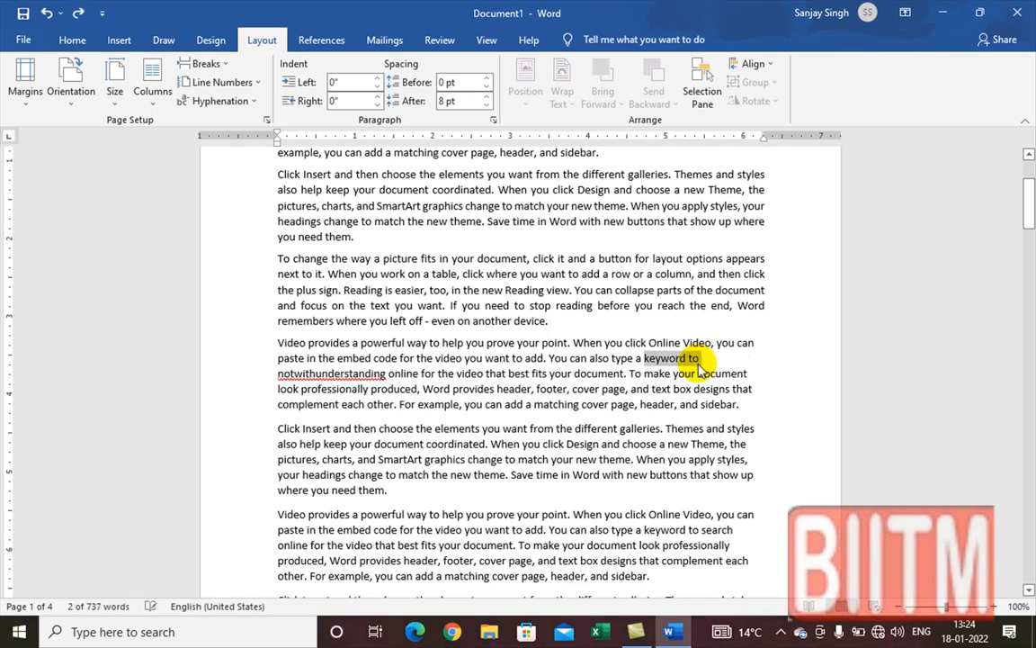
Delete only the word "keyword" from the line above "notwithunderstanding", and compare the remaining space with the long word
left_click(690, 360)
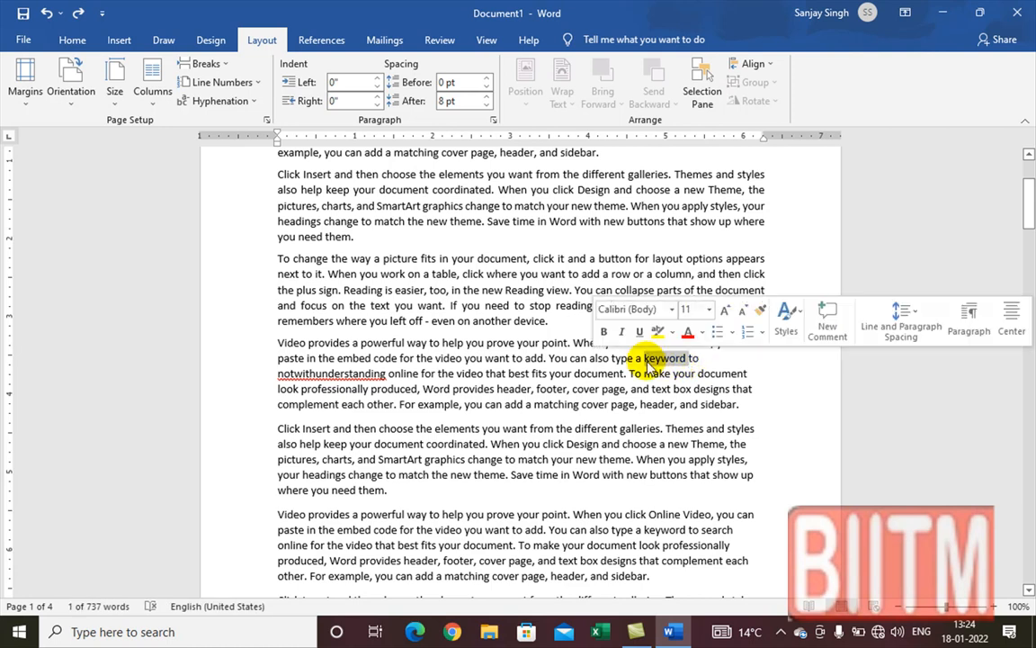
key("Delete")
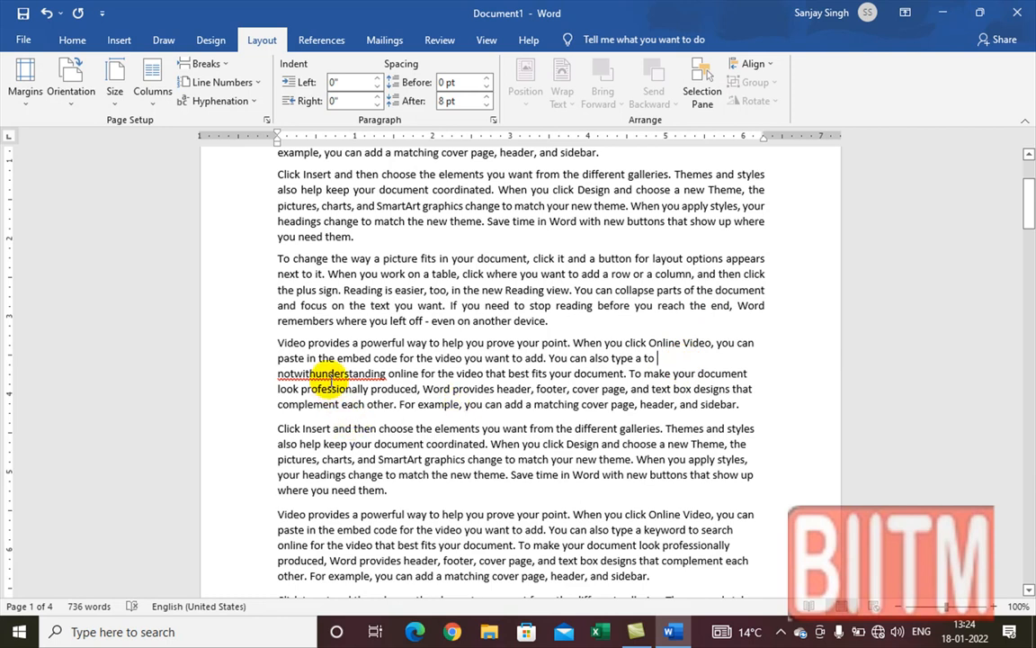
left_click(328, 374)
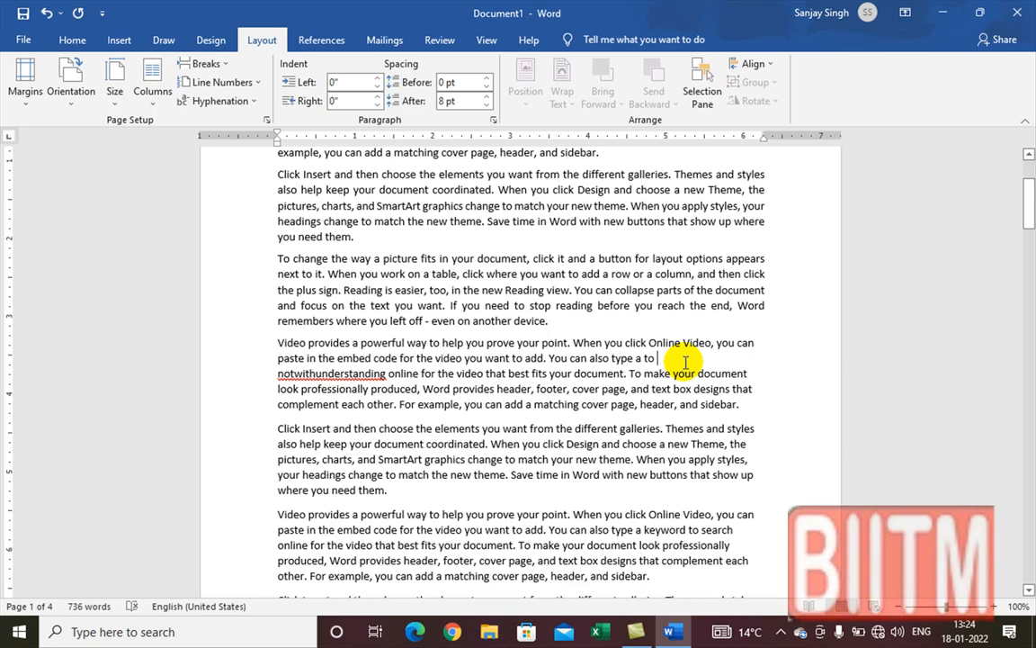
left_click(685, 362)
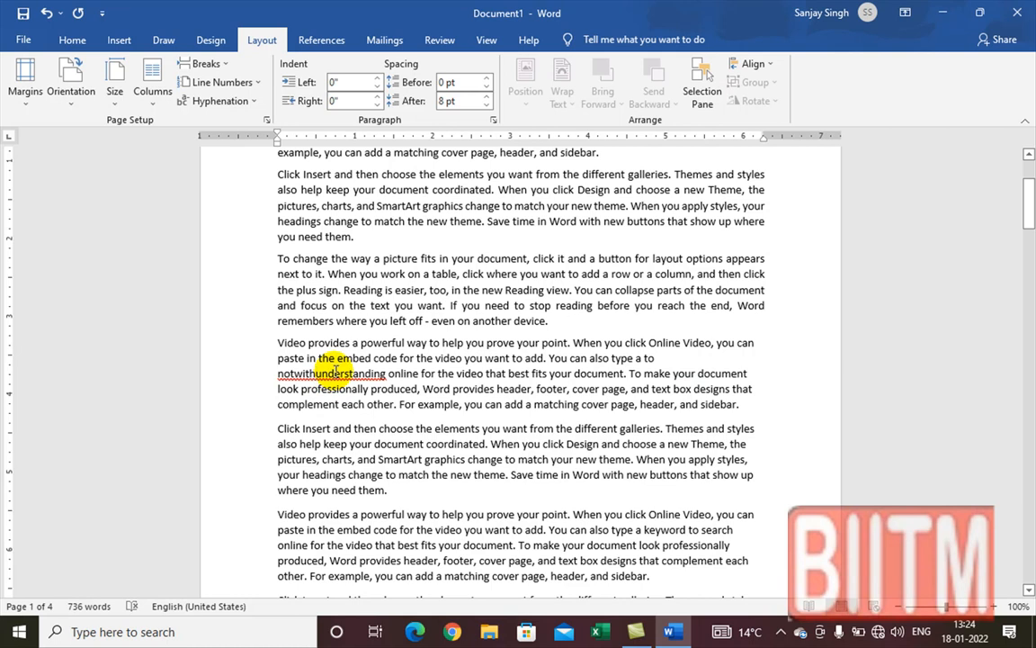
Add a hyphen within "notwithunderstanding" in the fourth paragraph to make it "notwith-understanding"
type("-")
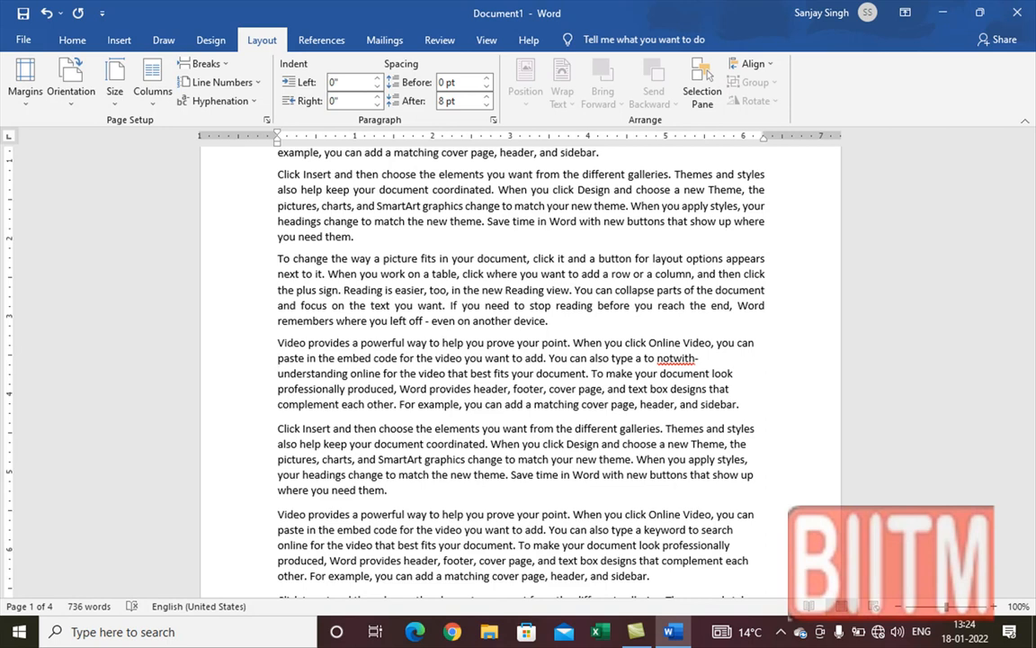
scroll(732, 417, "down", 4)
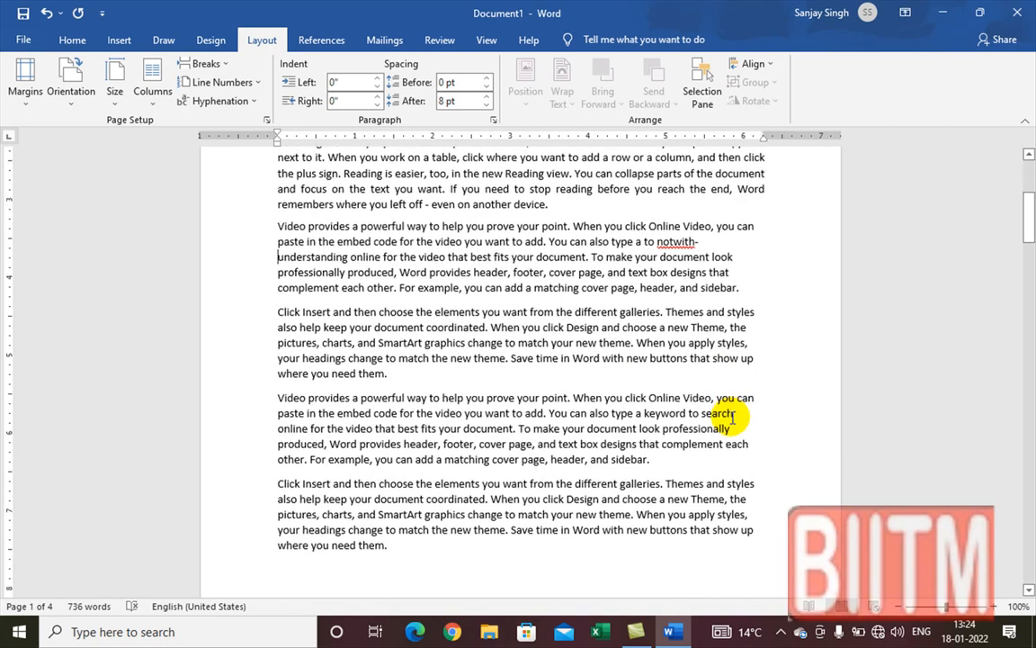
scroll(698, 292, "up", 2)
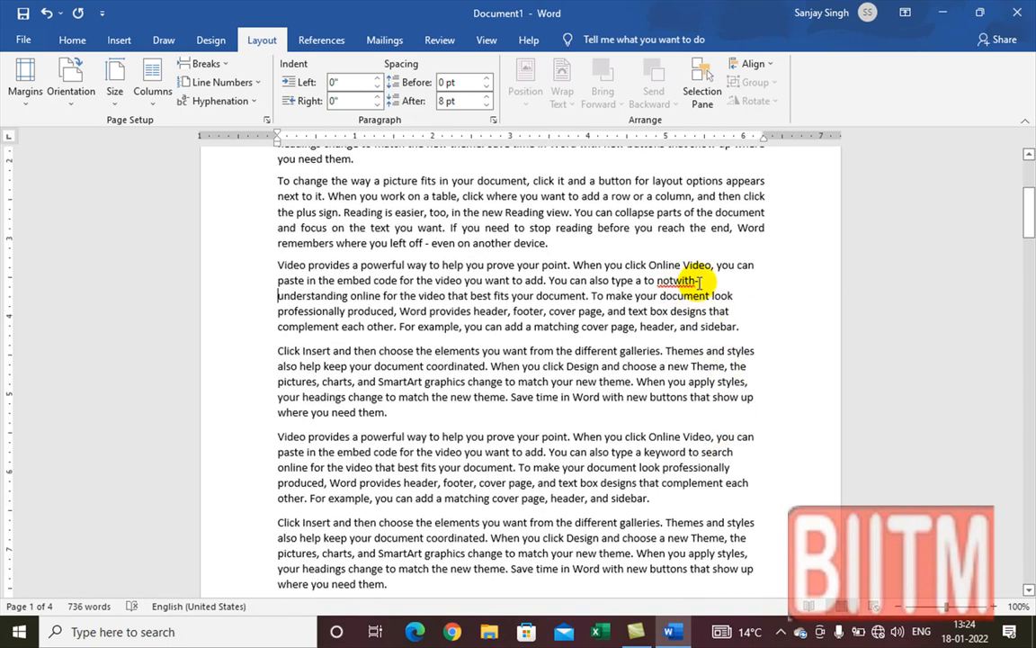
scroll(694, 406, "down", 5)
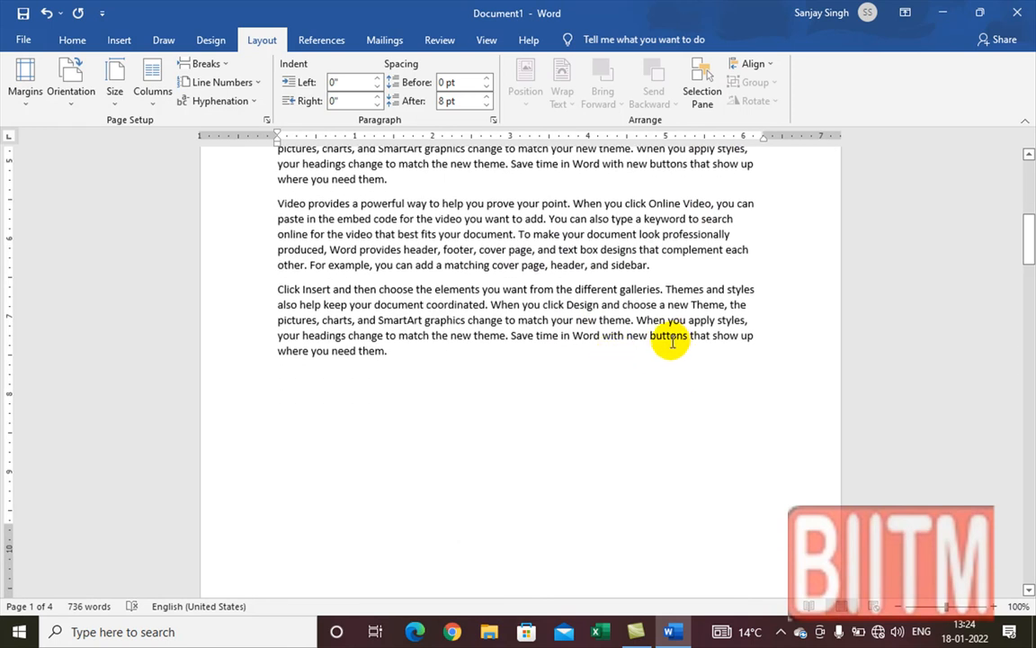
scroll(613, 368, "down", 10)
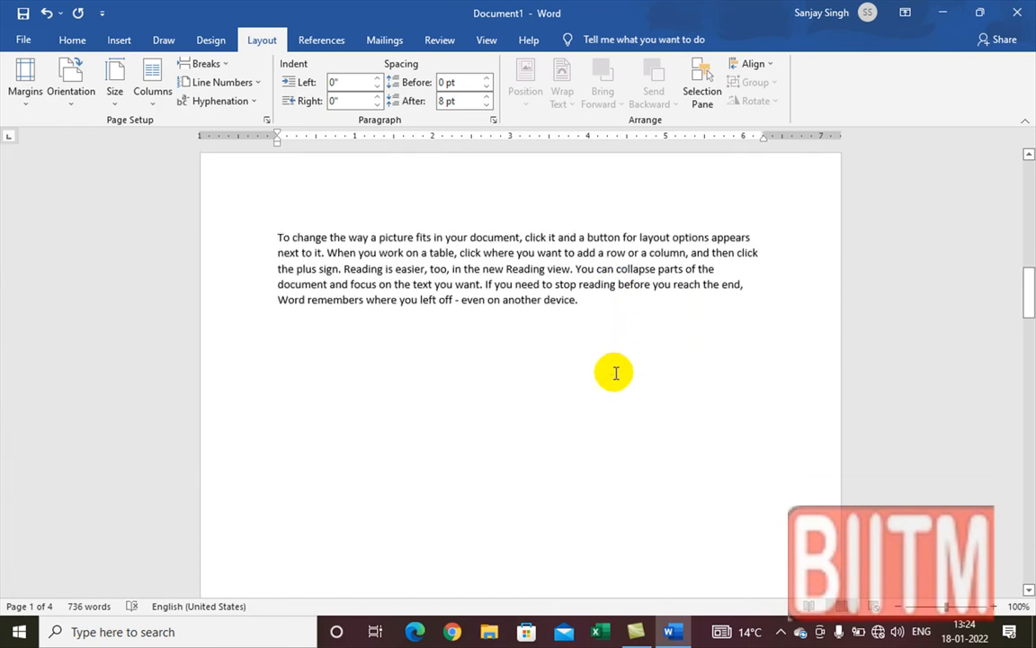
scroll(617, 351, "up", 6)
scroll(617, 335, "up", 3)
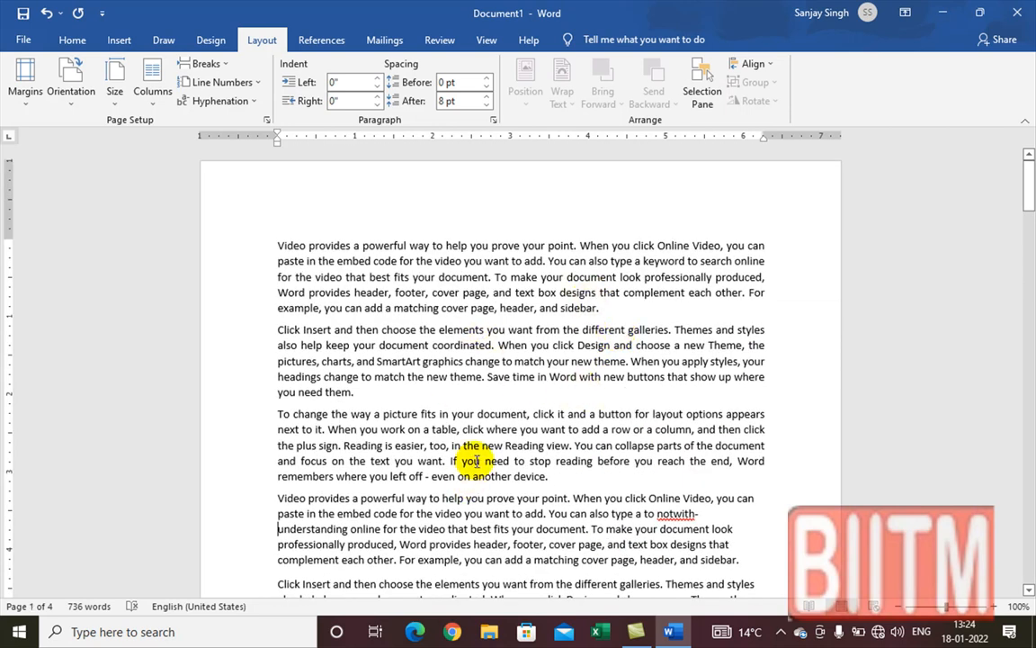
Justify the fourth paragraph, the one containing "notwith-understanding"
scroll(470, 477, "down", 2)
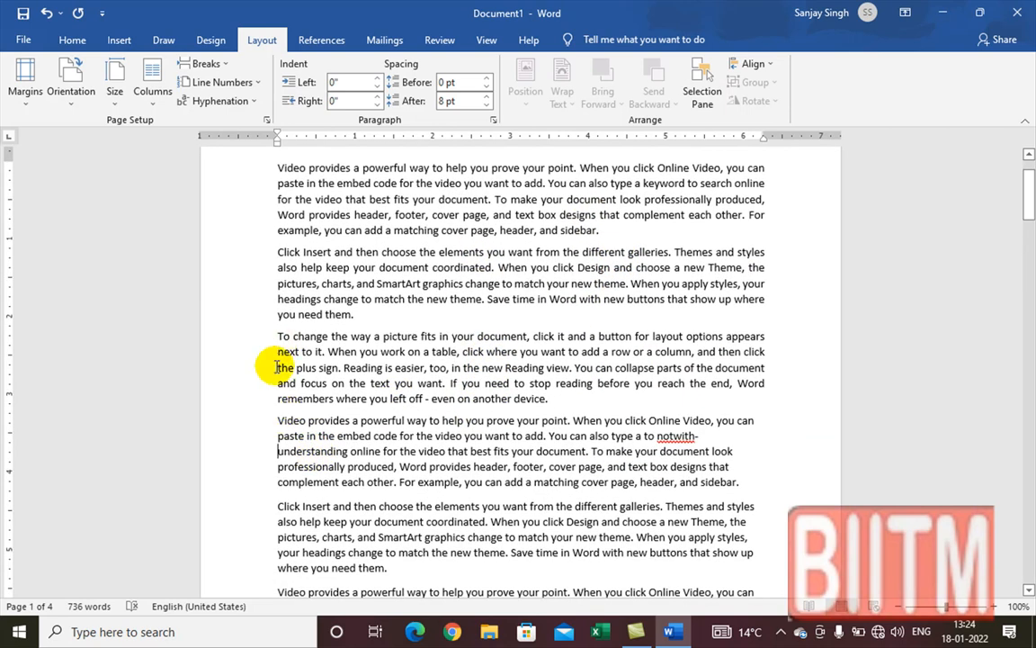
left_click_drag(276, 421, 740, 486)
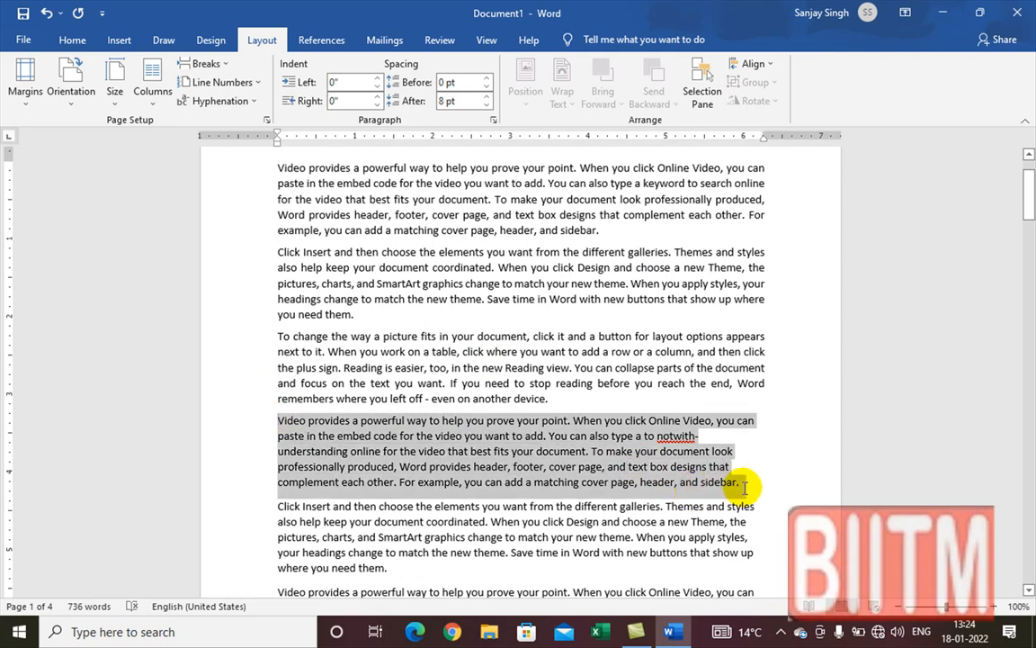
left_click(71, 41)
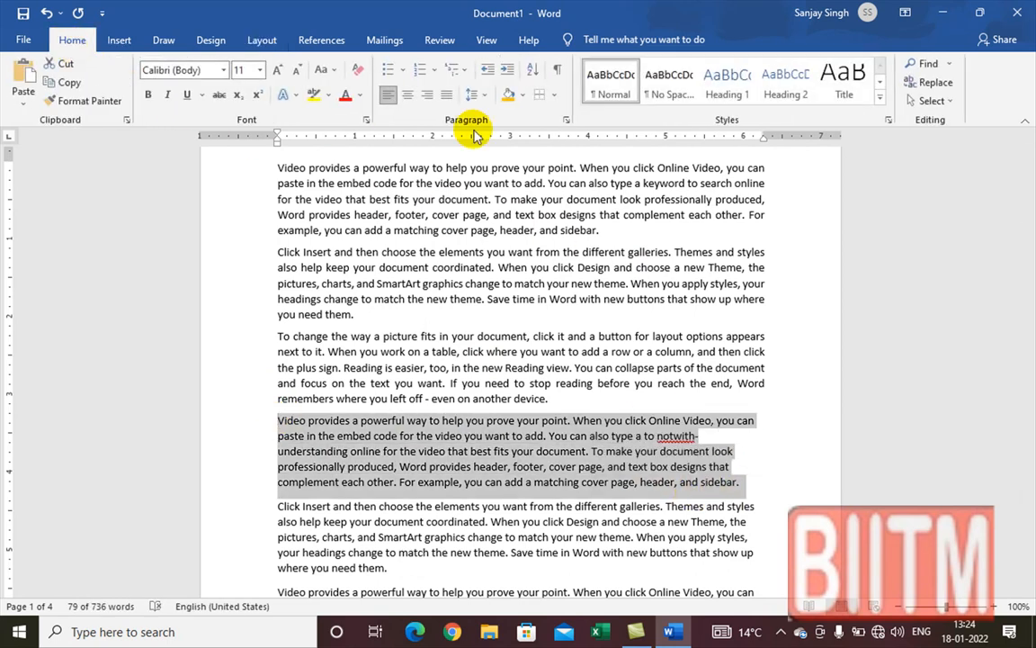
left_click(442, 94)
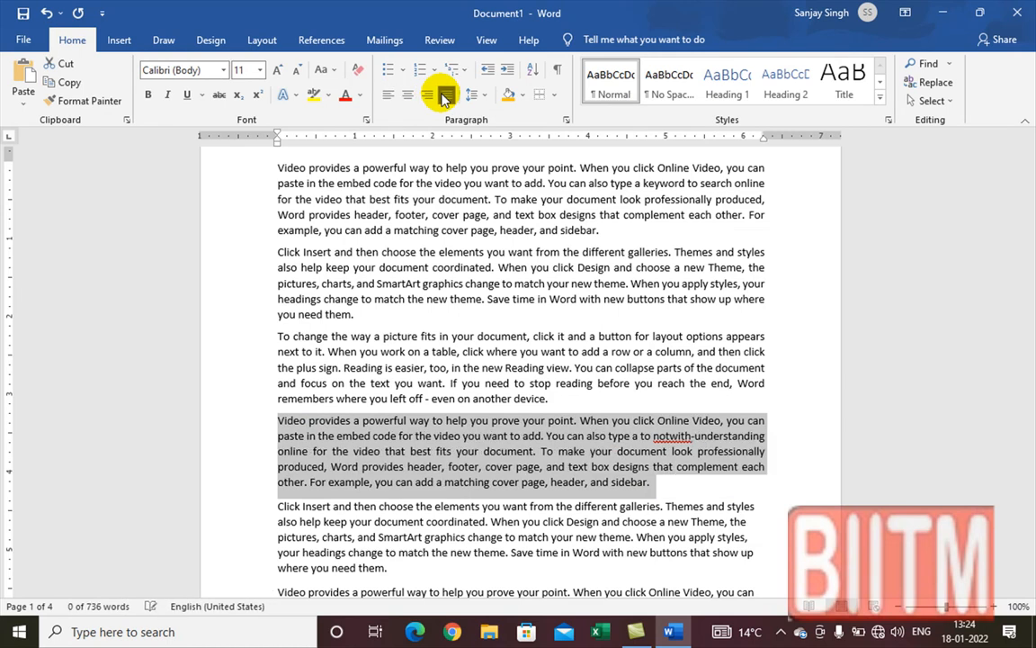
left_click(717, 452)
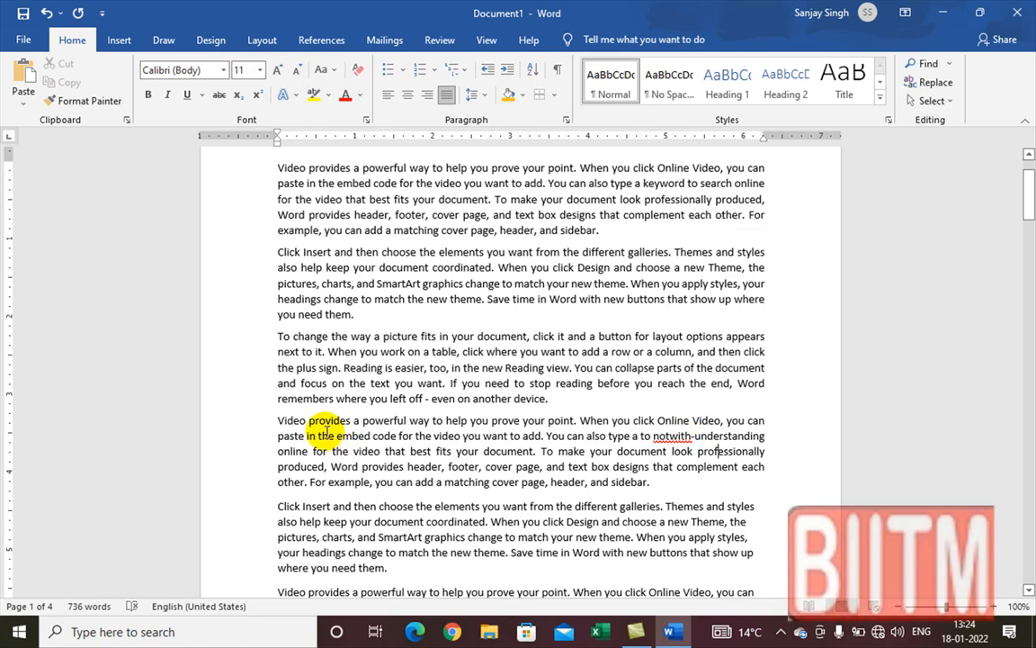
Set the fourth paragraph back to left alignment
left_click_drag(273, 419, 650, 482)
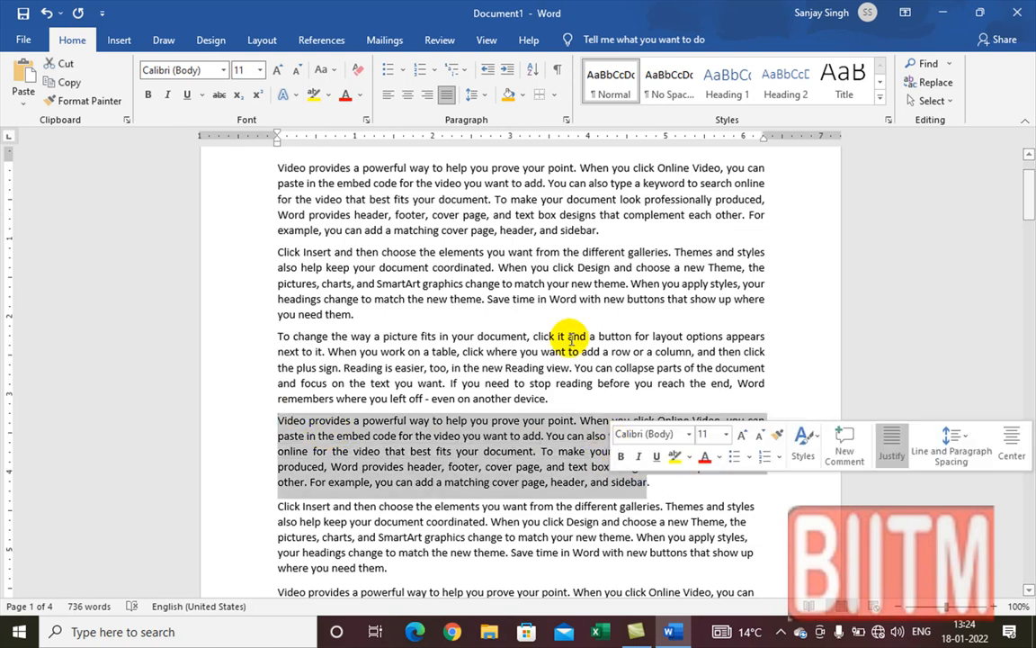
left_click(387, 95)
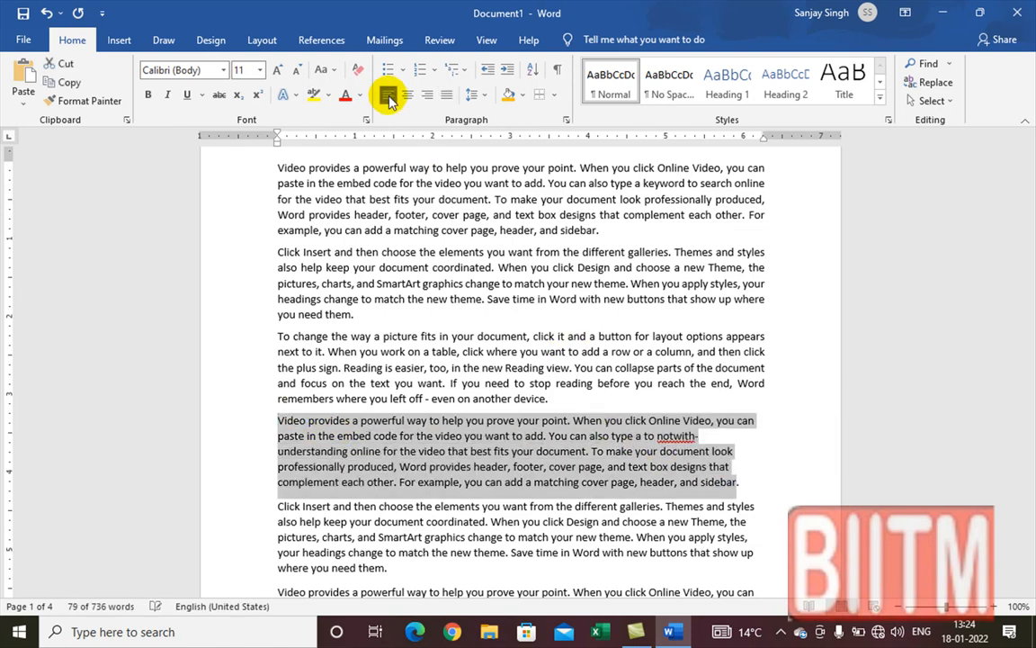
left_click(679, 437)
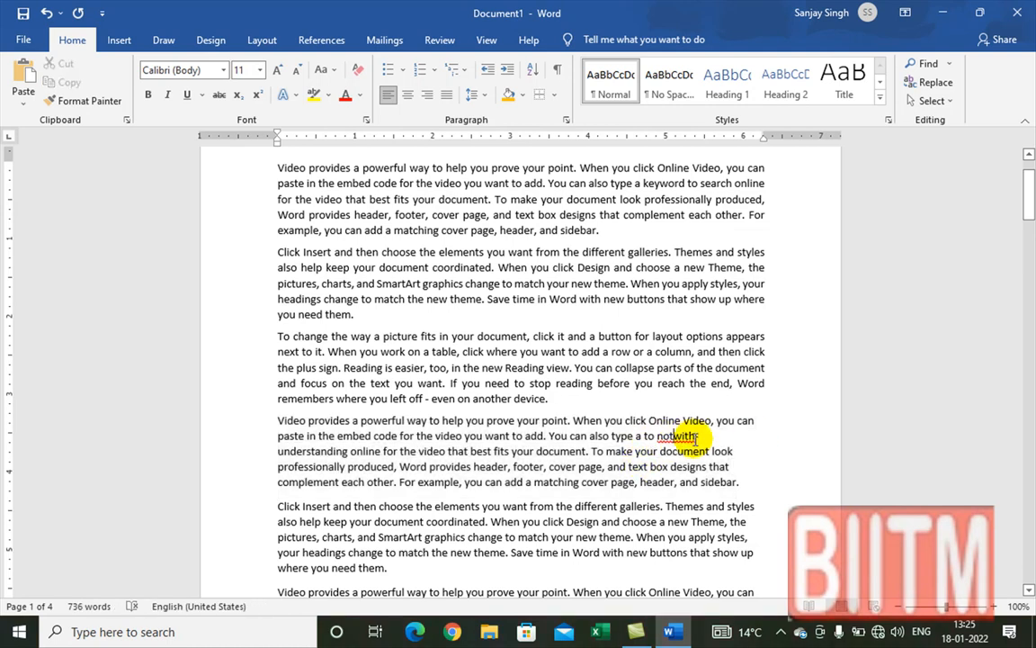
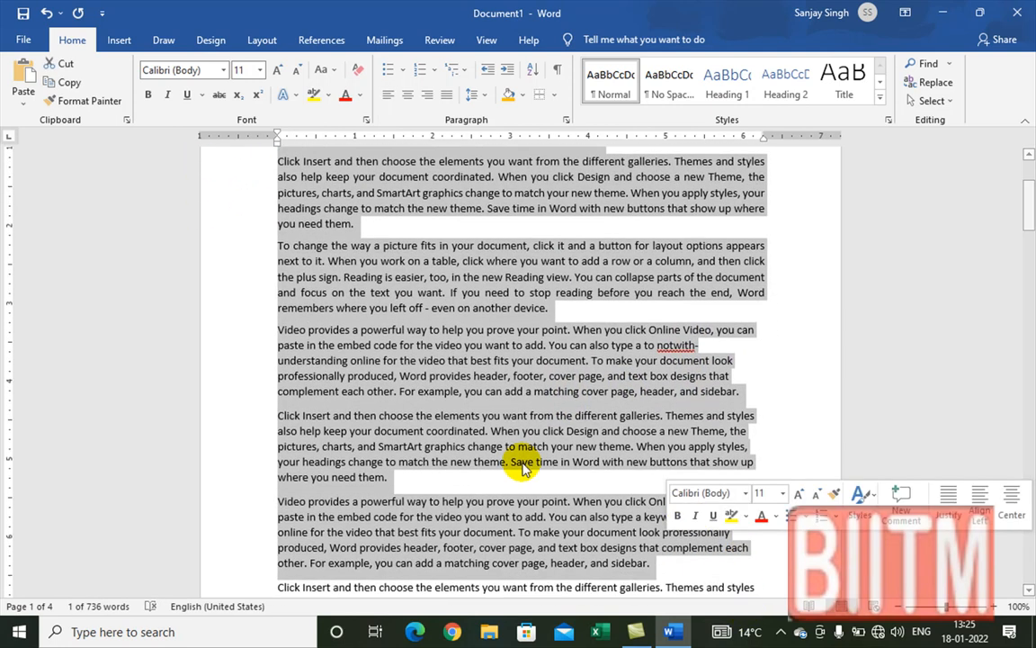
Try the Don't hyphenate formatting exception on the selected paragraphs, clear it again and cancel the paragraph settings
scroll(567, 407, "down", 5)
scroll(569, 413, "down", 3)
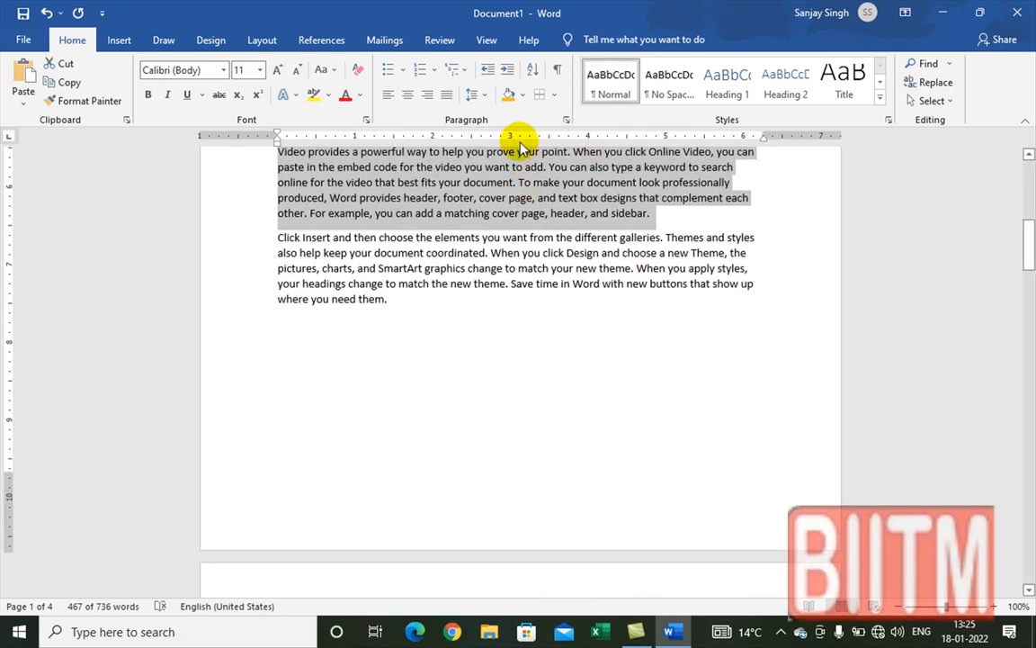
left_click(567, 120)
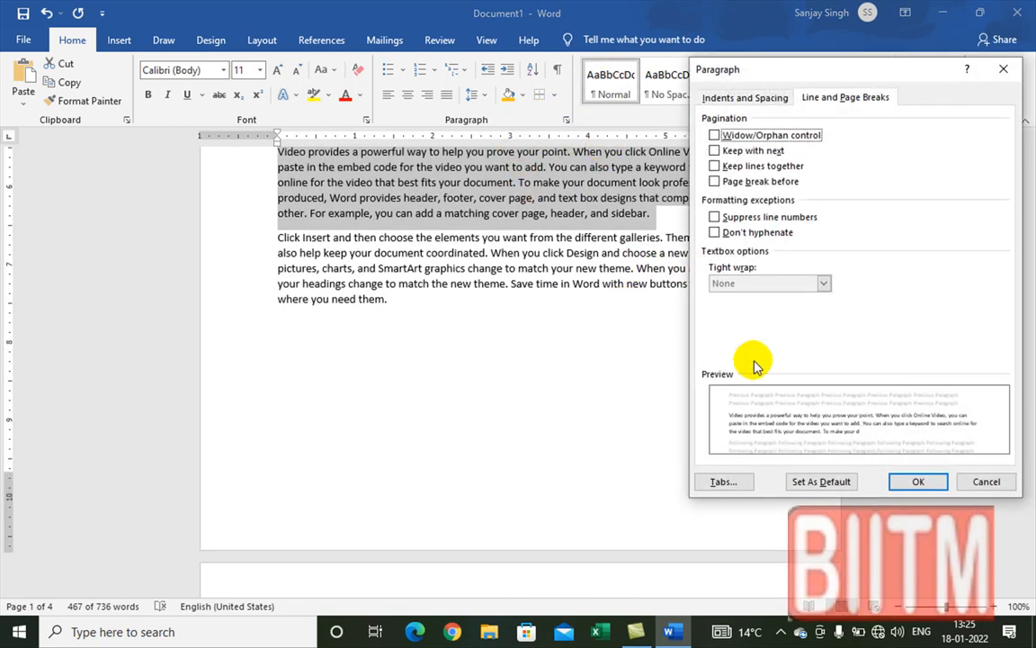
left_click(716, 233)
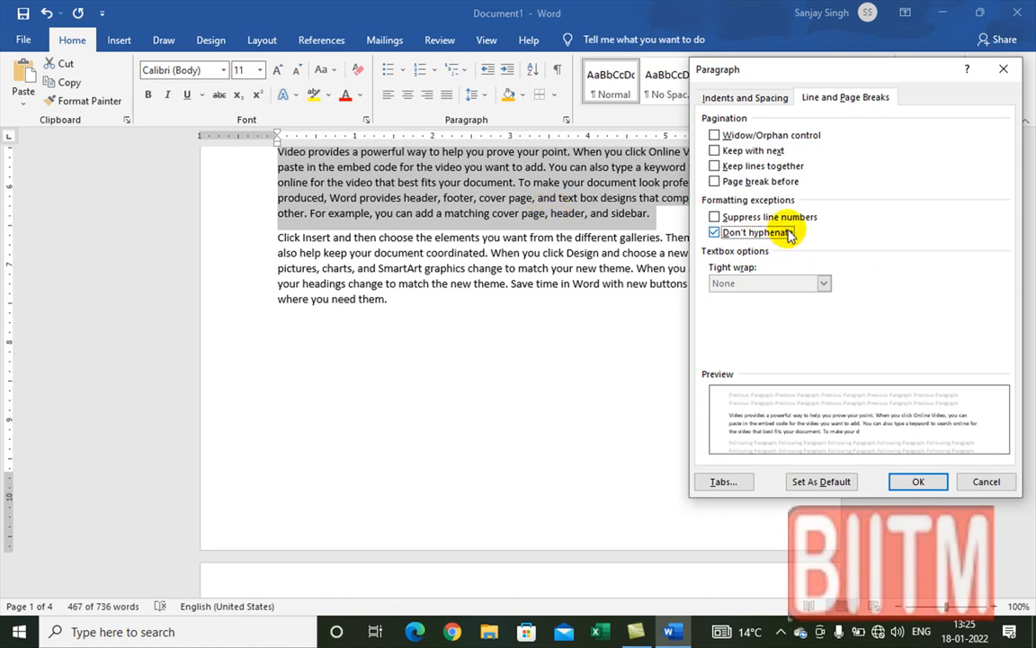
left_click(717, 234)
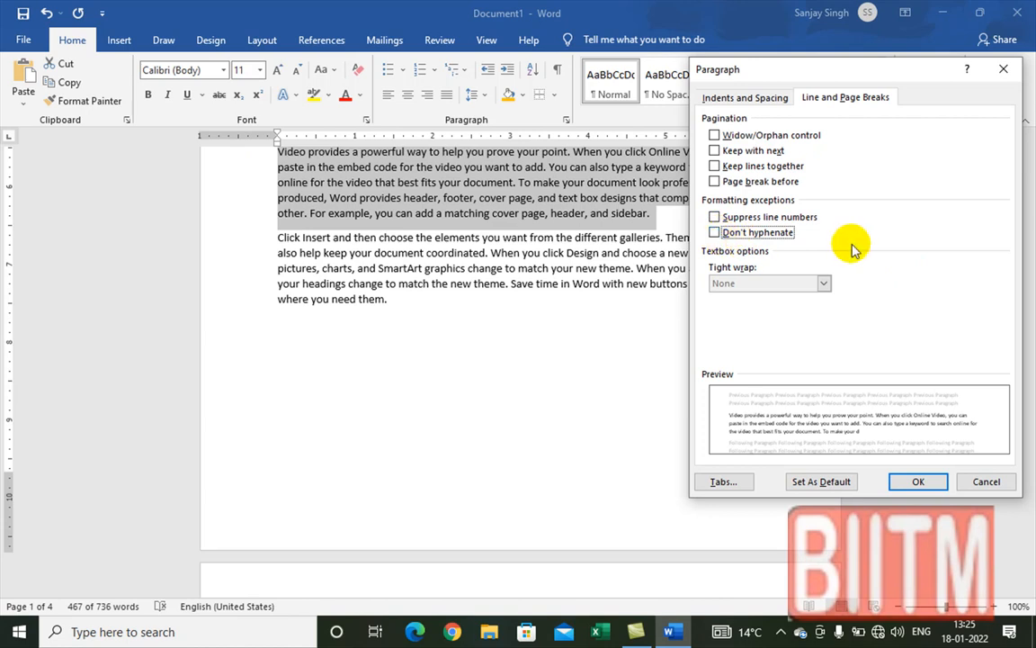
left_click(985, 483)
scroll(475, 417, "up", 1)
scroll(474, 416, "up", 8)
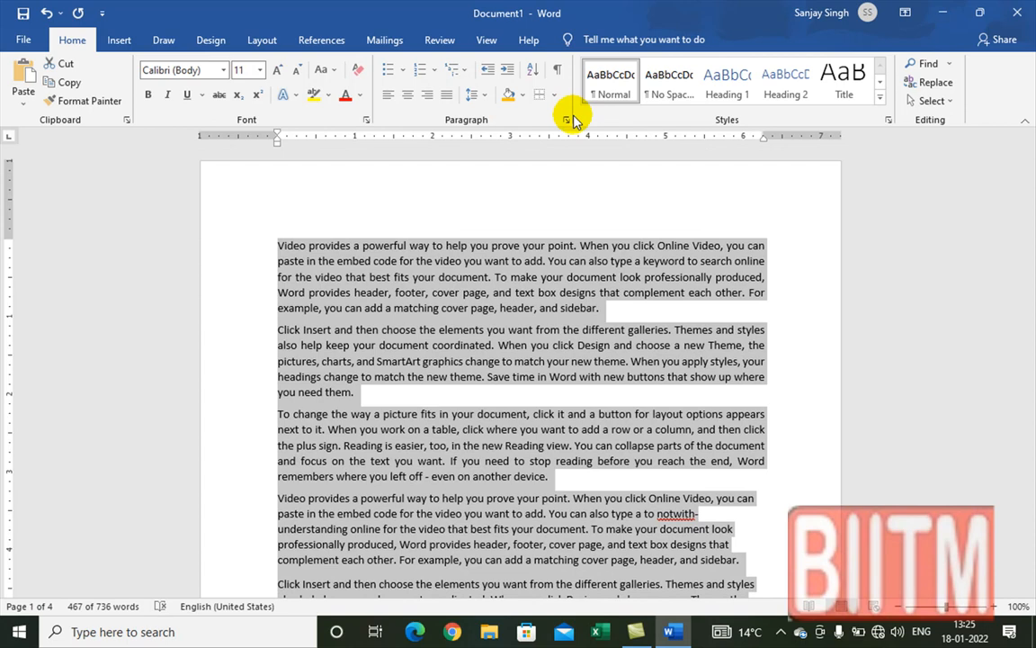
left_click(477, 358)
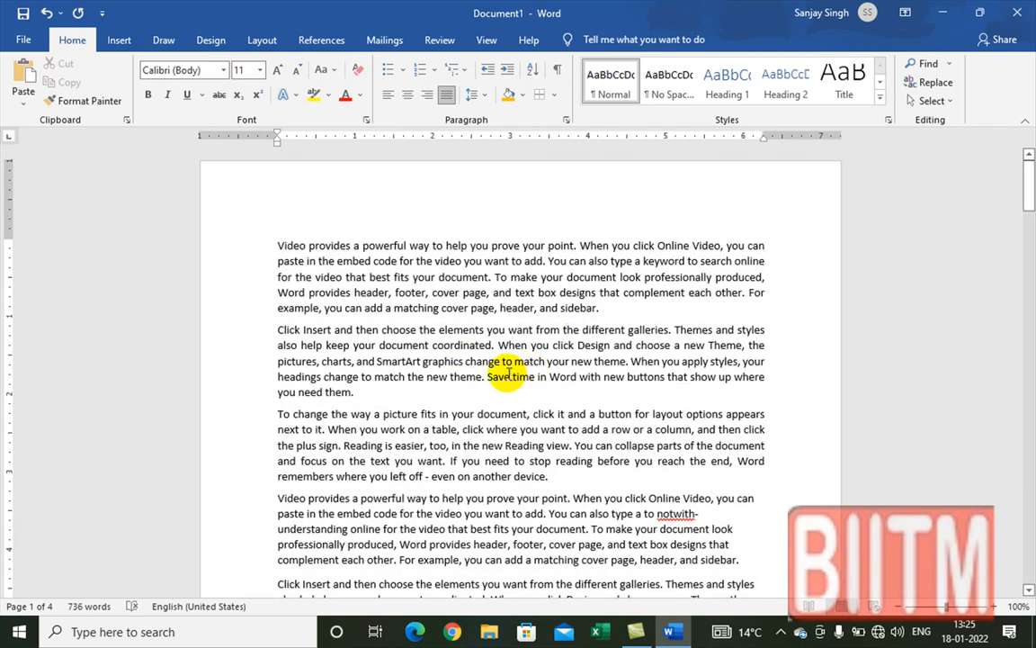
Delete the selected sample text from the start of the document and zoom the page to 120%
scroll(545, 358, "down", 3)
scroll(545, 358, "up", 3)
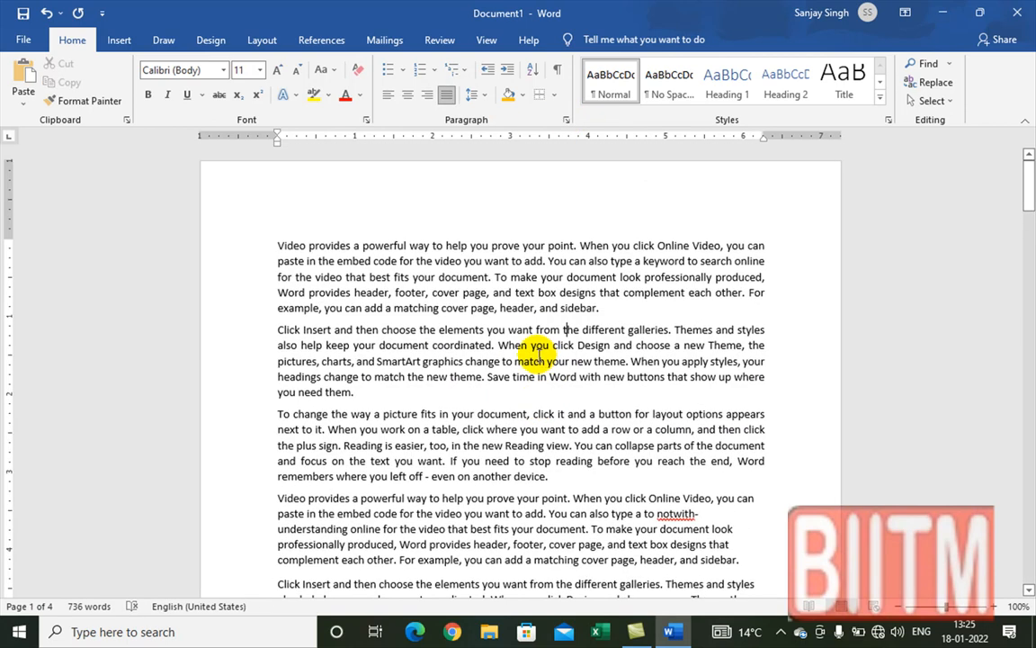
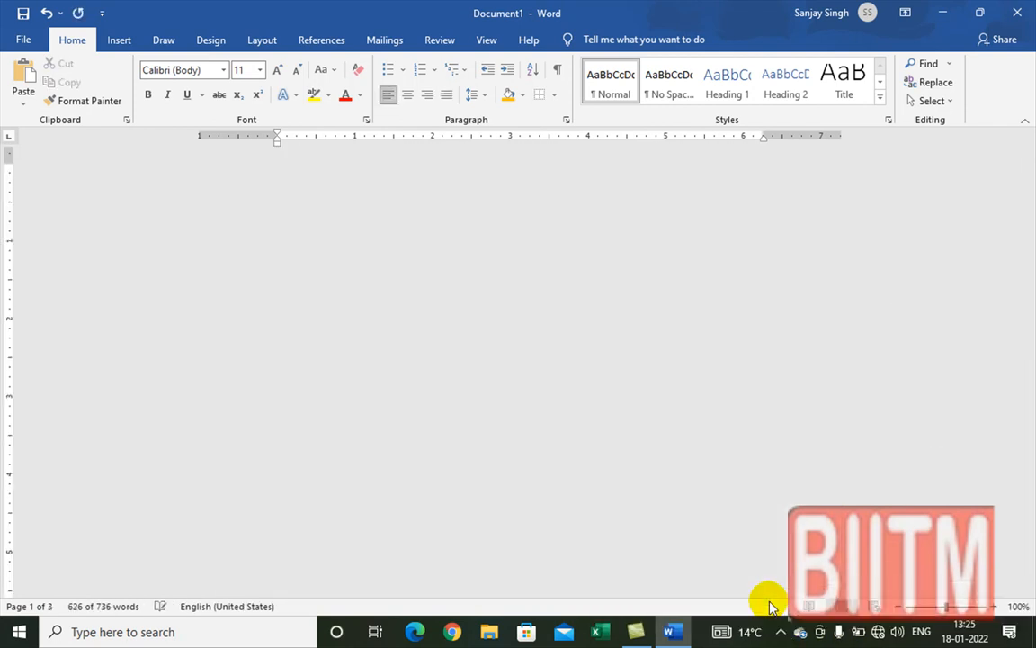
key("Delete")
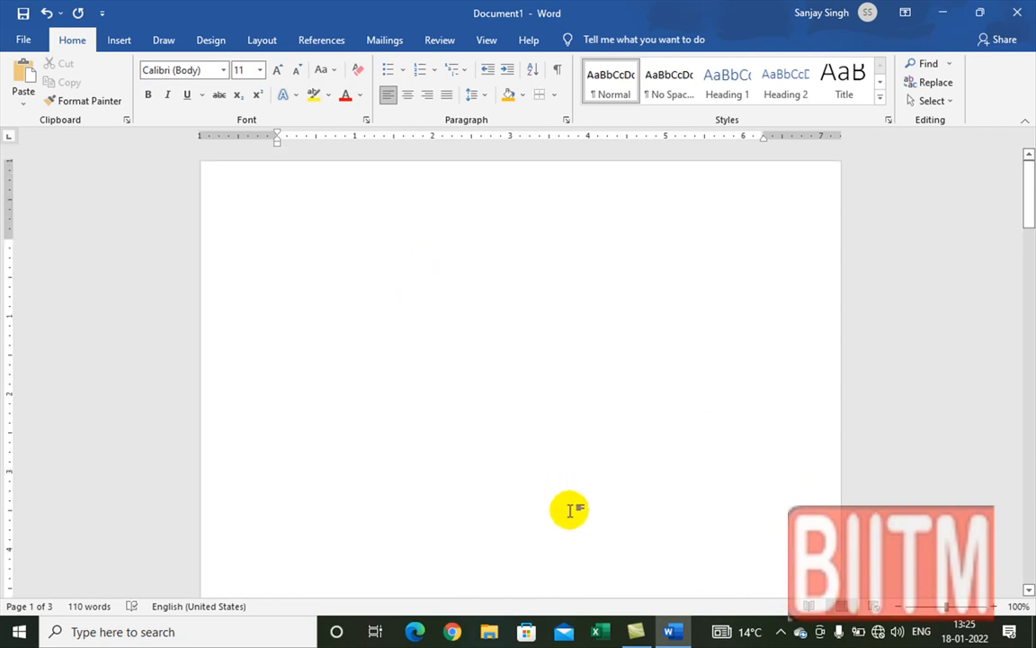
left_click(995, 607)
left_click(995, 608)
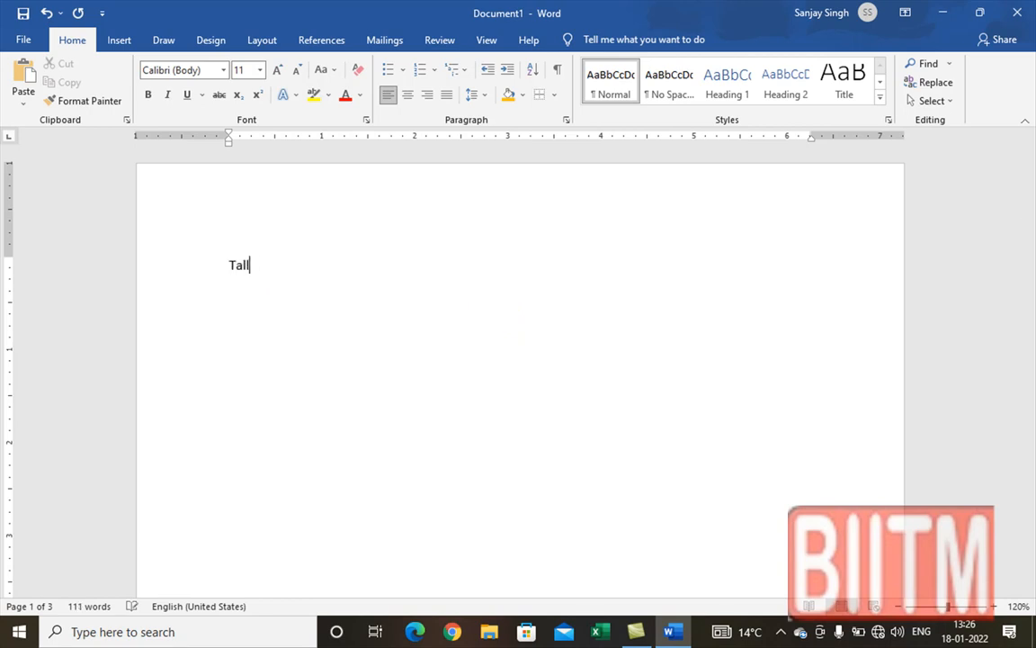
Insert a page break after the first page's text, enter "Bus" on the second page, and add another page break
key("ctrl+Return")
type("Bus")
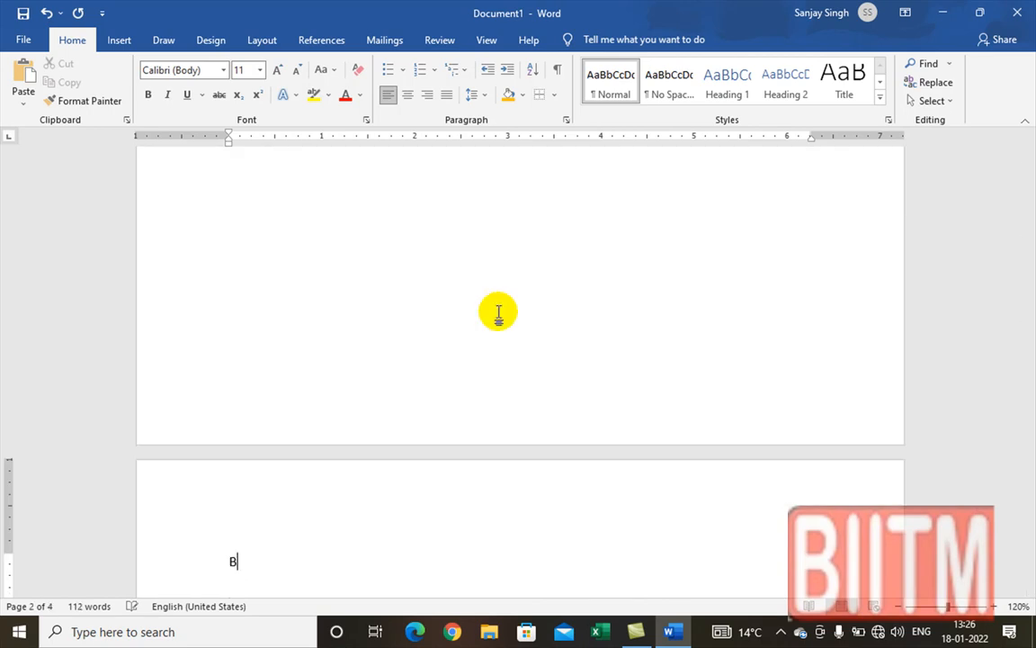
key("ctrl+Return")
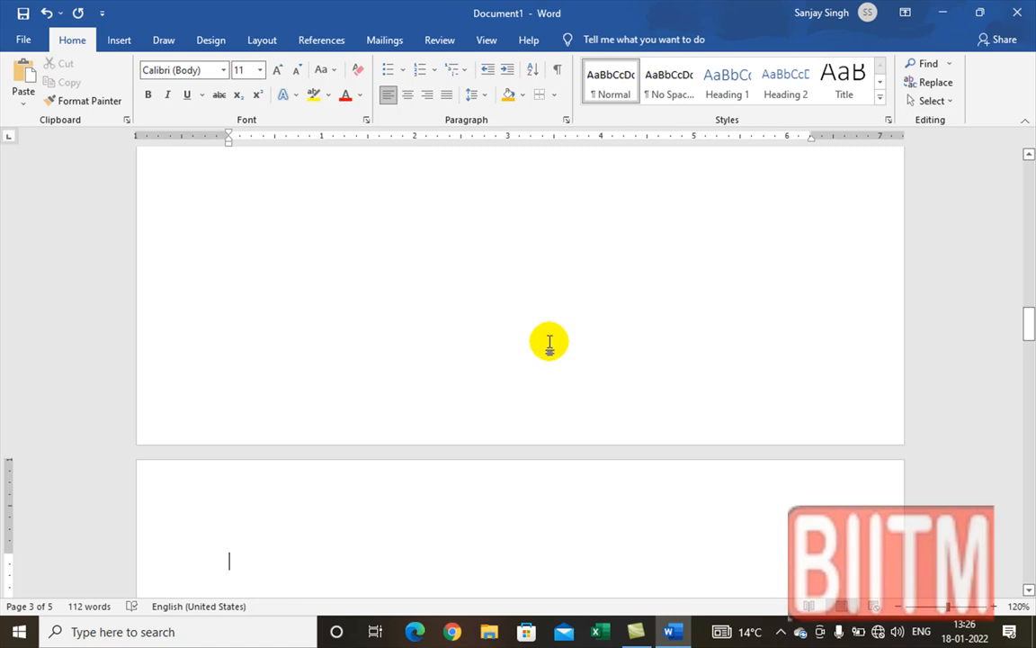
scroll(490, 335, "up", 15)
scroll(432, 329, "up", 15)
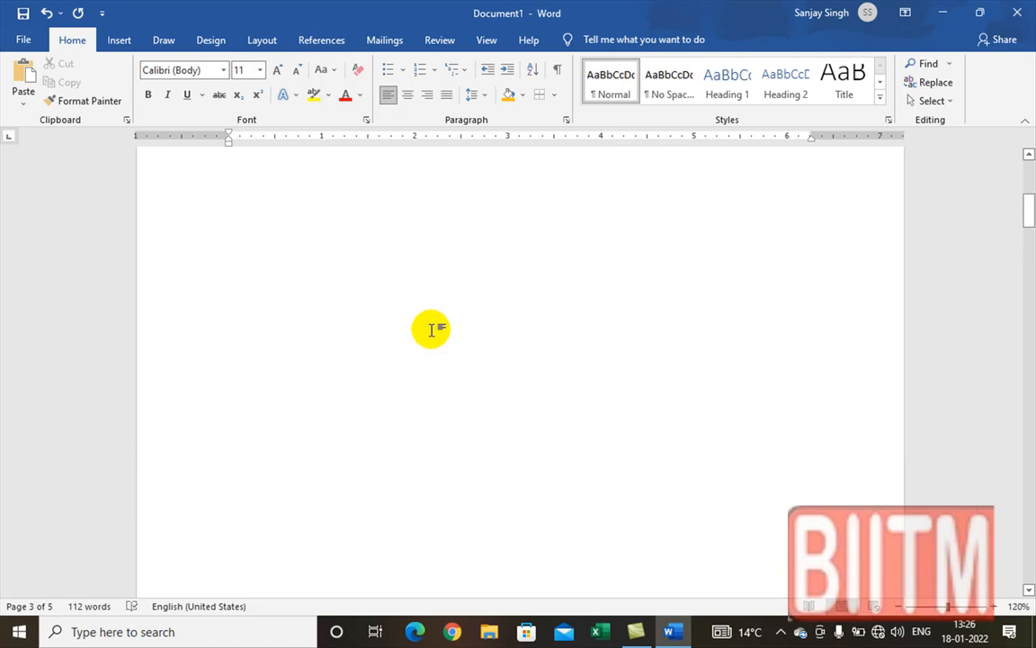
left_click(300, 276)
key("ctrl+Return")
scroll(329, 269, "down", 8)
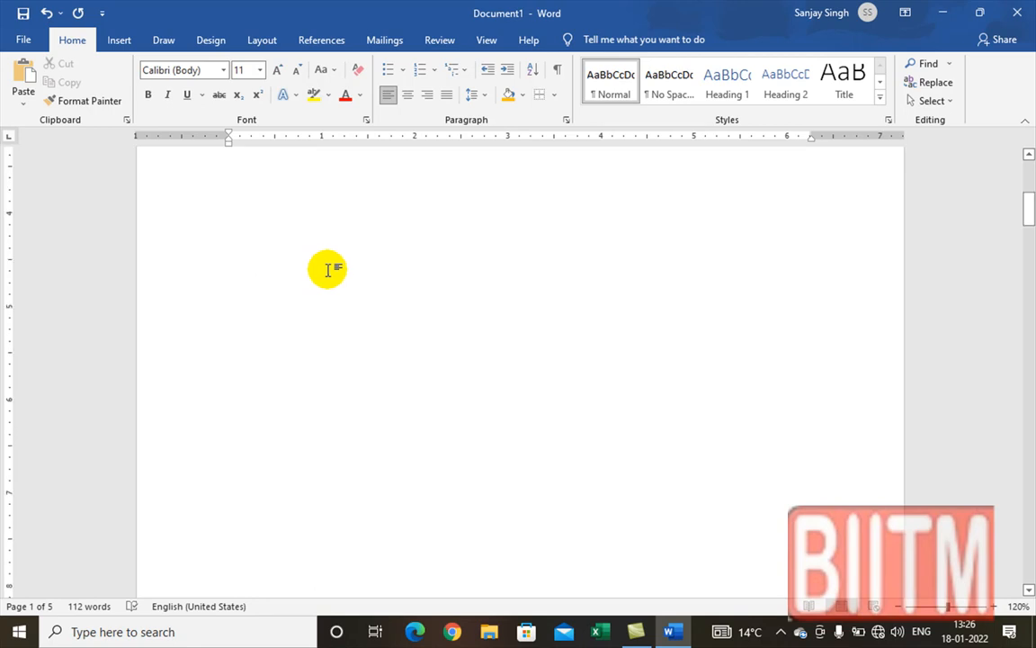
Close the current document and reopen Word with a new blank document
left_click(1017, 16)
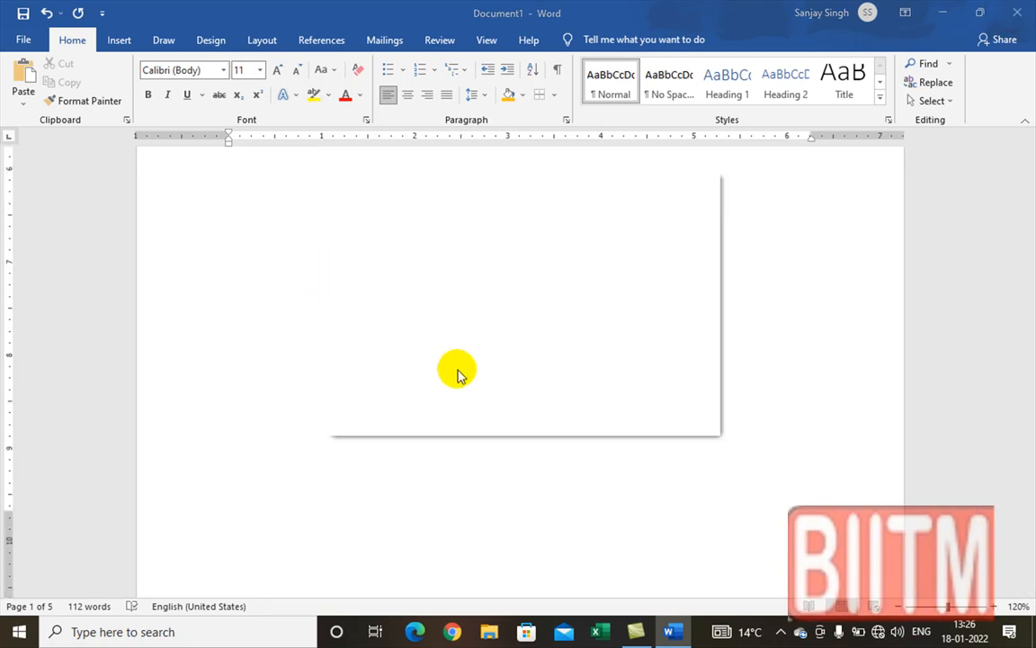
left_click(602, 407)
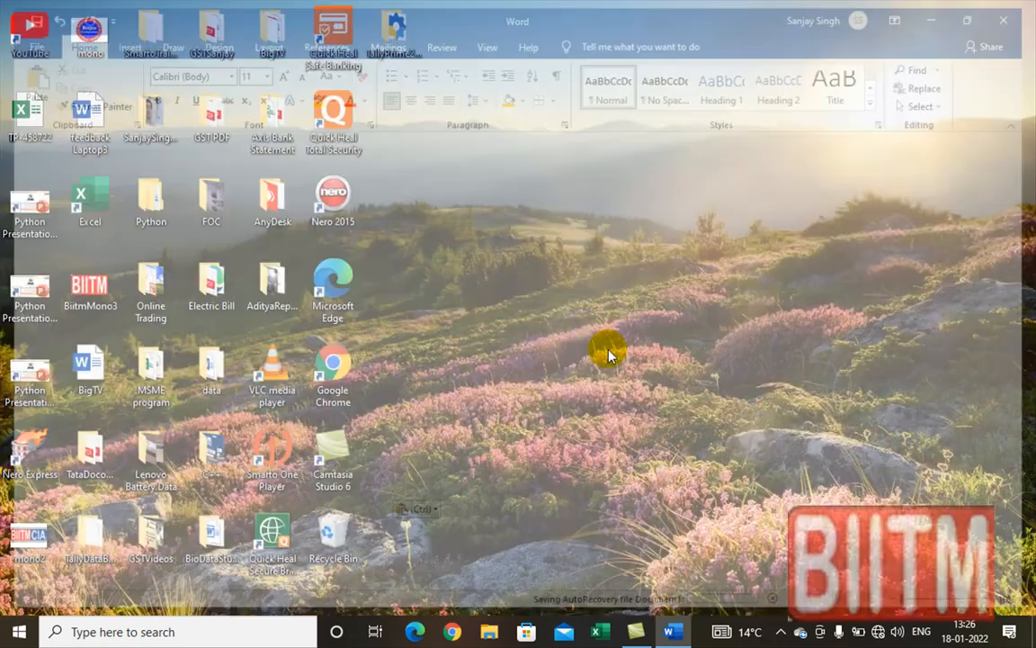
left_click(113, 634)
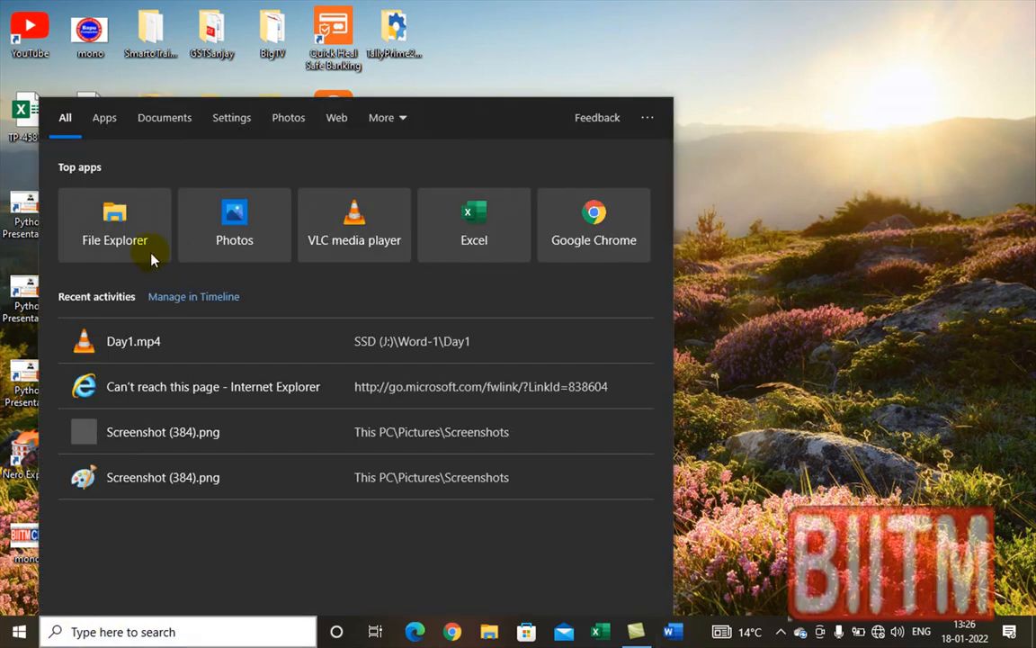
left_click(146, 342)
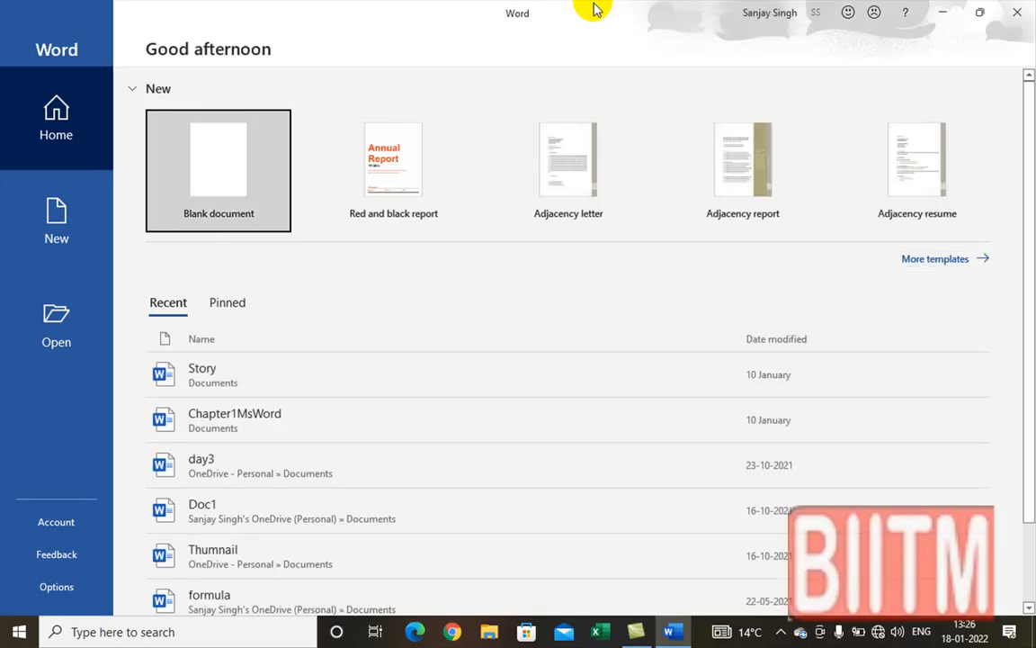
left_click(221, 142)
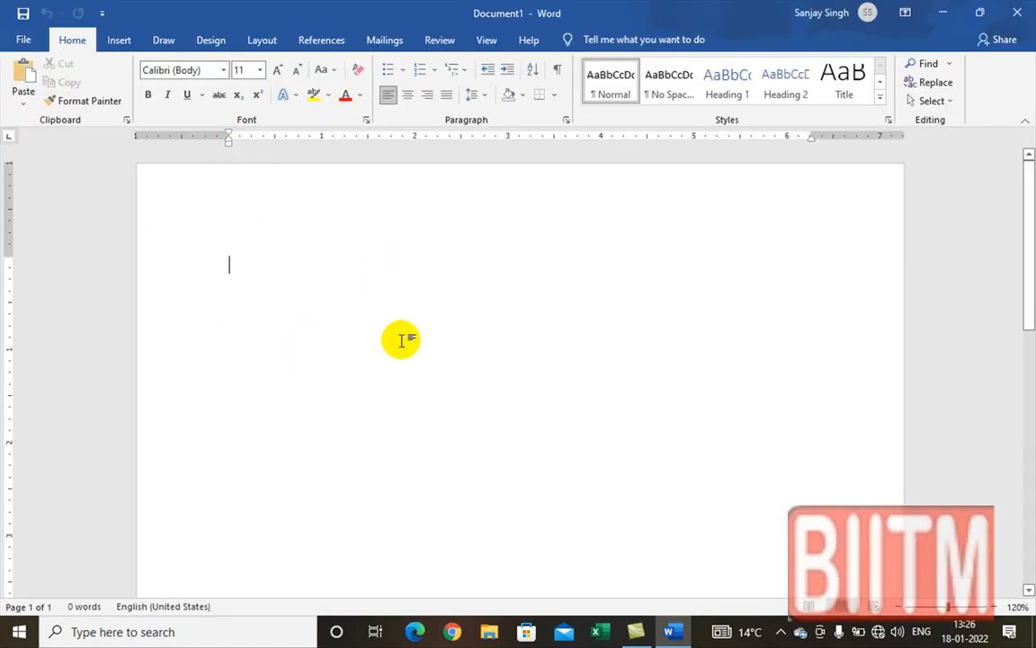
Enter four separate lines of text in the blank document: Tally, Busy, MS Office and Windows 11
type("T")
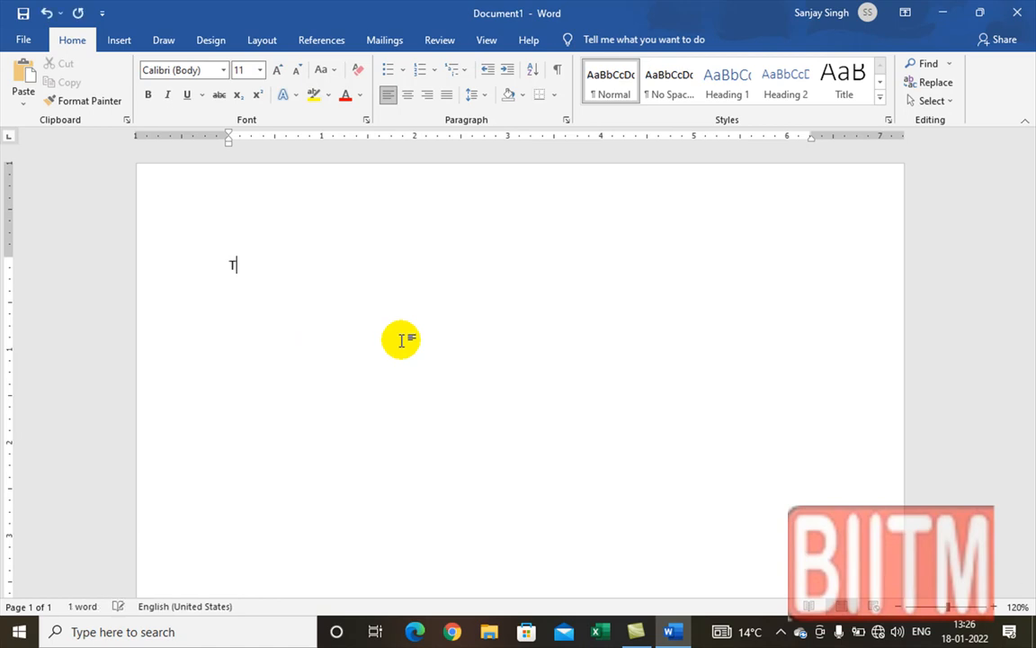
type("ally")
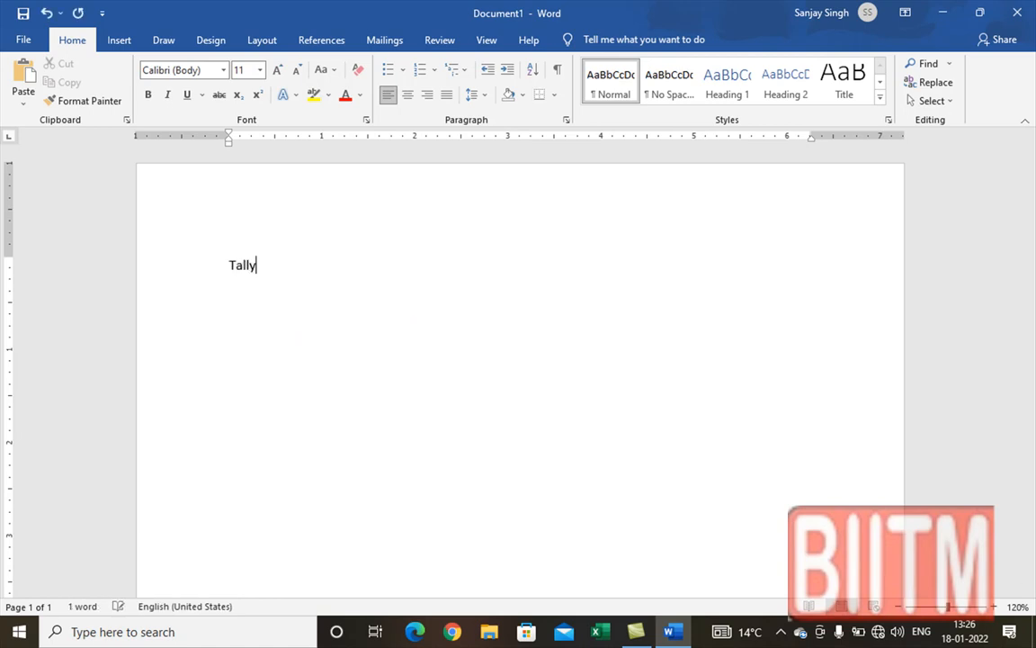
type("Busy")
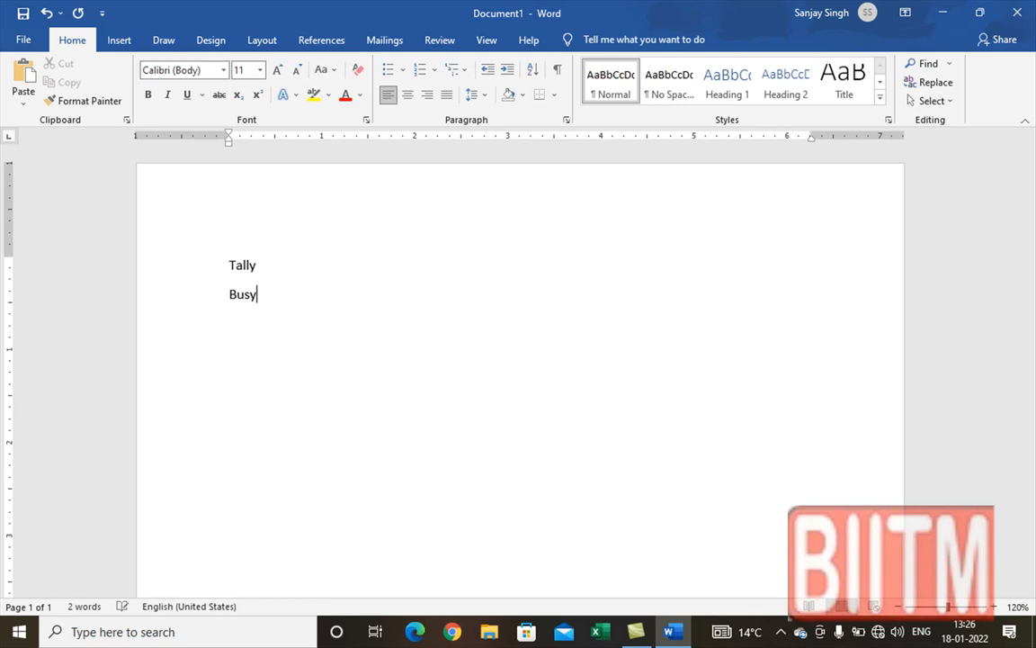
type("Ms_")
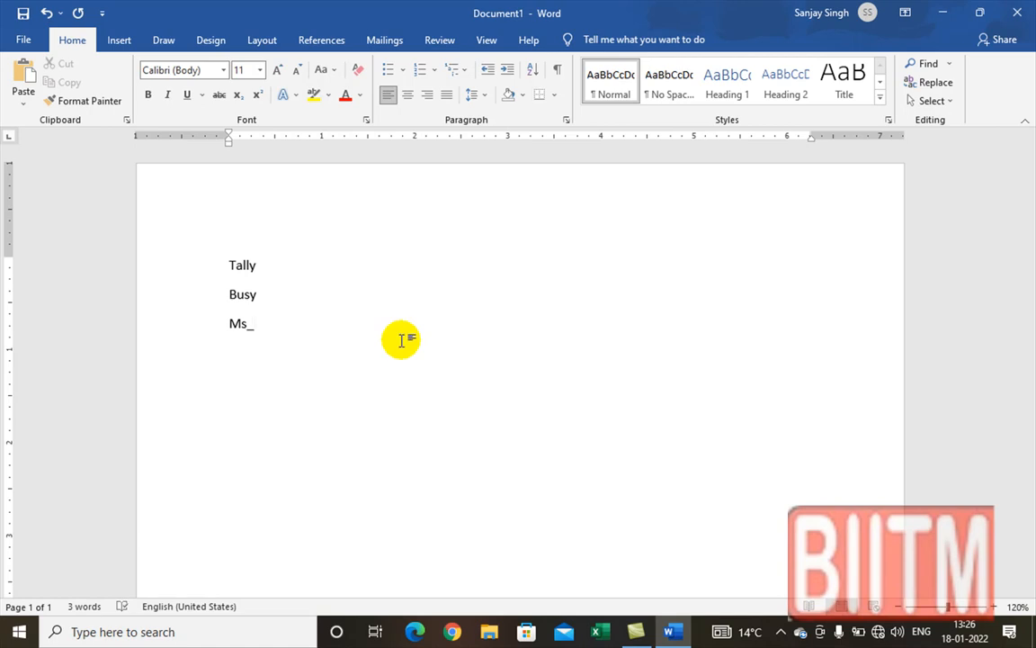
key("BackSpace")
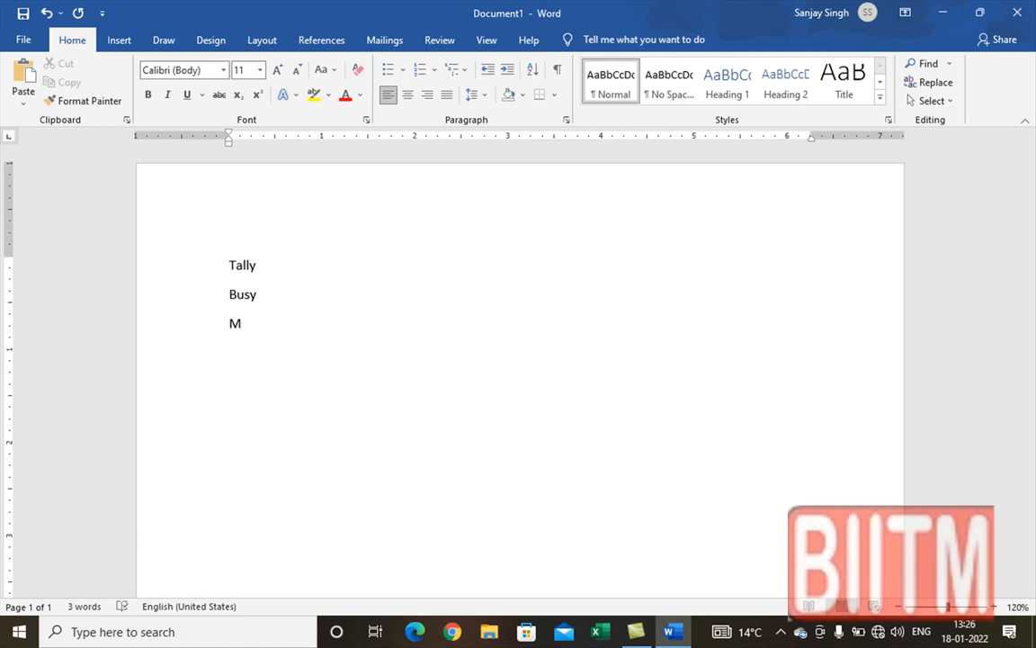
type("Office ")
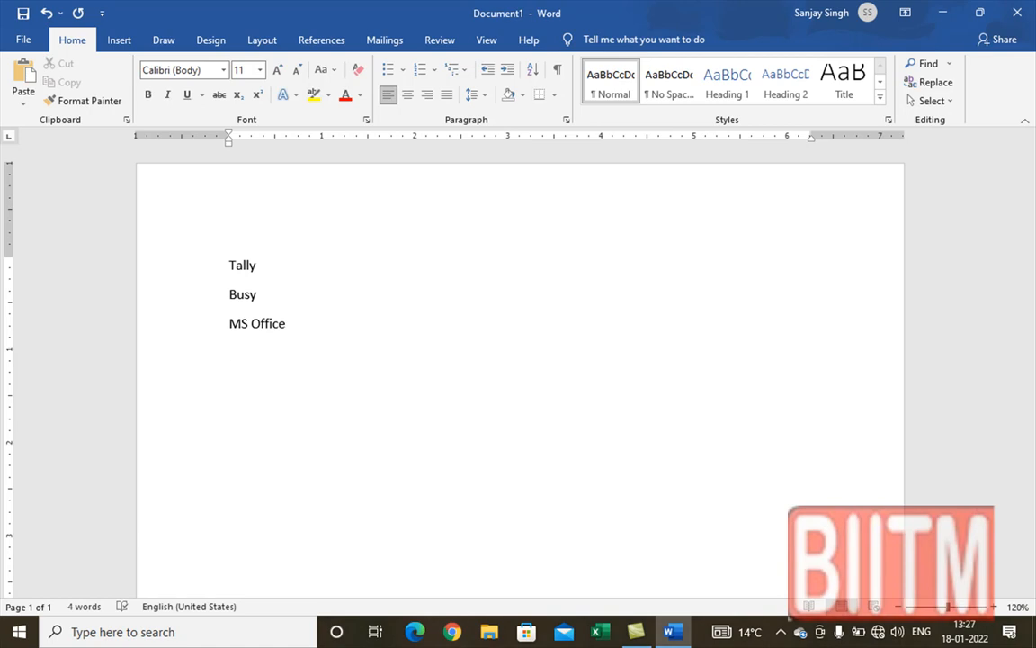
type("Ms")
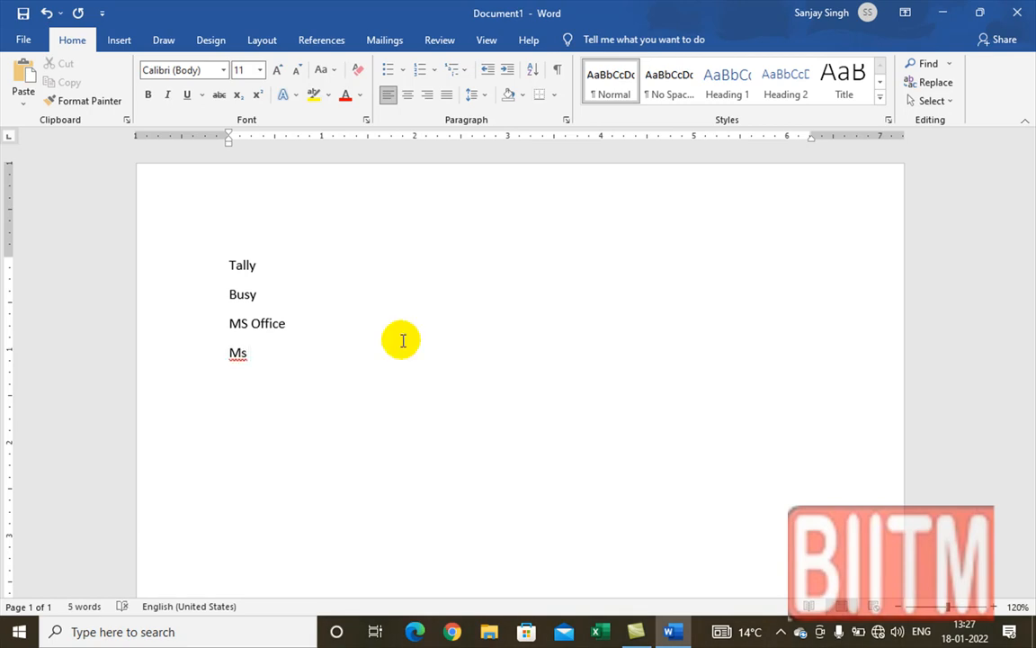
key("BackSpace")
key("BackSpace")
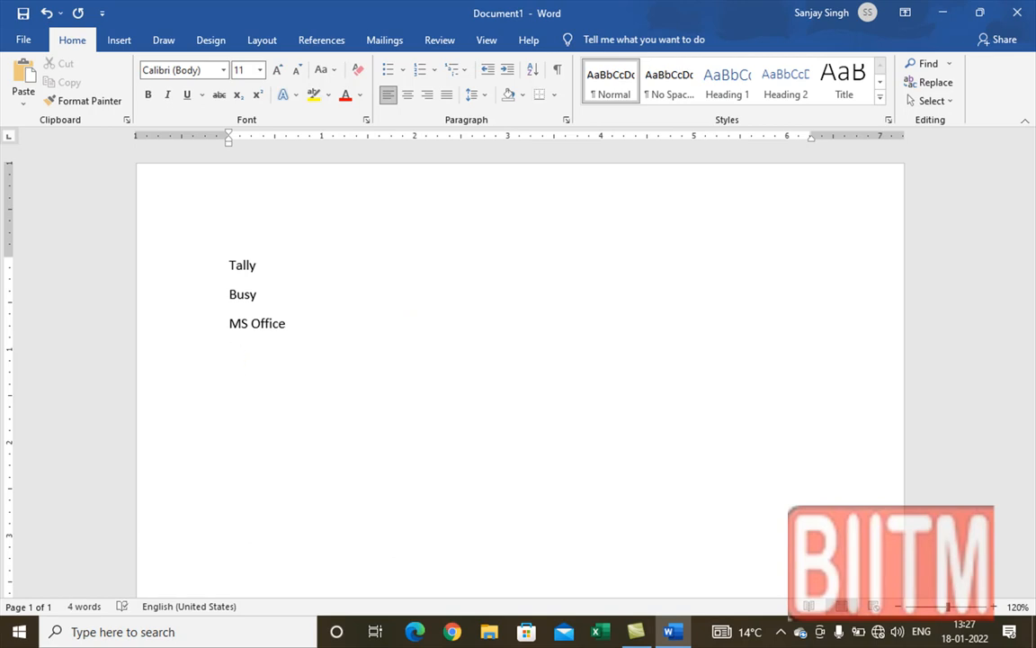
type("Windows 11")
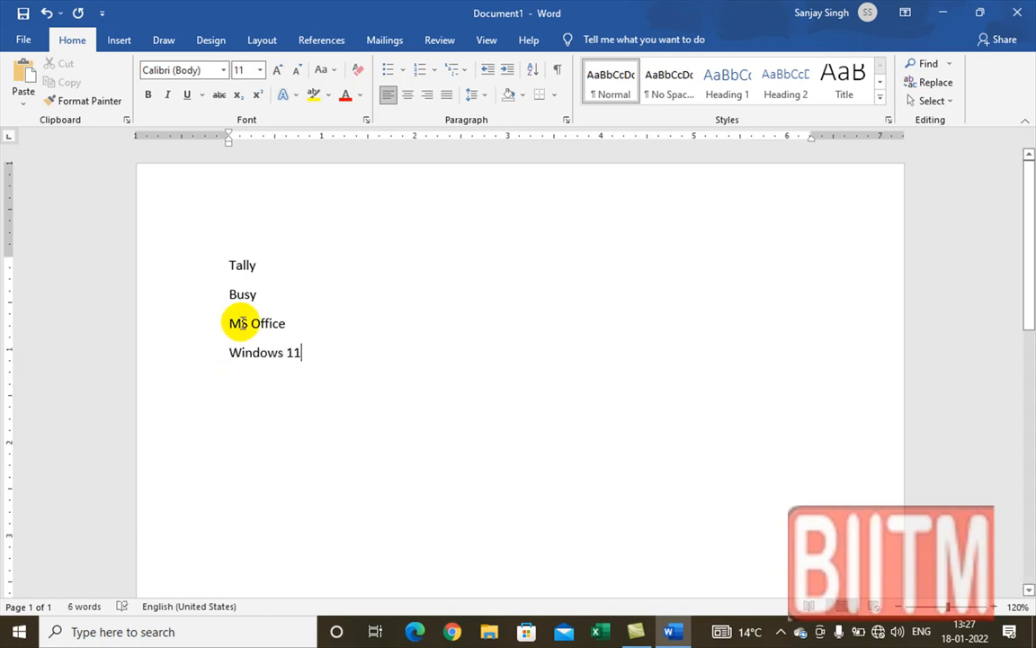
Apply round bullets to all four lines of text and decrease the list's indent by one level
left_click_drag(225, 264, 336, 354)
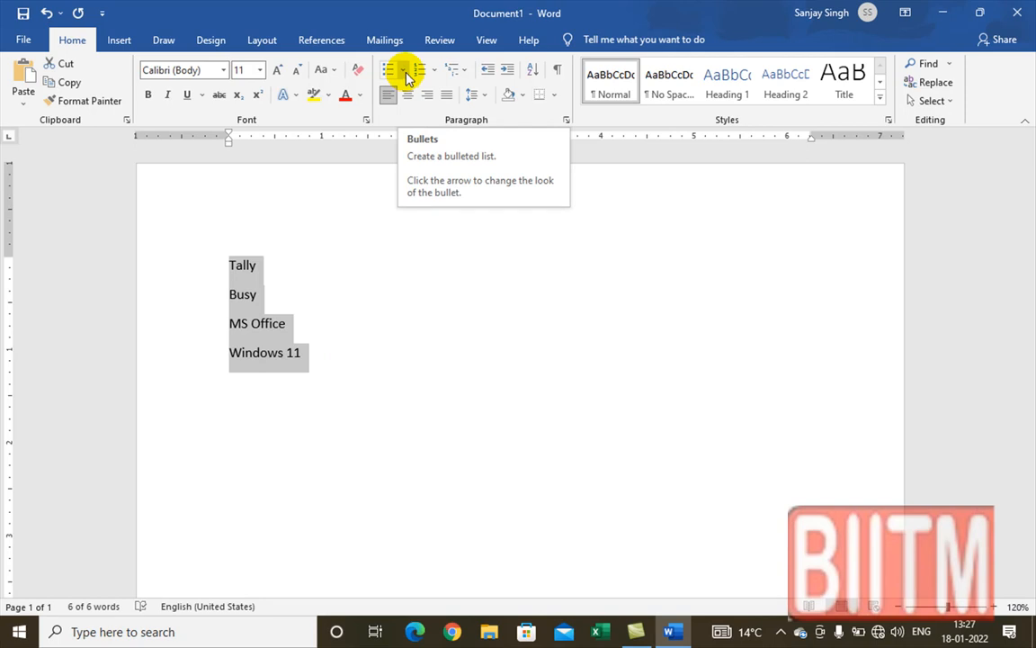
left_click(406, 78)
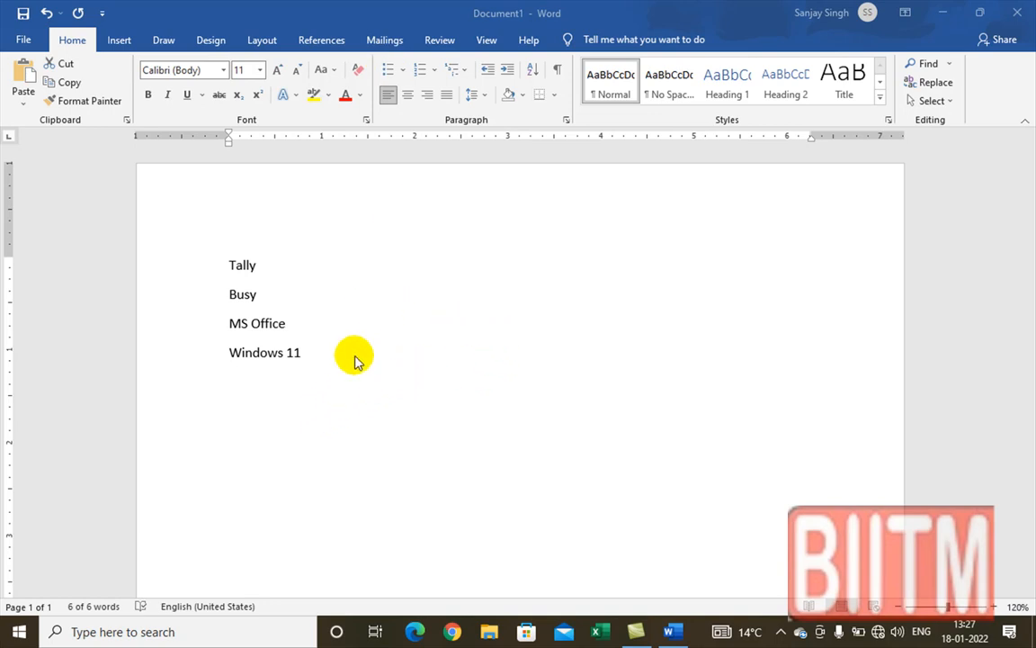
left_click(245, 268, "shift")
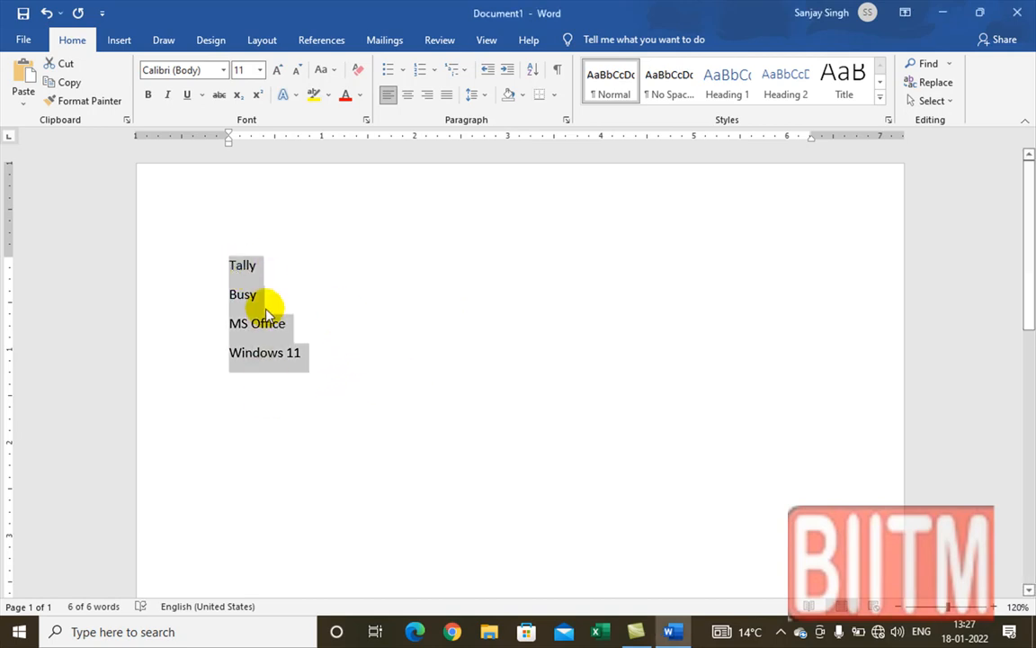
left_click(391, 72)
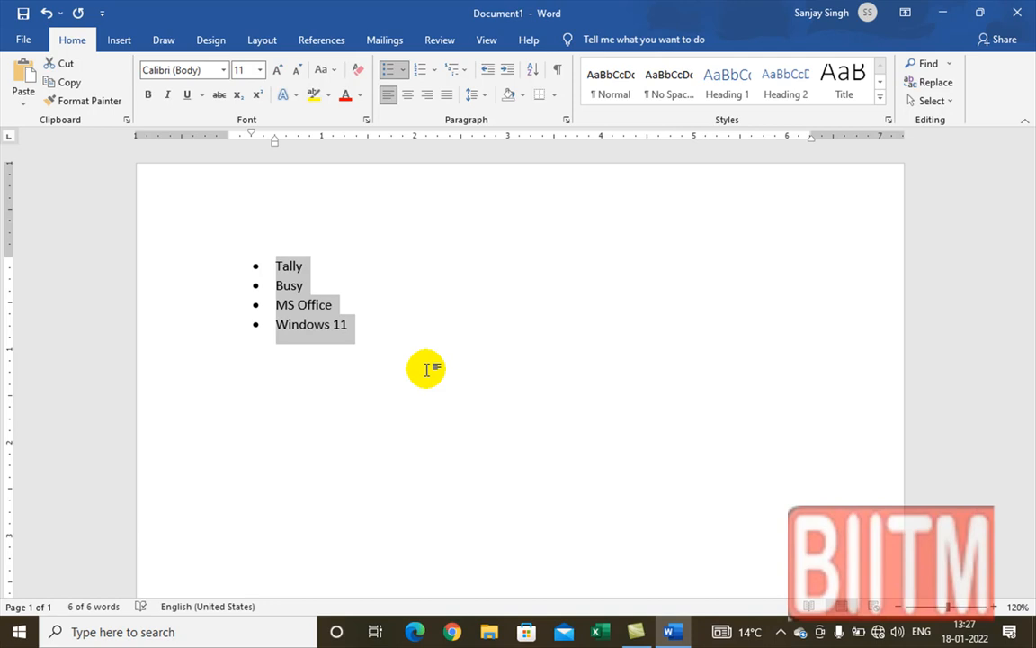
key("ctrl+shift+m")
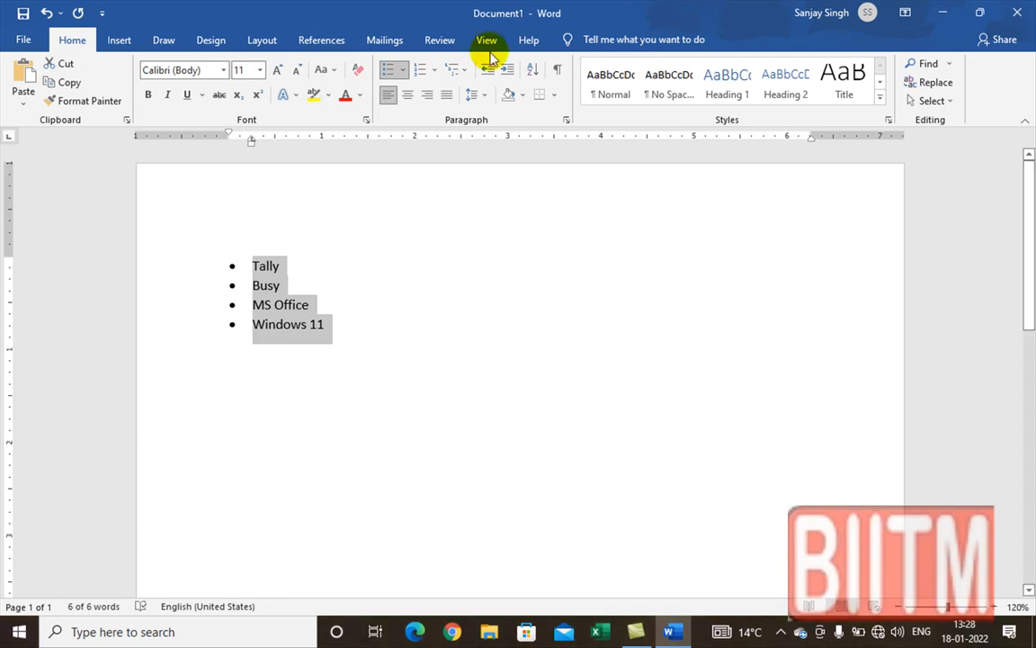
Try removing the bullets from the list and undo the removal
left_click(390, 71)
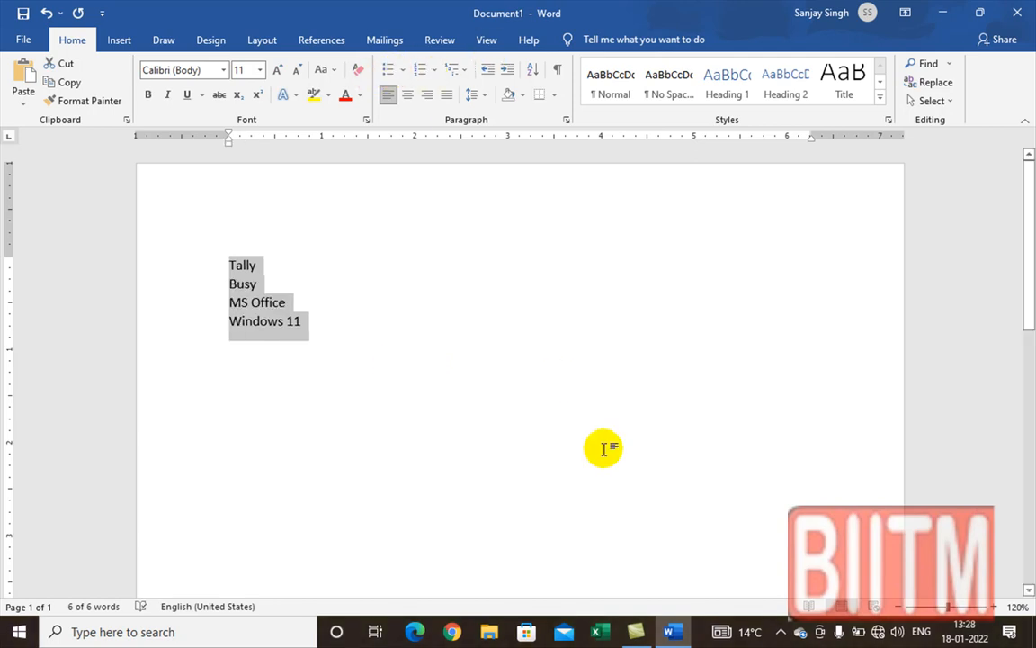
key("ctrl+z")
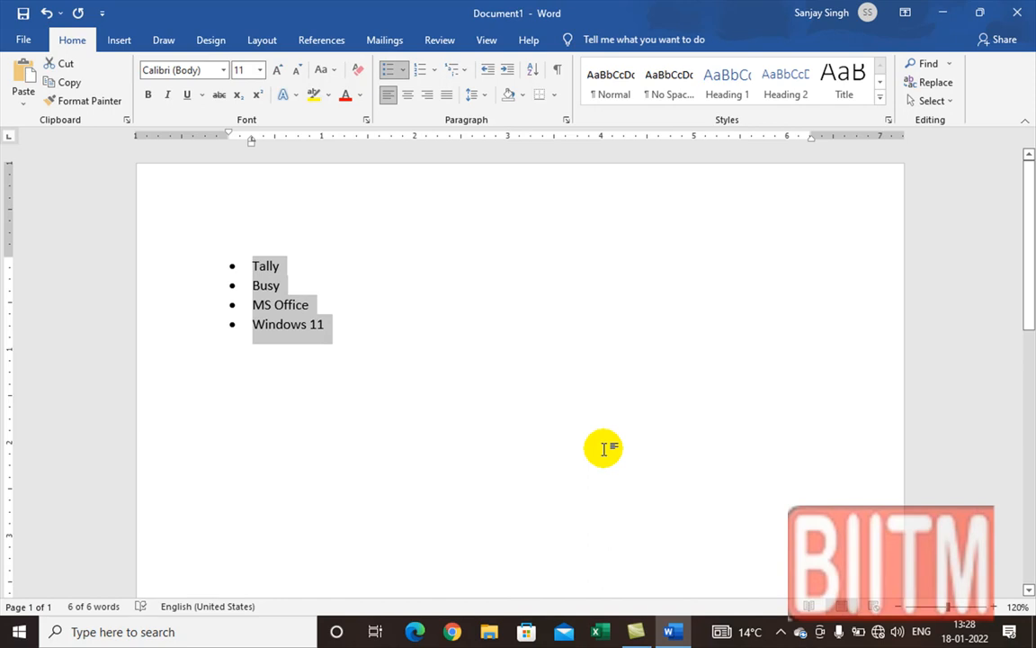
Change the list's bullets to check marks and enlarge its font size to 22
left_click(406, 76)
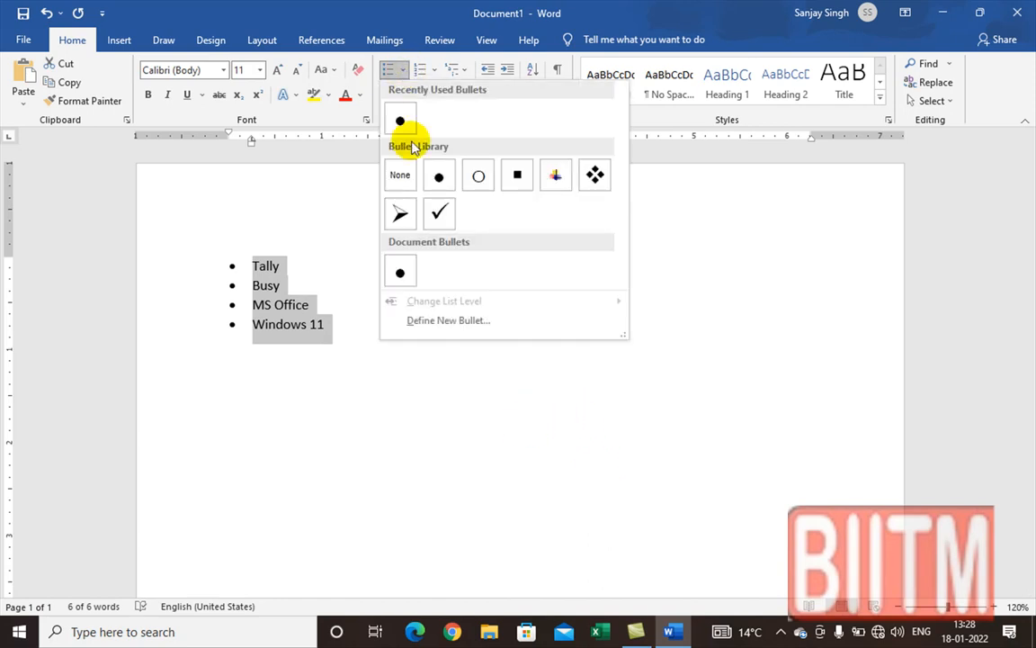
left_click(439, 216)
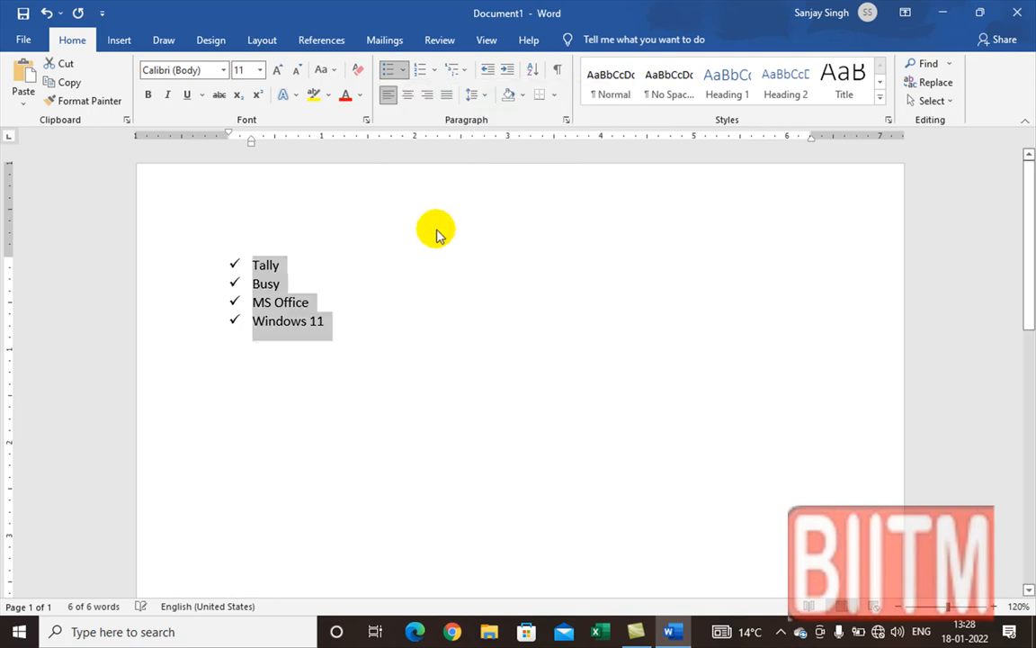
left_click(278, 70)
left_click(278, 69)
left_click(278, 70)
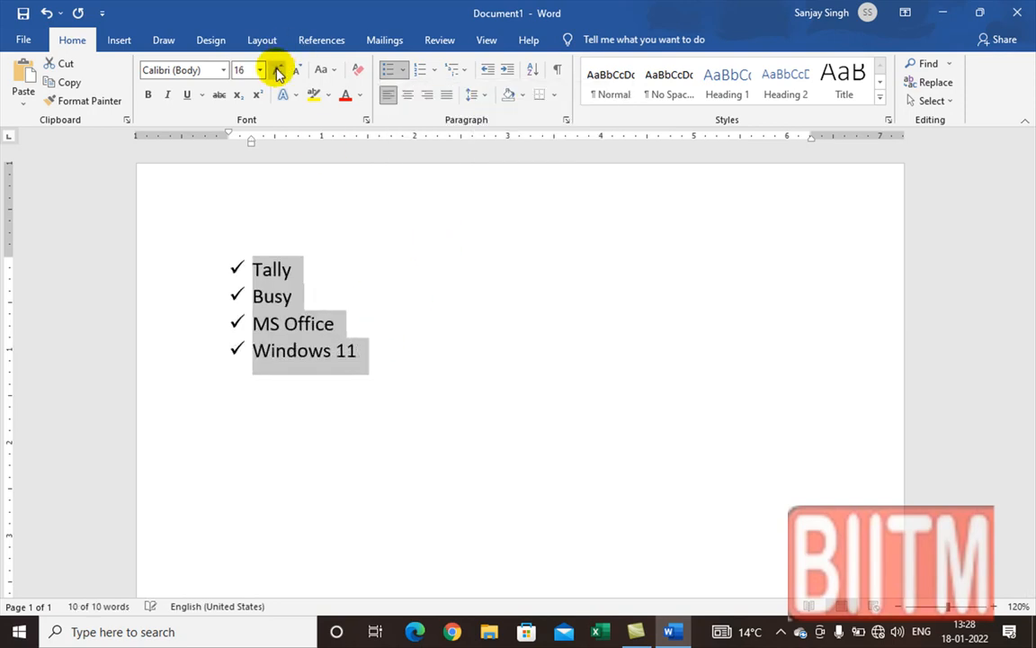
left_click(278, 70)
left_click(278, 70)
left_click(278, 69)
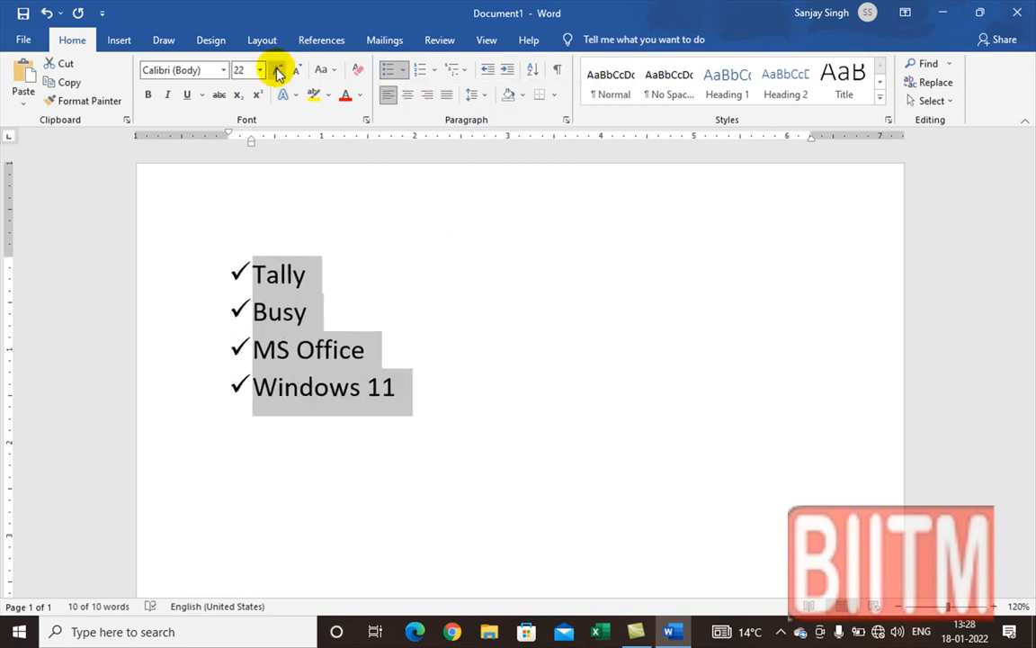
Color the list text red and switch its bullets to the four-diamond style
left_click(345, 95)
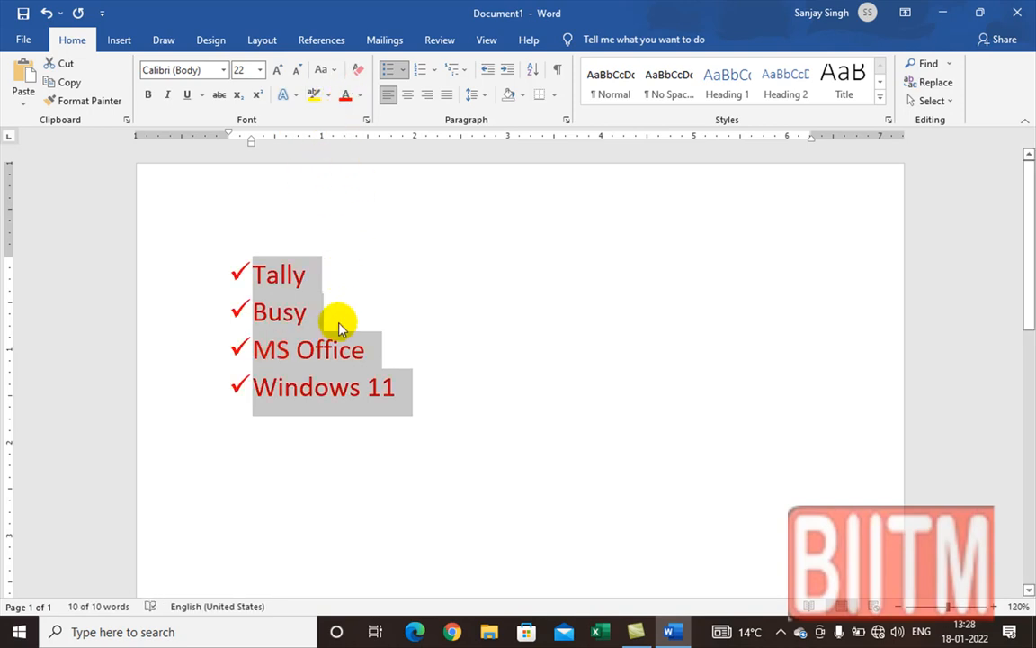
left_click(399, 69)
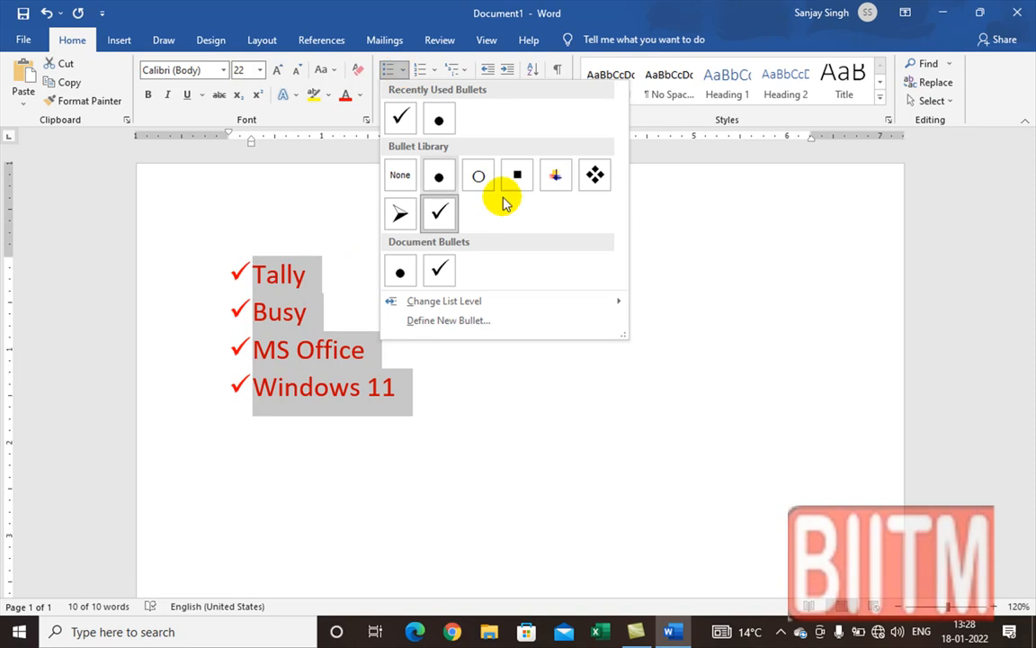
left_click(594, 175)
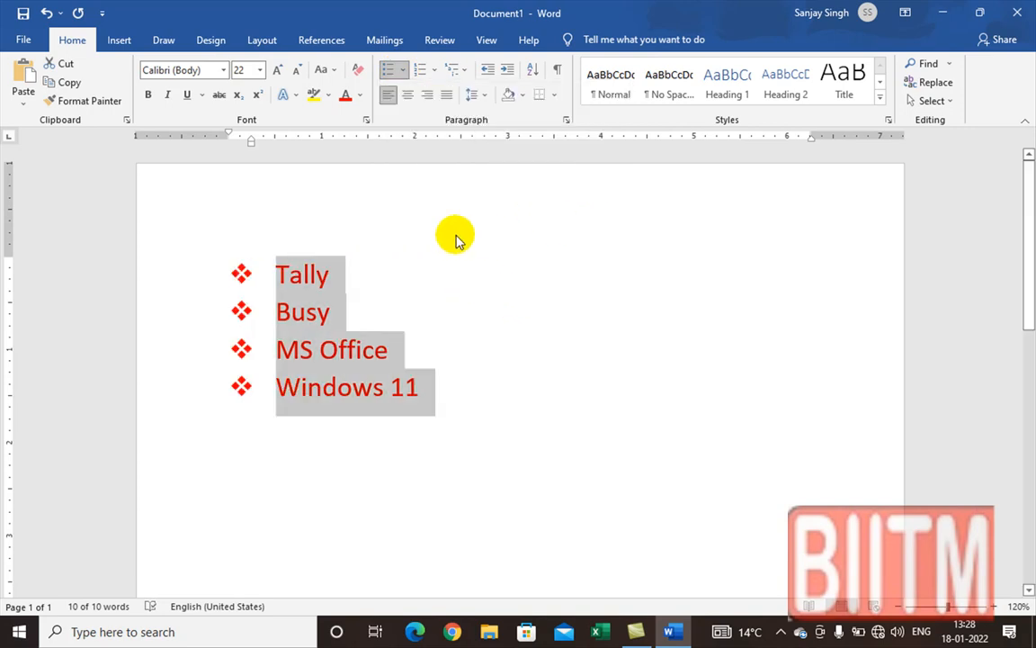
left_click(401, 70)
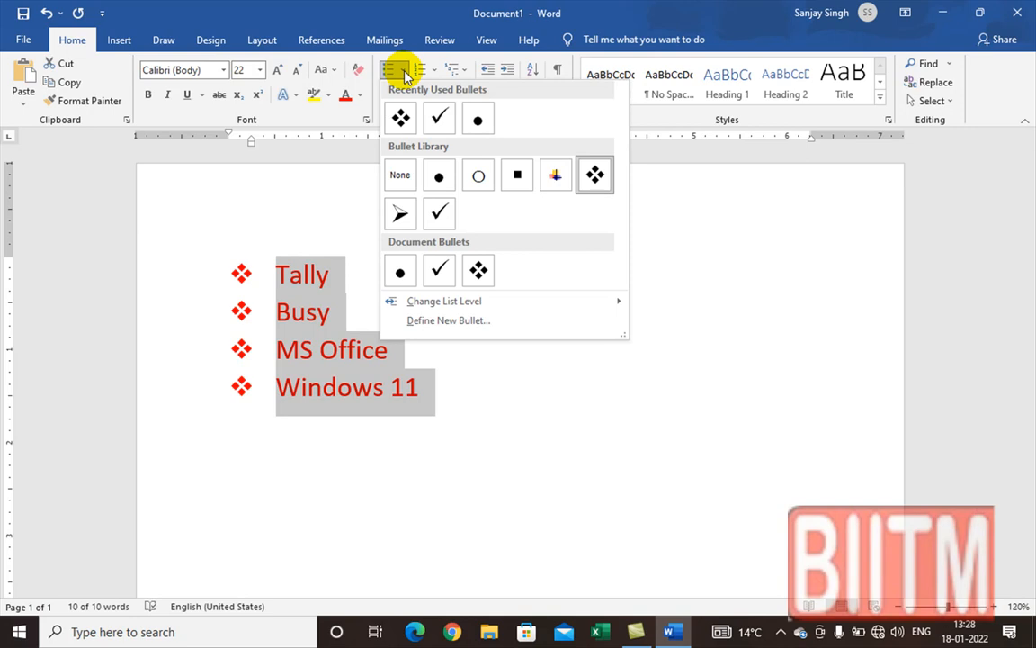
left_click(472, 321)
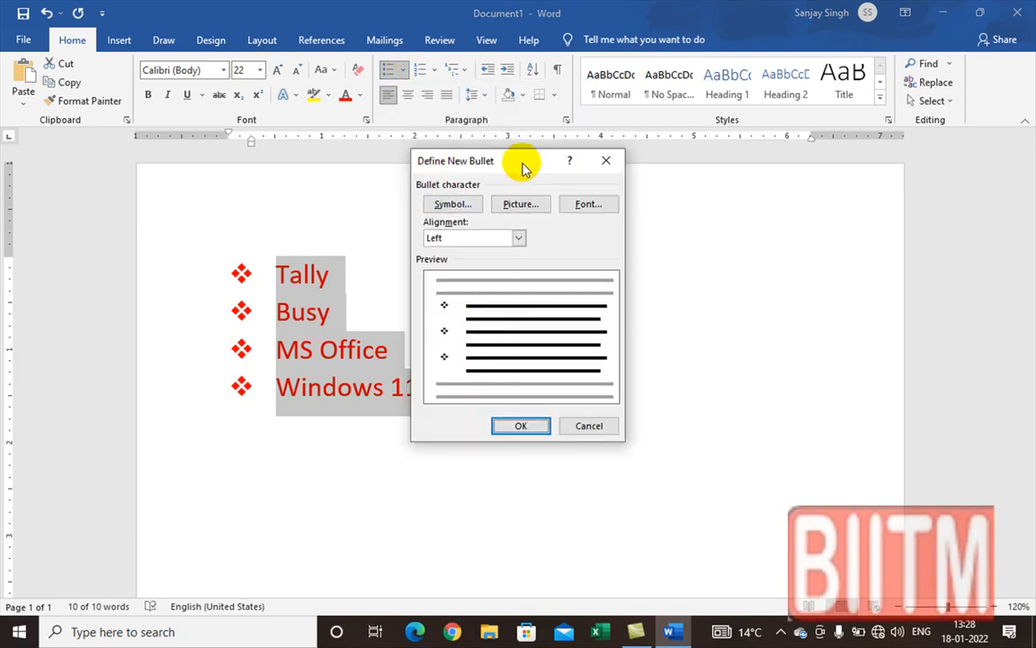
left_click(591, 427)
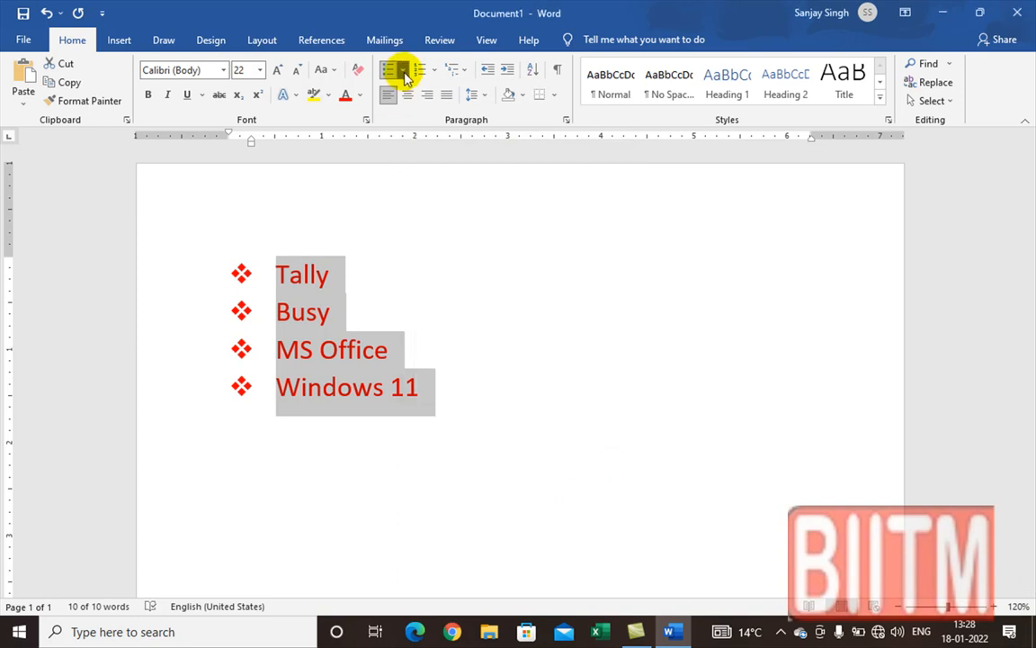
Define the Wingdings telephone symbol (character code 40) as the list's new bullet and color the list blue
left_click(405, 72)
left_click(432, 318)
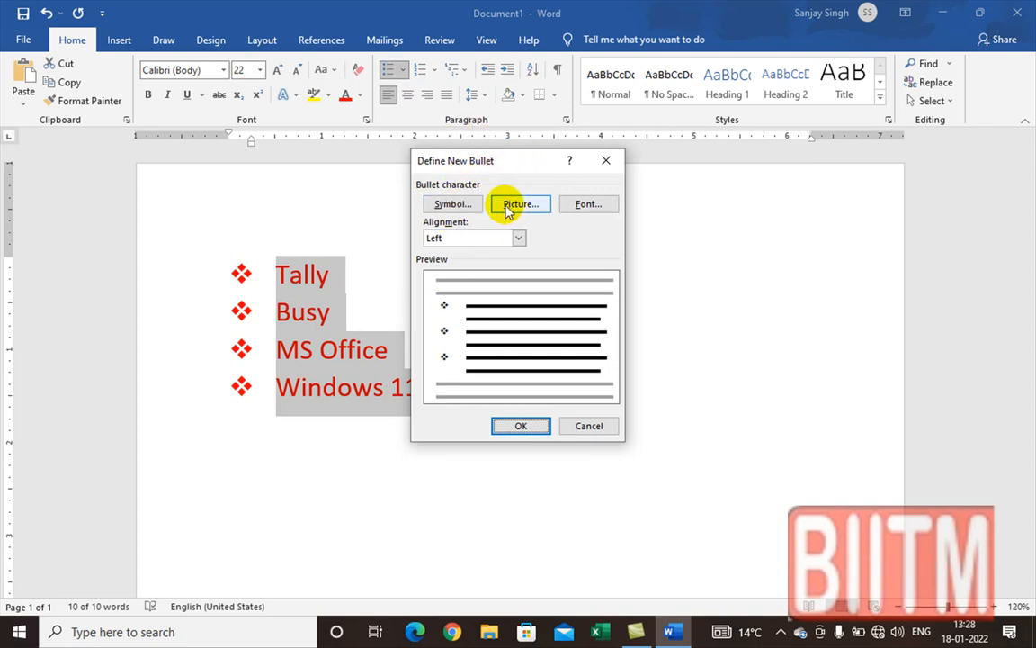
left_click(452, 205)
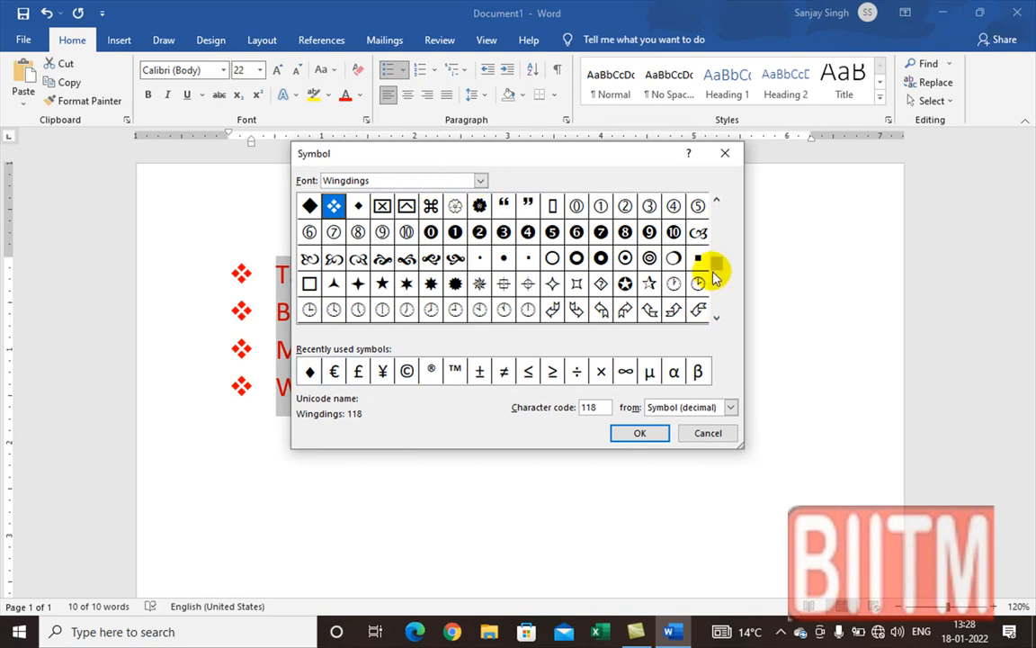
left_click_drag(710, 266, 713, 213)
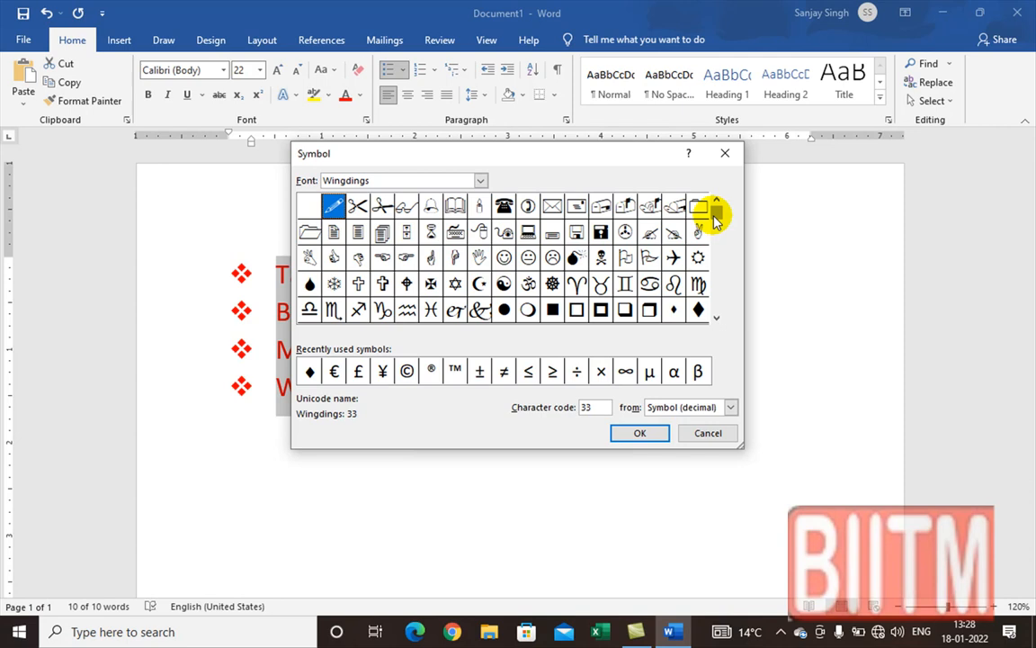
left_click(505, 207)
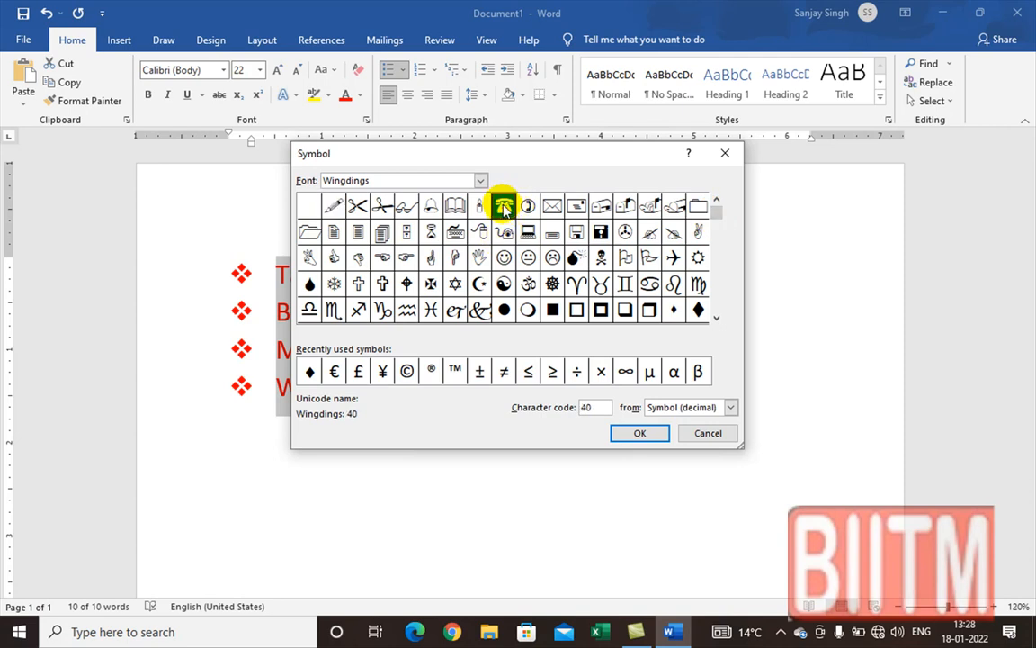
left_click(641, 434)
left_click(519, 428)
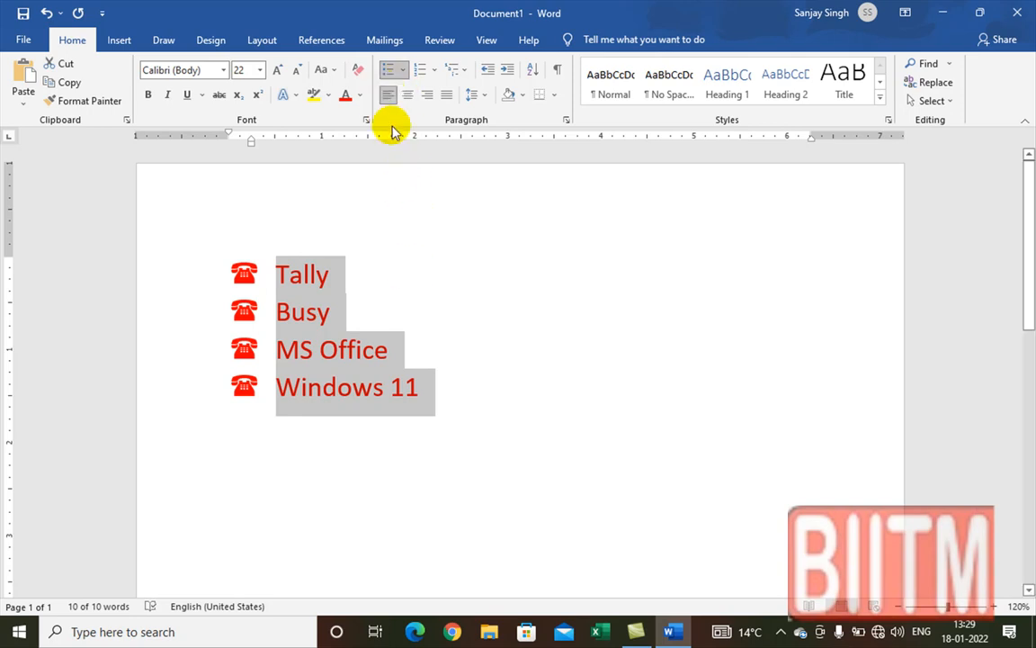
left_click(359, 95)
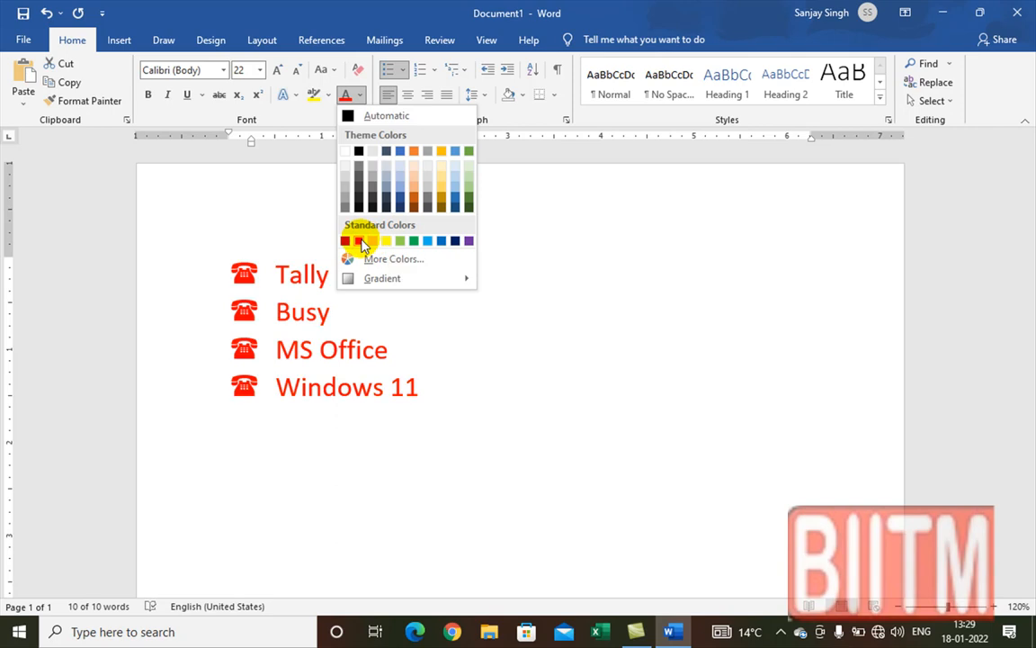
left_click(445, 240)
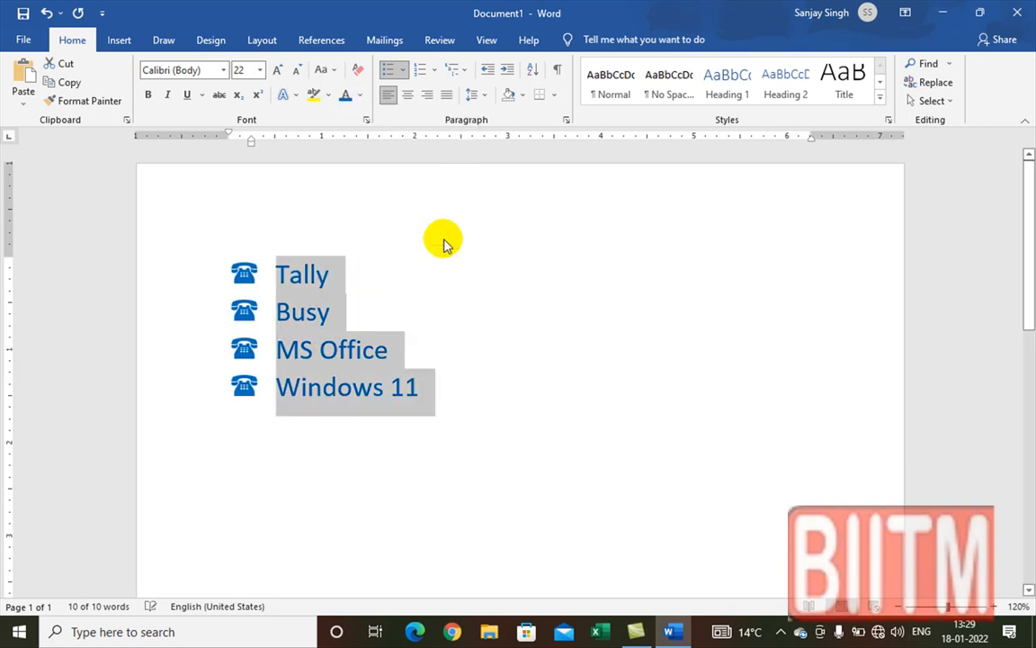
Browse the Wingdings 2 symbols and define the Wingdings 3 outlined right arrow (character code 101) as the list's new bullet
left_click(405, 70)
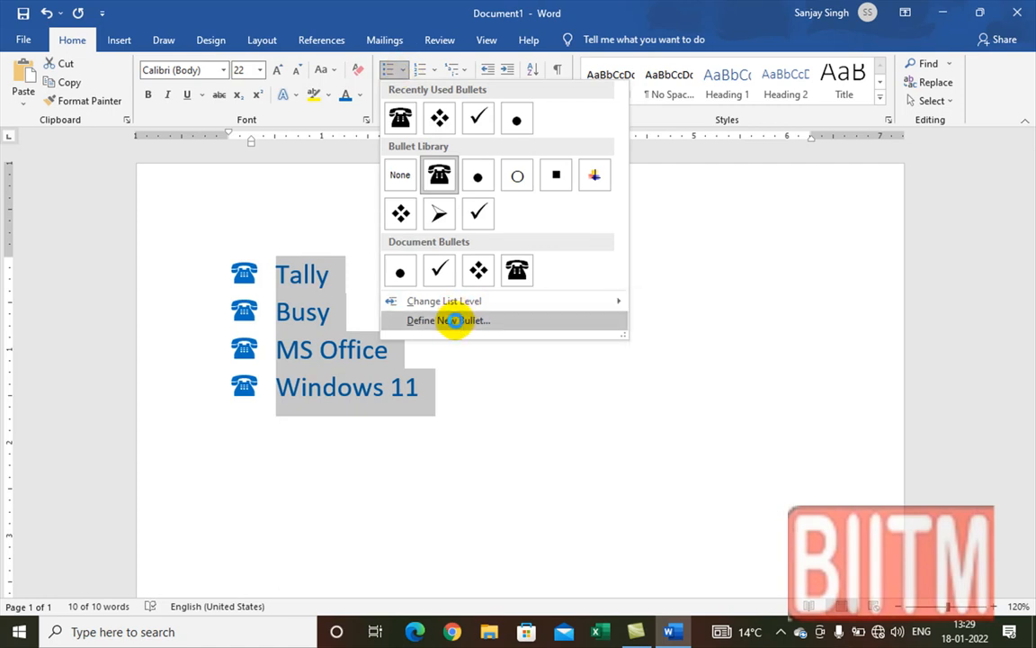
left_click(457, 324)
left_click(454, 206)
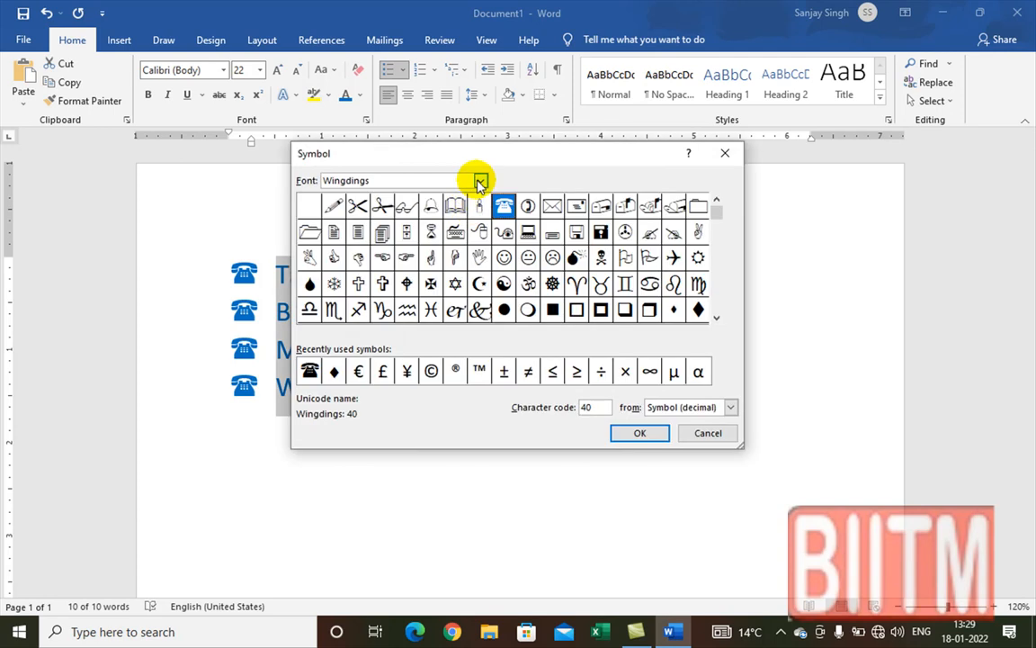
left_click(479, 183)
left_click(482, 259)
left_click(384, 241)
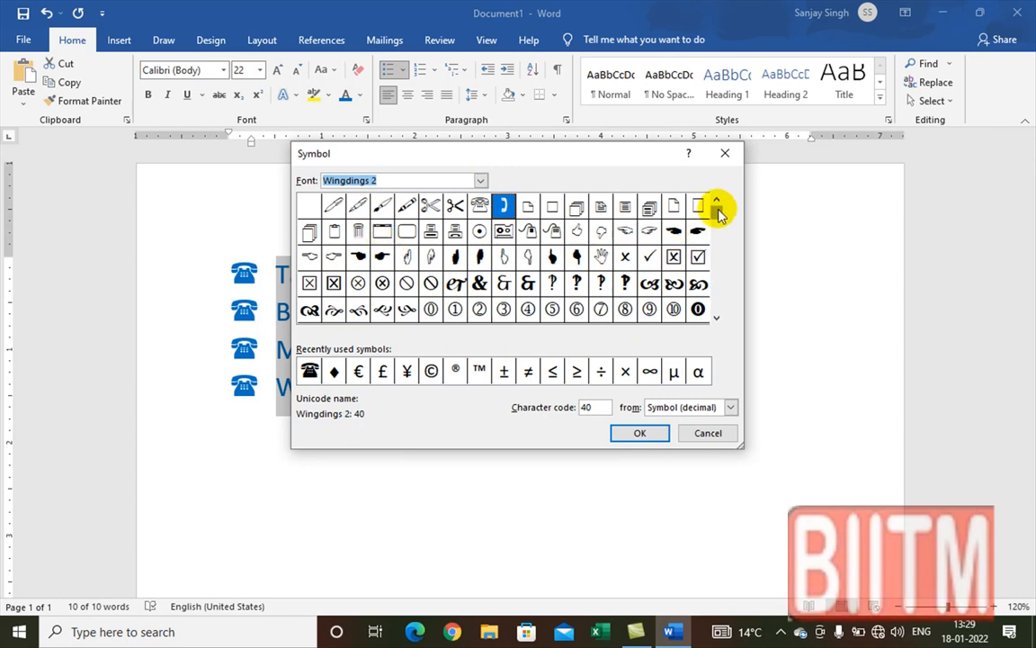
left_click_drag(720, 214, 717, 238)
left_click(501, 210)
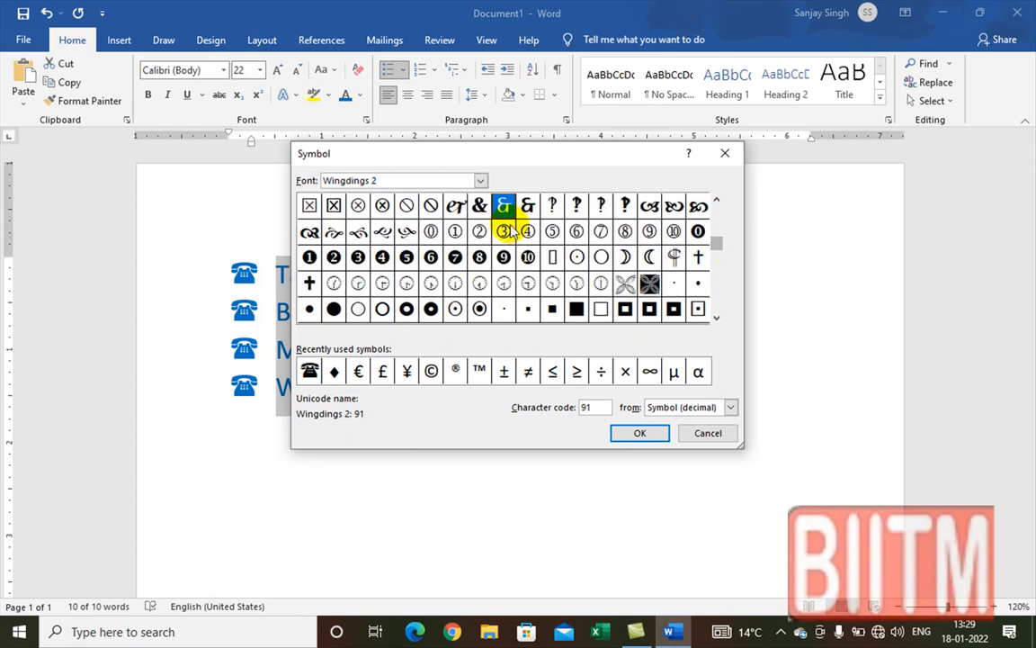
left_click(481, 181)
left_click(398, 257)
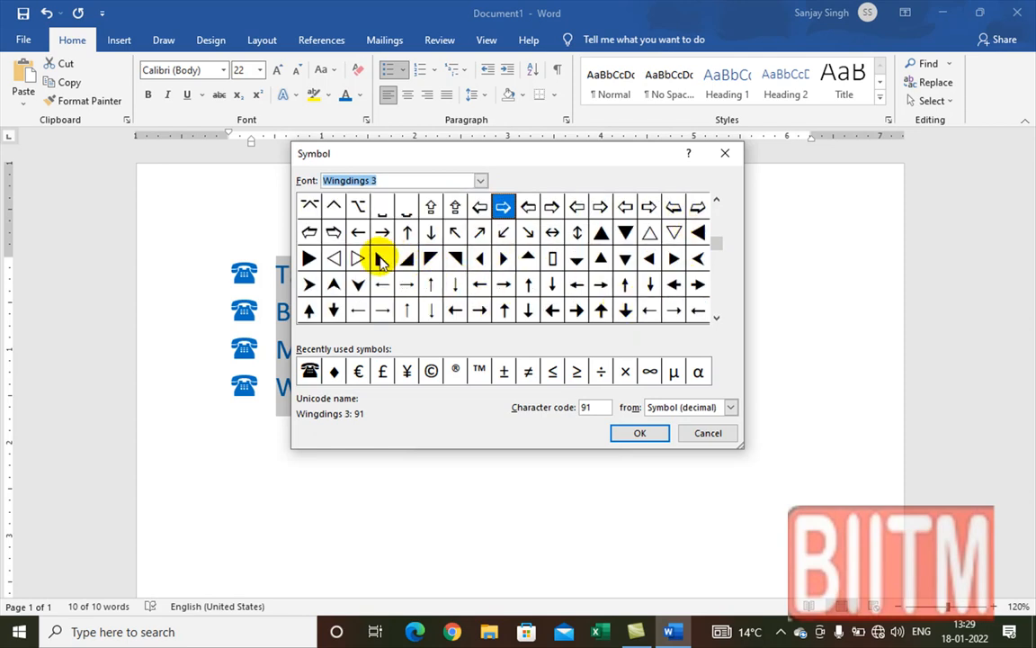
left_click(334, 233)
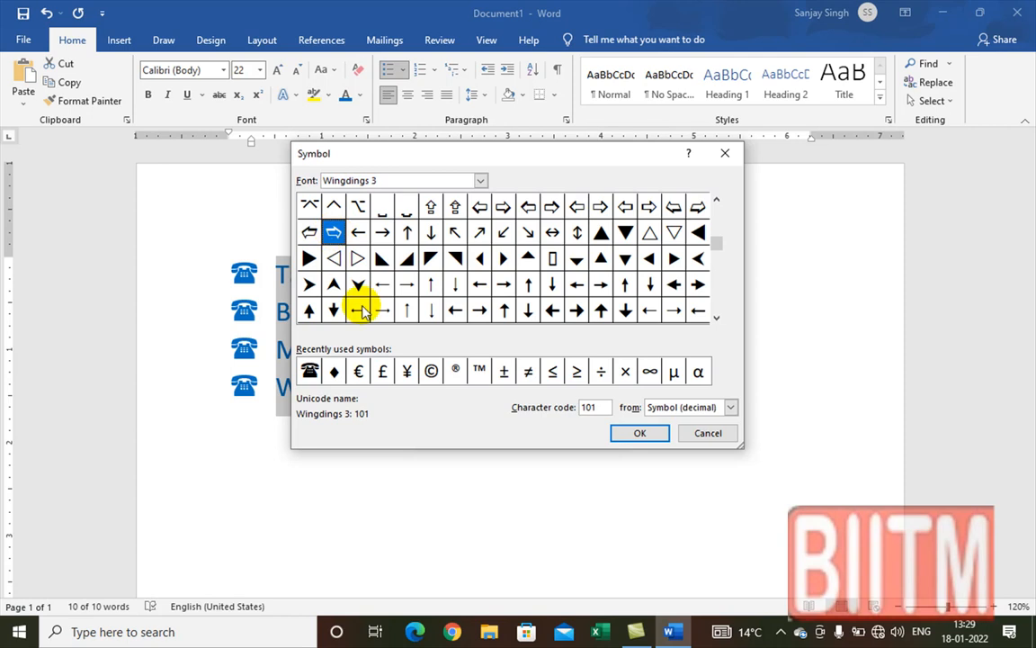
left_click(641, 435)
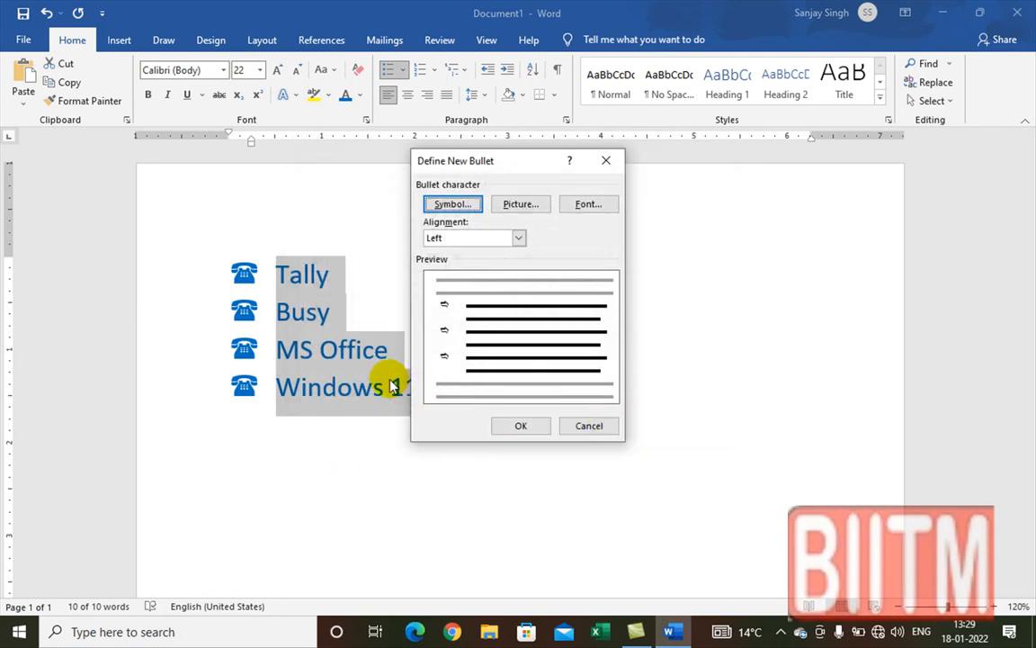
left_click(521, 427)
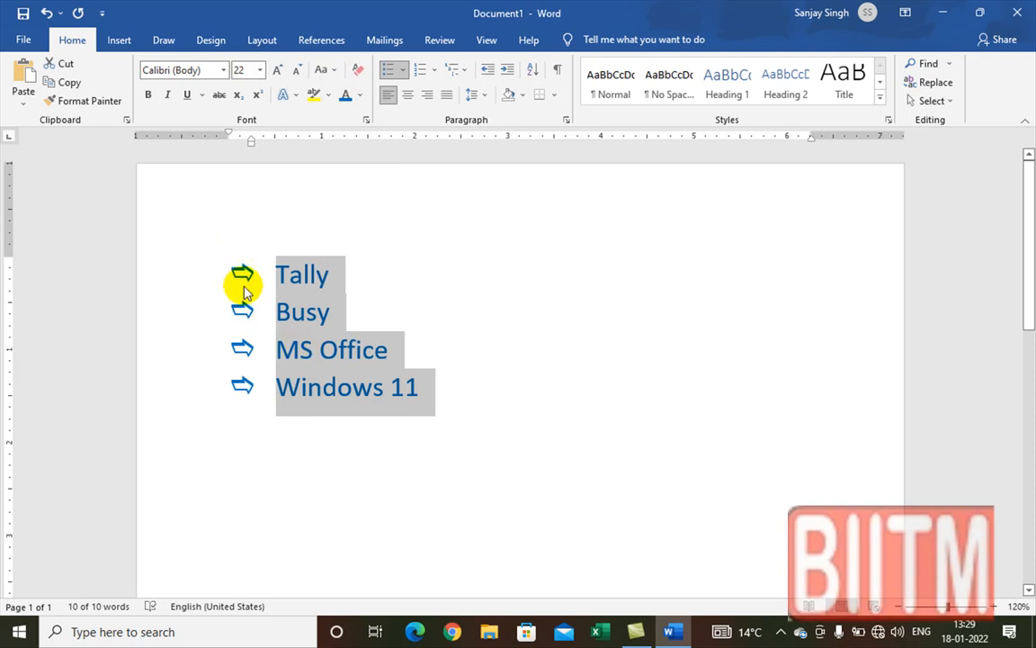
Define the BiitmMono3 image from the Pictures folder as the list's new picture bullet, working offline
left_click(401, 72)
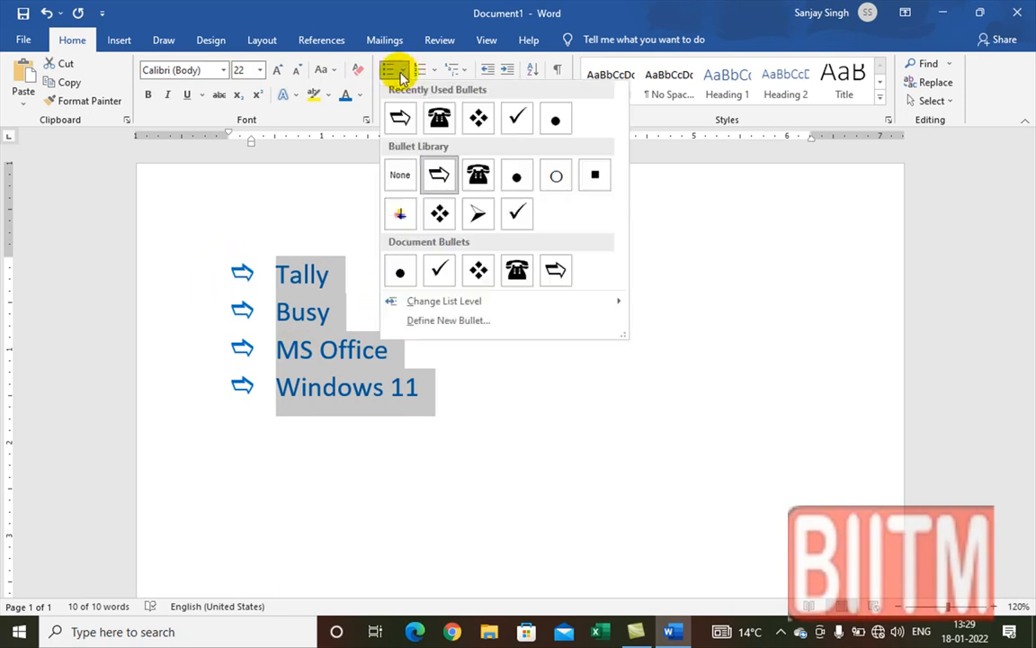
left_click(430, 320)
left_click(518, 210)
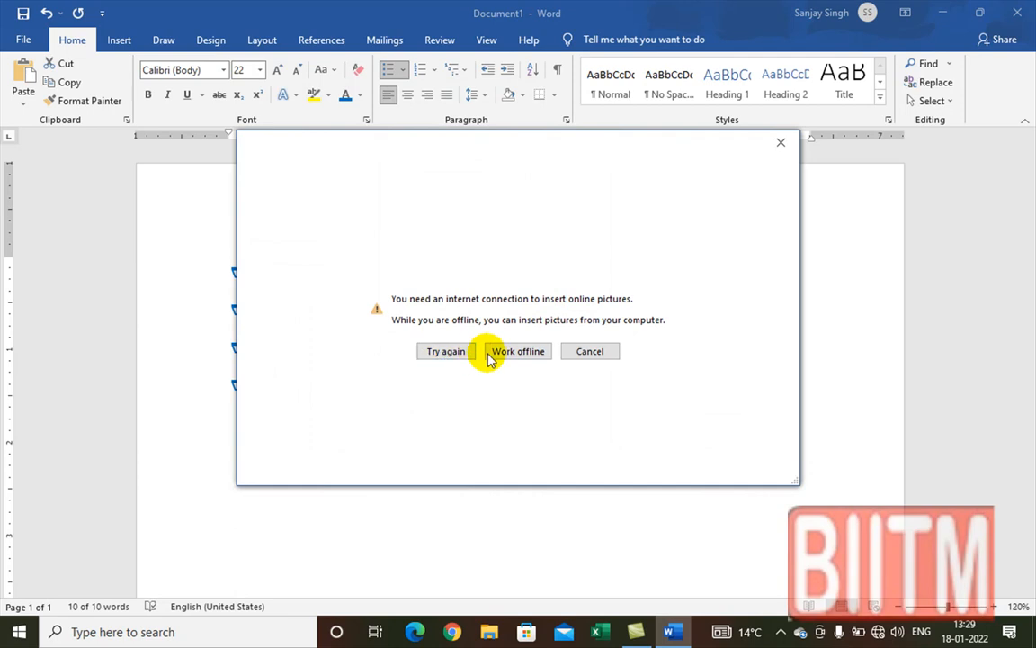
left_click(520, 352)
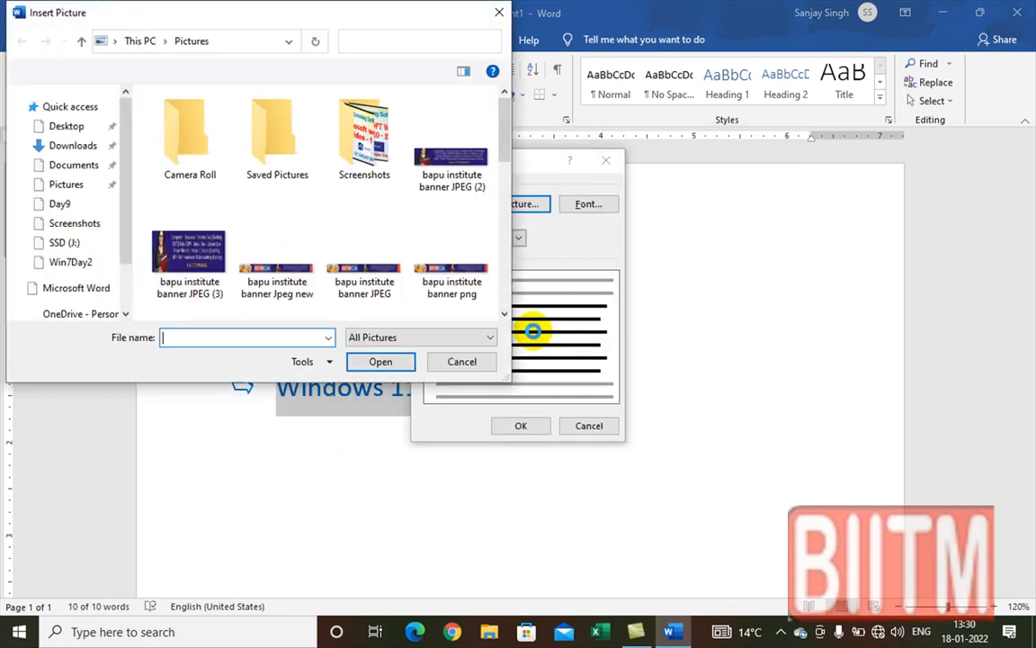
left_click_drag(504, 151, 506, 315)
left_click_drag(510, 270, 520, 192)
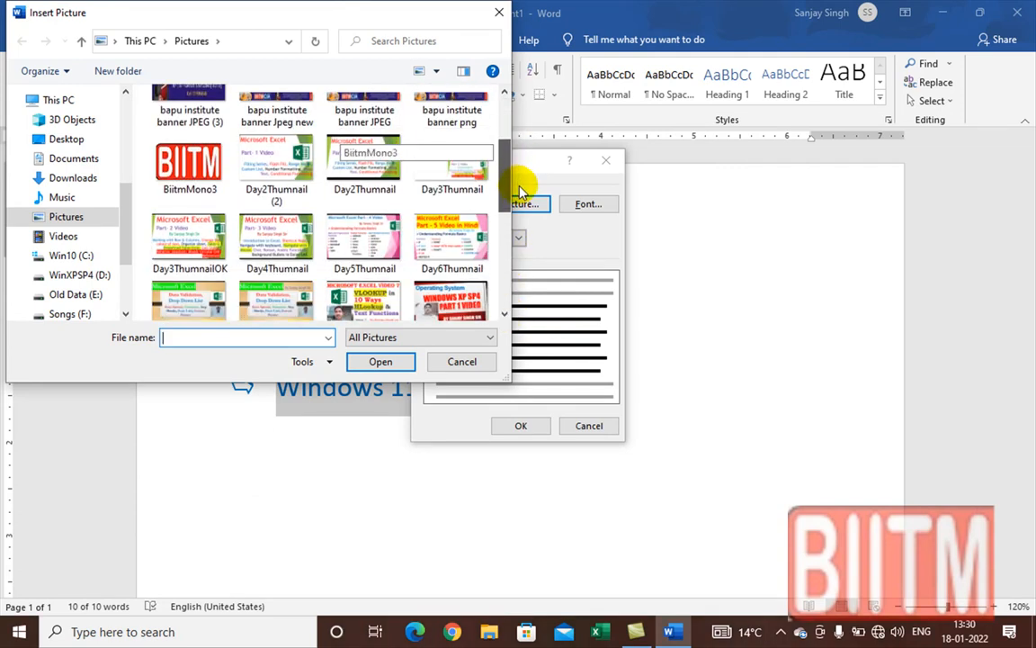
left_click(184, 164)
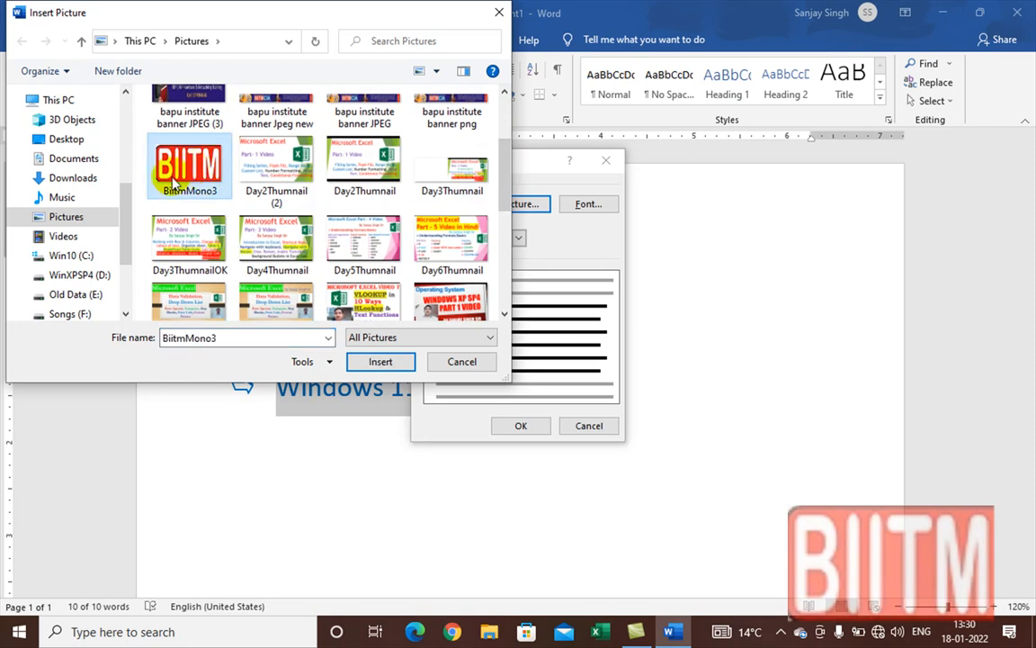
left_click(393, 362)
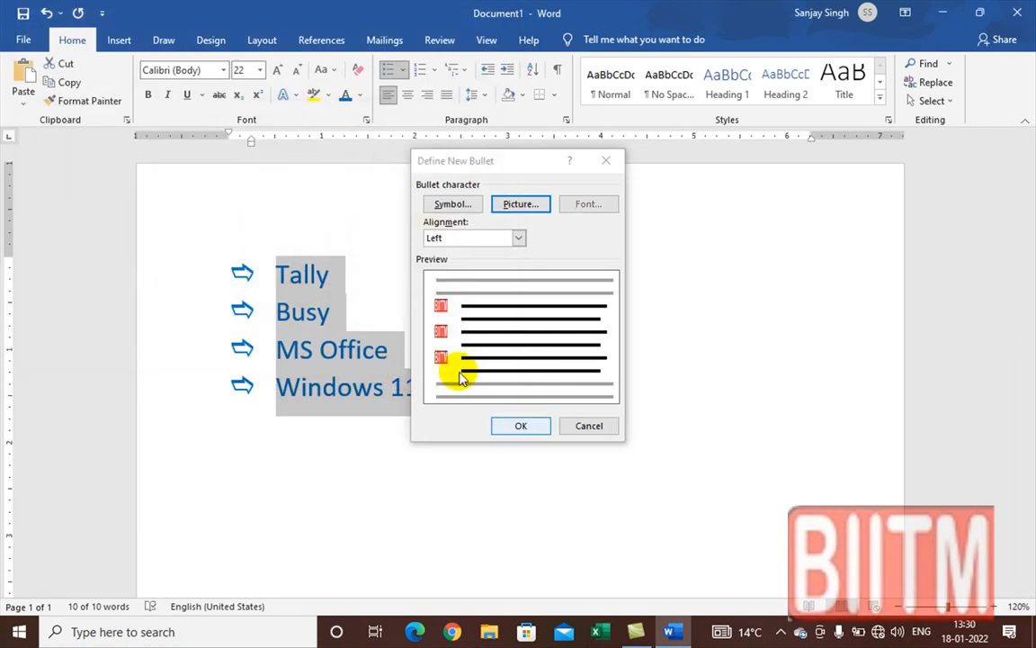
left_click(519, 426)
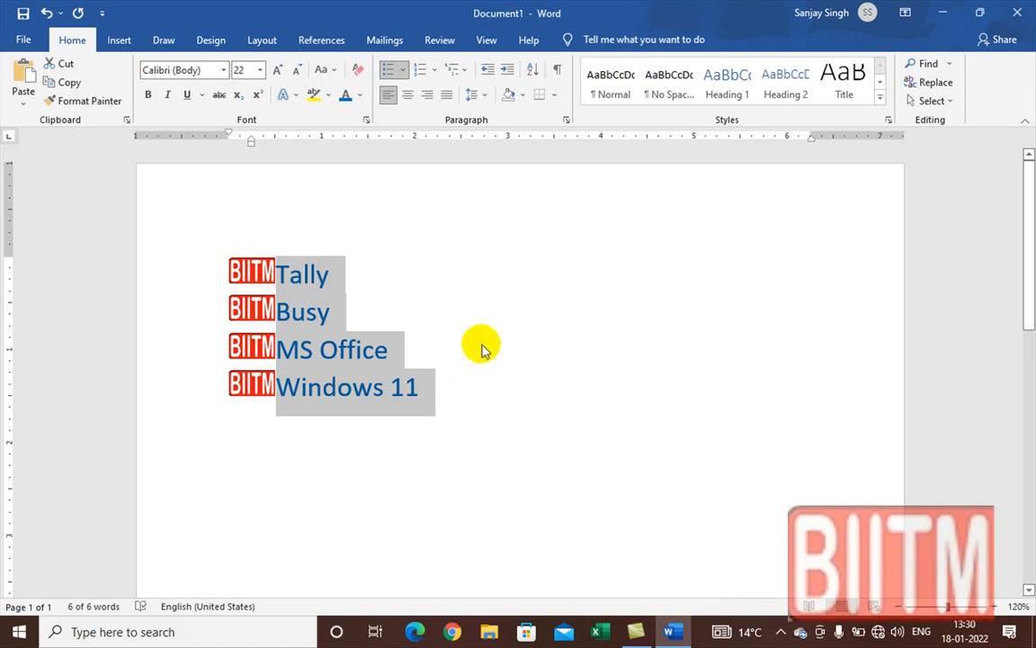
Switch the list to the telephone bullets and convert it to the 1., 2., 3. numbering format
left_click(404, 74)
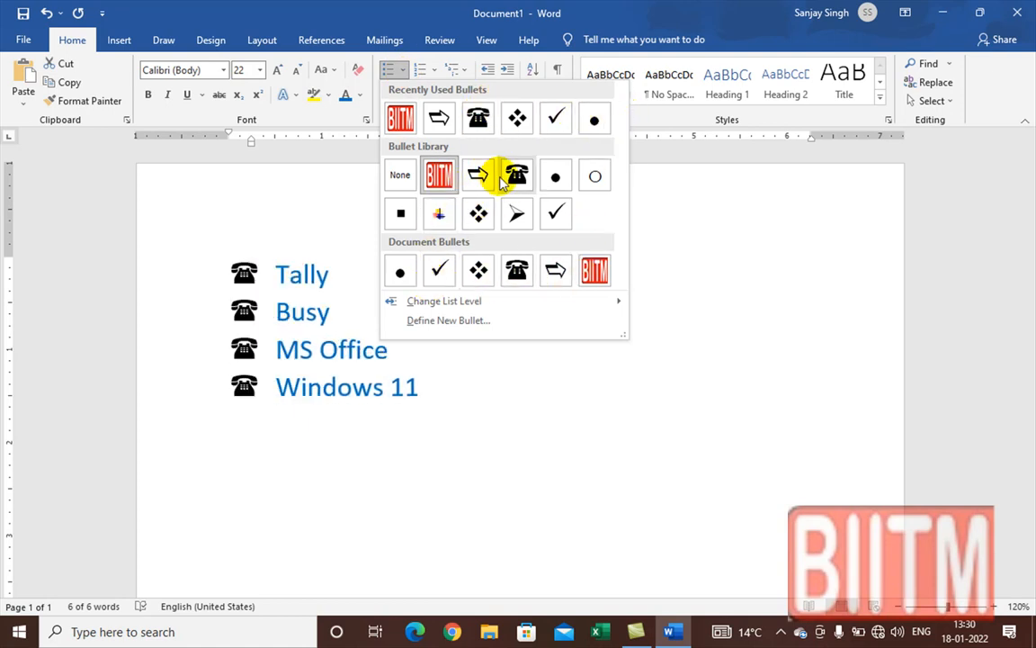
left_click(516, 177)
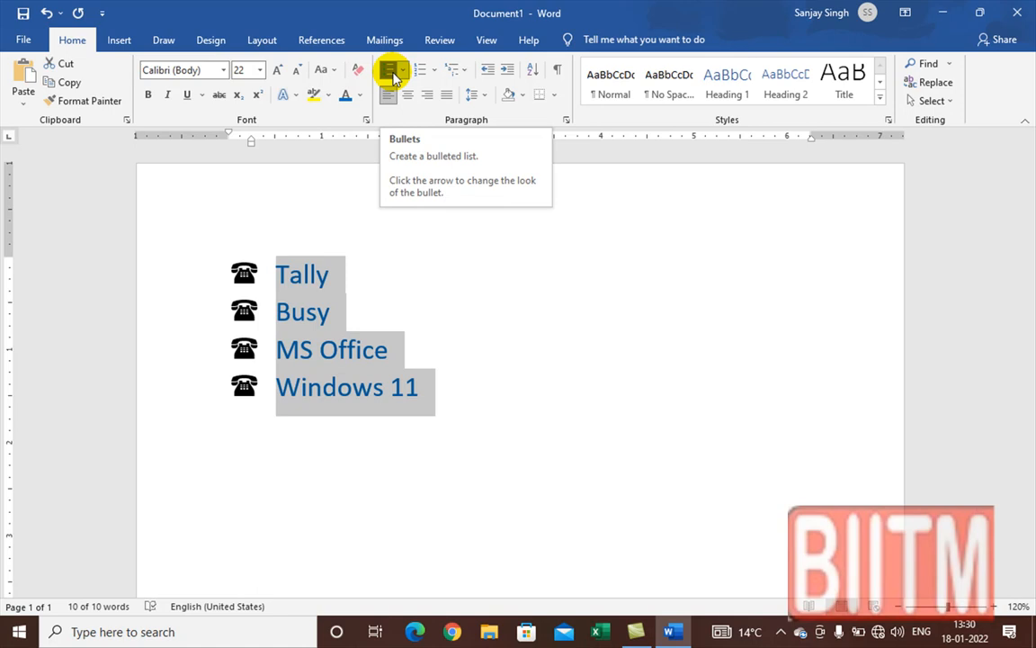
left_click(438, 74)
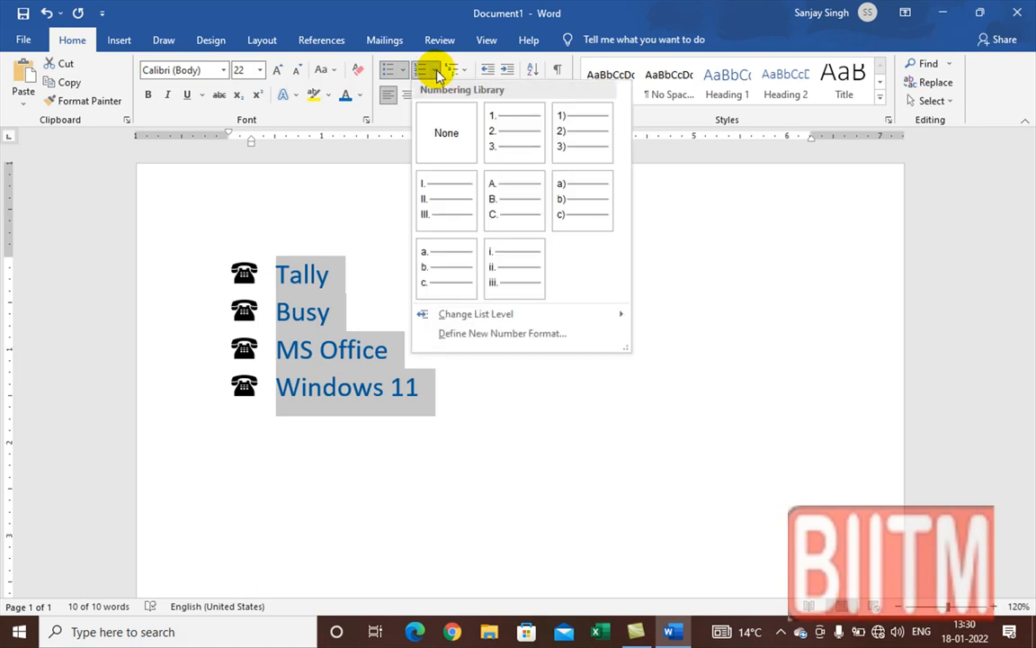
left_click(505, 132)
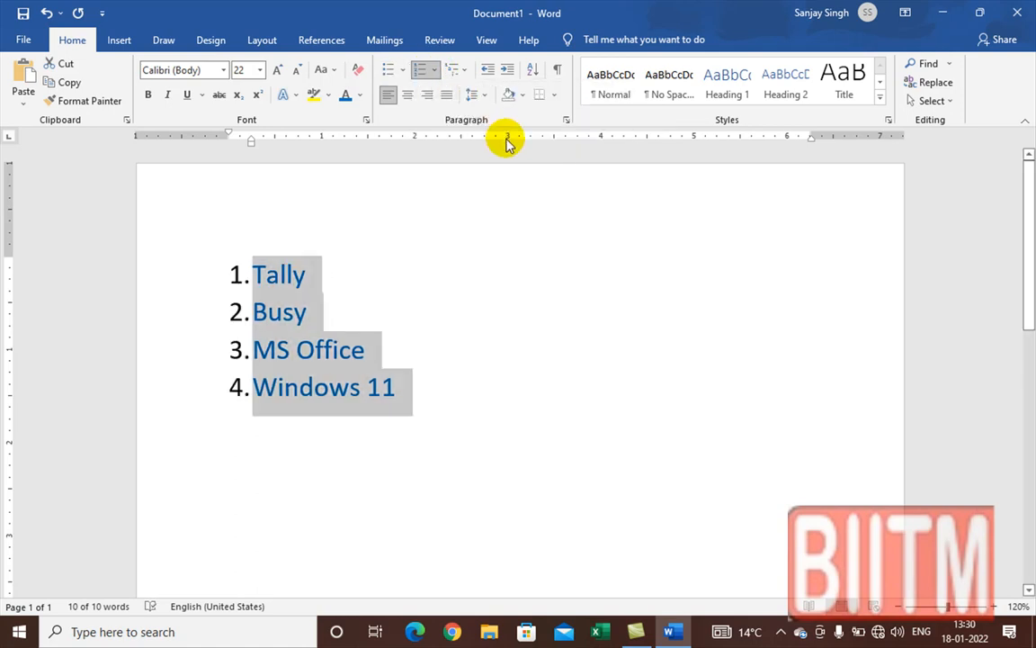
Apply the multilevel list style with four-diamond bullets and change the list to i., ii., iii. numbering
left_click(466, 80)
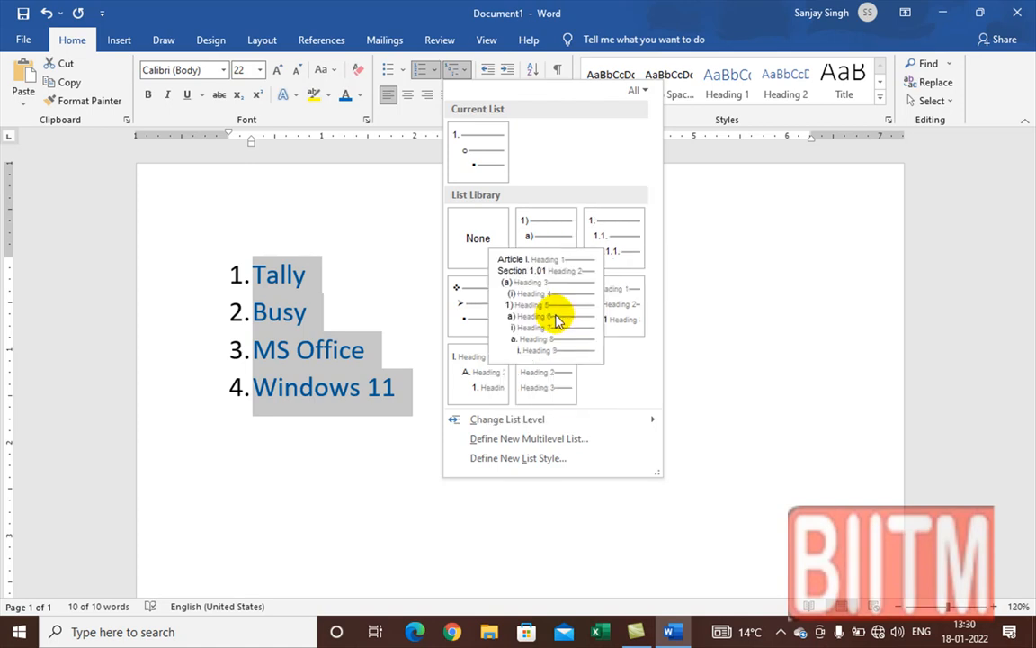
left_click(477, 322)
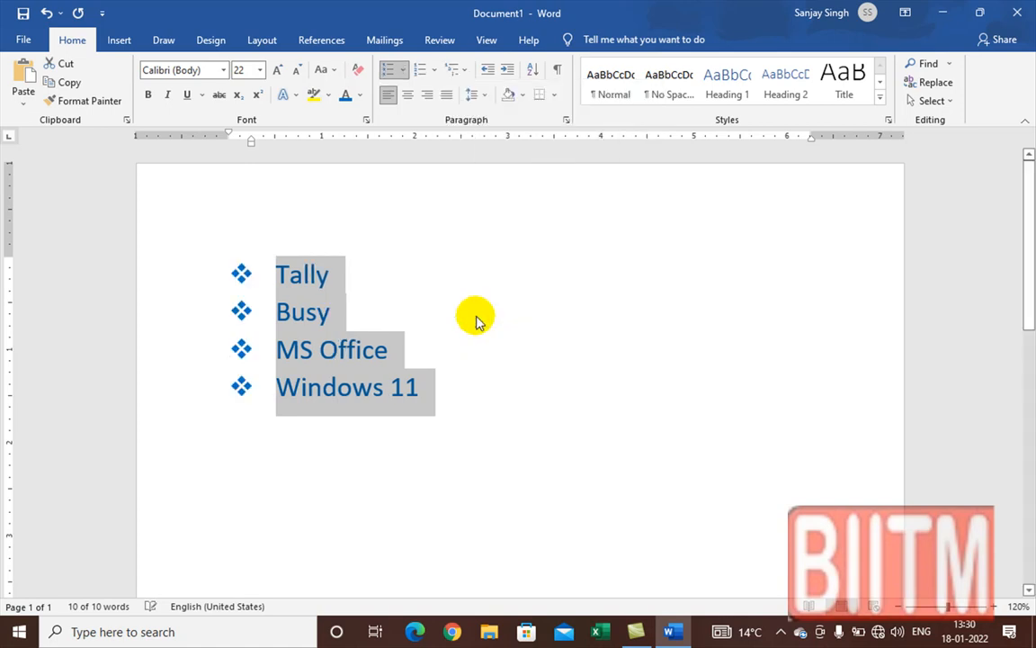
left_click(437, 71)
left_click(500, 356)
key("ctrl+a")
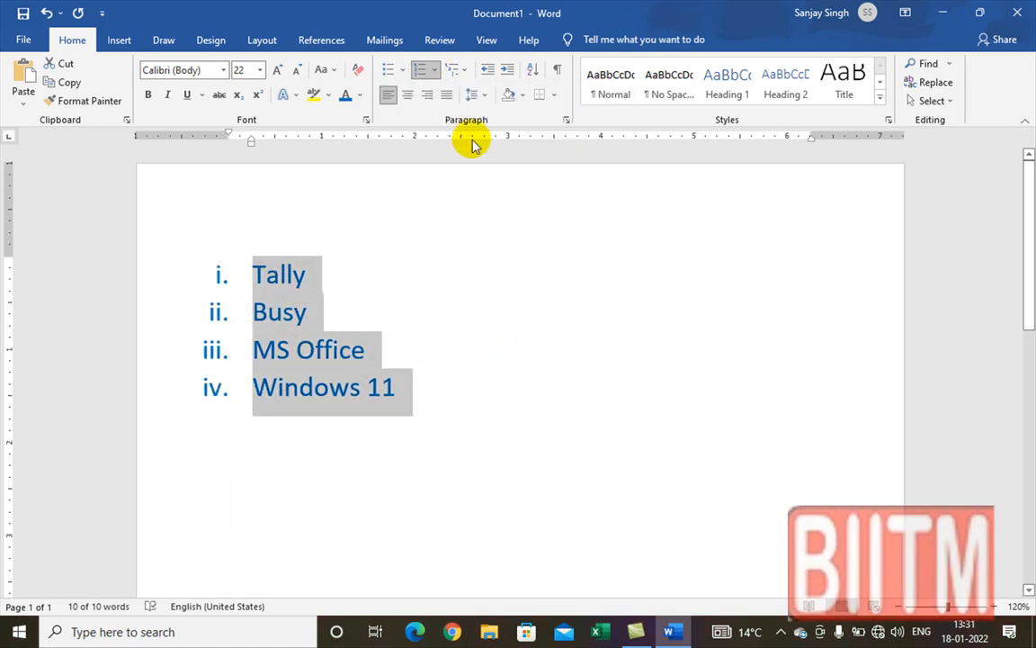
Define a new number format for the list with the 1st, 2nd, 3rd number style, keeping the default font
left_click(434, 69)
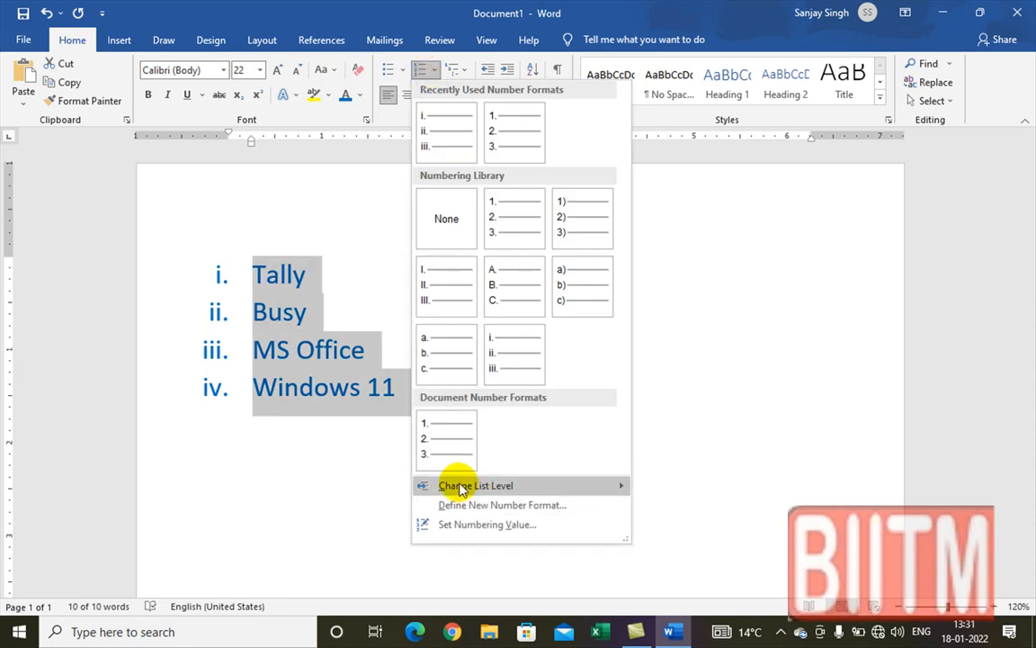
left_click(518, 509)
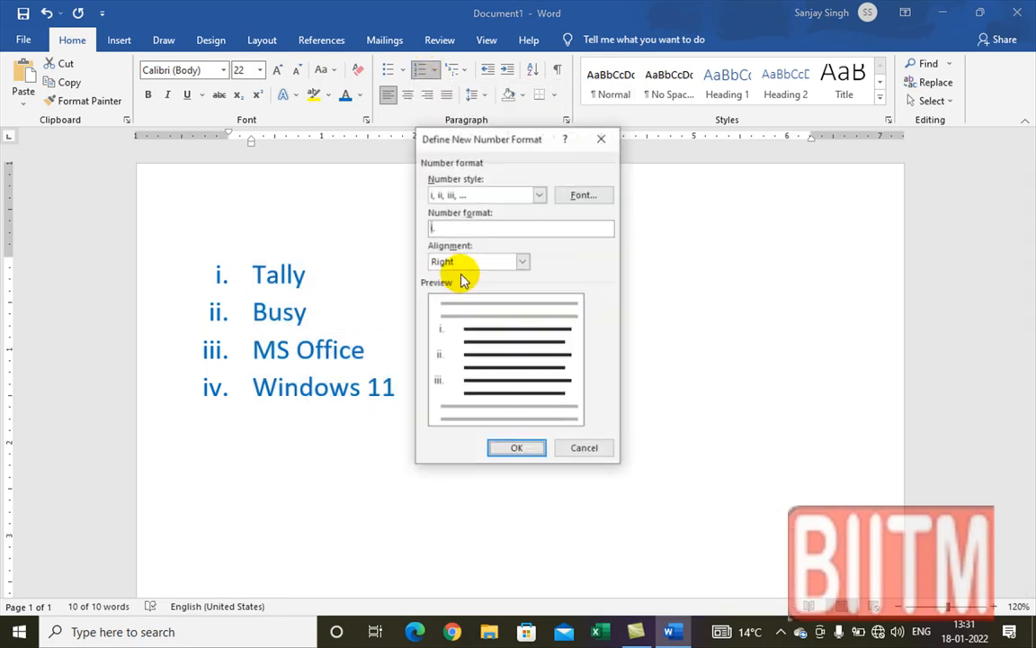
left_click(539, 195)
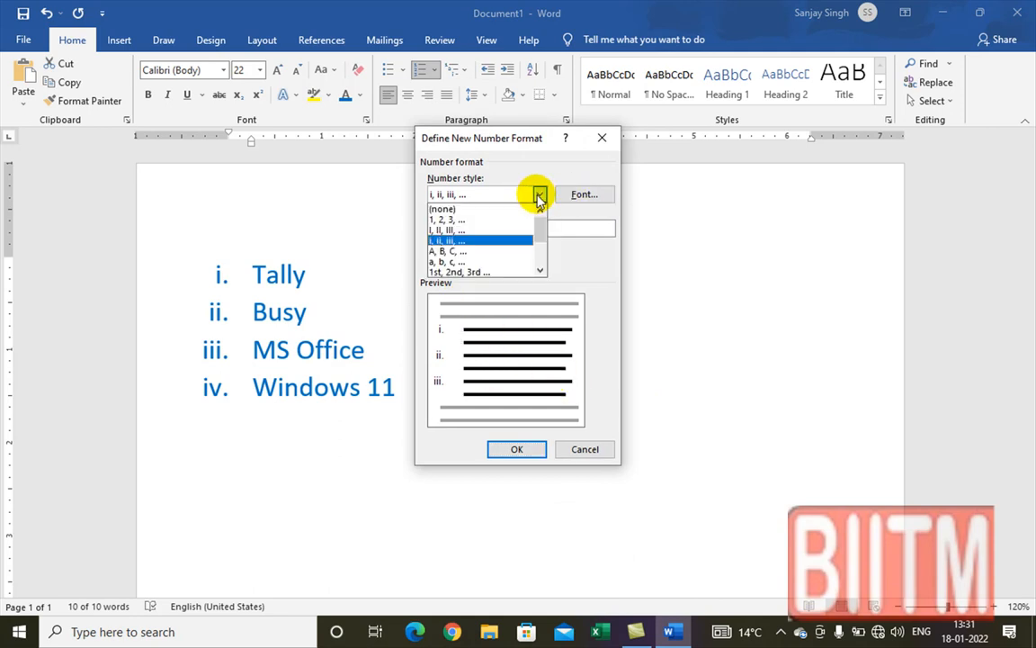
left_click(477, 272)
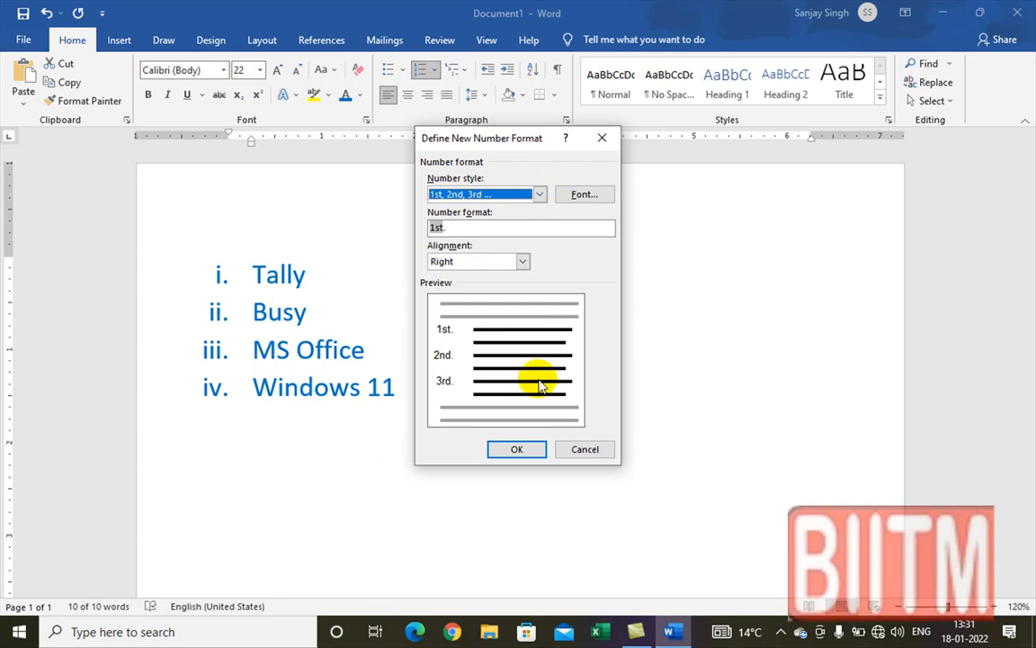
left_click(594, 198)
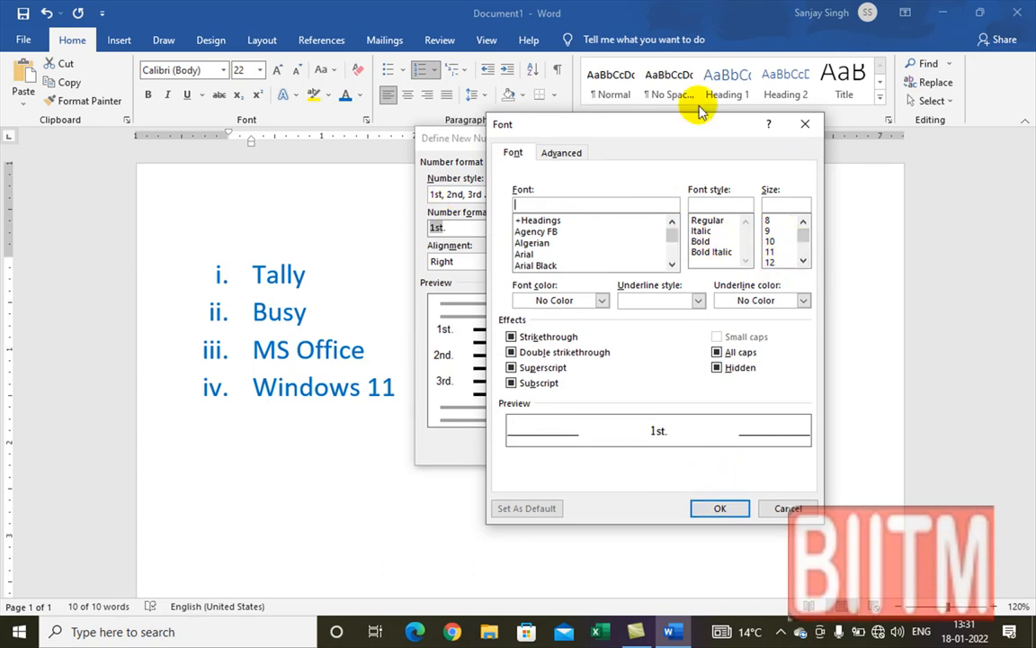
left_click(725, 509)
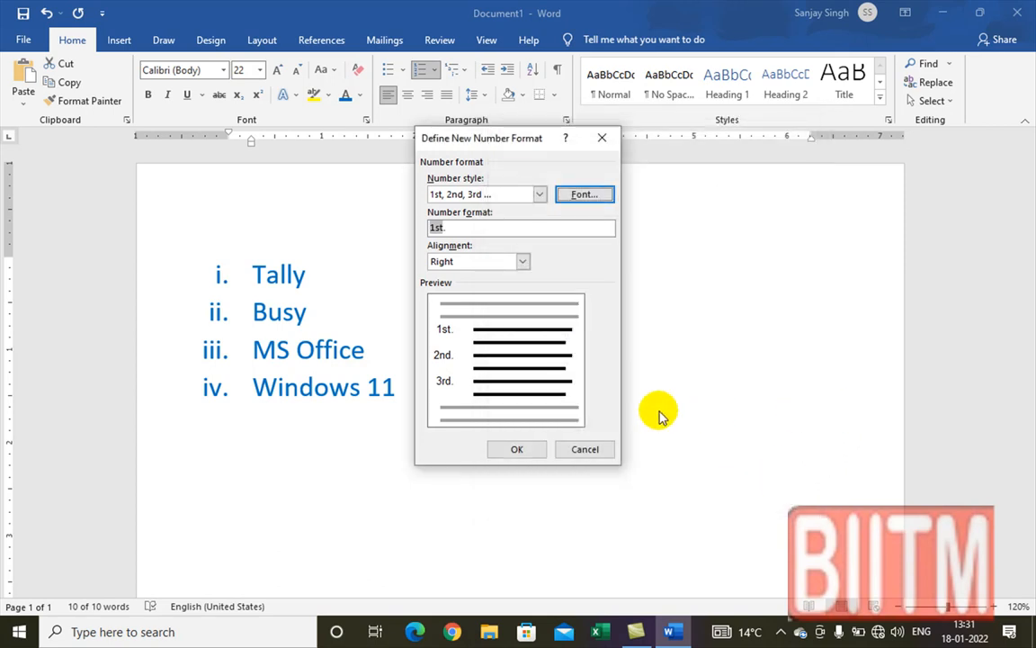
left_click(519, 446)
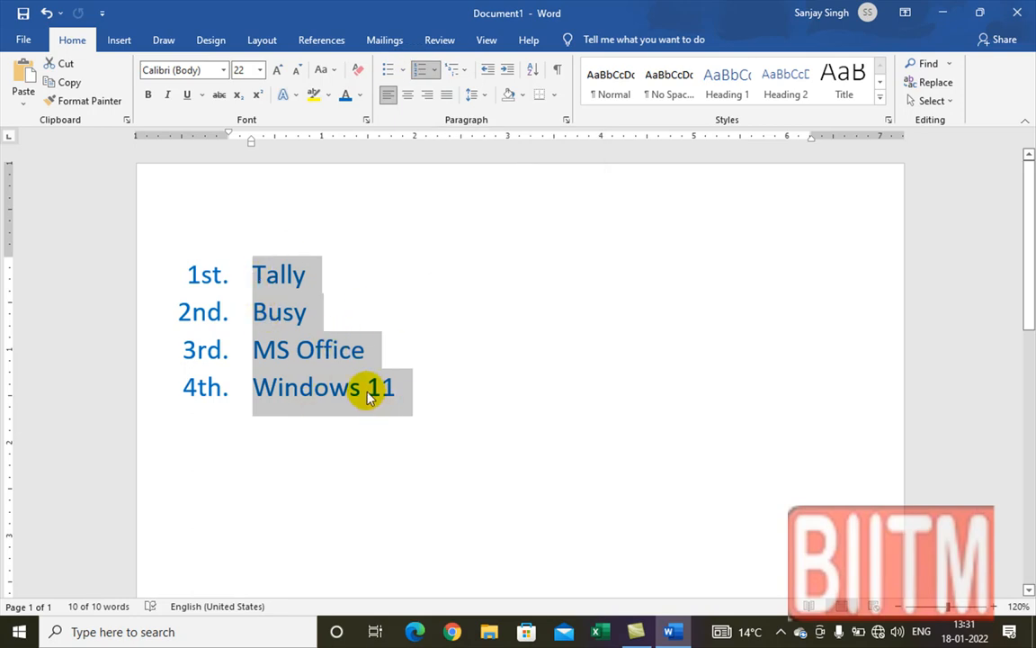
Apply the 1), a), i) multilevel list style to the whole list
left_click(464, 76)
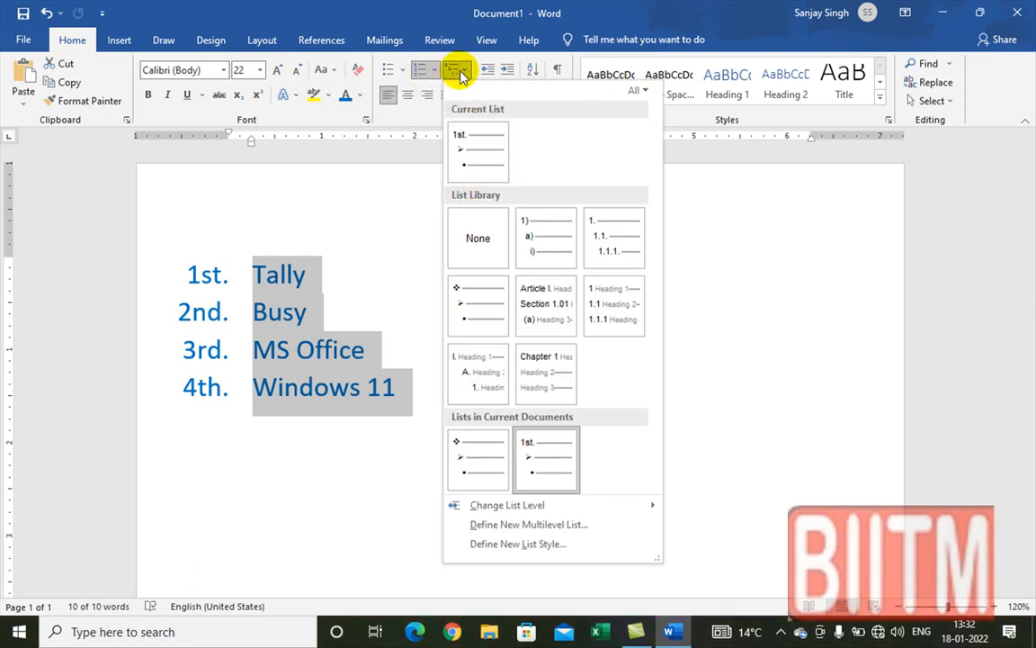
mouse_move(493, 286)
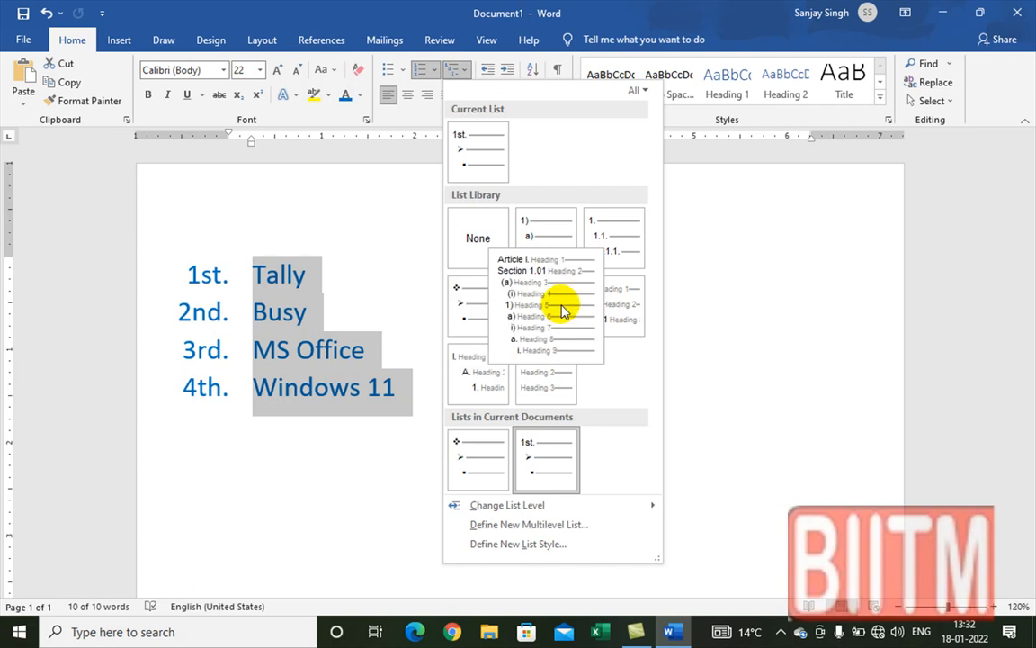
left_click(553, 251)
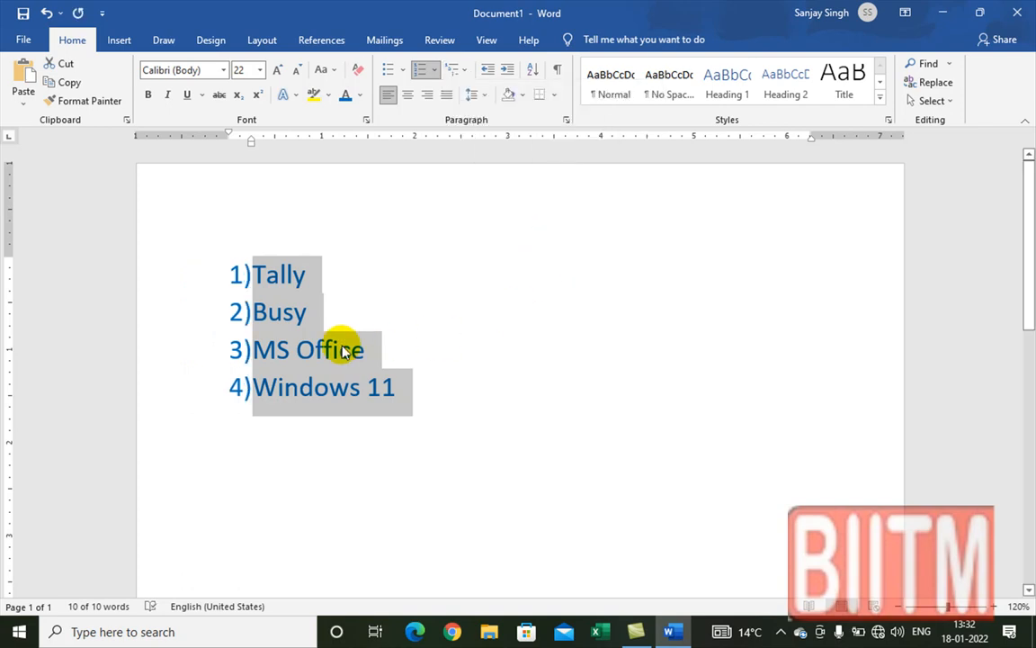
Demote the Busy item to the second list level under Tally
left_click(261, 276)
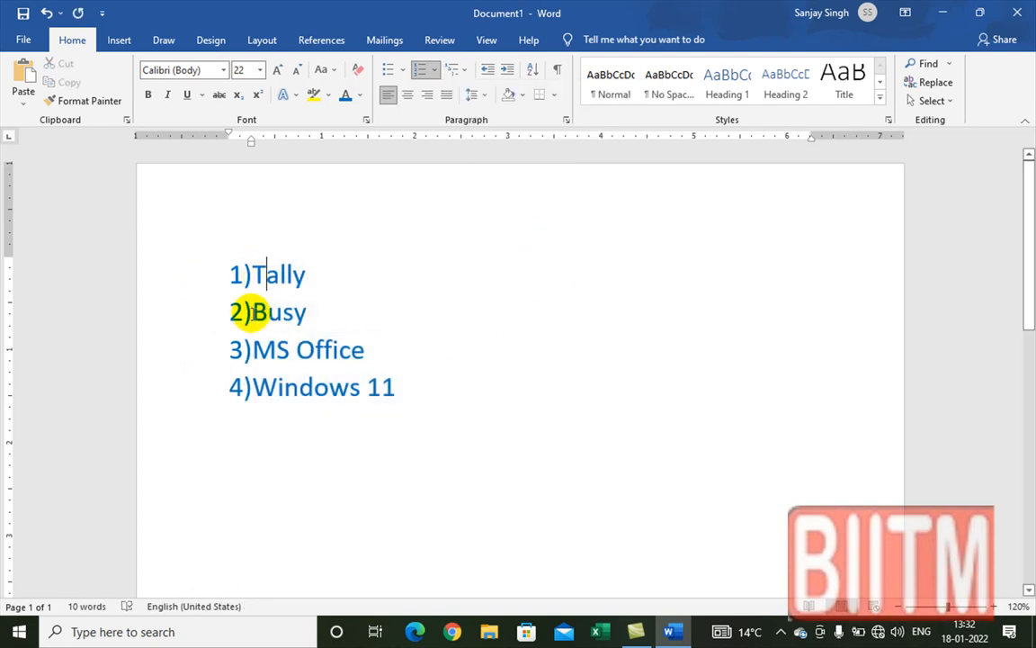
left_click(241, 311)
left_click(255, 311)
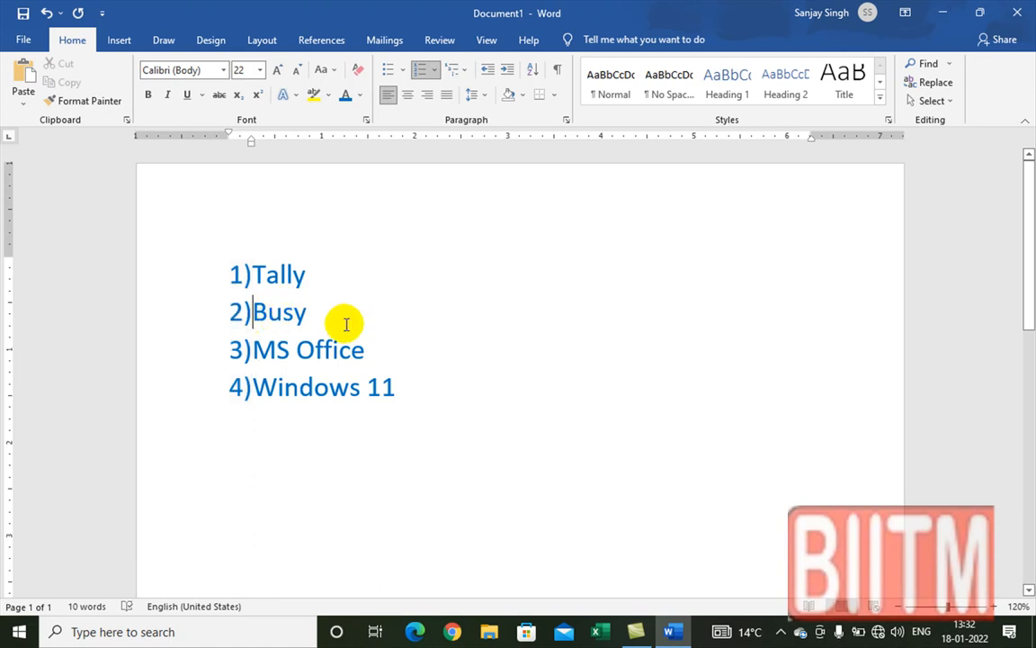
key("Tab")
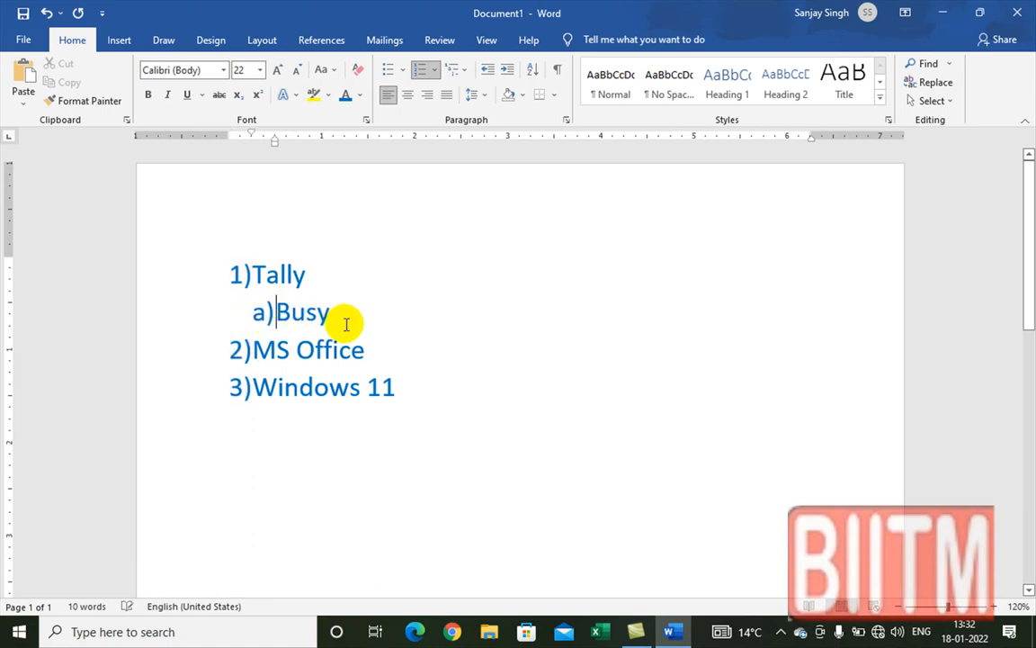
Demote the MS Office item to the third list level and the Windows 11 item to the fourth
left_click(253, 350)
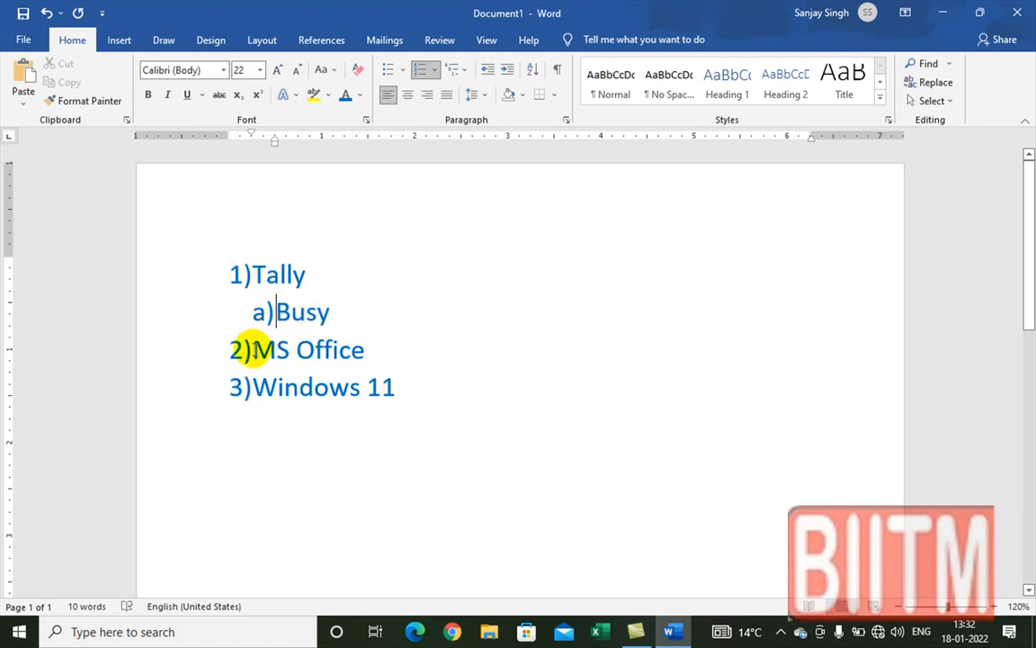
key("Tab")
key("Tab")
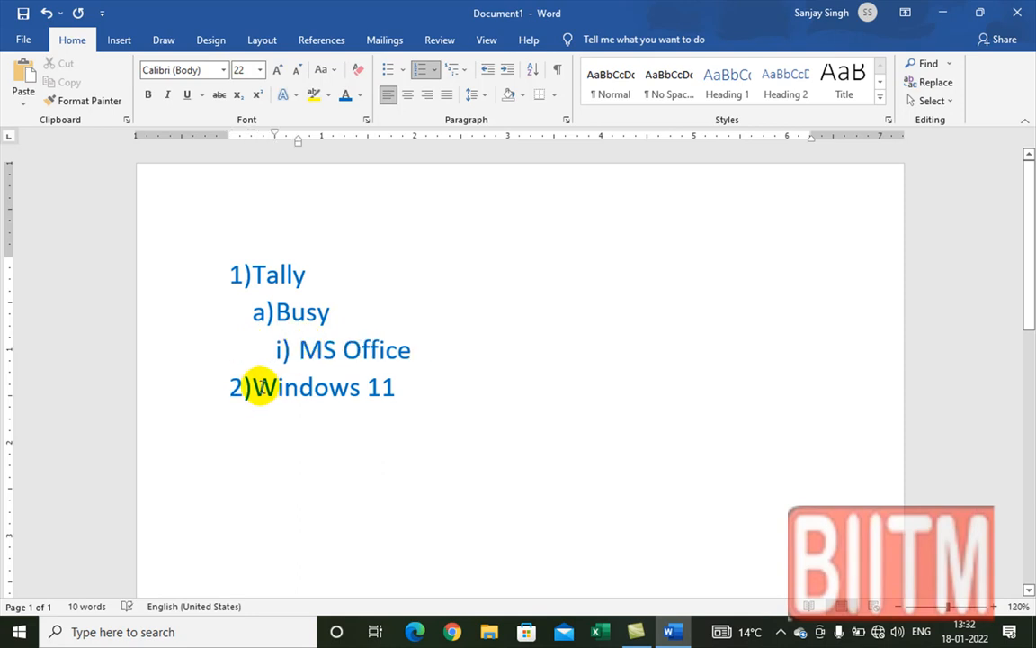
left_click(241, 389)
key("Tab")
key("Tab")
key("Tab")
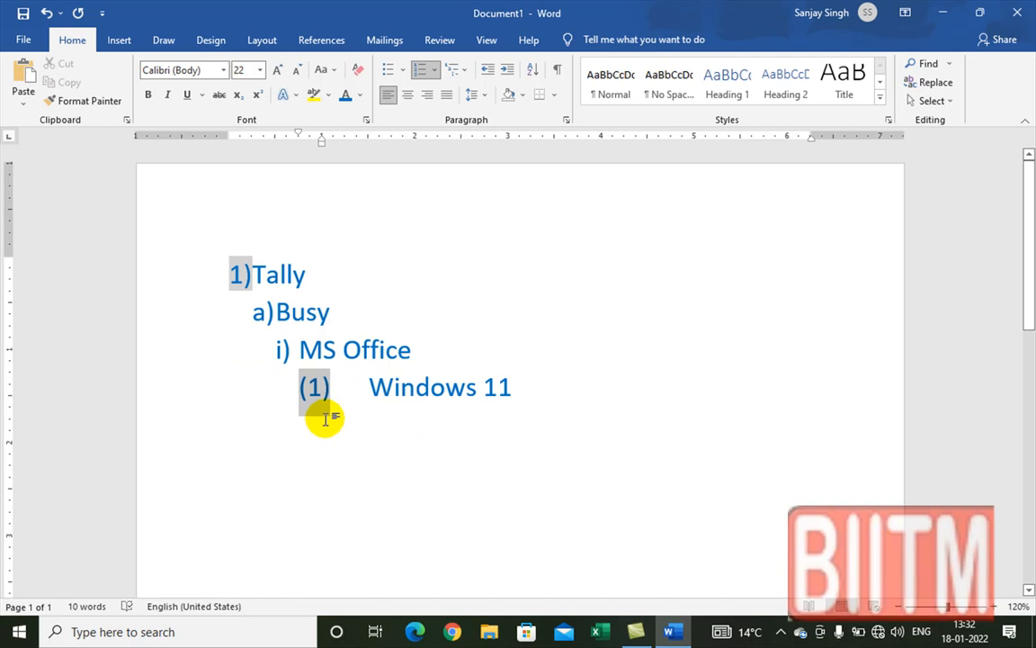
Reapply the 1), a), i) multilevel list style from the list library to the four-level list
left_click(470, 77)
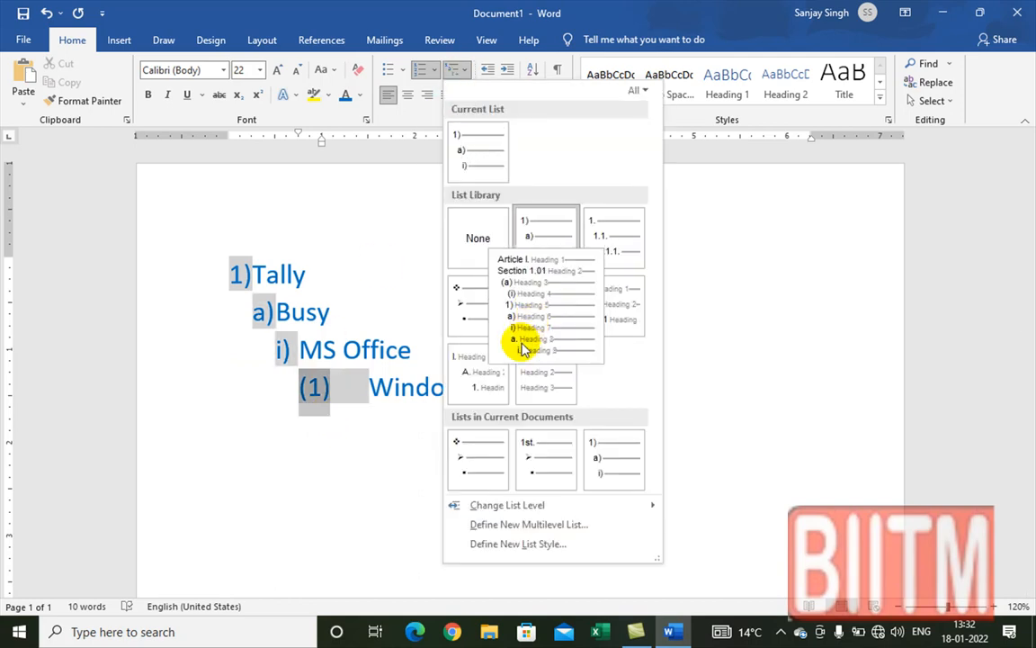
mouse_move(549, 243)
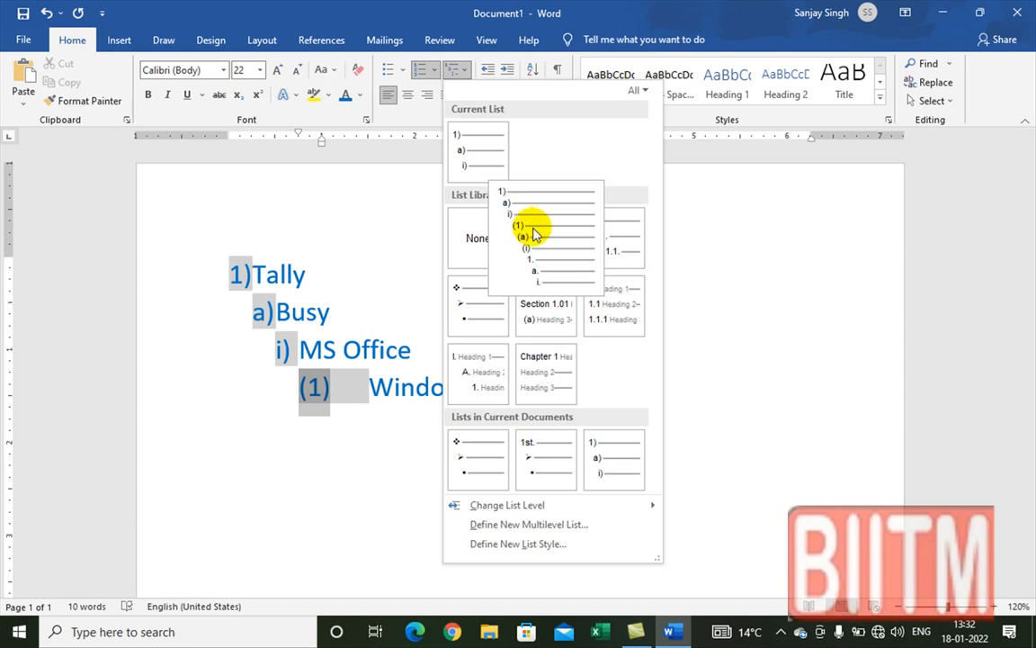
left_click(533, 234)
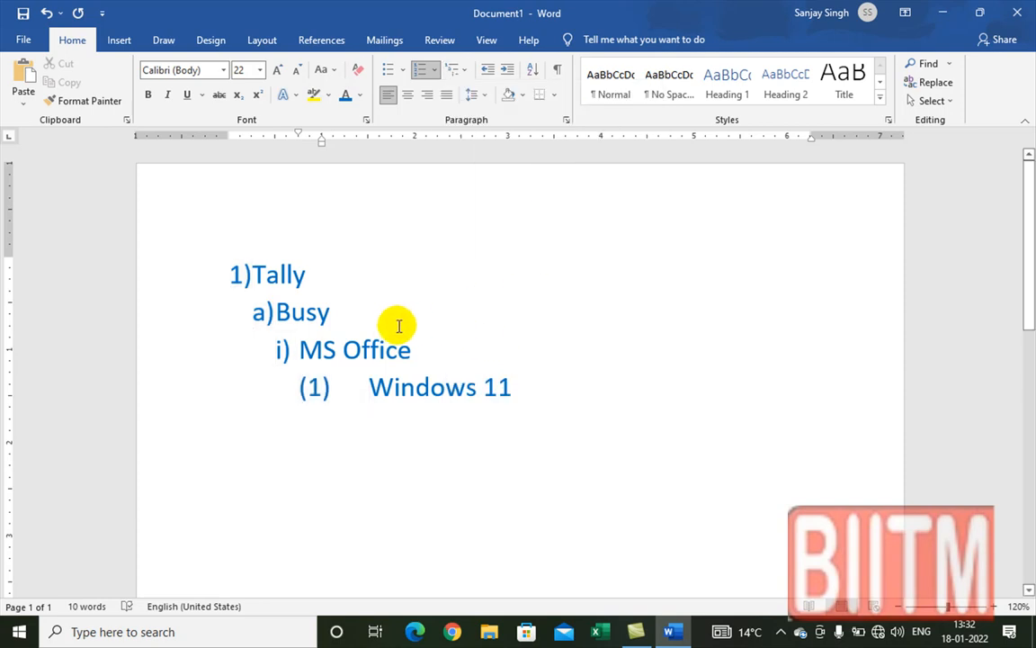
Delete the whole list and reset the text formatting to black font colour with no highlight
left_click_drag(232, 275, 551, 434)
key("Delete")
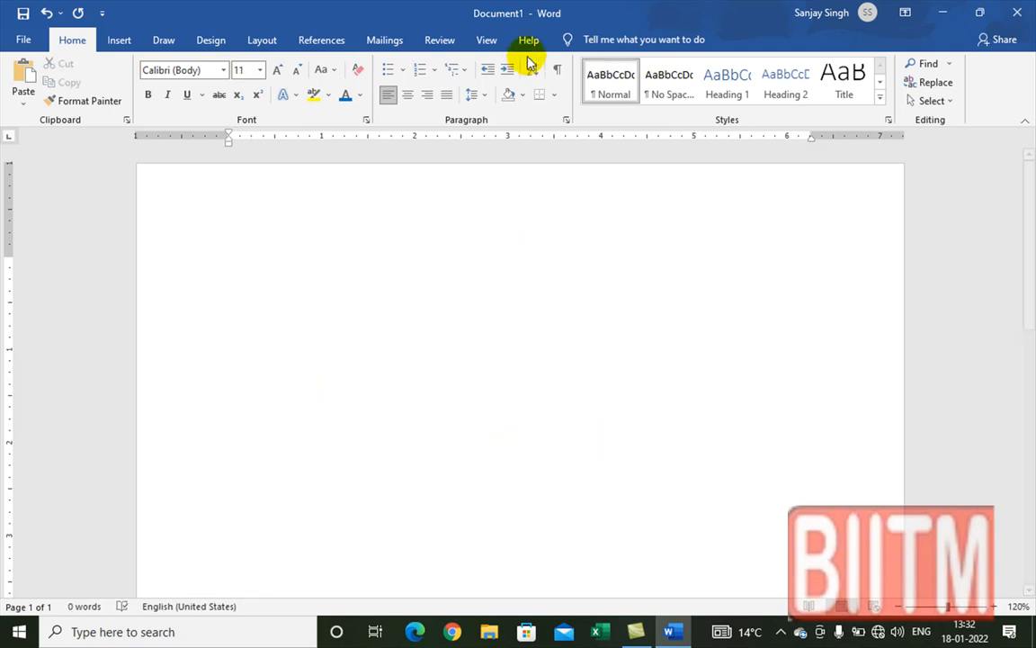
left_click(359, 95)
left_click(355, 117)
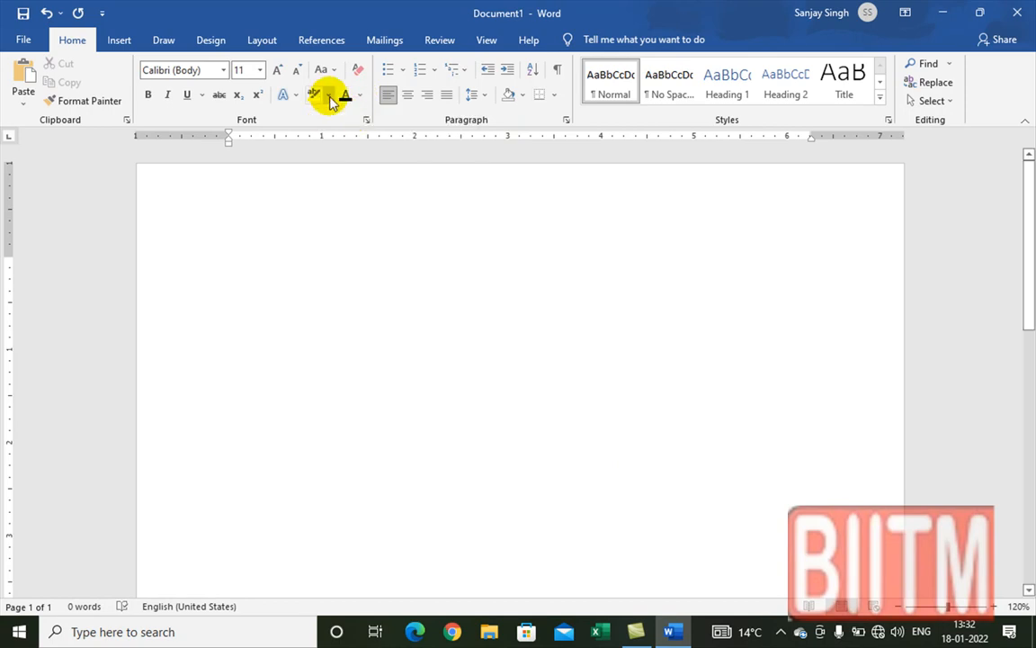
left_click(329, 95)
left_click(337, 188)
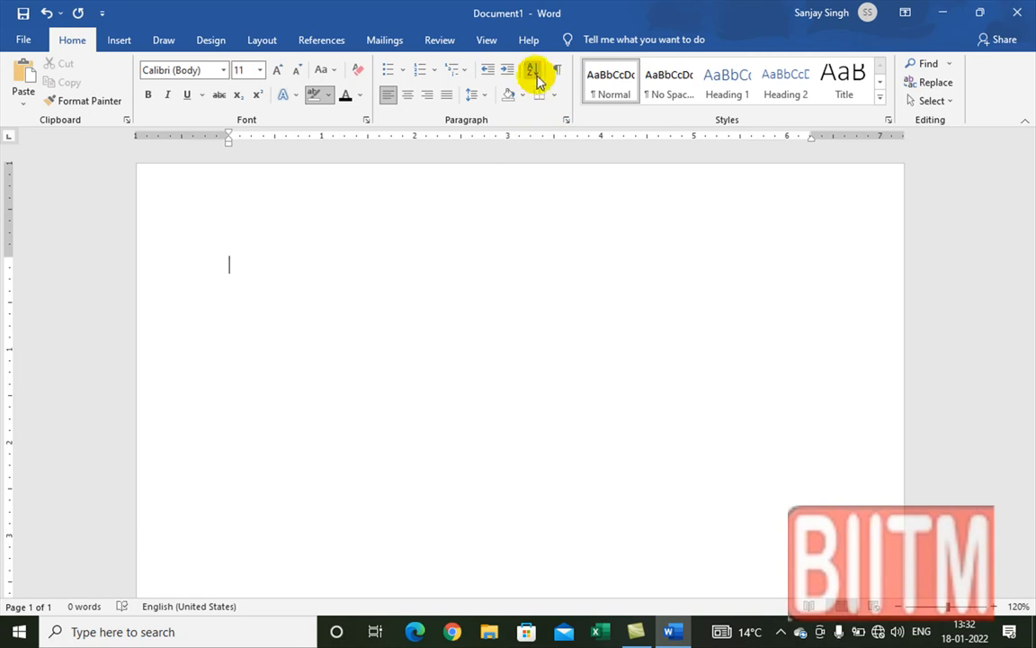
Start defining a new multilevel list and set the level 1 number font to Bold
left_click(464, 73)
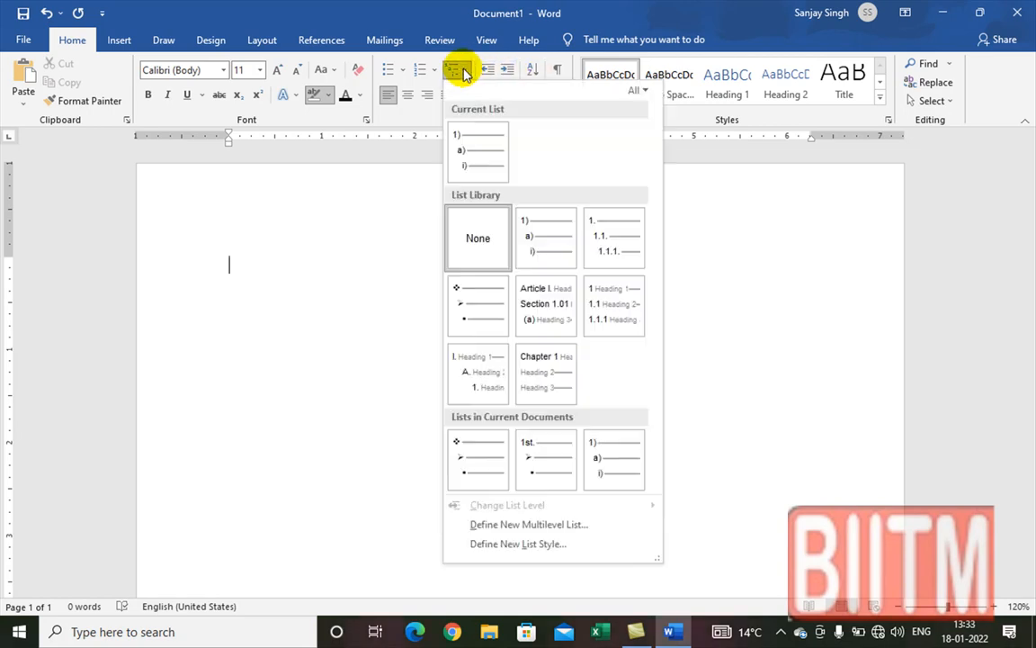
left_click(572, 530)
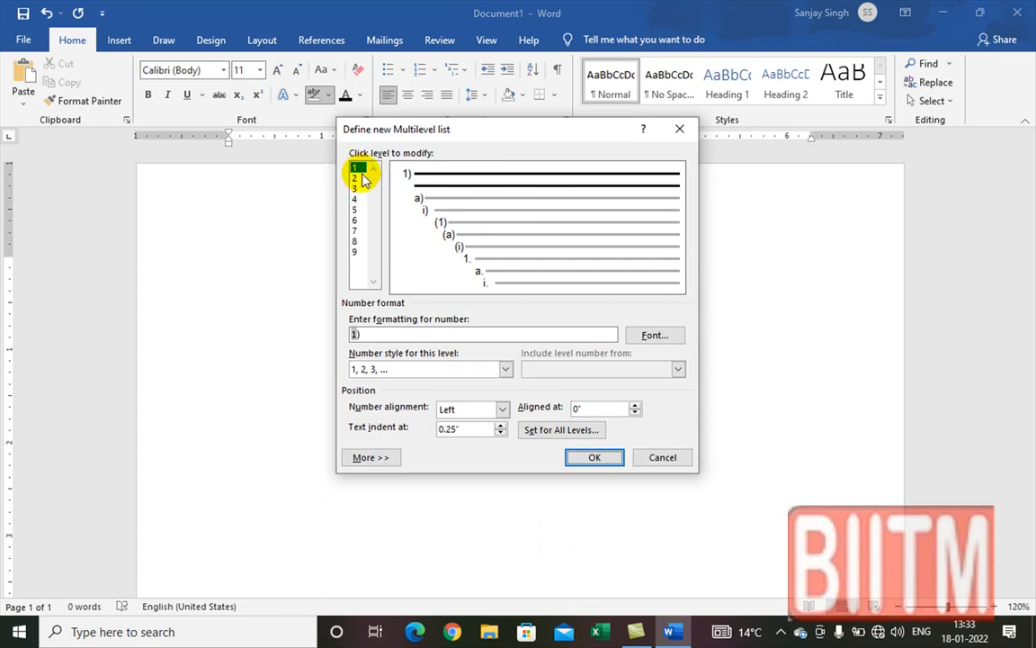
left_click(653, 336)
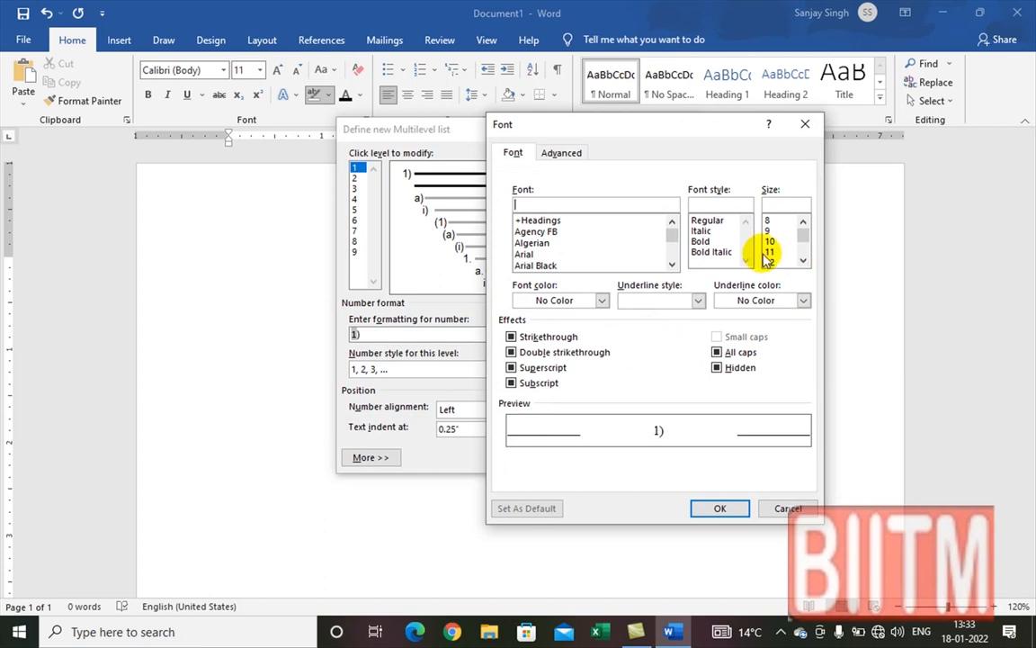
left_click(701, 241)
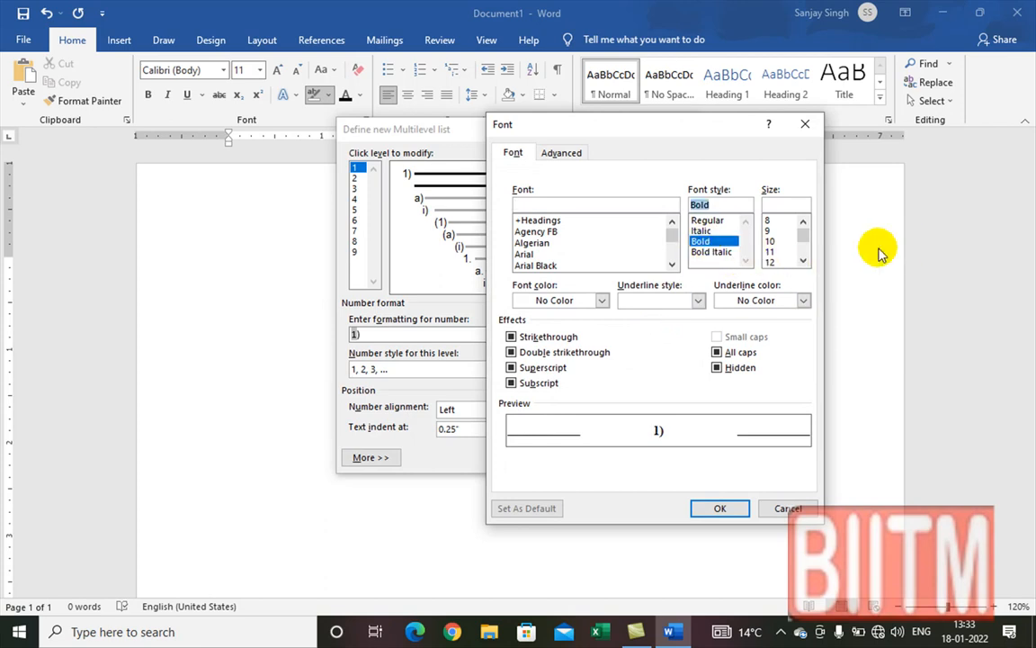
left_click(719, 508)
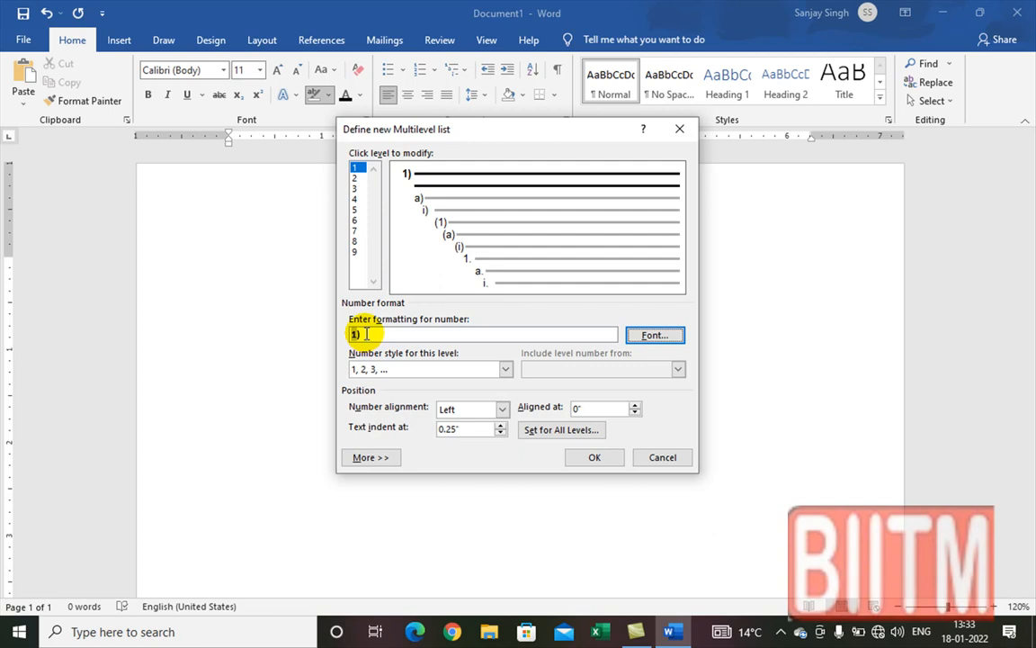
Set the number style of level 2 in the new multilevel list to A, B, C
left_click(355, 178)
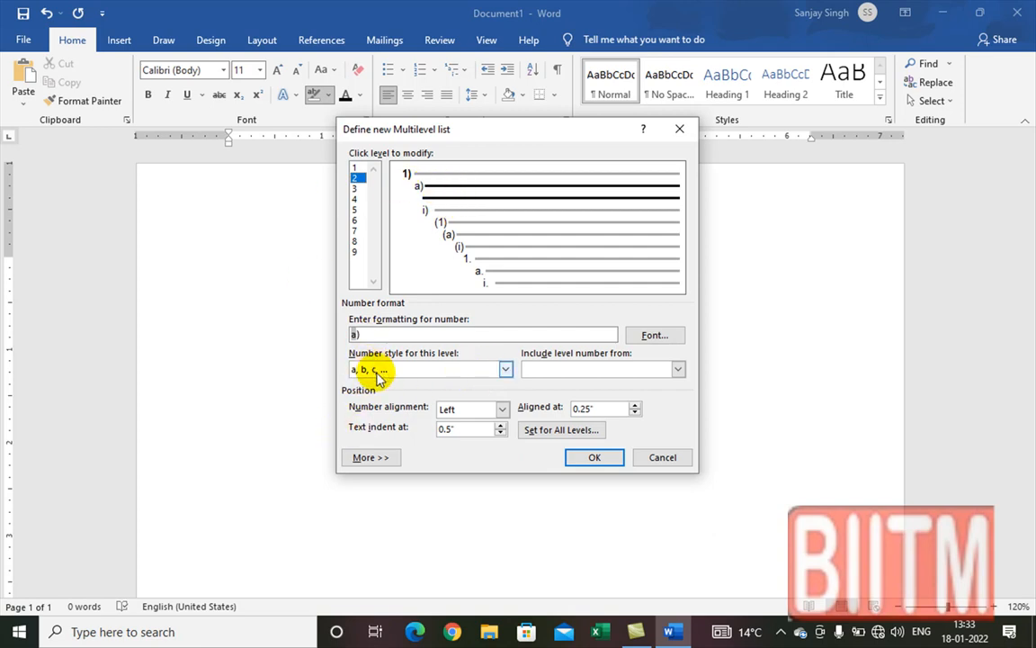
left_click(505, 370)
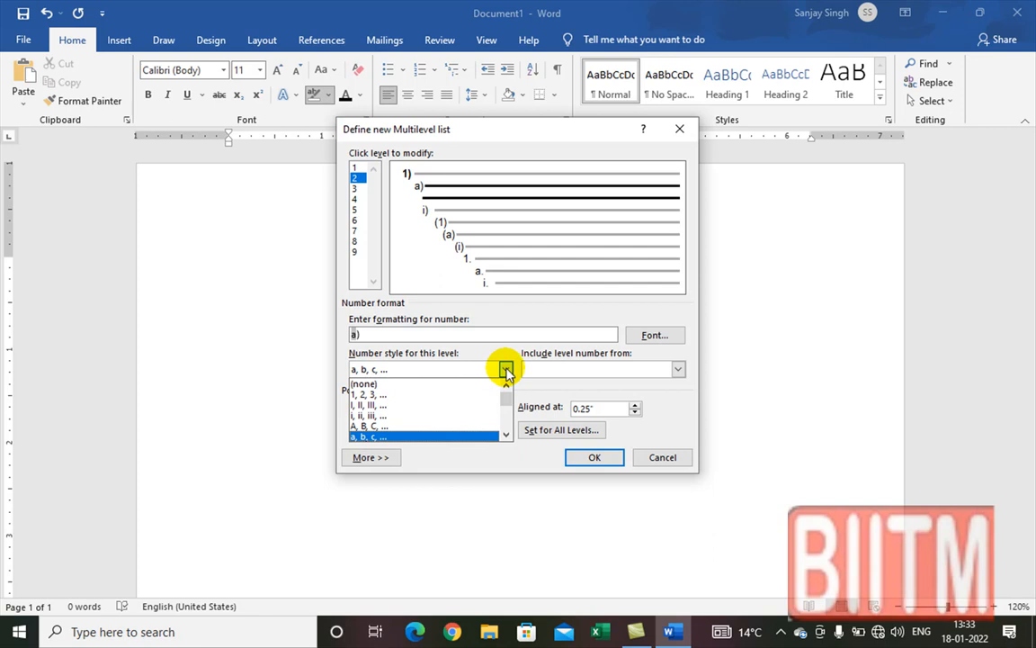
left_click(371, 426)
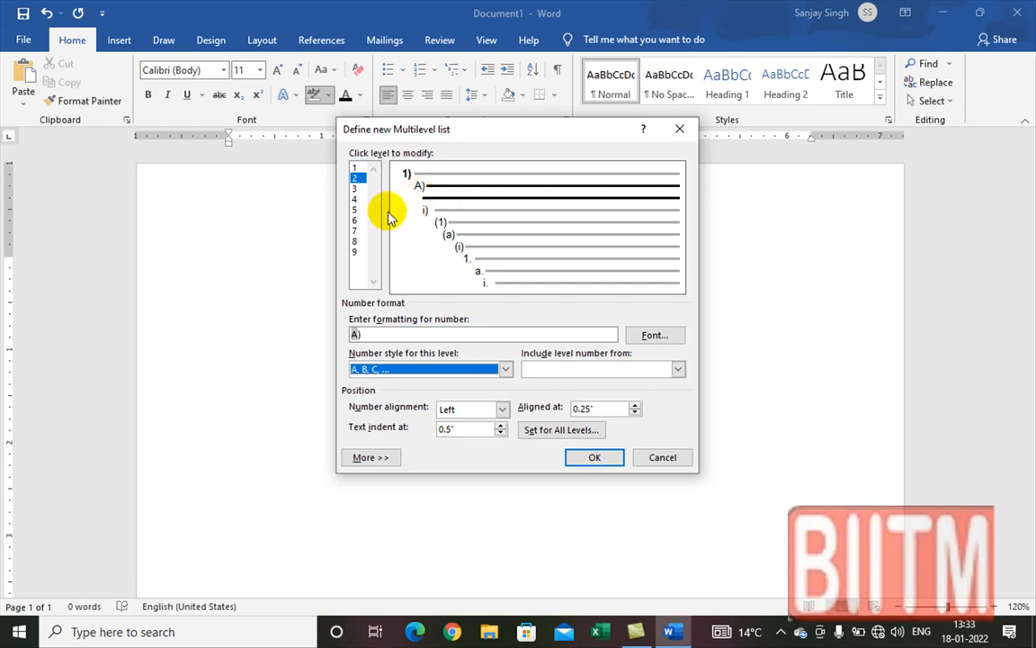
Choose to define a new bullet as the number style for level 4 of the multilevel list
left_click(358, 189)
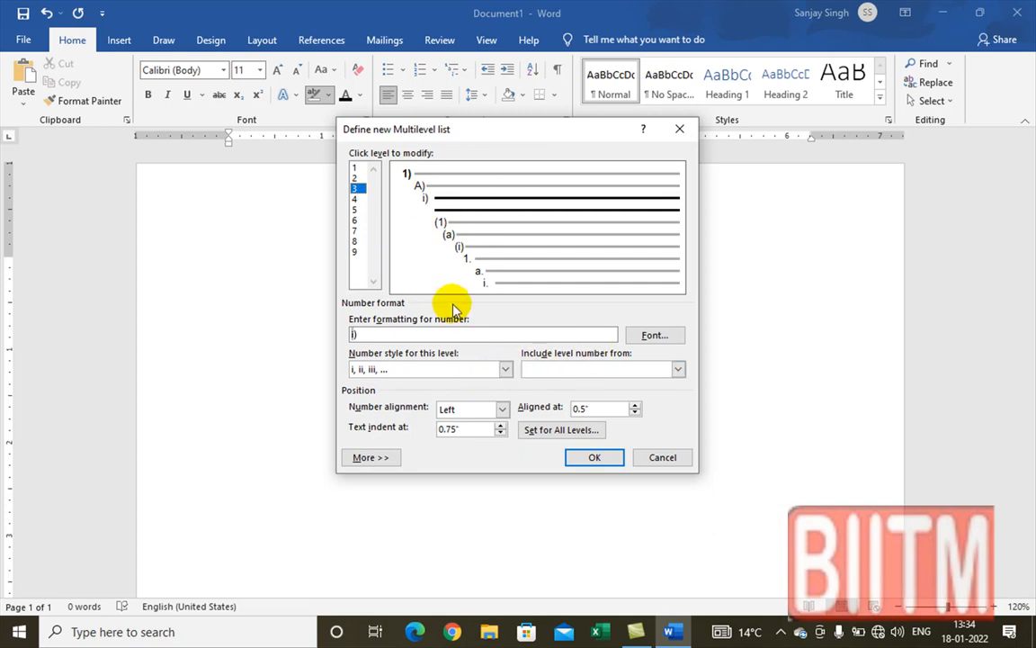
left_click(357, 199)
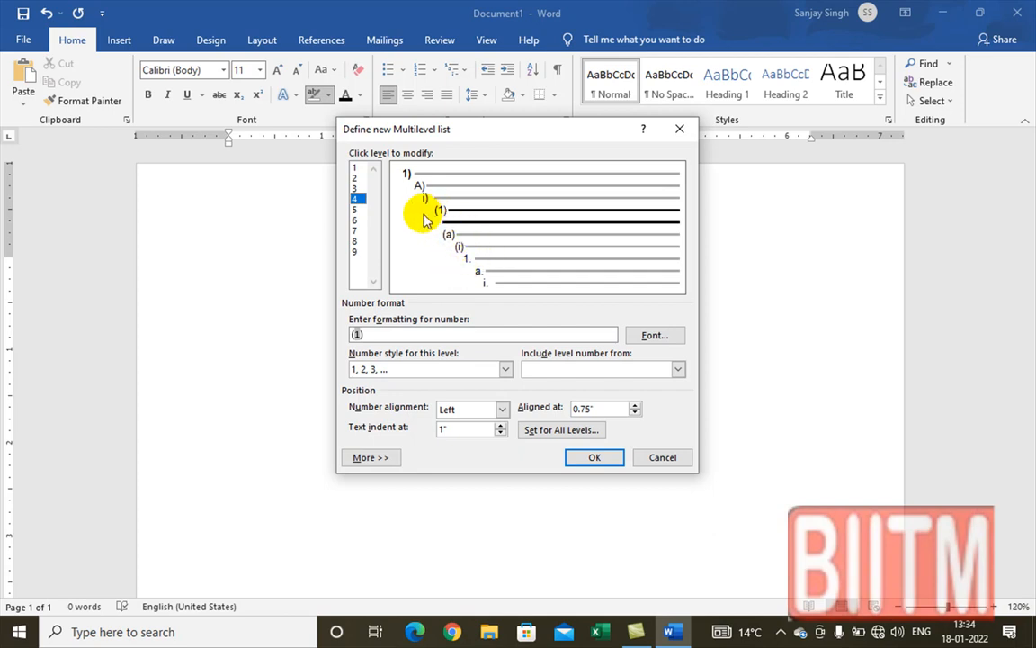
left_click(506, 370)
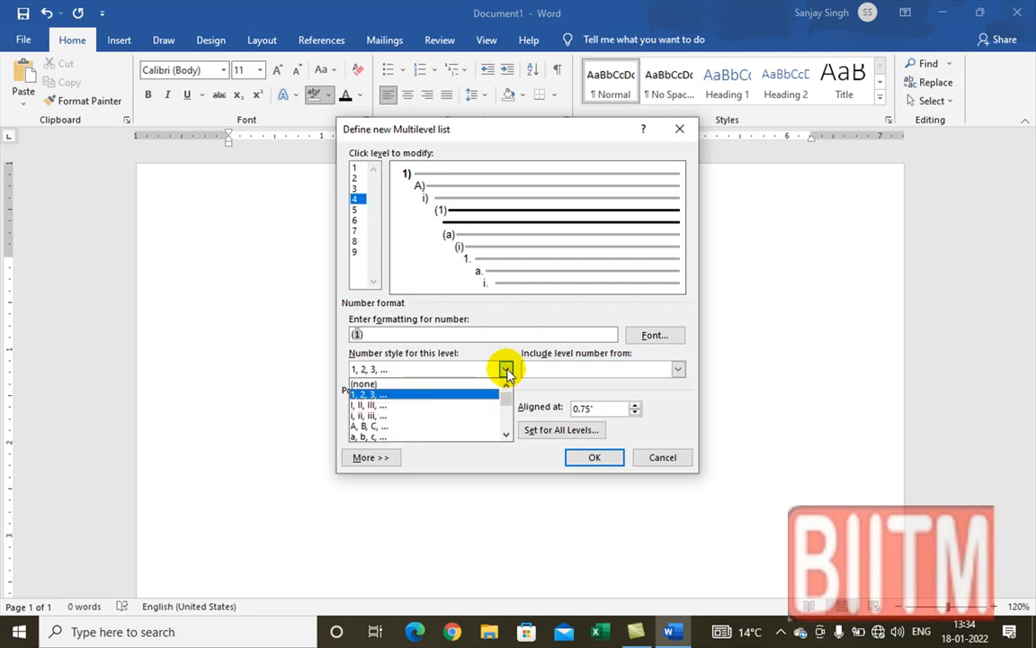
left_click(506, 435)
left_click(505, 436)
left_click(506, 436)
left_click(506, 436)
left_click(505, 436)
left_click(506, 436)
left_click(505, 437)
left_click(505, 436)
left_click(506, 436)
left_click(506, 436)
left_click(505, 437)
left_click(506, 437)
left_click(506, 436)
left_click(506, 437)
left_click(505, 436)
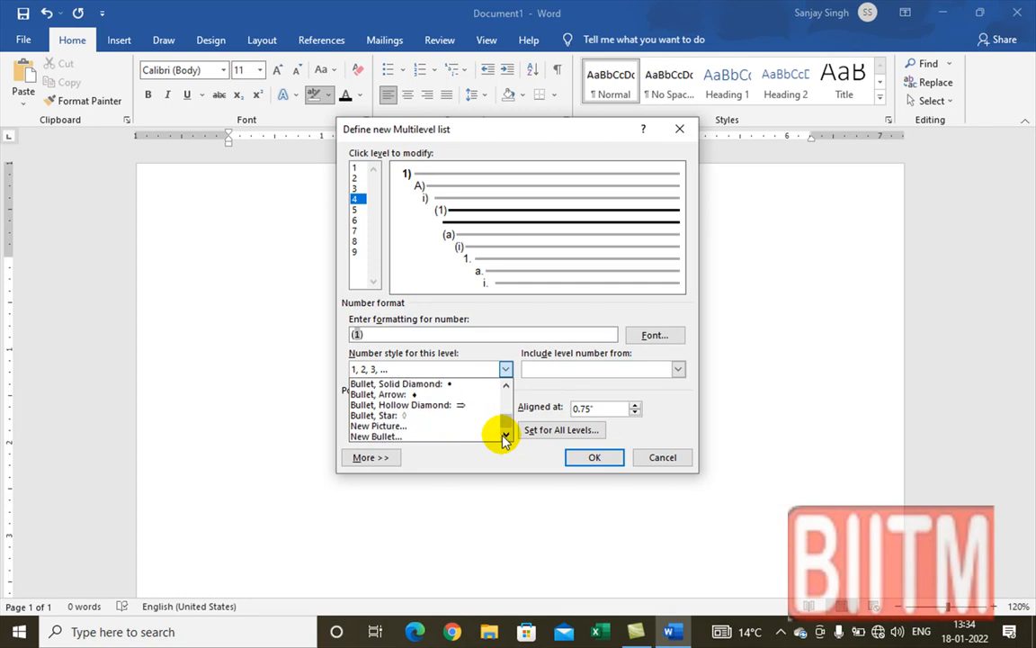
left_click(417, 438)
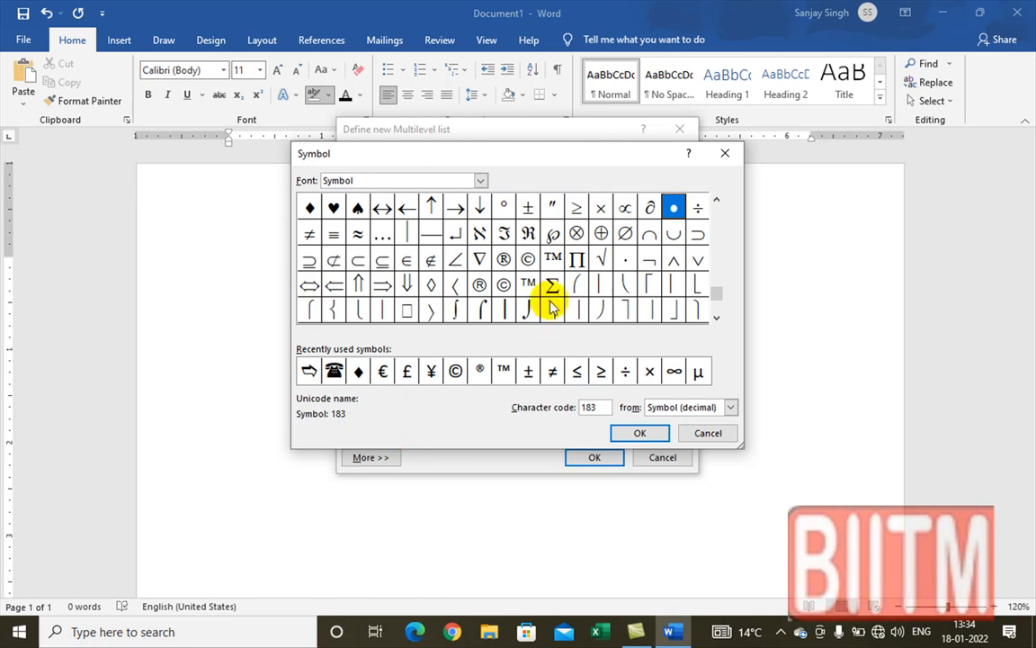
Examine the Symbol and Wingdings font characters available as the level 4 bullet
left_click(717, 312)
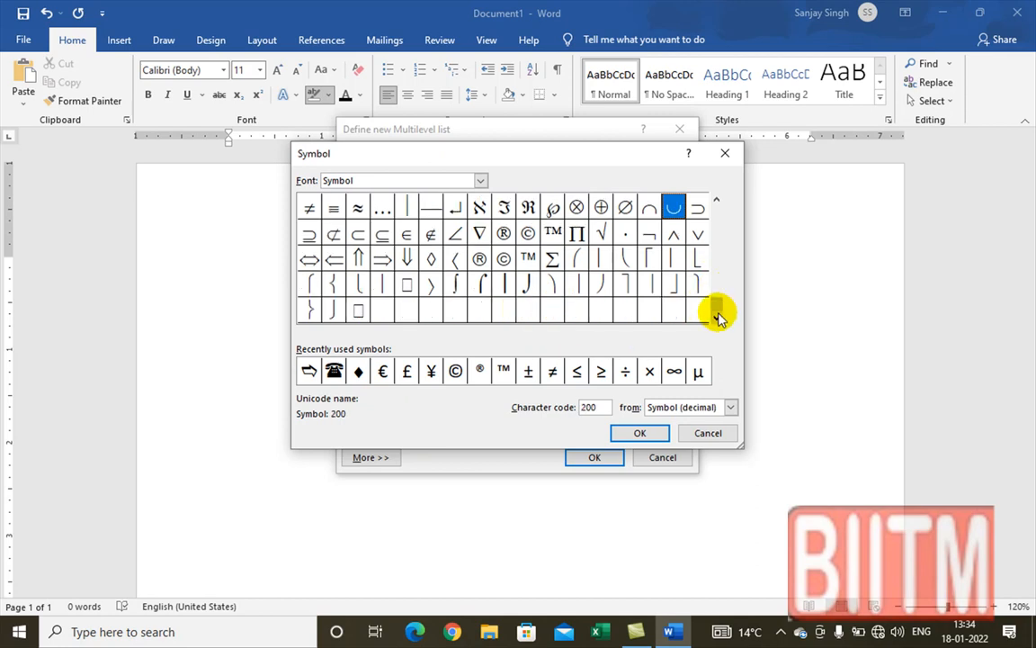
left_click(716, 199)
left_click(716, 200)
left_click_drag(716, 200, 716, 200)
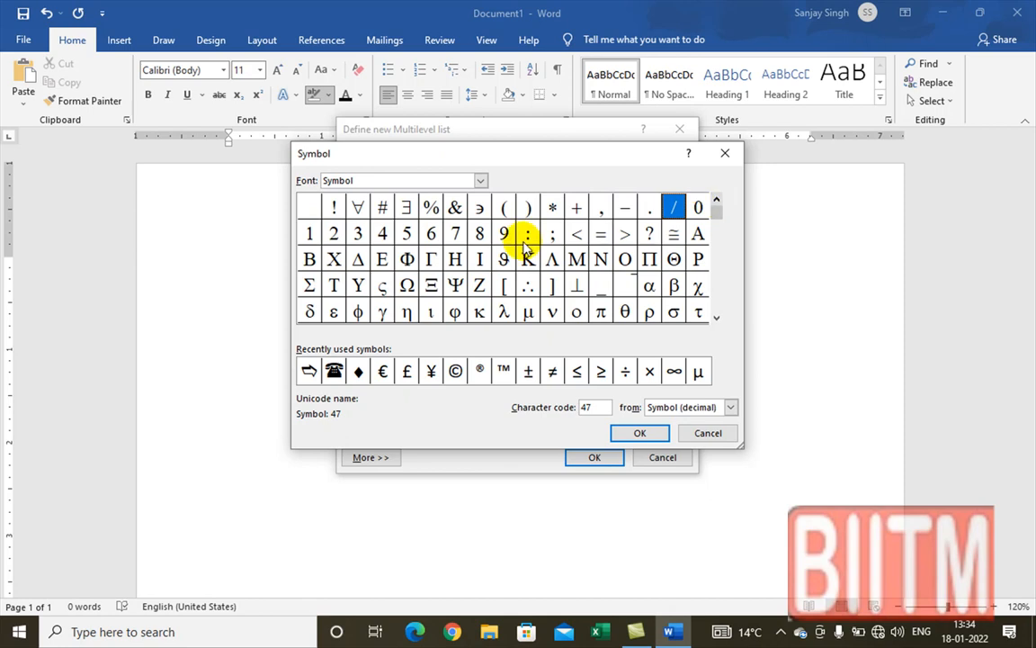
left_click(482, 181)
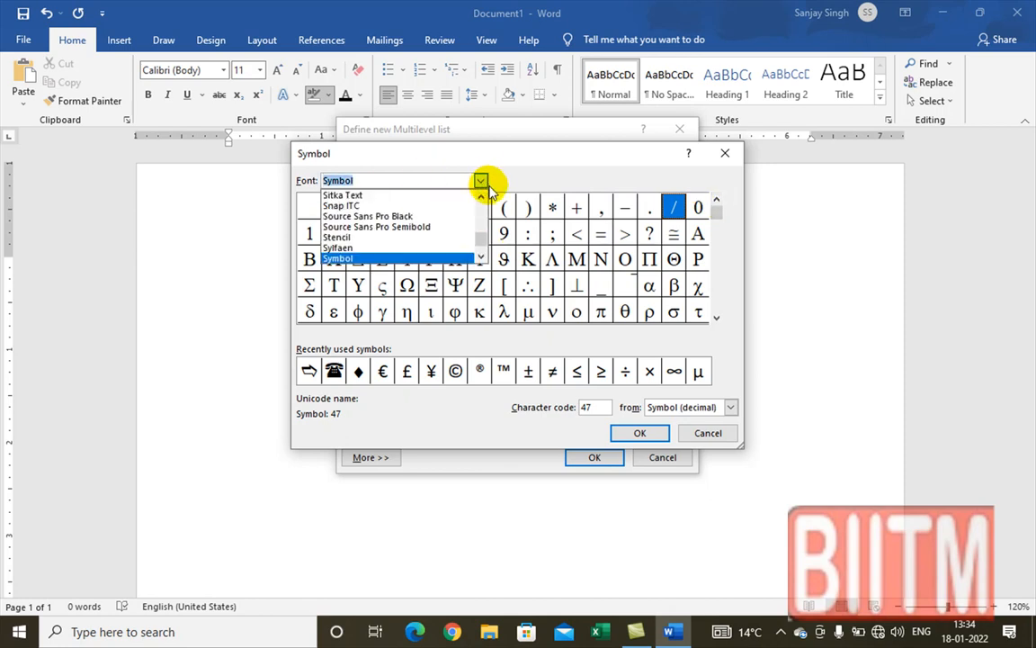
type("w")
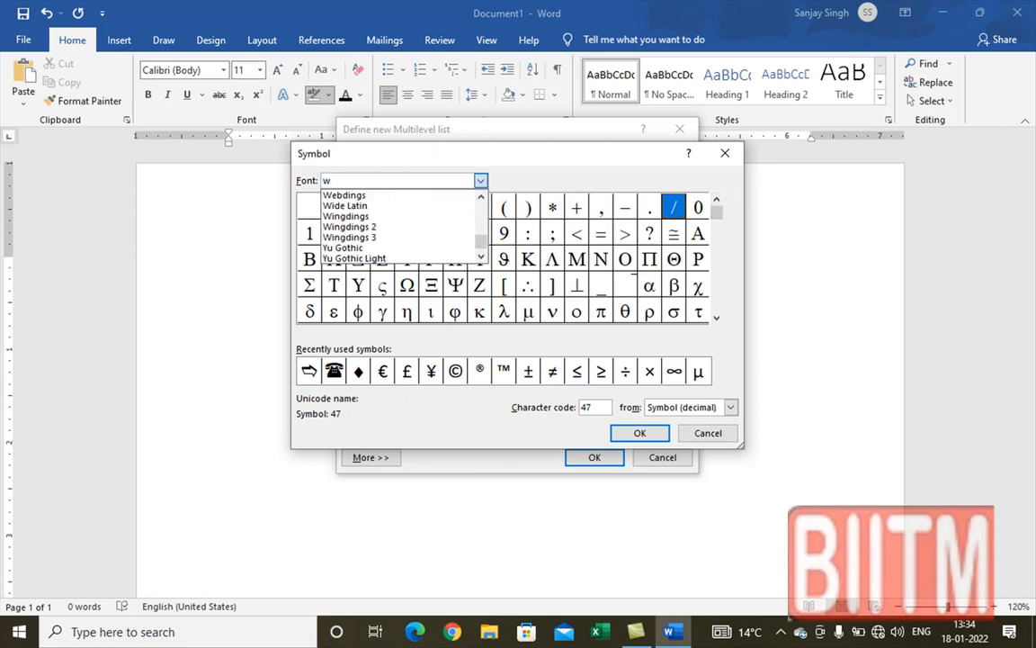
left_click(409, 217)
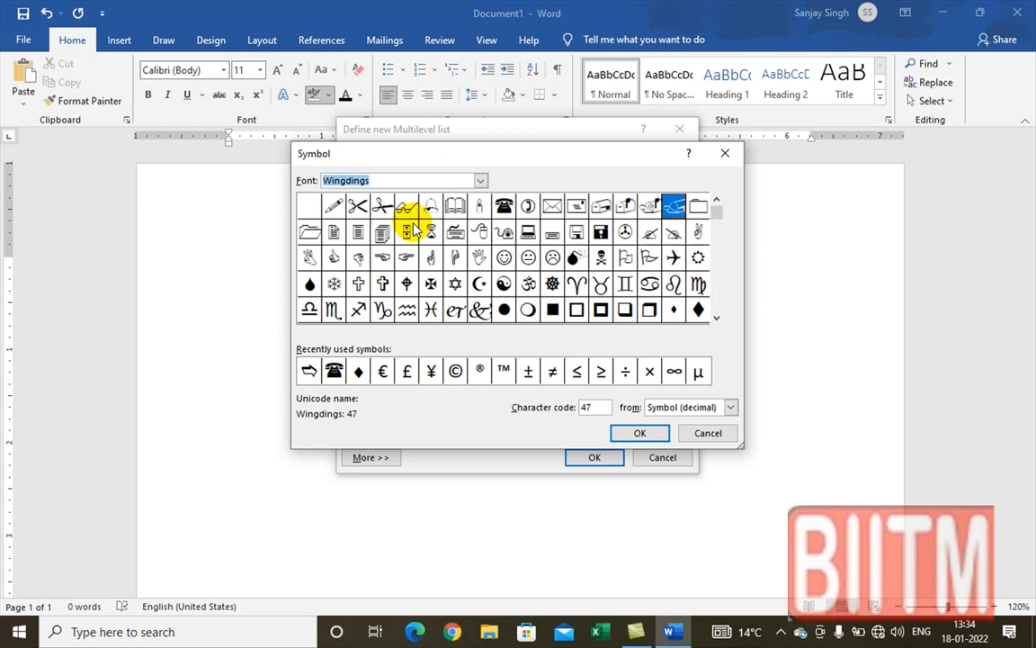
left_click(716, 316)
left_click(716, 316)
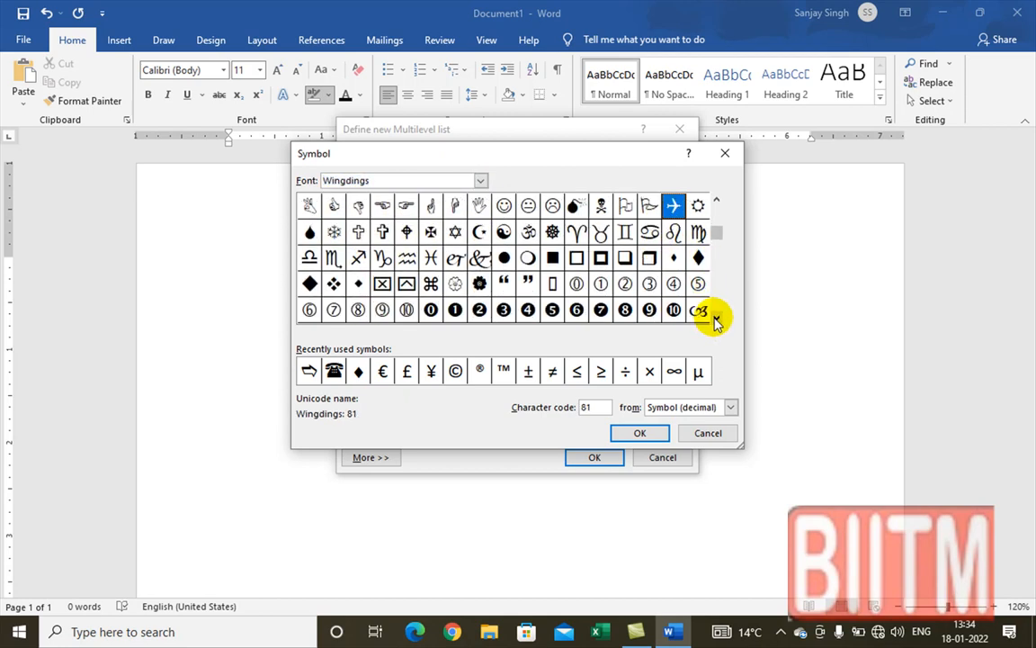
left_click(716, 317)
left_click(716, 317)
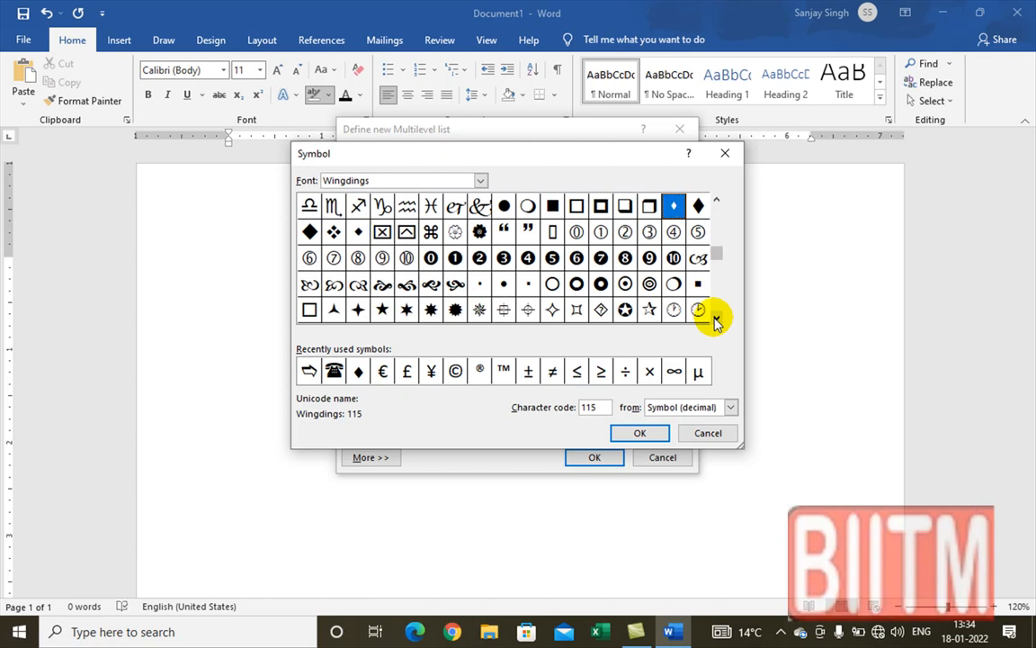
left_click(716, 319)
left_click(716, 318)
left_click(716, 319)
left_click(716, 319)
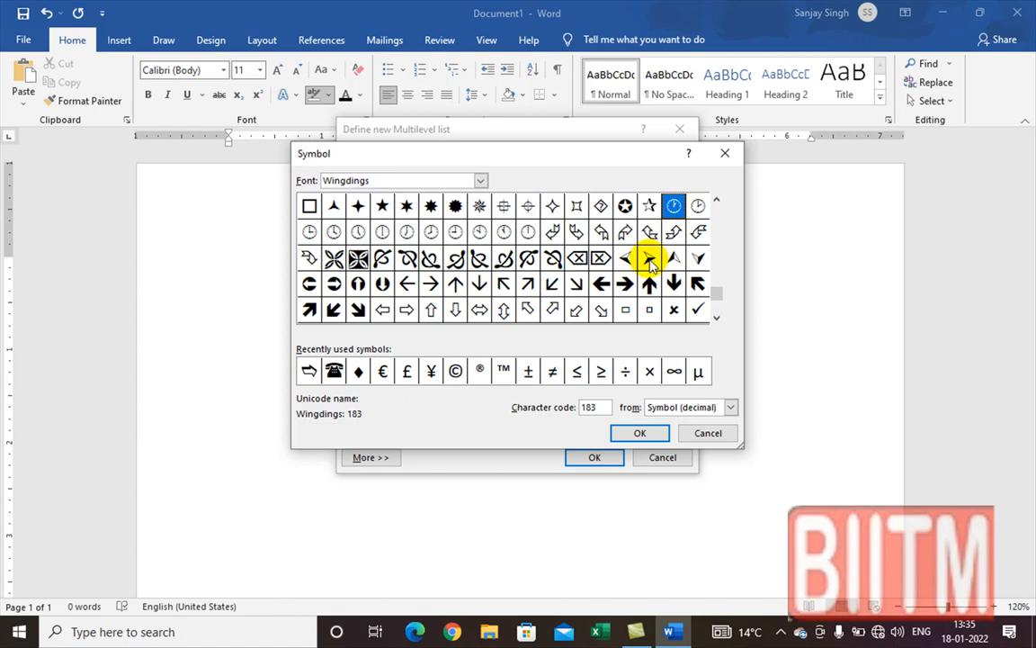
Examine the Wingdings 2 font characters available as the level 4 bullet
left_click(480, 180)
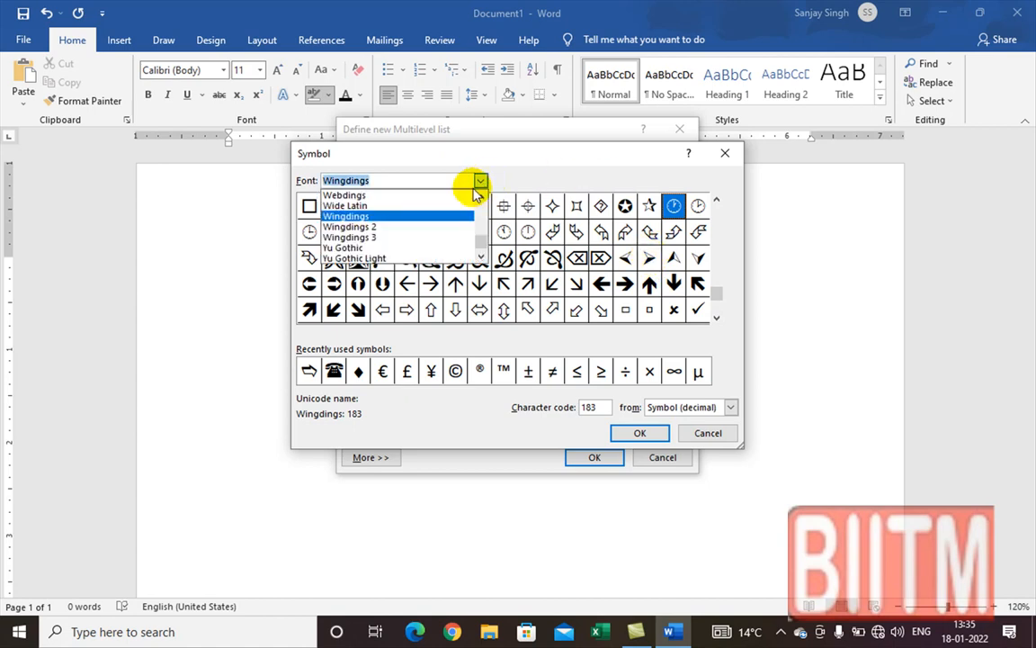
left_click(416, 229)
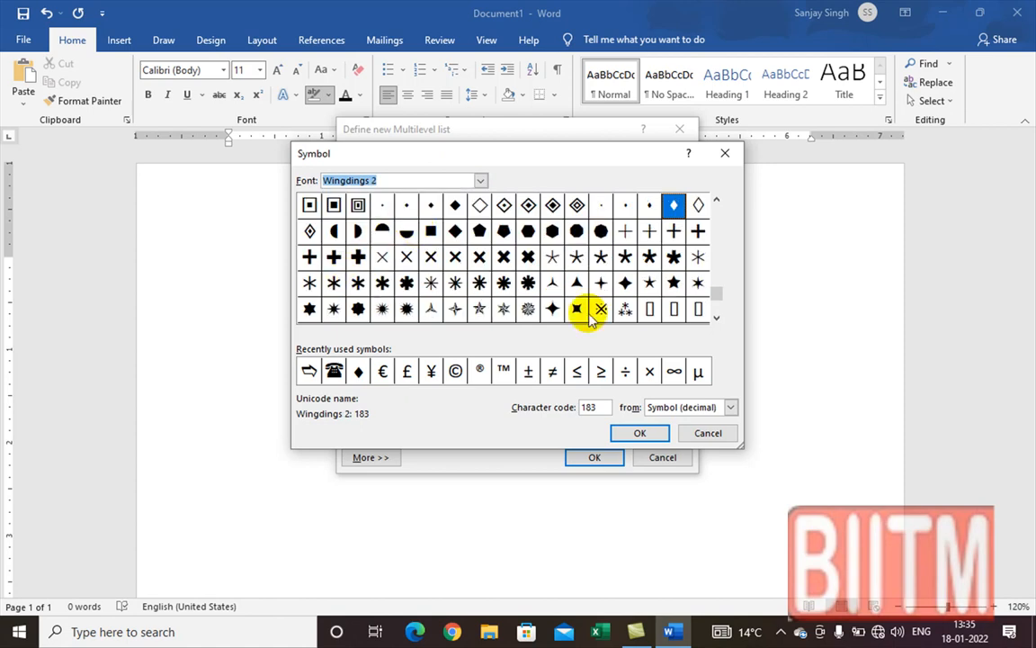
left_click(716, 318)
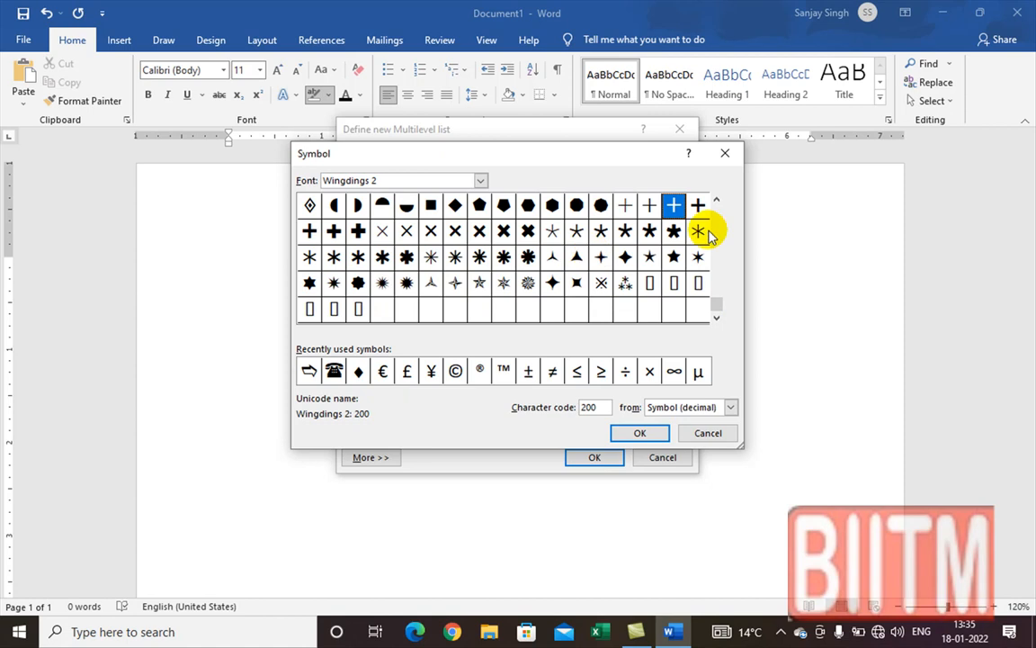
left_click(717, 201)
left_click(717, 203)
left_click(717, 203)
left_click(717, 203)
left_click(718, 203)
left_click(717, 204)
left_click(717, 203)
left_click(717, 204)
left_click(717, 204)
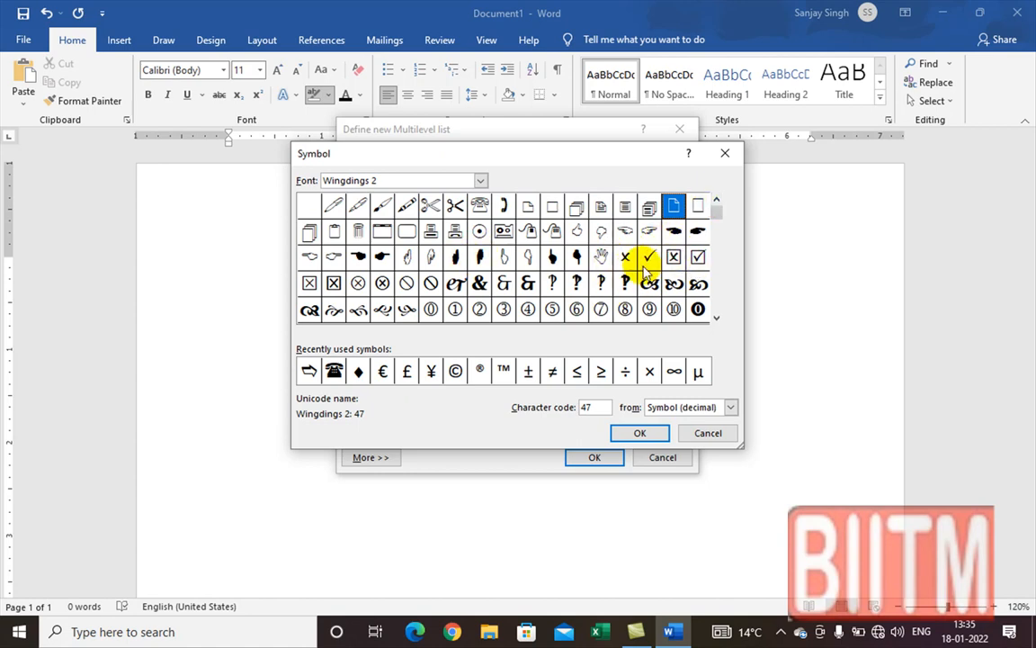
Use the Wingdings 3 arrowhead with character code 134 as the level 4 bullet and apply the new multilevel list
left_click(483, 181)
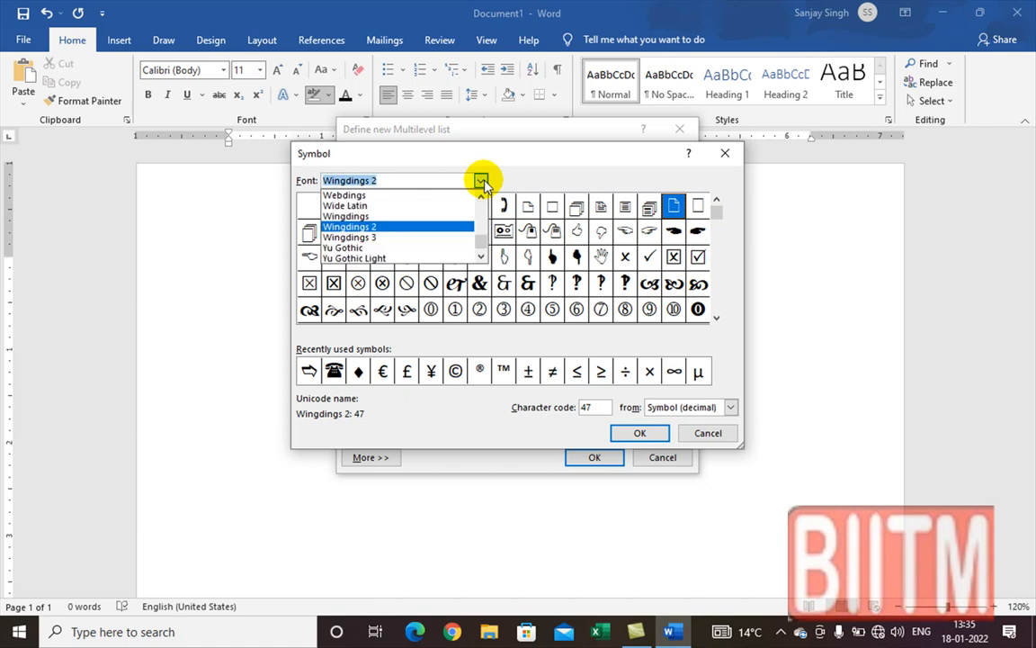
left_click(396, 236)
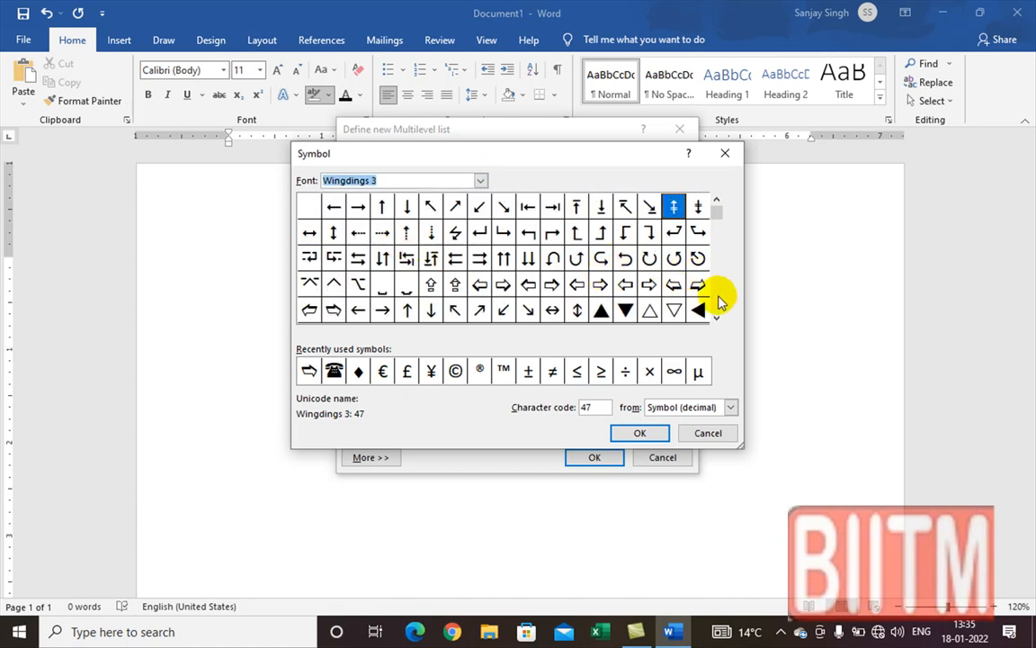
left_click(717, 317)
left_click(717, 317)
left_click(717, 317)
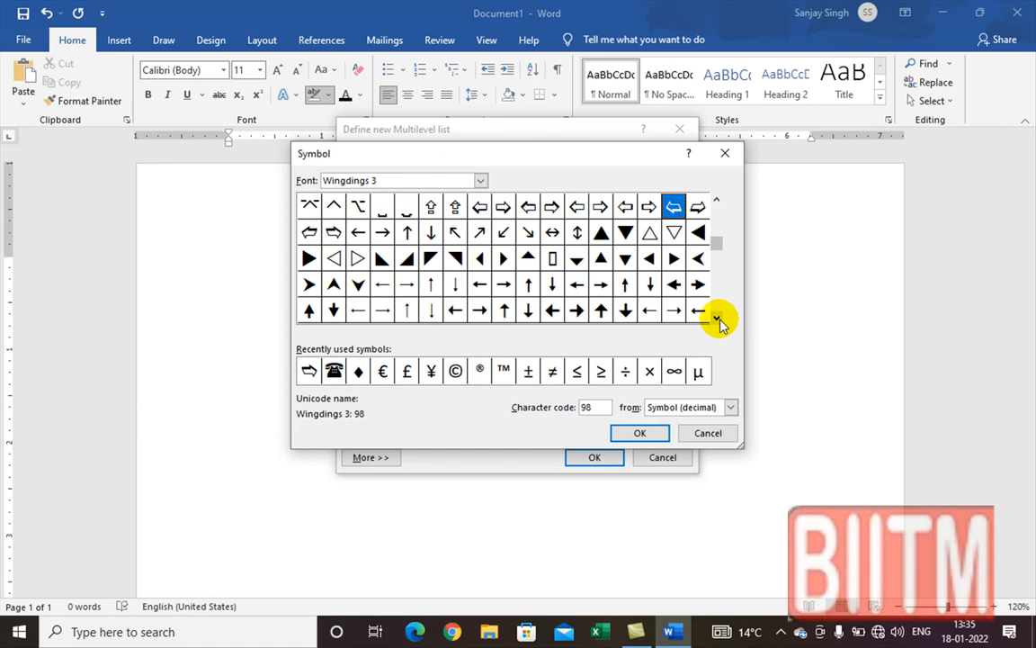
left_click(309, 285)
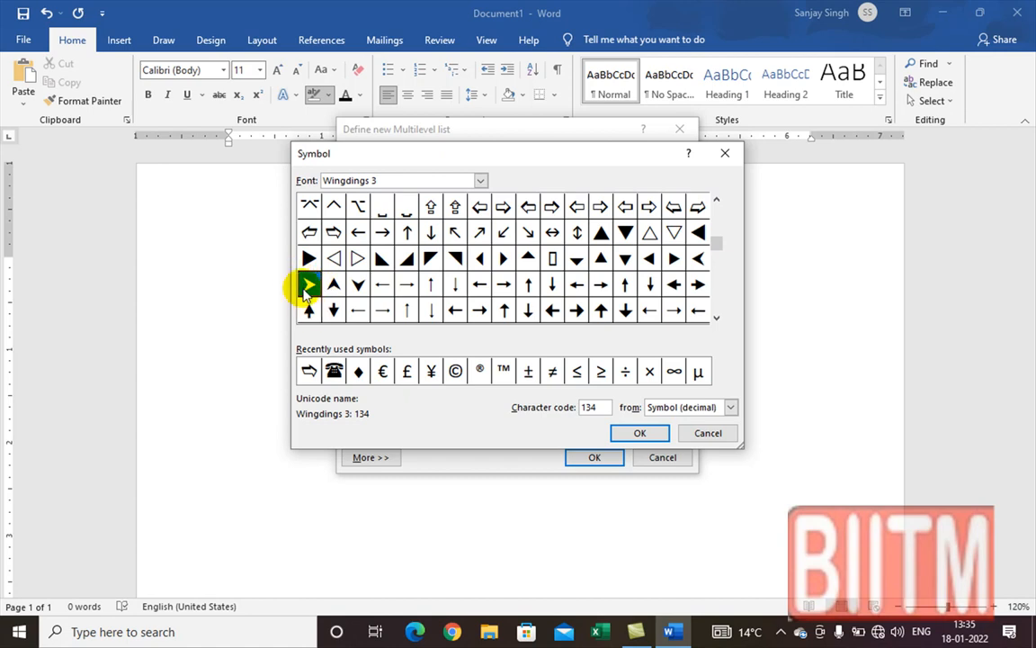
left_click(640, 434)
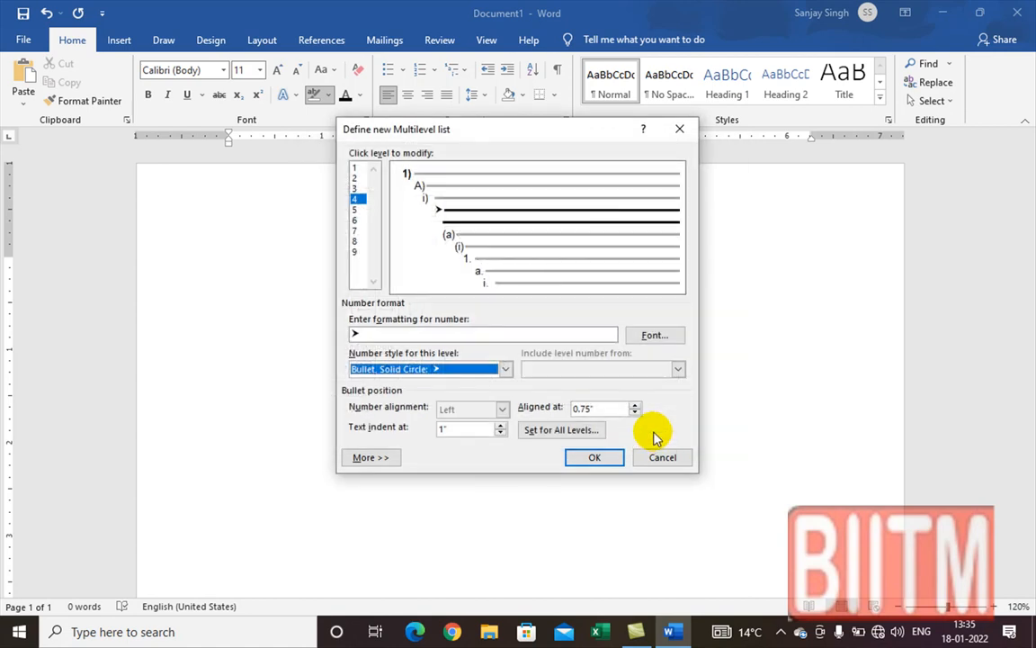
left_click(603, 459)
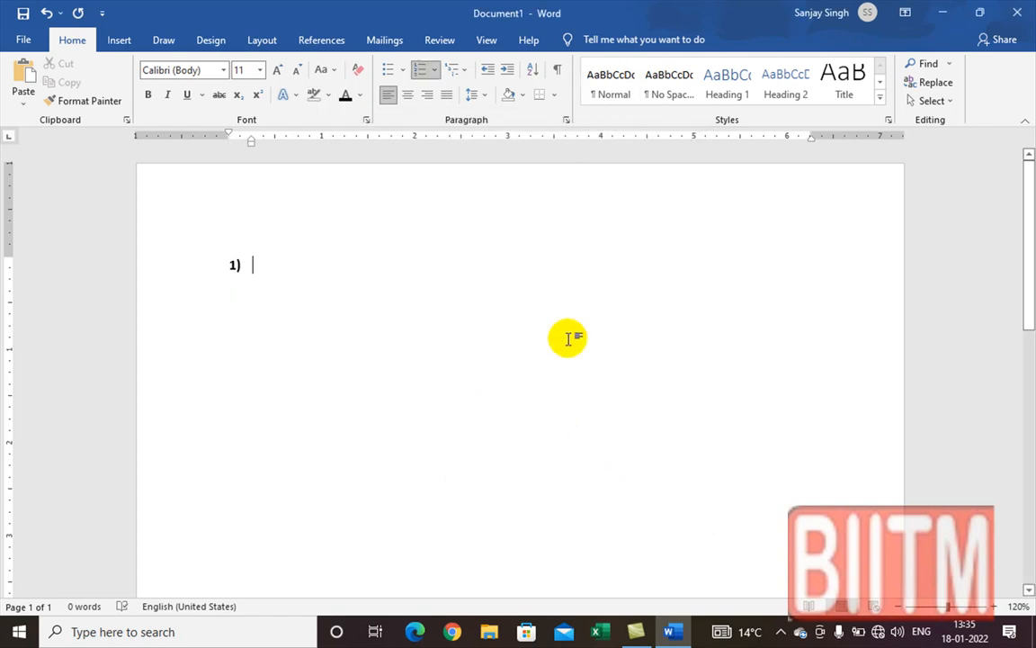
Enter "Computer" as the first-level list item and "Software" as a second-level item beneath it
type("C")
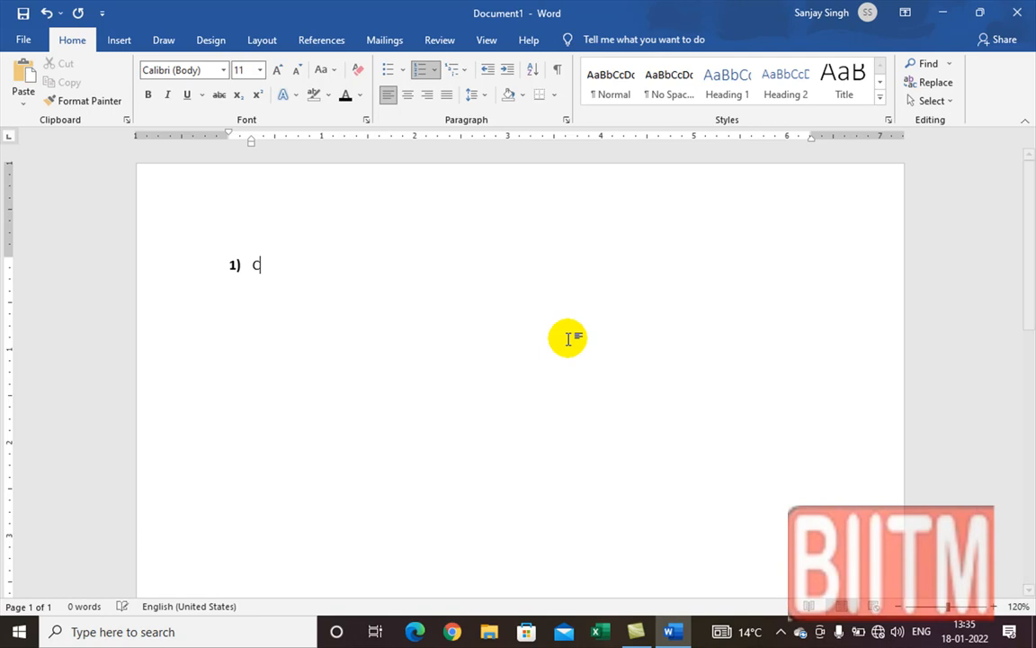
type("ompu")
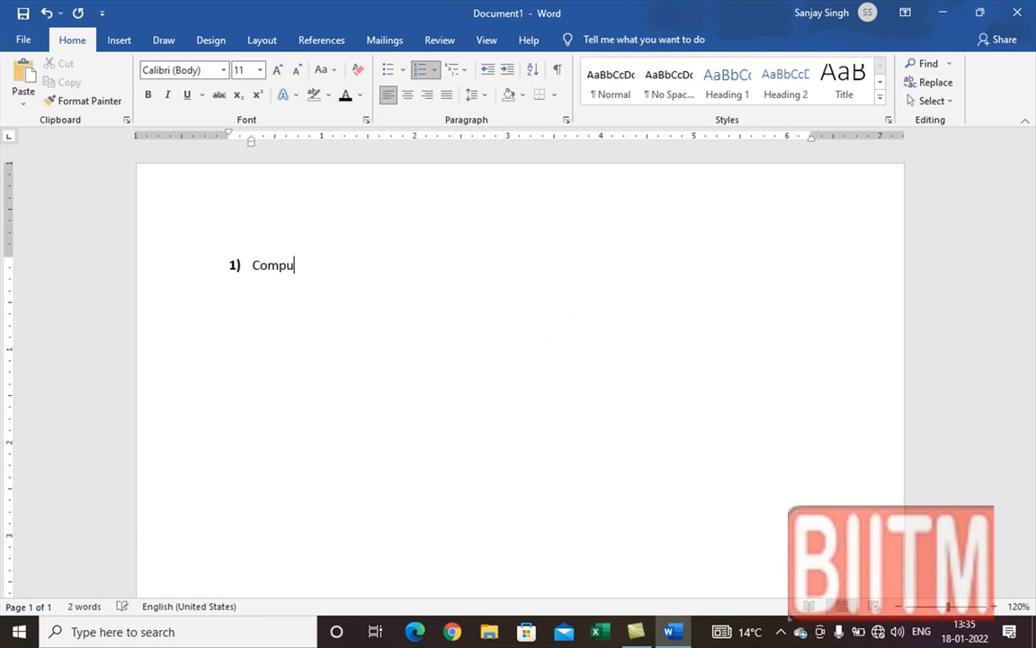
type("ter")
key("Return")
key("Tab")
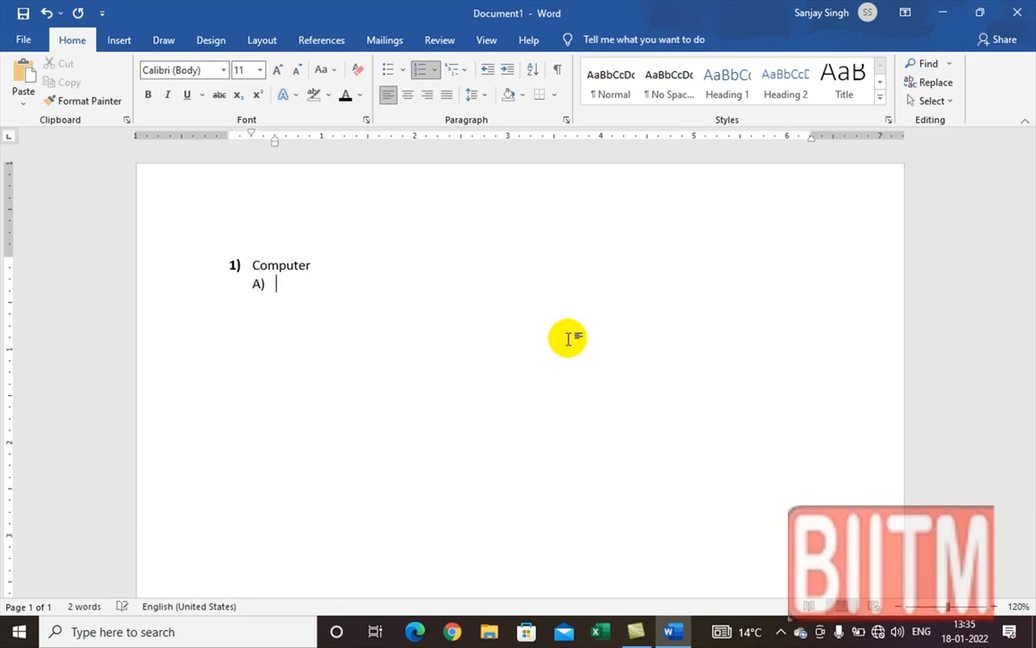
type("Sof")
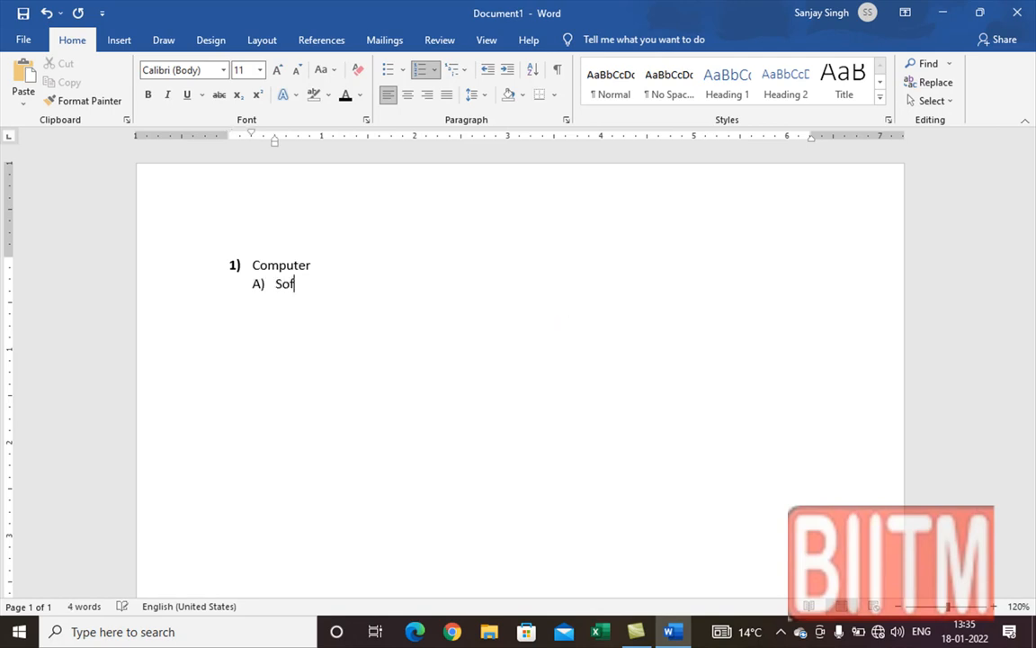
type("tware")
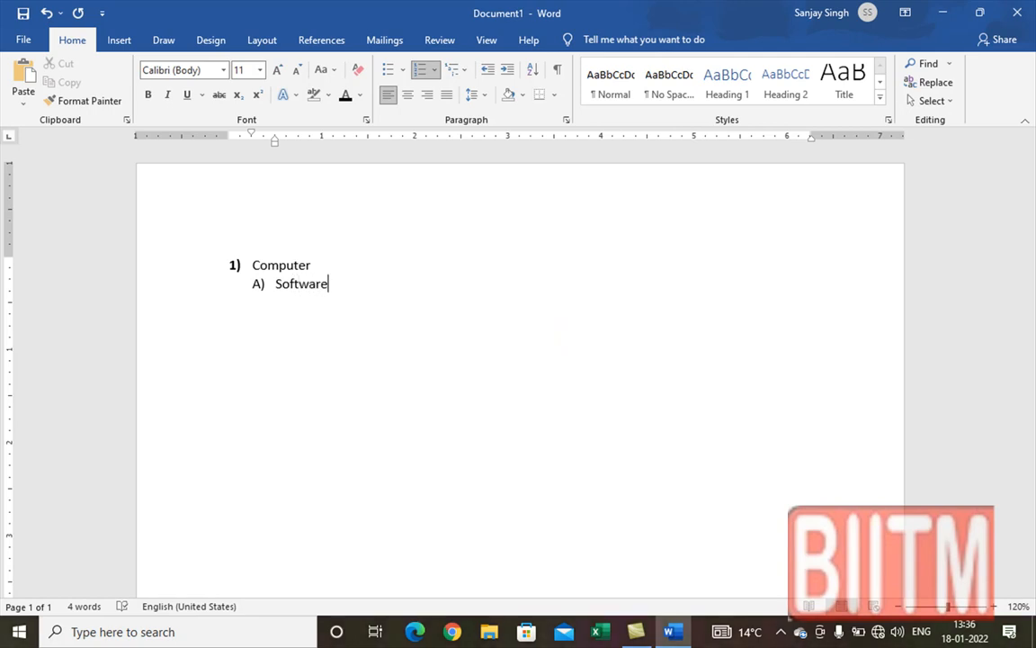
Add "System Software" as a third-level item under Software
key("Return")
key("Tab")
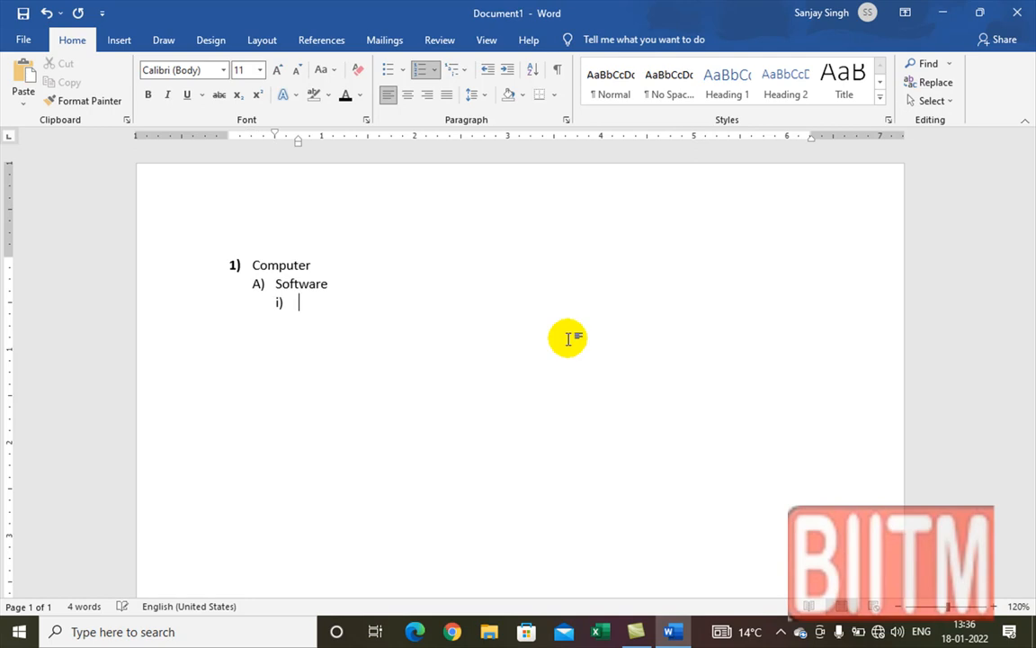
type("Sys")
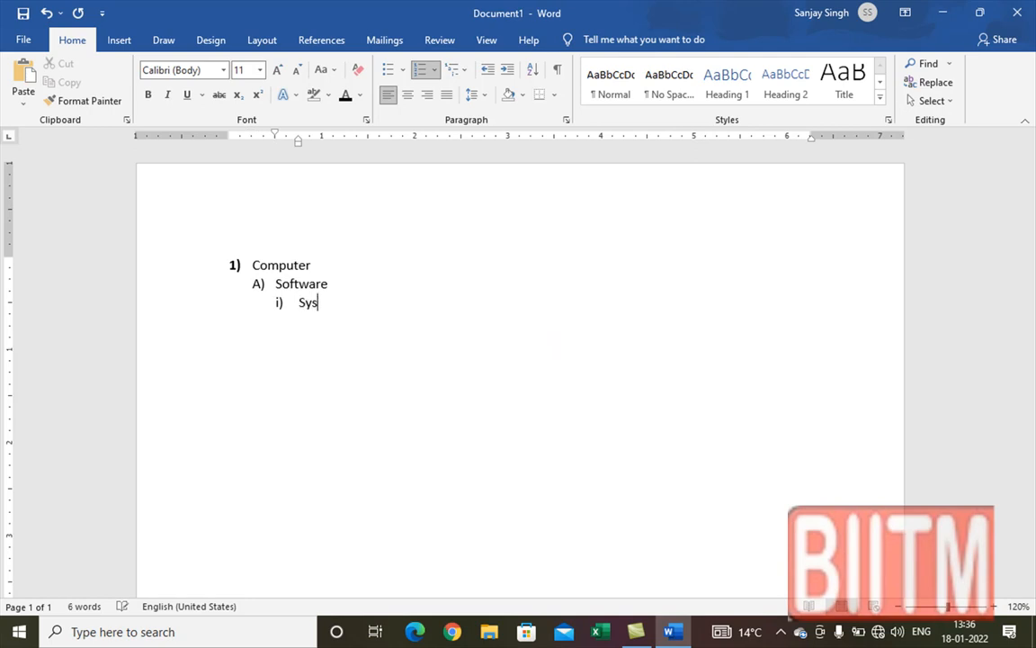
type("tem Software")
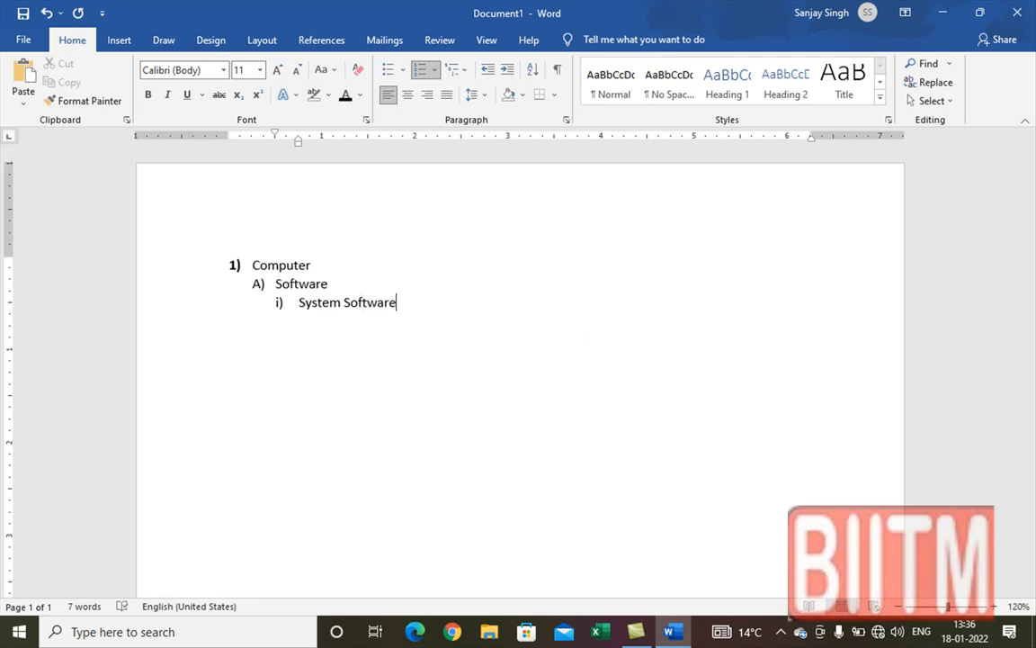
Add "O/S" and "Computer" as fourth-level bulleted items under System Software
key("Return")
key("Tab")
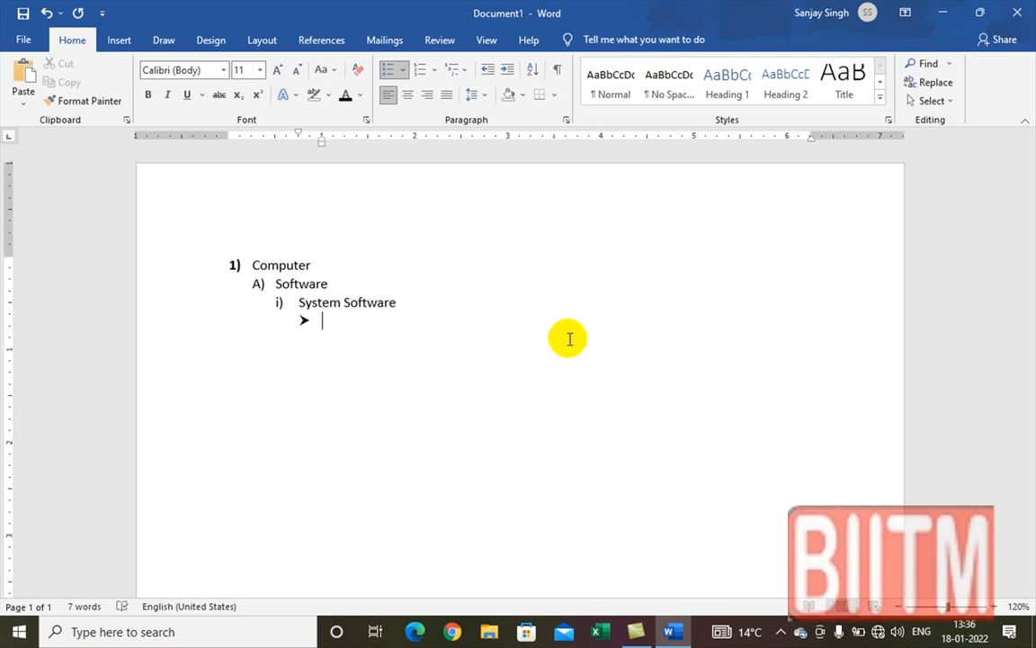
type("O/S")
key("Return")
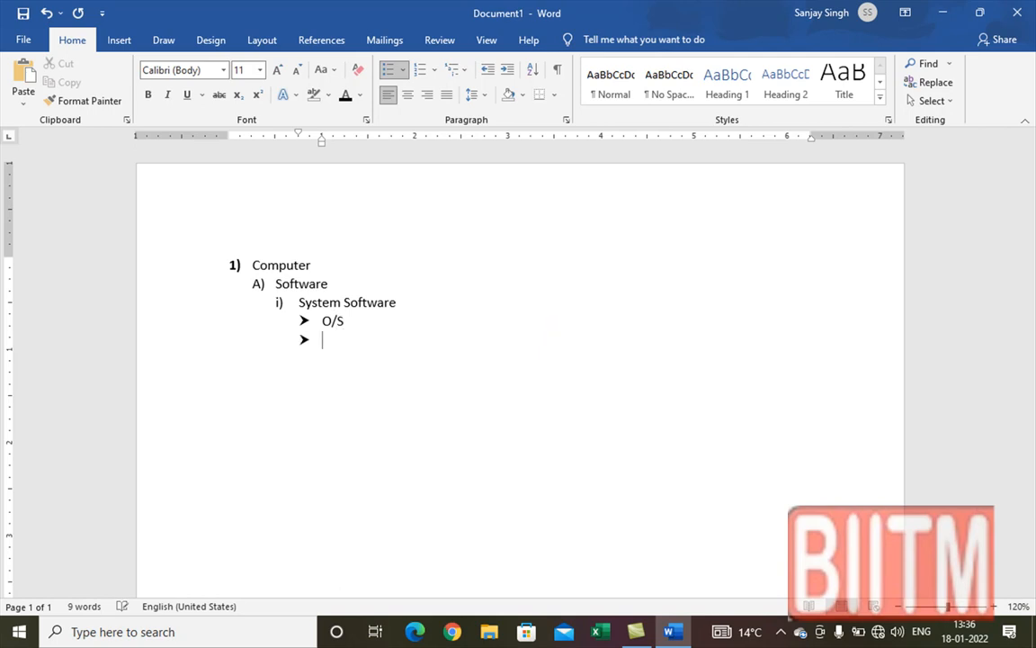
type("Com")
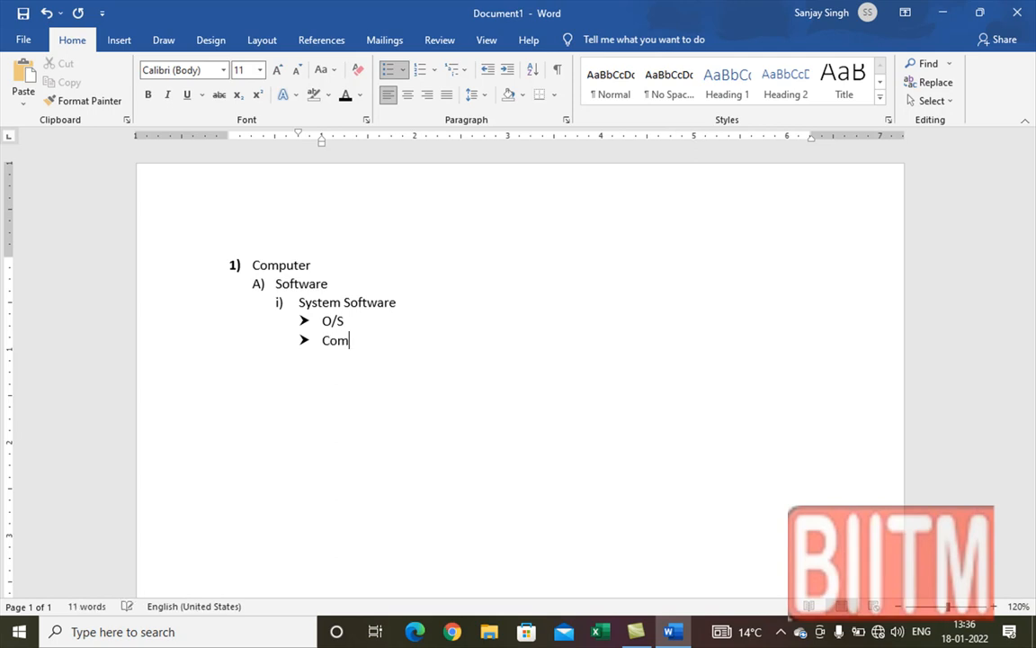
type("puter")
Add "Application Software" as the next second-level item of the list, after the bulleted items
key("Return")
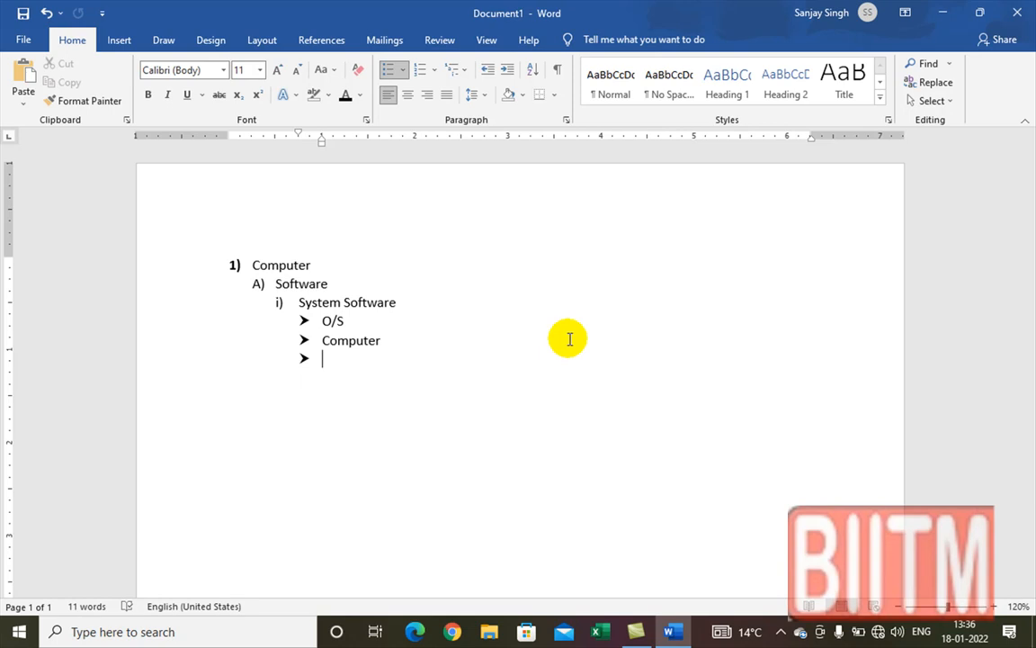
key("shift+Tab")
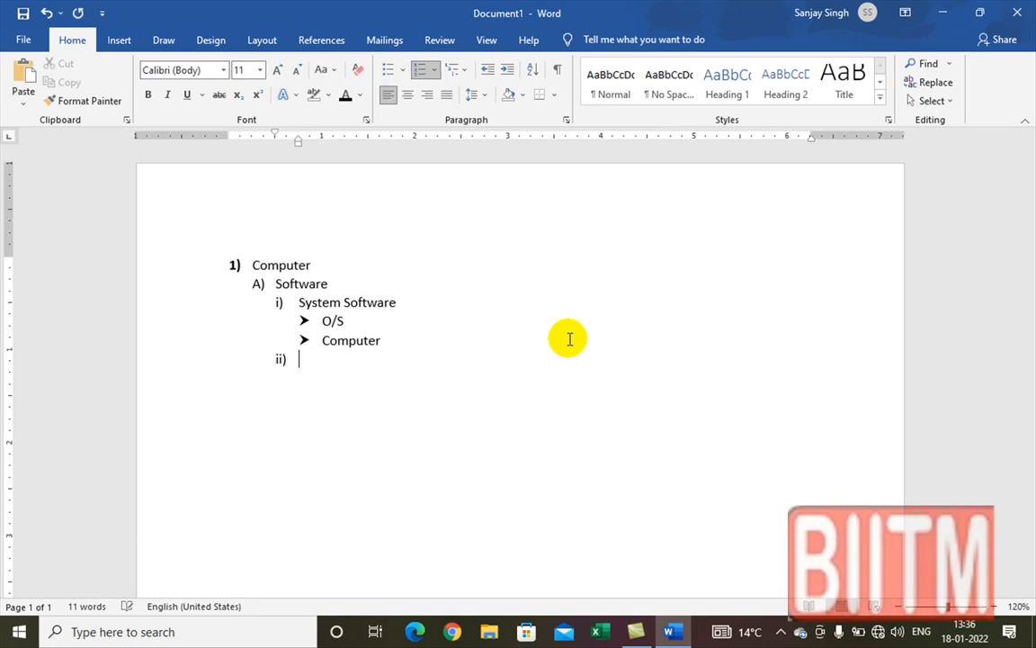
key("shift+Tab")
type("Applica")
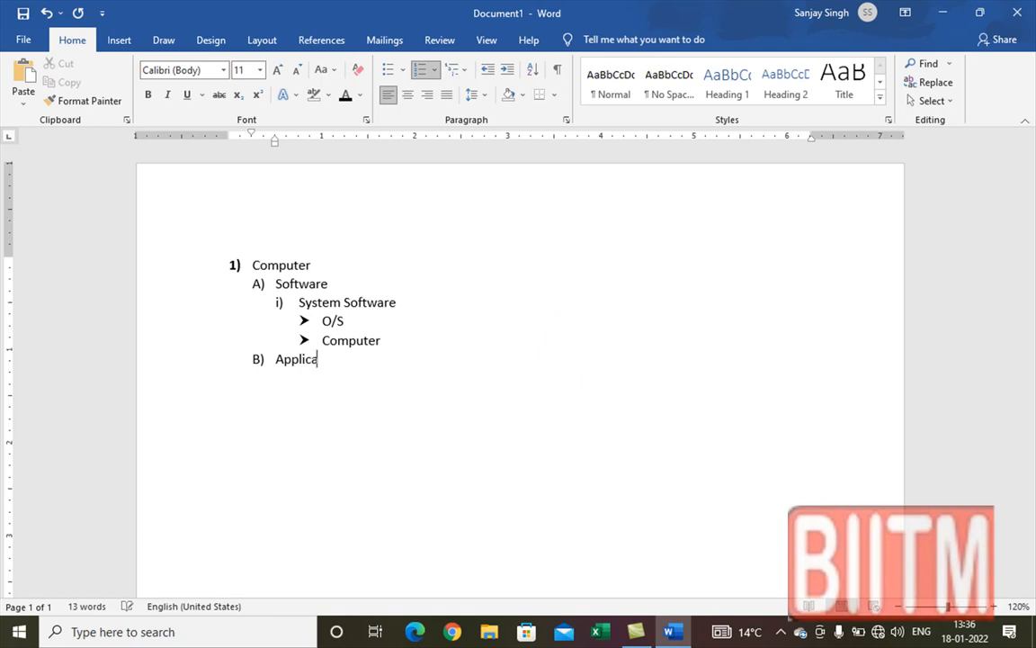
type("tion Software")
Add "Word", "Excel" and "Power Point" as third-level items under Application Software
key("Return")
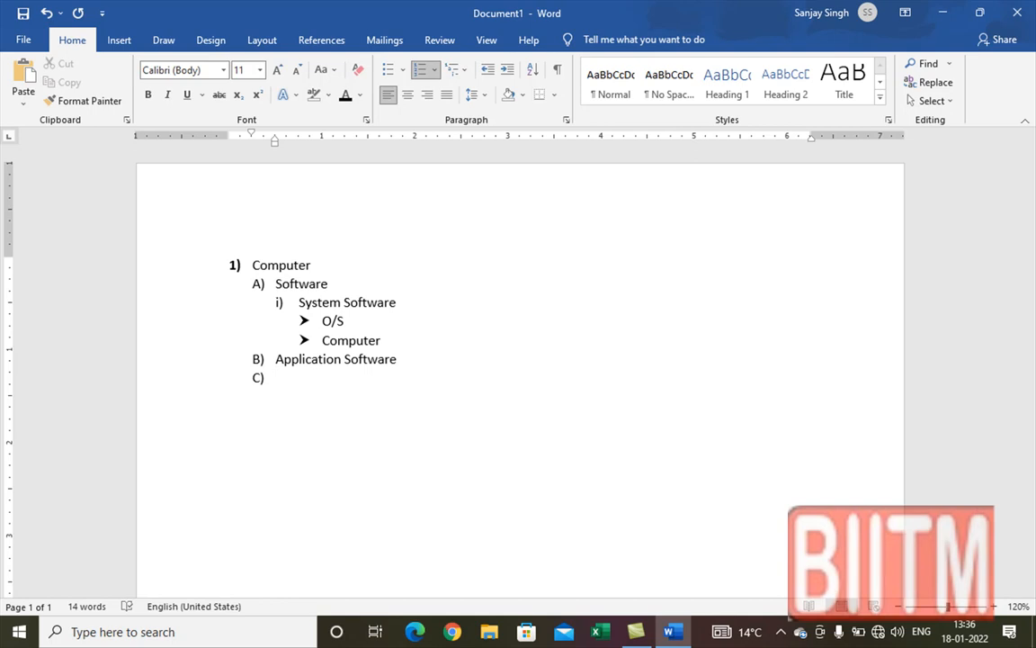
key("Tab")
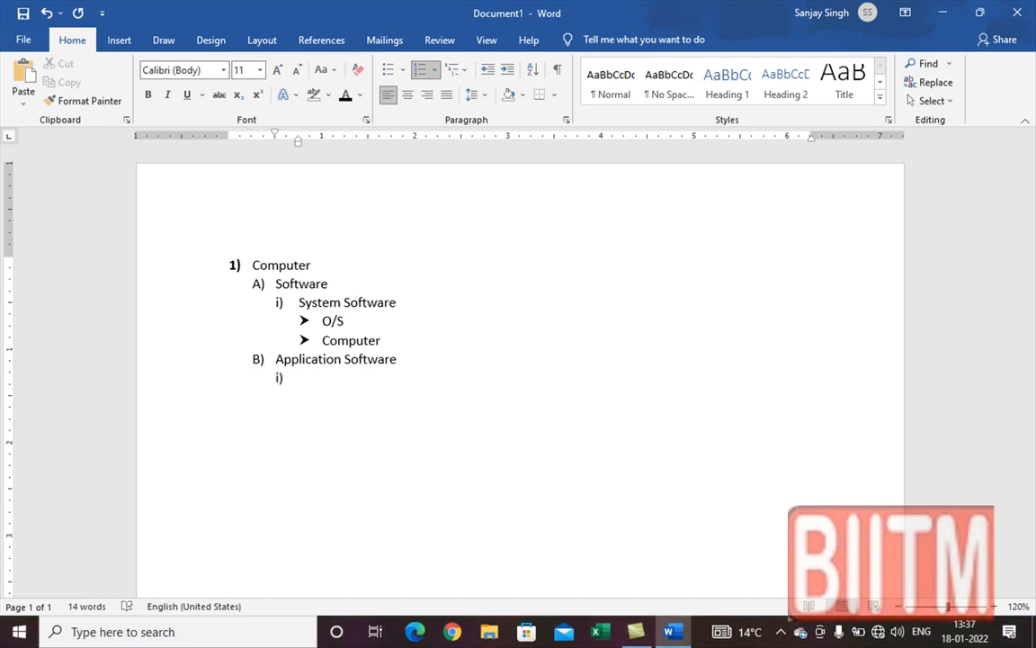
type("WO")
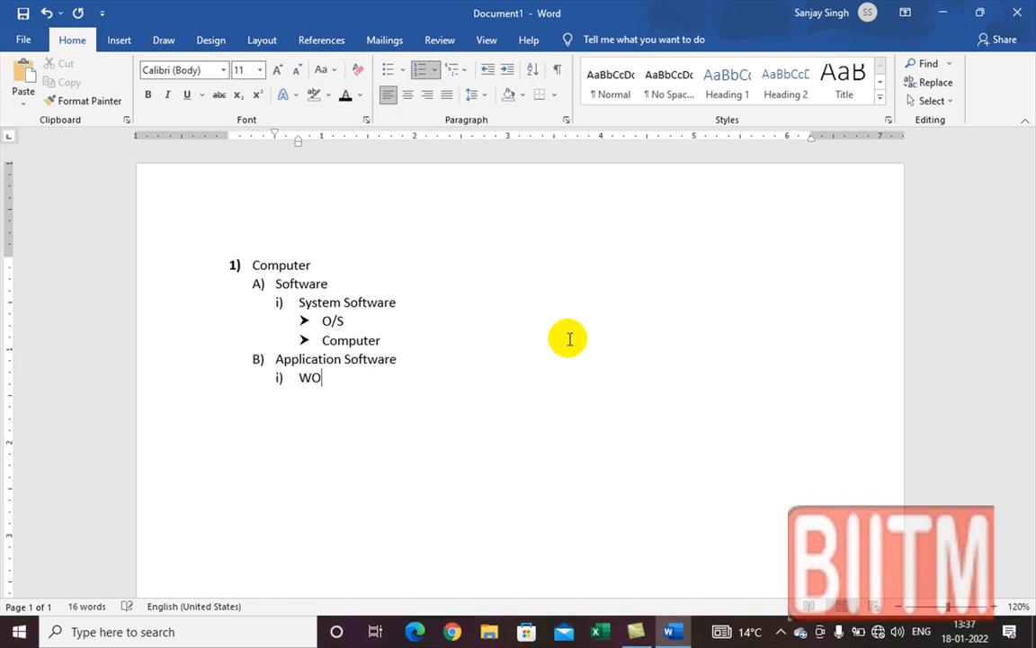
key("BackSpace")
type("ord")
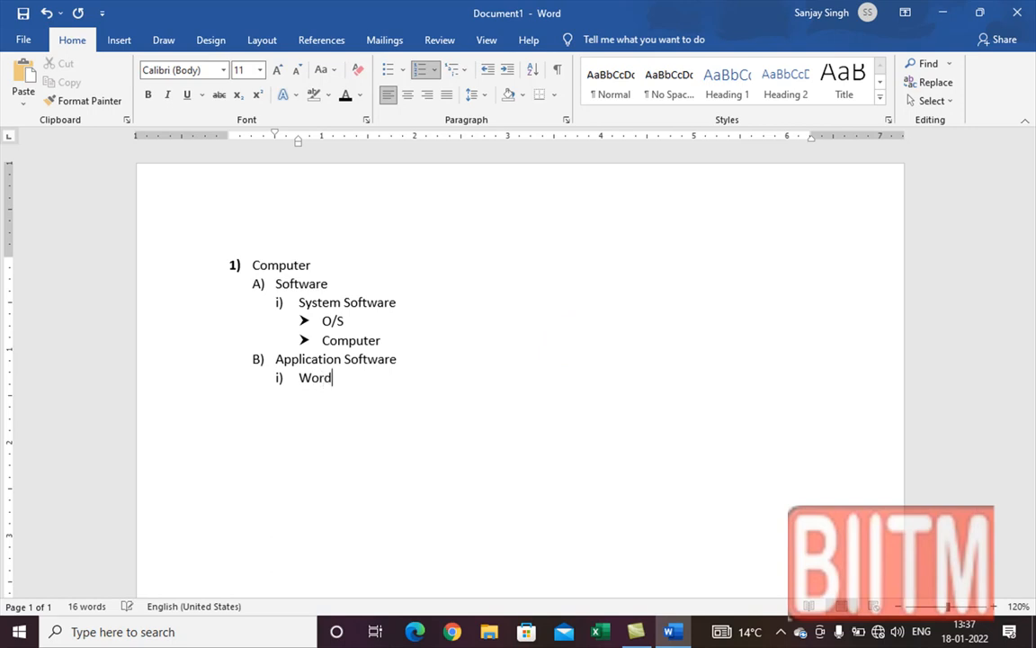
key("Return")
type("Excel")
key("Return")
type("Powe")
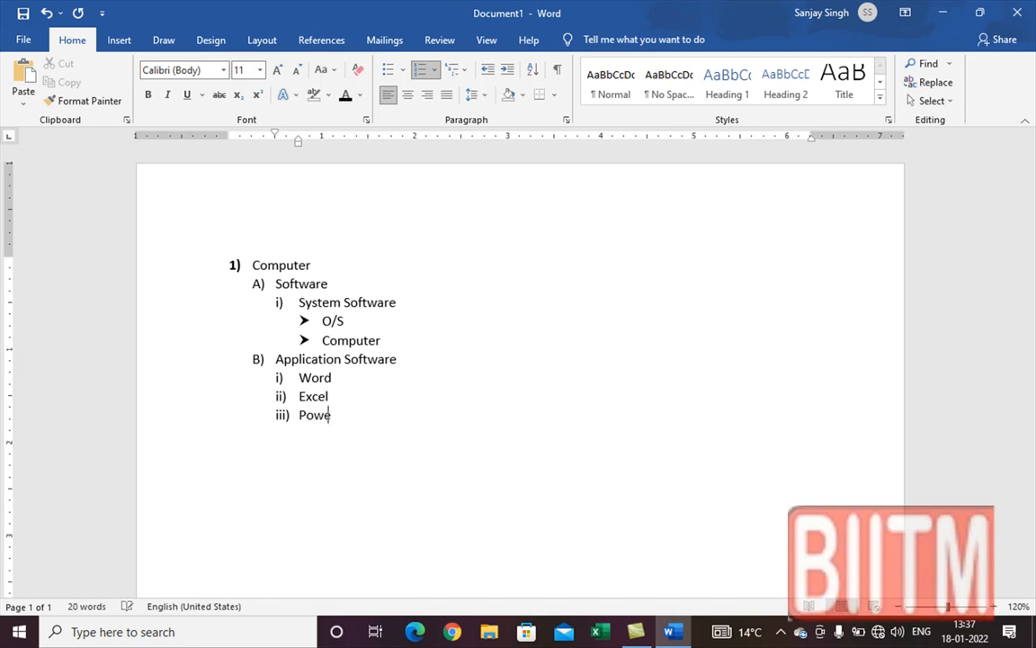
type("r Point")
Insert an unbulleted line break after the fourth-level item "Computer" to leave a blank line before Application Software
left_click(368, 340)
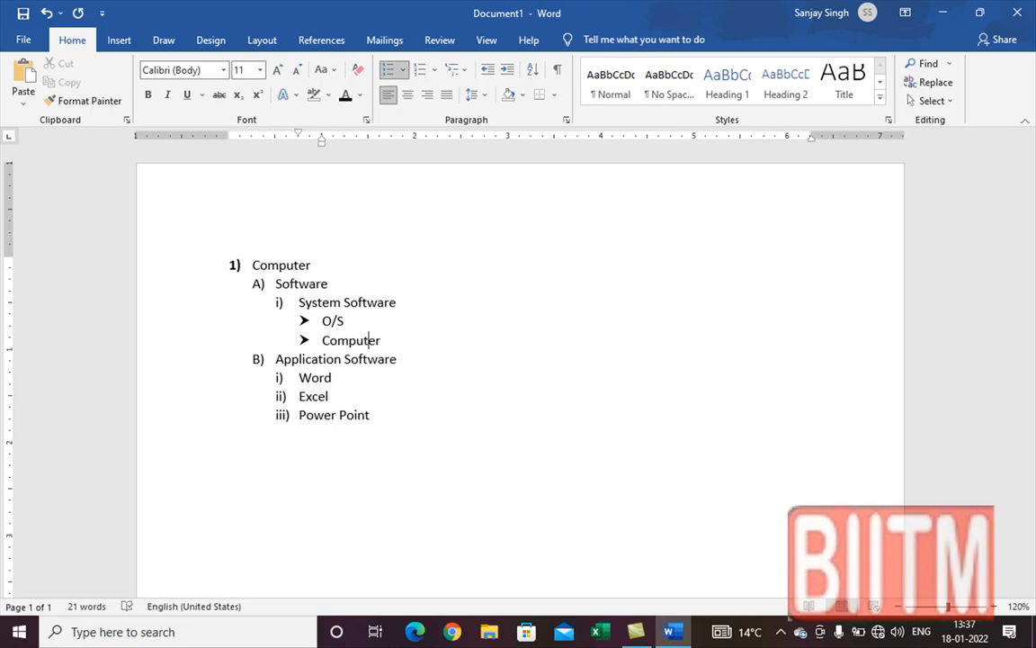
key("Right")
key("Right")
key("Right")
key("Left")
key("shift+Return")
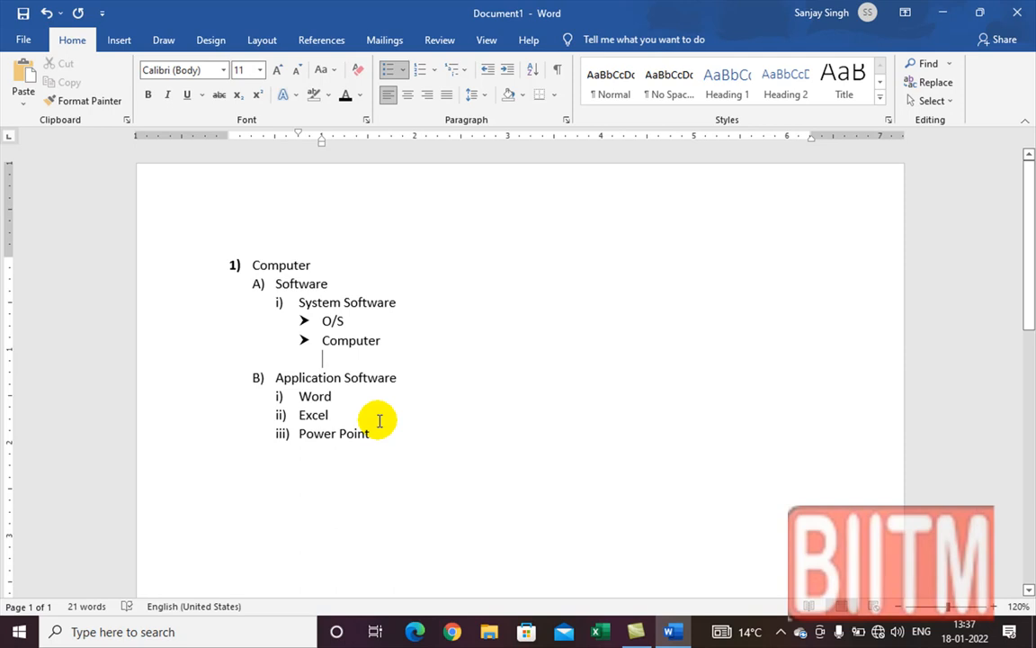
scroll(380, 420, "down", 3)
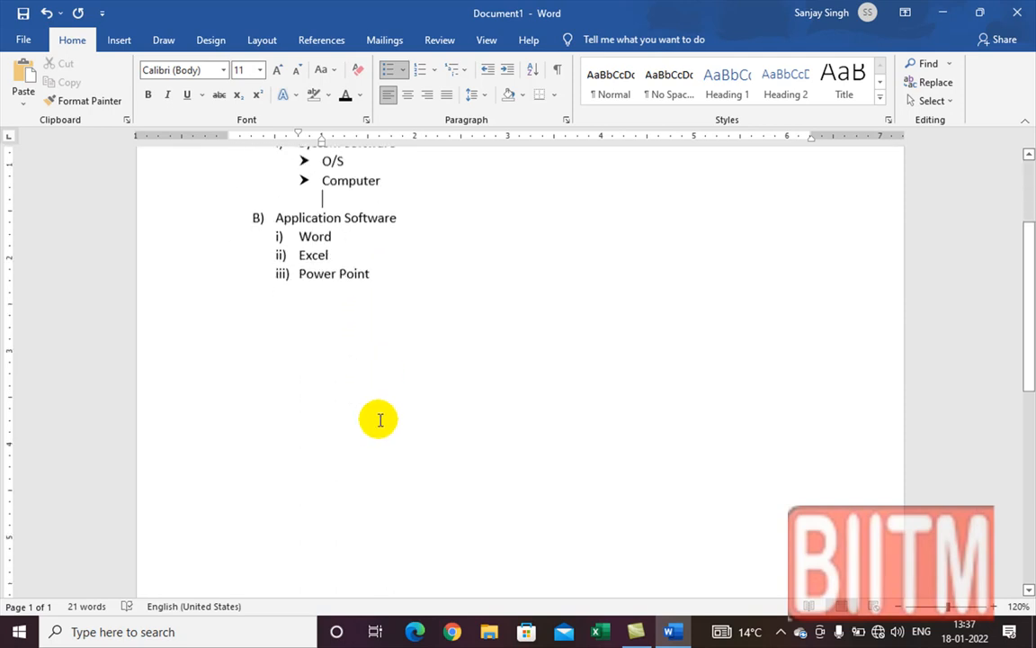
scroll(381, 420, "up", 3)
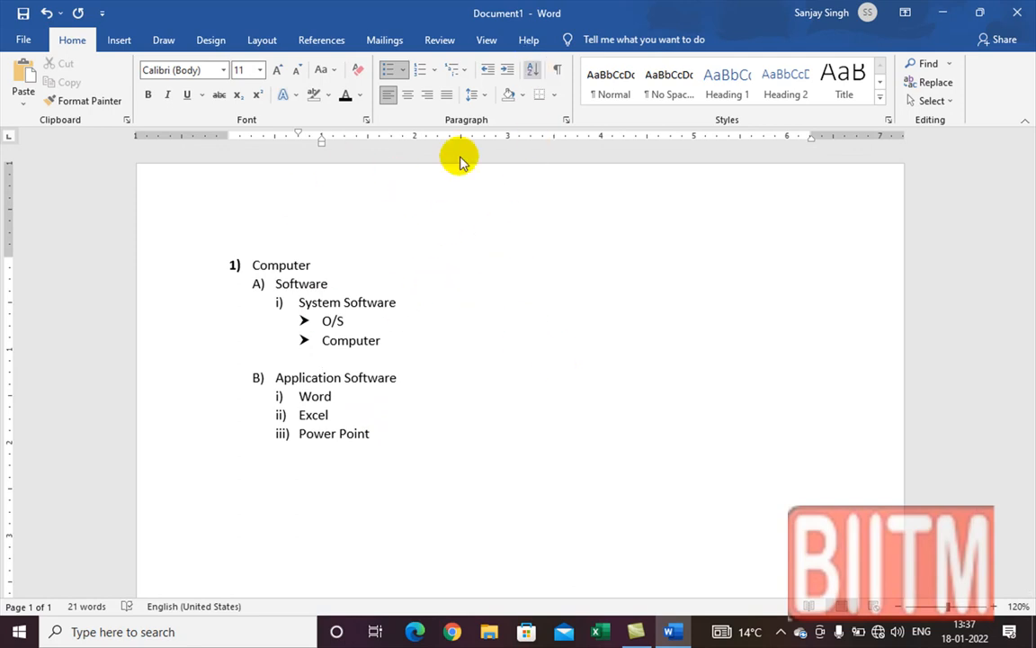
scroll(383, 380, "down", 5)
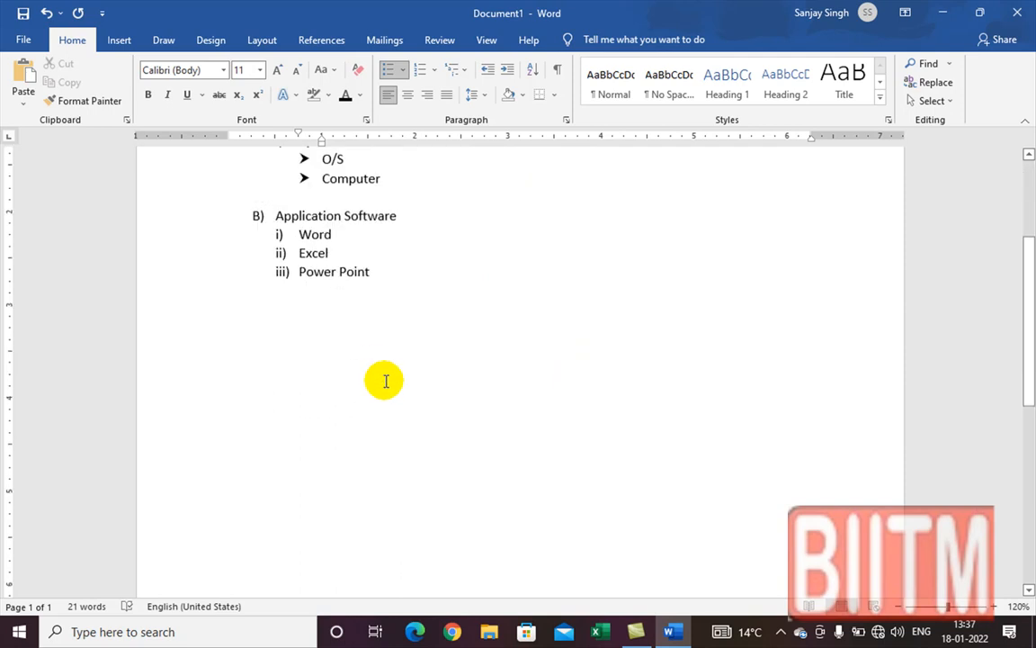
scroll(385, 382, "up", 4)
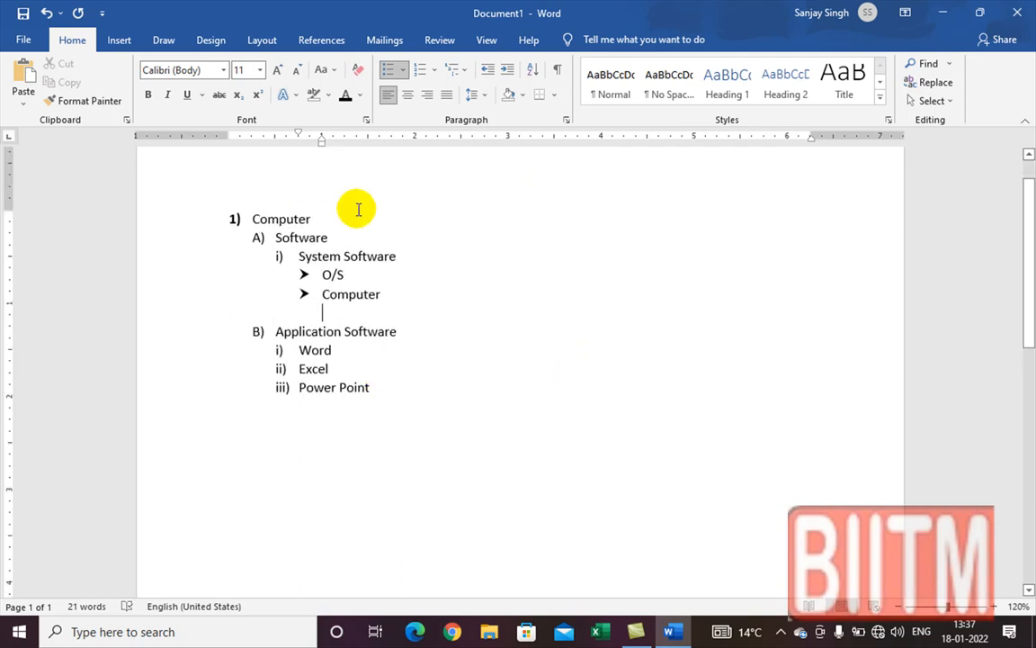
End the multilevel list after the "Power Point" item and return to a plain unnumbered line
left_click(399, 387)
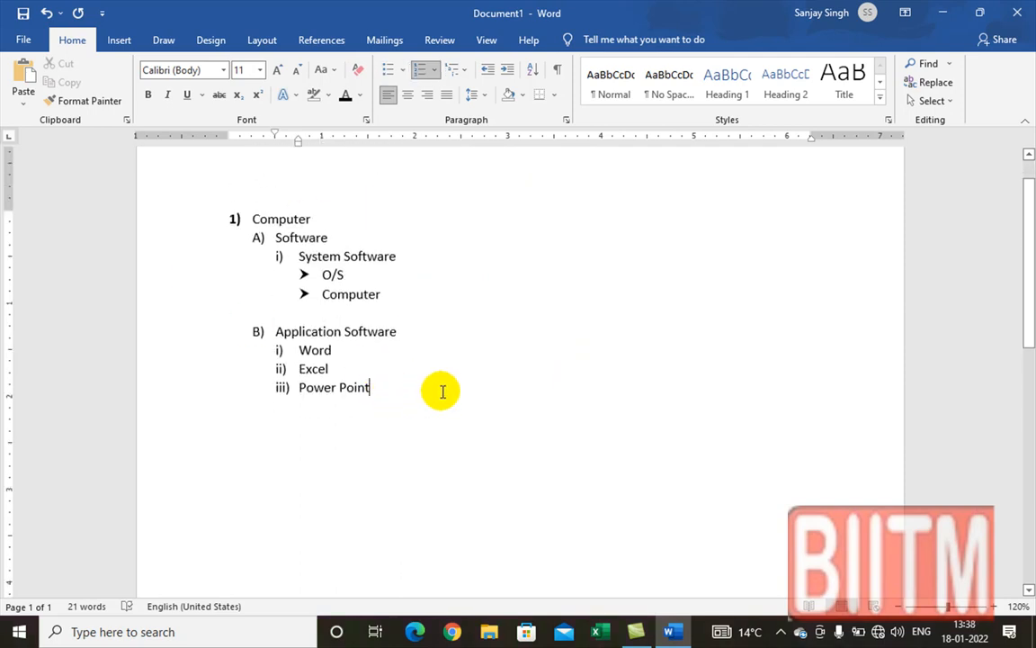
key("Return")
key("shift+Tab")
key("shift+Tab")
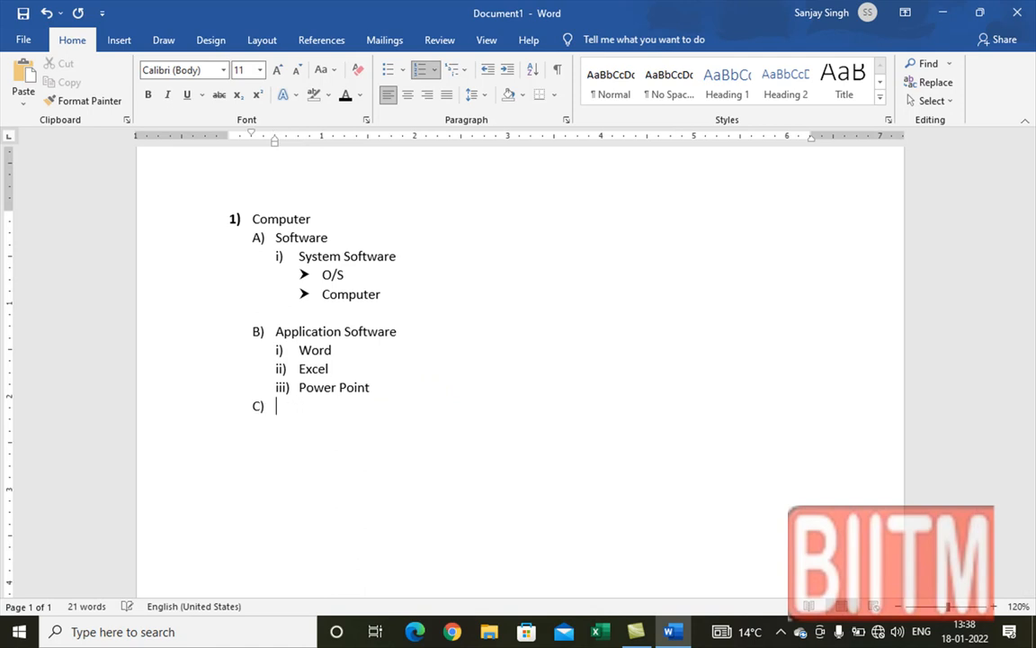
key("Return")
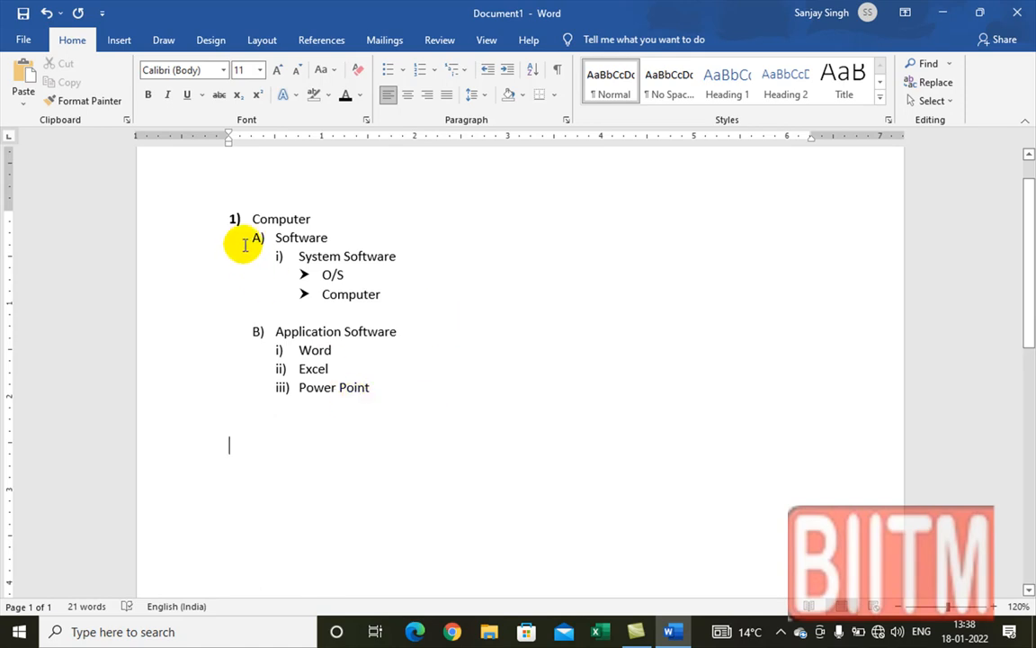
Convert the whole list to bullets and promote the "System Software" and "Software" items to the first level
left_click_drag(254, 218, 381, 389)
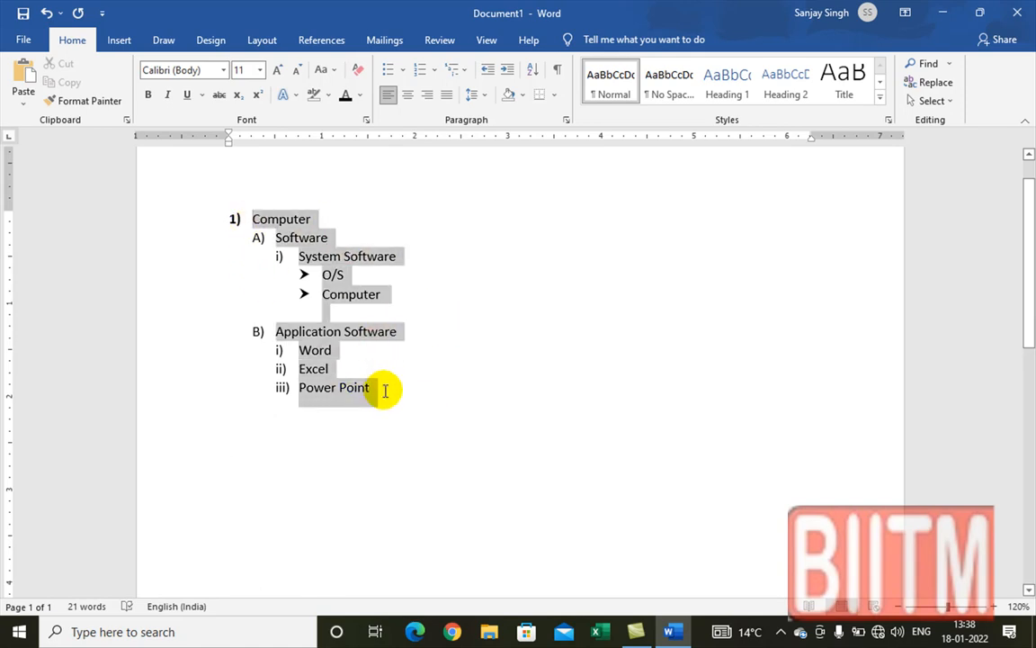
left_click(390, 76)
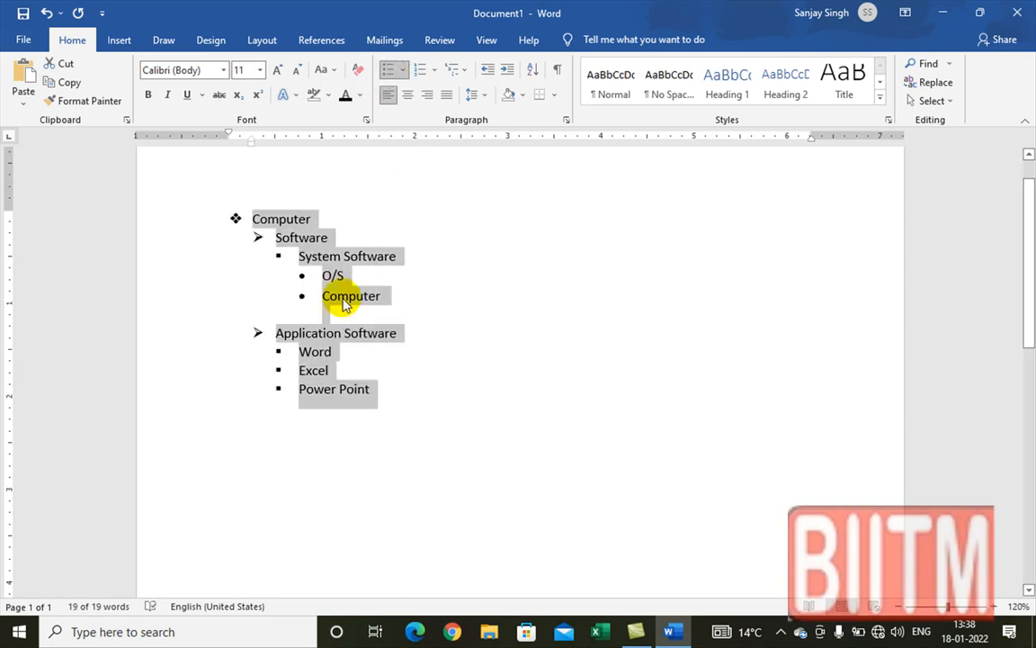
left_click(291, 255)
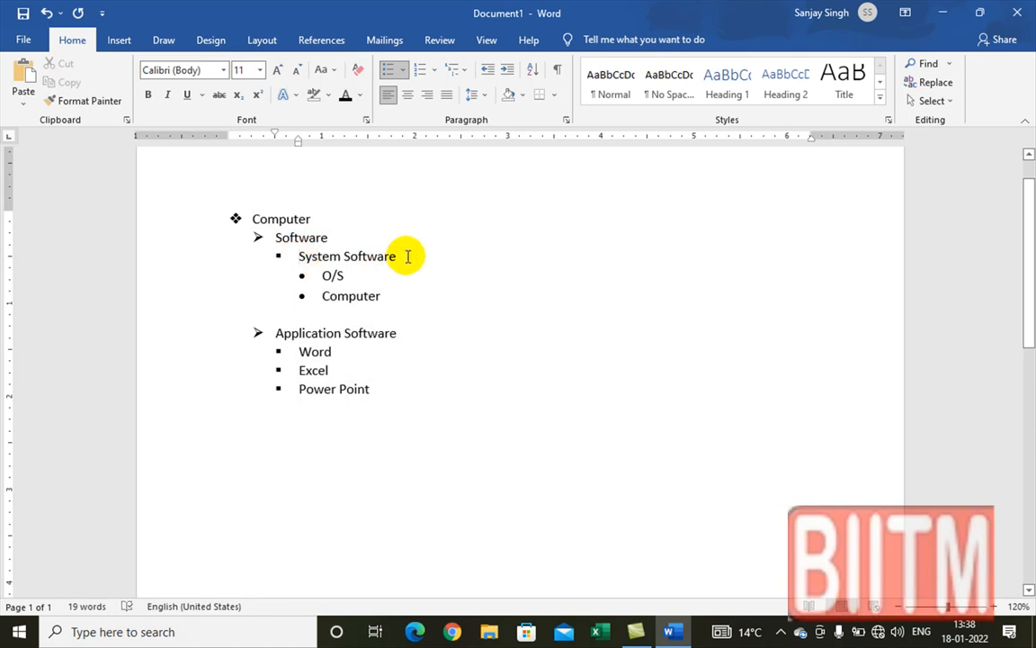
key("shift+Tab")
key("shift+Tab")
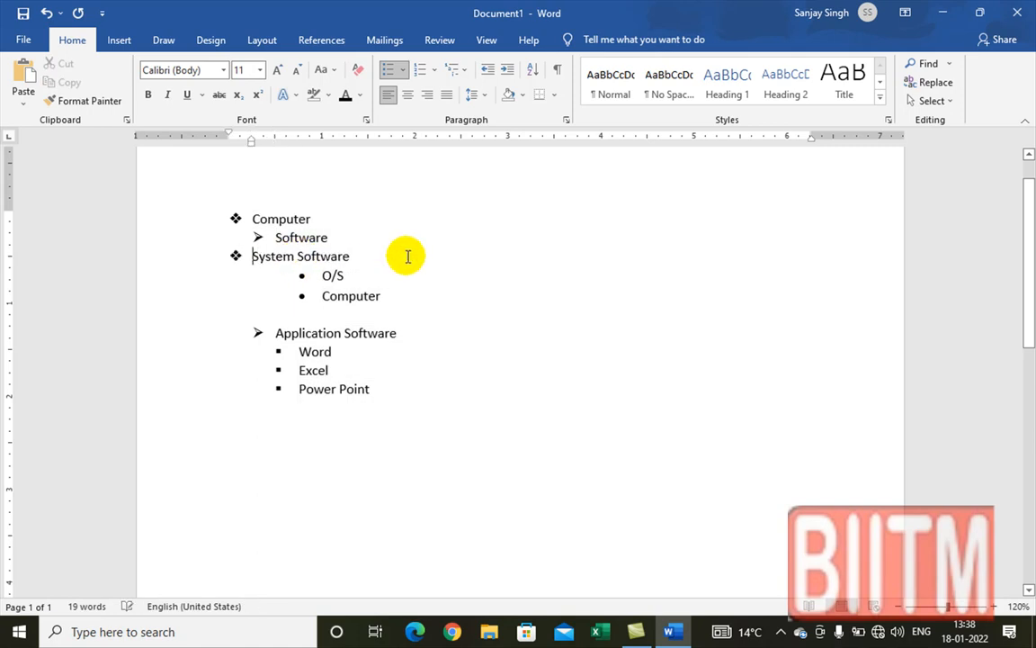
left_click(258, 236)
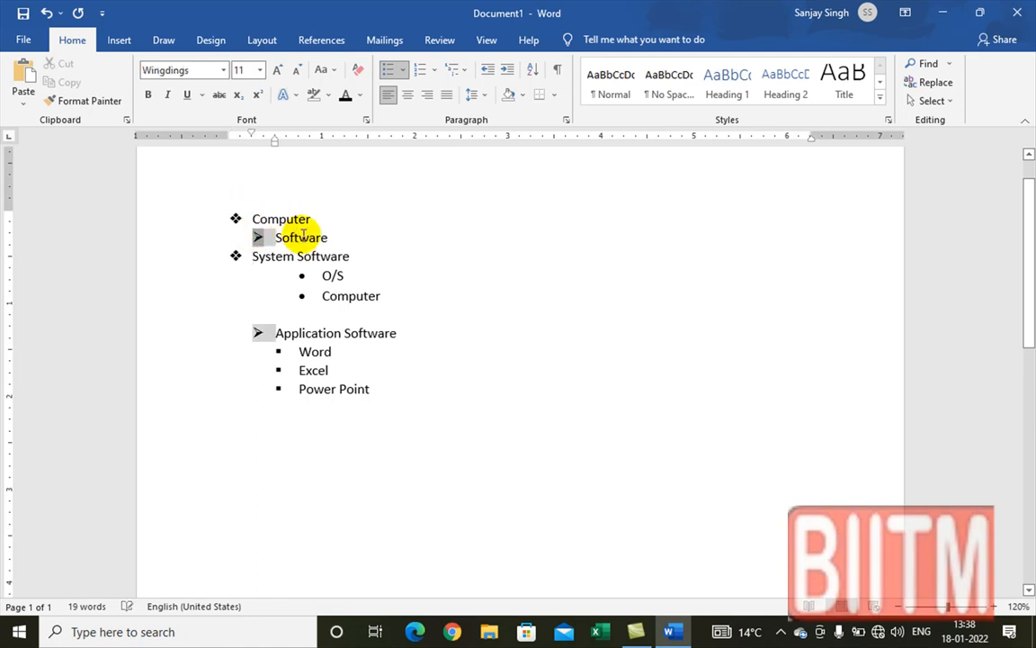
key("shift+Tab")
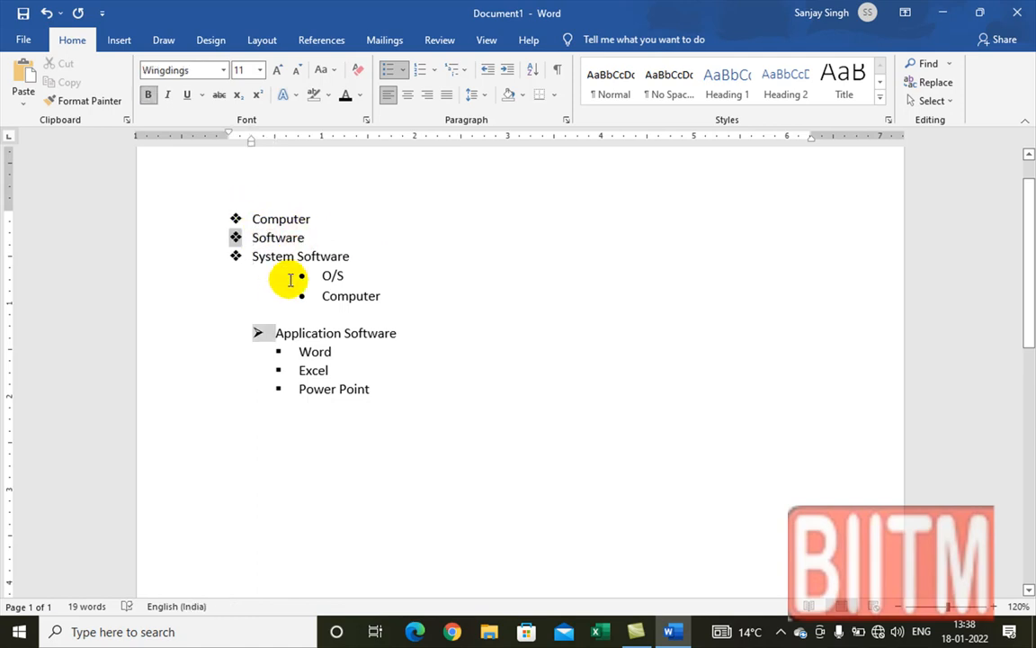
Promote the "O/S" item and the "Computer" item below it to the first bullet level
left_click(300, 277)
key("shift+Tab")
key("shift+Tab")
key("shift+Tab")
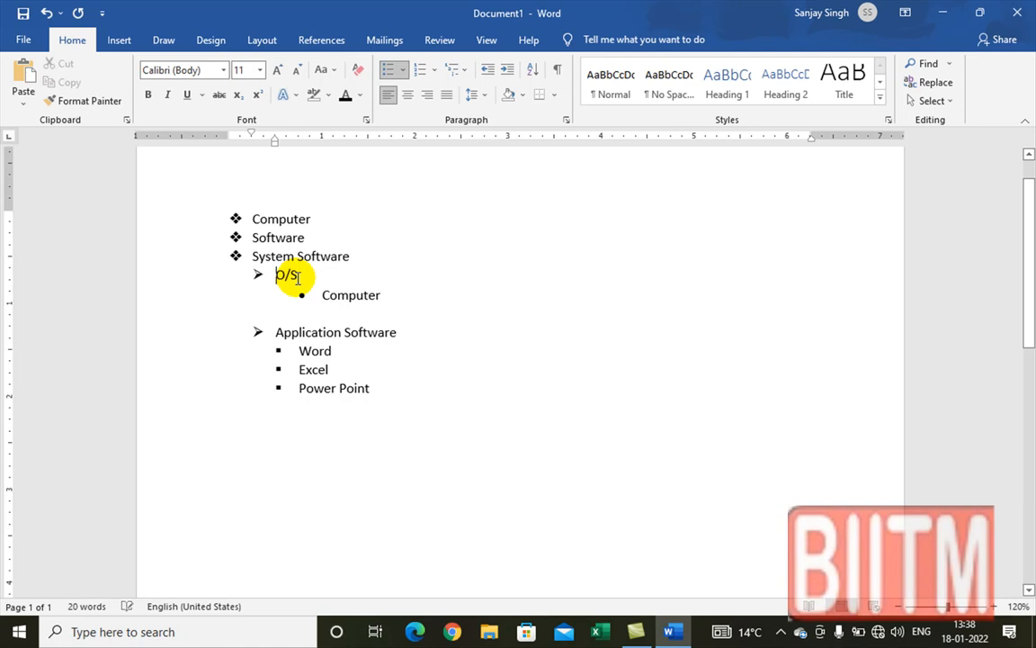
left_click(321, 295)
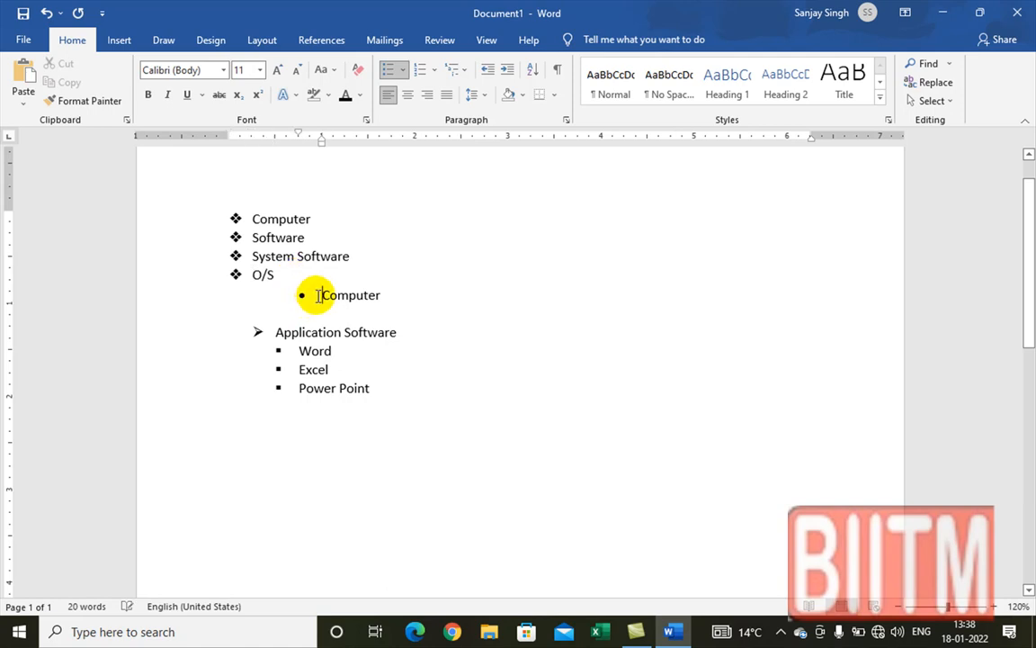
key("shift+Tab")
key("shift+Tab")
Promote "Application Software", "Word", "Excel" and "Power Point" to the first bullet level
left_click(273, 331)
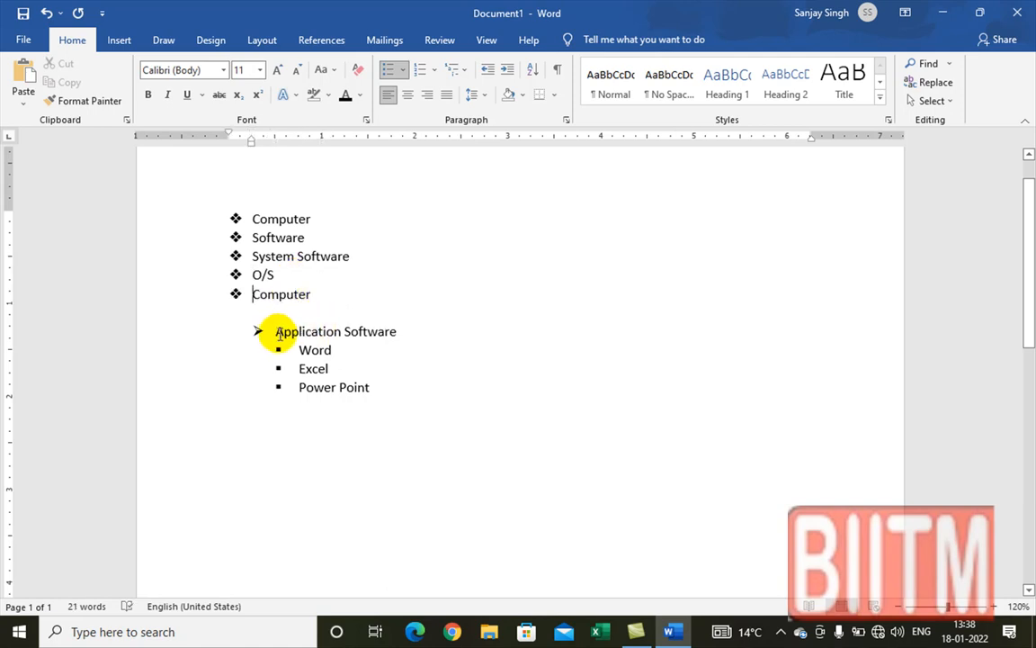
key("shift+Tab")
left_click(275, 350)
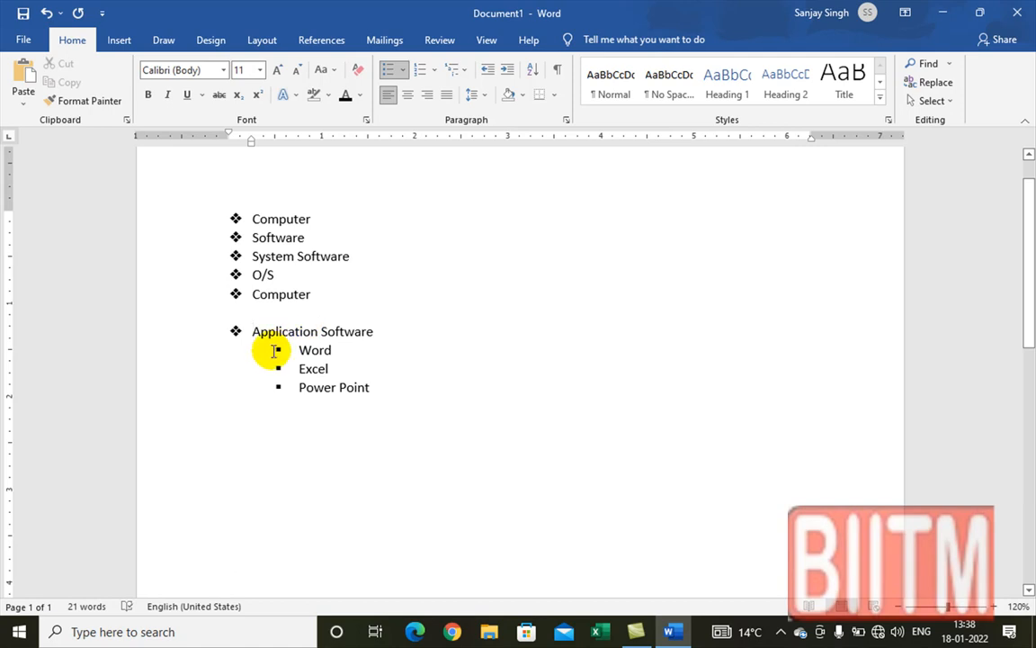
key("shift+Tab")
key("shift+Tab")
left_click(279, 367)
key("shift+Tab")
key("shift+Tab")
left_click(278, 389)
key("shift+Tab")
key("shift+Tab")
Delete the blank line above "Application Software" and change the whole bulleted list to a numbered list
left_click(330, 295)
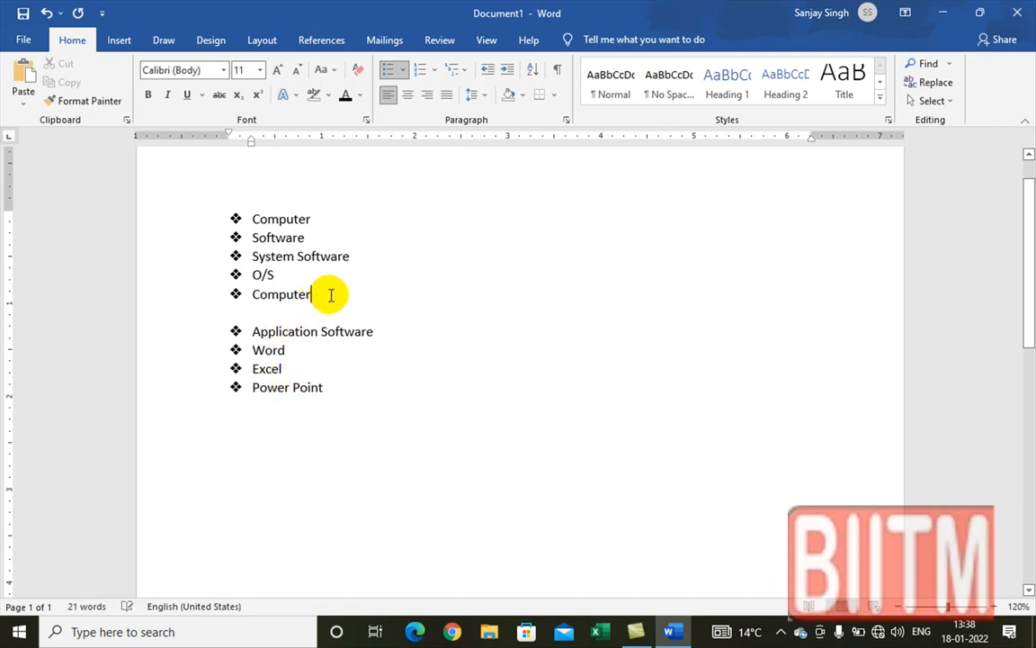
key("Delete")
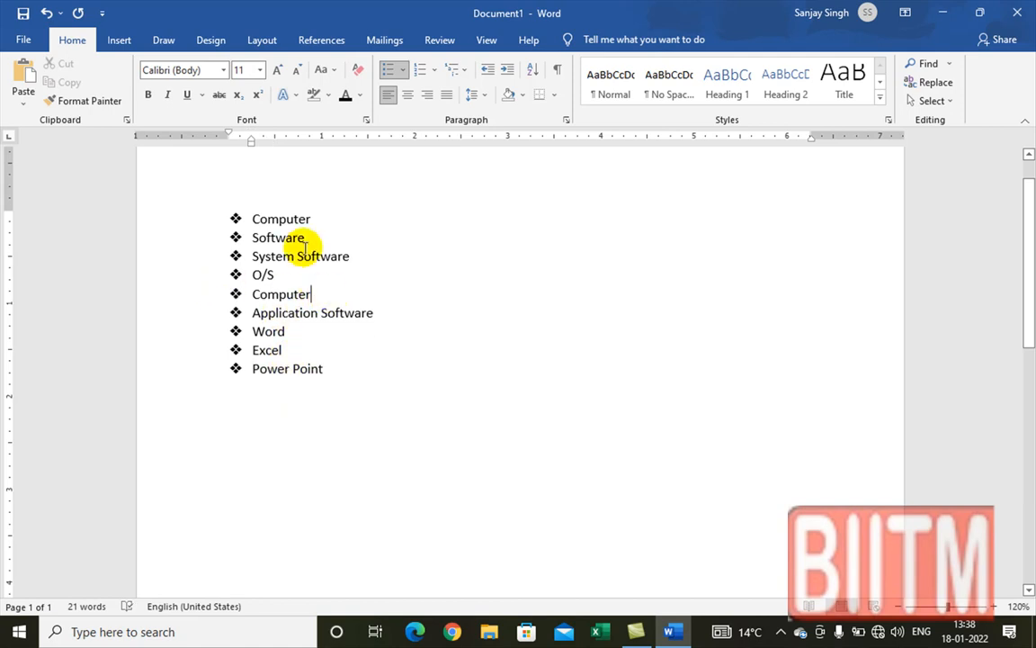
left_click_drag(245, 219, 355, 258)
left_click_drag(348, 312, 345, 377)
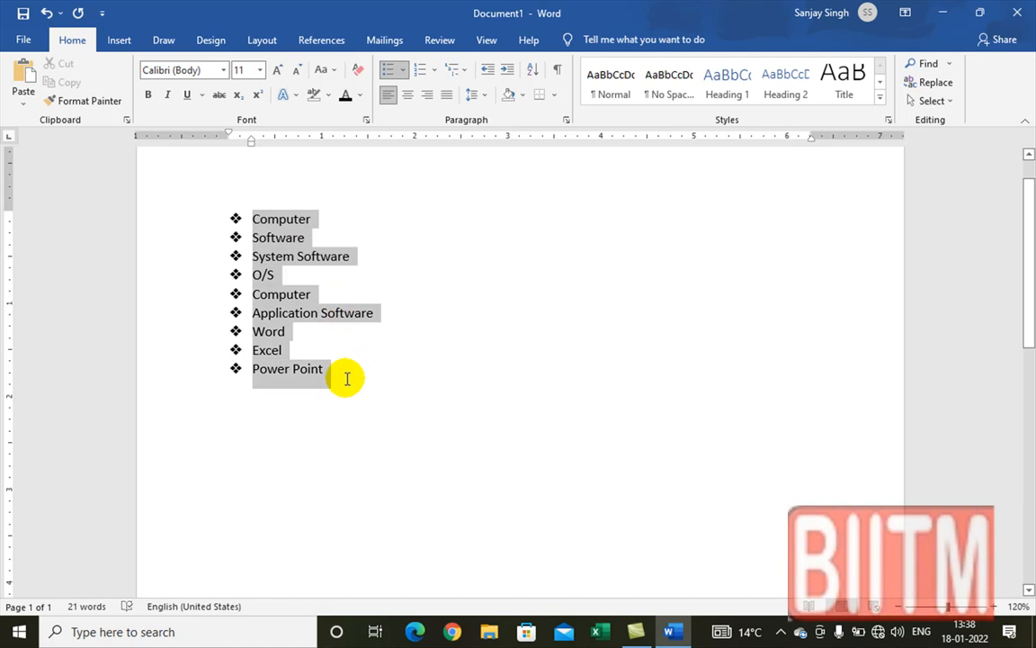
left_click(420, 72)
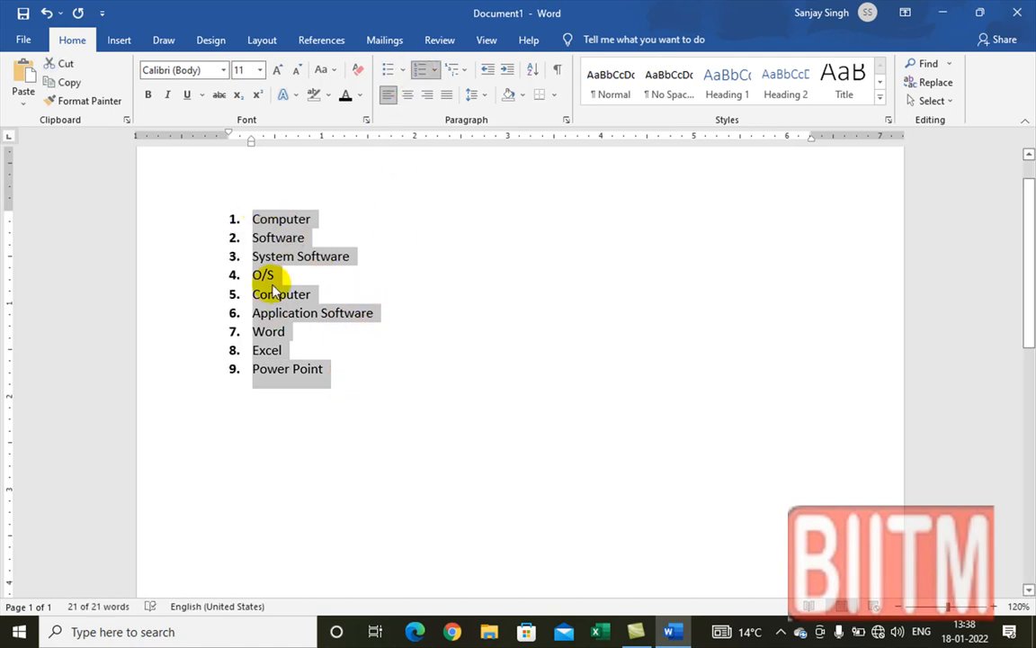
Sort the numbered list by paragraph text in descending order
left_click(533, 70)
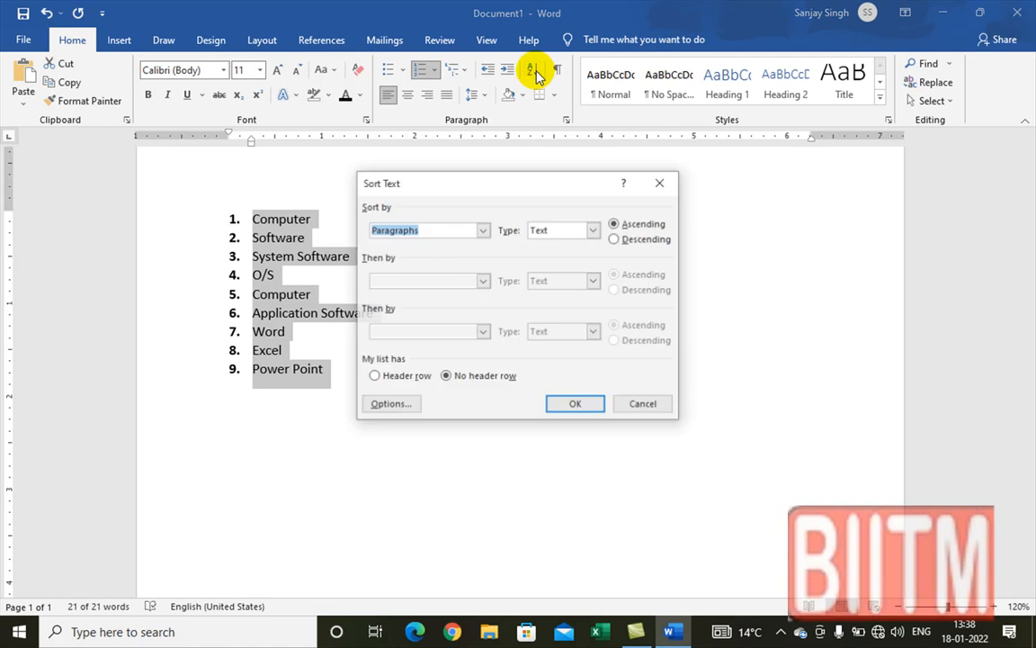
left_click(615, 239)
left_click(584, 405)
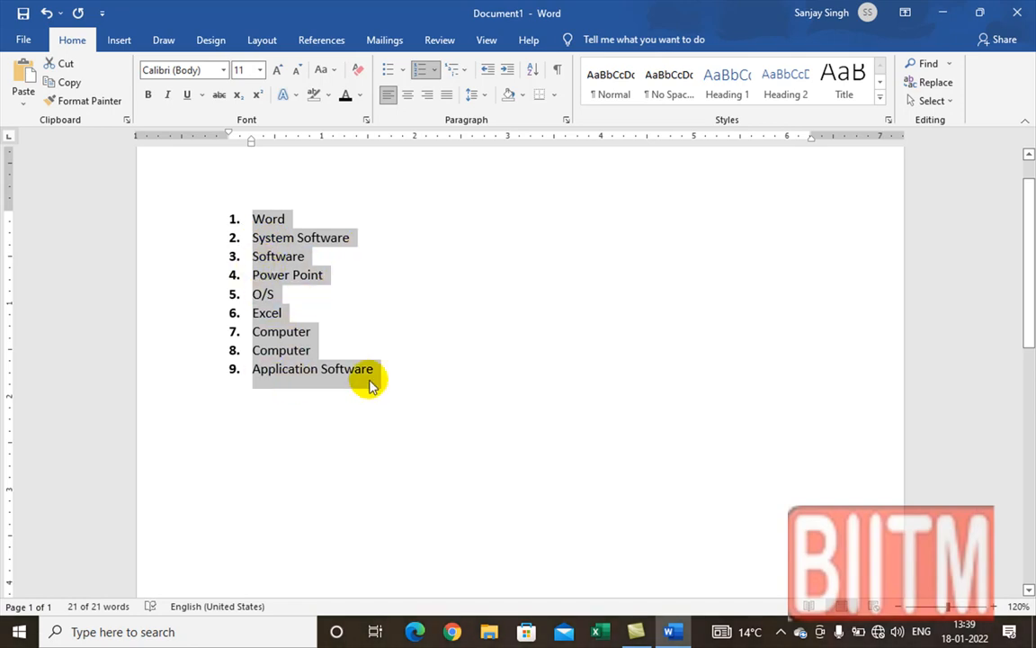
Sort the numbered list by paragraph text in ascending order and deselect it
left_click(531, 69)
left_click(613, 224)
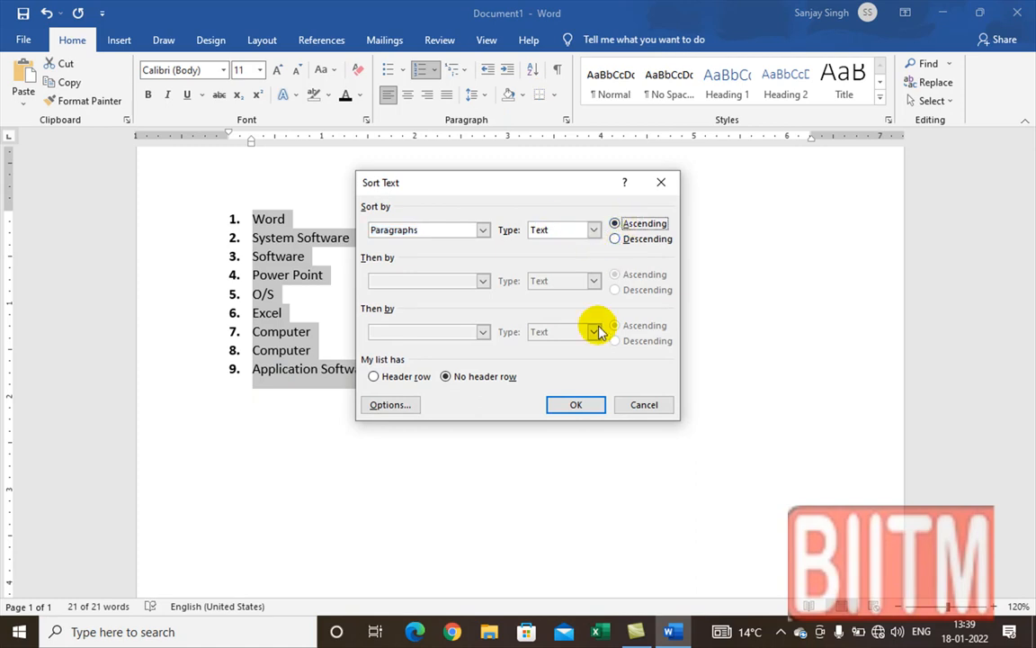
left_click(576, 404)
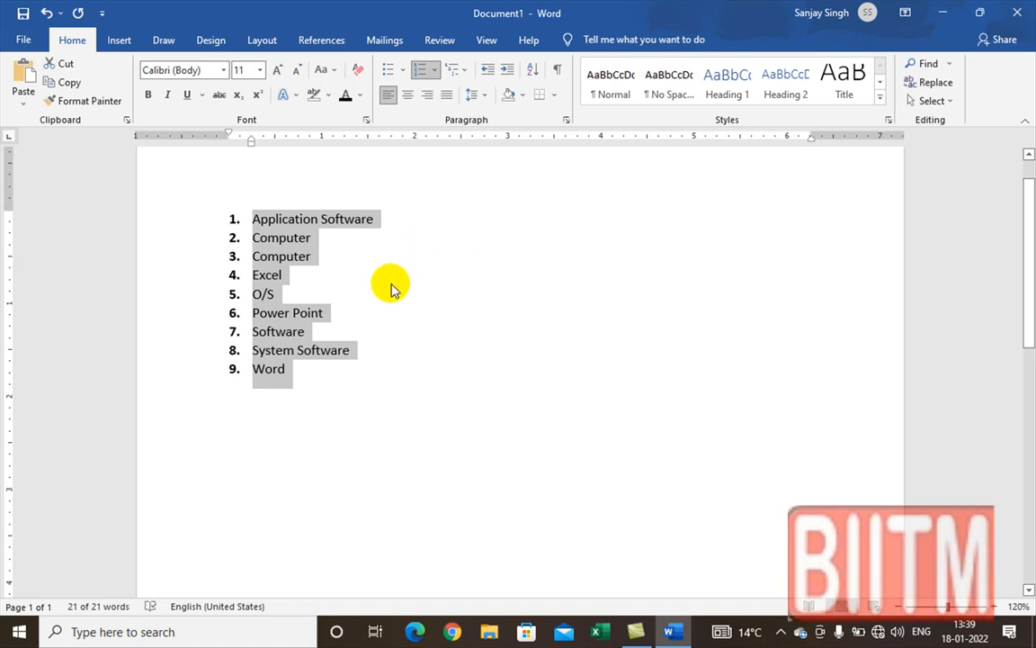
left_click(351, 391)
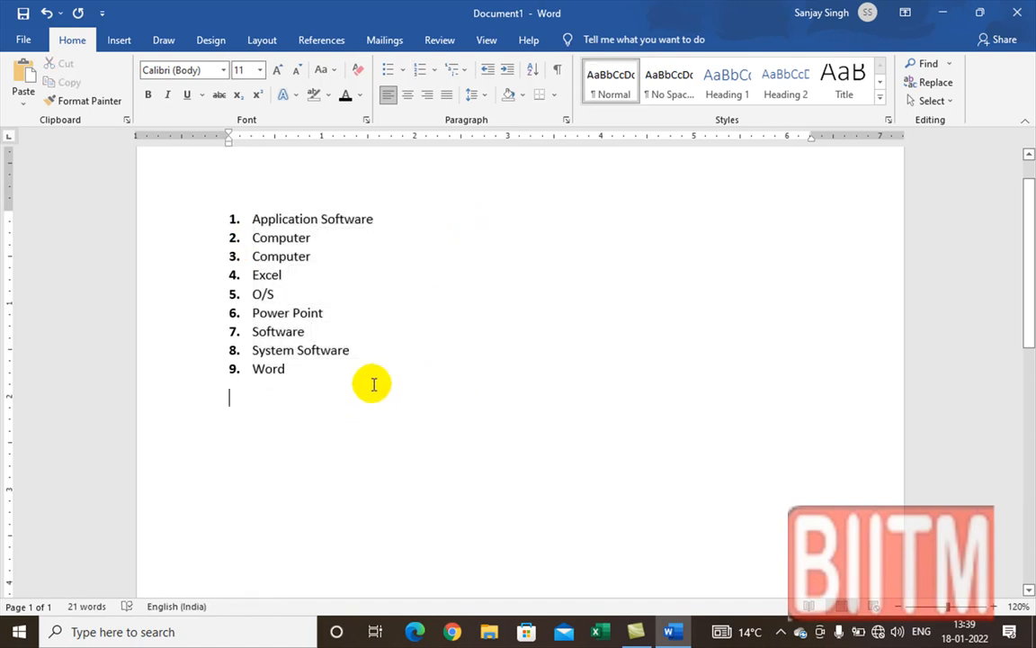
Remove the numbering from all items, from "Application Software" to "Word"
left_click_drag(251, 219, 347, 371)
left_click(420, 69)
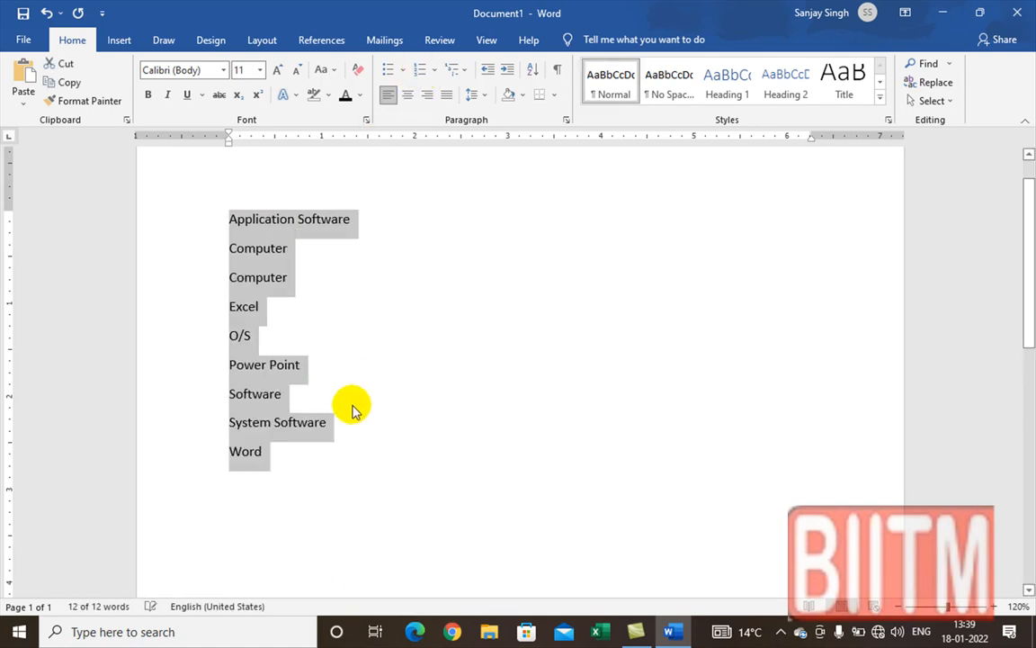
left_click(411, 401)
Generate sample text on the empty line below "Word" with =rand(3,4)
scroll(412, 396, "down", 4)
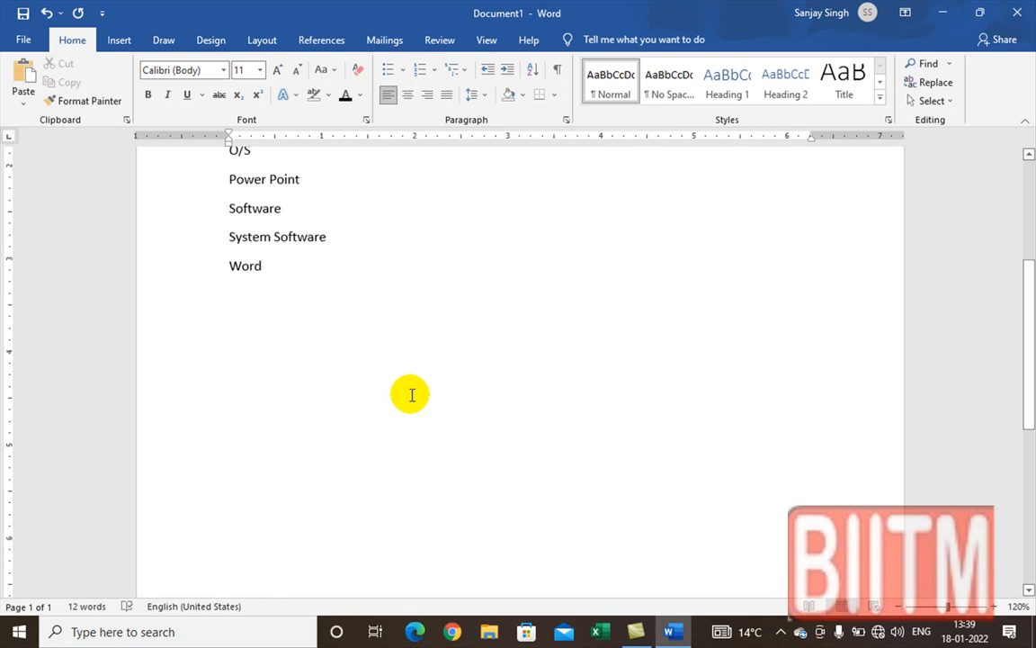
left_click(233, 319)
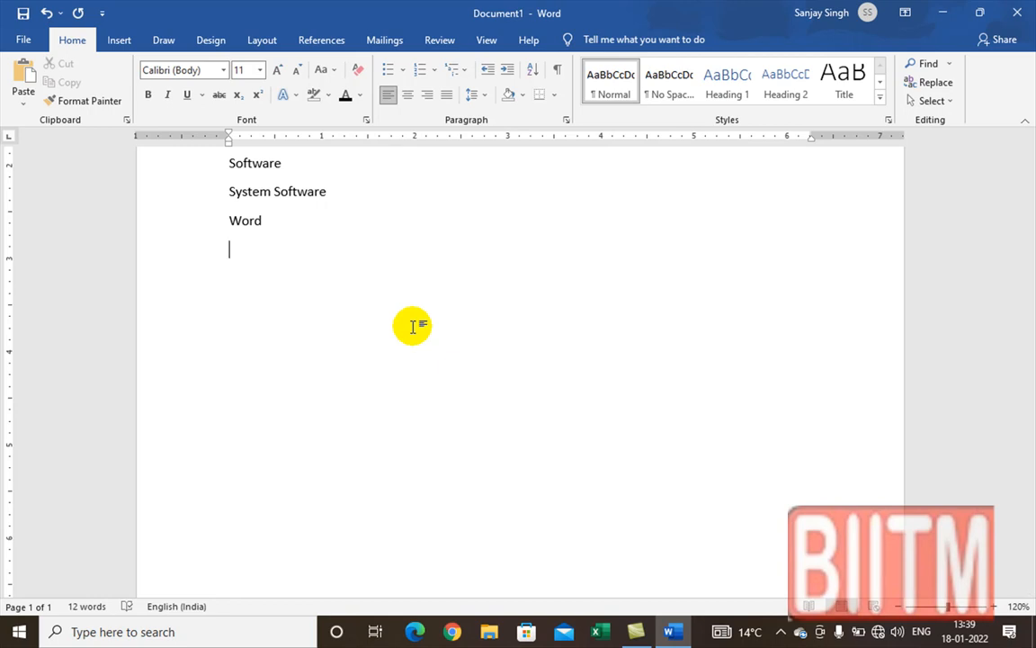
type("r")
type("3,4")
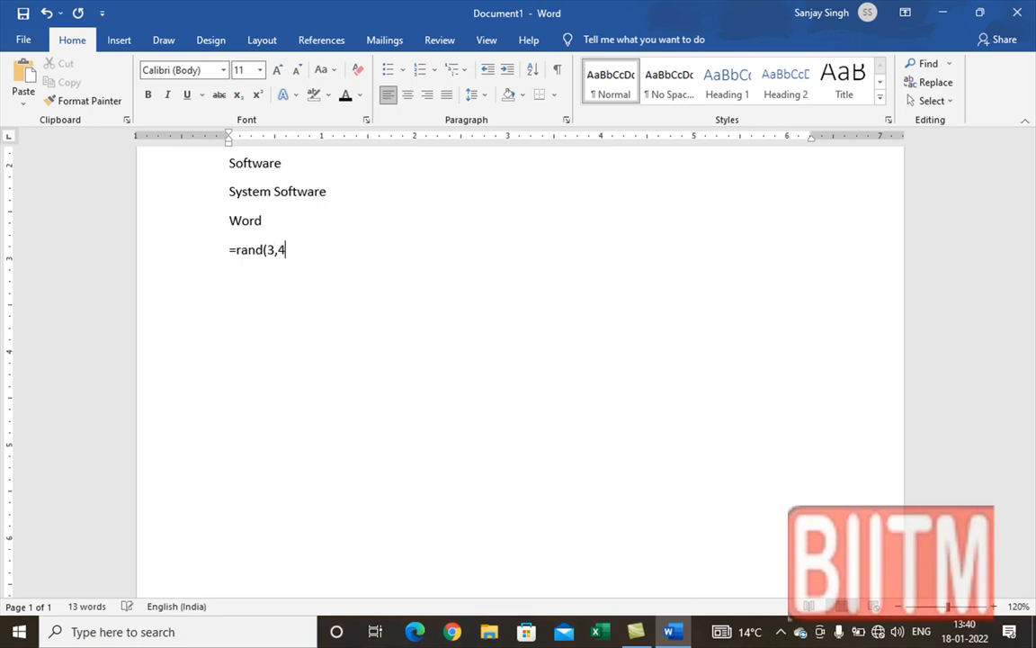
type(")")
key("Return")
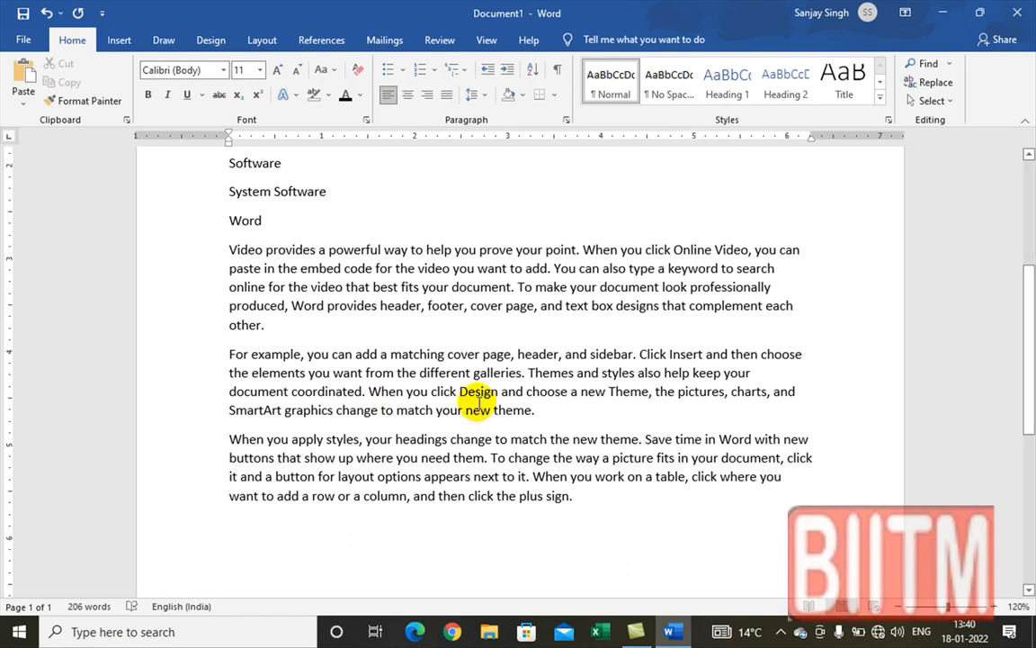
Copy the "Application Software" line at the start of the document
scroll(430, 363, "up", 3)
scroll(435, 372, "up", 1)
scroll(432, 369, "down", 1)
scroll(433, 370, "up", 2)
left_click_drag(227, 266, 353, 265)
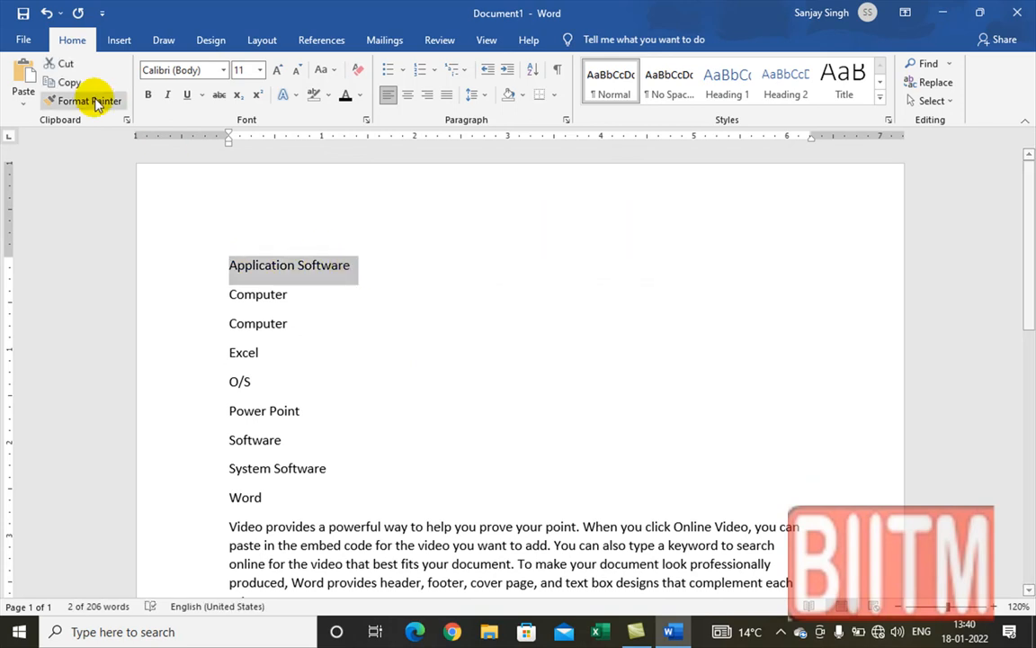
left_click(69, 82)
Paste the copied "Application Software" at the end of the first sample paragraph and delete the extra blank line
scroll(364, 356, "down", 6)
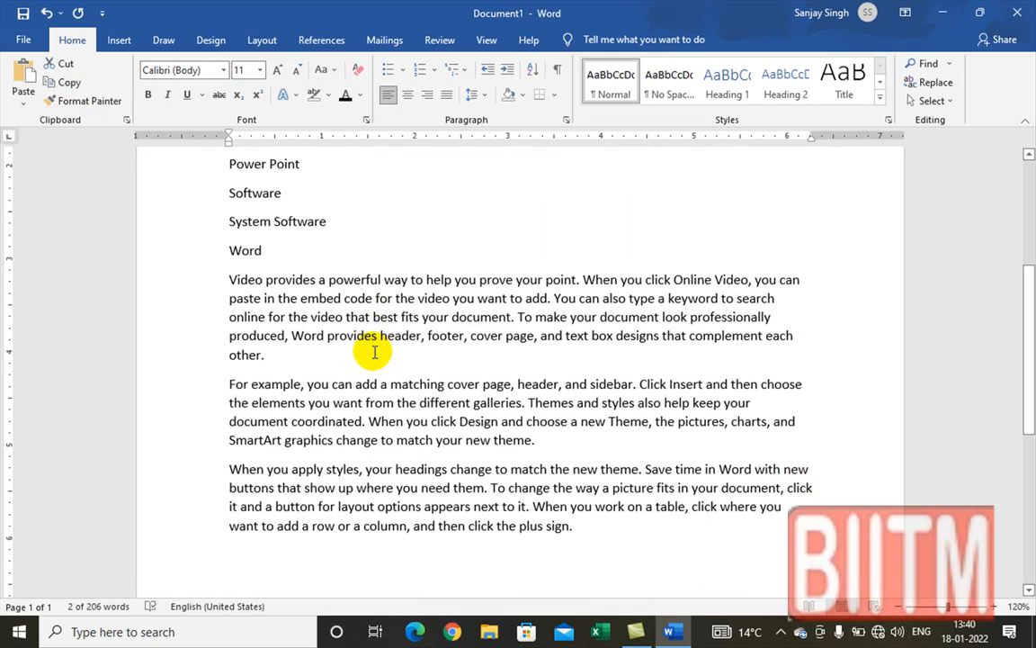
left_click(292, 283)
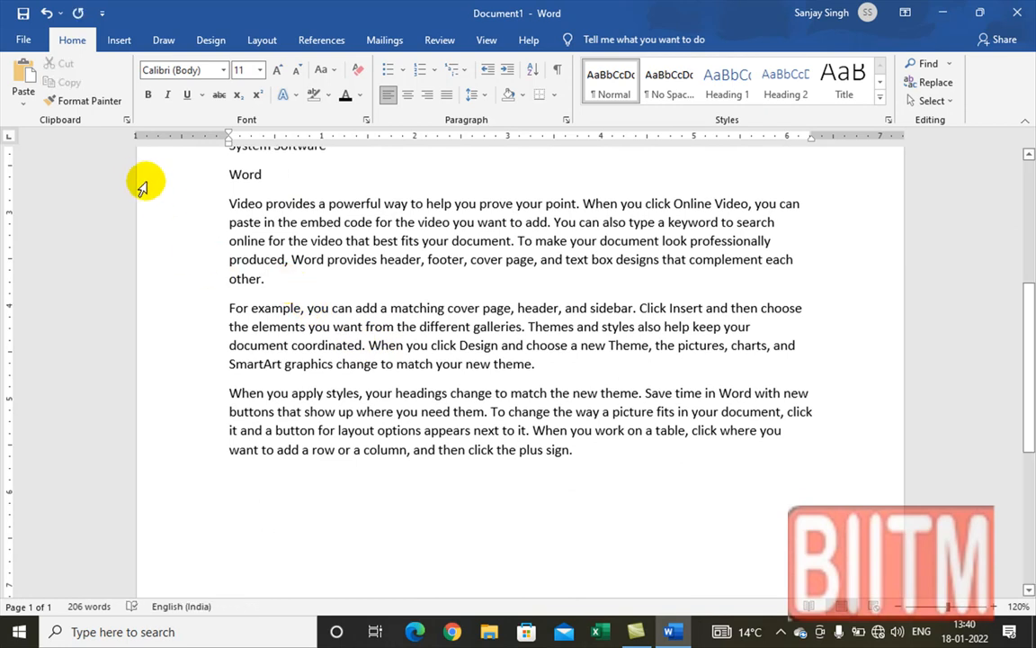
left_click(23, 80)
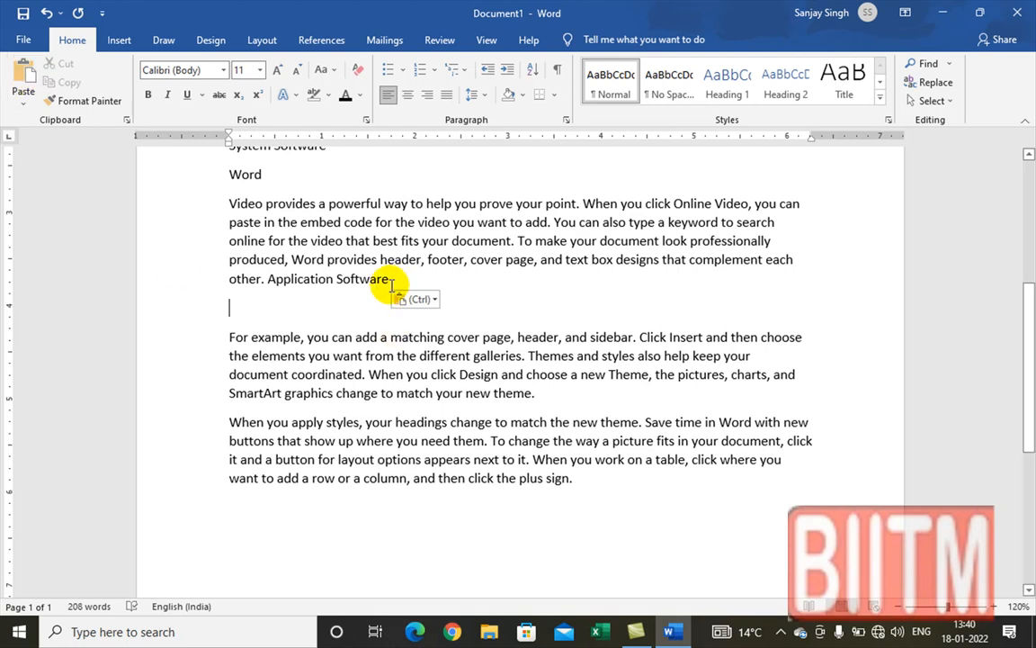
key("Delete")
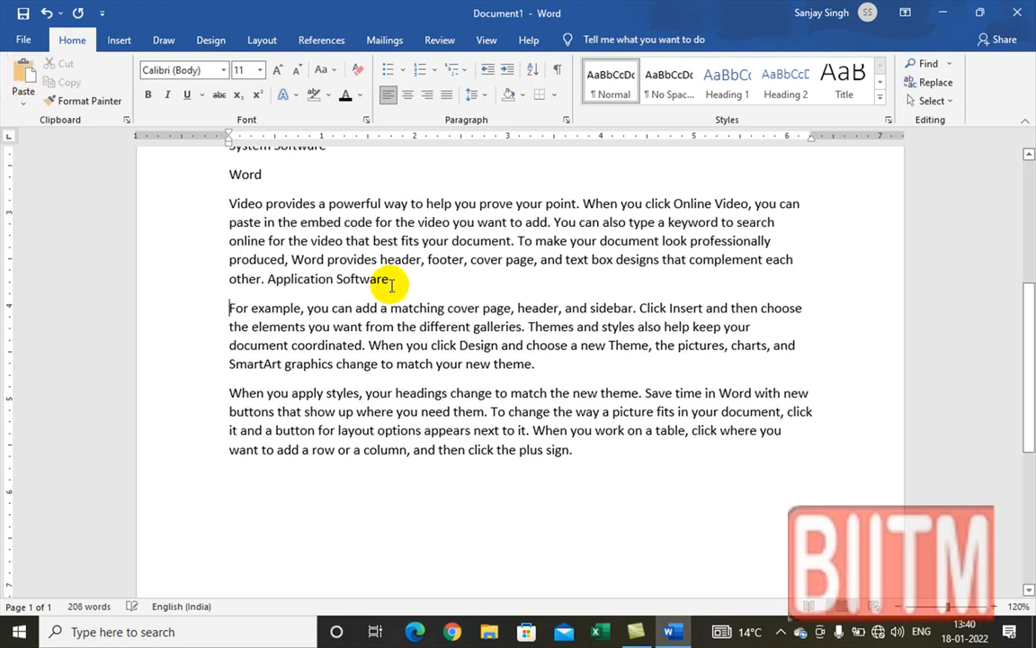
Paste "Application Software" again at the end of the second sample paragraph and delete the extra blank line
left_click(540, 363)
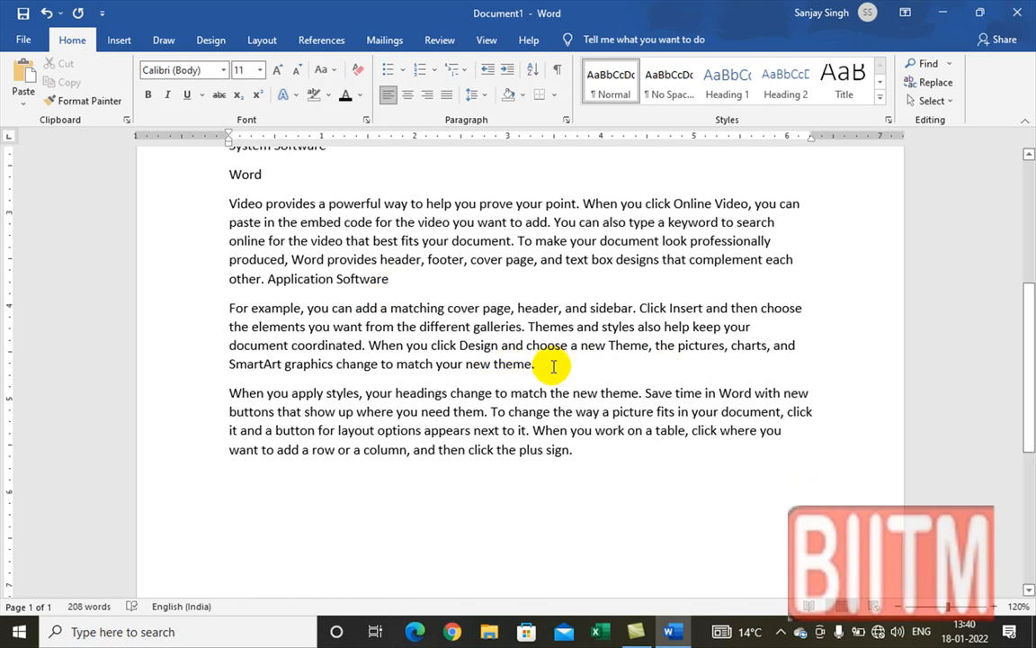
key("ctrl+v")
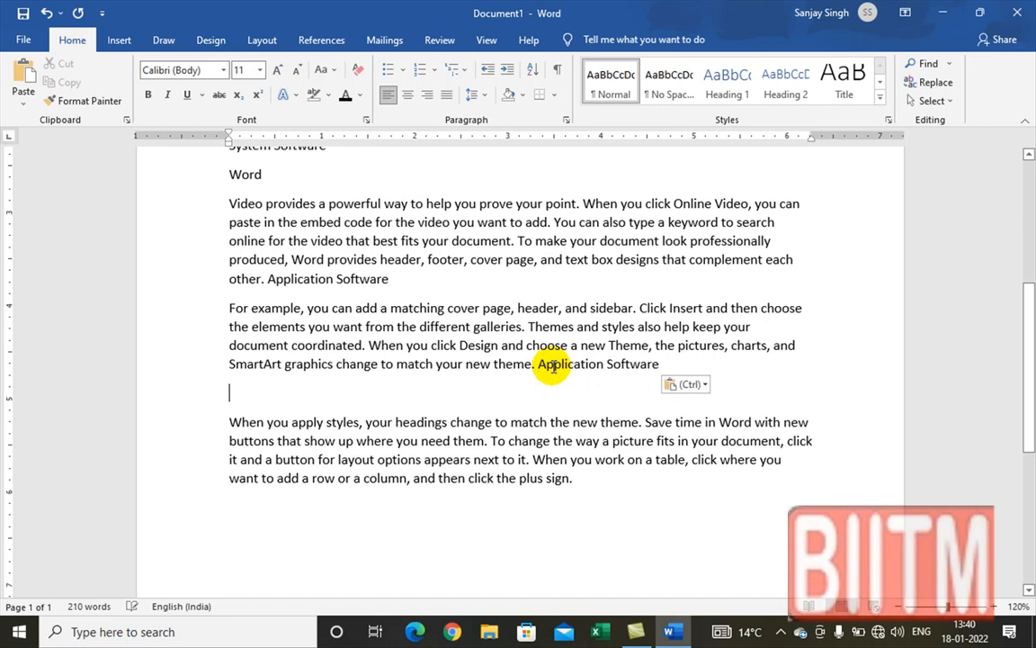
key("Delete")
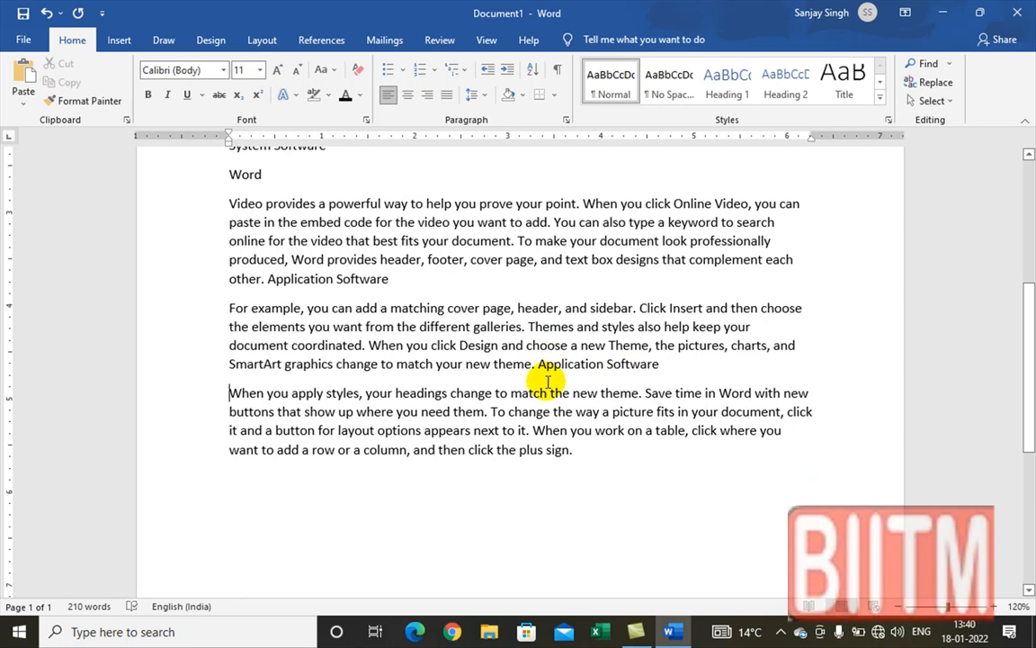
Try 1.15 line spacing on the list from "Application Software" to "Word" and set it to 1.0
scroll(546, 365, "up", 5)
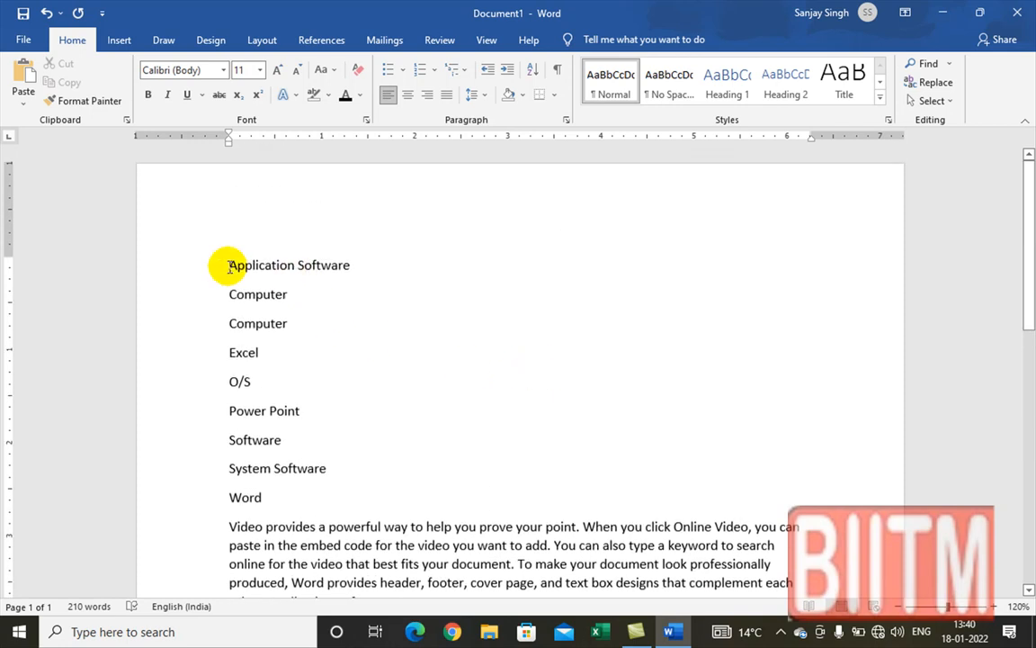
left_click(230, 268)
left_click_drag(229, 265, 368, 490)
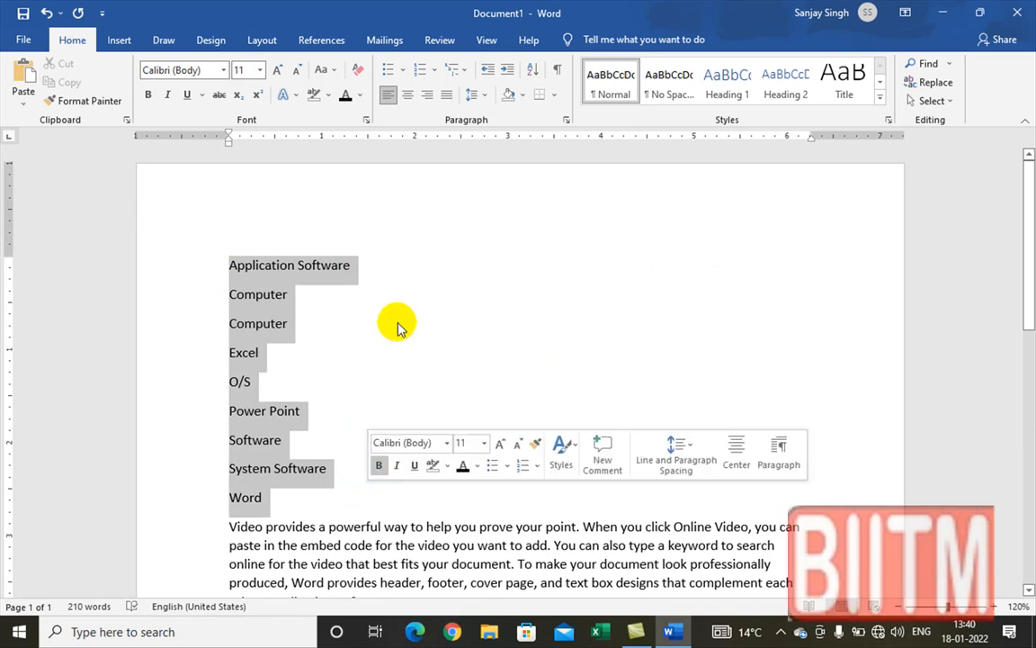
left_click(484, 95)
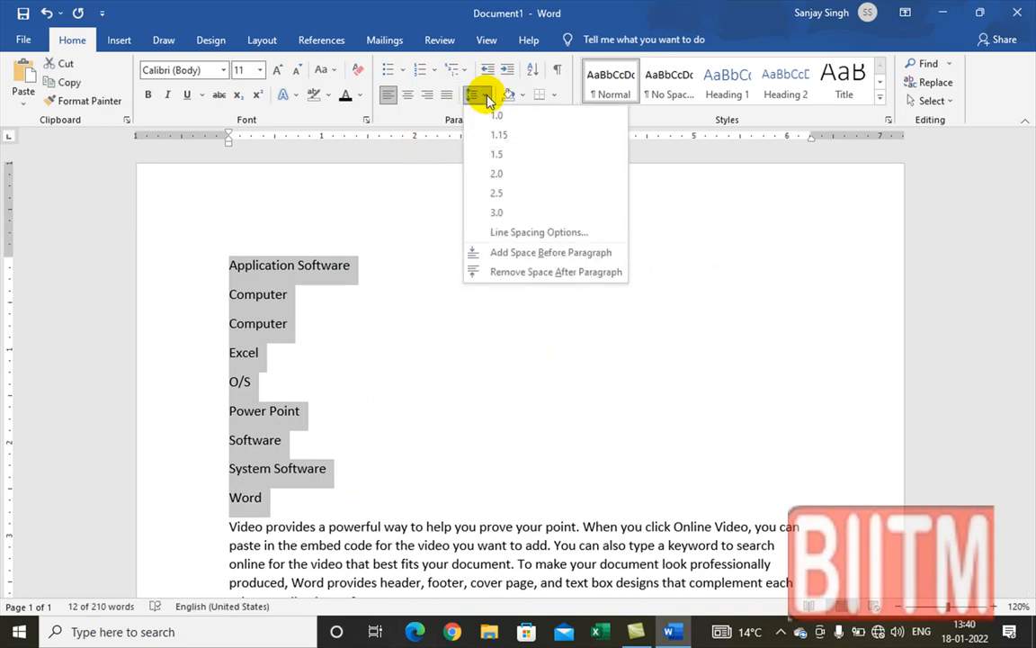
left_click(498, 135)
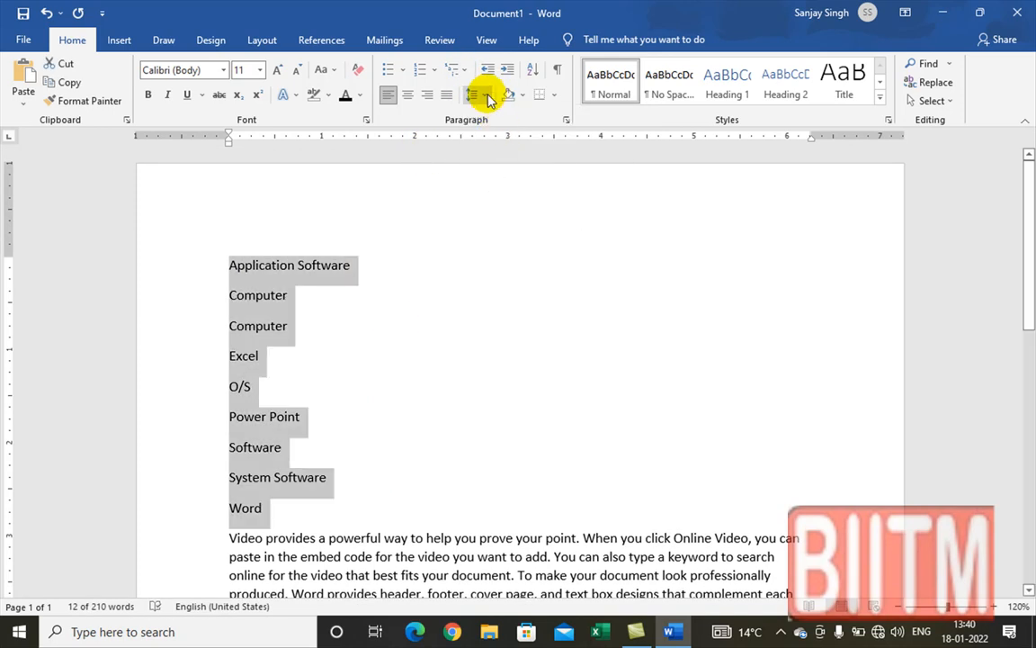
left_click(488, 99)
left_click(493, 120)
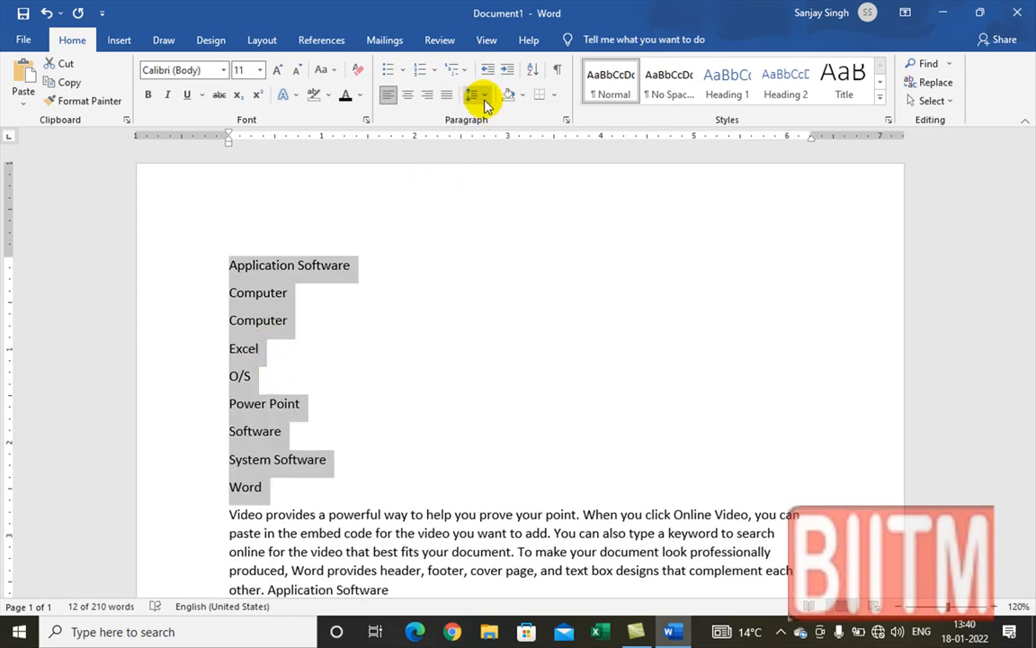
Copy the "Excel" line, paste it at the end of the first sample paragraph, and delete the extra blank line
scroll(358, 370, "down", 3)
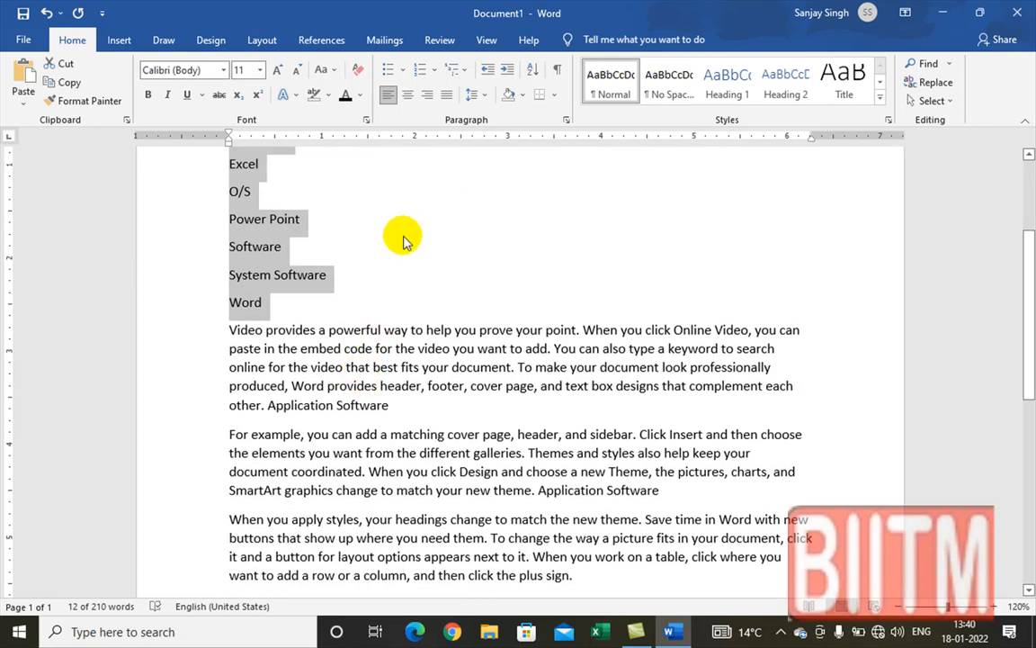
scroll(355, 225, "up", 2)
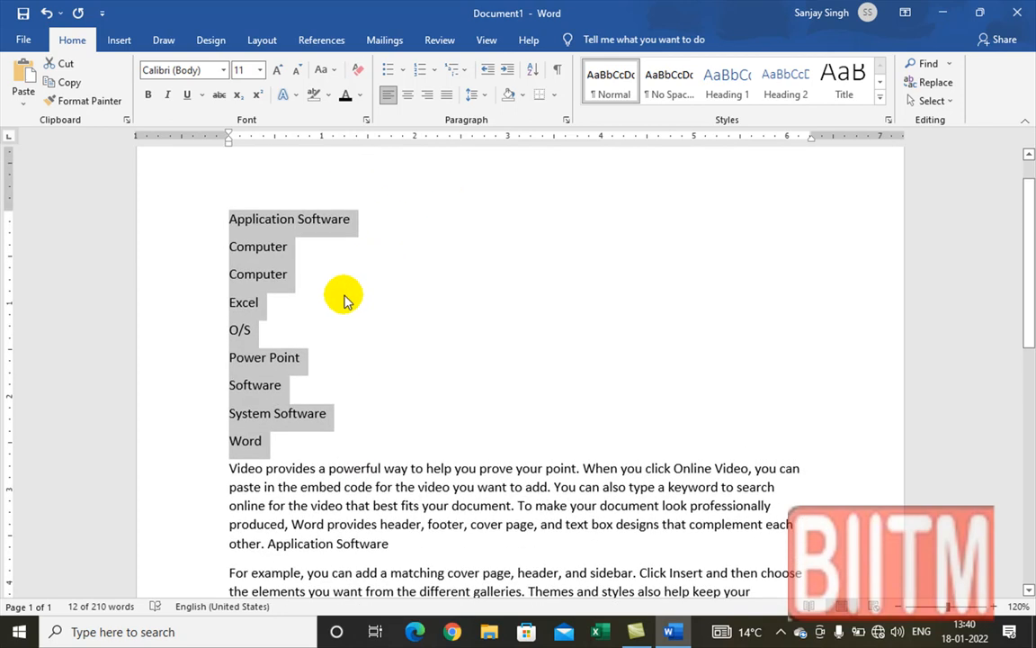
left_click(255, 275)
left_click_drag(230, 301, 262, 304)
key("ctrl+c")
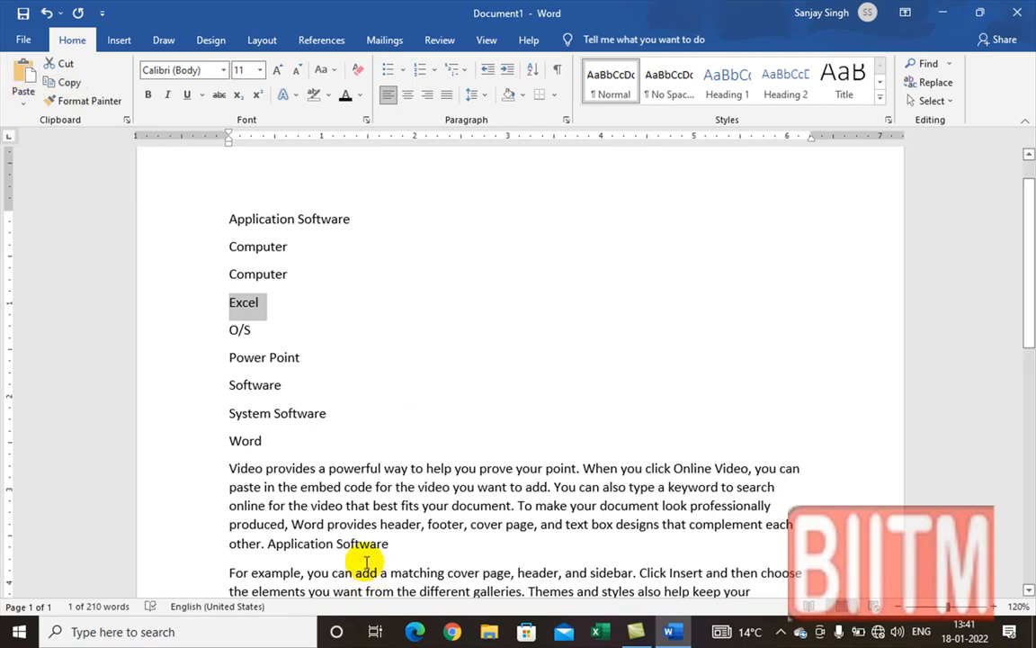
scroll(346, 504, "down", 2)
left_click(405, 410)
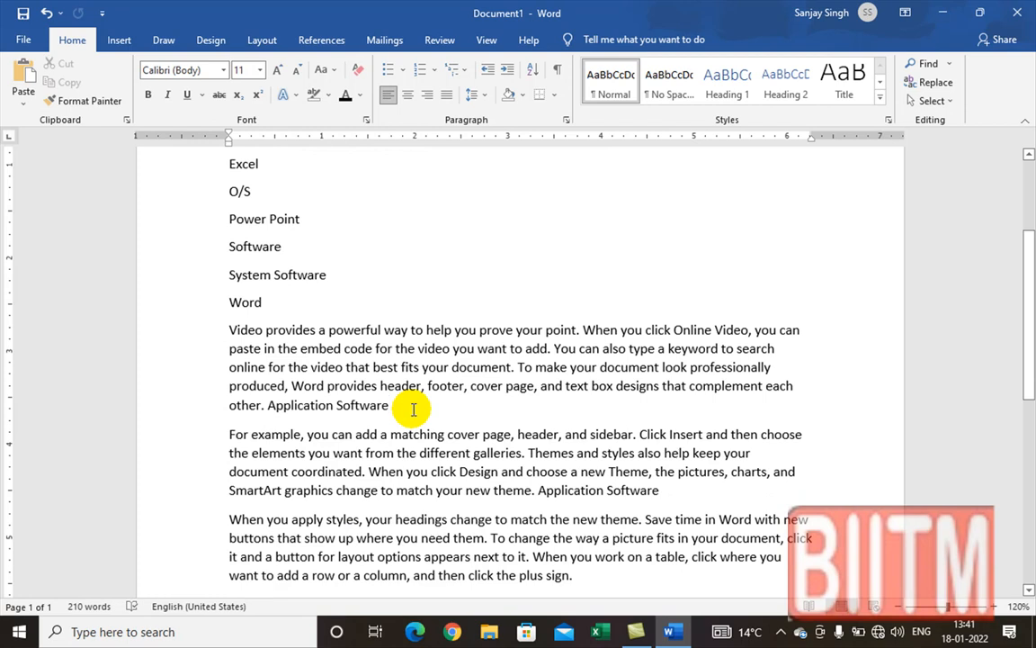
key("ctrl+v")
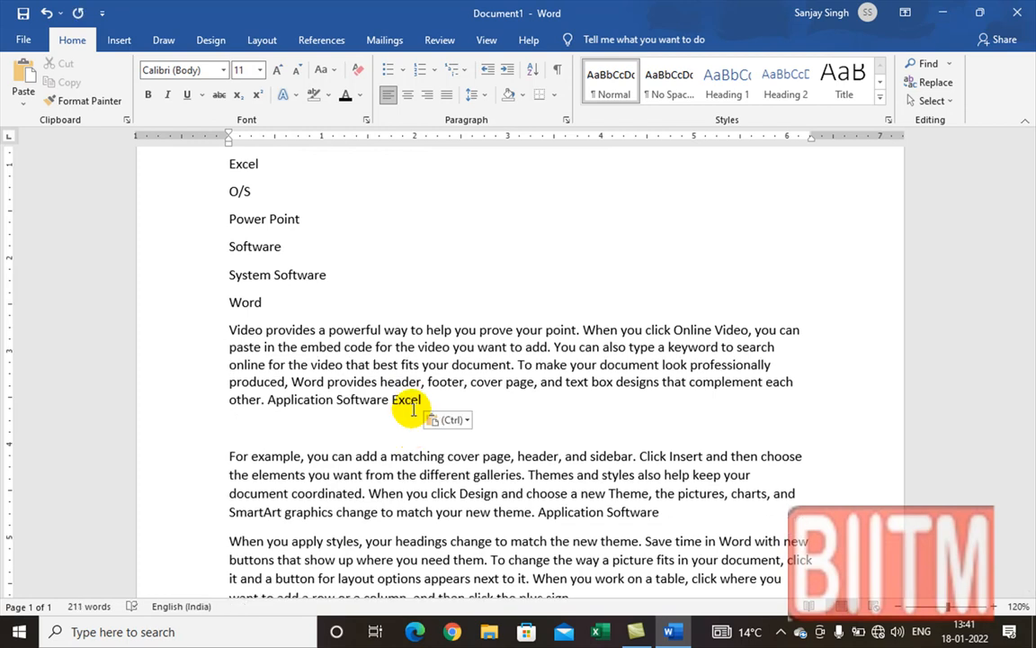
key("Delete")
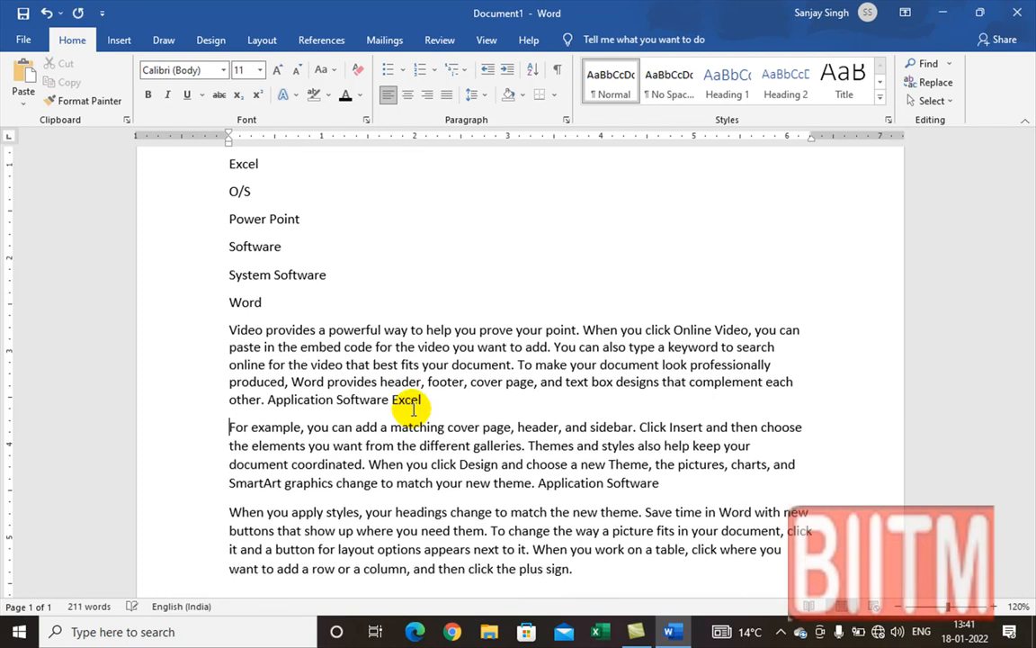
Copy the "System Software" line and paste it on a new line below the last sample paragraph
scroll(407, 415, "up", 3)
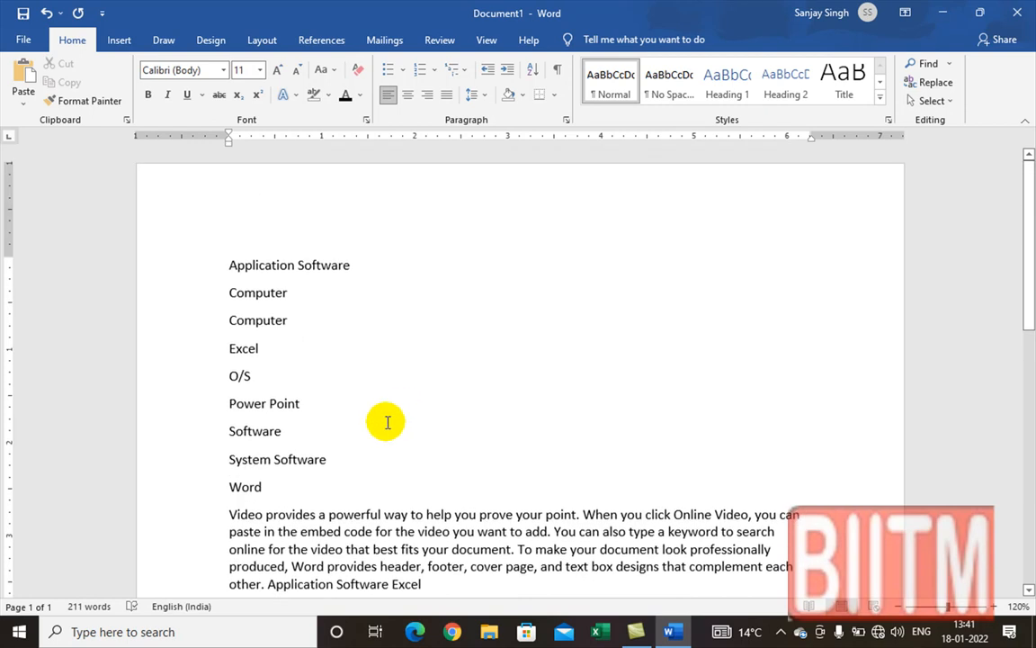
left_click_drag(225, 458, 399, 466)
key("ctrl+c")
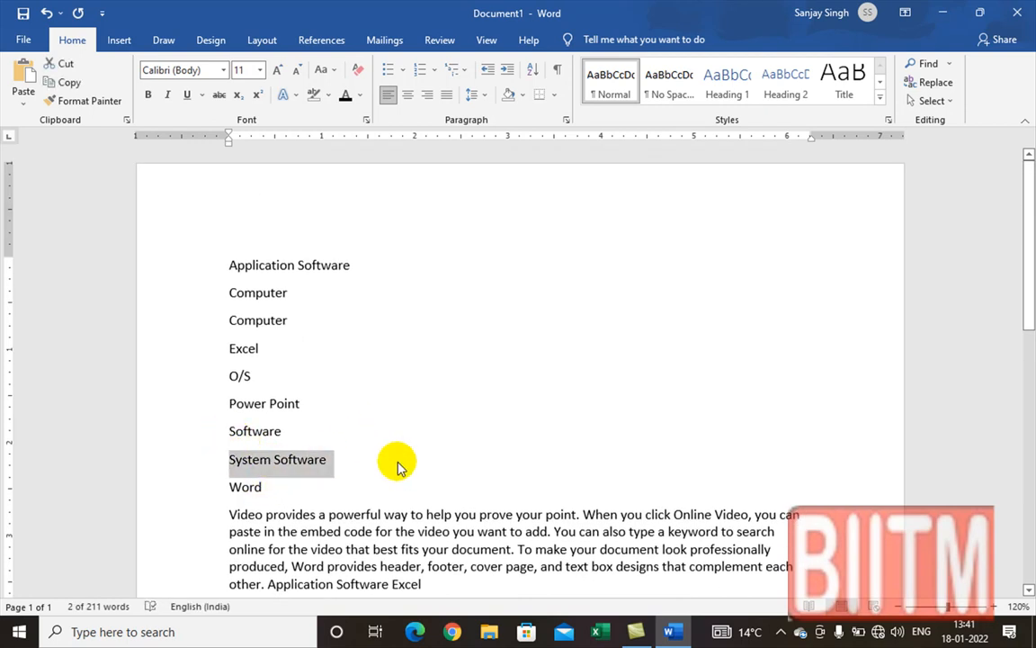
scroll(396, 468, "down", 10)
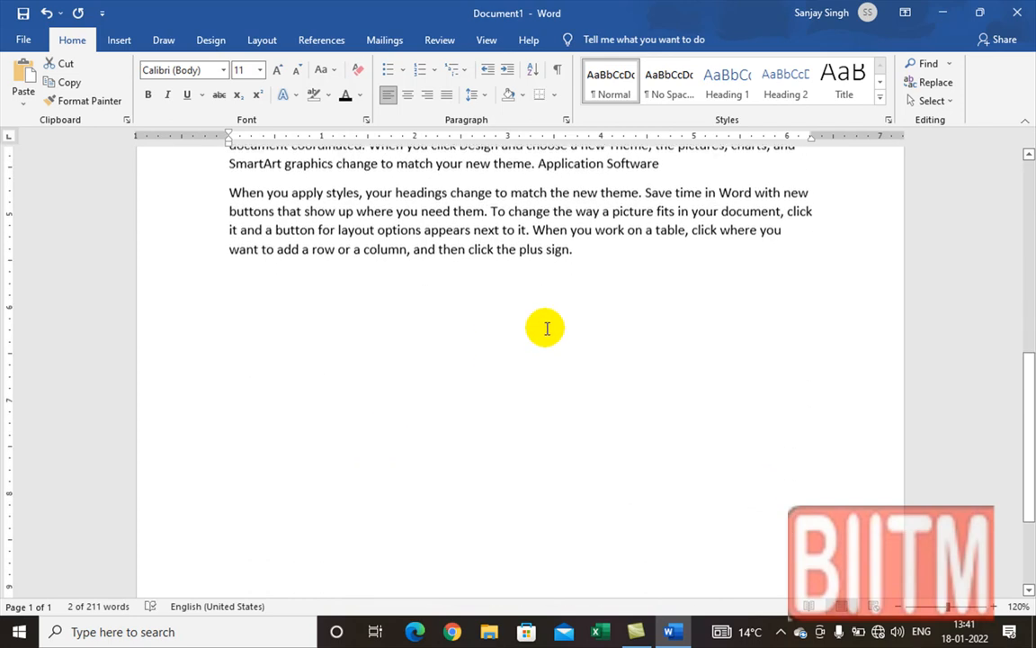
left_click(588, 264)
key("Return")
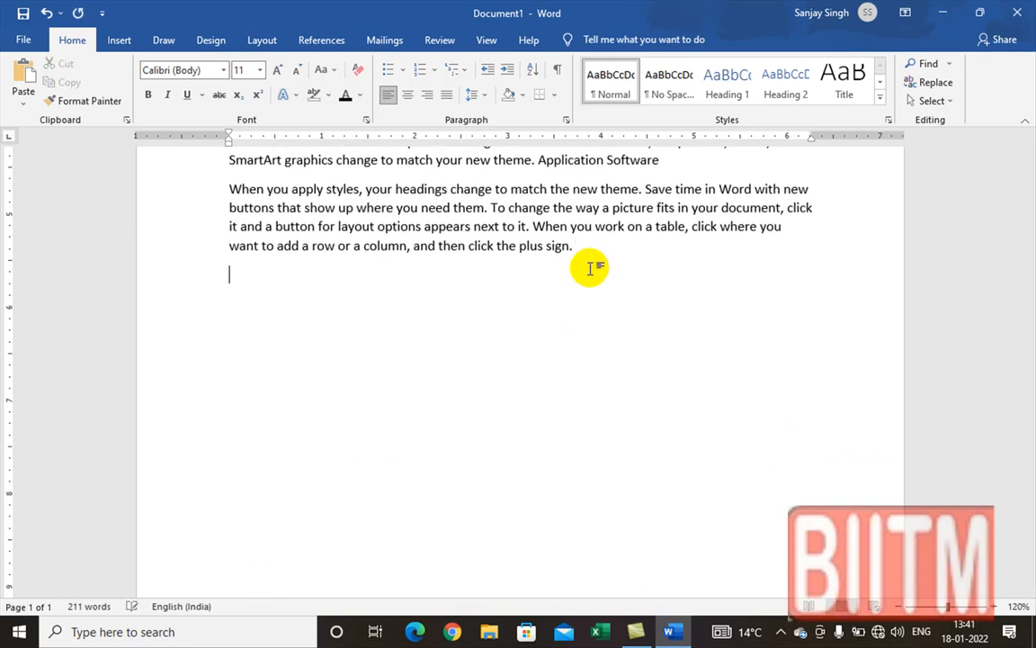
key("ctrl+v")
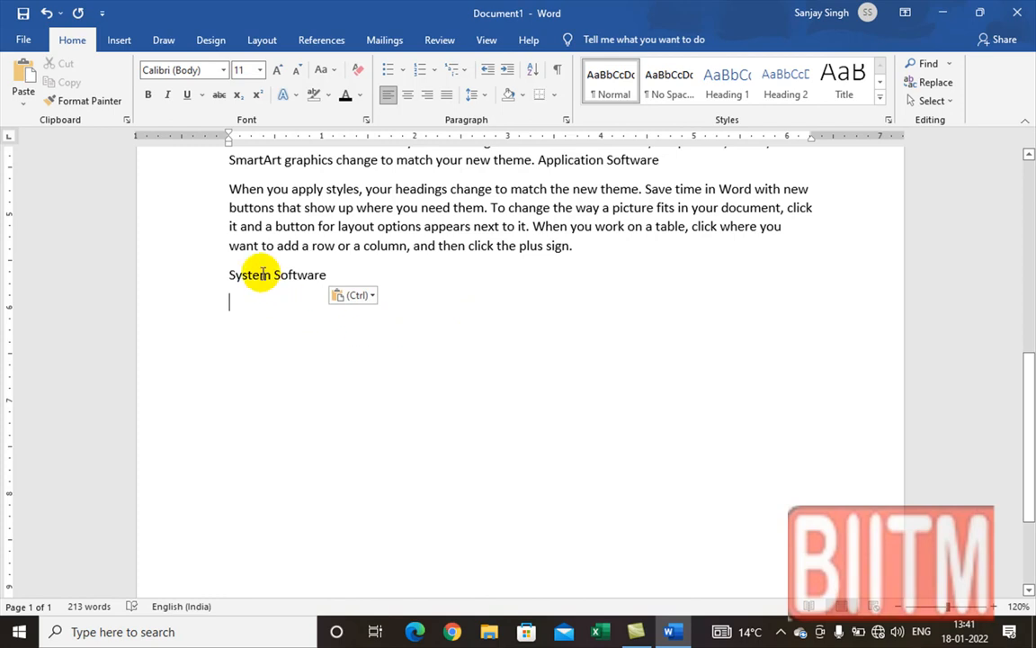
Copy the "O/S" line and paste it below "System Software" at the document's end, keeping source formatting
scroll(360, 280, "up", 10)
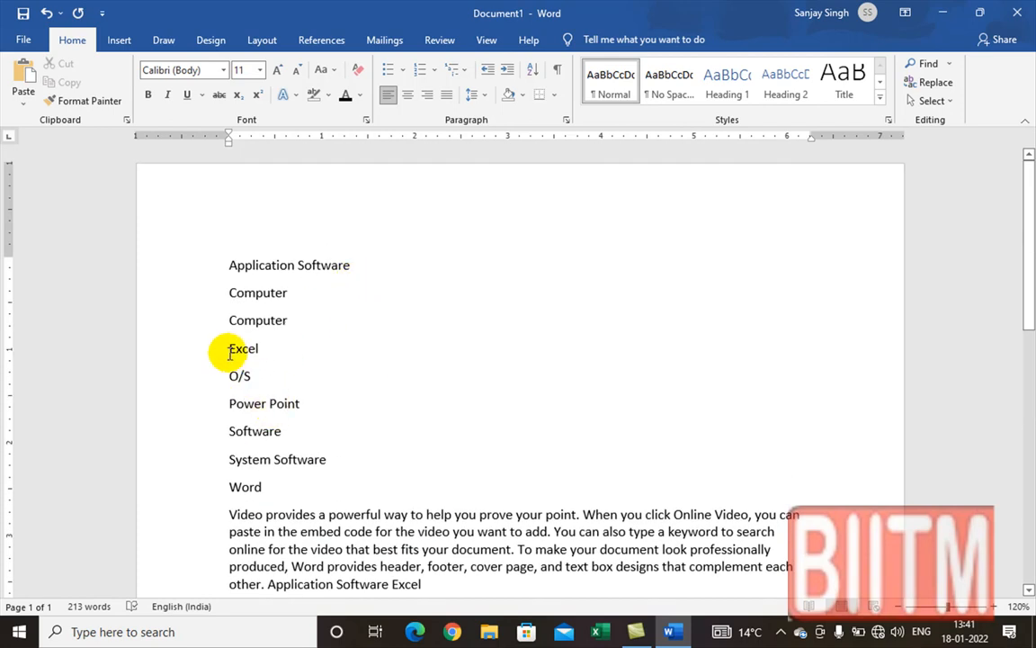
left_click_drag(231, 374, 252, 382)
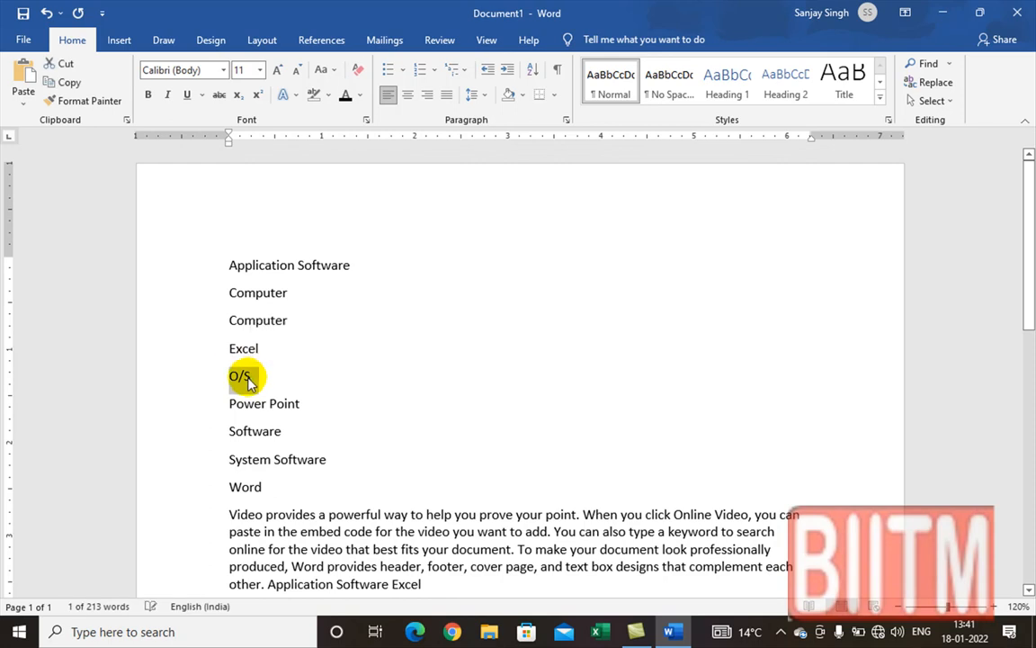
right_click(252, 382)
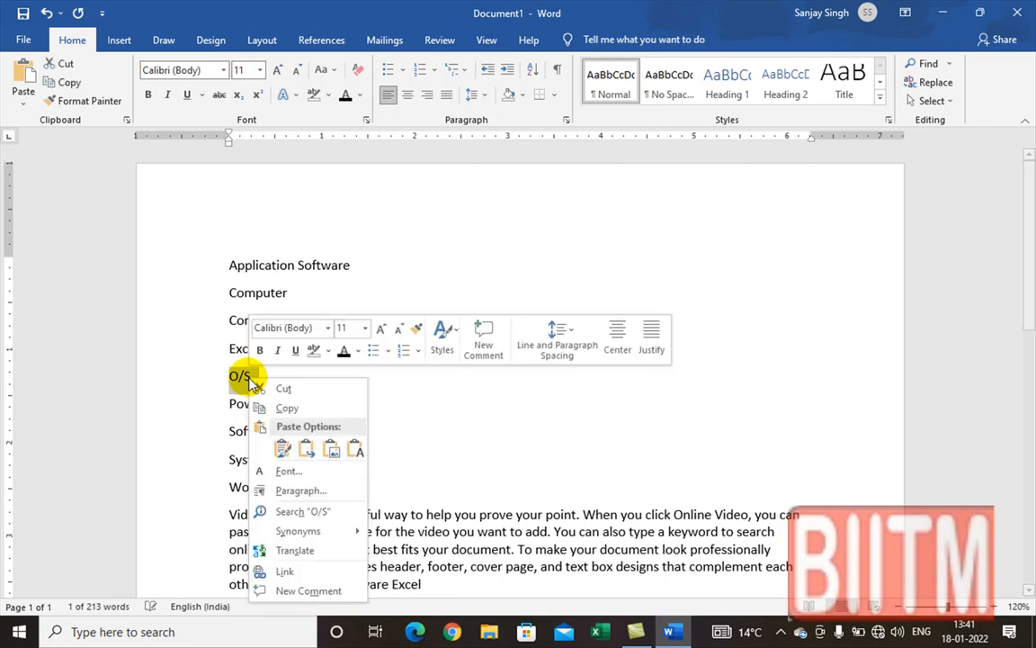
left_click(288, 410)
scroll(389, 451, "down", 7)
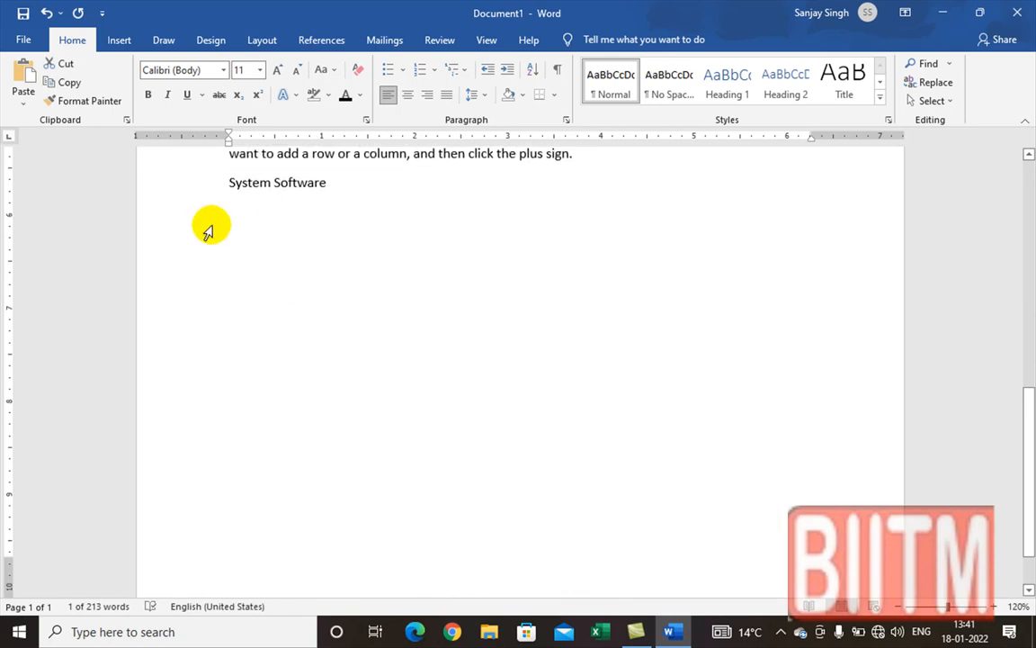
left_click(236, 234)
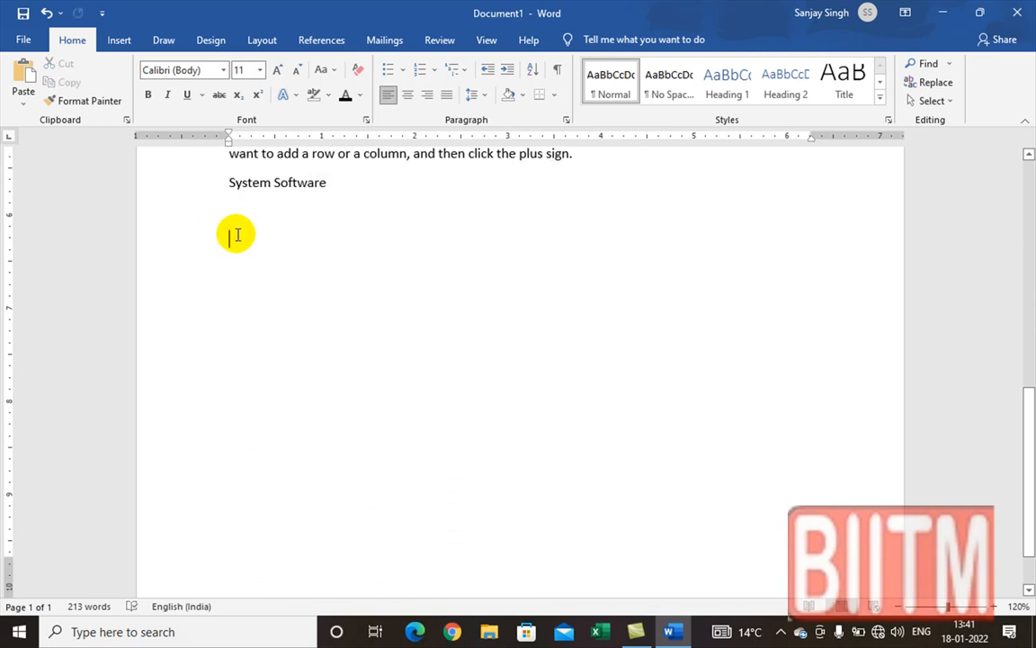
right_click(238, 236)
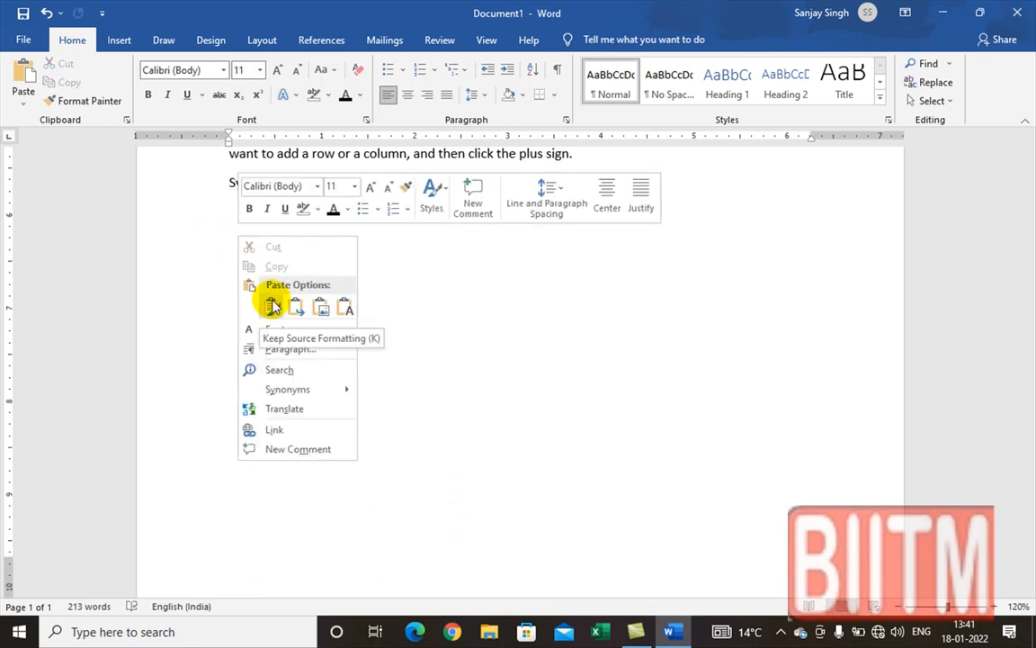
left_click(271, 303)
scroll(329, 303, "up", 6)
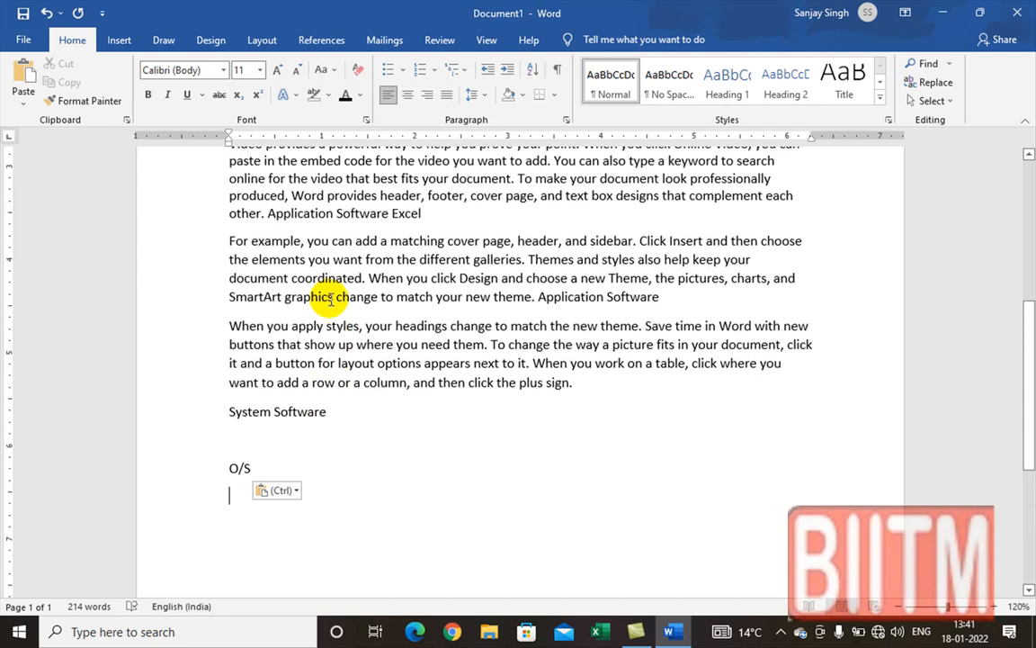
scroll(330, 297, "up", 5)
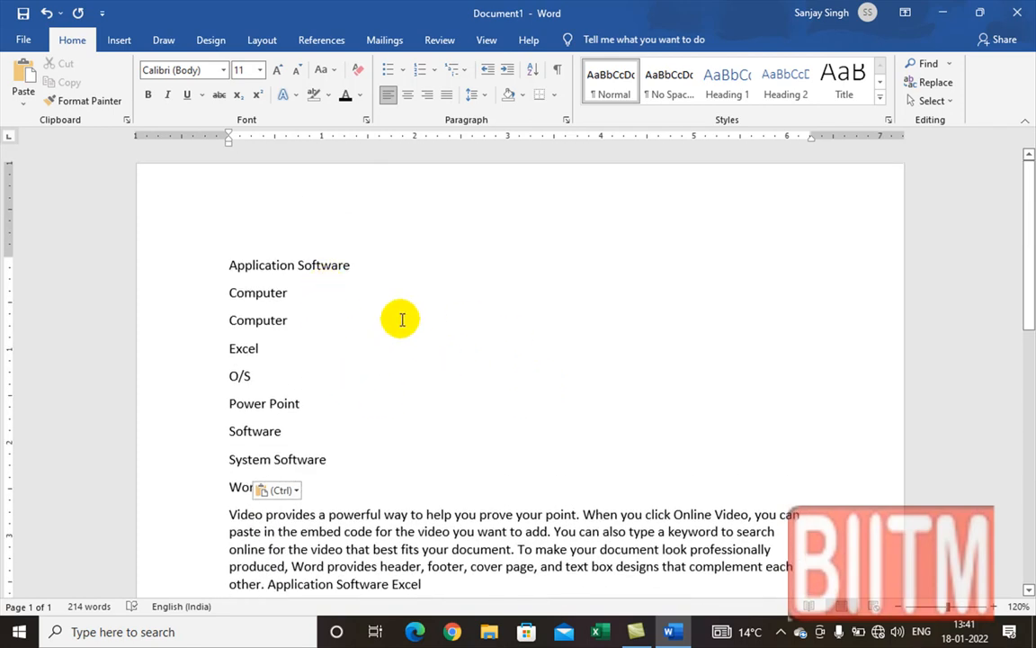
scroll(402, 320, "down", 1)
scroll(401, 320, "down", 10)
scroll(398, 317, "up", 5)
scroll(400, 315, "up", 4)
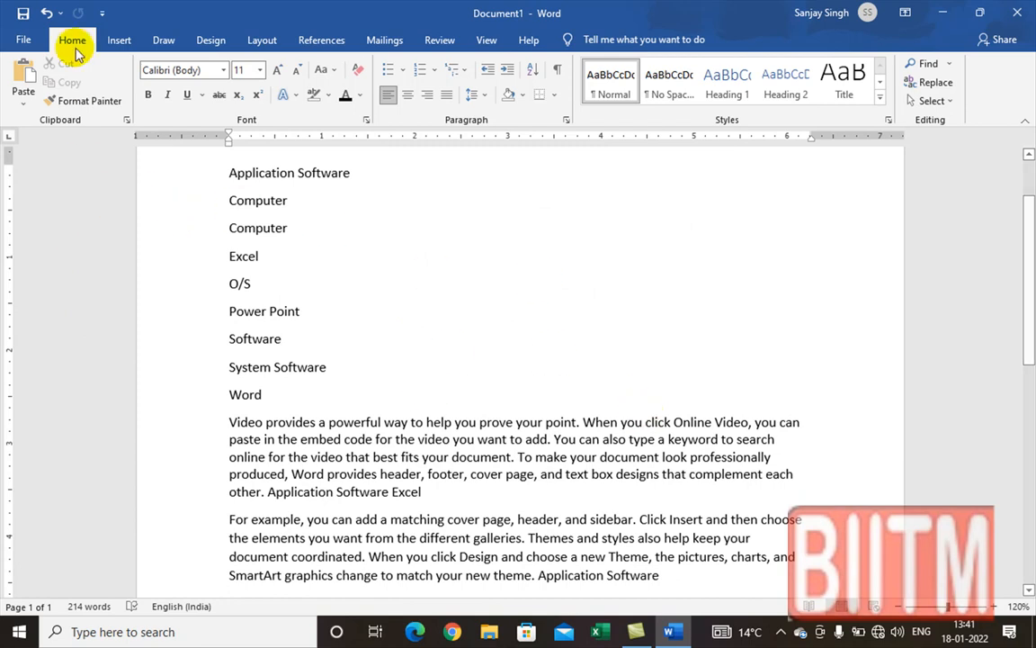
Show the Clipboard pane and collect the "Application Software" and "Excel" lines in it by copying each
left_click(128, 123)
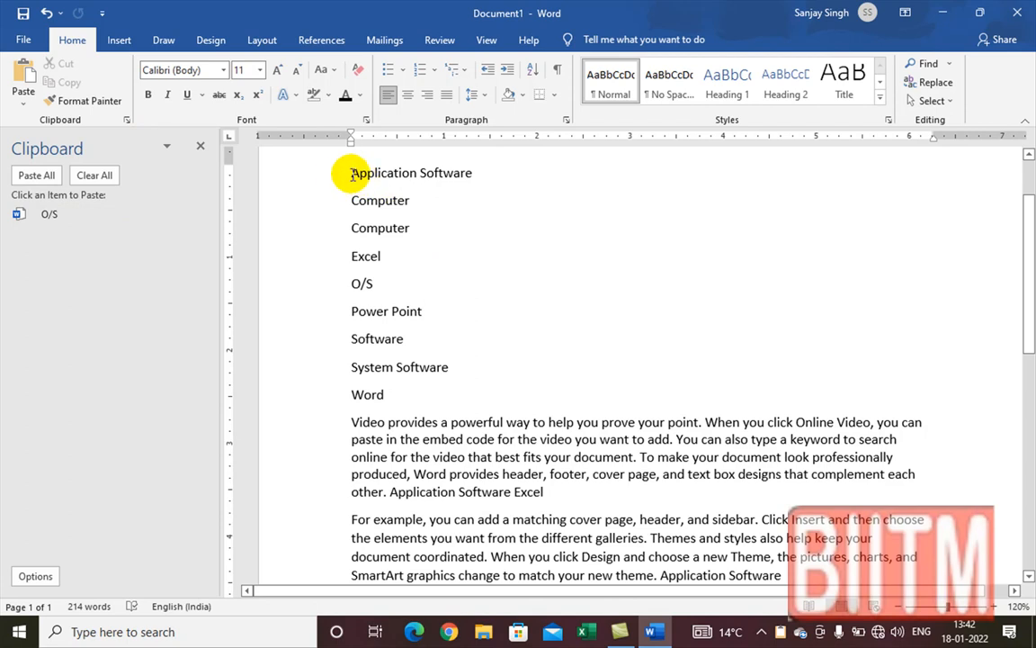
left_click_drag(349, 172, 467, 179)
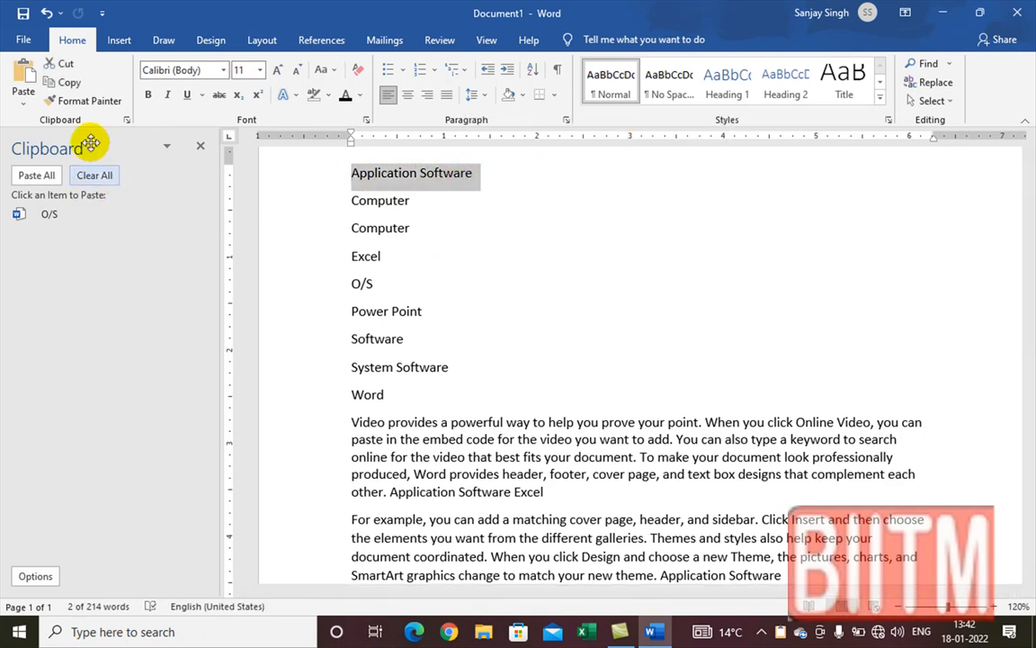
left_click(69, 84)
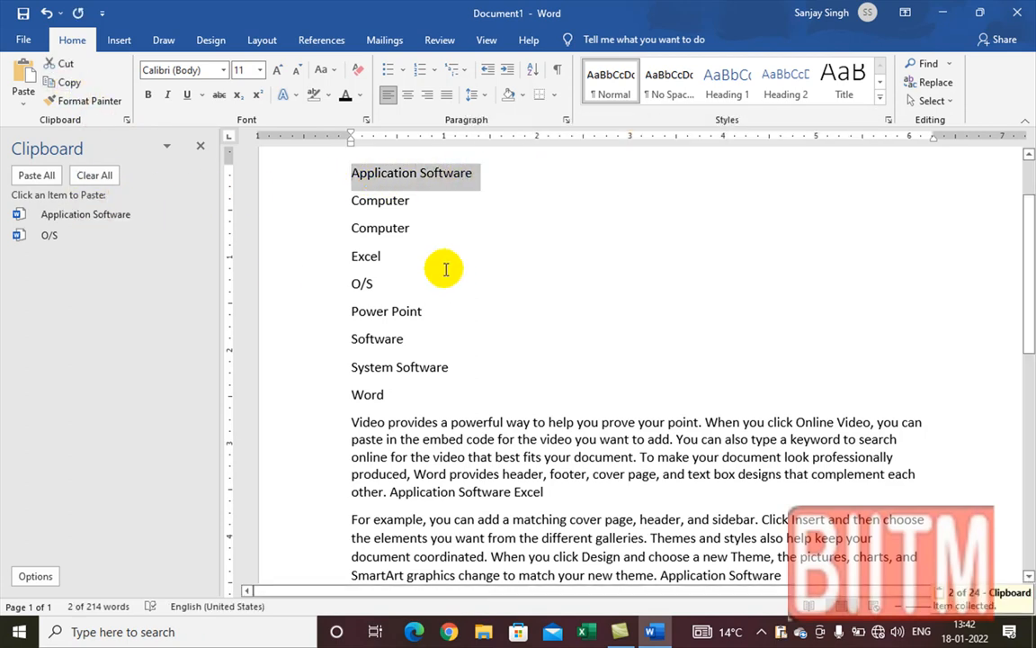
left_click_drag(349, 255, 381, 256)
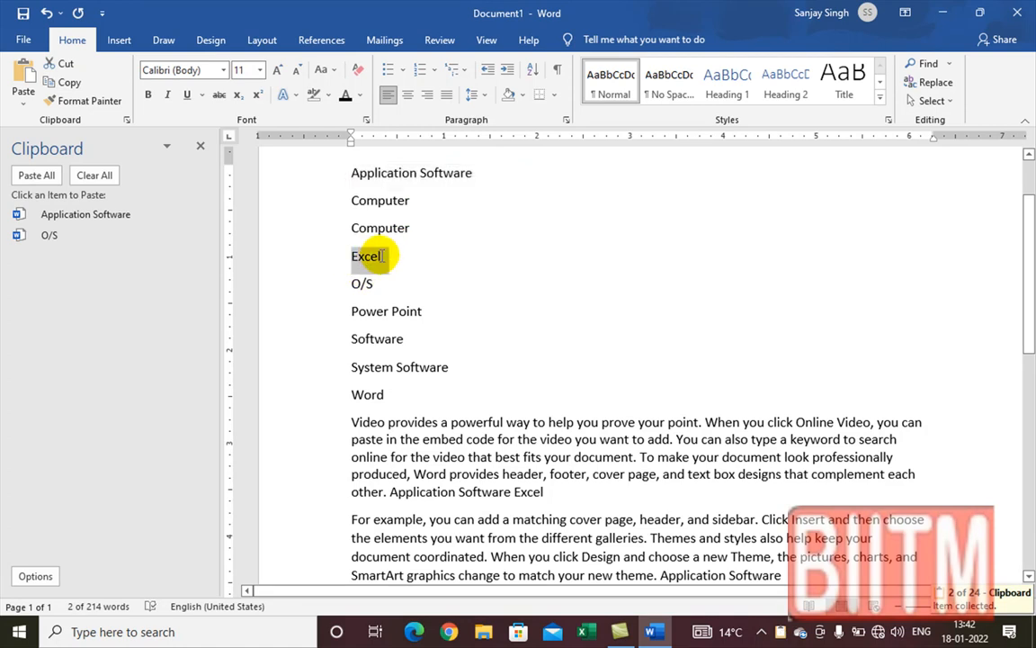
left_click(70, 82)
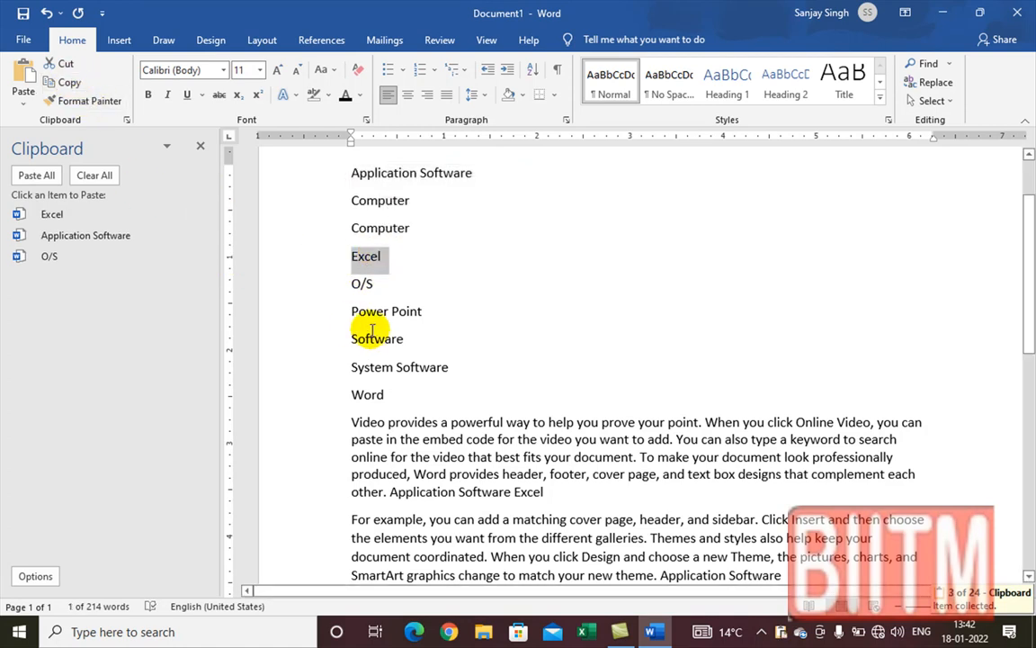
Copy "System Software", "Word" and the second "Computer" from the list one after another to collect them on the clipboard
left_click_drag(349, 365, 433, 364)
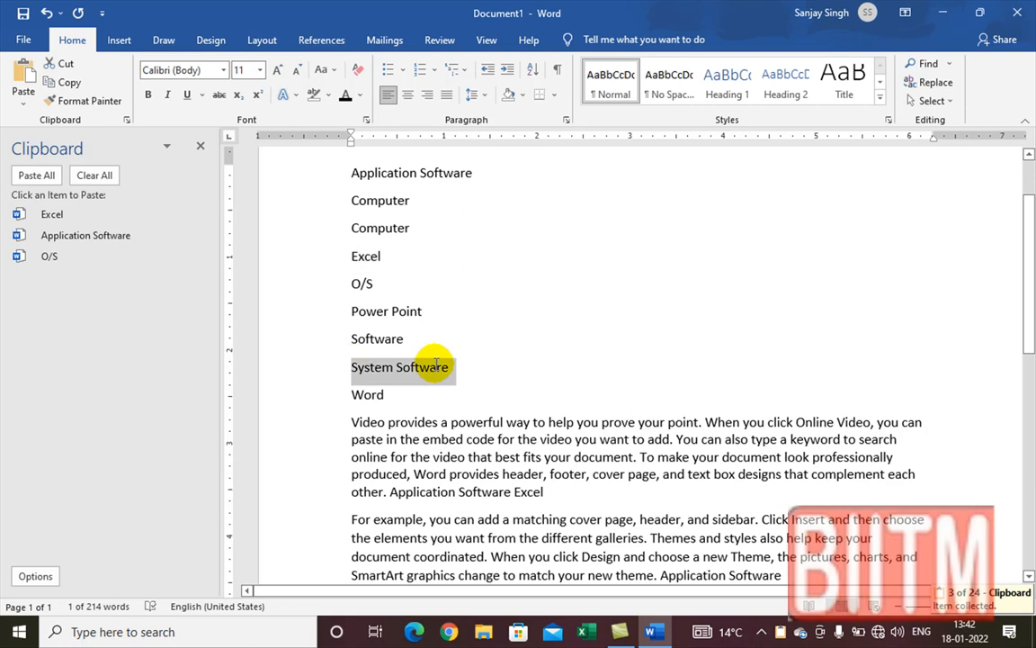
left_click(49, 81)
left_click_drag(348, 394, 382, 395)
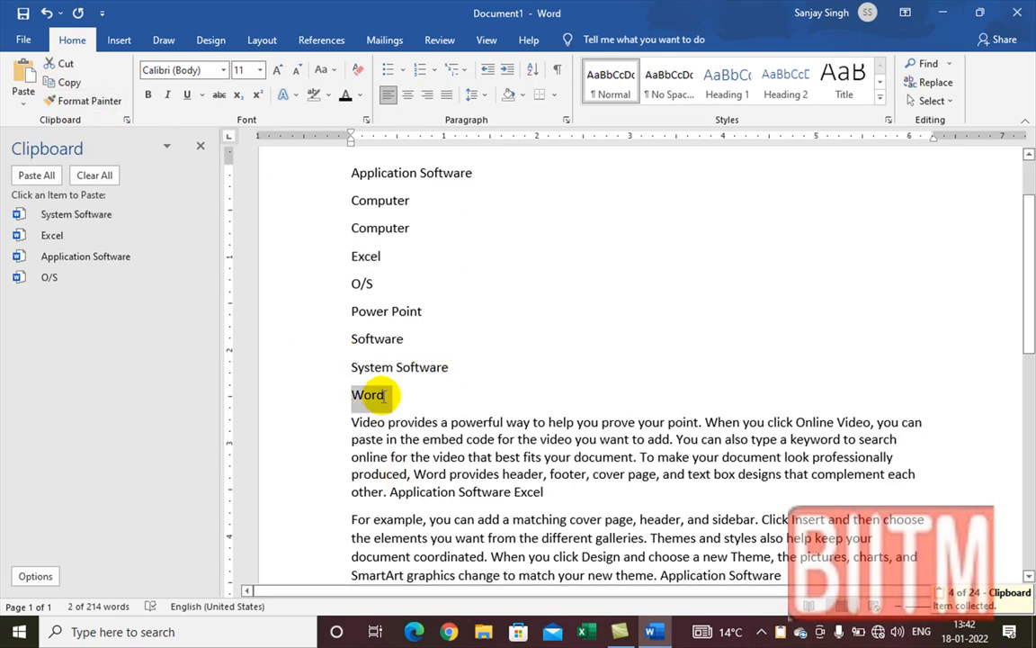
left_click(67, 86)
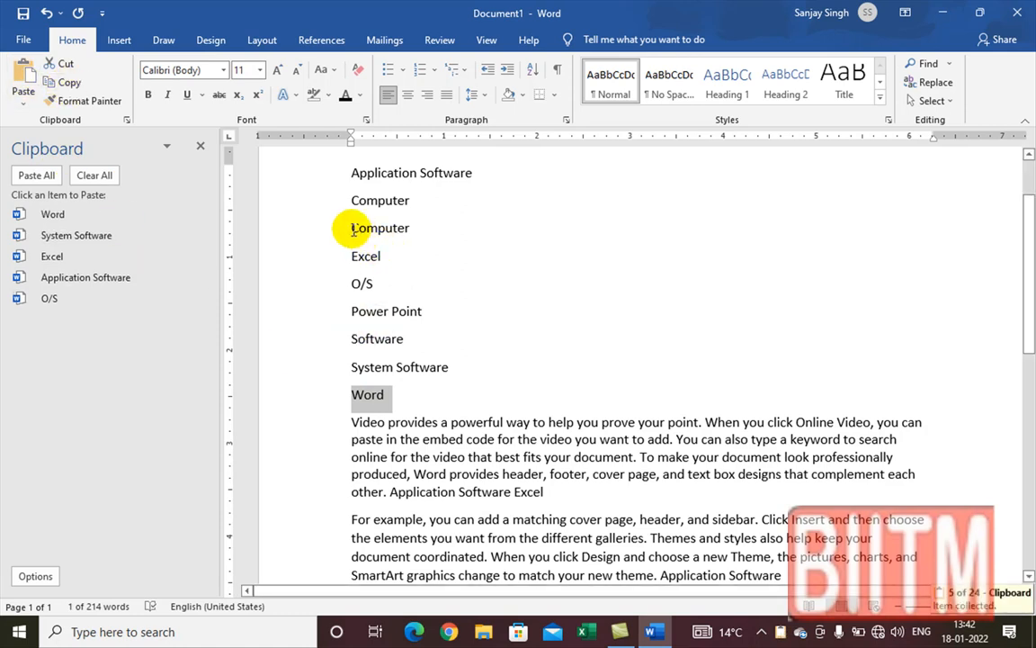
left_click_drag(351, 229, 415, 230)
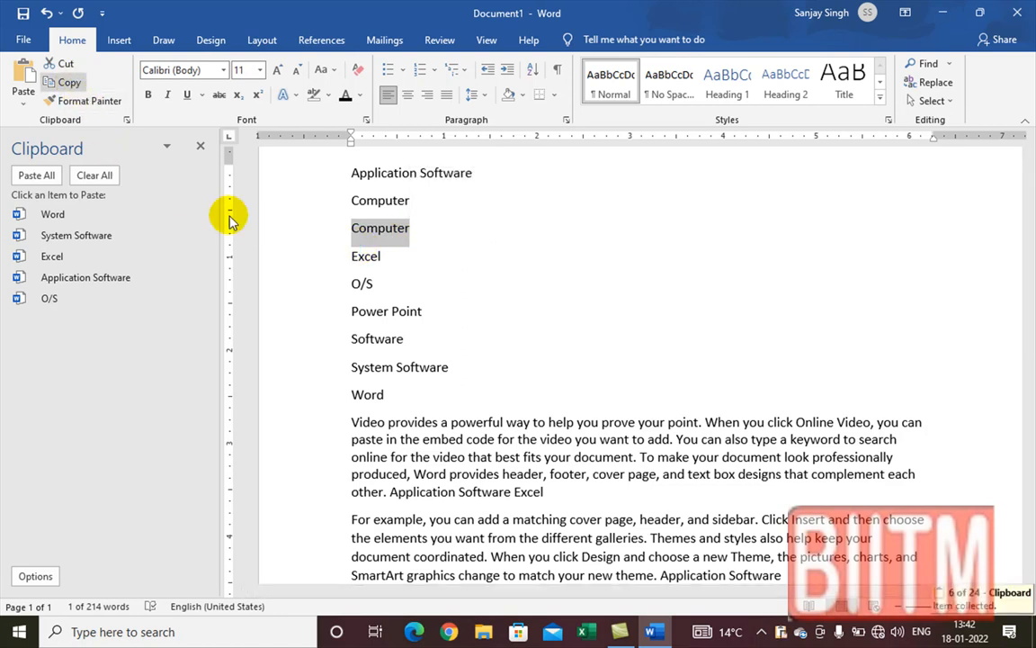
left_click(80, 87)
scroll(539, 395, "down", 8)
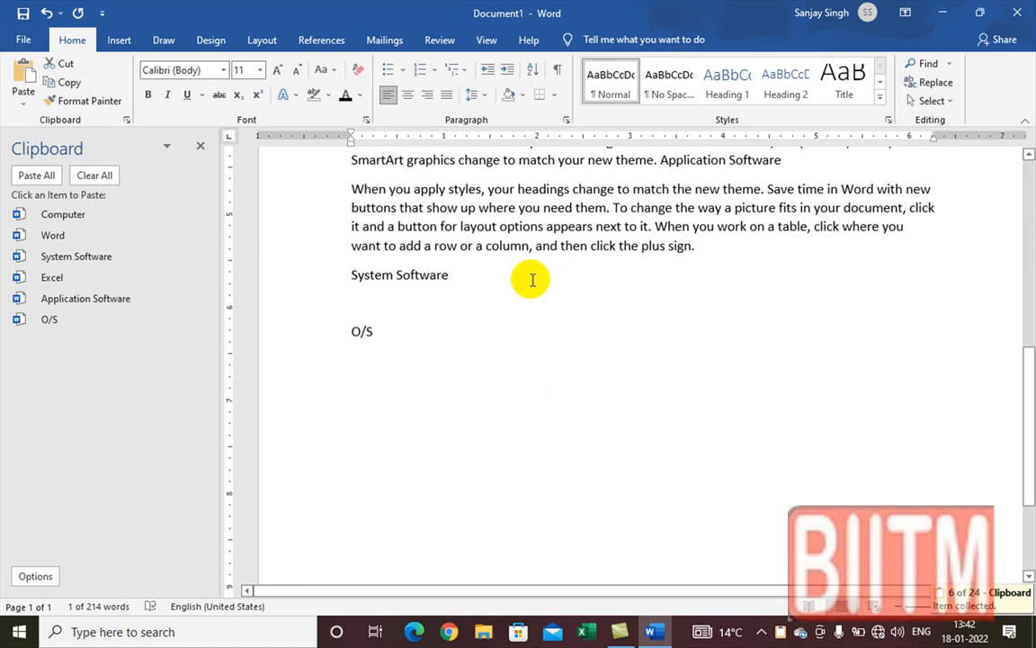
Paste the collected "Computer", "System Software", "Excel", "Application Software" and "O/S" items one by one from the Clipboard pane after the last sample paragraph
left_click(706, 245)
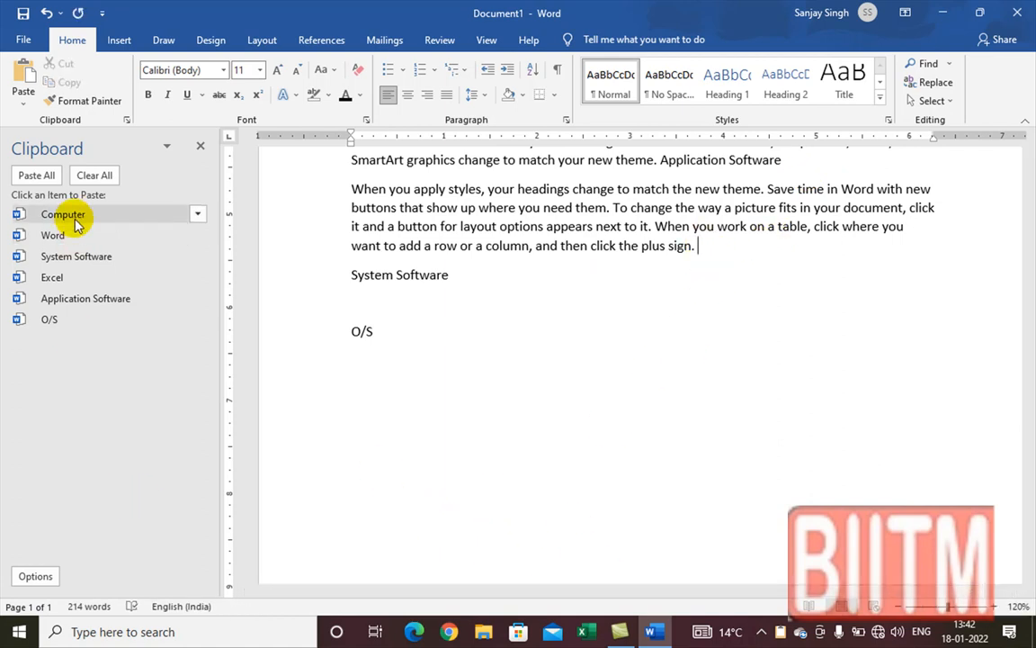
left_click(63, 214)
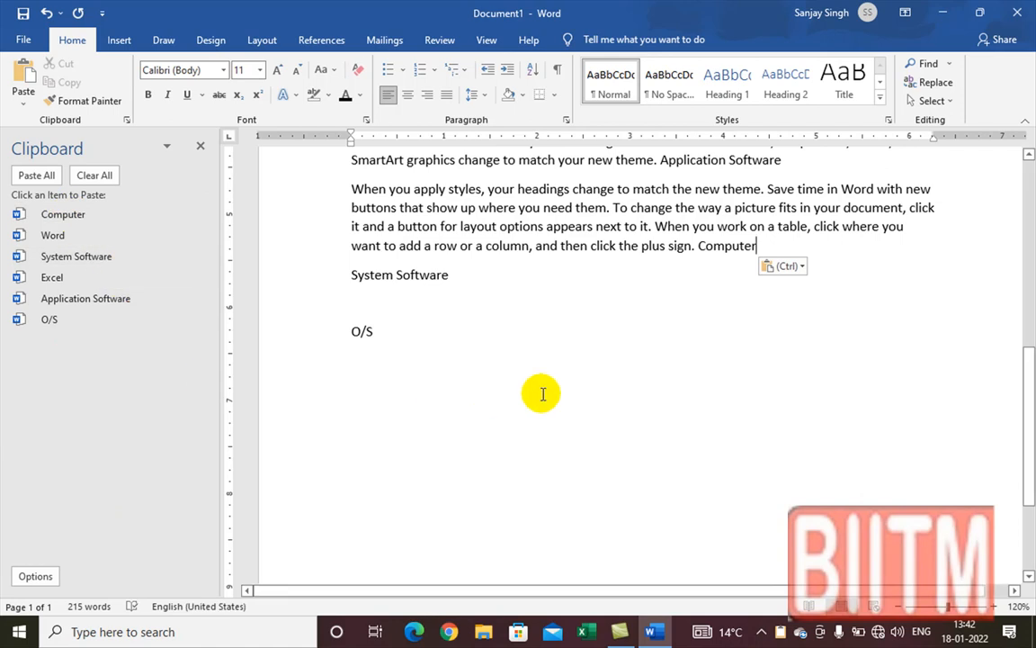
left_click(83, 258)
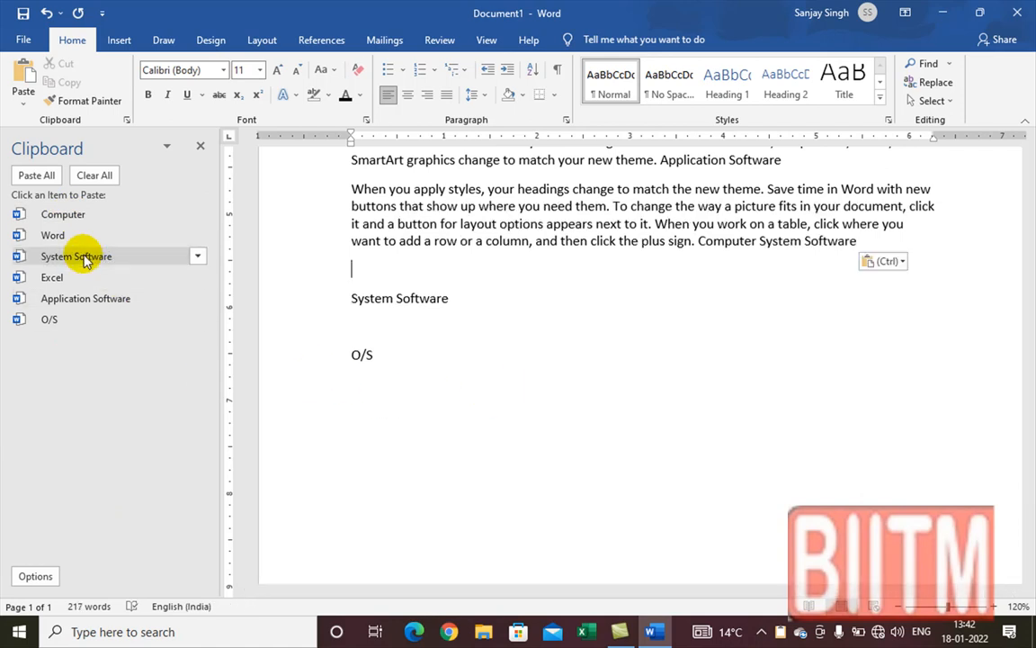
left_click(51, 285)
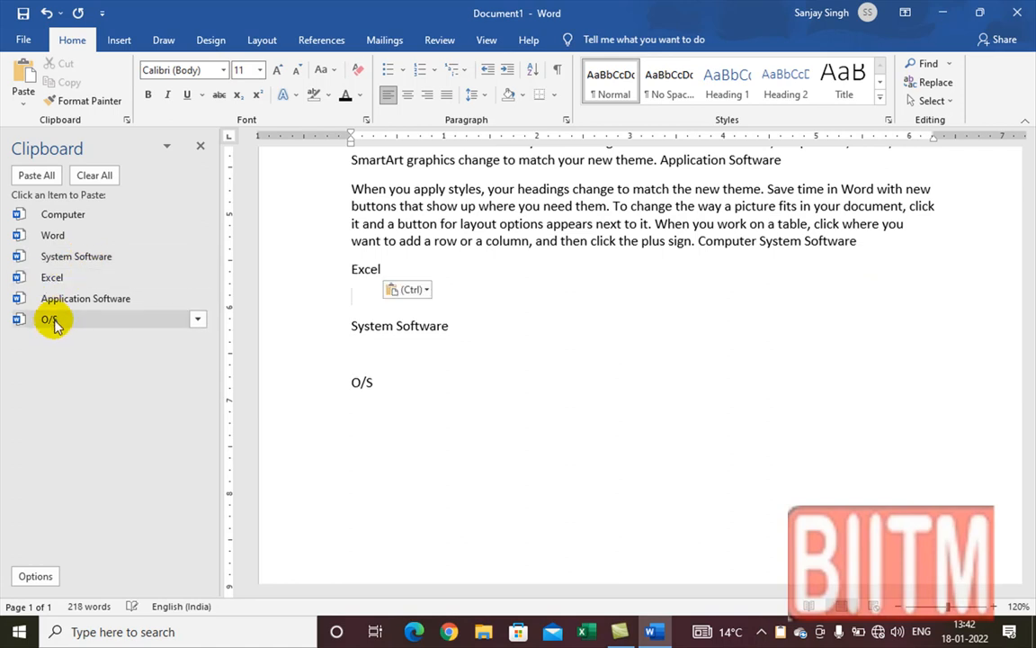
left_click(61, 300)
left_click(54, 322)
left_click(796, 160)
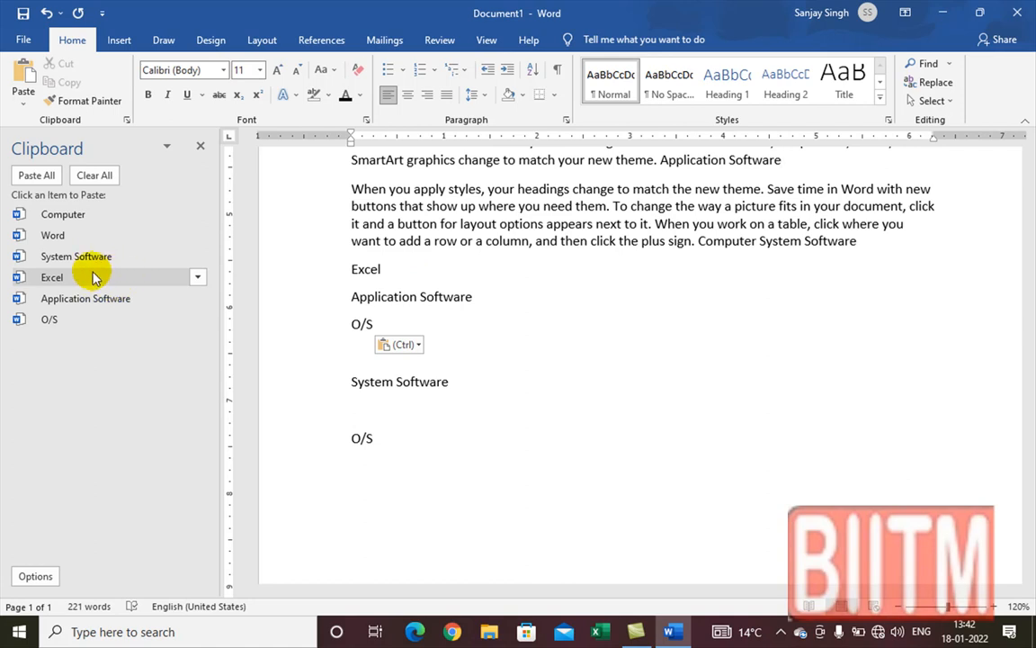
Paste all collected clipboard items at once below the document's last "O/S" line, and clear and close the Clipboard pane
left_click(460, 336)
key("Return")
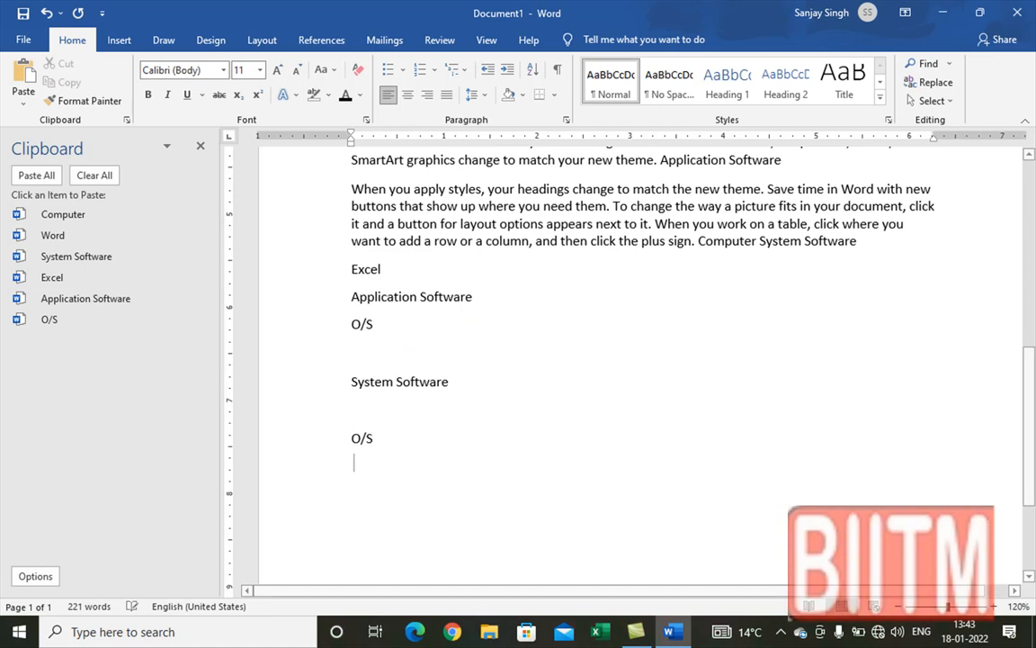
left_click(36, 176)
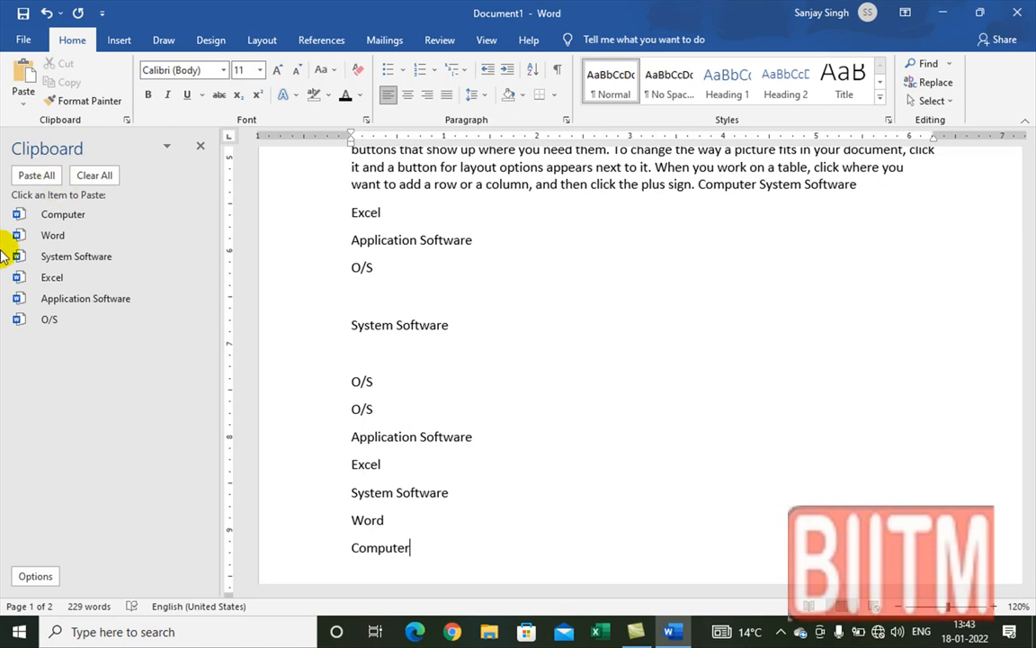
left_click(90, 179)
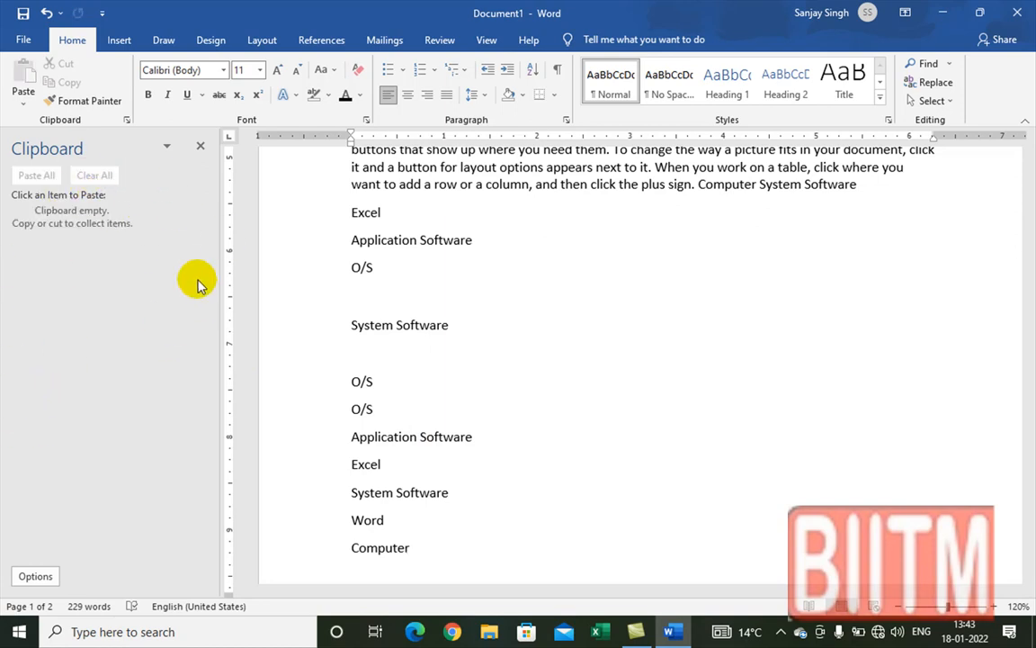
left_click(200, 149)
Apply the orange-outlined text effect to the first "Computer" line and copy its formatting to "a powerful" in the first sample paragraph
scroll(407, 414, "up", 10)
scroll(407, 407, "up", 3)
scroll(407, 405, "down", 3)
scroll(408, 403, "up", 3)
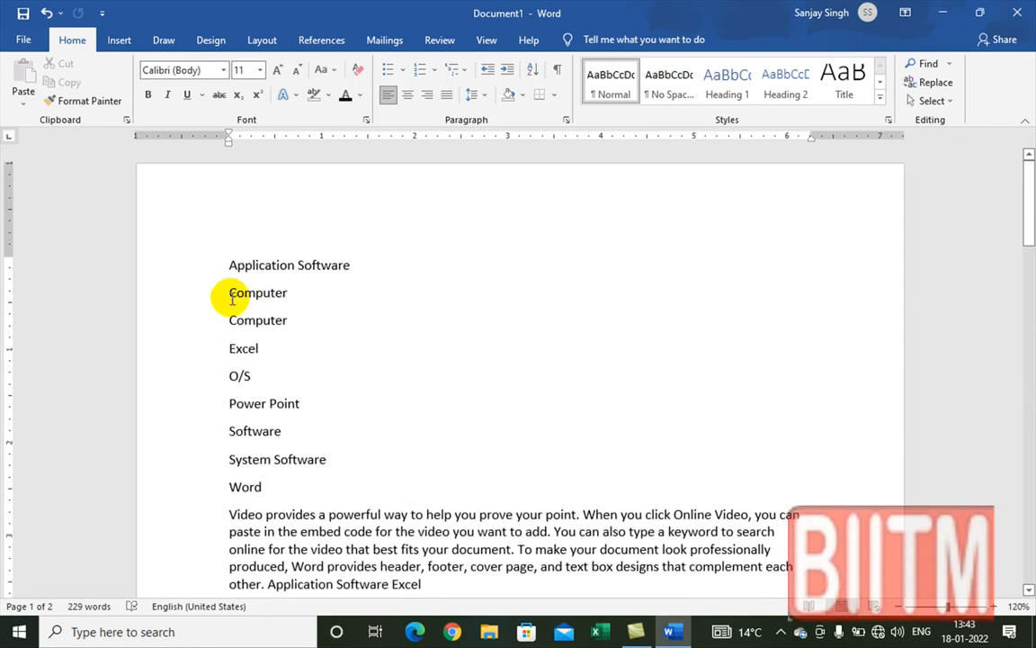
left_click_drag(230, 289, 294, 292)
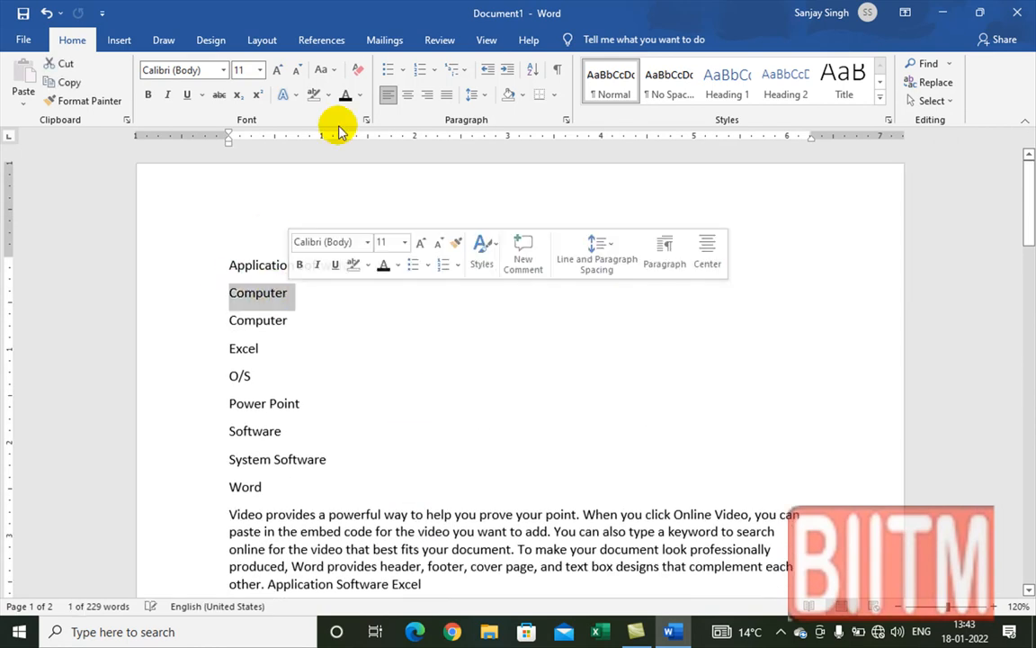
left_click(296, 97)
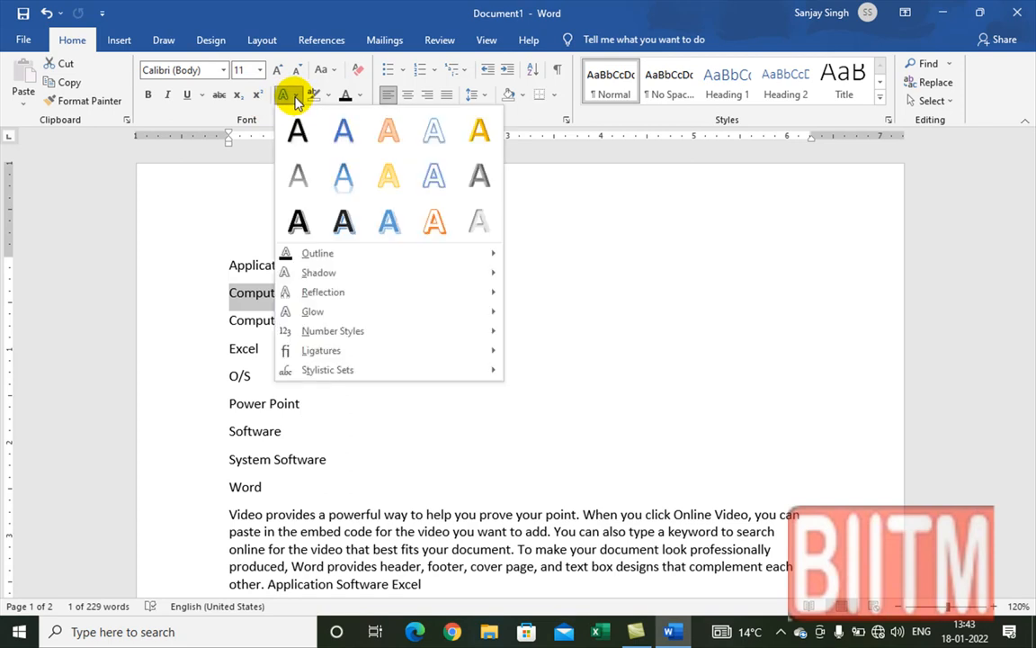
mouse_move(326, 275)
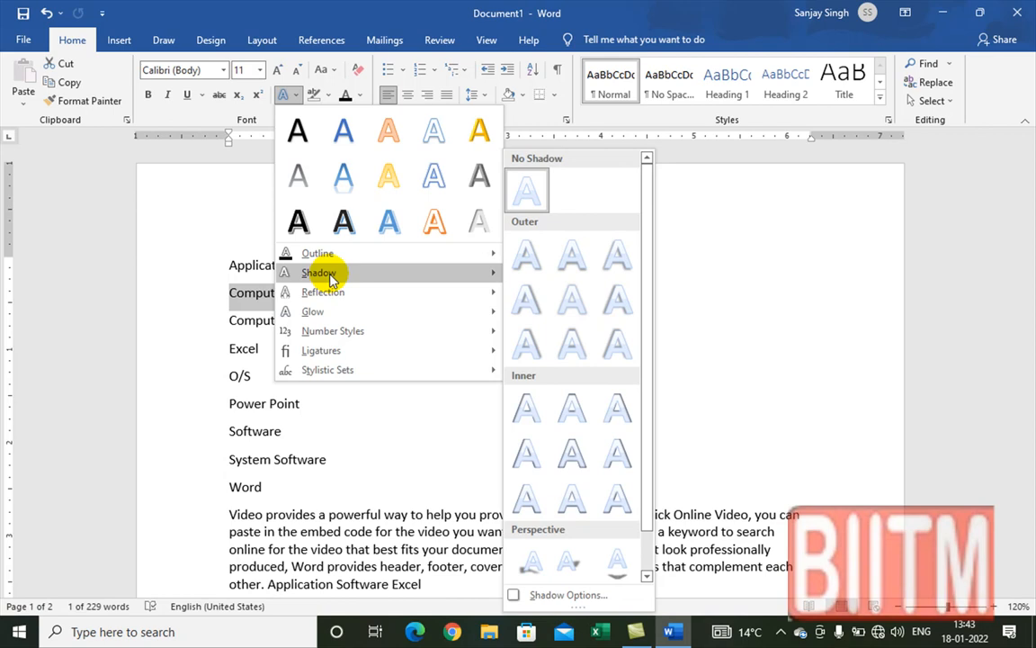
mouse_move(336, 300)
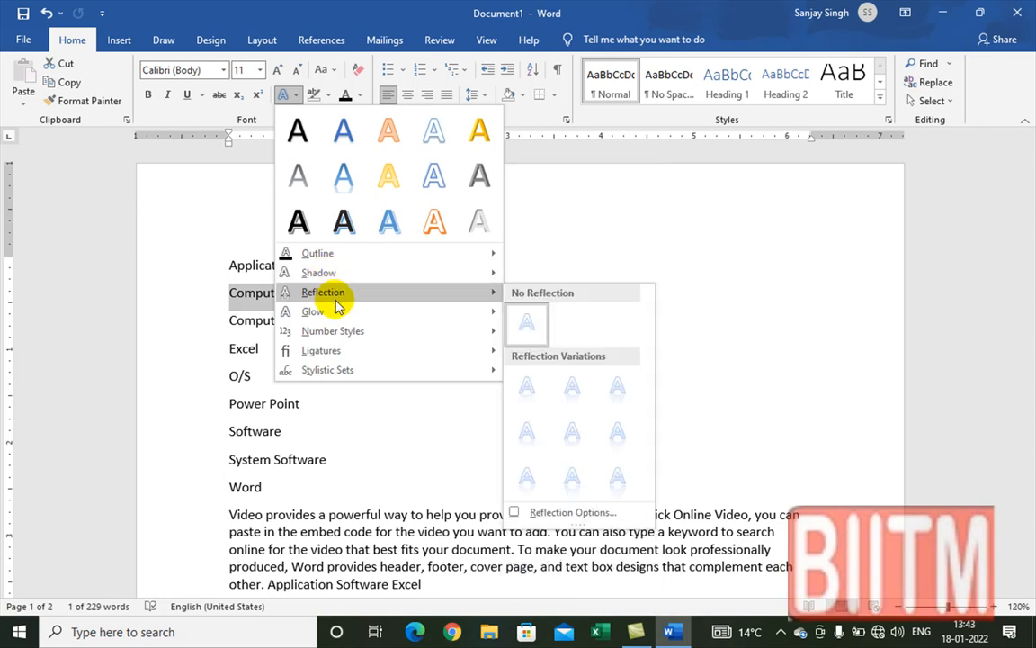
left_click(431, 224)
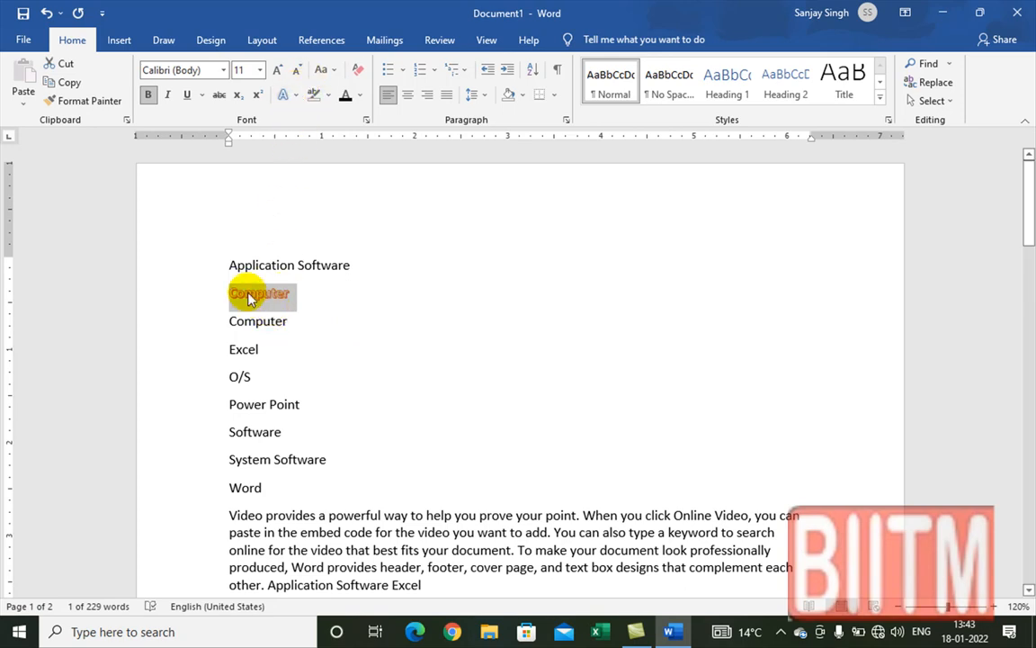
left_click(60, 103)
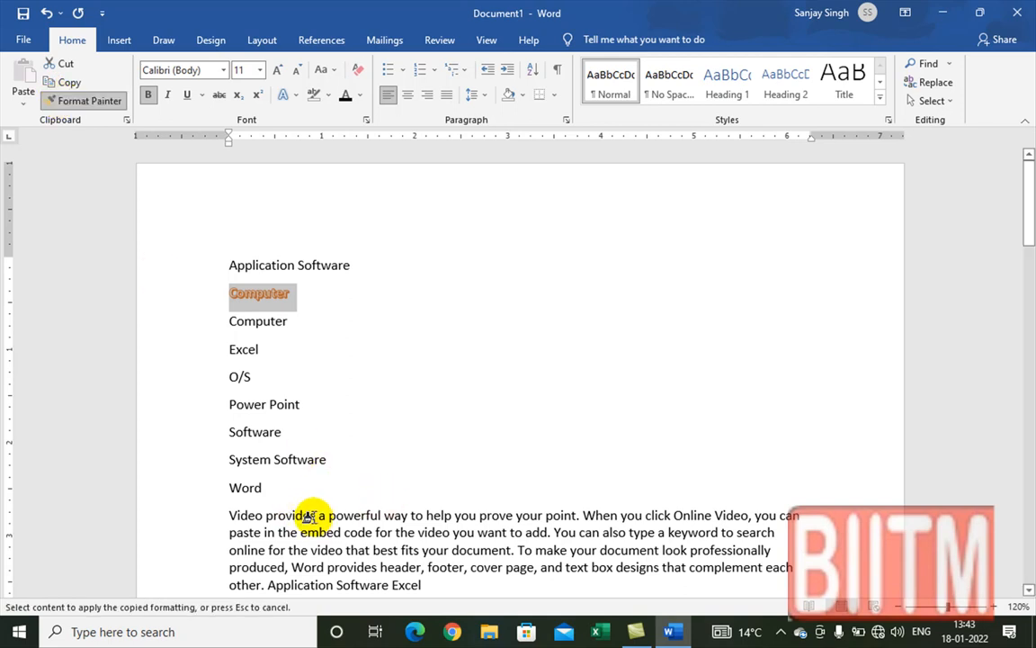
left_click_drag(320, 515, 370, 515)
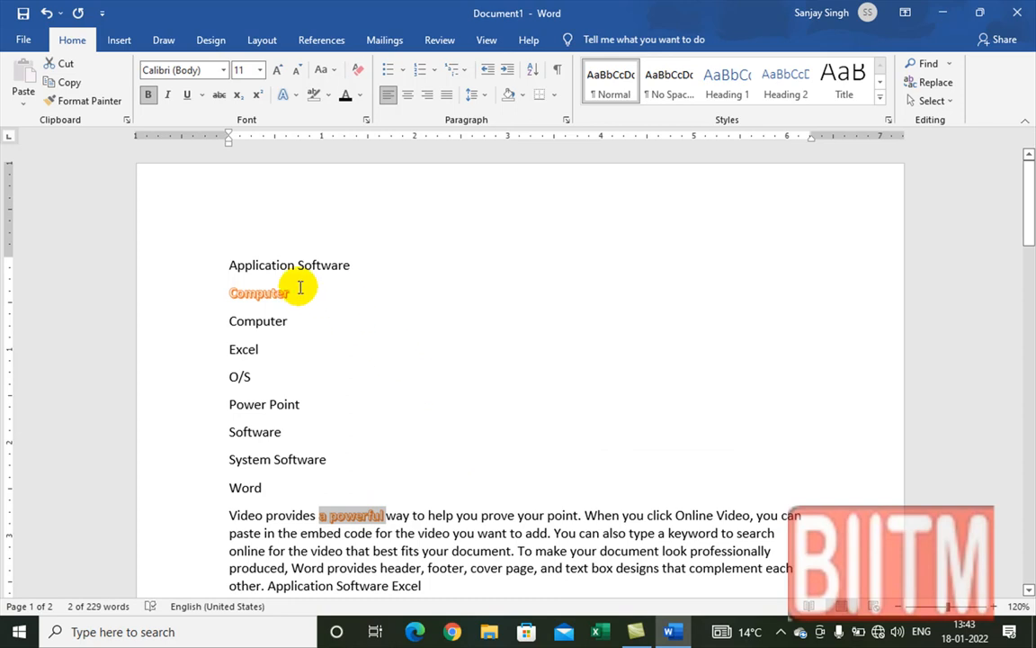
Use a locked Format Painter to copy the "Computer" formatting to "want from the different galleries" and both "Application Software" lines below the paragraphs, and switch it off
left_click(245, 294)
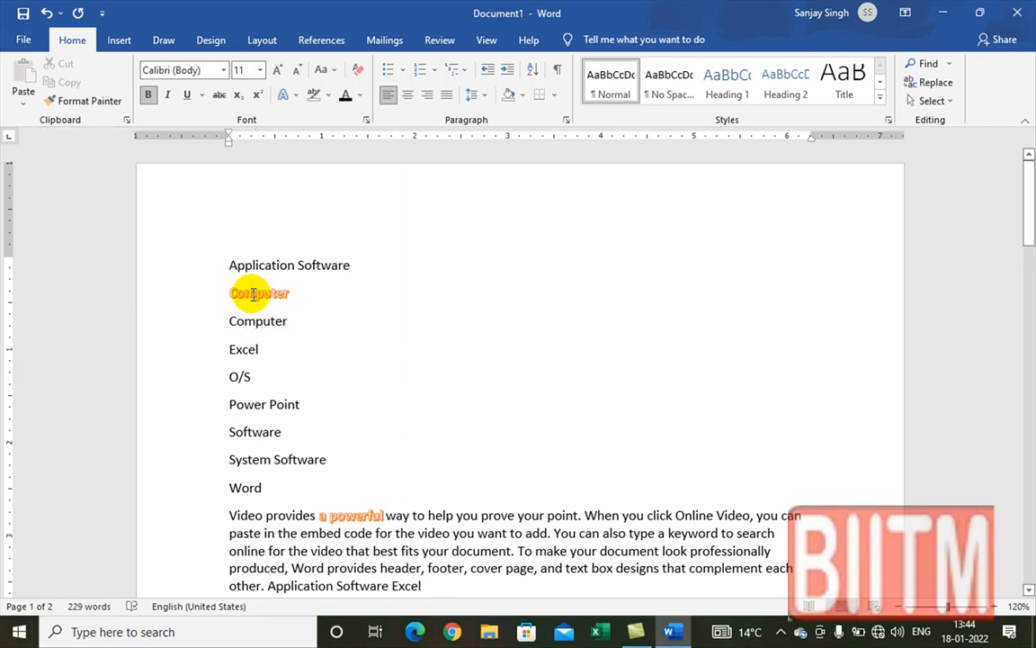
left_click(89, 102)
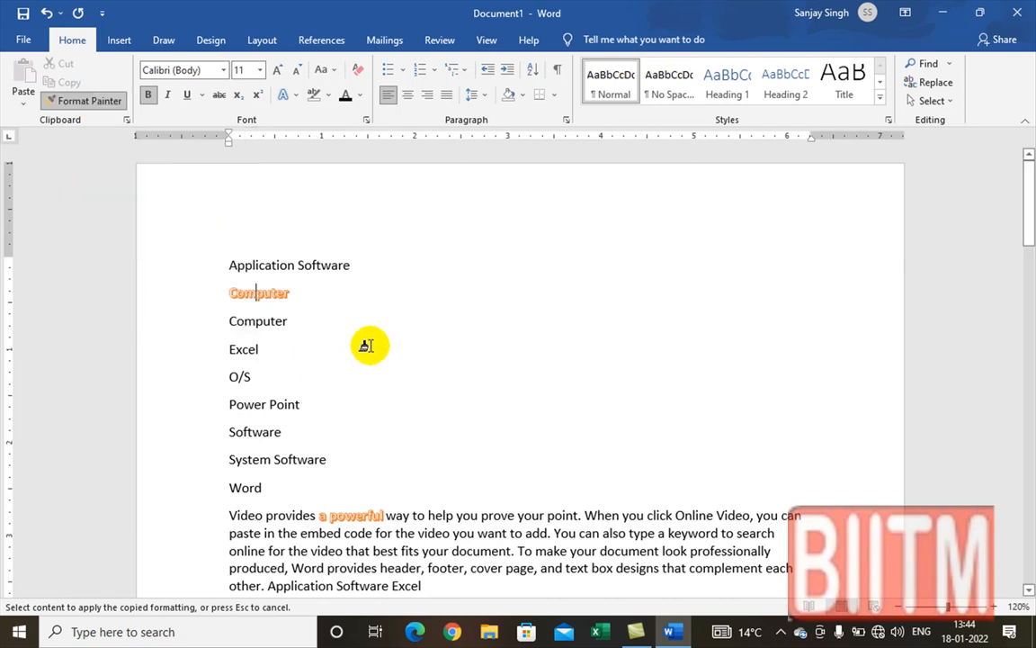
scroll(422, 456, "down", 5)
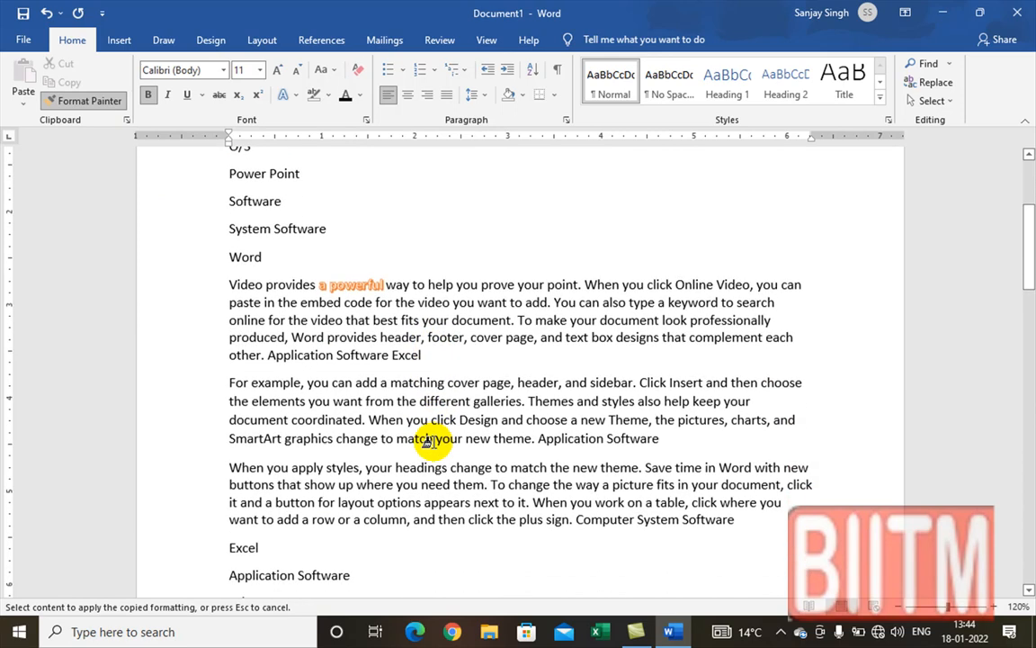
left_click_drag(330, 404, 525, 403)
scroll(396, 446, "down", 4)
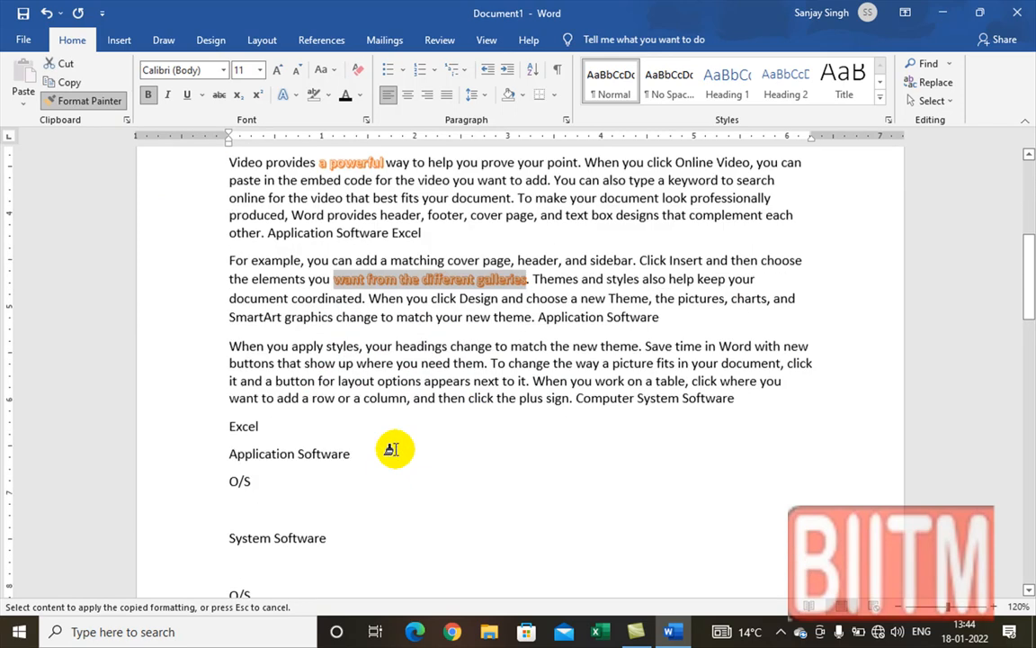
left_click_drag(221, 392, 352, 392)
scroll(342, 455, "down", 4)
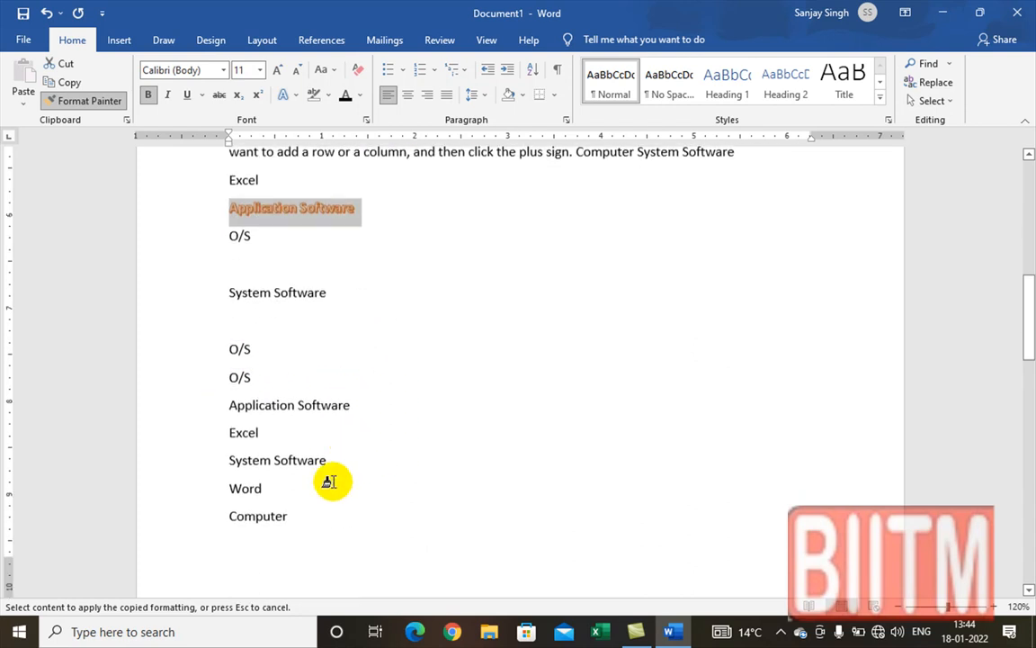
left_click_drag(231, 399, 362, 403)
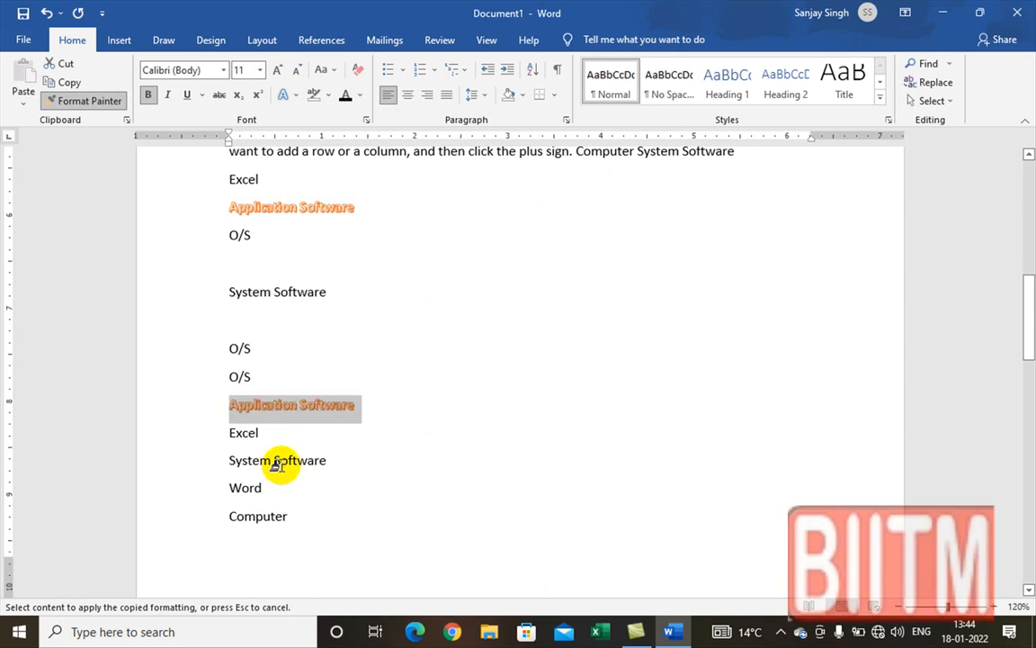
scroll(348, 474, "up", 1)
scroll(301, 351, "up", 10)
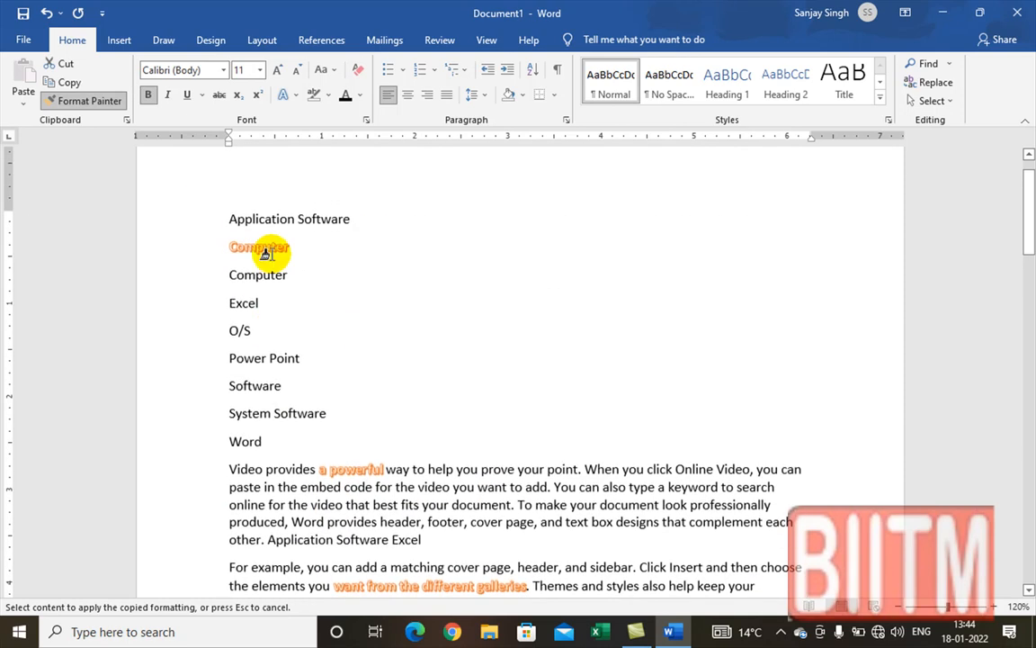
left_click(92, 102)
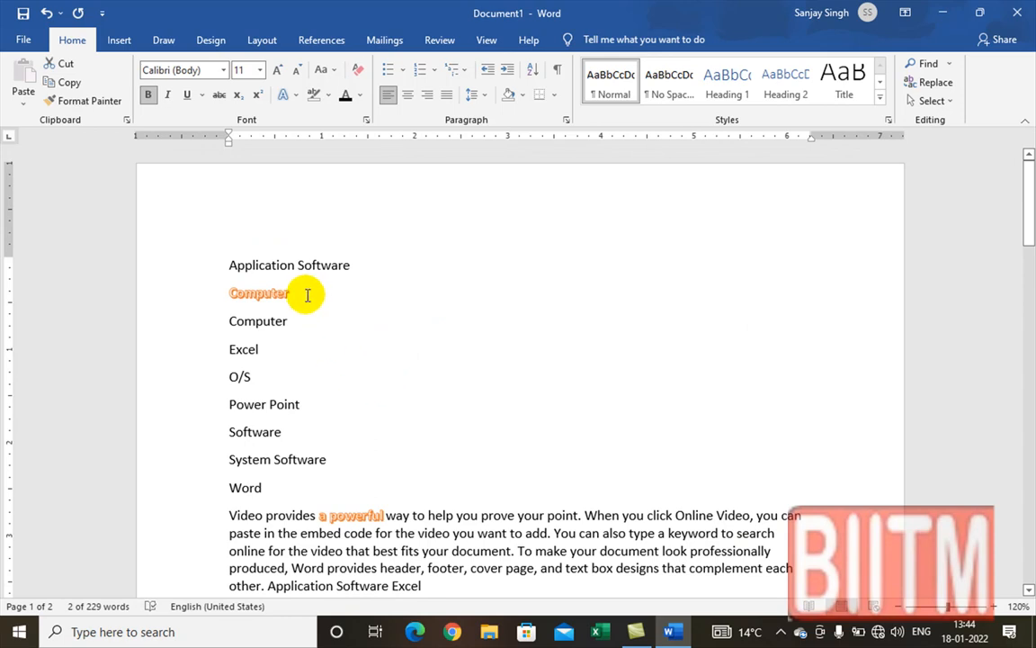
left_click(278, 264)
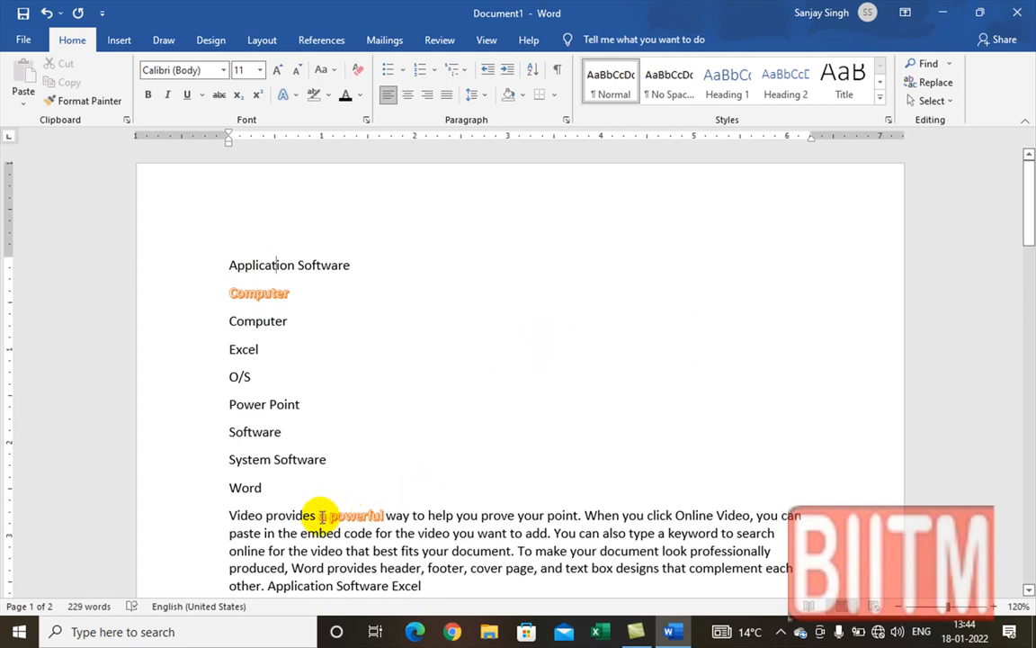
Clear the character formatting from "a powerful" and "want from the different galleries" in the sample paragraphs
left_click_drag(330, 516, 387, 518)
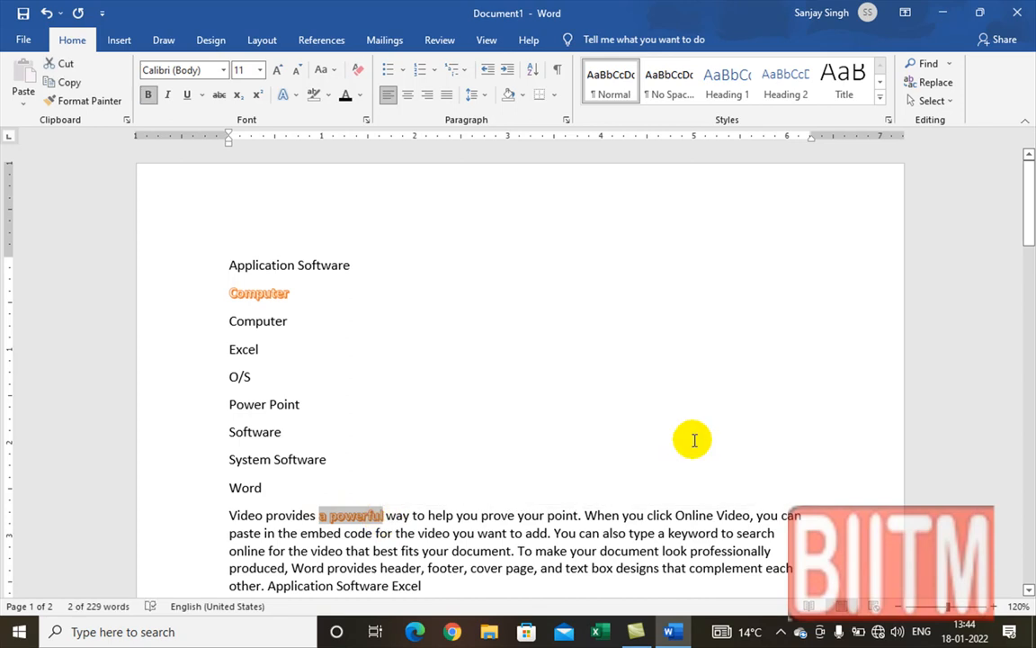
key("ctrl+z")
scroll(537, 502, "down", 3)
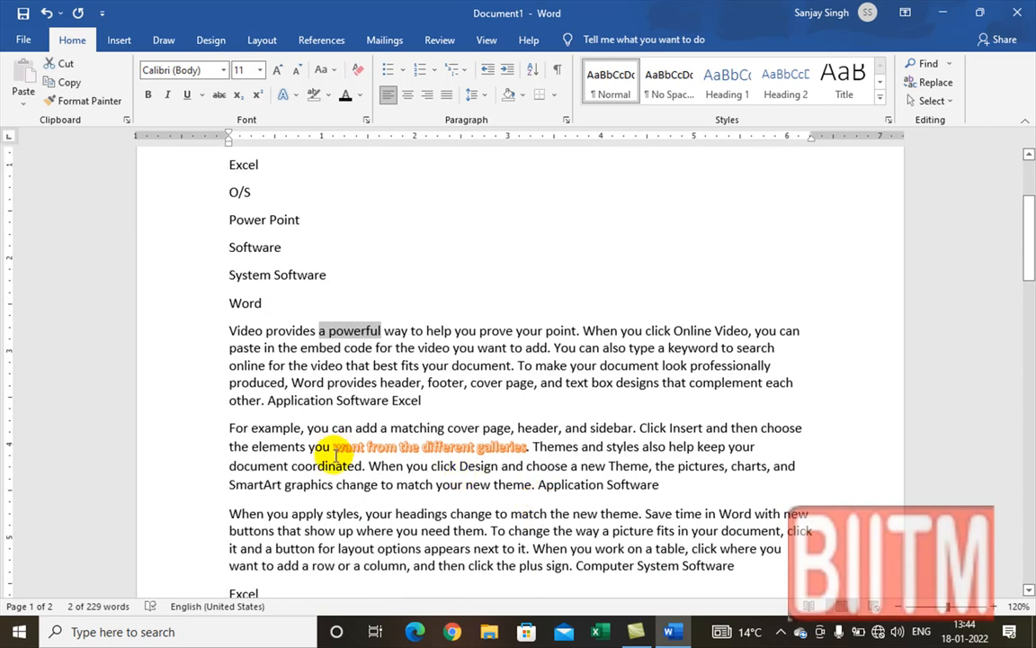
left_click_drag(335, 450, 524, 445)
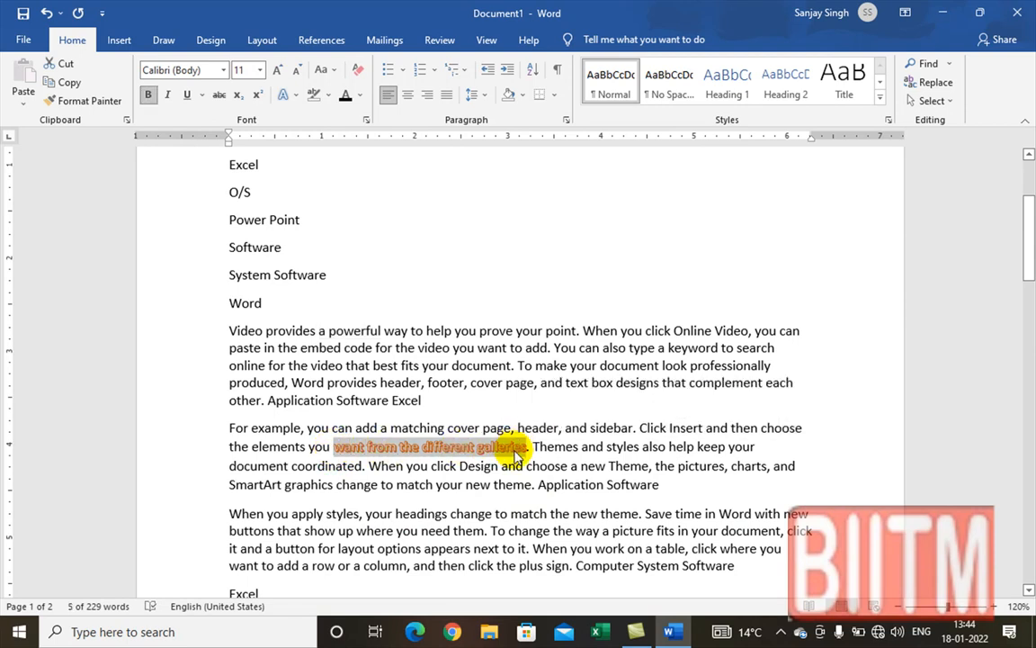
key("ctrl+z")
Clear the character formatting from both "Application Software" lines below the paragraphs and from the first "Computer" line in the list
scroll(514, 459, "down", 4)
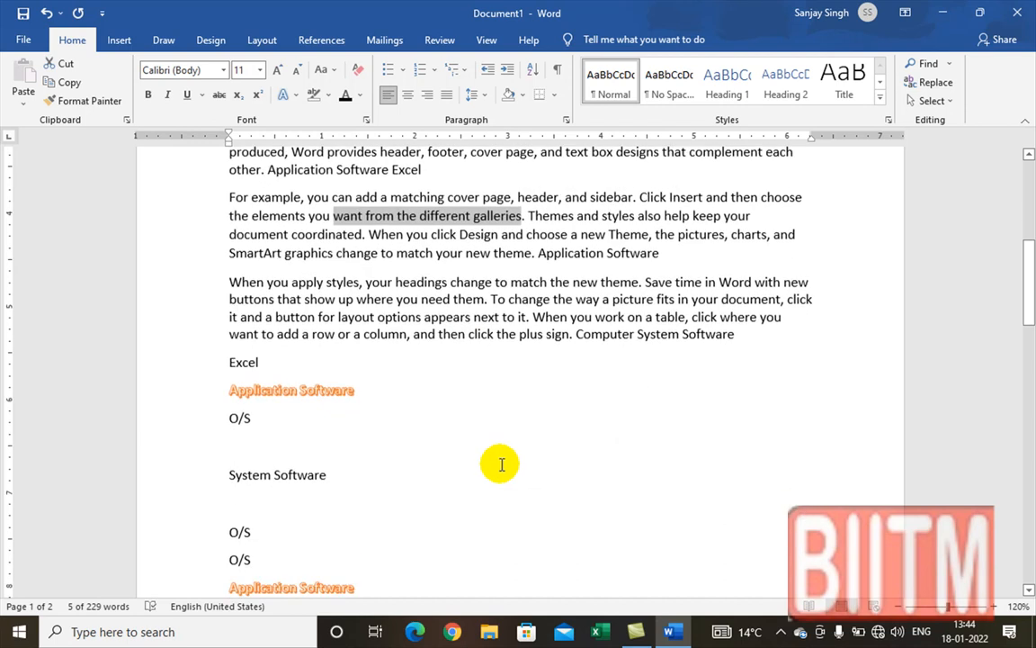
left_click_drag(222, 389, 363, 396)
key("ctrl+z")
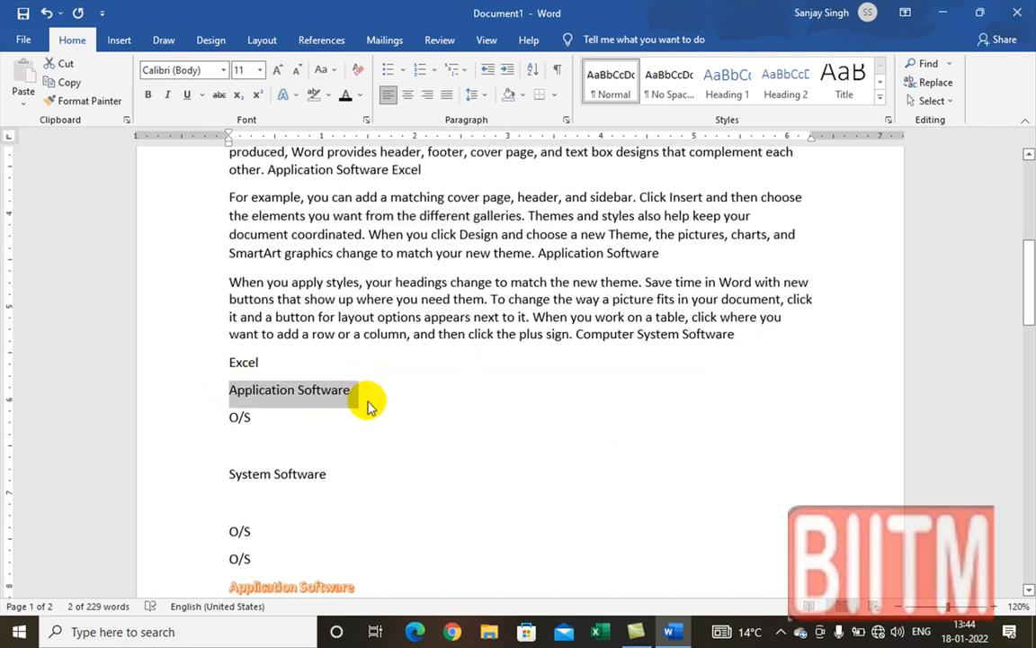
scroll(347, 445, "down", 4)
left_click_drag(232, 358, 363, 357)
key("ctrl+z")
scroll(266, 329, "up", 7)
scroll(270, 322, "up", 3)
left_click_drag(225, 293, 291, 295)
key("ctrl+space")
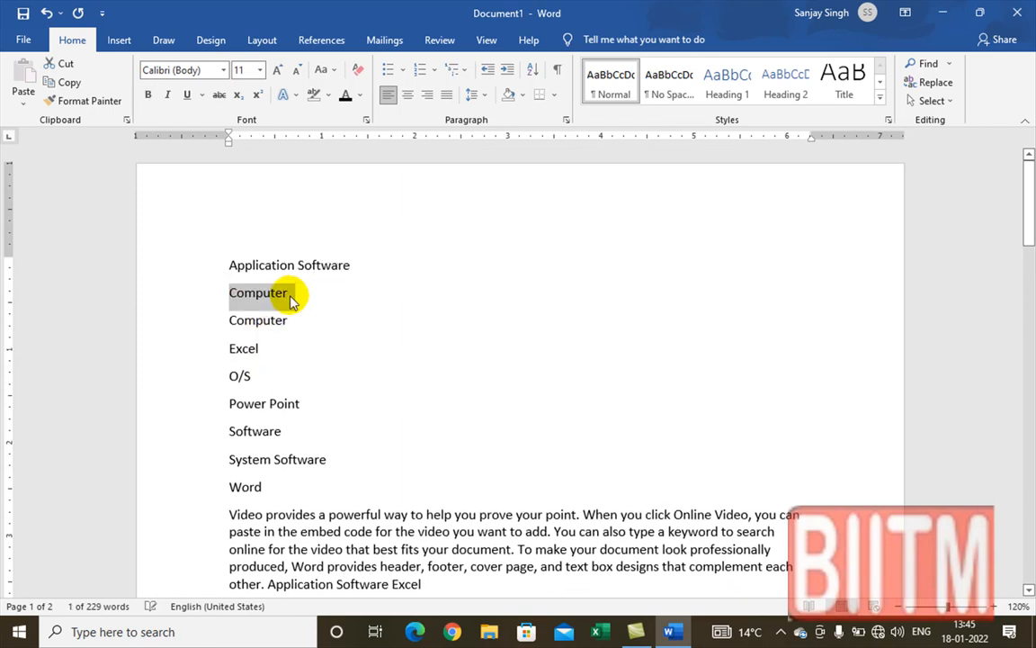
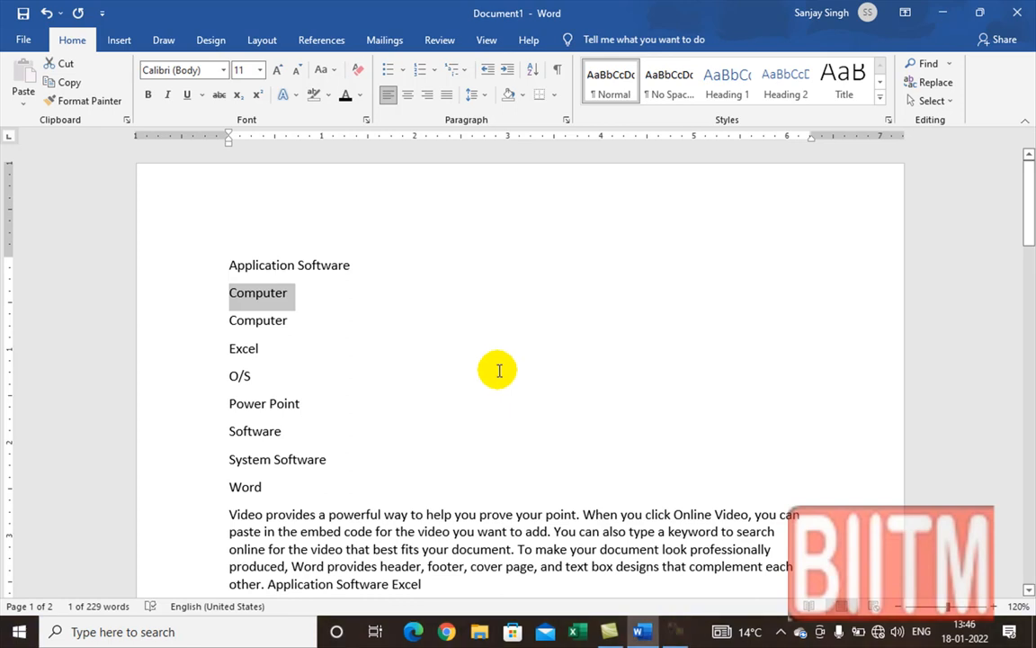
scroll(430, 328, "down", 2)
scroll(430, 327, "down", 10)
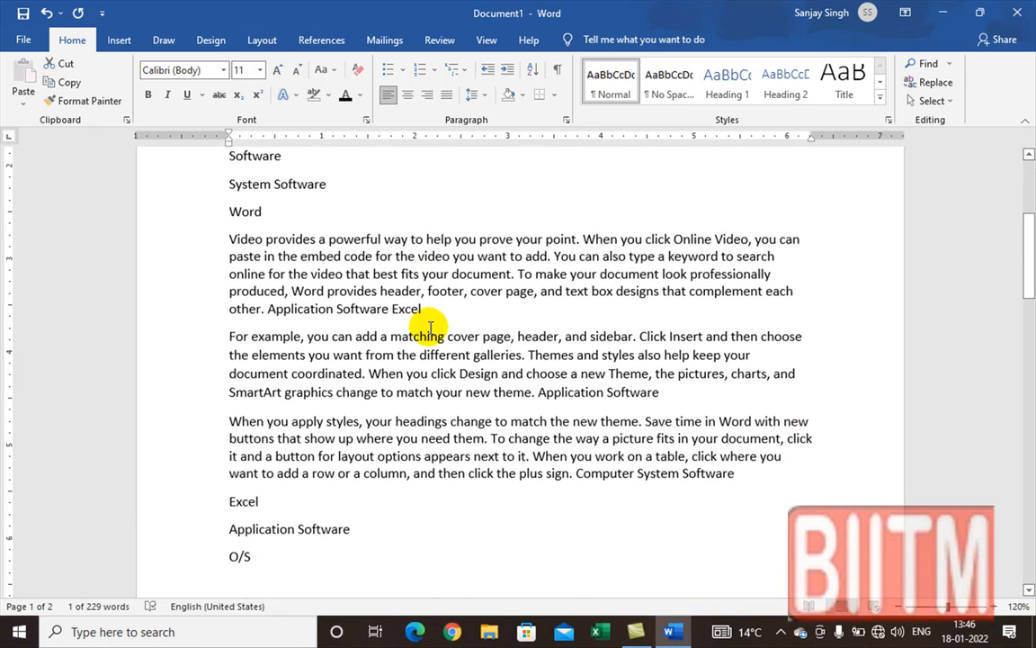
scroll(491, 372, "up", 5)
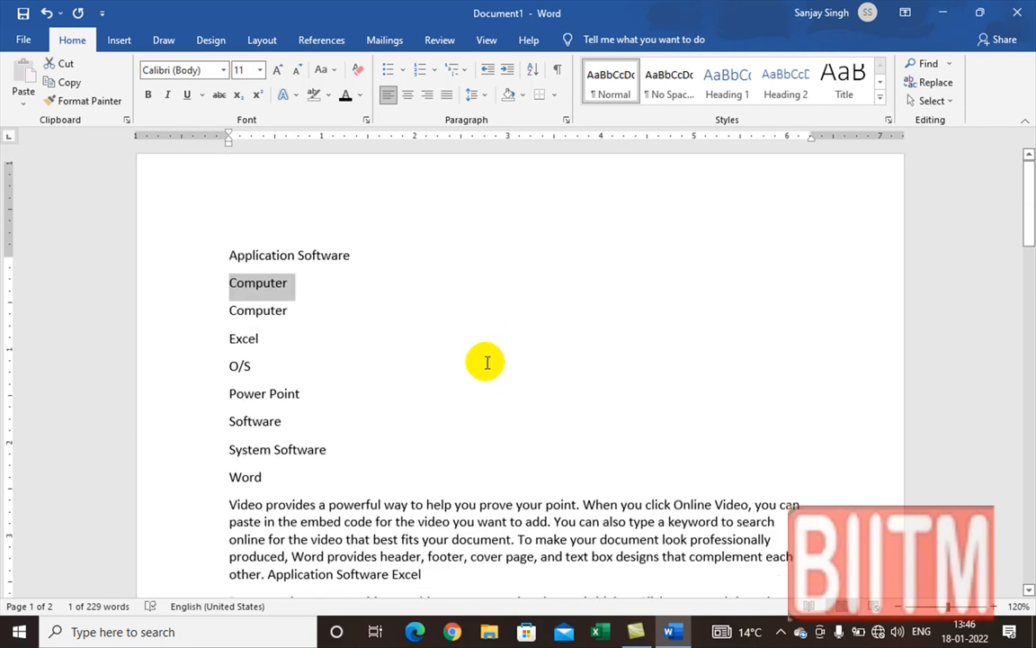
scroll(403, 360, "down", 8)
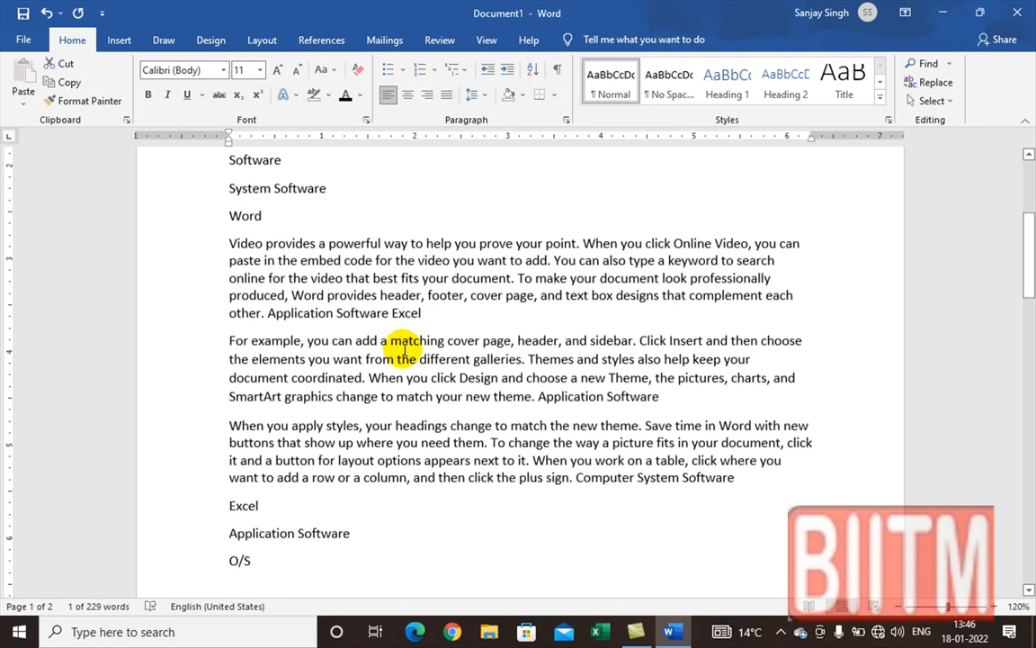
Close the current document without saving its changes and create a new blank document
left_click(22, 40)
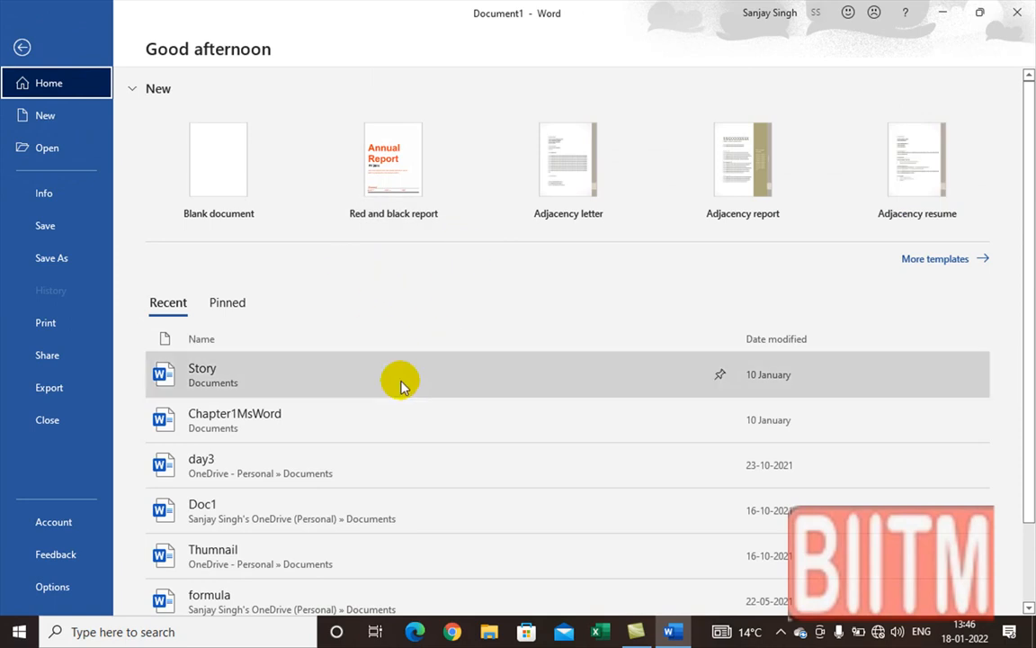
key("Escape")
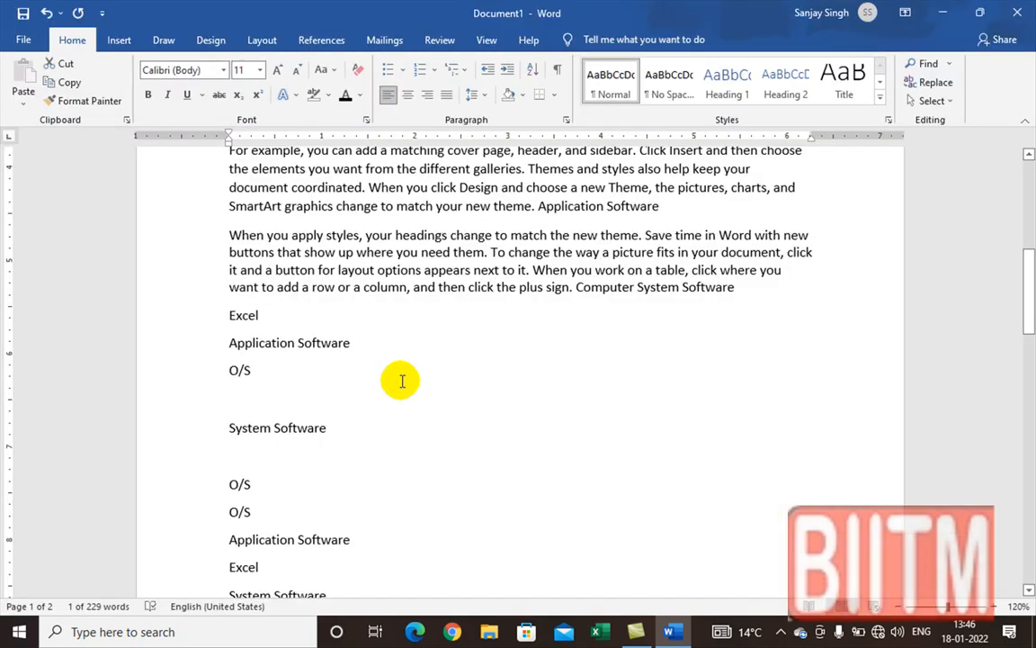
key("ctrl+w")
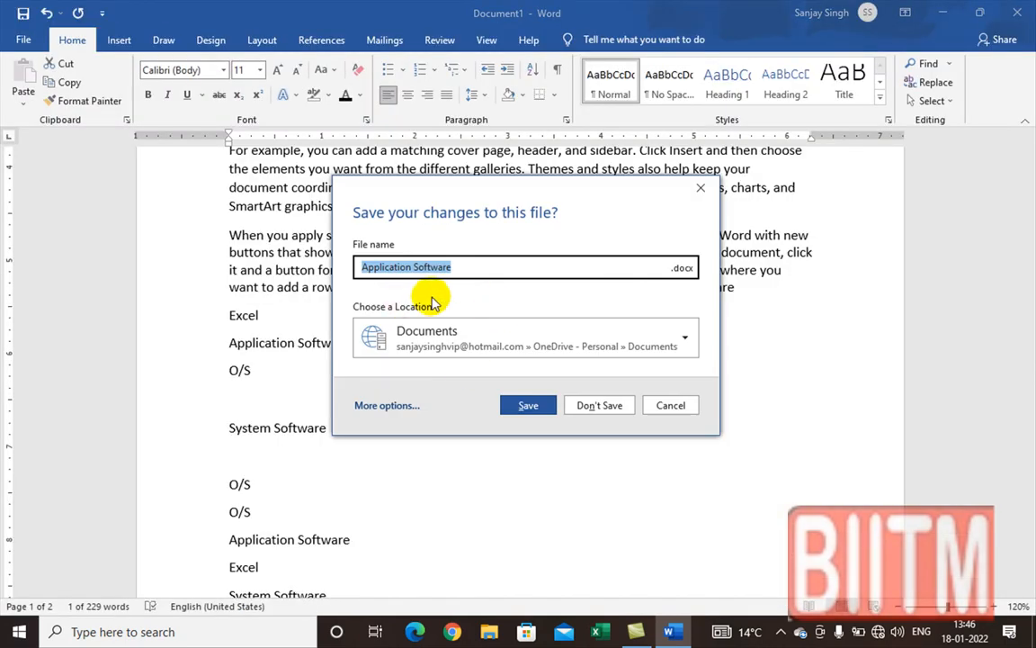
left_click(580, 406)
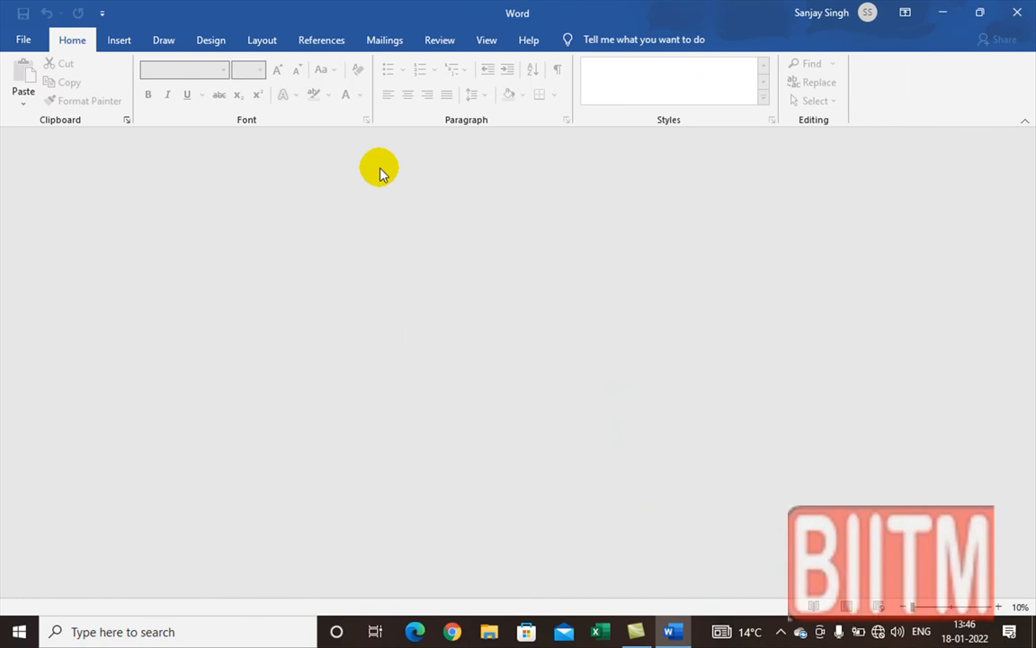
key("ctrl+n")
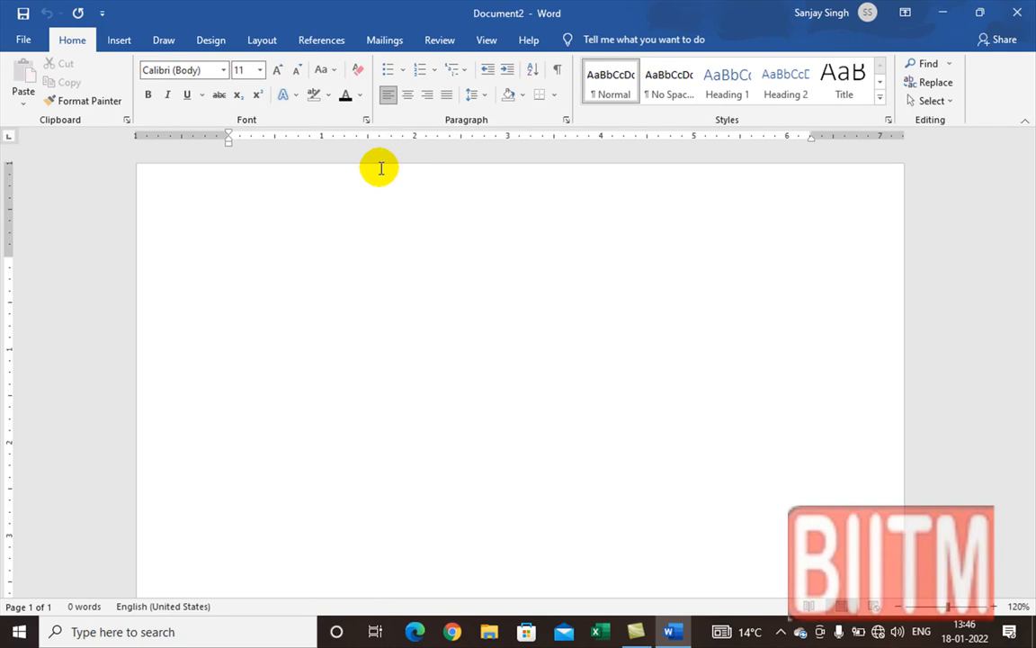
Enter "Bapu Institute of I.T. & Management", "Aligarh" and "Uttra Pradesh" on three separate lines
type("Bapu Institute of")
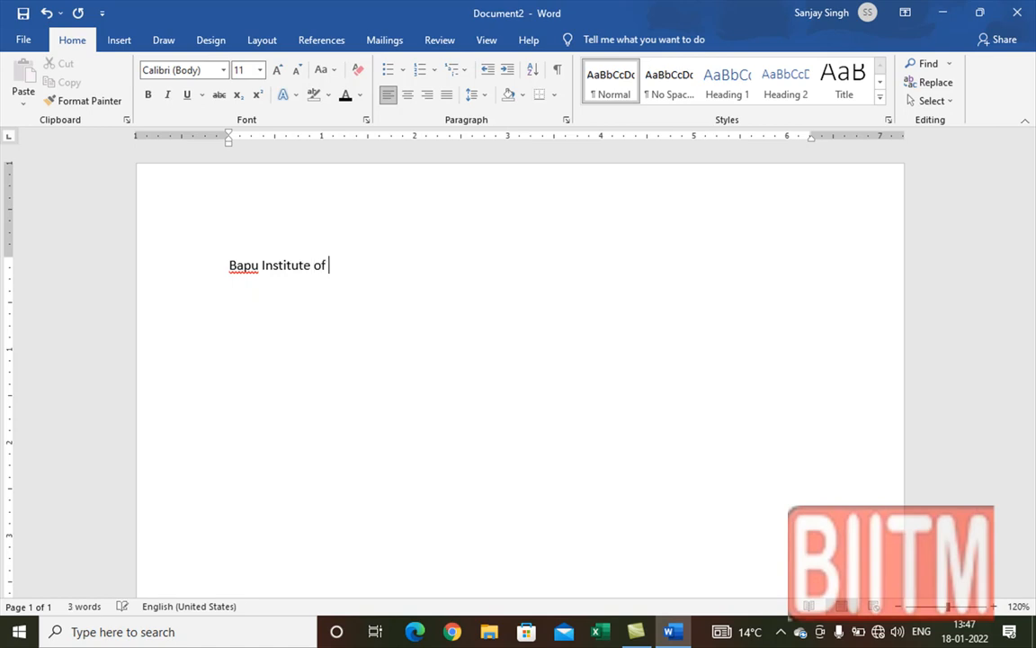
type("I.T. & Management ")
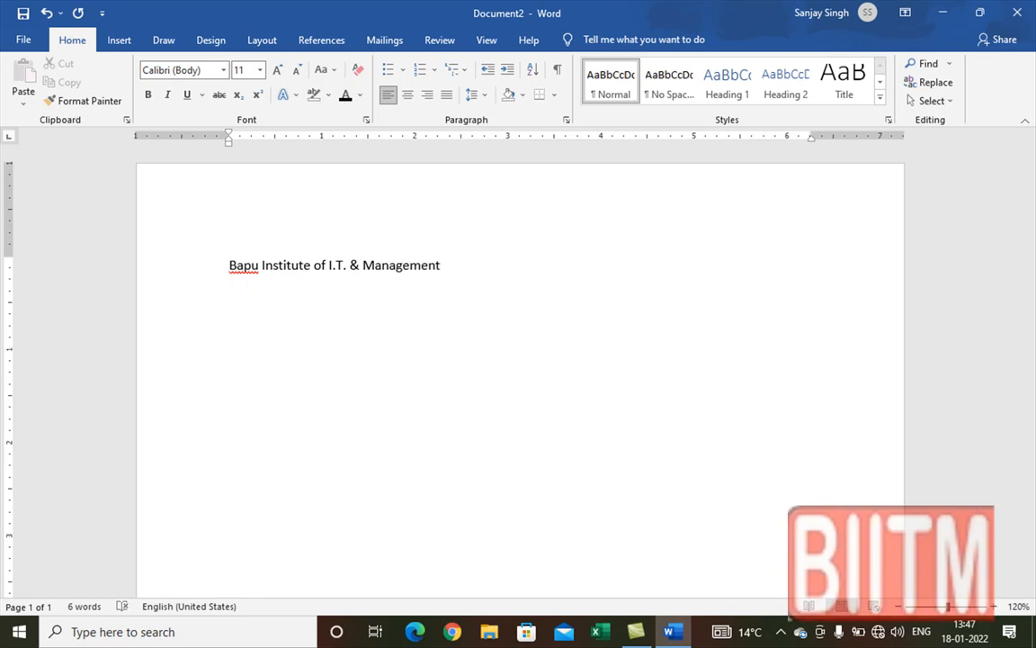
type("Al")
type("igarh ")
type("U")
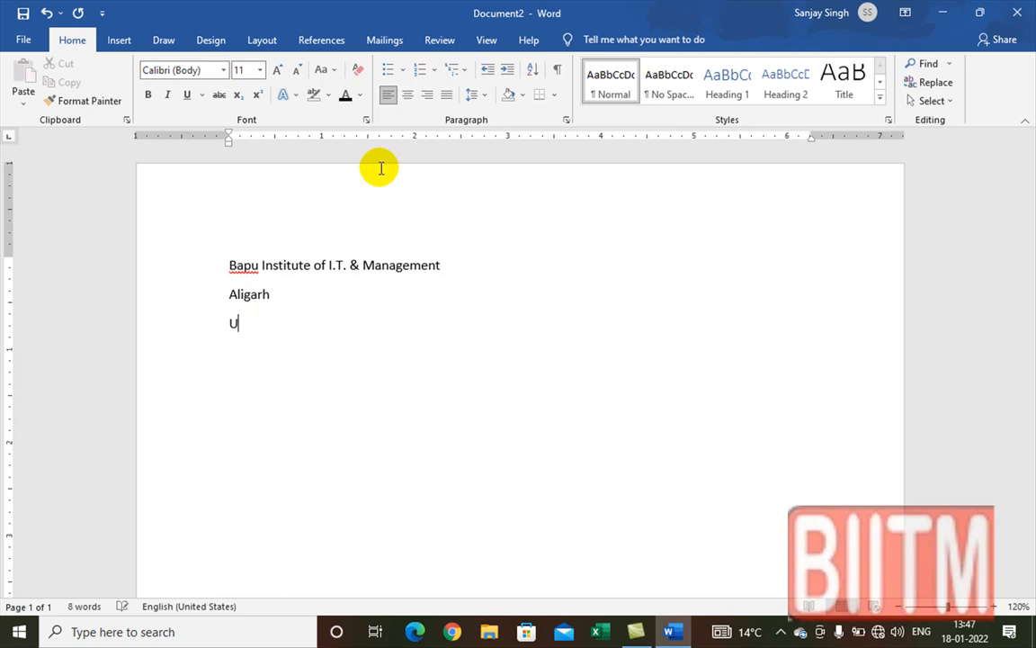
type("ttra Prad")
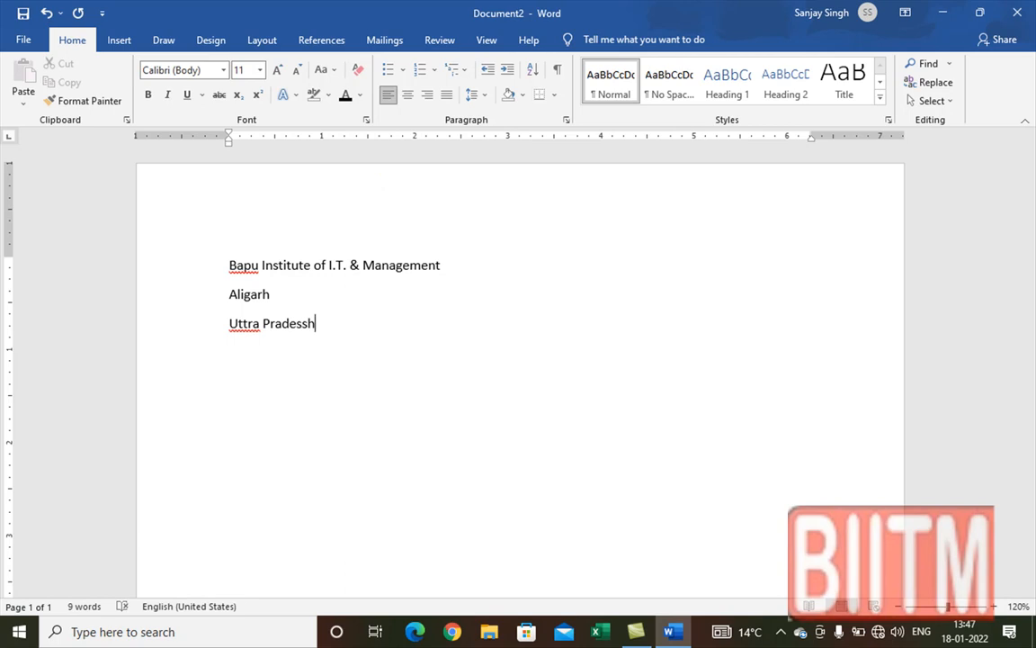
type("esh")
After a blank line, add the lines "Bapu Computers", "Aligarh" and "We deals in Laptop and Desktop Sale and Service"
key("Return")
key("Return")
type("Ba")
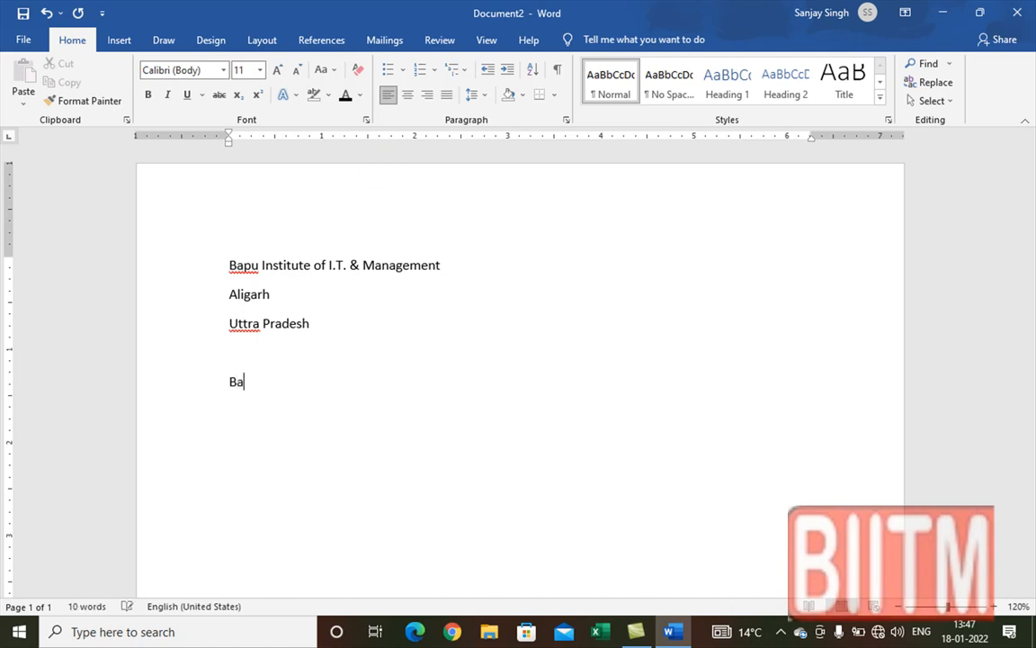
type("pu Computer")
type("Al")
type("igarh")
type("We")
type(" d")
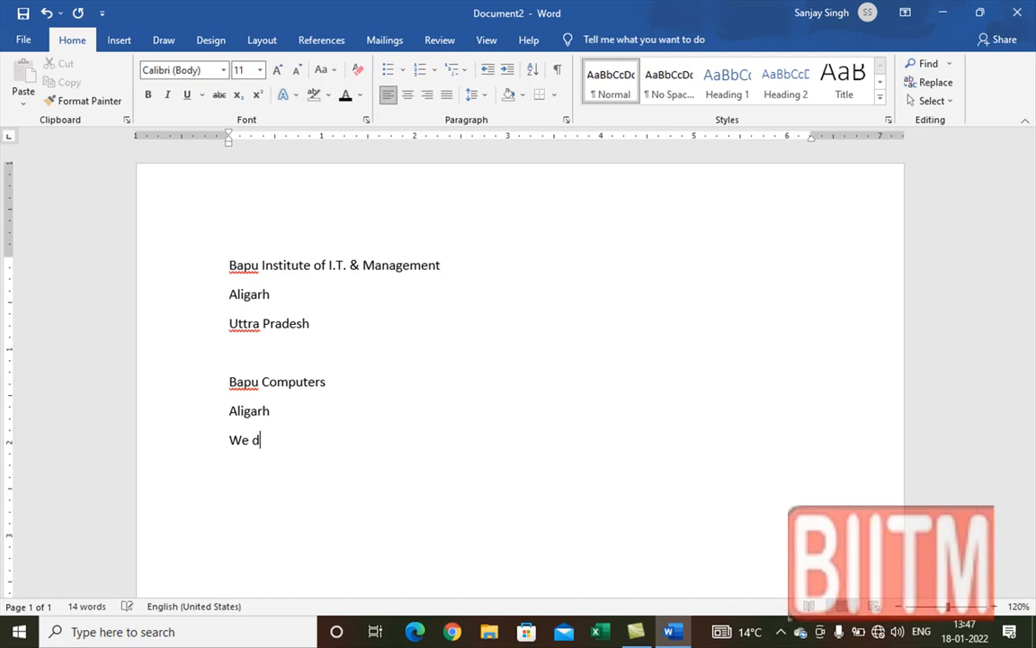
type("ials in Laptop")
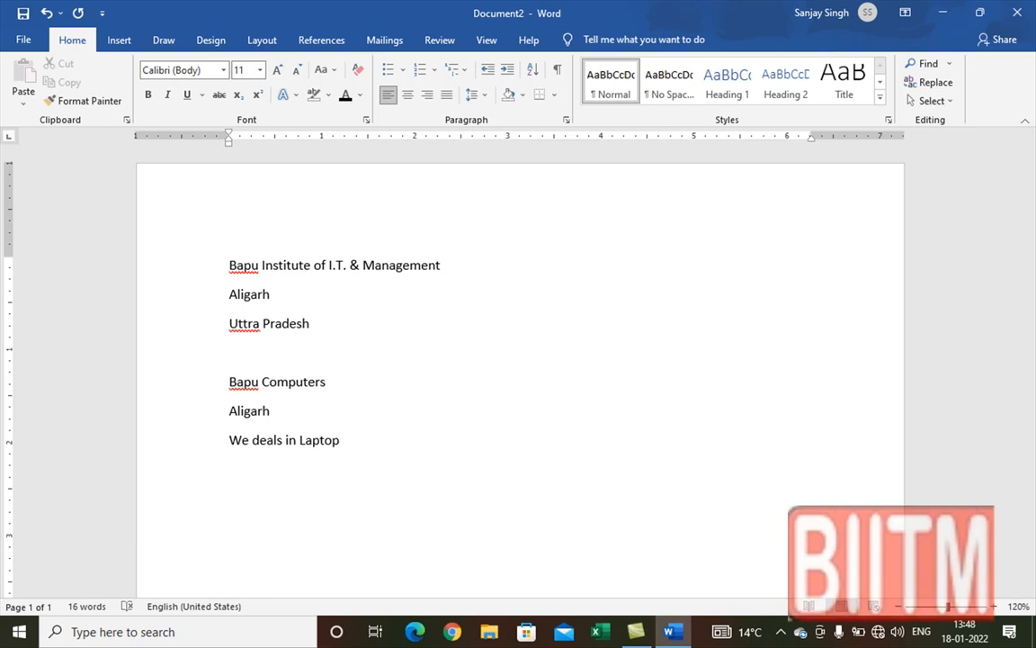
type(" and D")
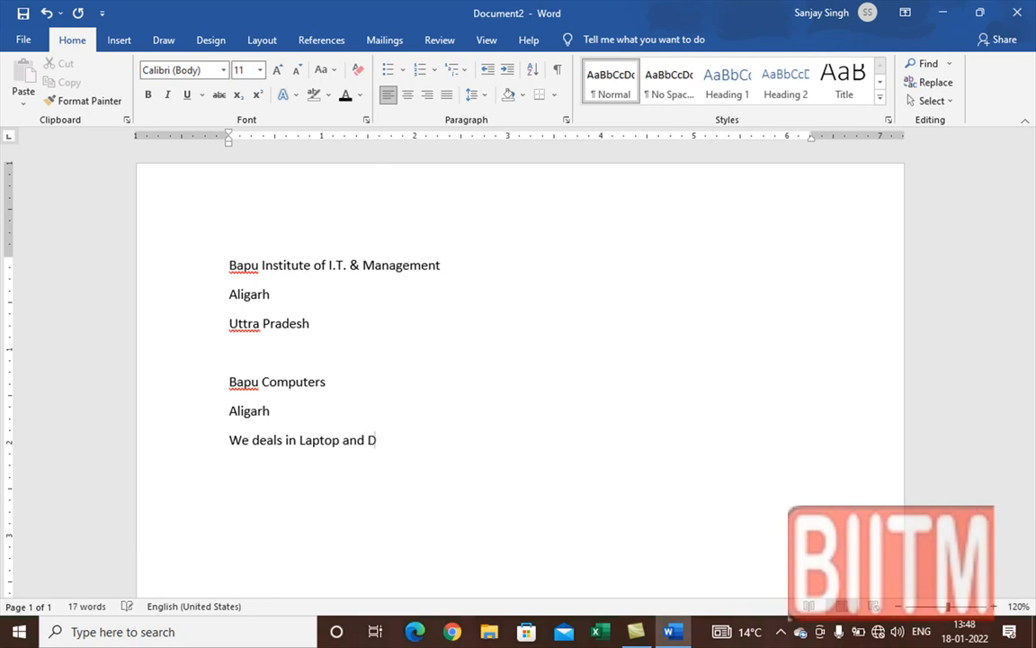
type("esktop Sale and")
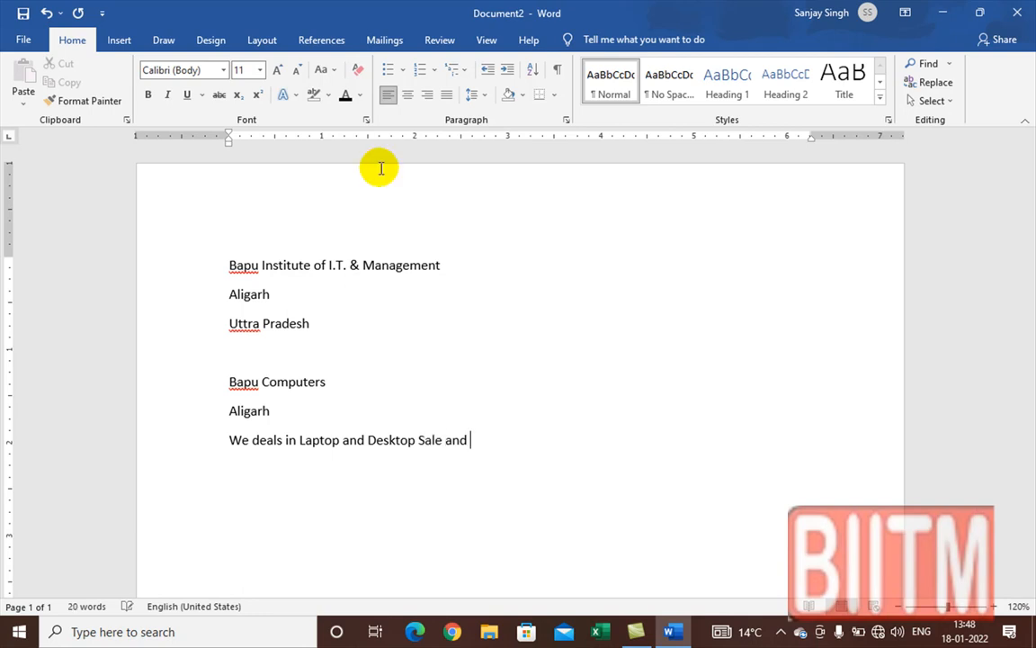
type(" Service")
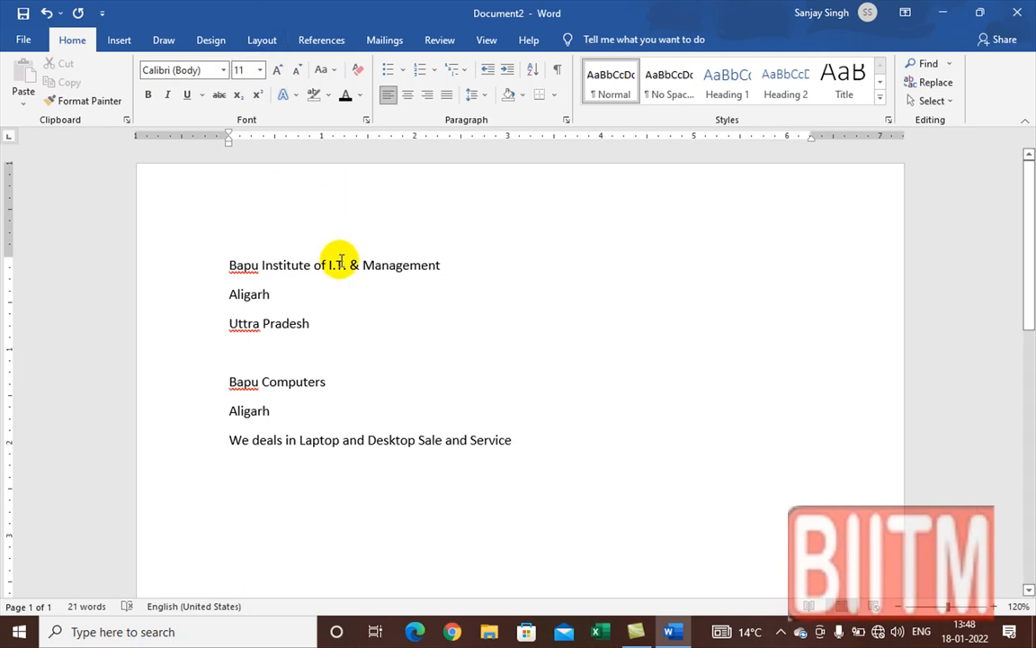
Enlarge the three institute lines at the start of the page to 26 pt and center them
left_click(342, 321)
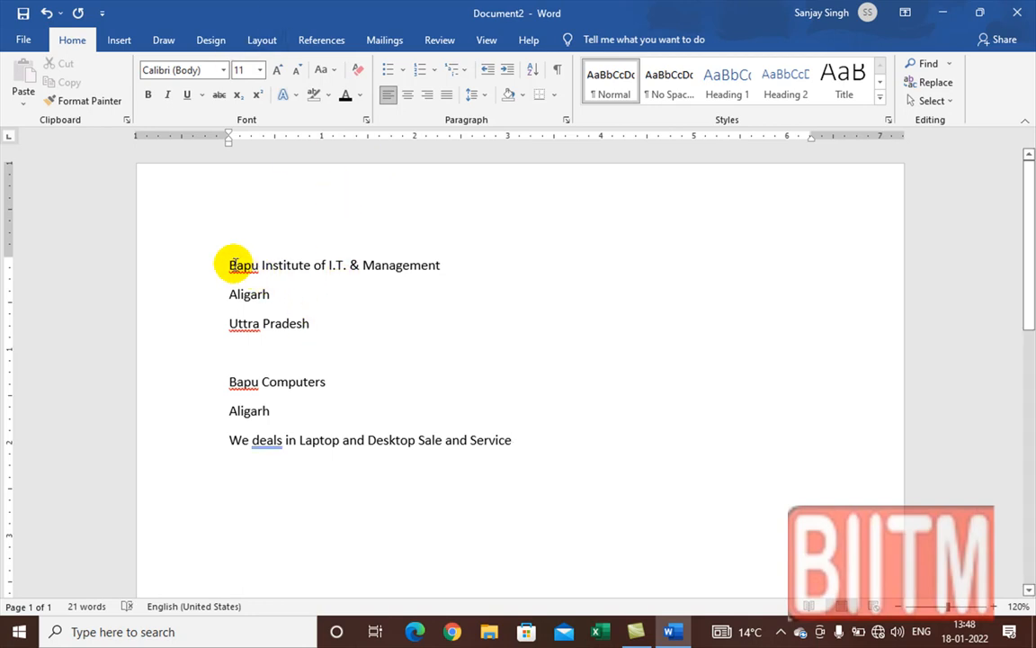
left_click_drag(226, 264, 386, 320)
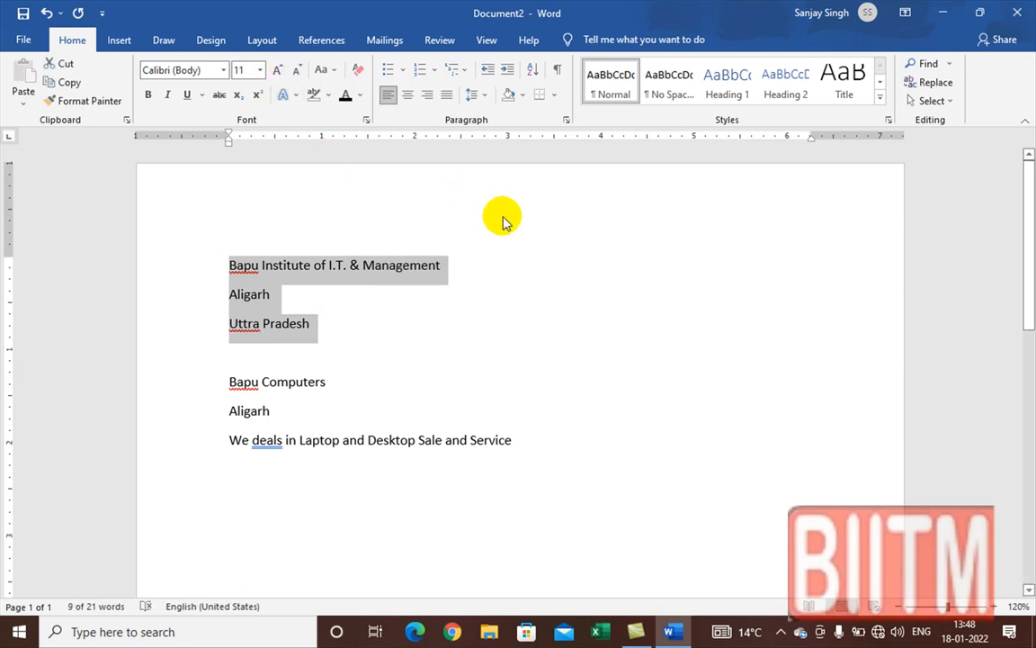
key("ctrl+shift+period")
key("ctrl+shift+period")
key("ctrl+shift+period")
key("ctrl+shift+period")
key("ctrl+shift+period")
key("ctrl+shift+period")
key("ctrl+shift+period")
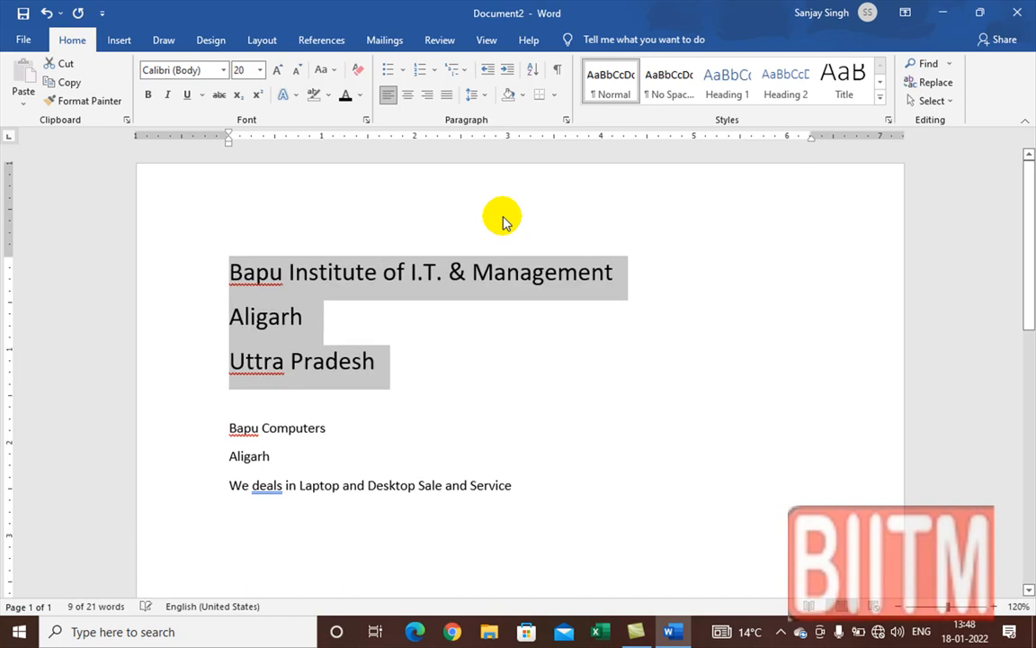
key("ctrl+shift+period")
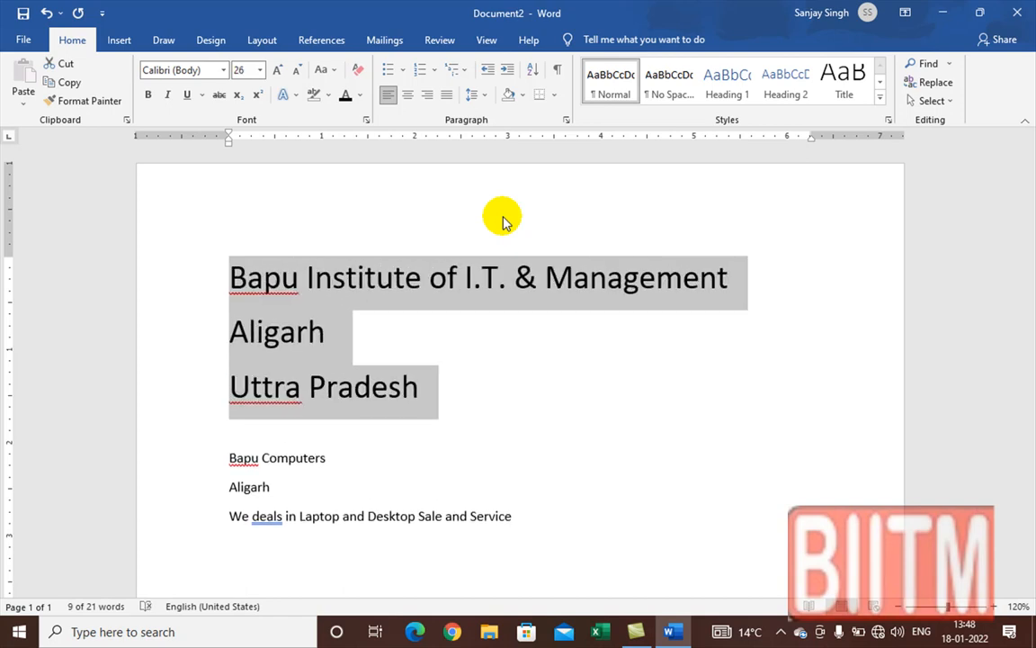
key("ctrl+e")
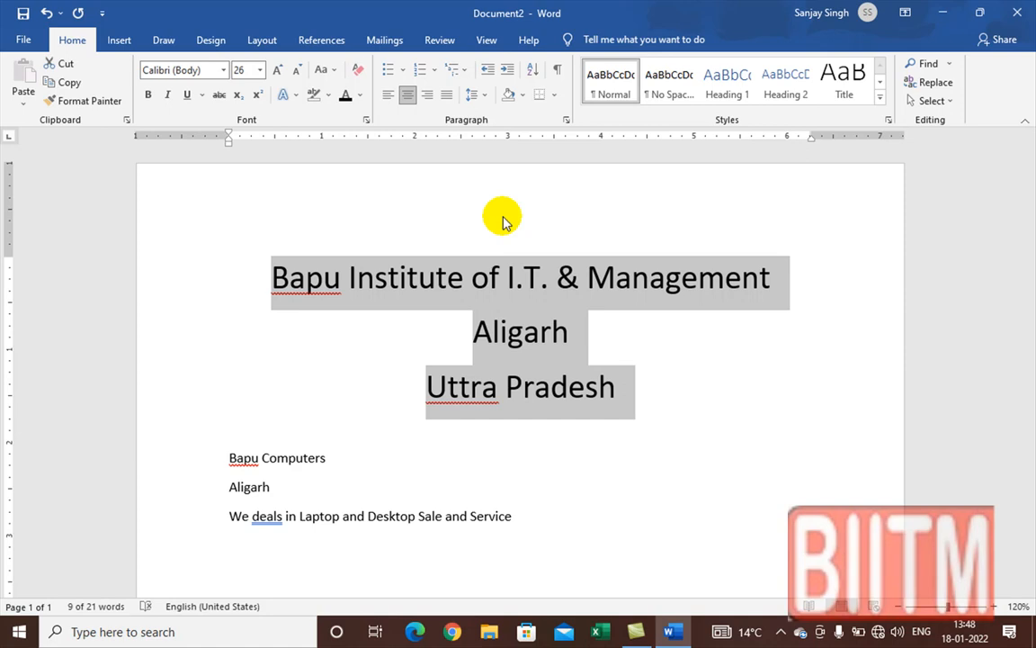
Apply the orange-outlined text effect to the three institute lines and change its outline colour to standard red
left_click(286, 98)
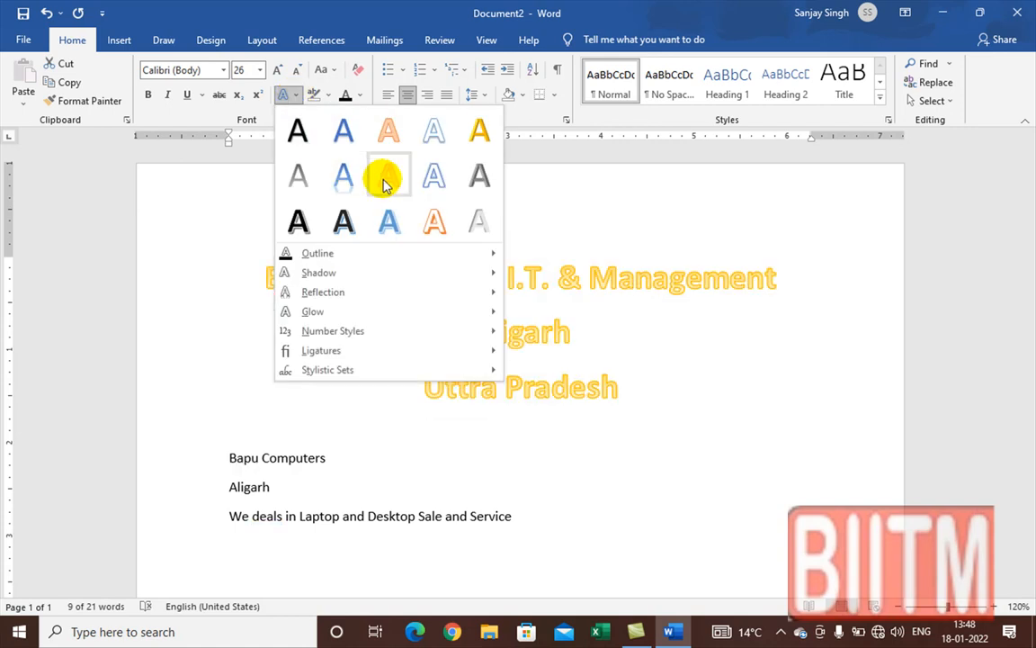
left_click(435, 226)
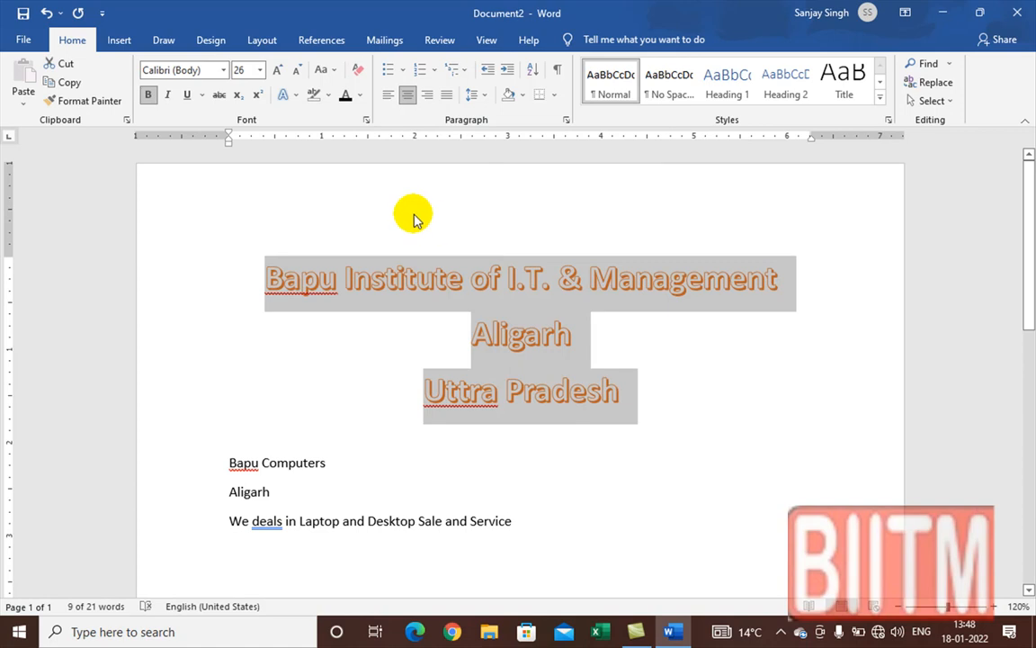
left_click(288, 95)
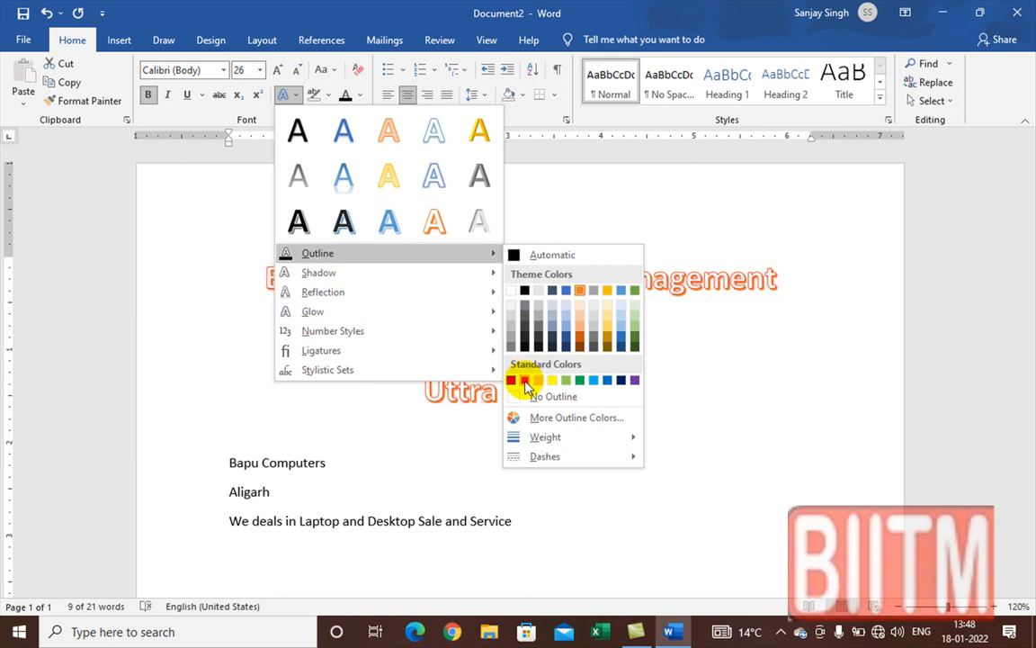
left_click(525, 381)
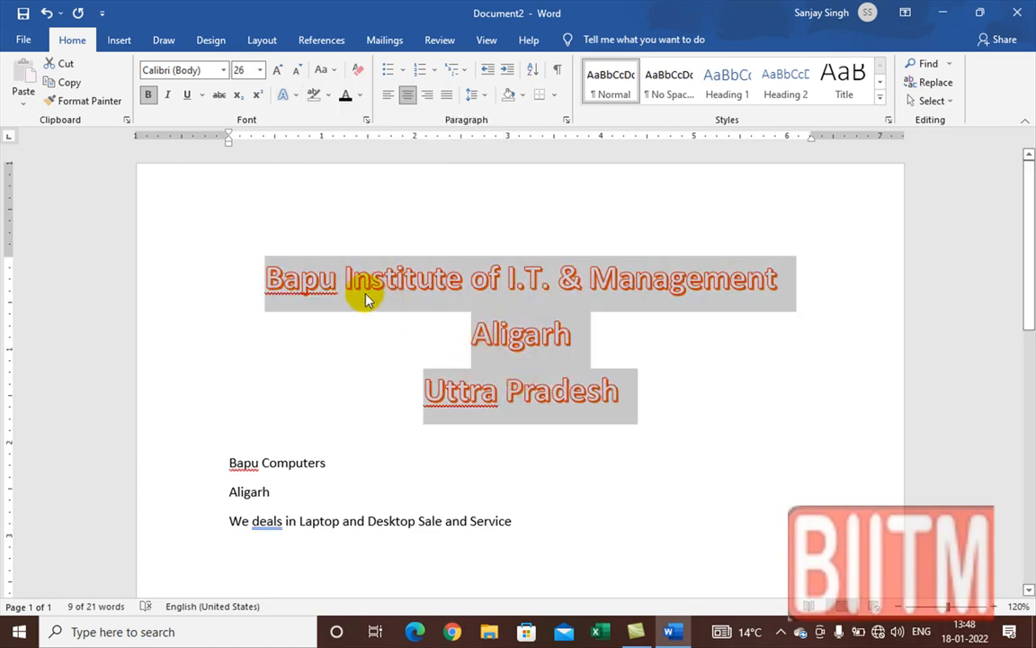
Add the first outer shadow from the second preset row to the three institute lines and deselect them
left_click(293, 97)
mouse_move(319, 273)
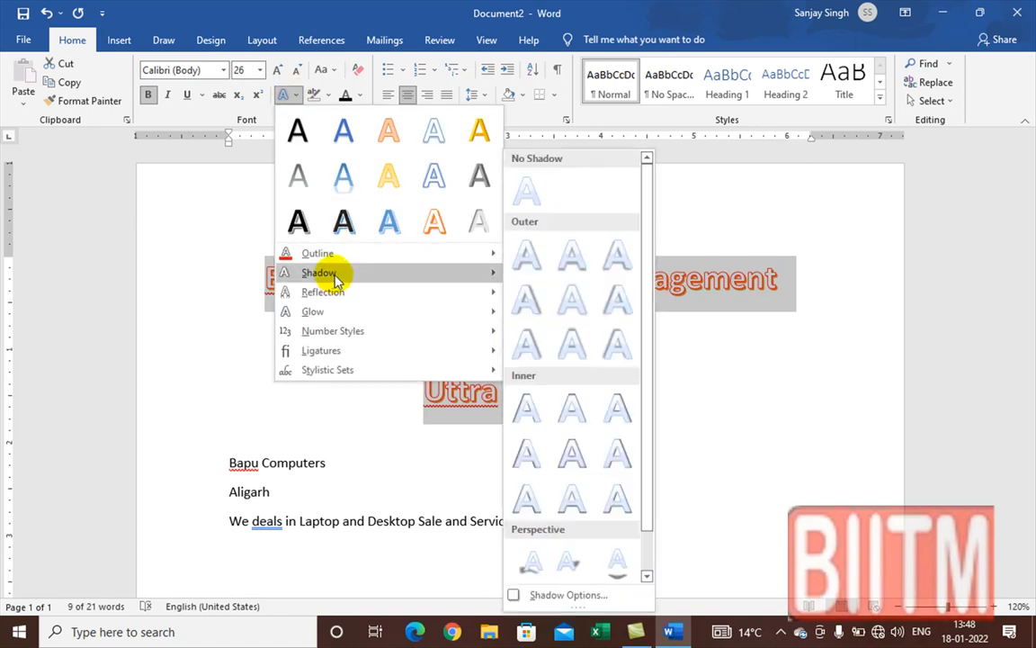
left_click(529, 310)
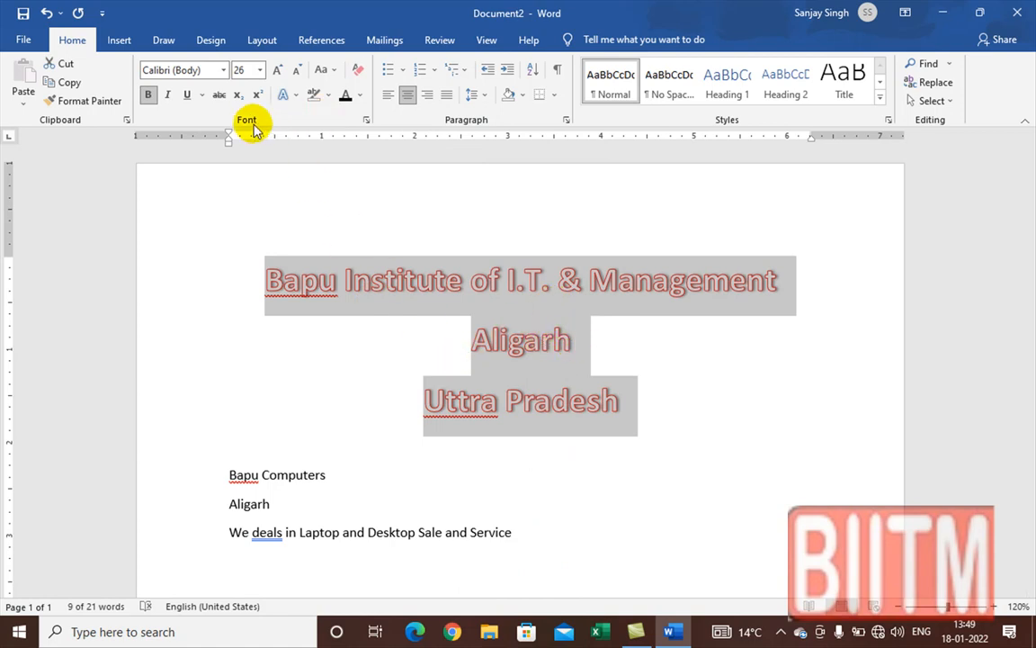
left_click(661, 369)
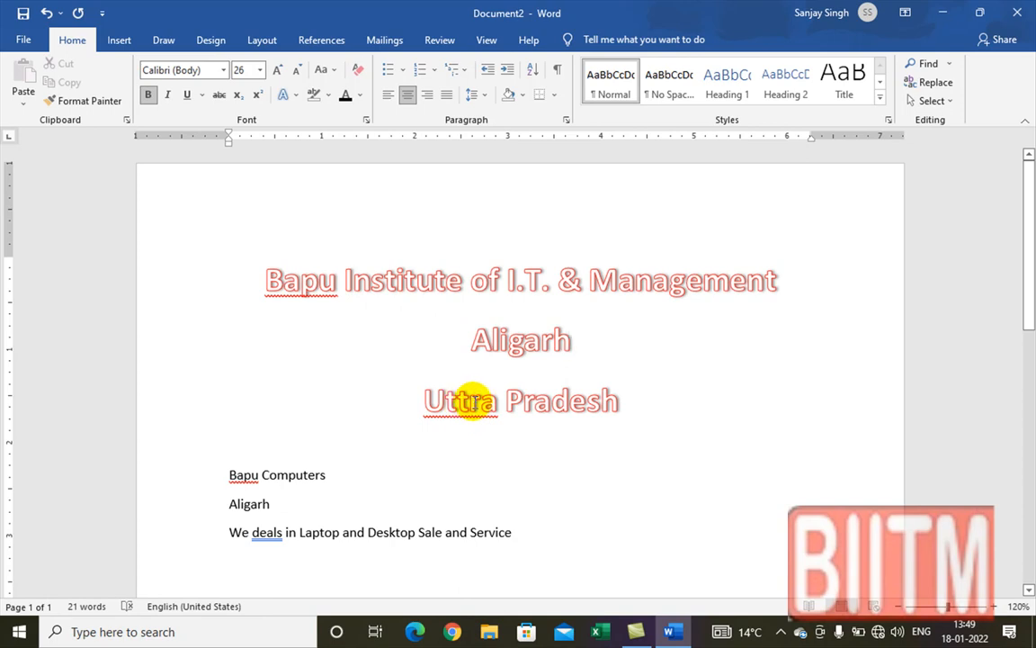
Correct the spelling of "Uttra" to "Uttar" in the third institute line
left_click(469, 401)
key("Delete")
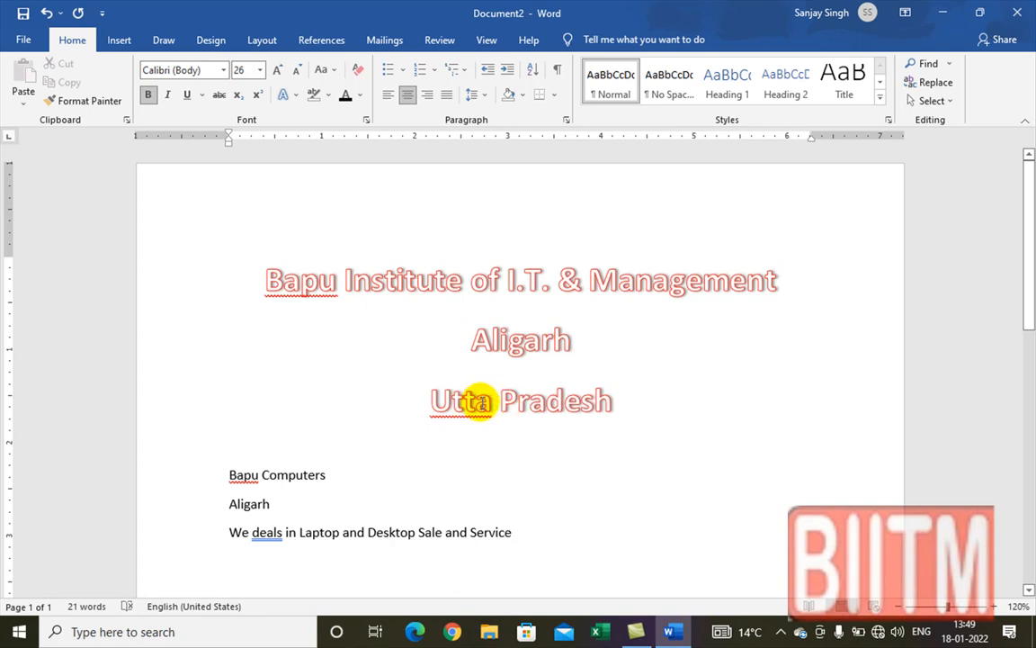
left_click(492, 400)
type("r")
left_click(632, 391)
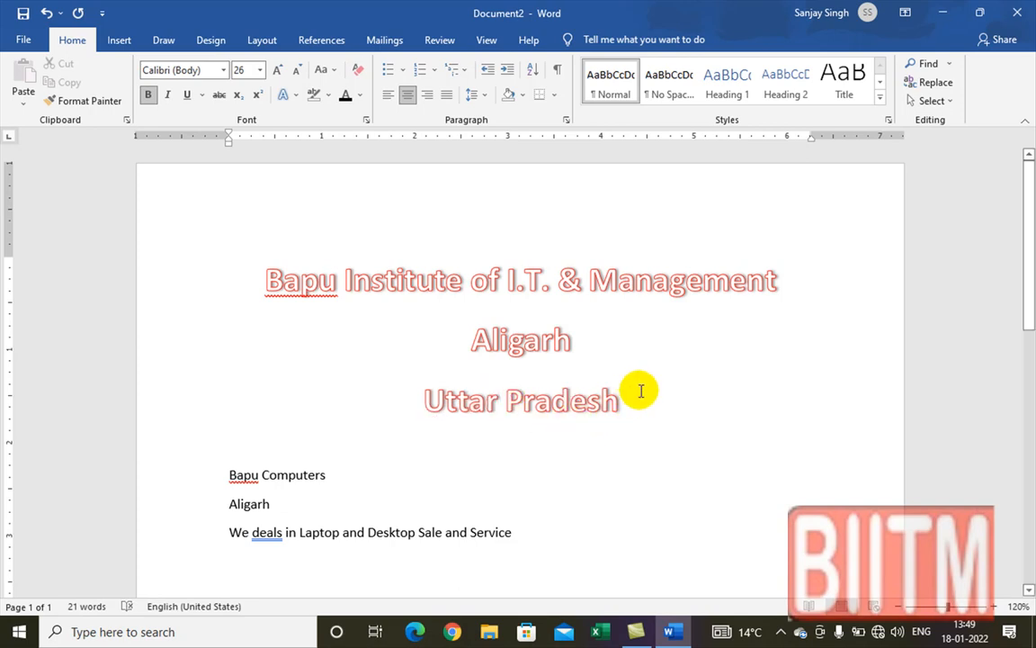
Put an outside border around the three institute lines
left_click_drag(264, 280, 725, 403)
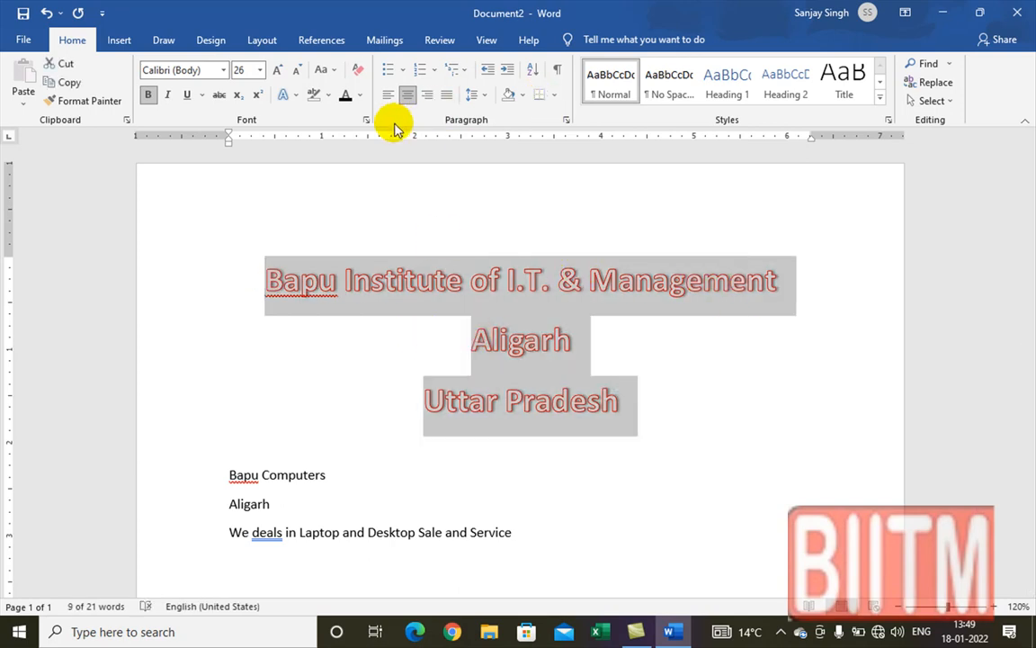
left_click(554, 97)
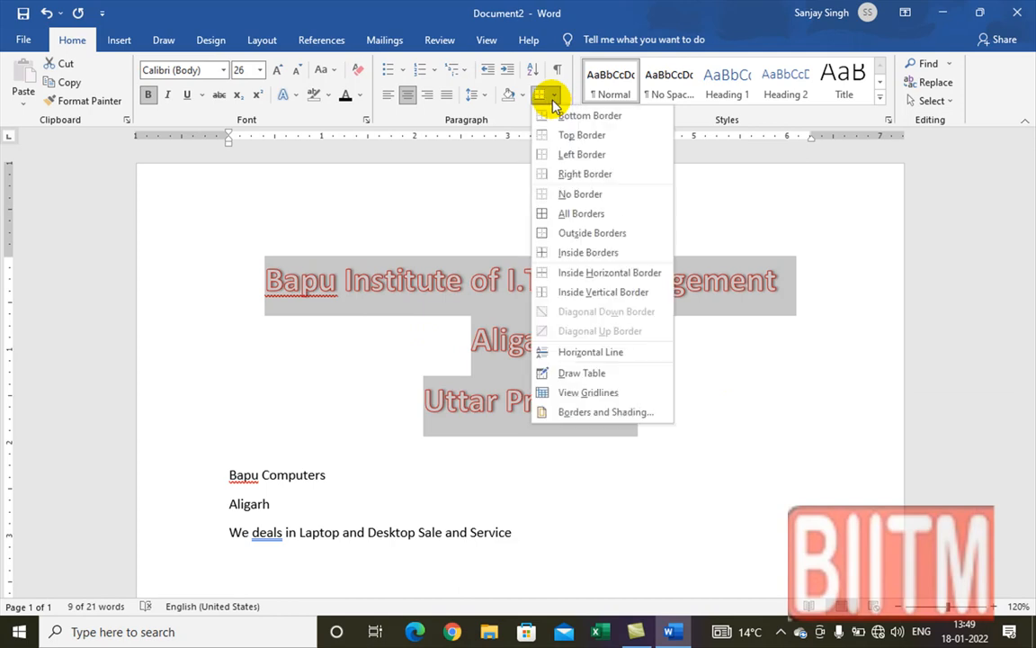
left_click(587, 234)
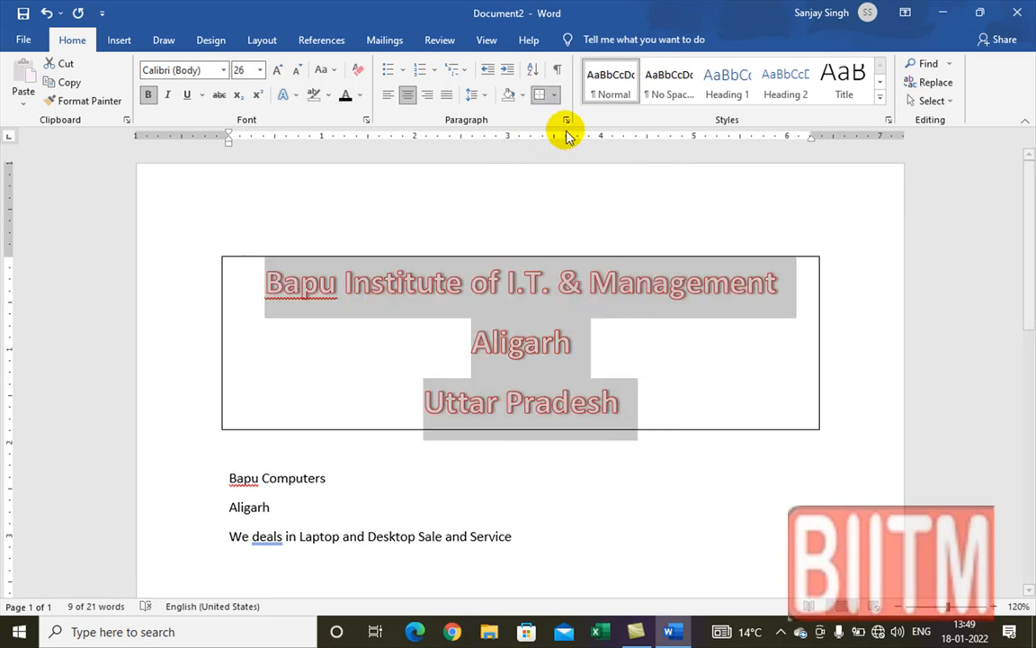
Change the box border around the three institute lines to the ½ pt triple-line style
left_click(553, 96)
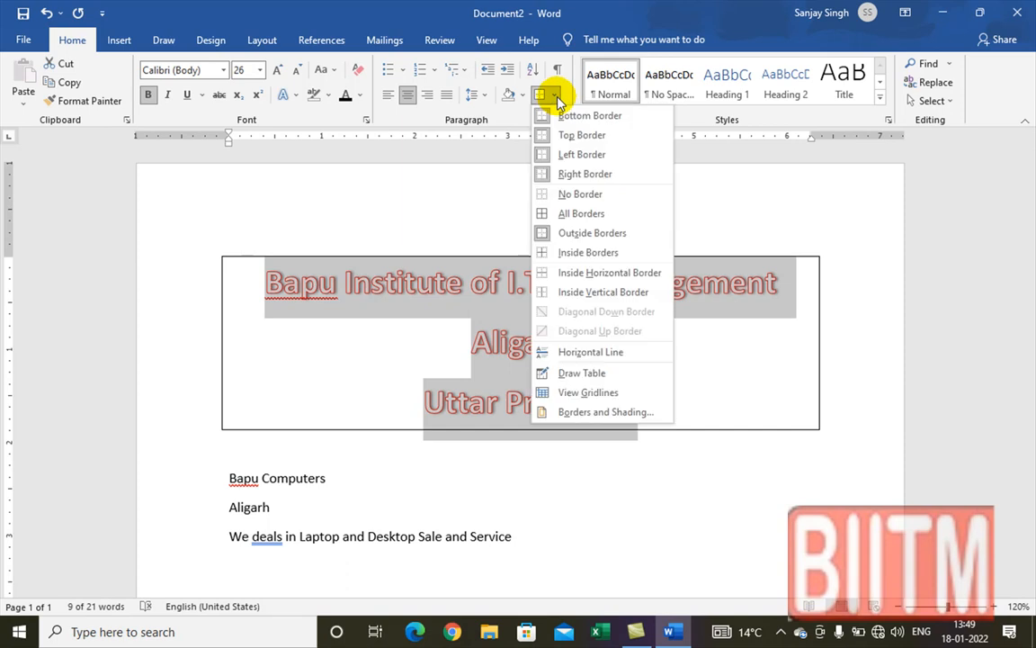
left_click(623, 412)
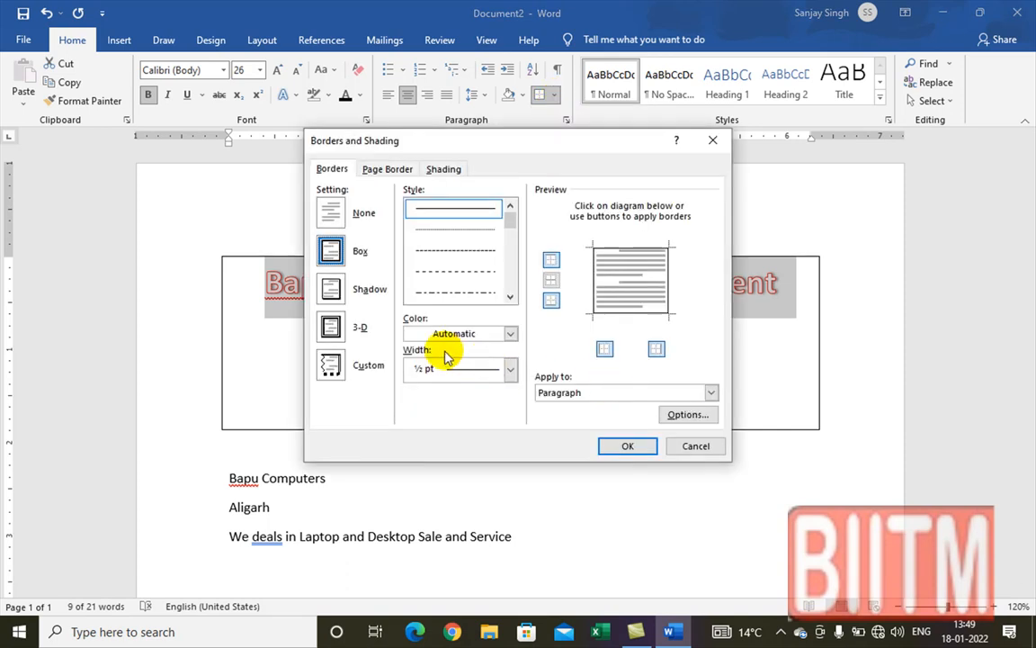
left_click(510, 296)
left_click(511, 296)
left_click(510, 296)
left_click(481, 292)
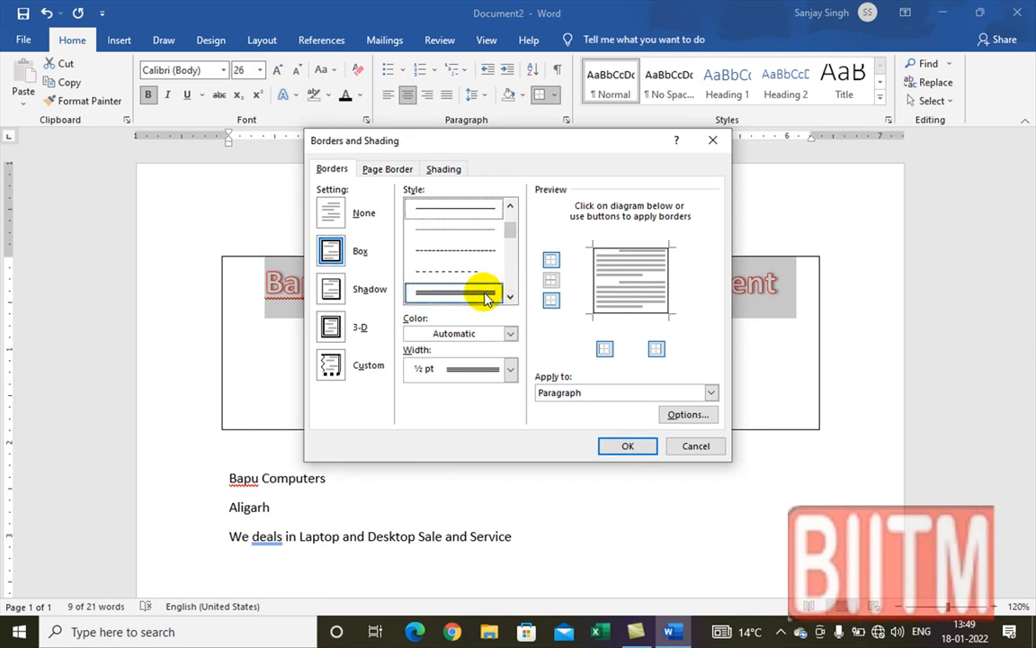
left_click(627, 447)
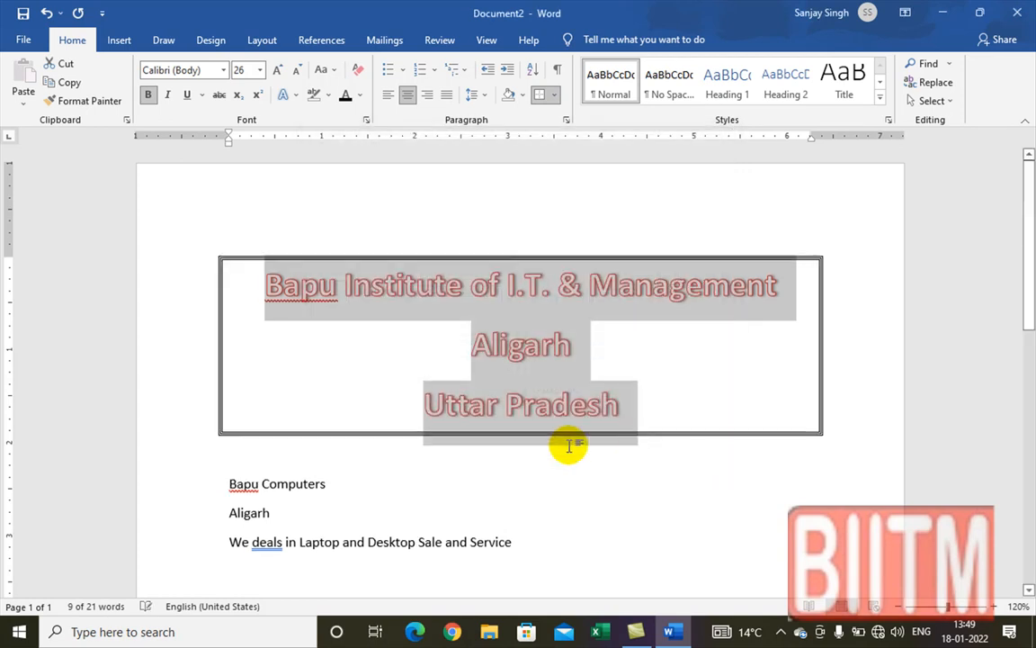
Underline the three institute lines and deselect them
left_click(189, 101)
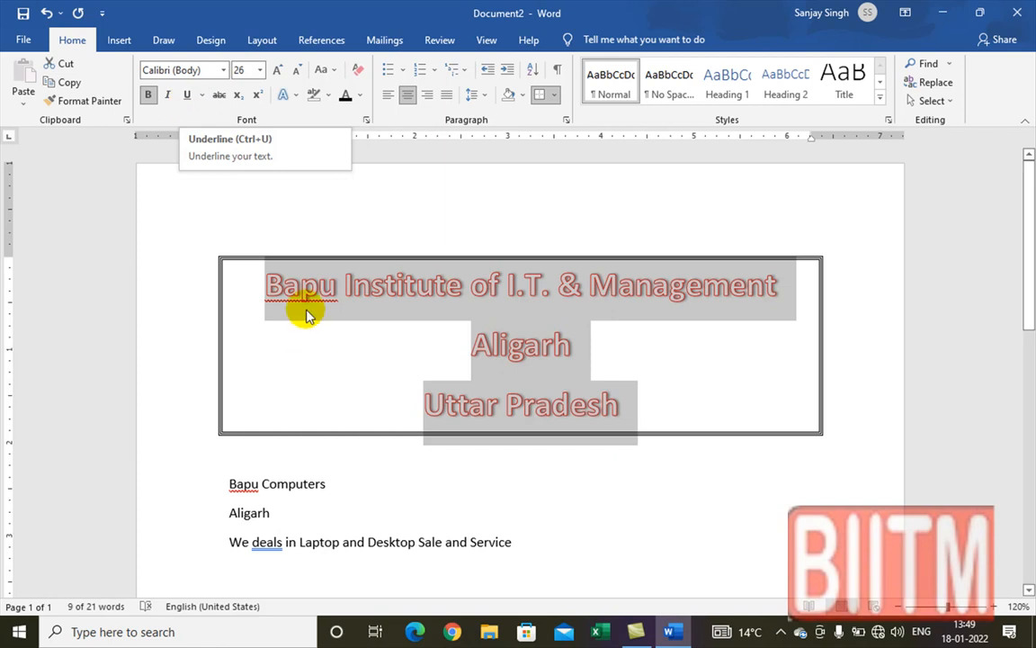
left_click(188, 99)
left_click(189, 100)
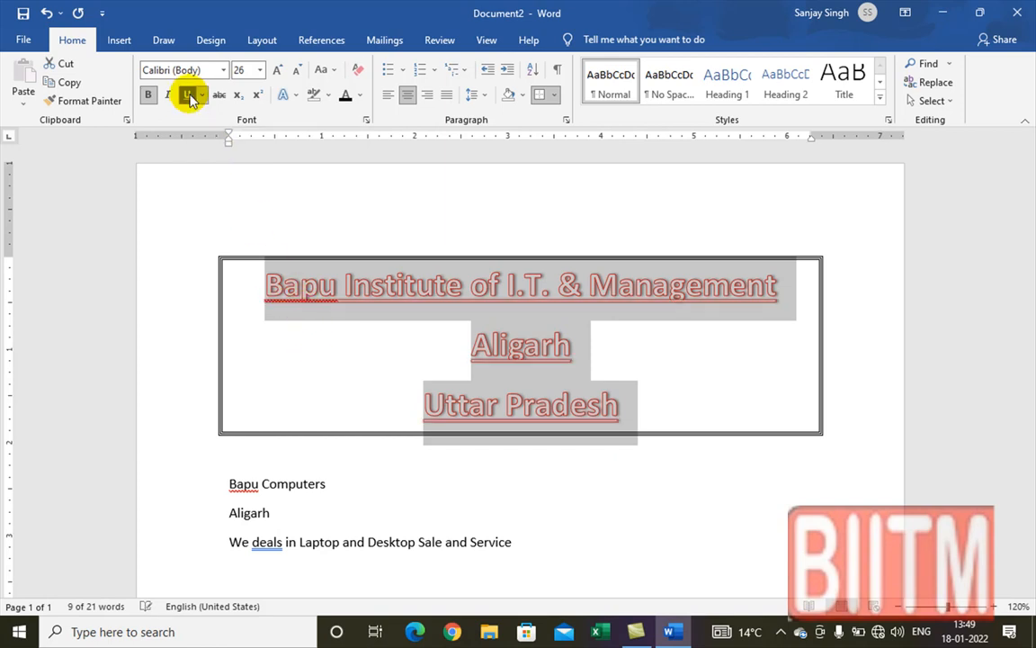
left_click(410, 369)
Enlarge the three shop lines, from "Bapu Computers" to "We deals in Laptop and Desktop Sale and Service", to 22 pt
scroll(405, 416, "down", 1)
left_click_drag(224, 389, 520, 450)
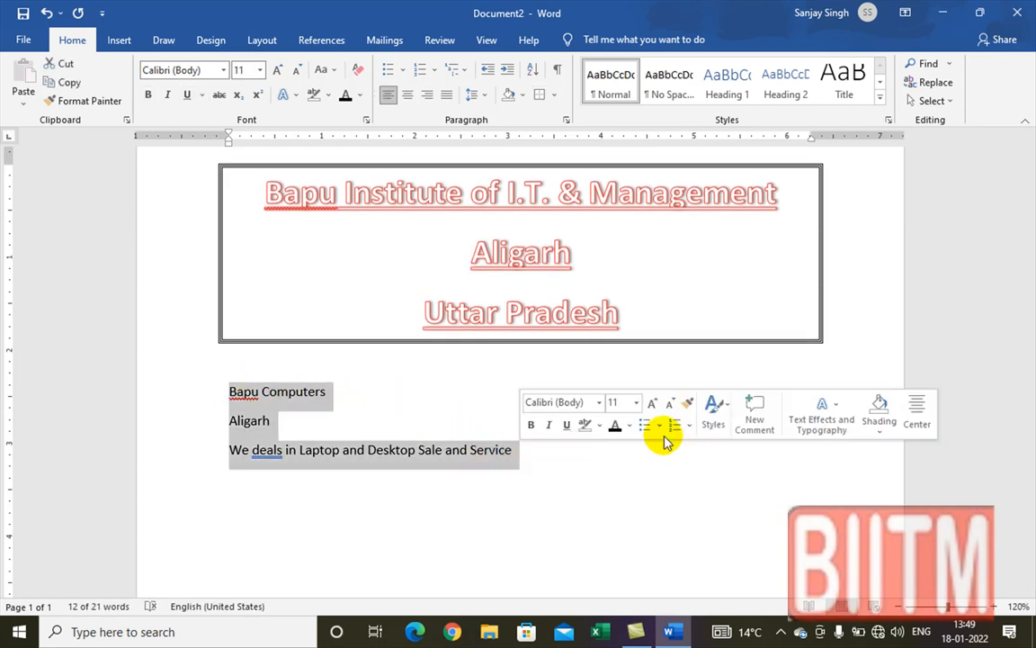
key("ctrl+bracketright")
key("ctrl+bracketright")
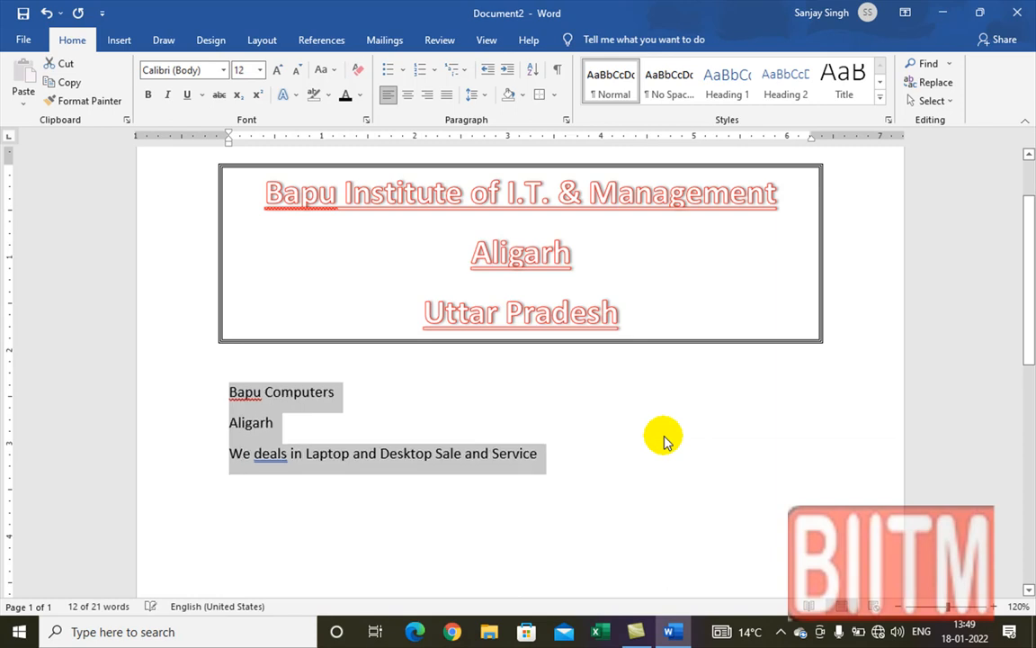
key("ctrl+bracketright")
key("ctrl+bracketright")
key("ctrl+bracketright")
key("ctrl+bracketright")
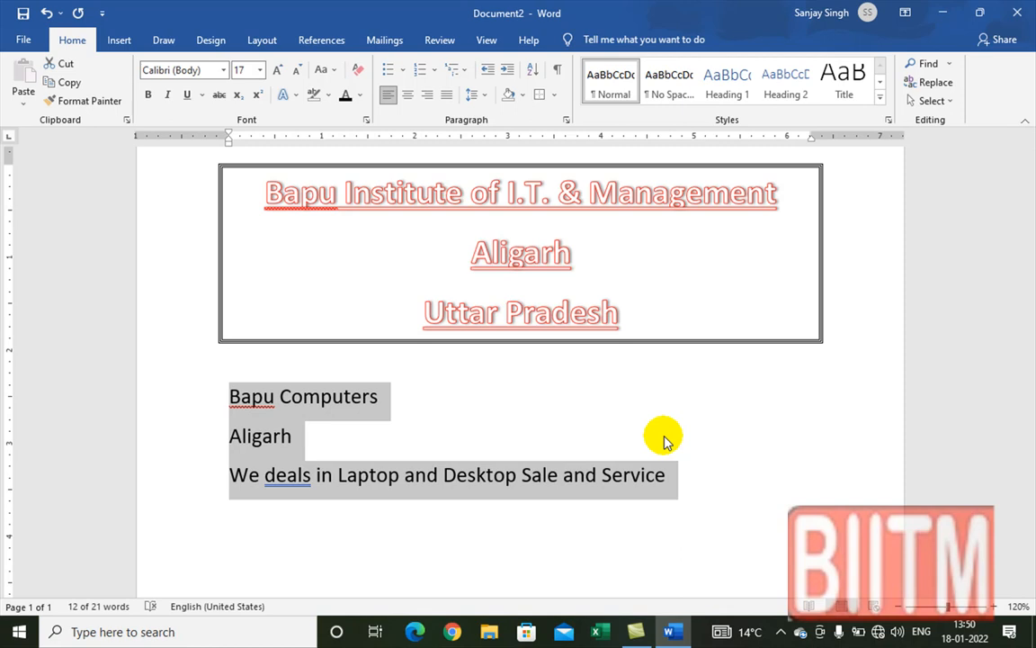
key("ctrl+bracketright")
key("ctrl+bracketright")
key("ctrl+bracketright")
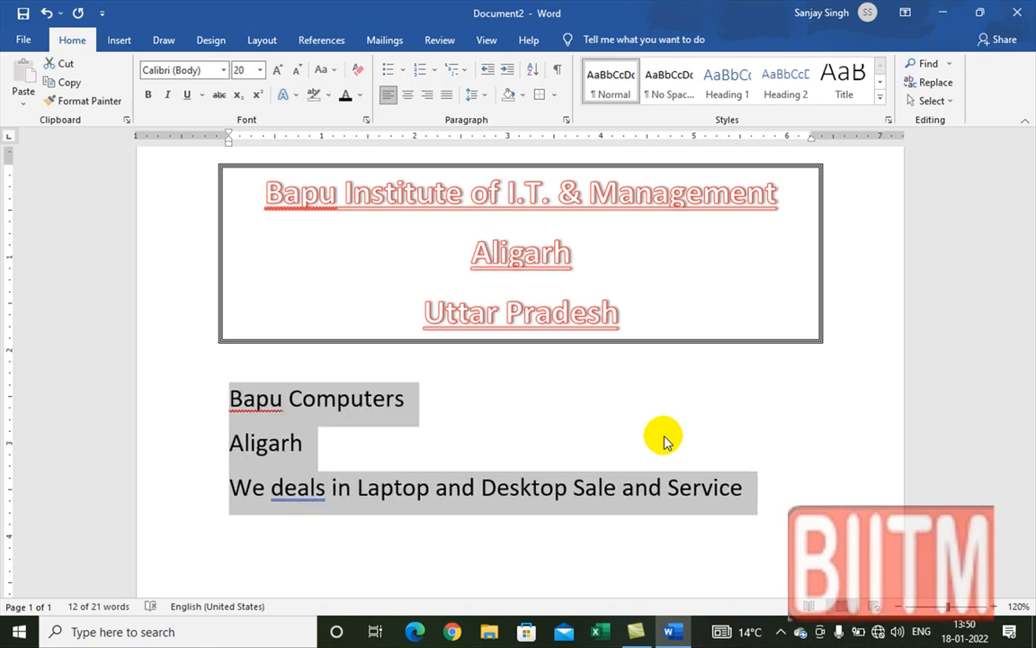
key("ctrl+bracketright")
key("ctrl+bracketright")
key("ctrl+bracketright")
key("ctrl+bracketright")
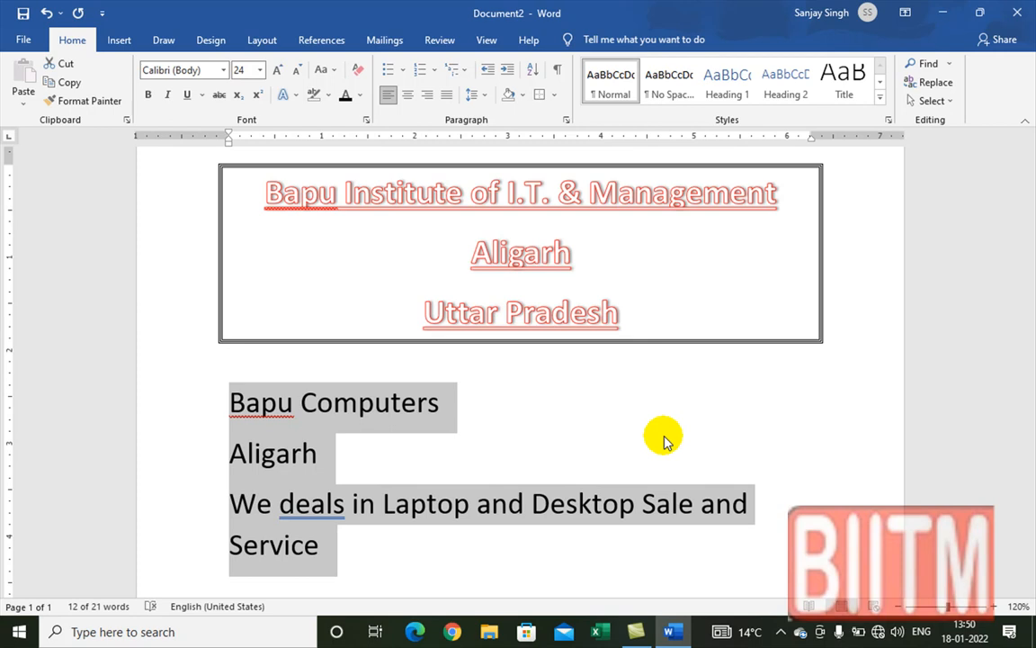
key("ctrl+bracketleft")
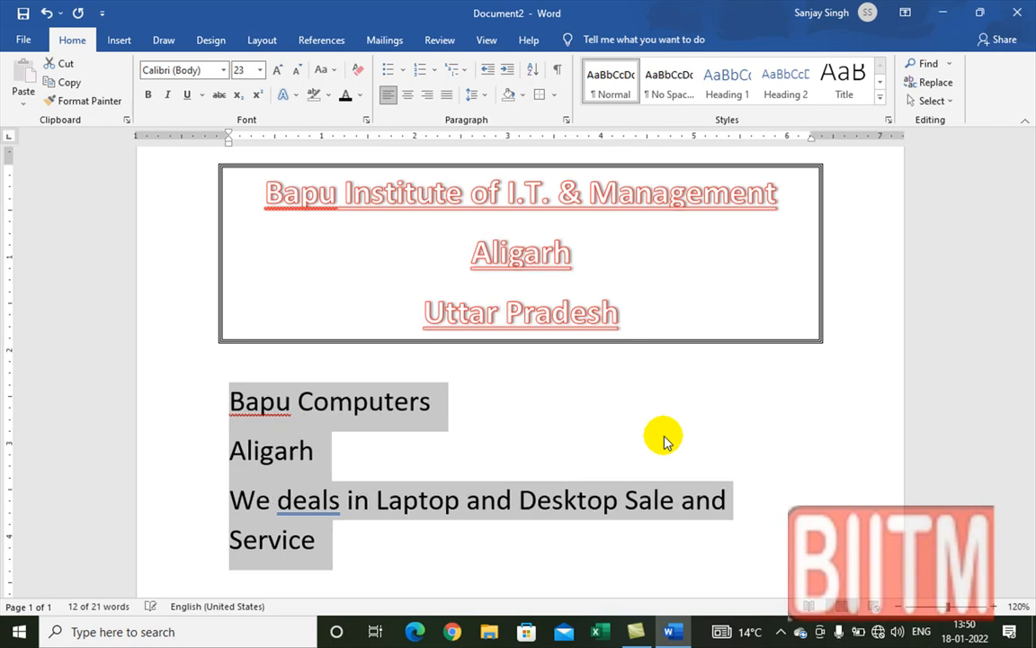
key("ctrl+bracketleft")
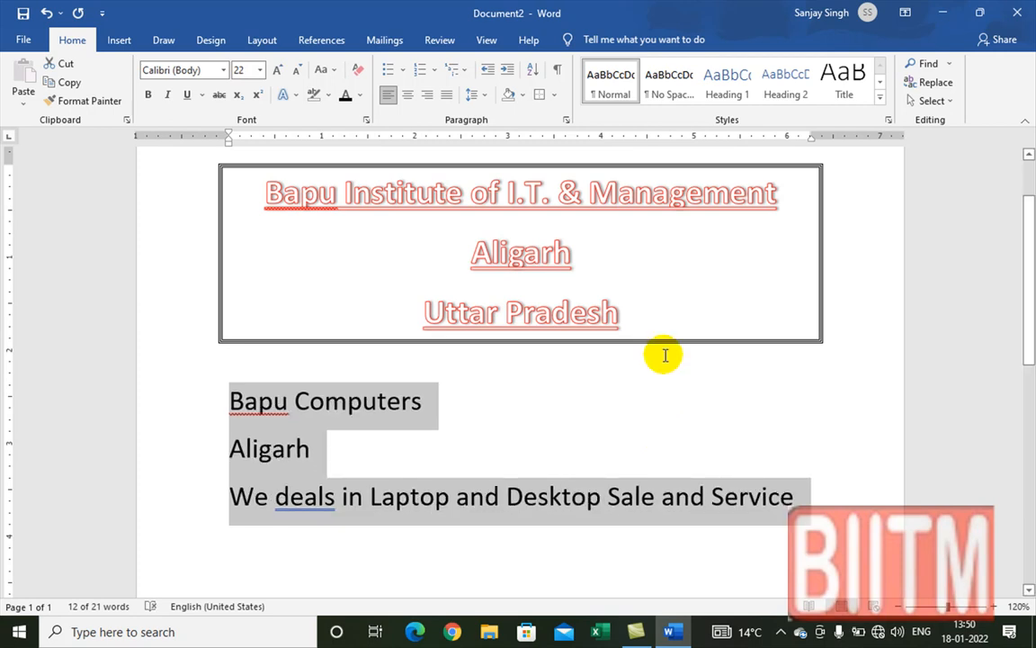
Colour the three shop lines standard purple and centre them
left_click_drag(231, 401, 782, 493)
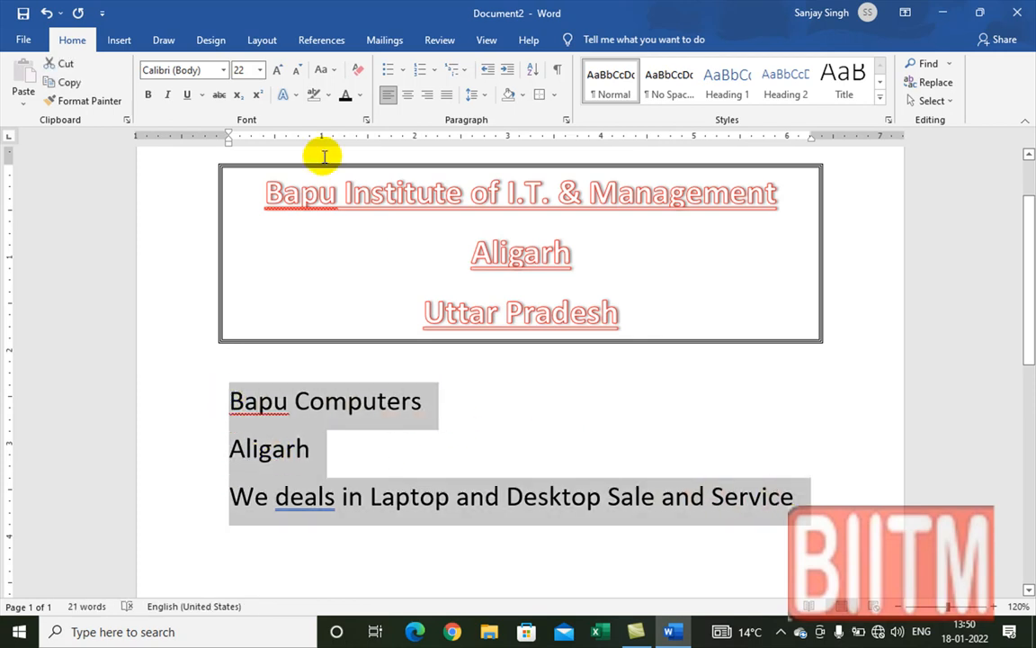
left_click(361, 95)
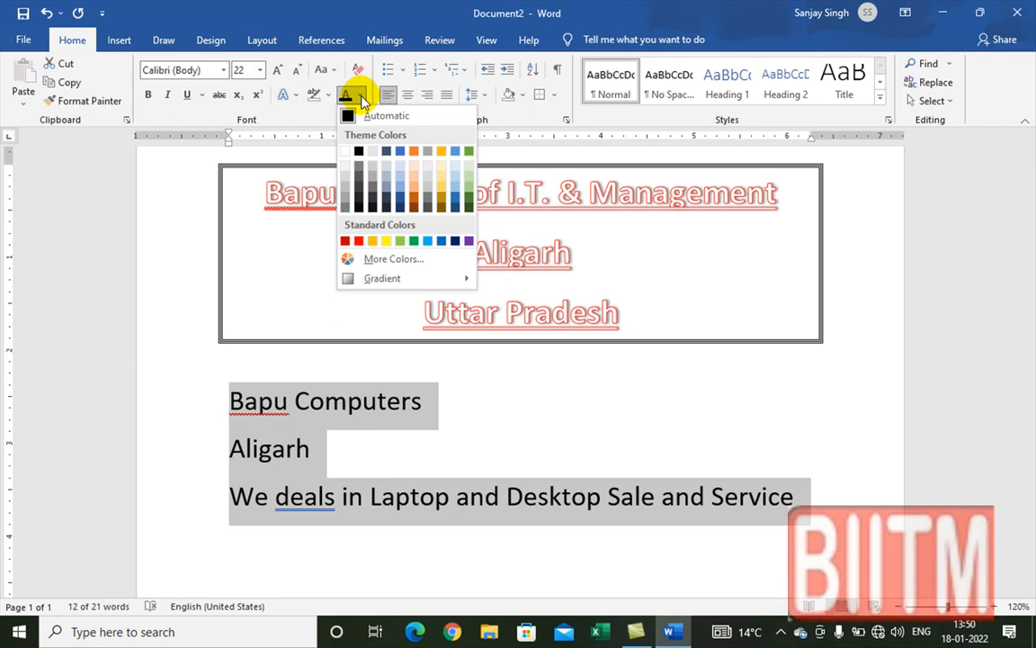
left_click(357, 240)
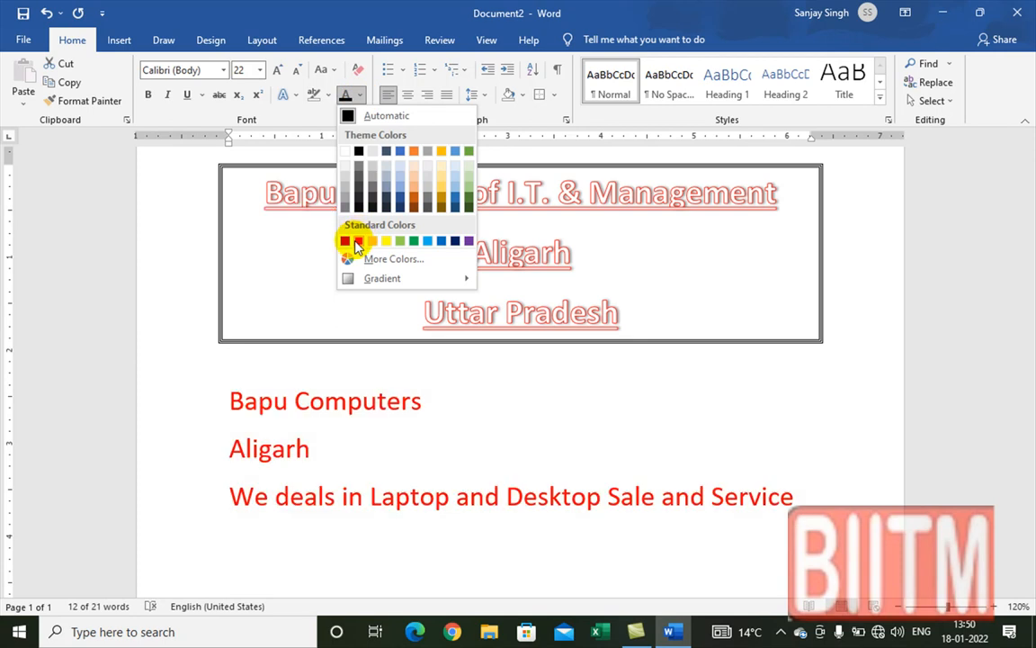
left_click(470, 241)
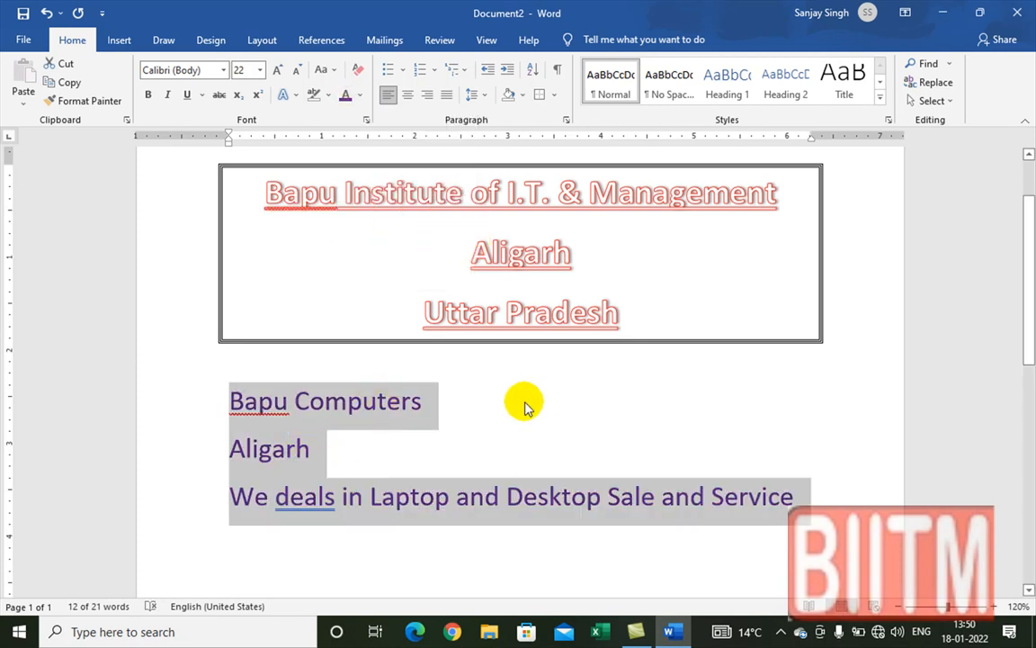
key("ctrl+e")
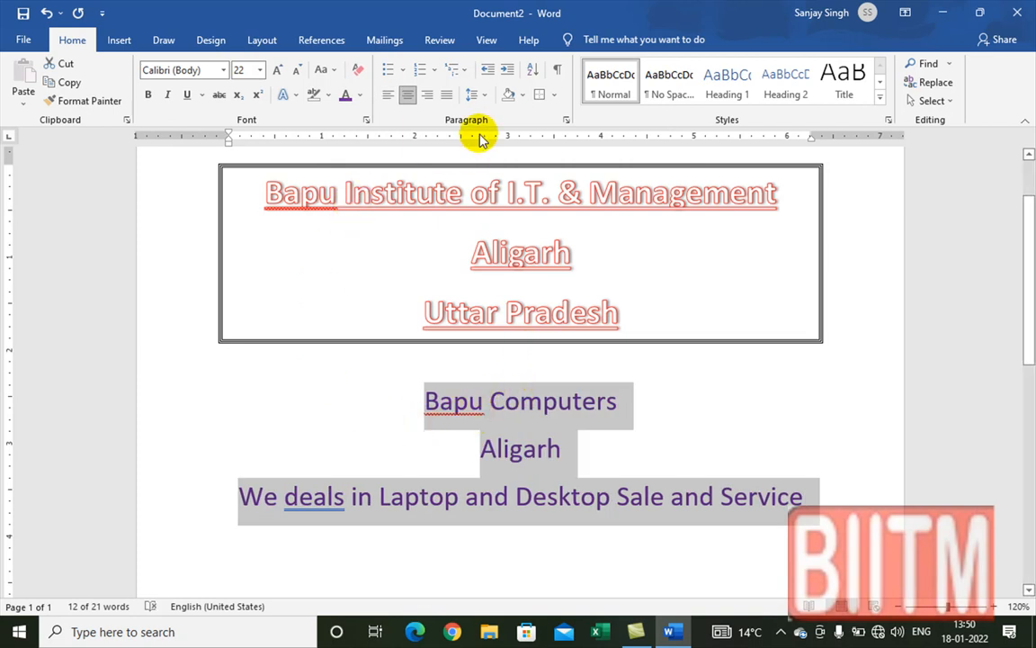
Set up a standard red Shadow border for the three shop lines with the 3 pt thick-and-thin double-line style
left_click(556, 96)
left_click(597, 412)
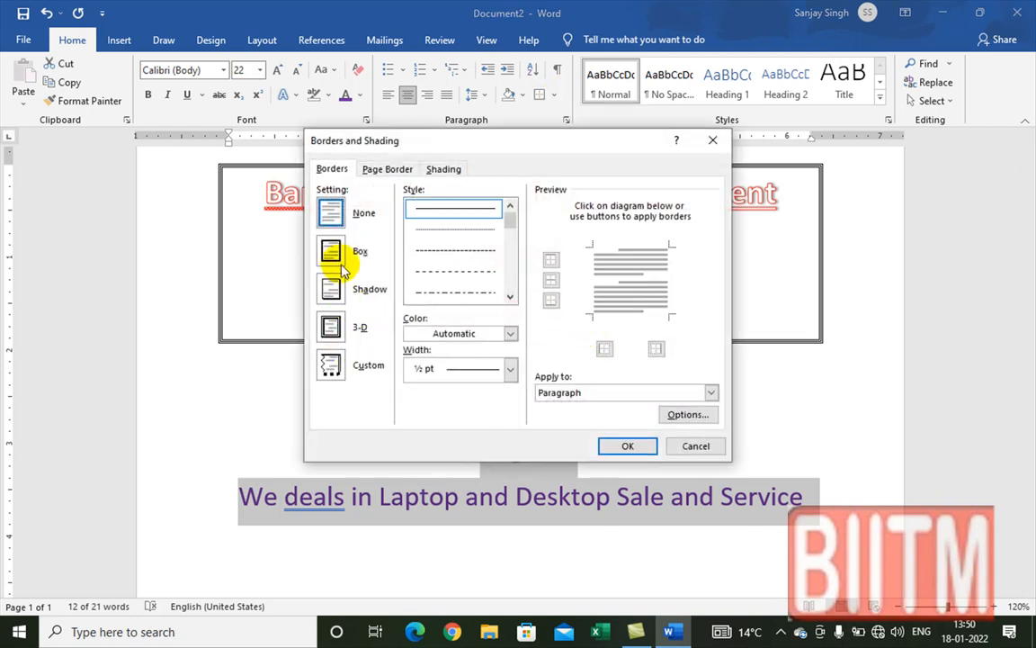
left_click(332, 289)
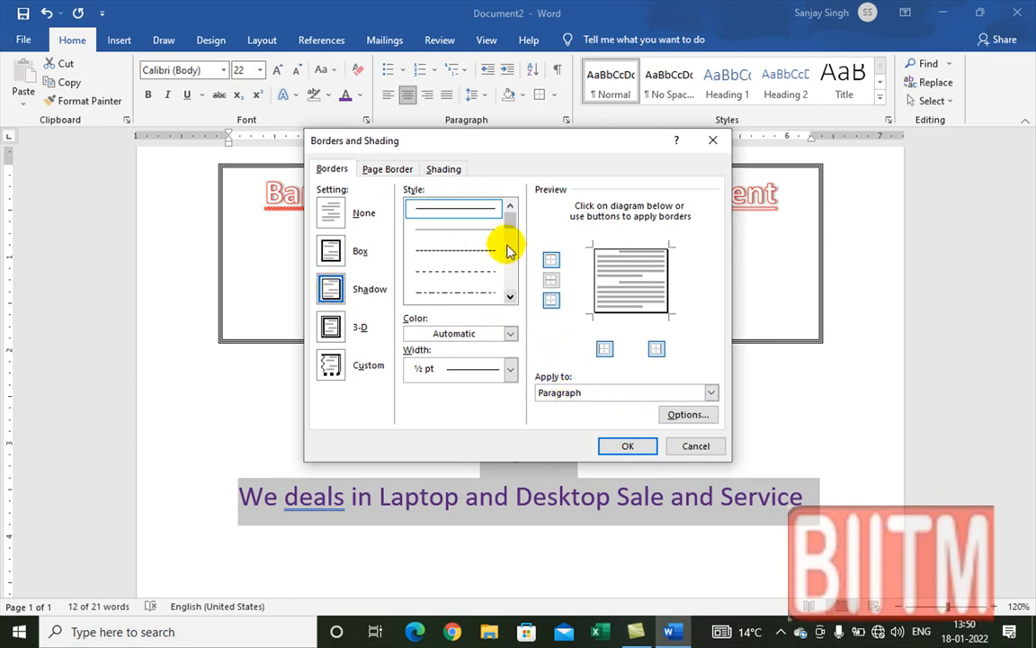
left_click(510, 333)
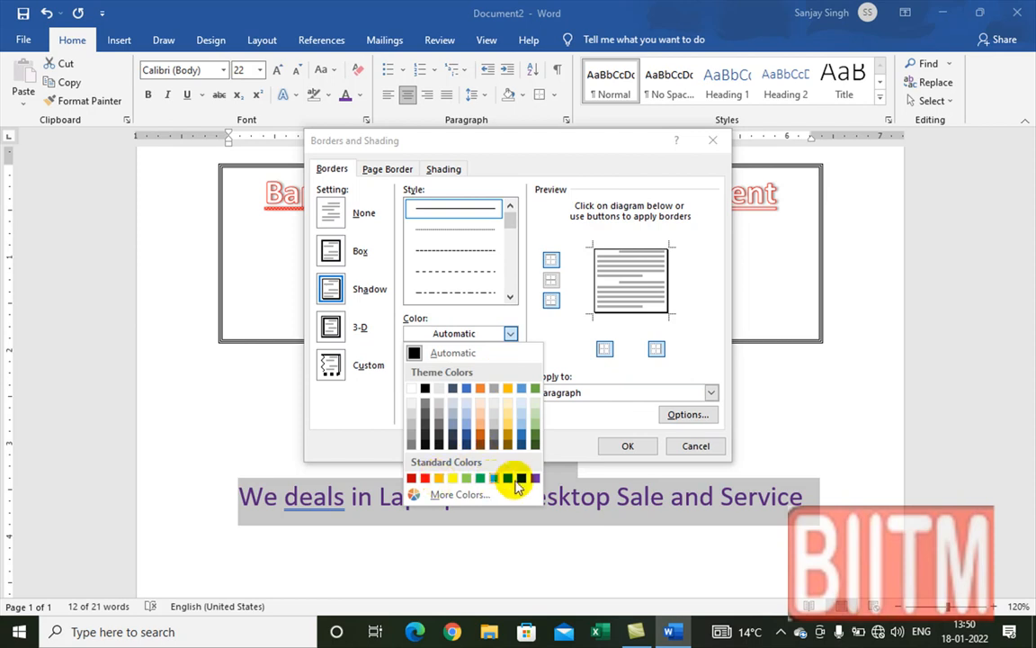
left_click(425, 477)
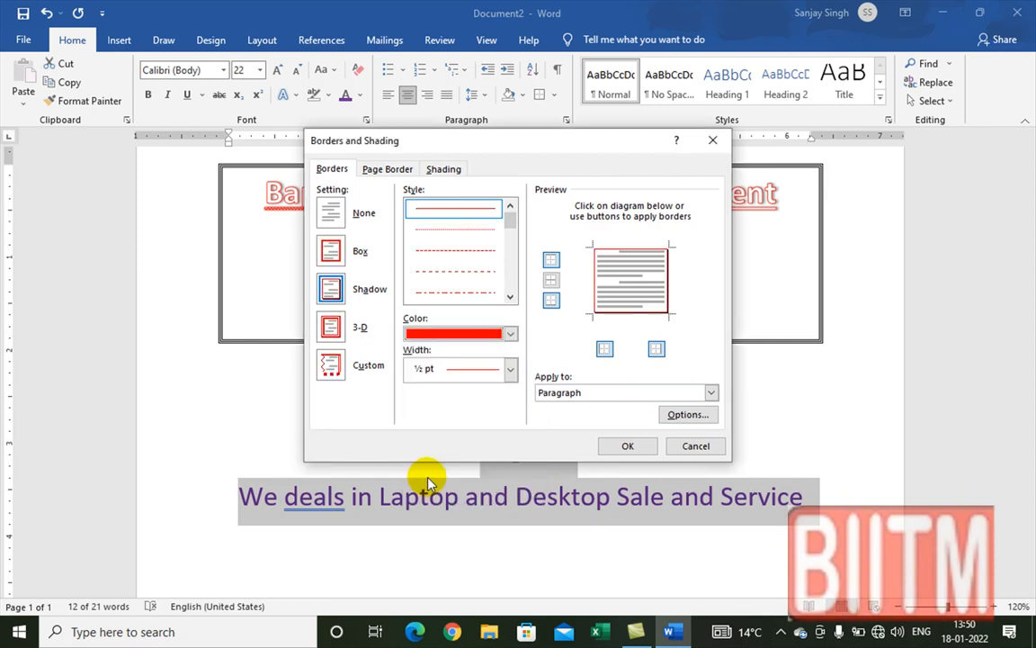
left_click(511, 296)
left_click(511, 296)
left_click(511, 296)
left_click(474, 293)
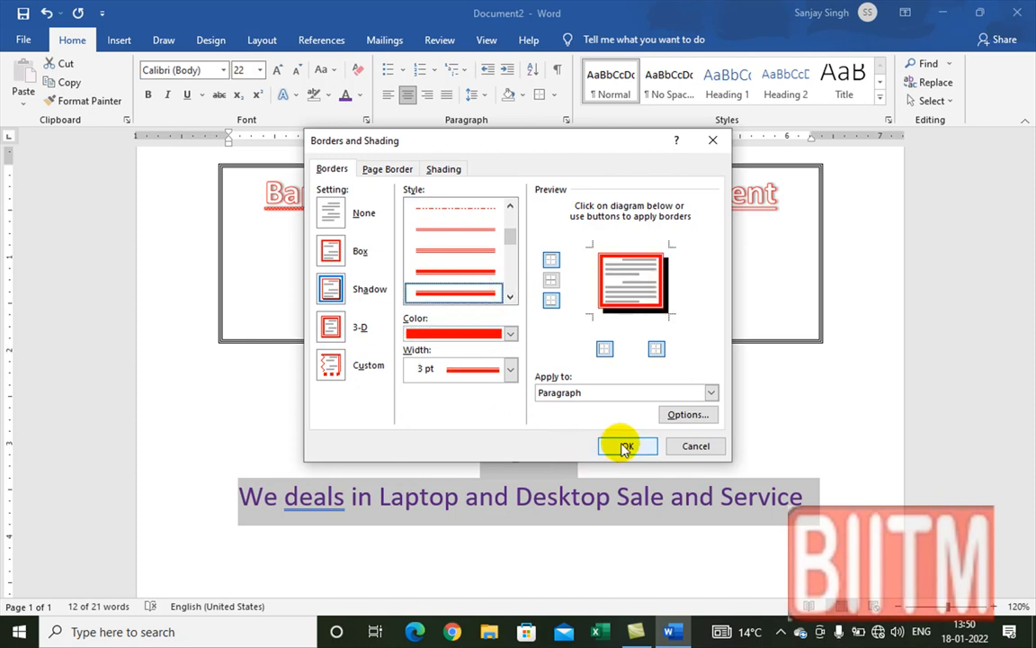